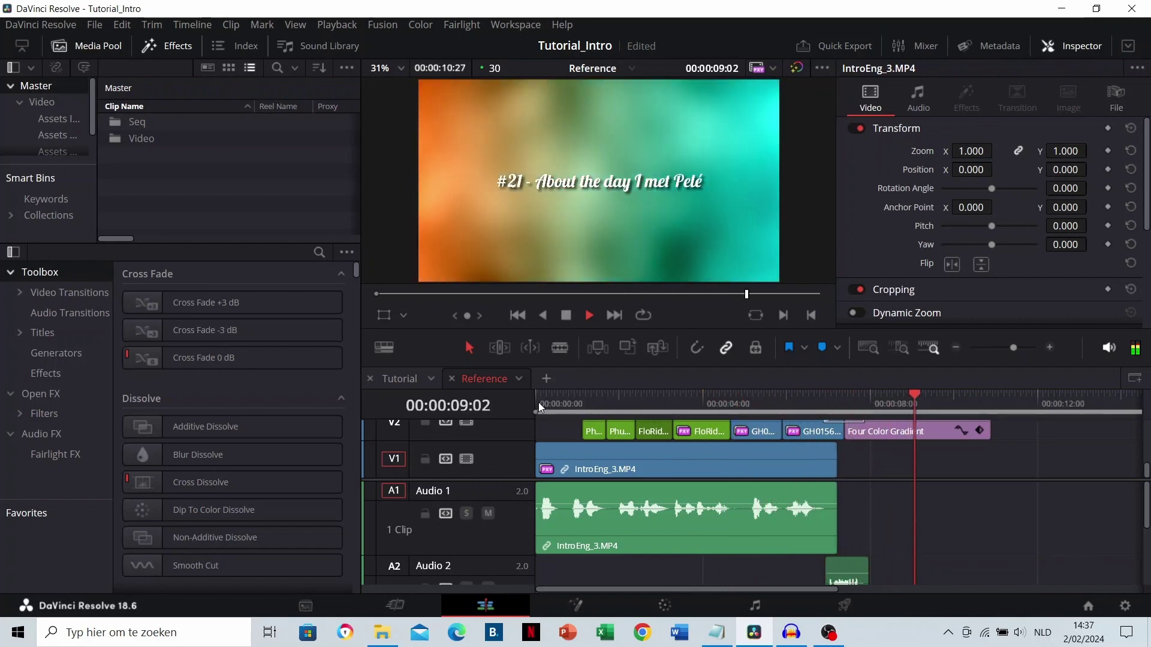
# Play the Tutorial timeline through and return the playhead to its start
pyautogui.click(404, 378)
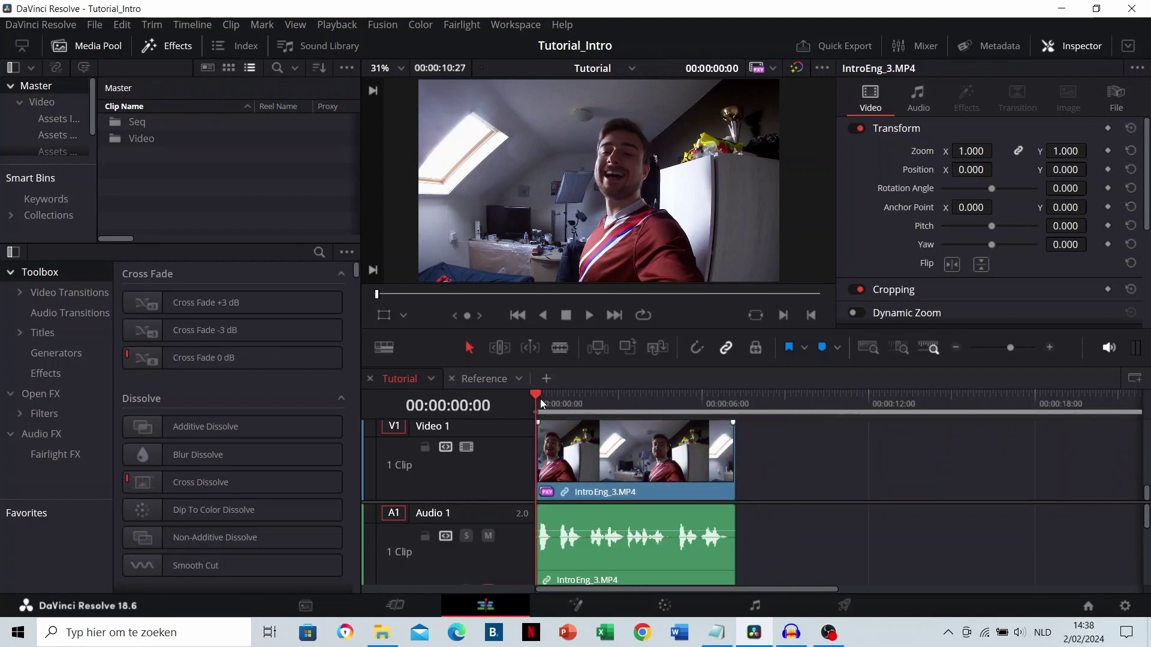
pyautogui.press('space')
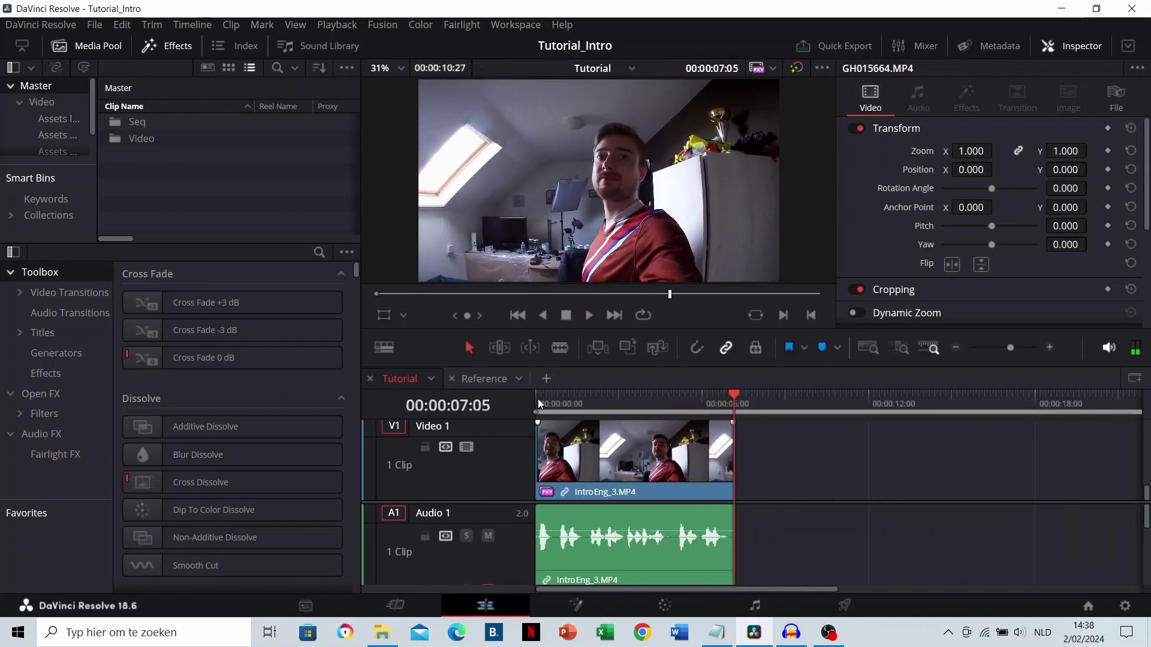
pyautogui.click(538, 398)
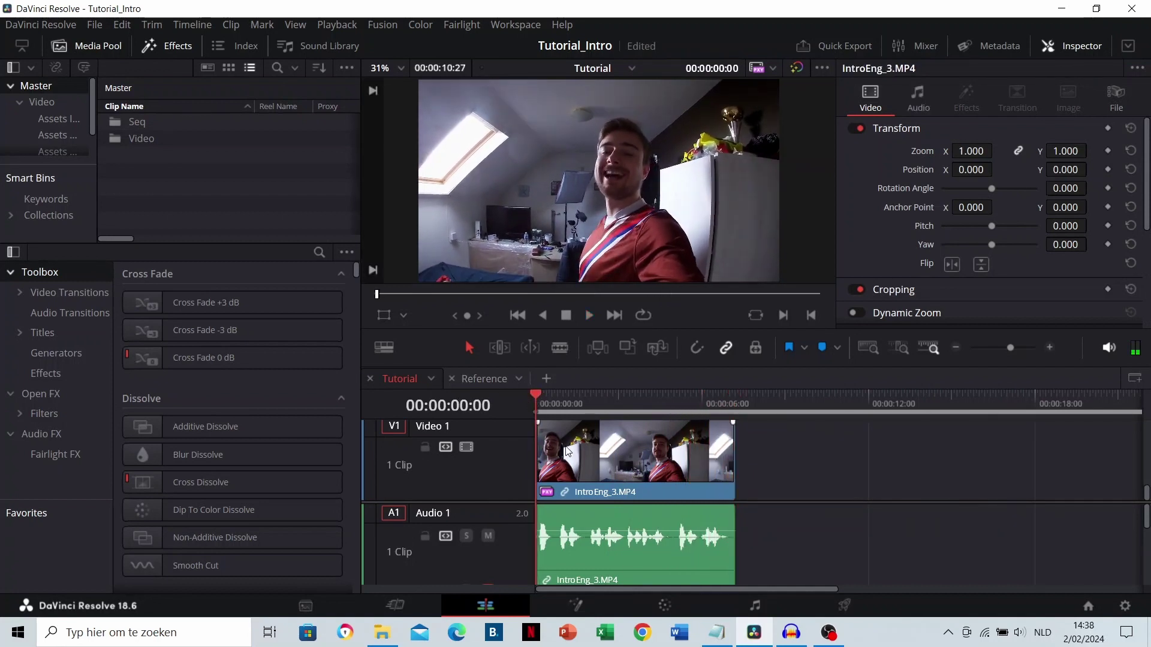
# Enable the Video 2 track with its six B-roll clips in the Tutorial timeline
pyautogui.scroll(4, 580, 462)
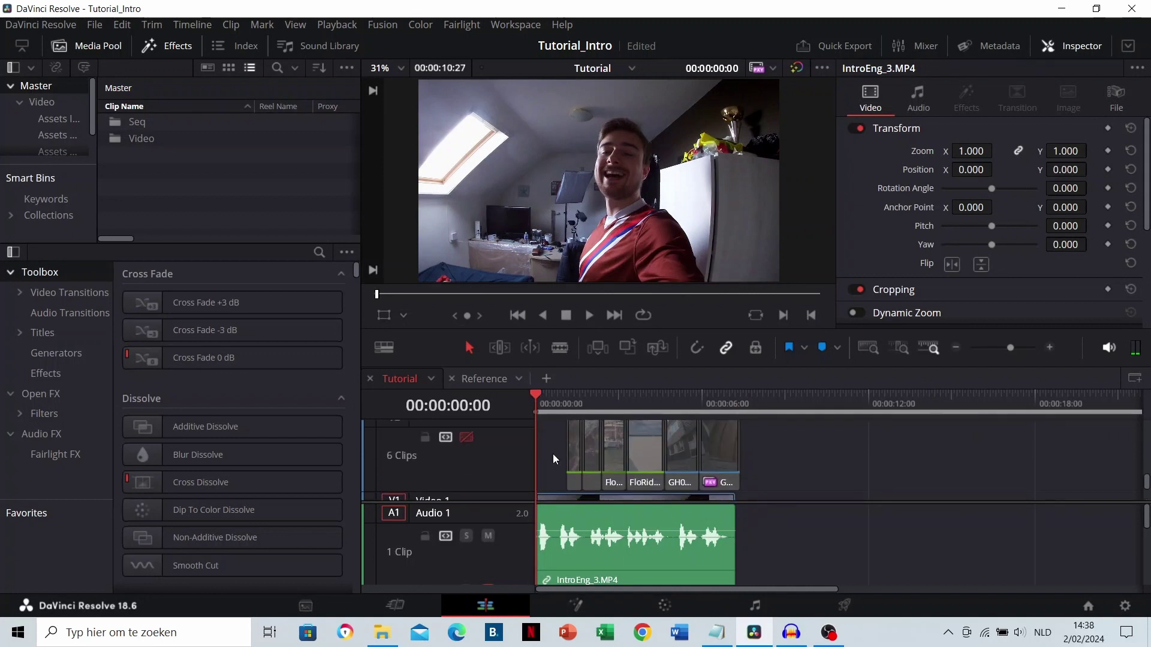
pyautogui.click(466, 437)
pyautogui.scroll(1, 629, 456)
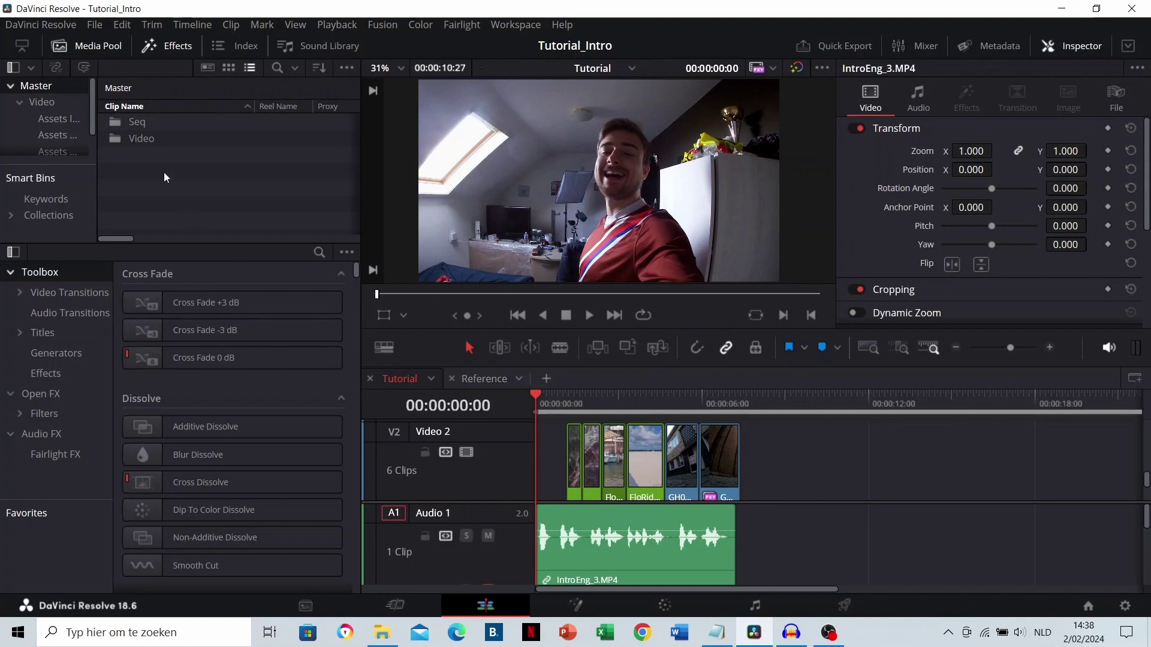
# Look in the Assets Video bin and locate the source of the first B-roll clip in the media pool
pyautogui.click(144, 142)
pyautogui.doubleClick(144, 141)
pyautogui.doubleClick(145, 153)
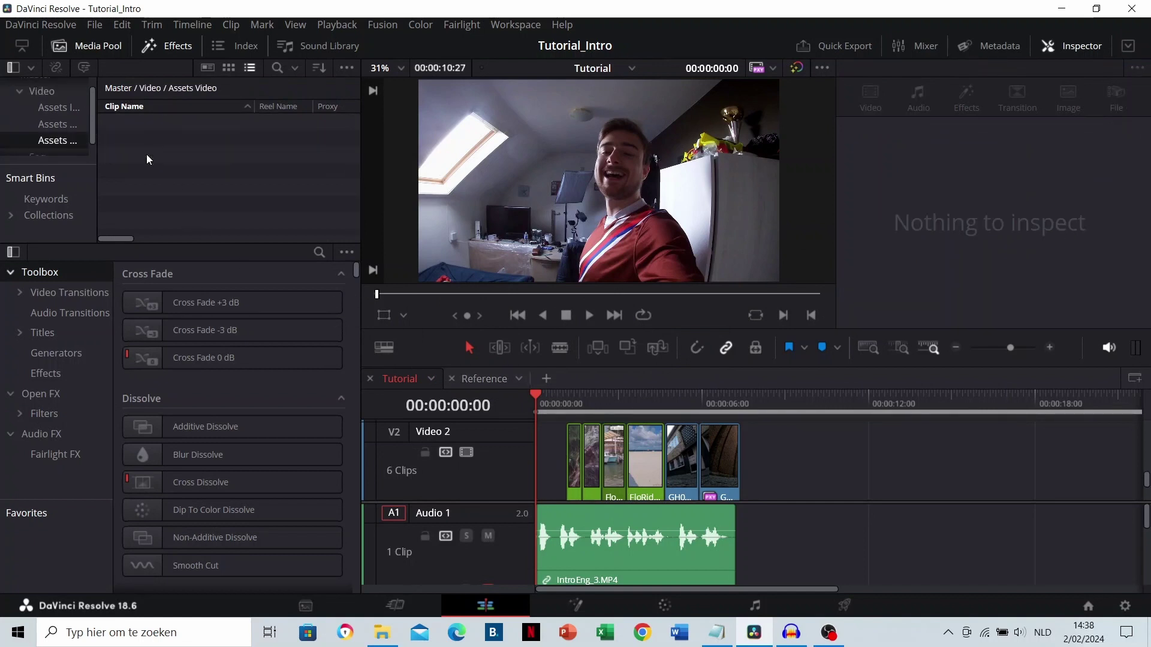
pyautogui.click(571, 474)
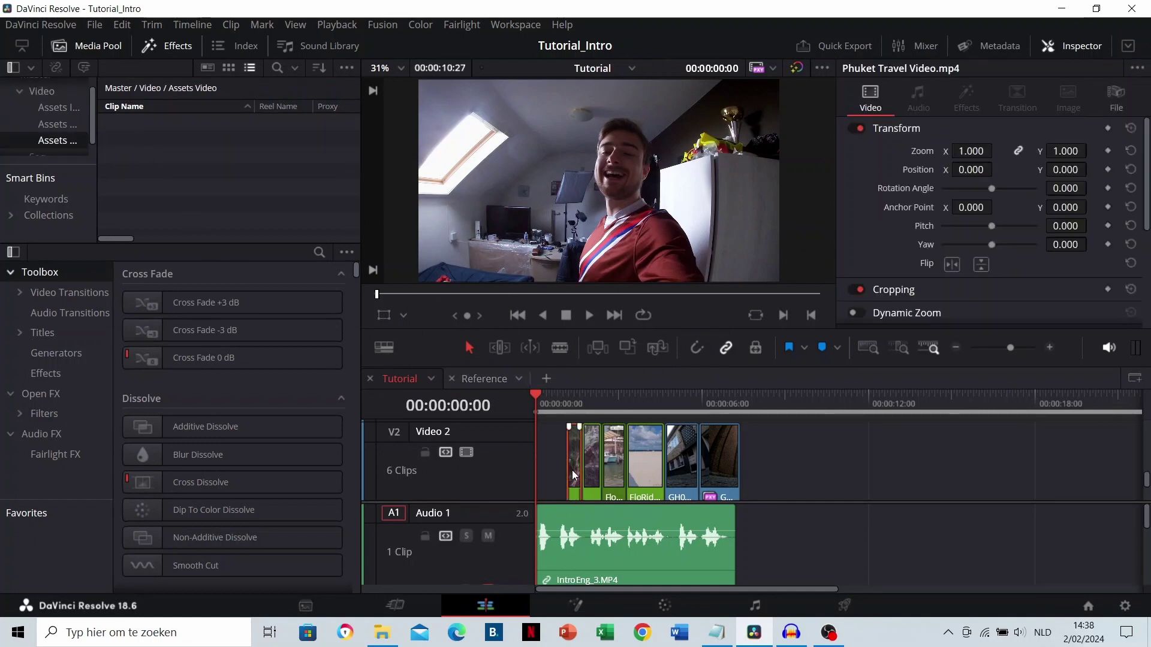
pyautogui.rightClick(573, 470)
pyautogui.click(624, 407)
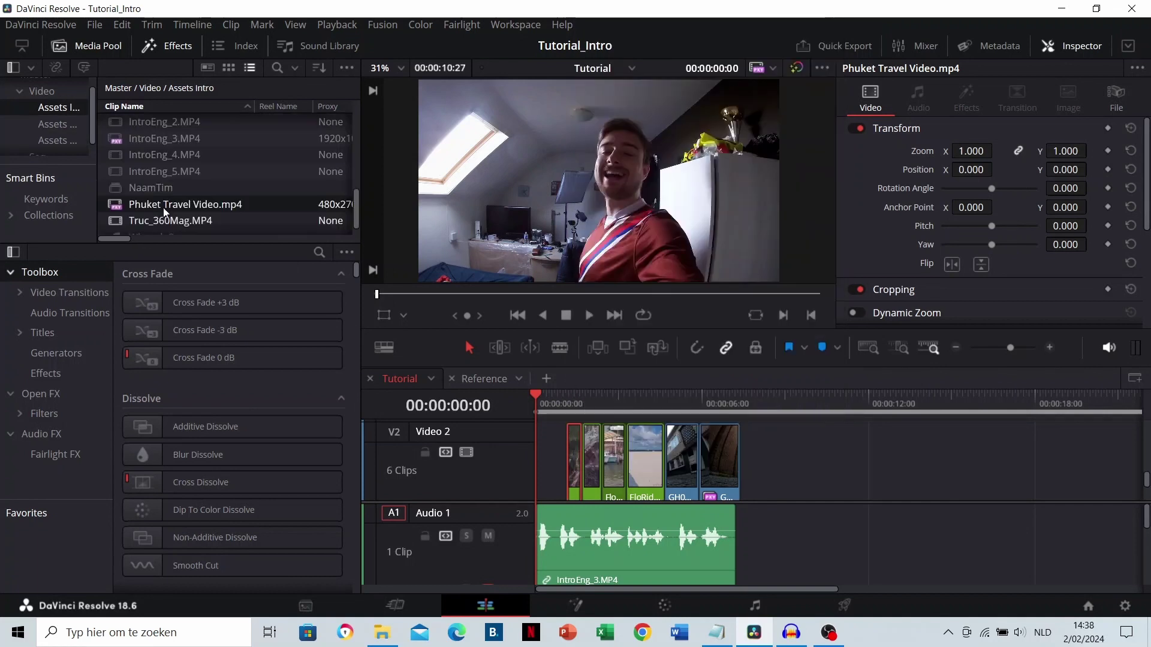
# Place Phuket Travel Video.mp4 on the Video 2 track at about 12 seconds and delete it again
pyautogui.scroll(-1, 174, 167)
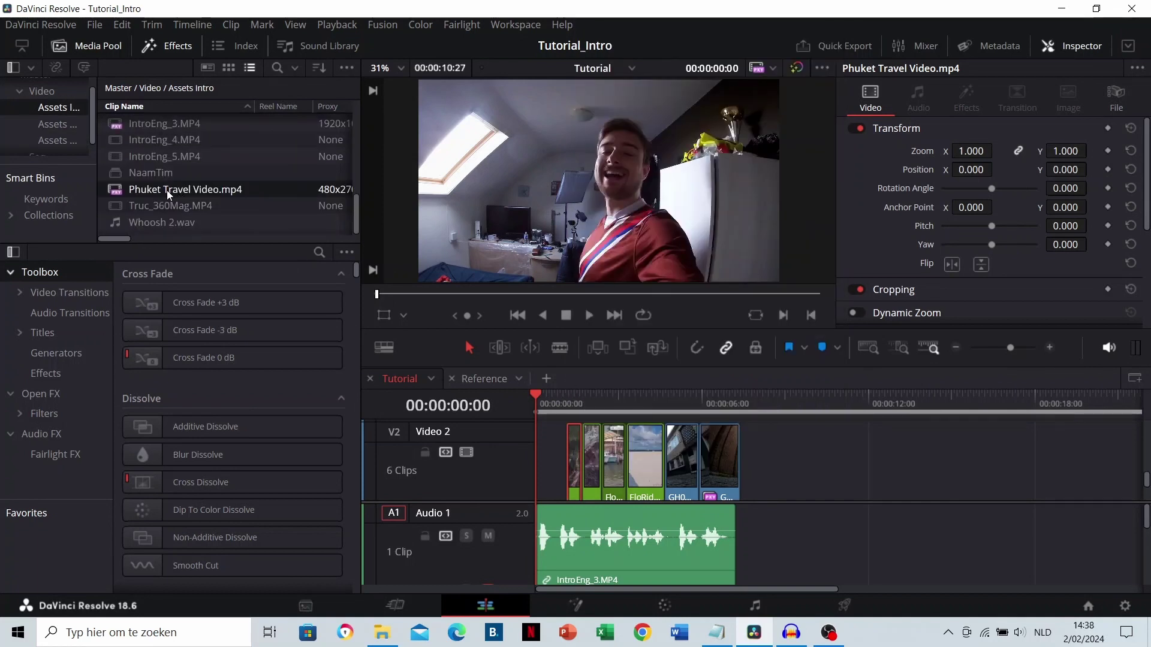
pyautogui.moveTo(167, 189); pyautogui.dragTo(871, 454)
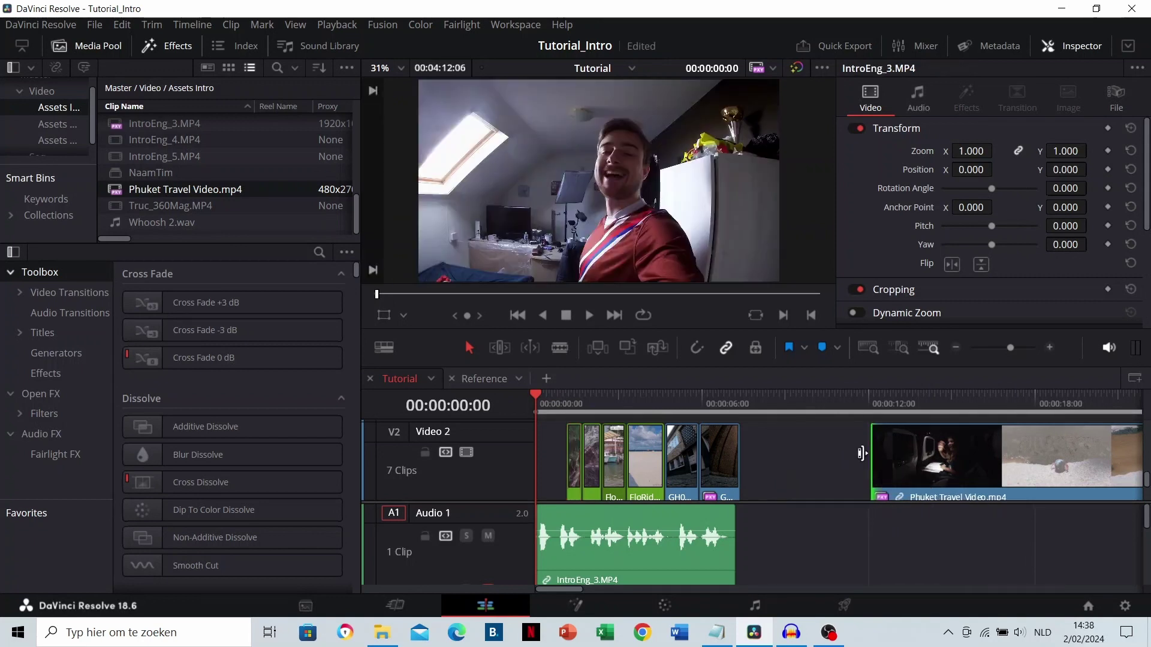
pyautogui.click(887, 456)
pyautogui.press('Delete')
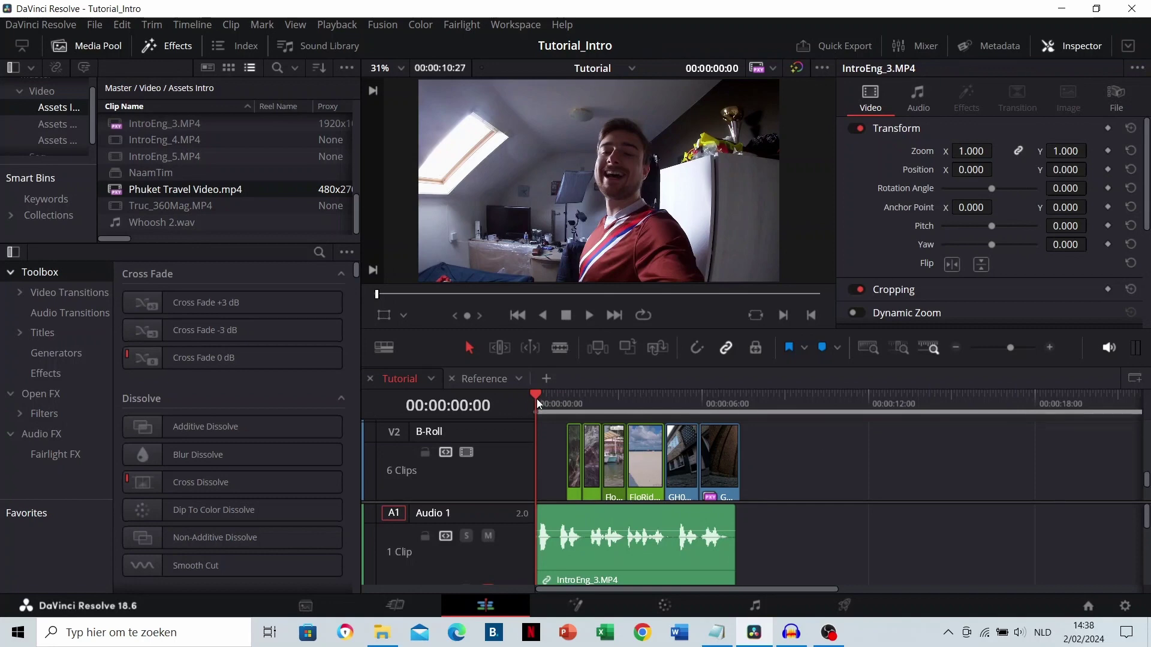
# Play the Tutorial timeline with its B-roll and examine the opening "Hi!" title in the Reference timeline
pyautogui.press('space')
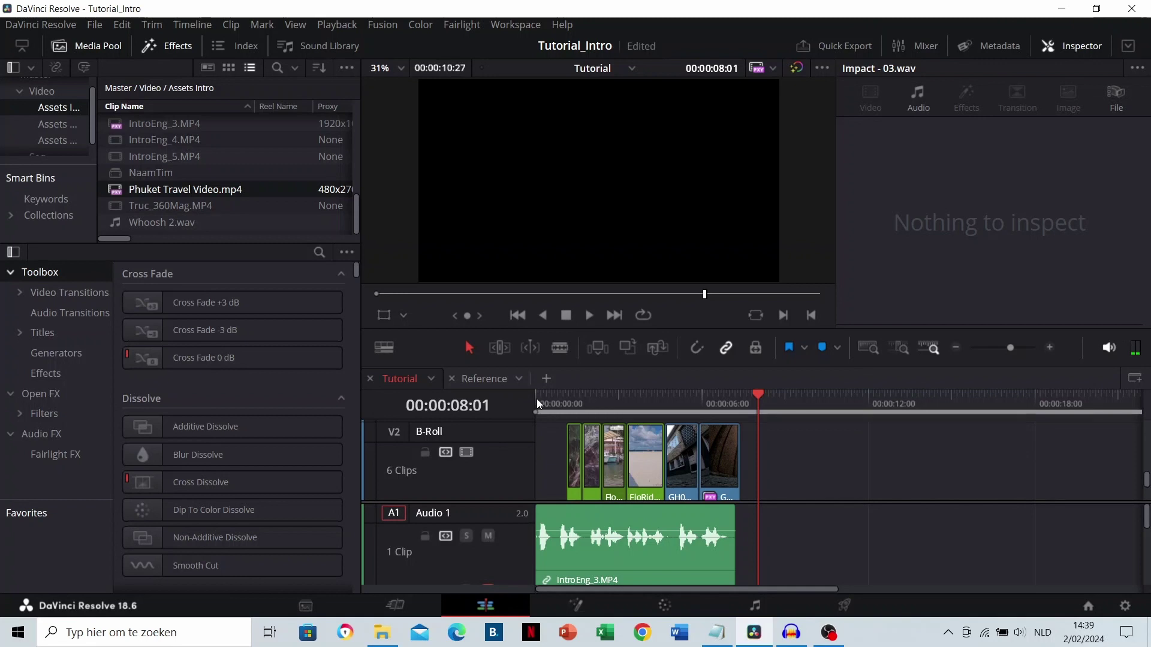
pyautogui.click(486, 379)
pyautogui.moveTo(563, 407); pyautogui.dragTo(534, 408)
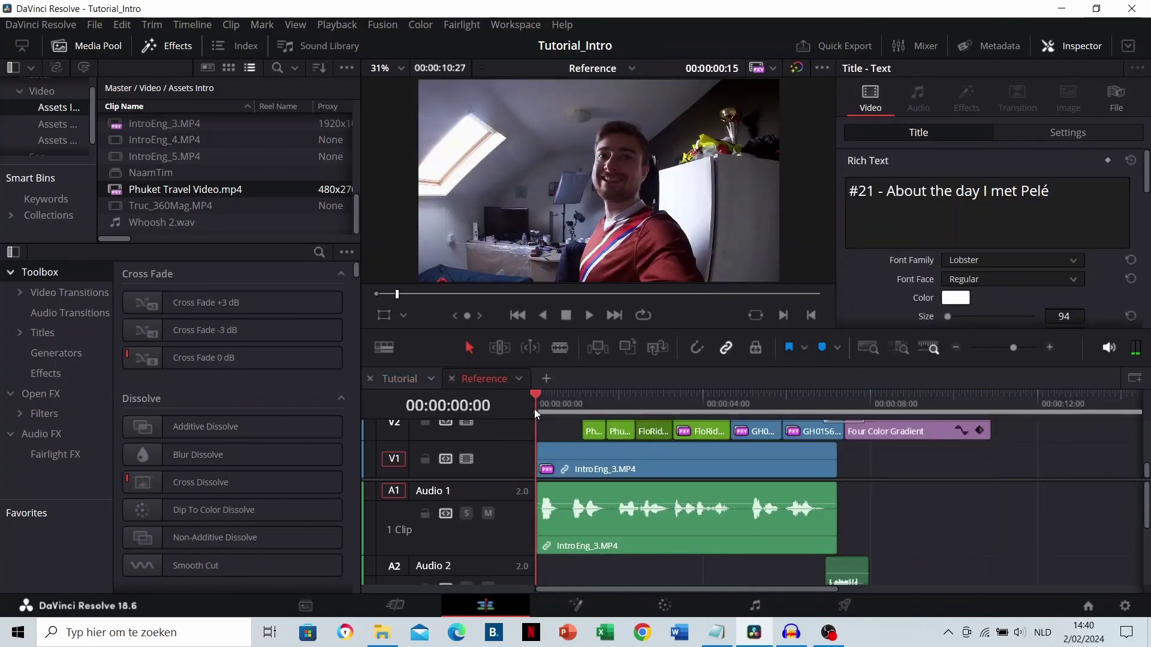
pyautogui.scroll(4, 550, 429)
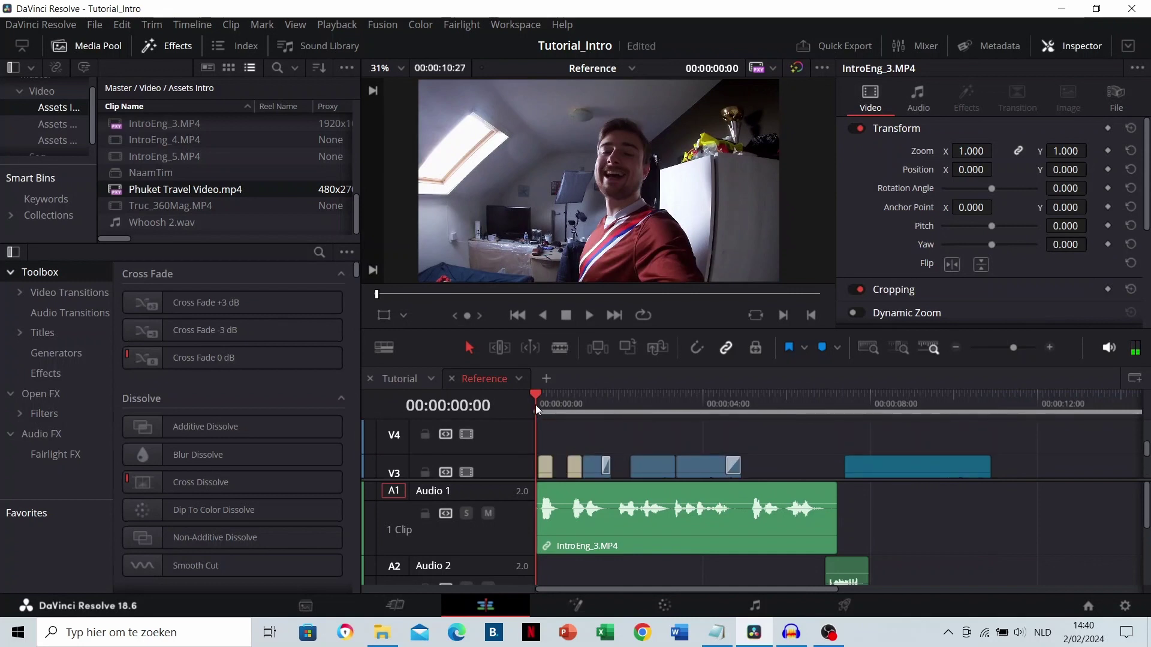
pyautogui.press('space')
pyautogui.press('space')
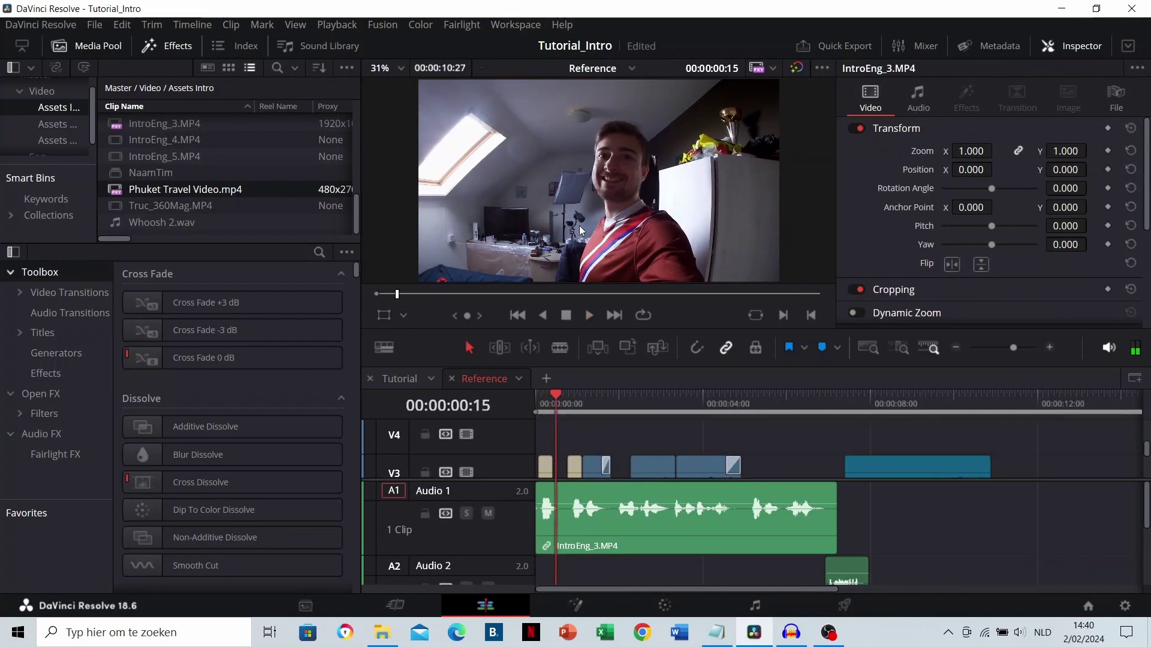
pyautogui.click(545, 408)
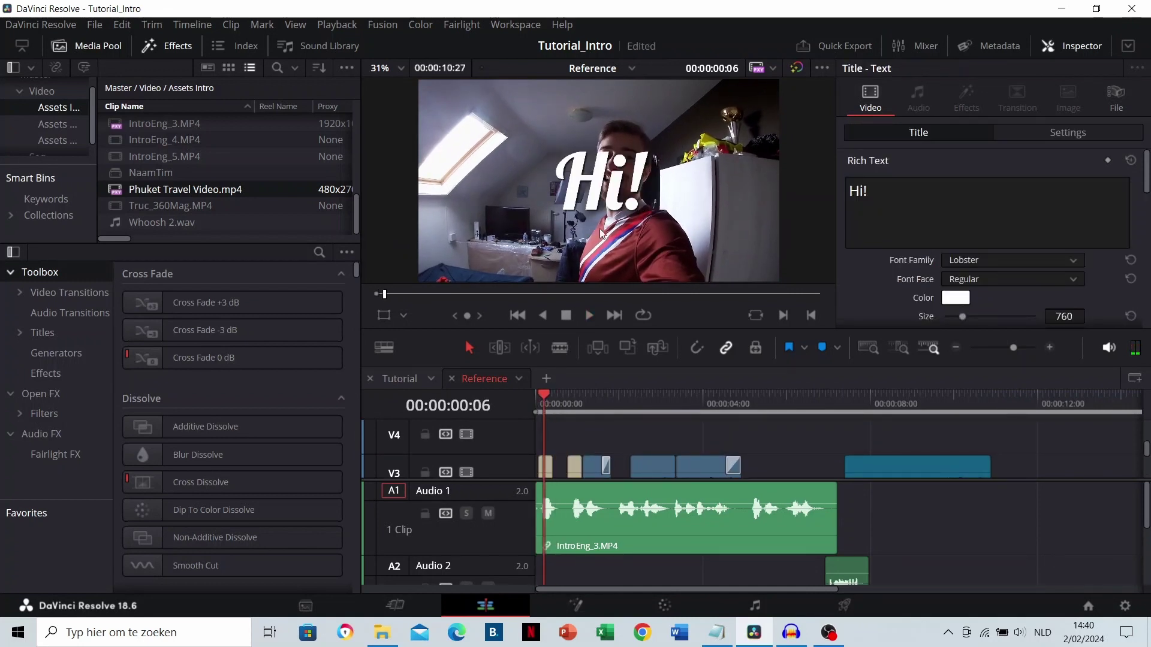
# Find the basic Text title in the effects and add it above the B-Roll track at the start of the Tutorial timeline
pyautogui.click(405, 377)
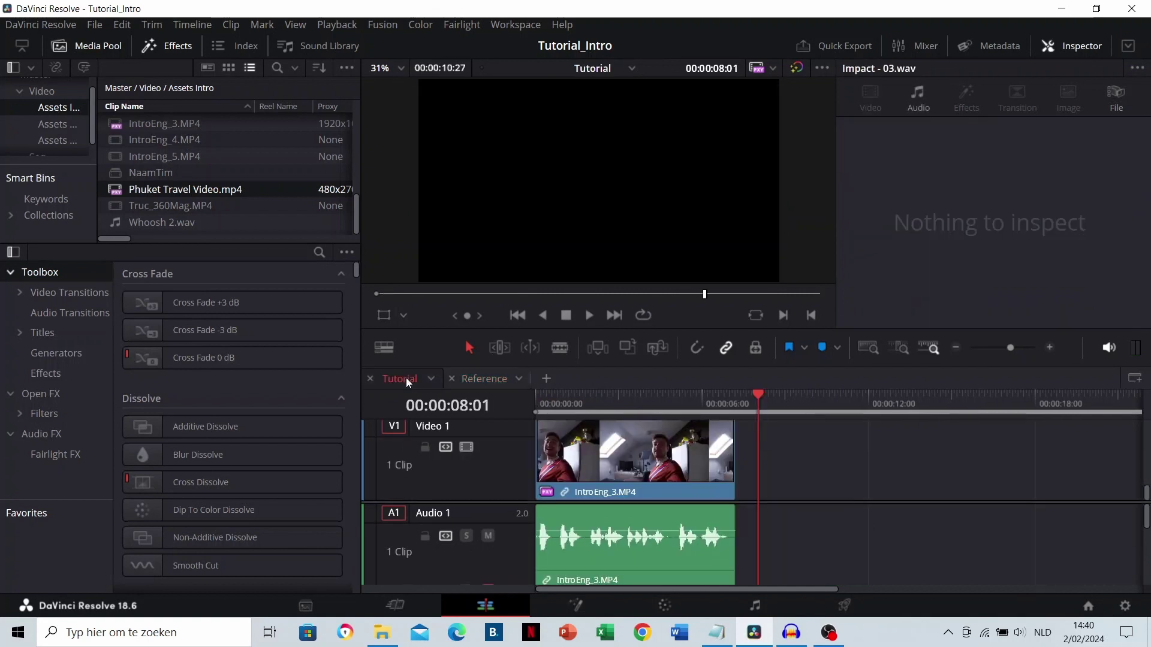
pyautogui.moveTo(542, 405); pyautogui.dragTo(523, 408)
pyautogui.scroll(3, 581, 461)
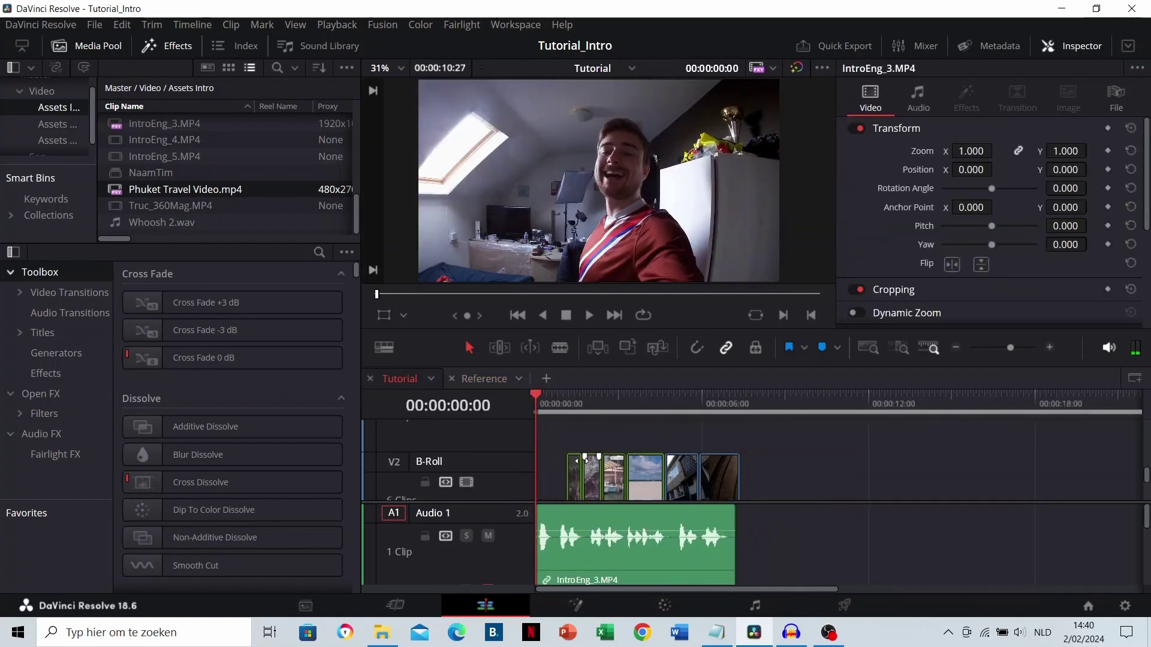
pyautogui.click(320, 252)
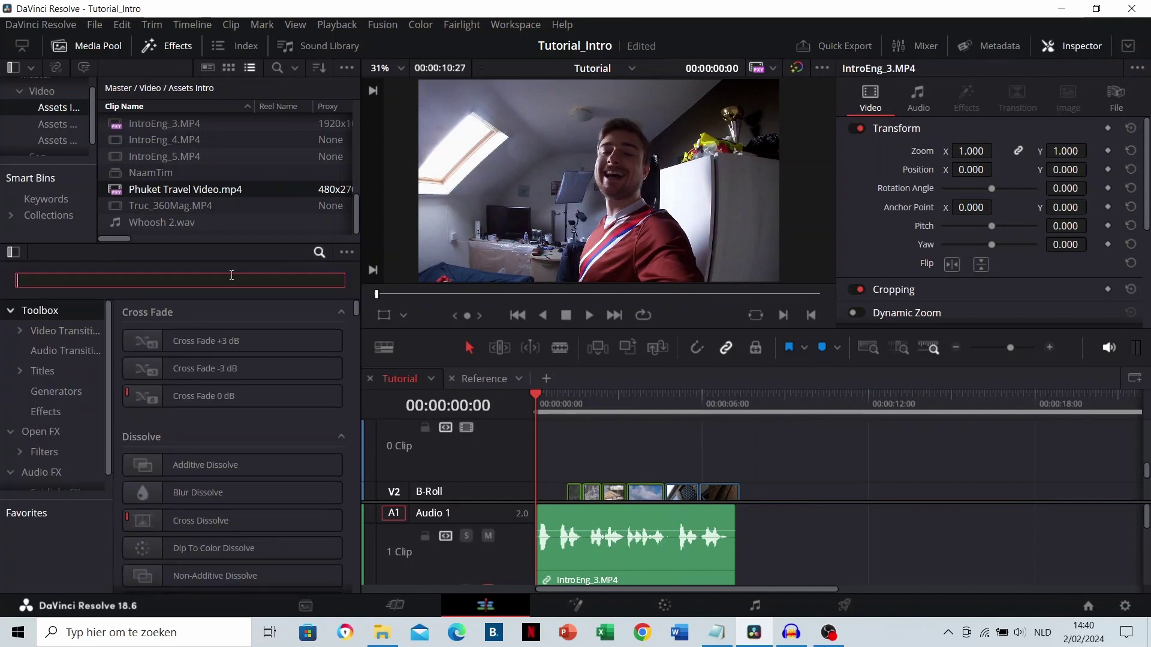
pyautogui.write('text')
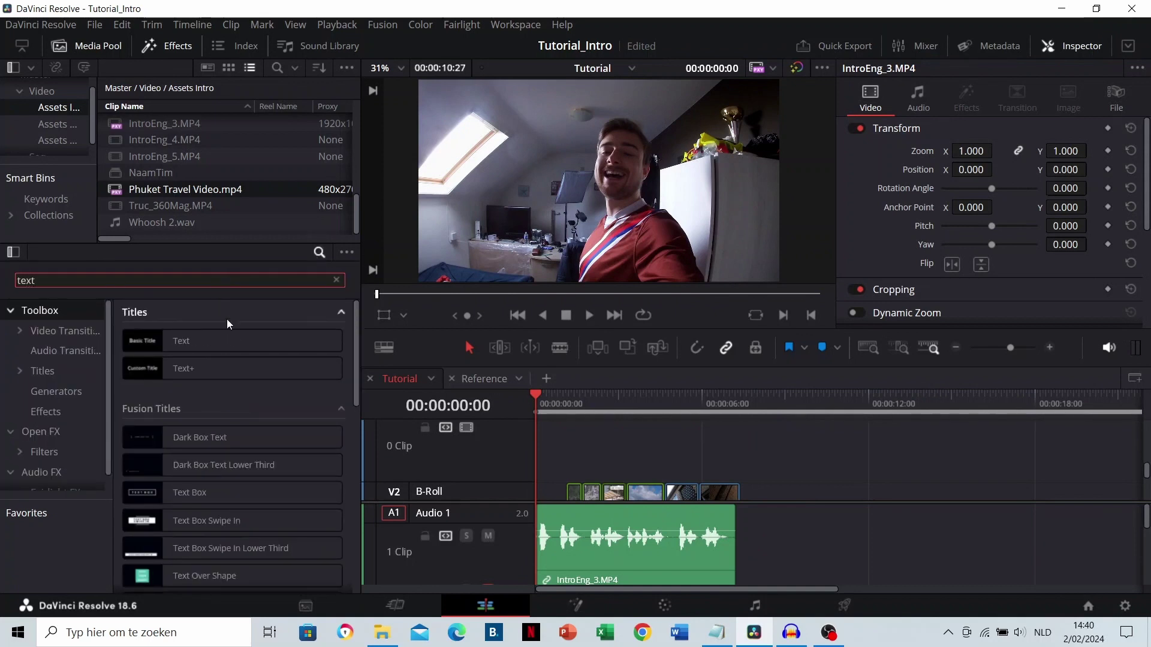
pyautogui.moveTo(228, 332); pyautogui.dragTo(562, 411)
pyautogui.click(559, 409)
pyautogui.scroll(3, 573, 443)
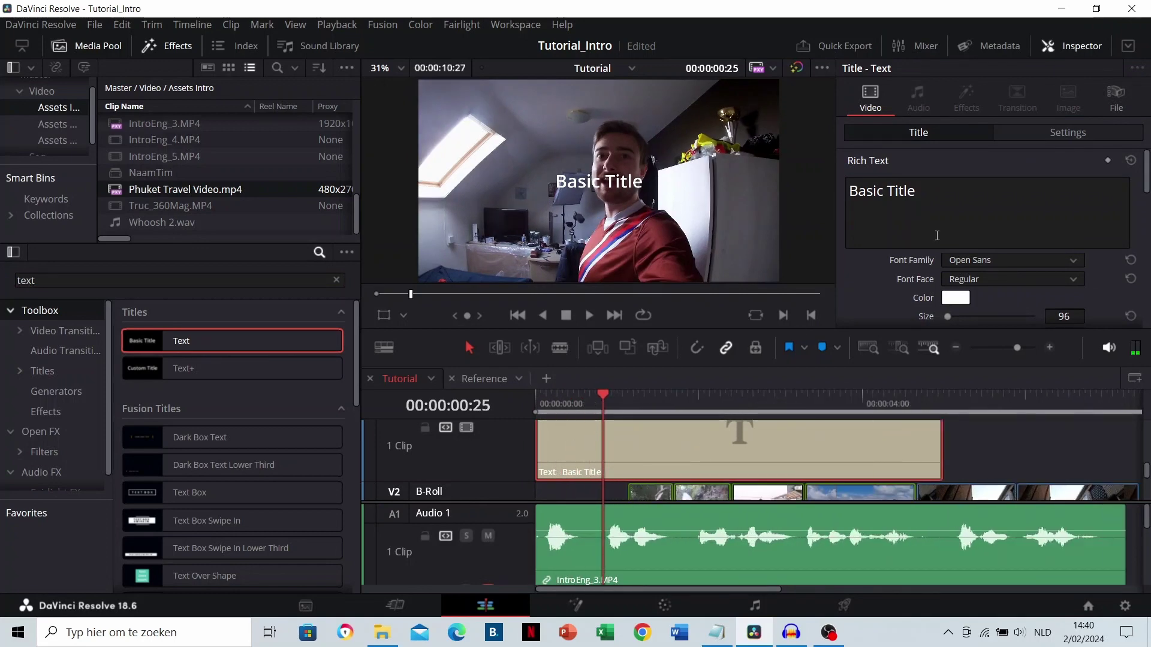
# Set the title's font family to Lobster
pyautogui.click(973, 262)
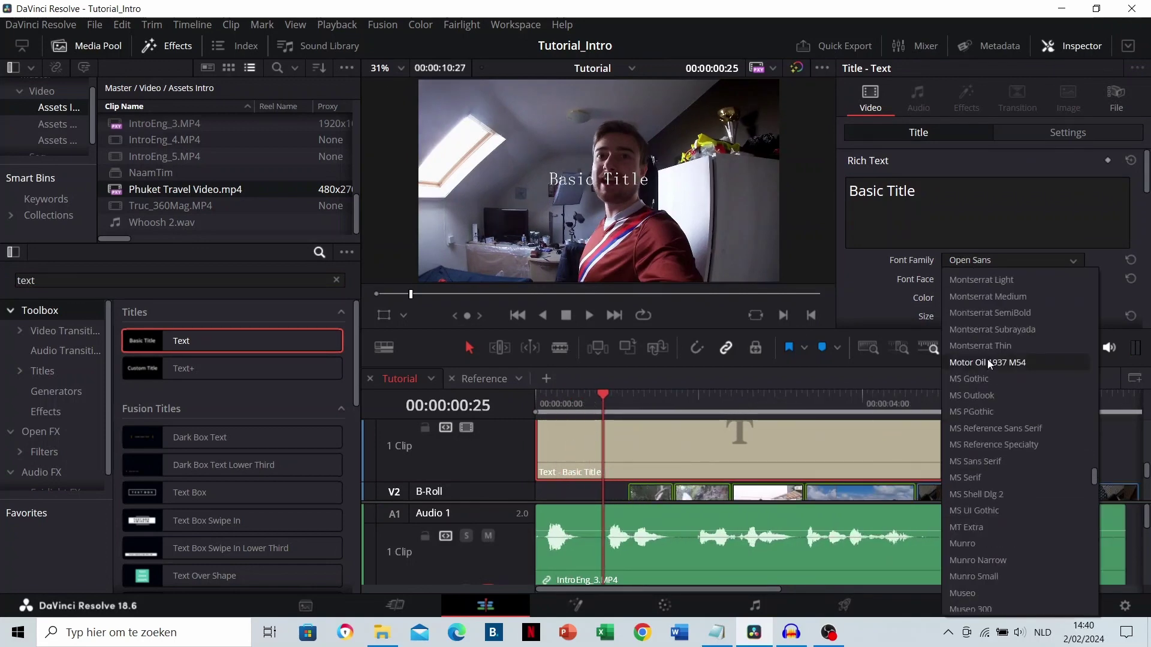
pyautogui.scroll(15, 992, 360)
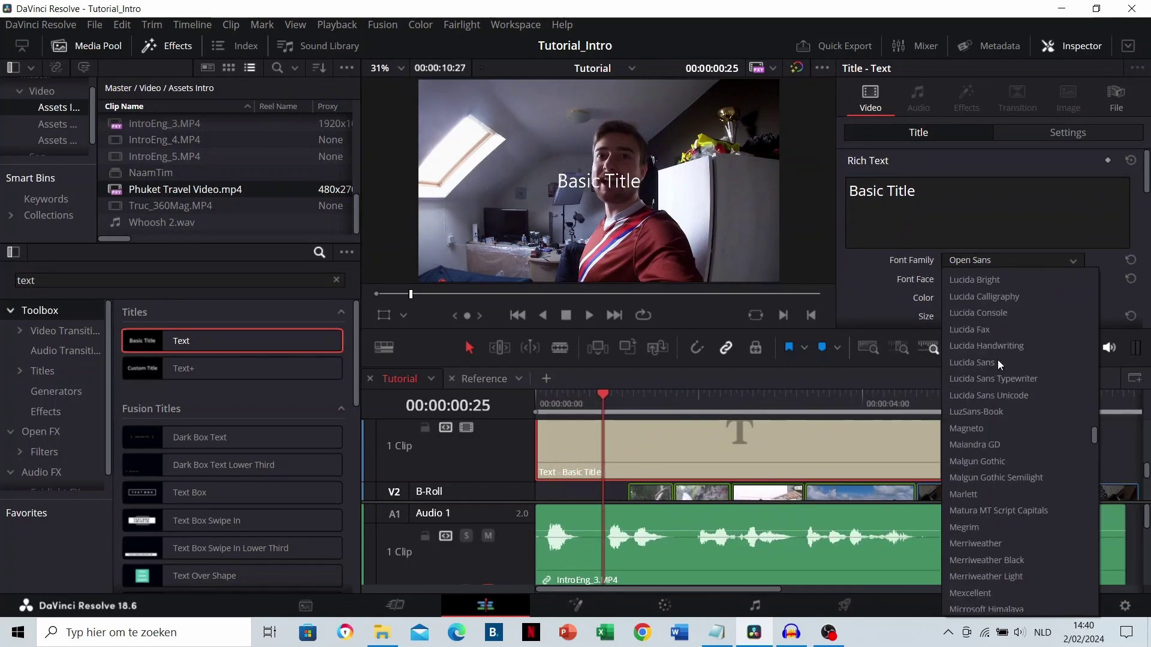
pyautogui.scroll(3, 997, 359)
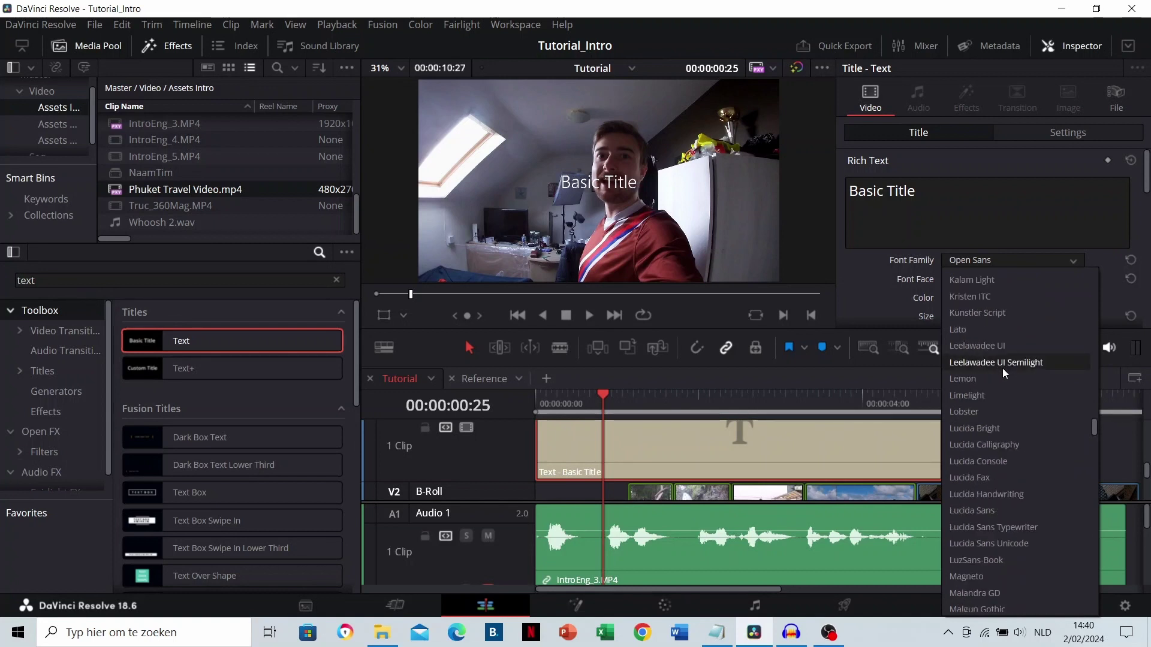
pyautogui.scroll(-1, 1002, 368)
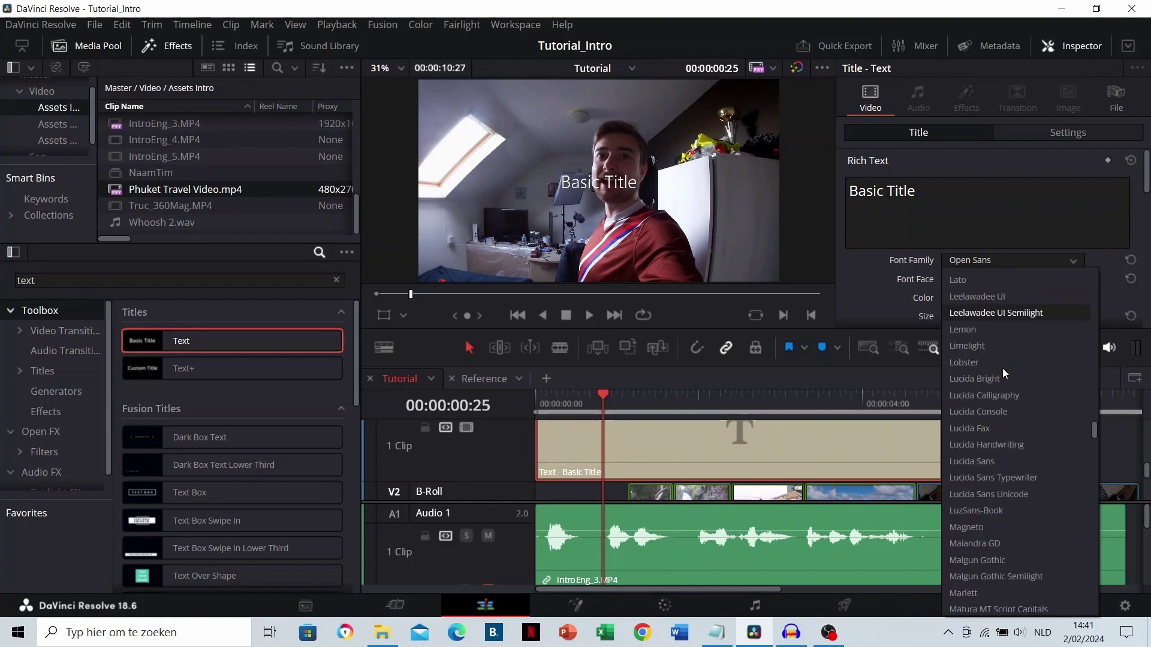
pyautogui.click(971, 362)
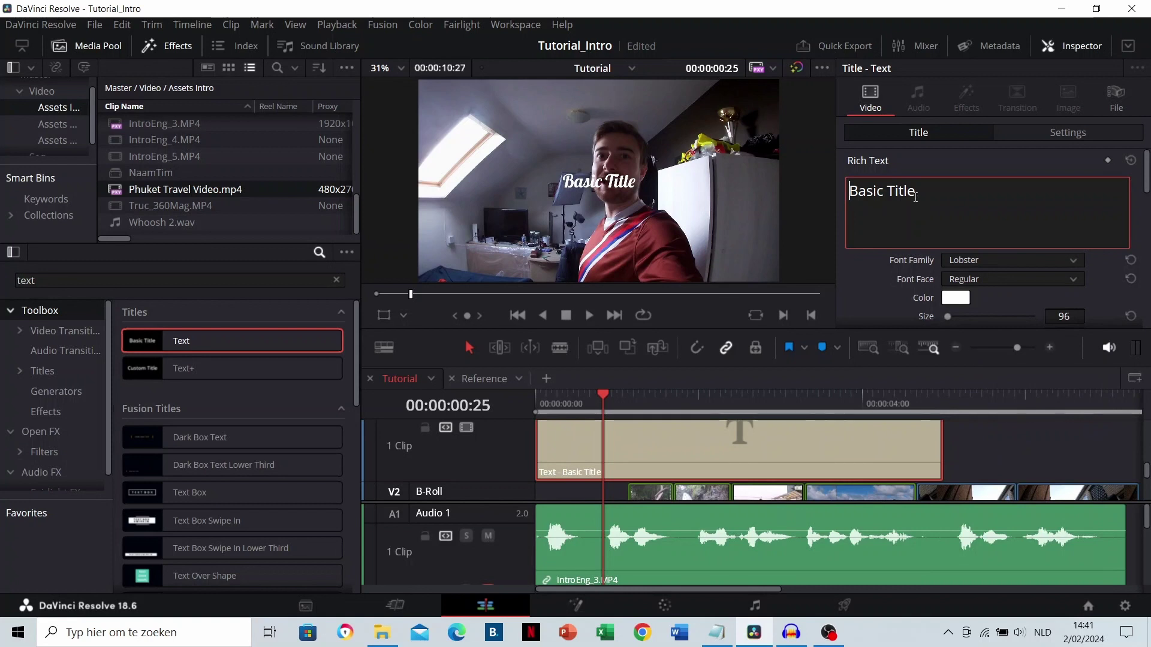
# Replace the title's text with "Hi!" and enlarge it to size 823
pyautogui.hotkey('ctrl', 'a')
pyautogui.write('Hi')
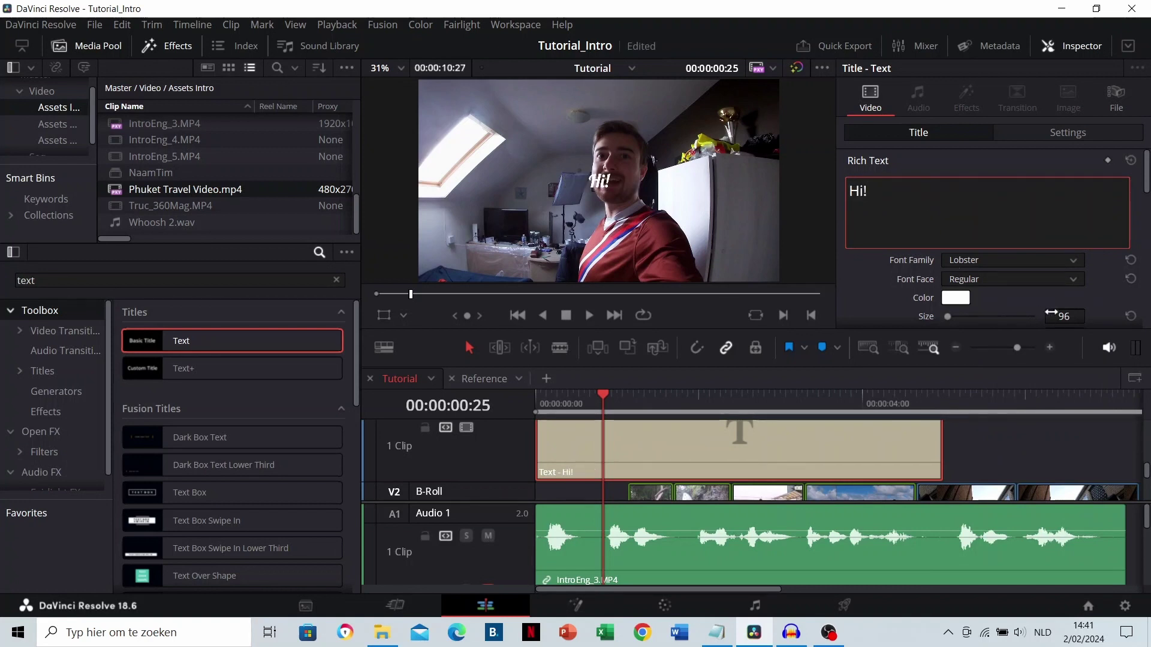
pyautogui.moveTo(1057, 315); pyautogui.dragTo(1097, 316)
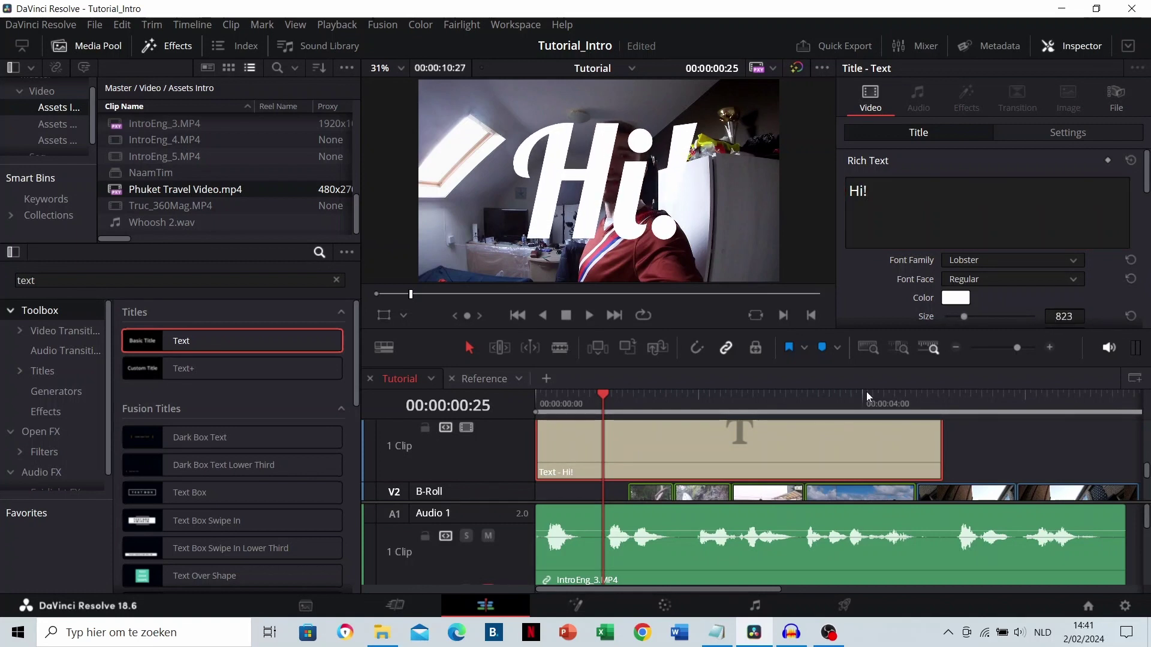
# Trim the "Hi!" title clip to about half a second around the first spoken word in the audio
pyautogui.moveTo(936, 446); pyautogui.dragTo(557, 454)
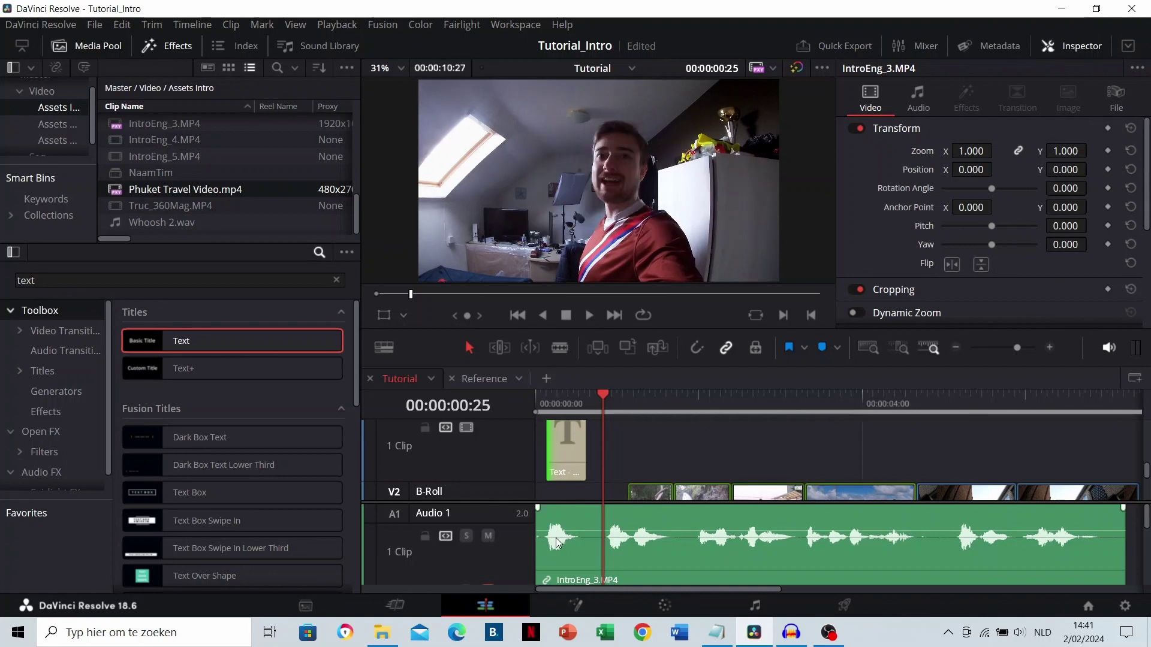
pyautogui.click(560, 407)
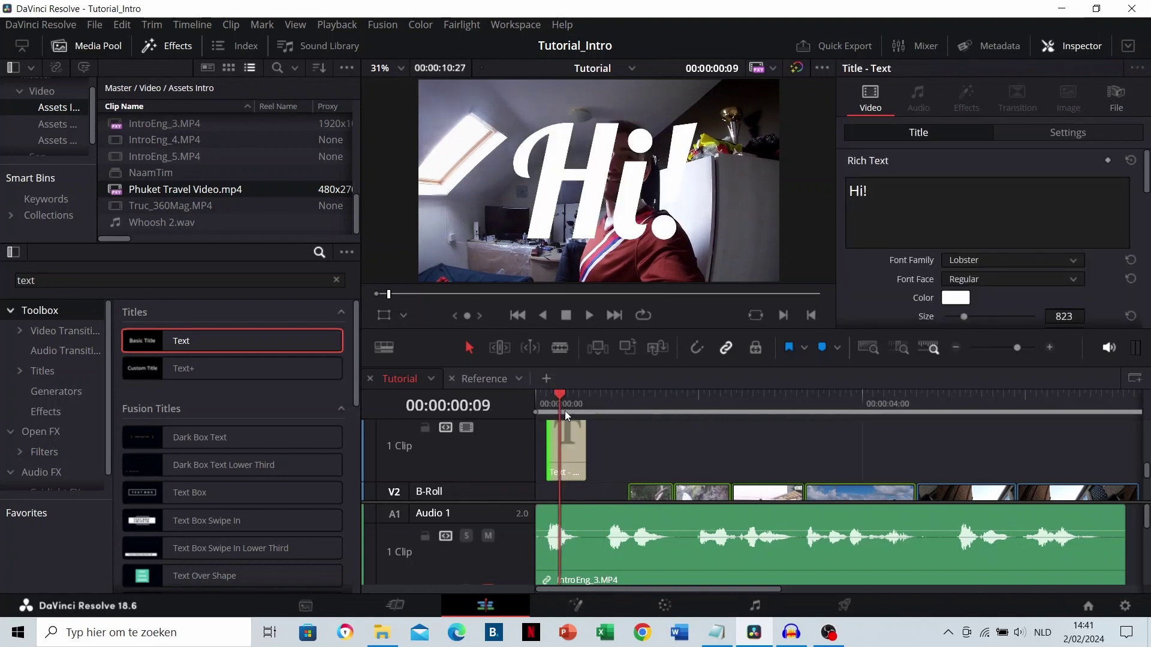
pyautogui.scroll(4, 620, 458)
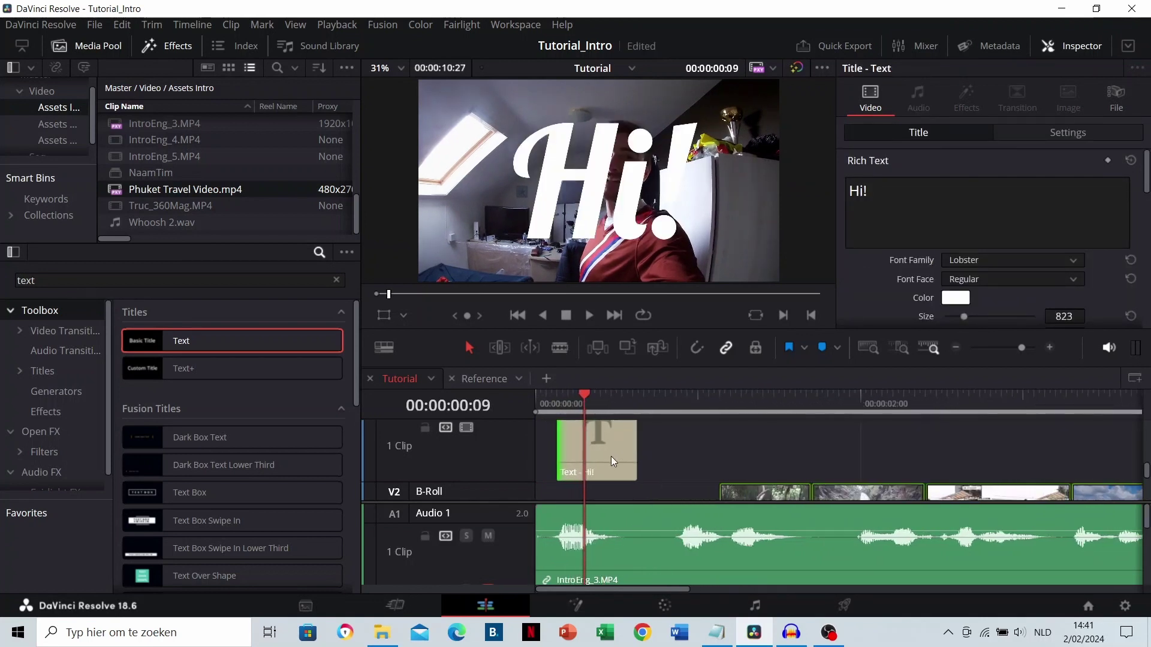
# Reduce the "Hi!" title's size to 771 and check it enlarged in the viewer
pyautogui.click(610, 456)
pyautogui.moveTo(1063, 317); pyautogui.dragTo(1042, 316)
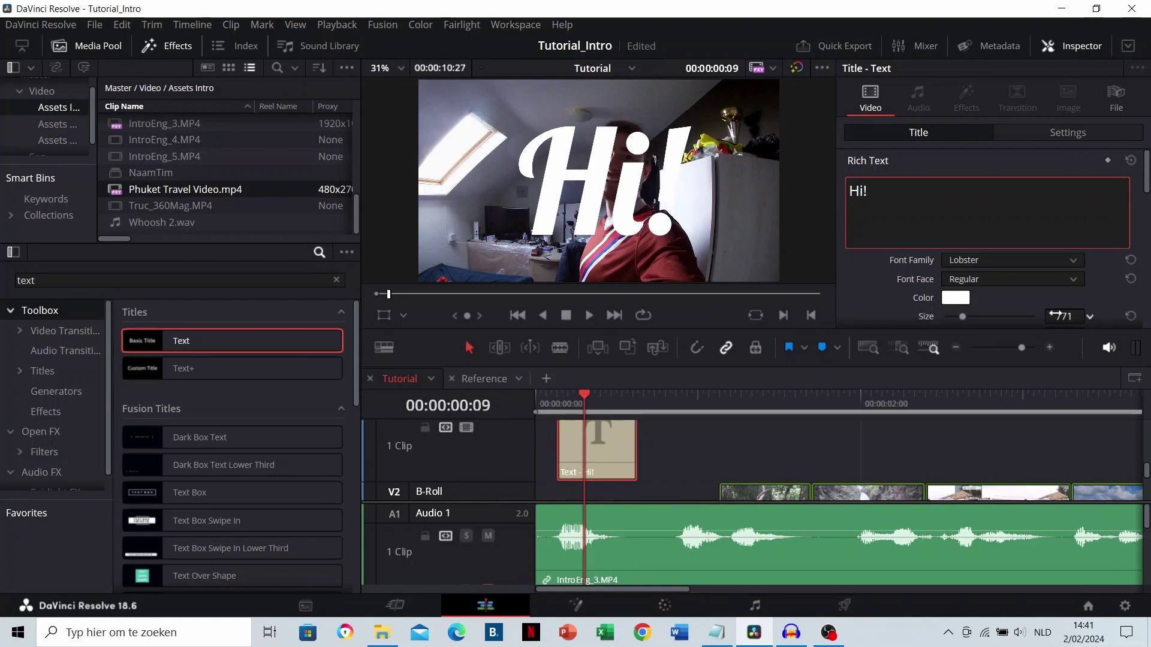
pyautogui.scroll(1, 604, 202)
pyautogui.scroll(2, 604, 202)
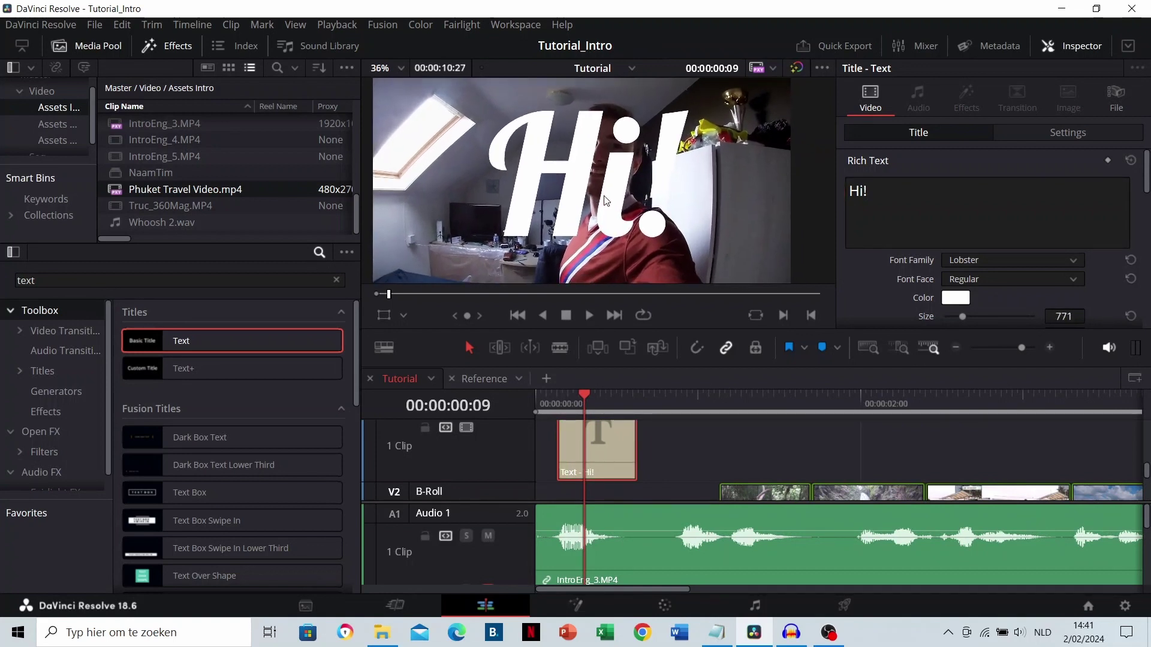
# Offset the "Hi!" title's drop shadow to X 14 and Y -14, and save the project
pyautogui.scroll(-3, 999, 259)
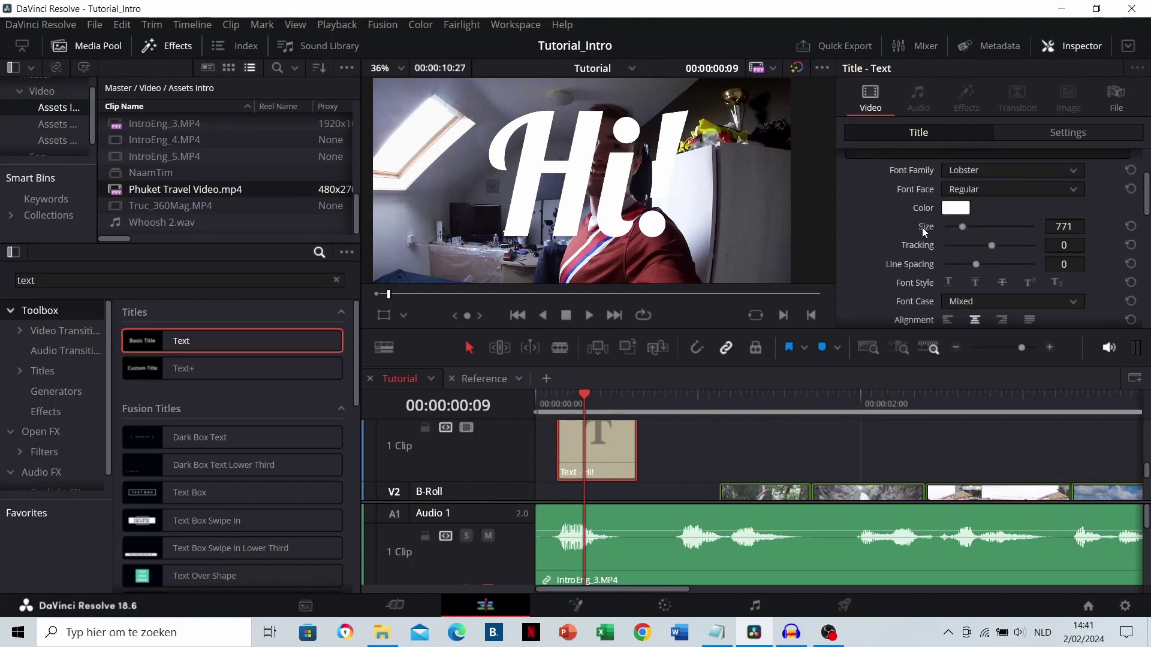
pyautogui.scroll(-8, 923, 230)
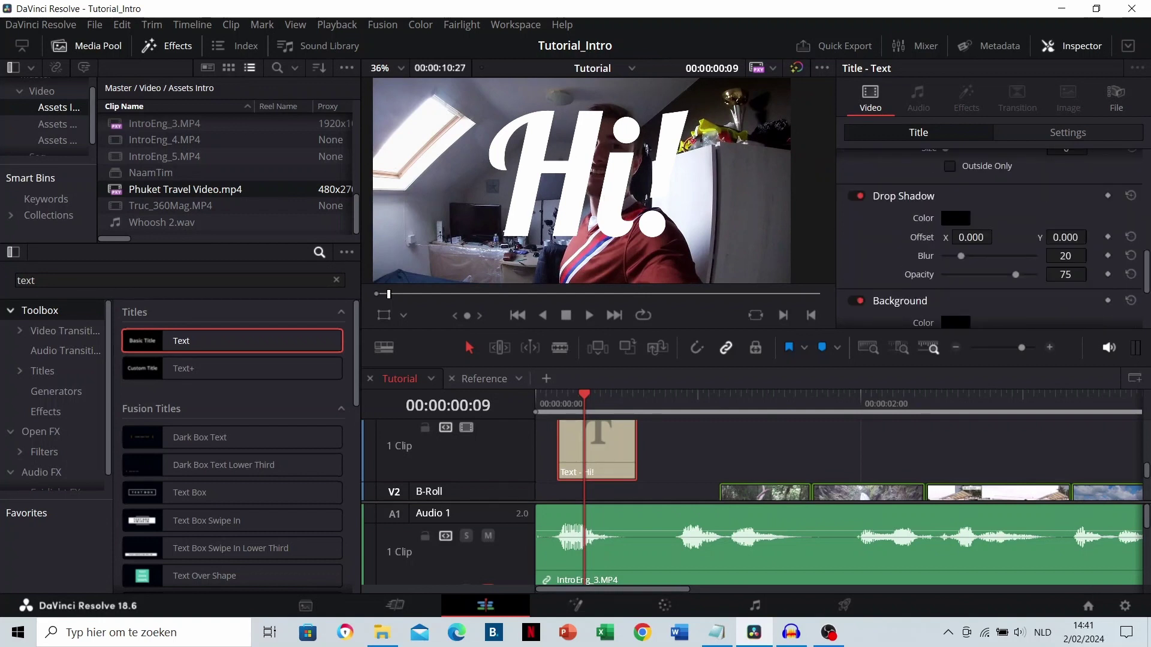
pyautogui.moveTo(1065, 238); pyautogui.dragTo(1092, 236)
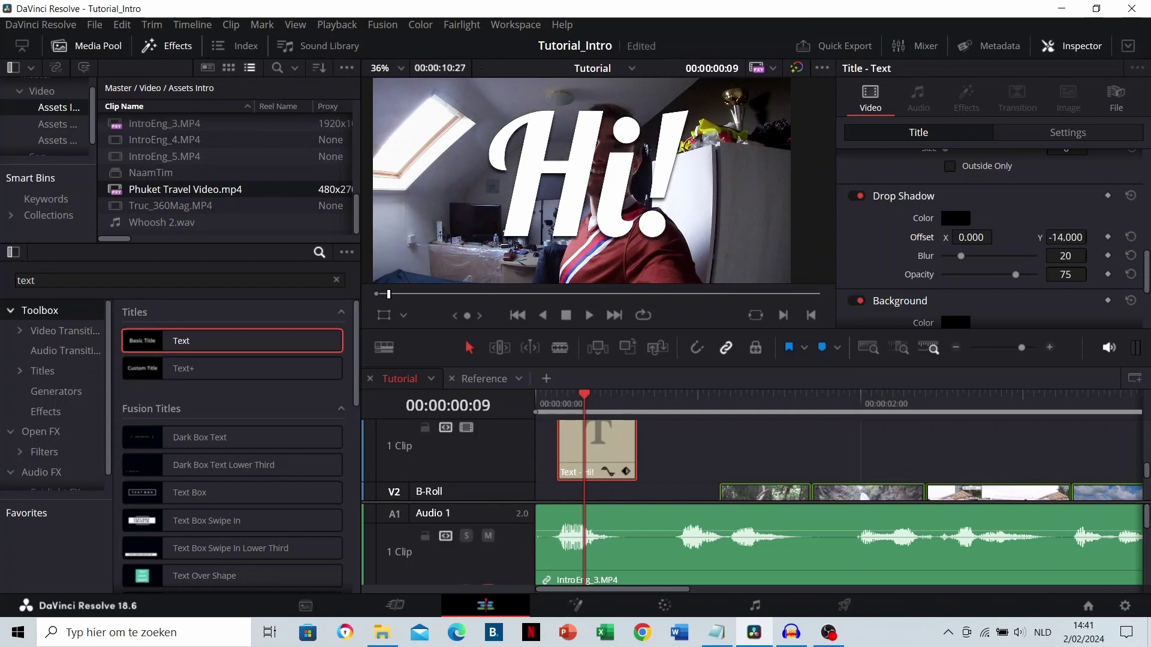
pyautogui.moveTo(971, 236)
pyautogui.mouseDown()
pyautogui.moveTo(958, 237)
pyautogui.moveTo(989, 236)
pyautogui.mouseUp()
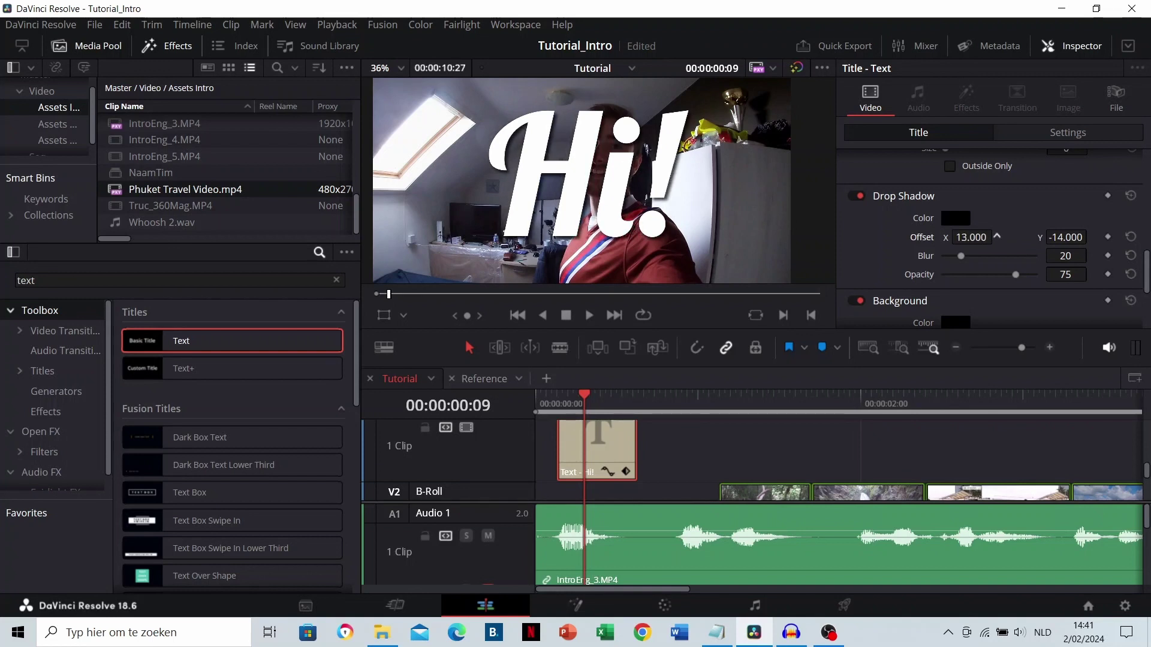
pyautogui.scroll(-1, 551, 193)
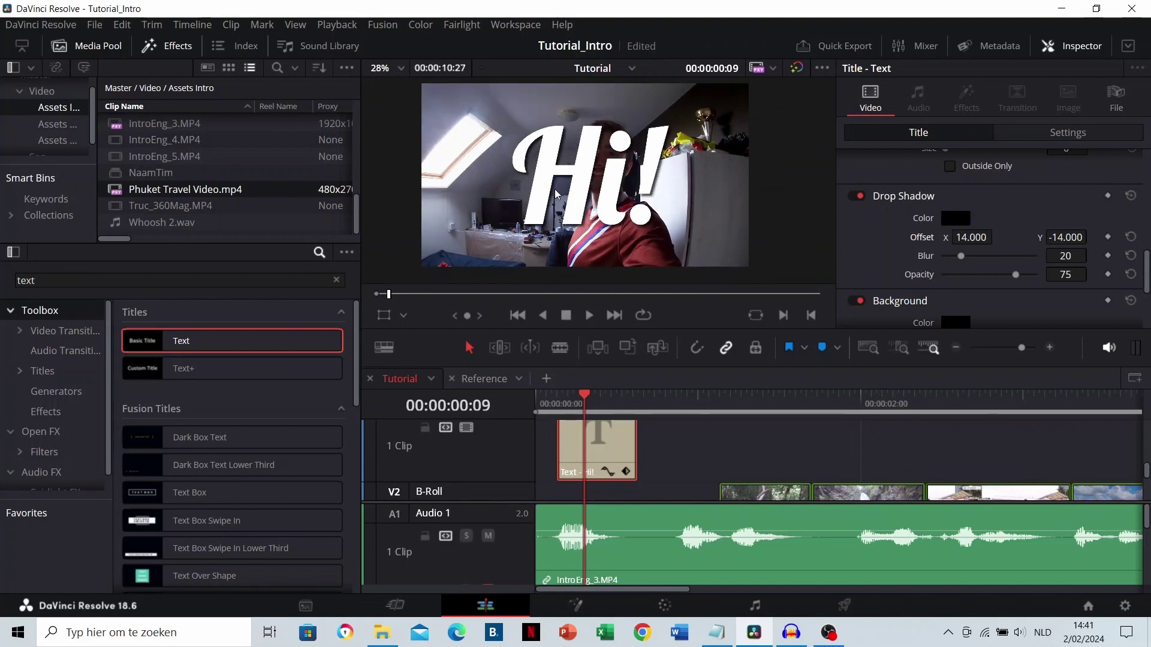
pyautogui.hotkey('ctrl', 's')
pyautogui.scroll(1, 555, 194)
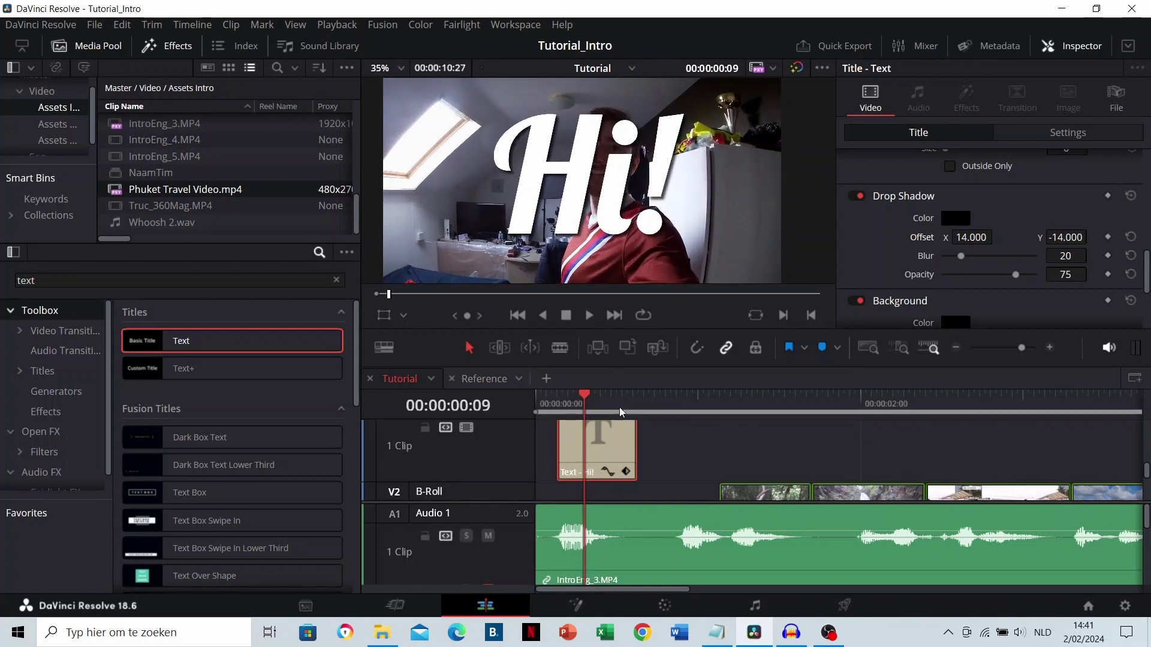
# Shorten the end of the "Hi!" title clip so that it lasts 9 frames
pyautogui.scroll(3, 678, 452)
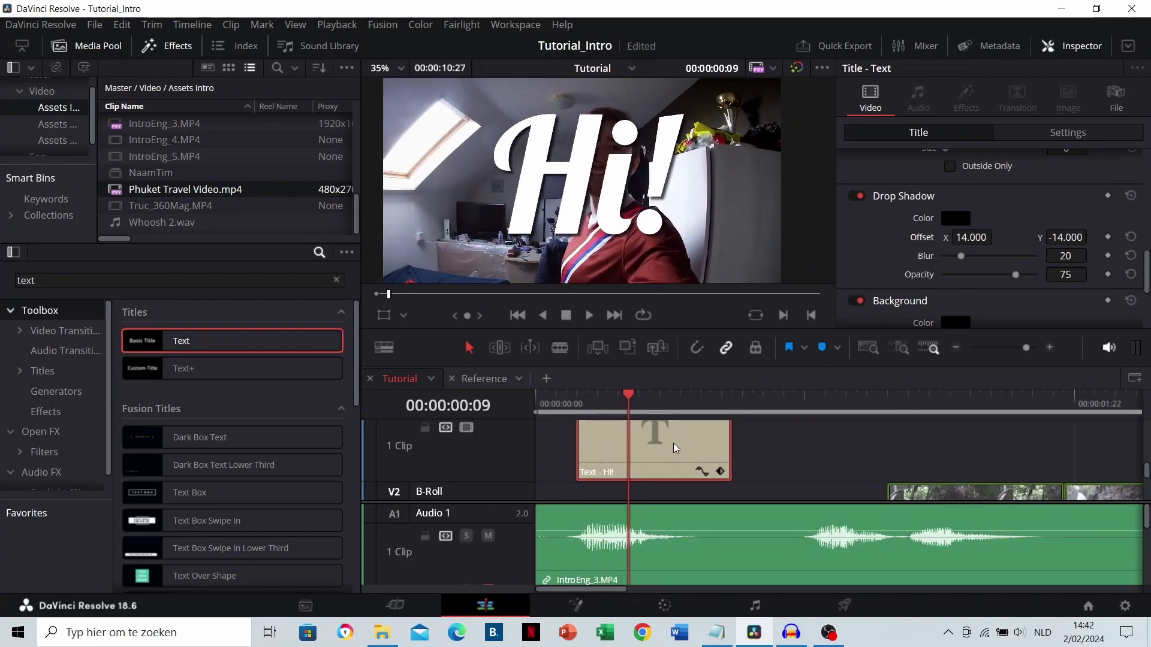
pyautogui.click(658, 409)
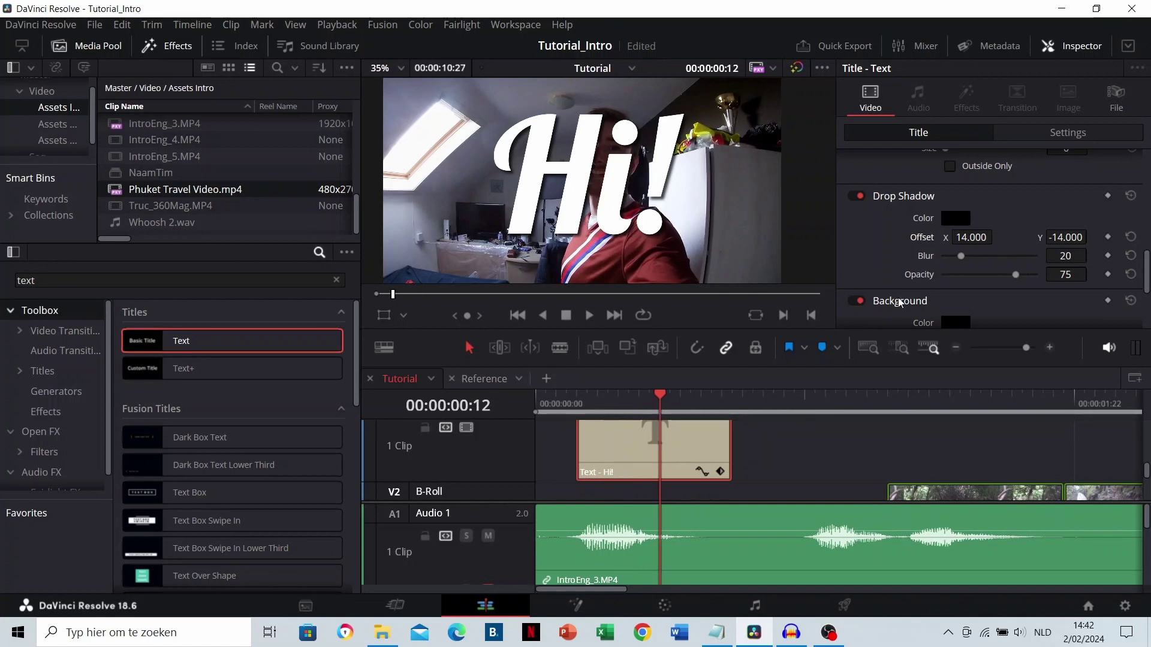
pyautogui.scroll(6, 975, 236)
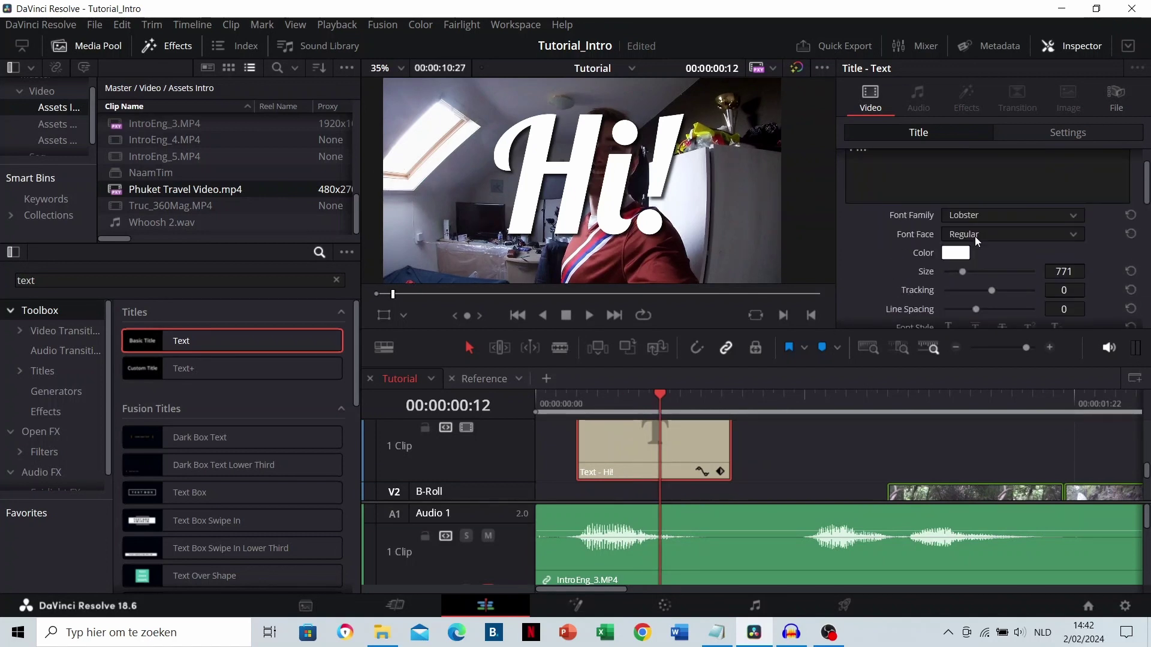
pyautogui.click(1051, 134)
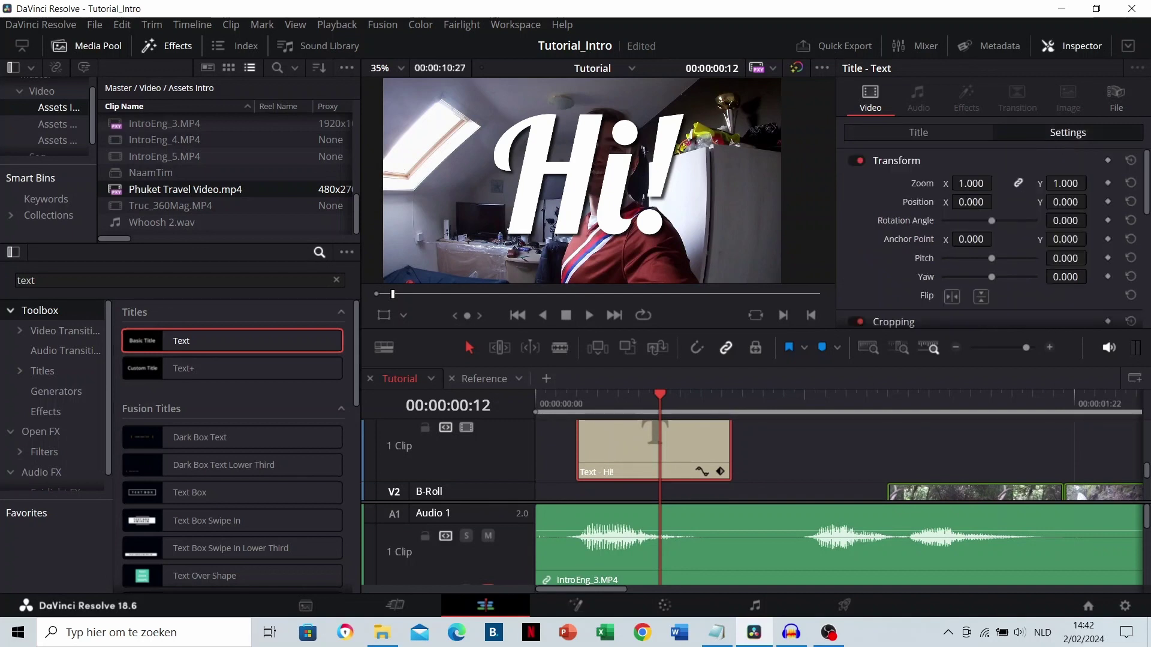
pyautogui.moveTo(970, 183)
pyautogui.mouseDown()
pyautogui.moveTo(997, 183)
pyautogui.moveTo(971, 187)
pyautogui.mouseUp()
pyautogui.hotkey('ctrl', 'z')
pyautogui.moveTo(730, 441); pyautogui.dragTo(653, 444)
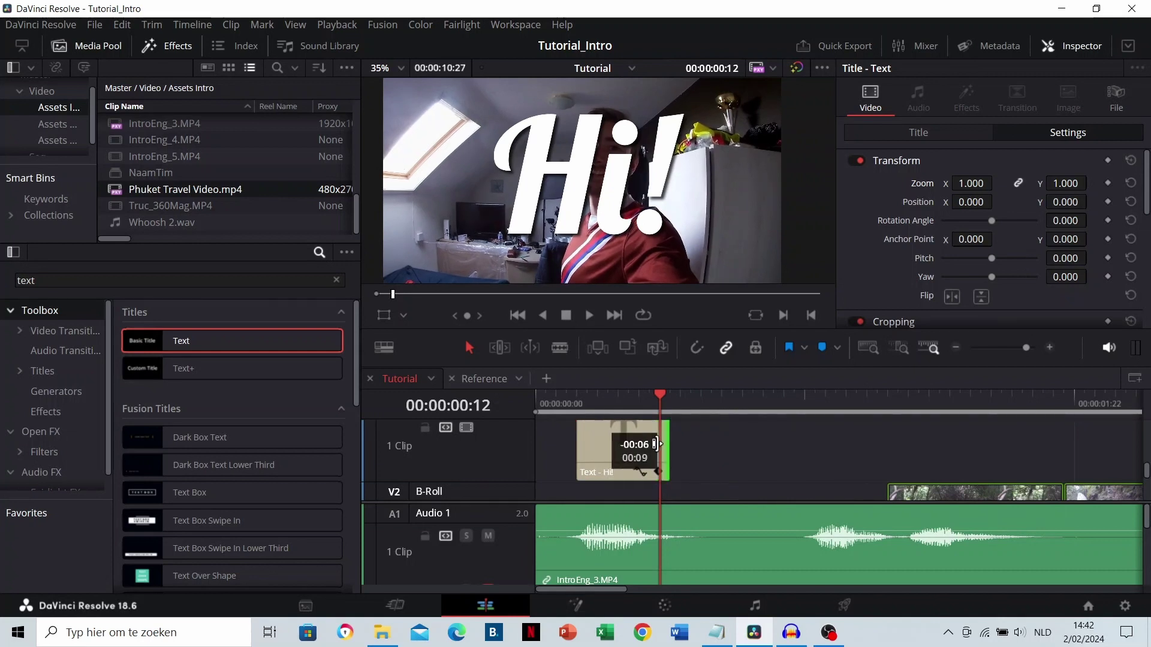
# Add a zoom keyframe at 1.000 near the end of the "Hi!" title clip, at 00:00:00:12
pyautogui.scroll(3, 713, 436)
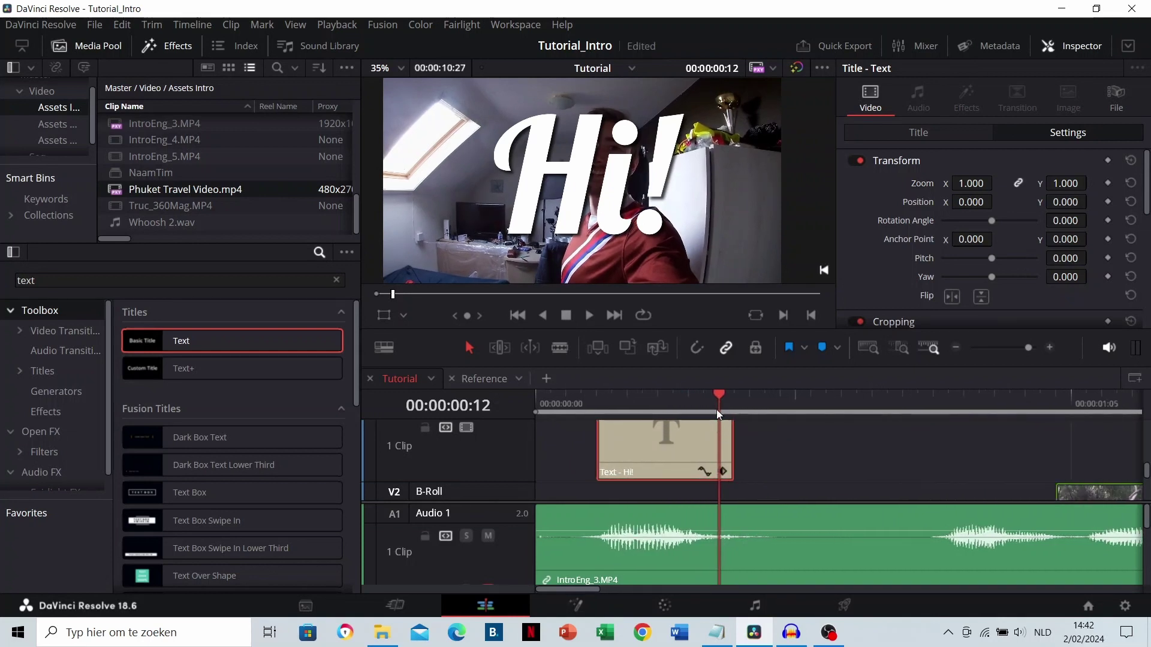
pyautogui.press('v')
pyautogui.click(721, 433)
pyautogui.scroll(2, 720, 432)
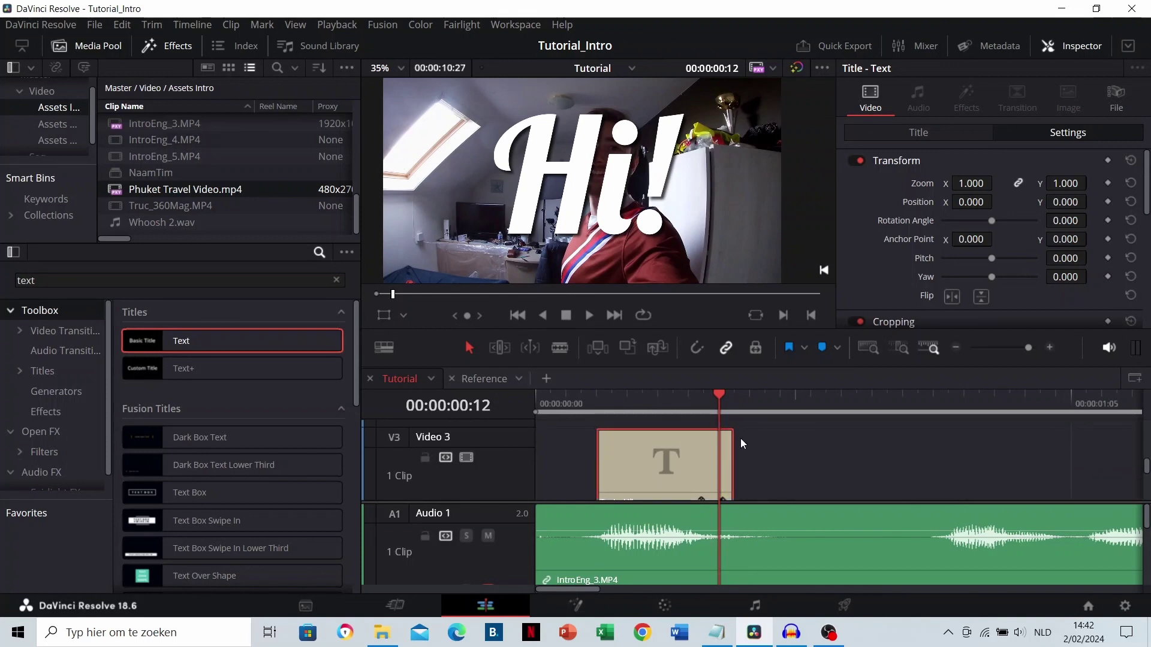
pyautogui.scroll(-1, 739, 438)
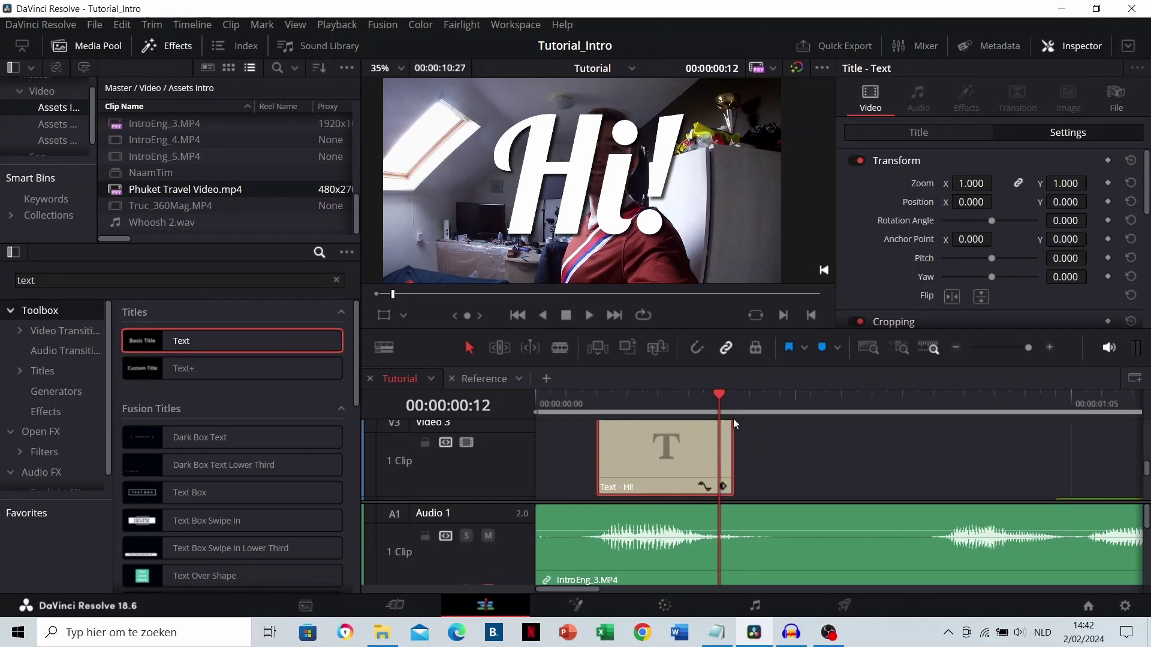
pyautogui.click(1107, 183)
pyautogui.click(727, 438)
# Set the "Hi!" title's zoom to 0.190 at the clip's first frame, 00:00:00:04, and play back the zoom-in animation
pyautogui.click(599, 405)
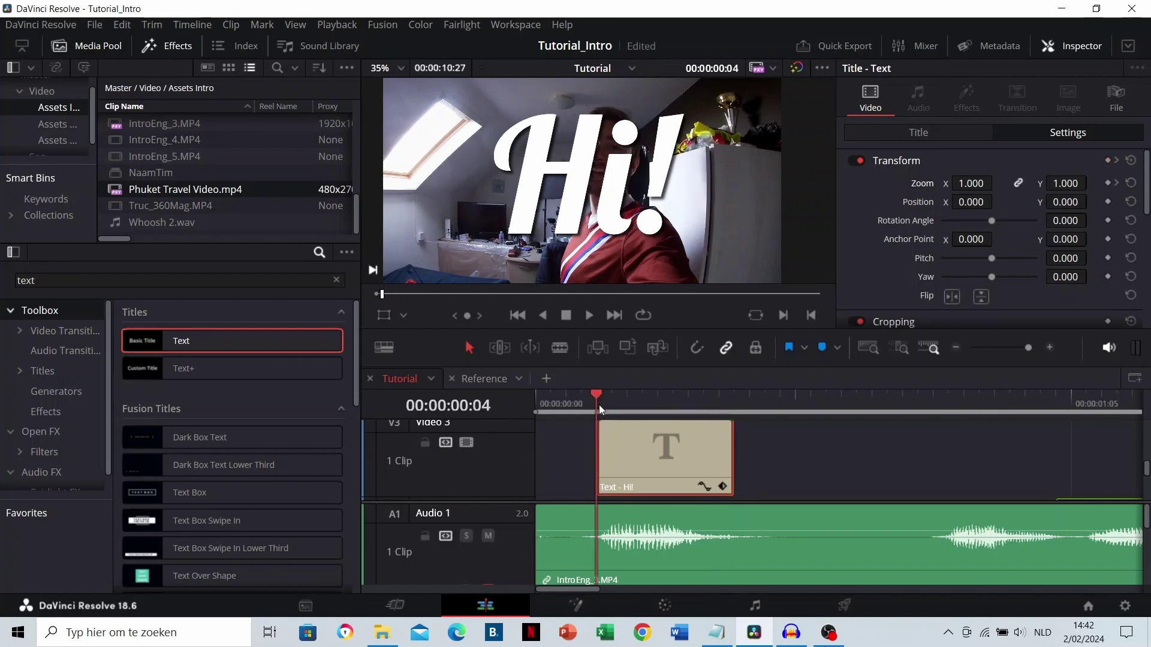
pyautogui.moveTo(977, 183); pyautogui.dragTo(929, 183)
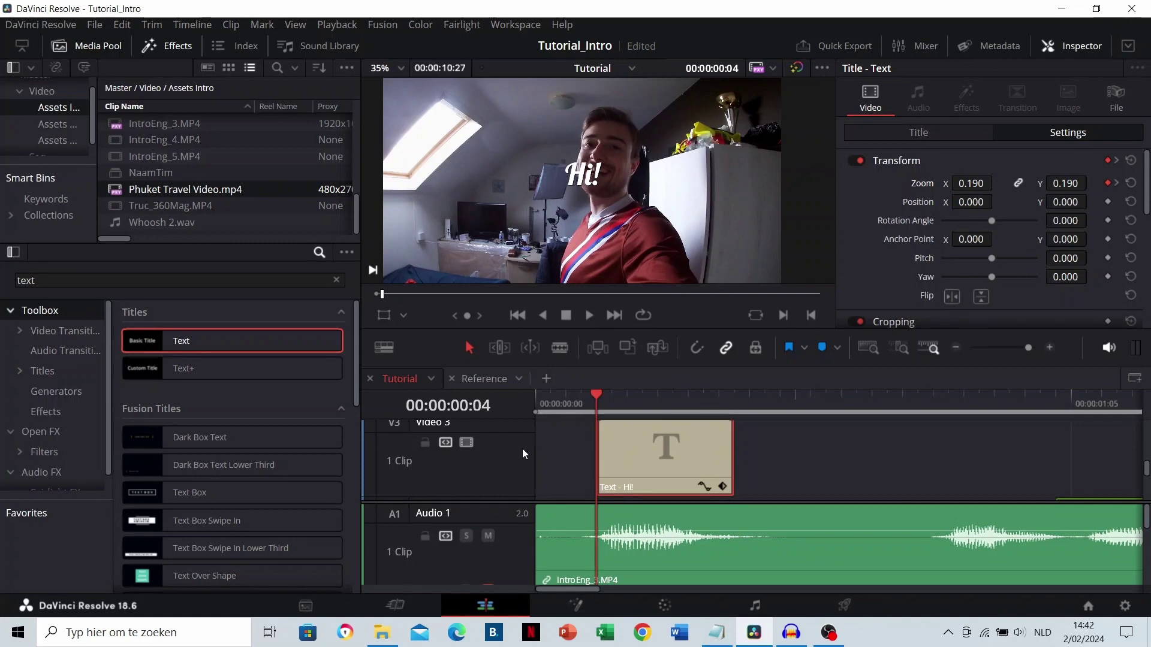
pyautogui.click(556, 399)
pyautogui.press('space')
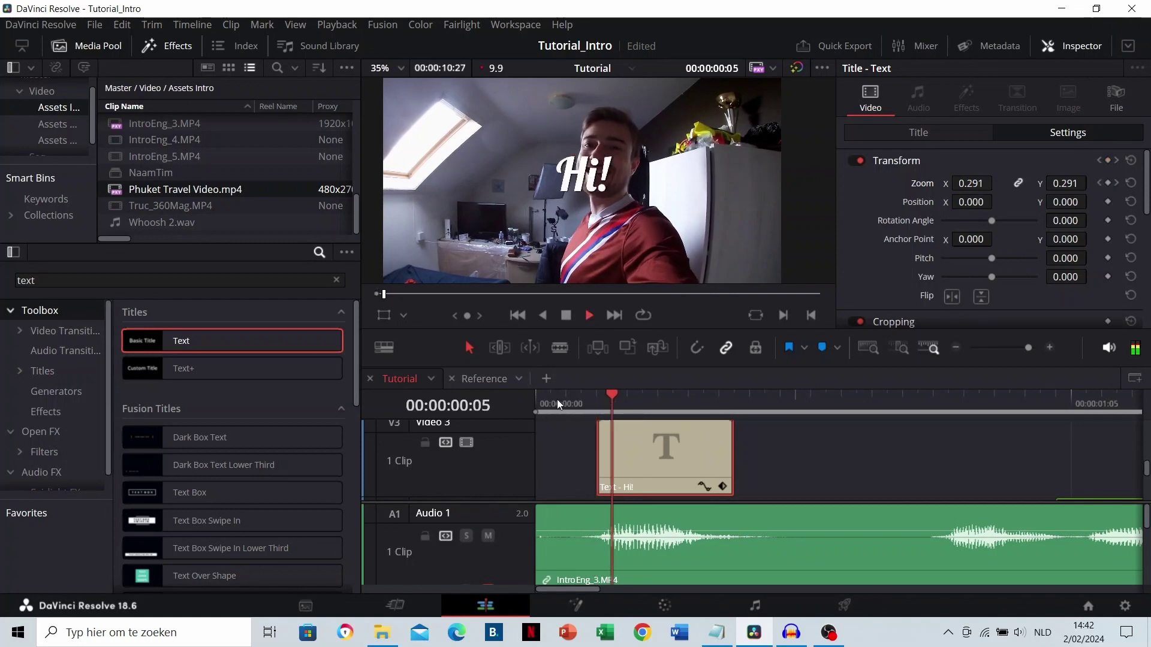
pyautogui.click(541, 399)
pyautogui.press('space')
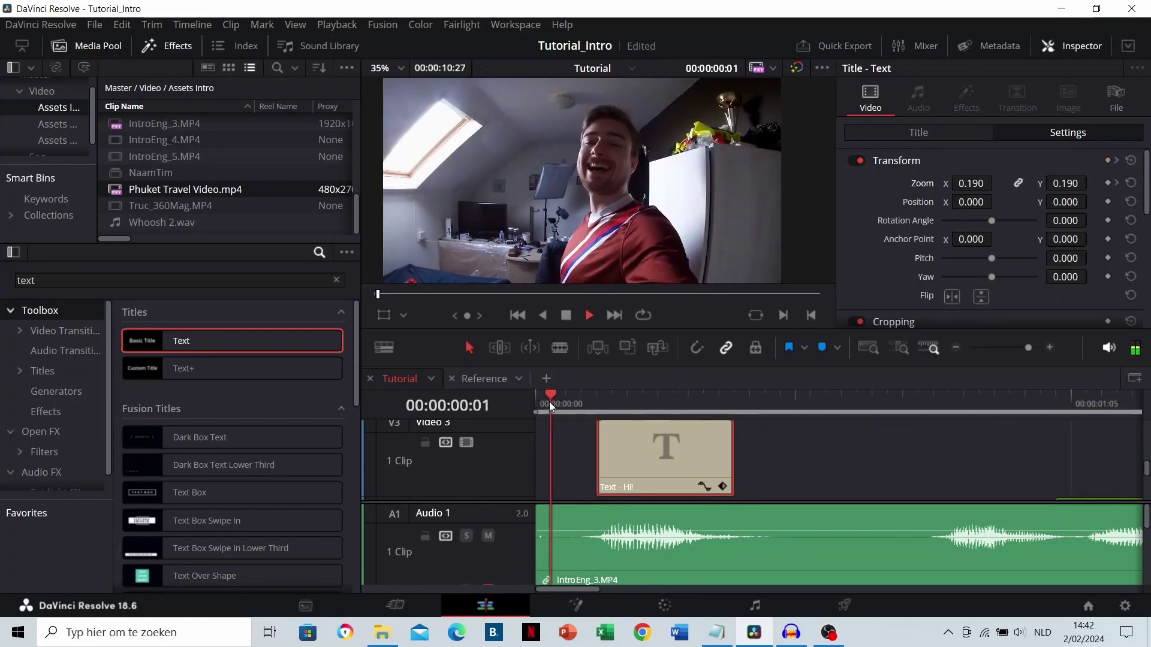
# Duplicate the "Hi!" title clip on Video 3 over the second voice peak and move the playhead to 00:00:00:29
pyautogui.click(777, 400)
pyautogui.scroll(-5, 765, 458)
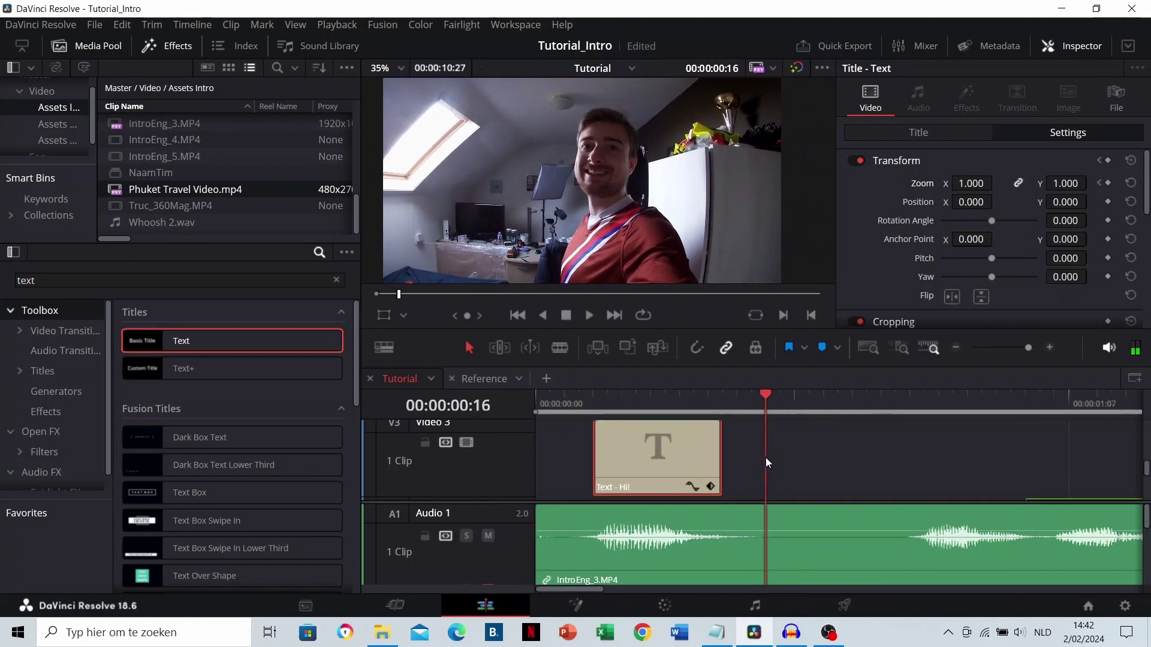
pyautogui.scroll(-1, 769, 451)
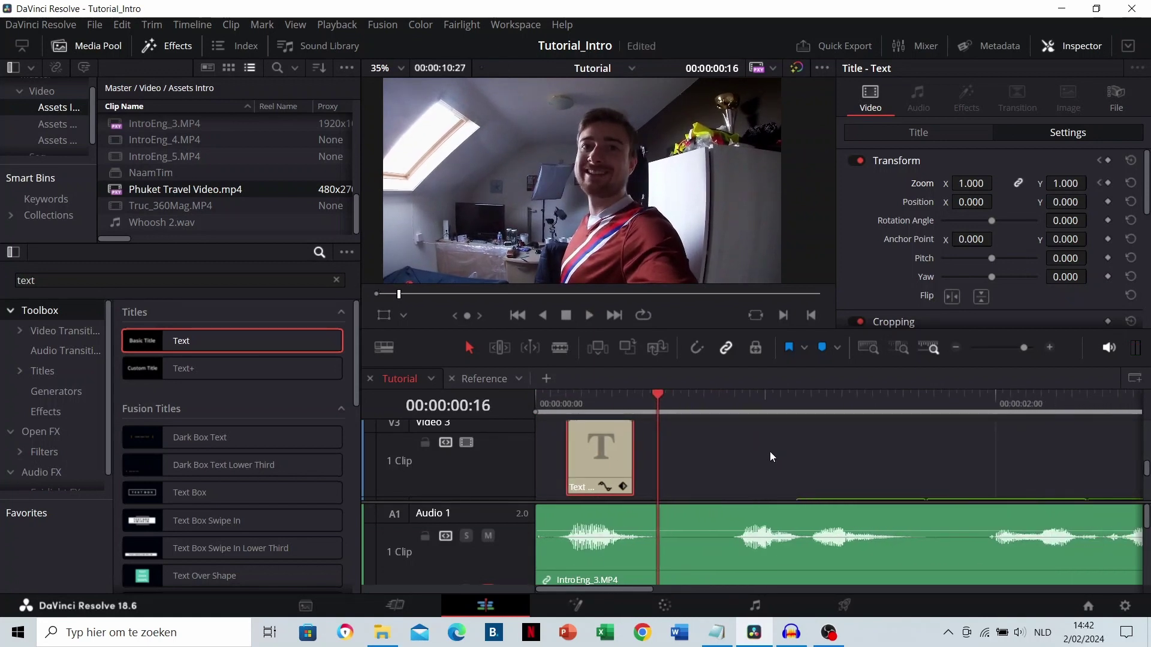
pyautogui.scroll(-2, 752, 462)
pyautogui.scroll(2, 753, 461)
pyautogui.moveTo(598, 455); pyautogui.dragTo(762, 451)
pyautogui.click(760, 407)
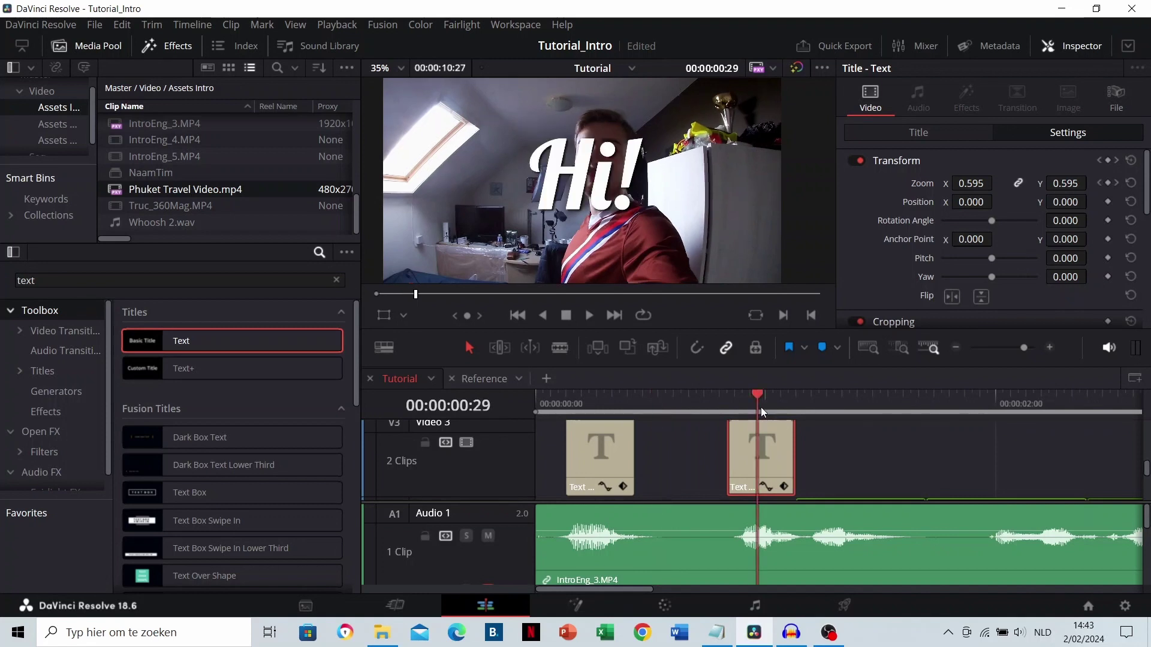
# Replace the second title's text with "I'm" and set its font color to #0ff2ff
pyautogui.click(901, 133)
pyautogui.tripleClick(888, 206)
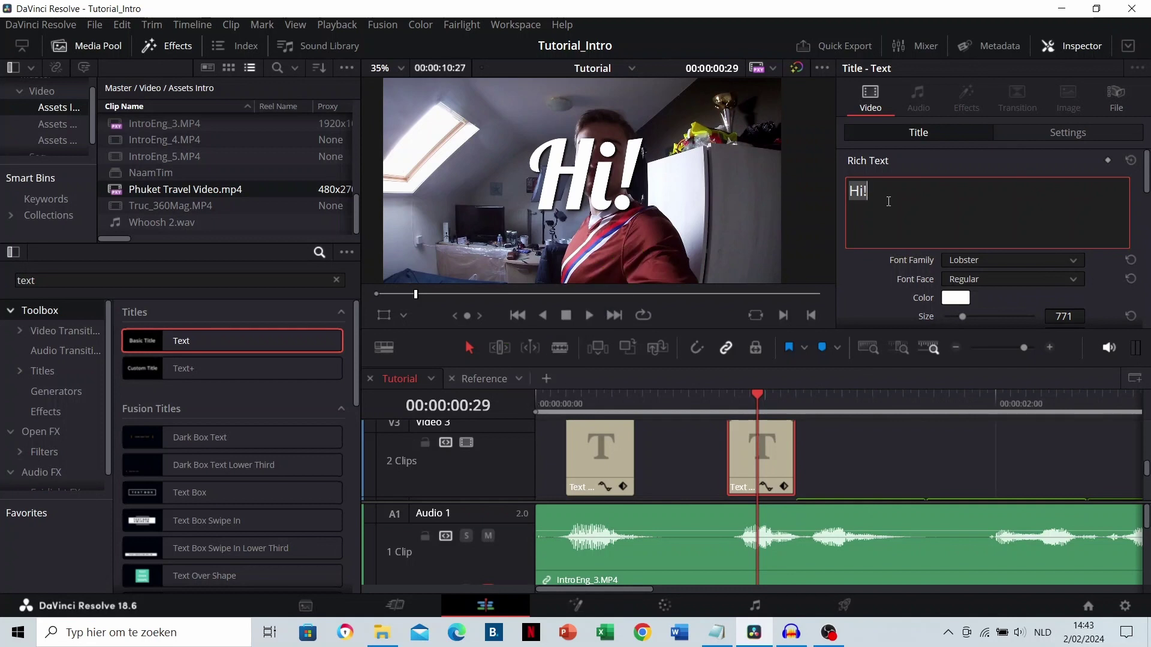
pyautogui.write("I'm")
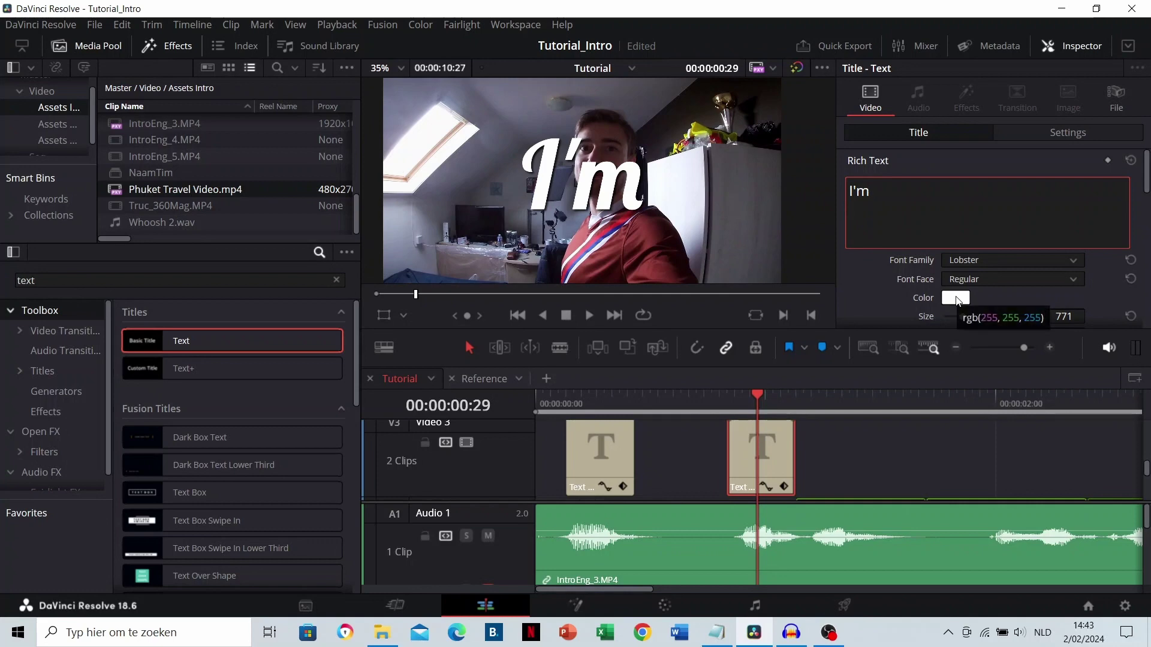
pyautogui.click(955, 298)
pyautogui.doubleClick(657, 416)
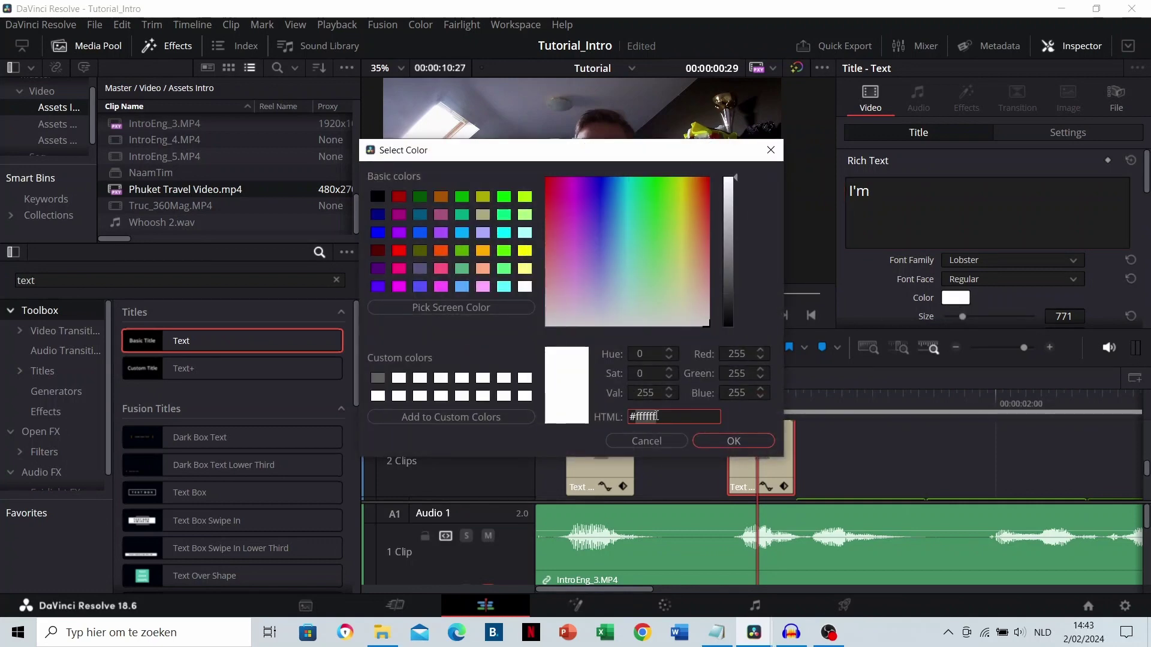
pyautogui.write('0ff2')
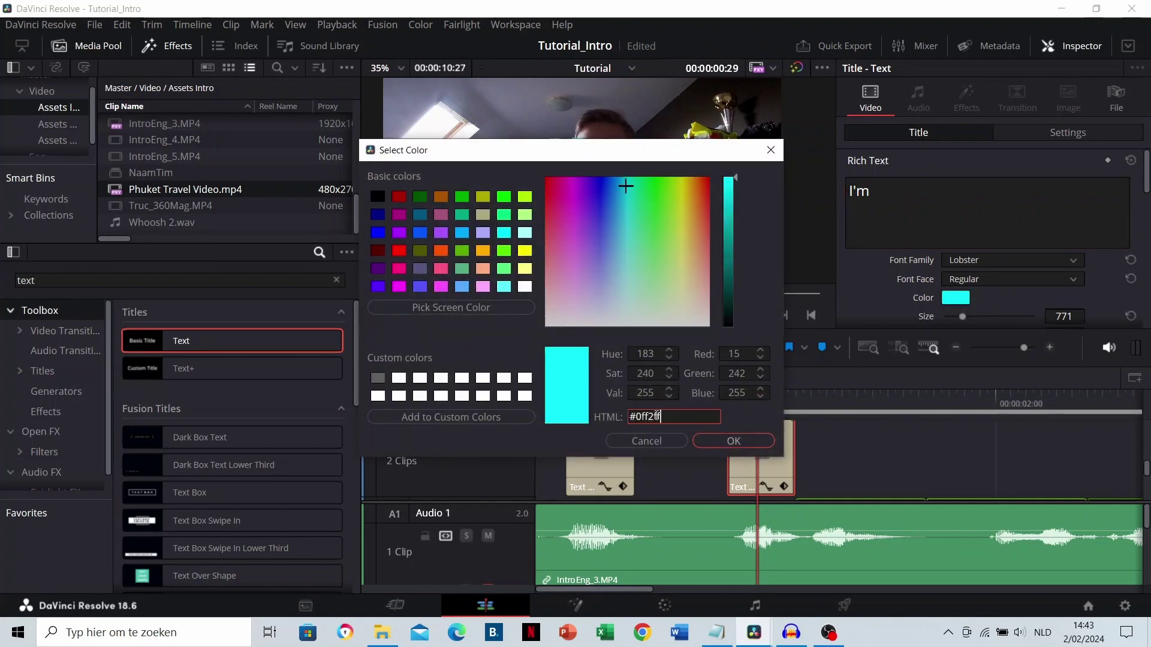
pyautogui.click(734, 441)
# Duplicate the "I'm" title directly behind itself at 00:00:01:04 and replace the copy's text with the speaker's first name
pyautogui.click(705, 405)
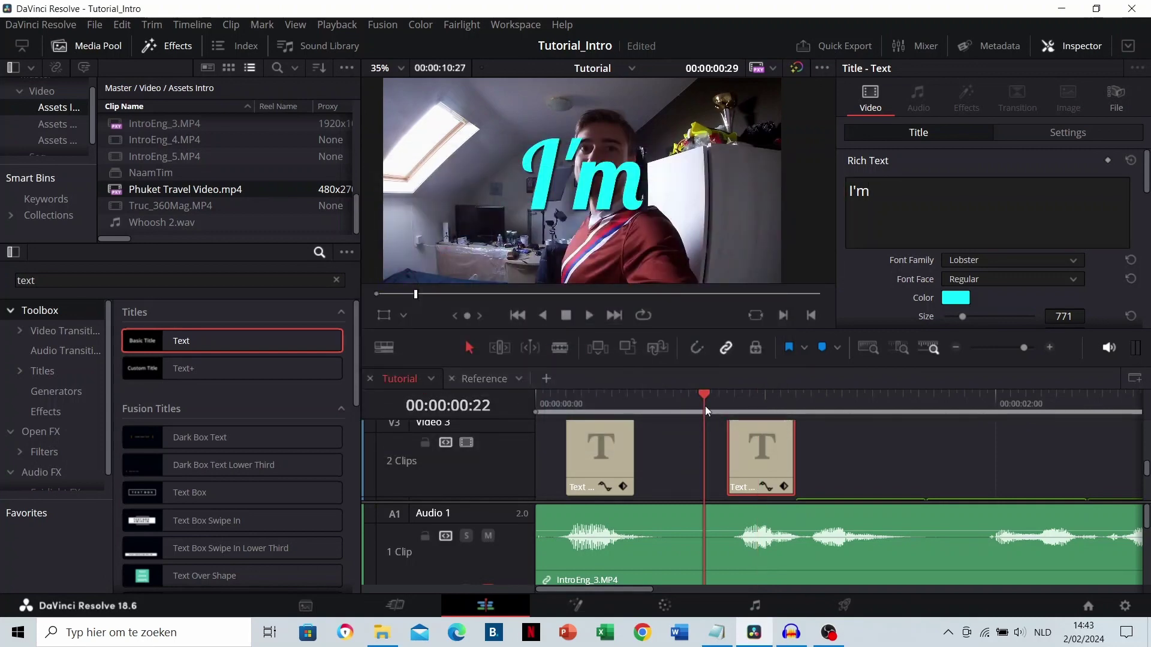
pyautogui.press('space')
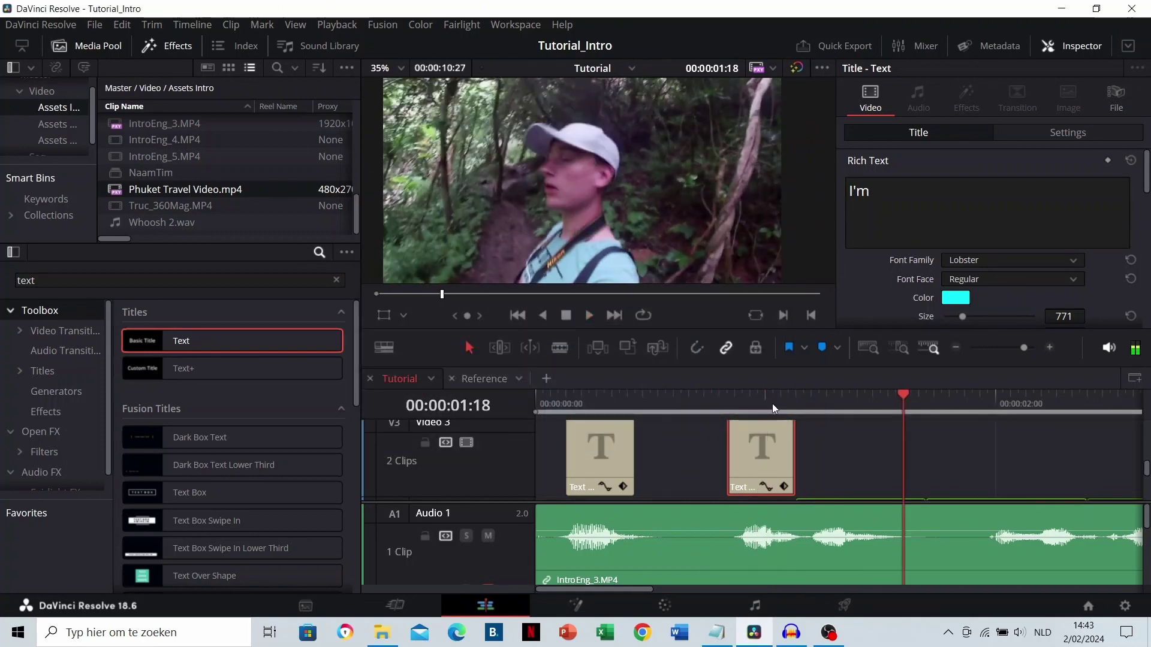
pyautogui.click(794, 404)
pyautogui.press('space')
pyautogui.click(793, 402)
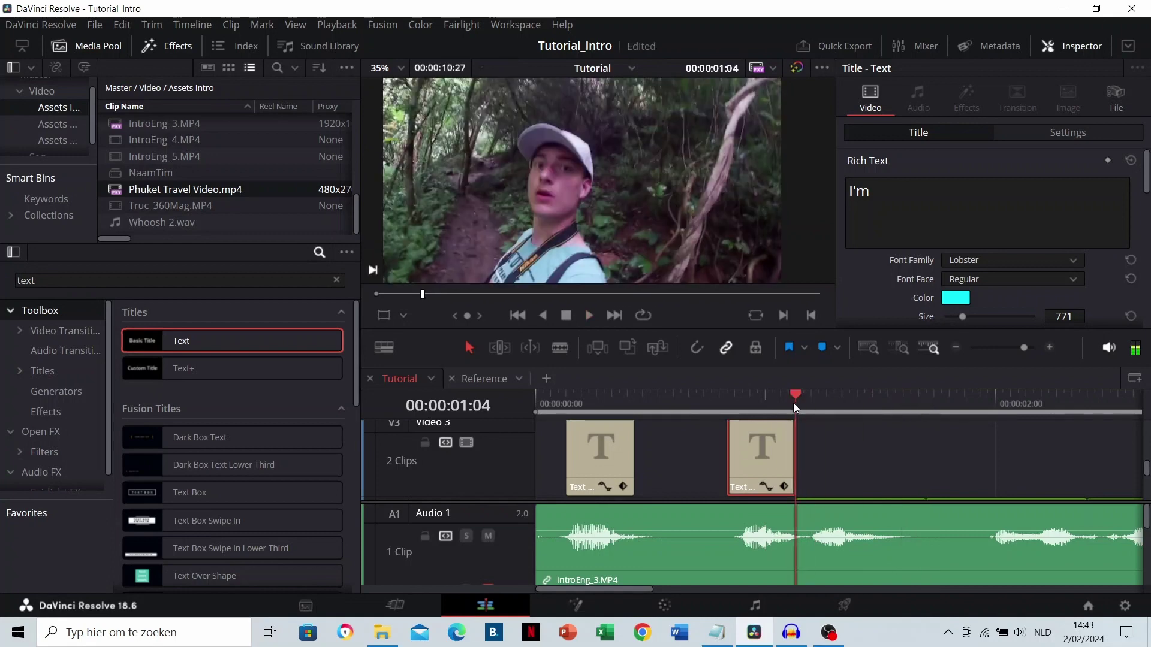
pyautogui.moveTo(760, 447); pyautogui.dragTo(838, 449)
pyautogui.click(827, 400)
pyautogui.doubleClick(887, 208)
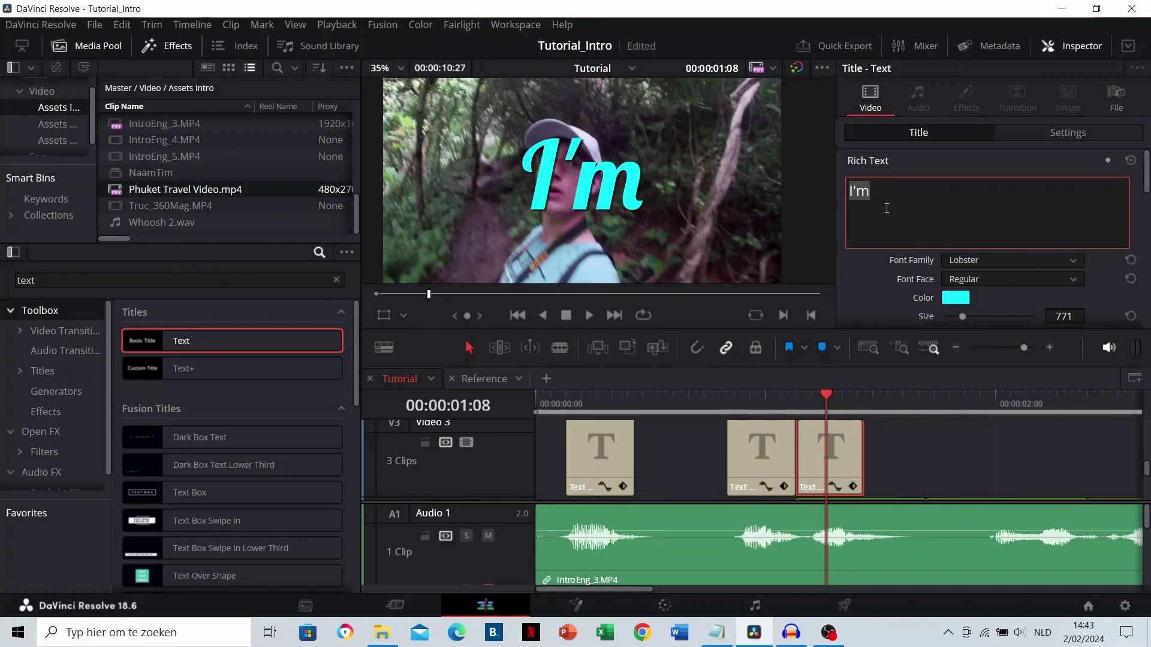
pyautogui.write('Tim')
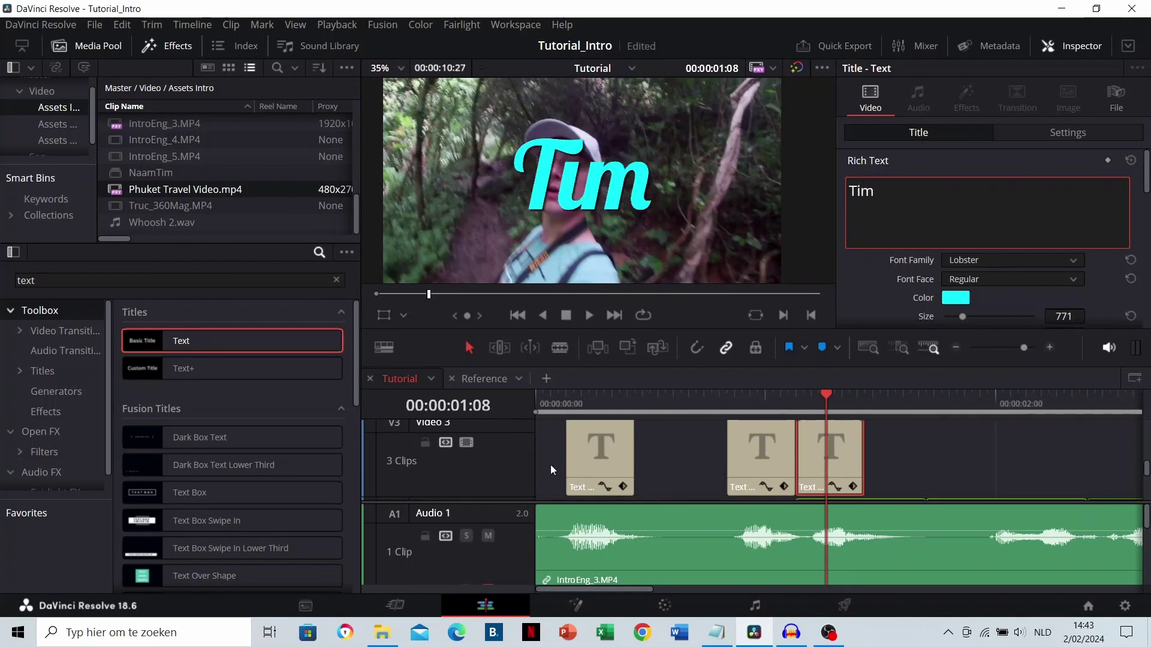
# Play the Tutorial timeline from the start to check the timing of the three titles against the voice
pyautogui.click(550, 465)
pyautogui.click(549, 405)
pyautogui.press('space')
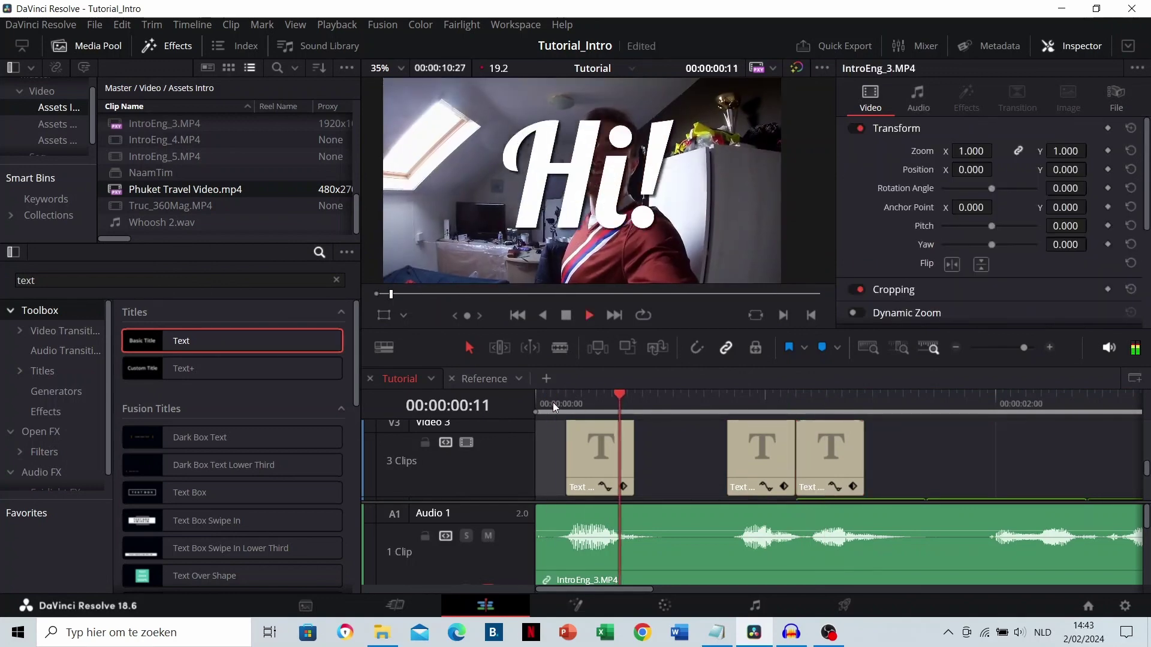
pyautogui.press('space')
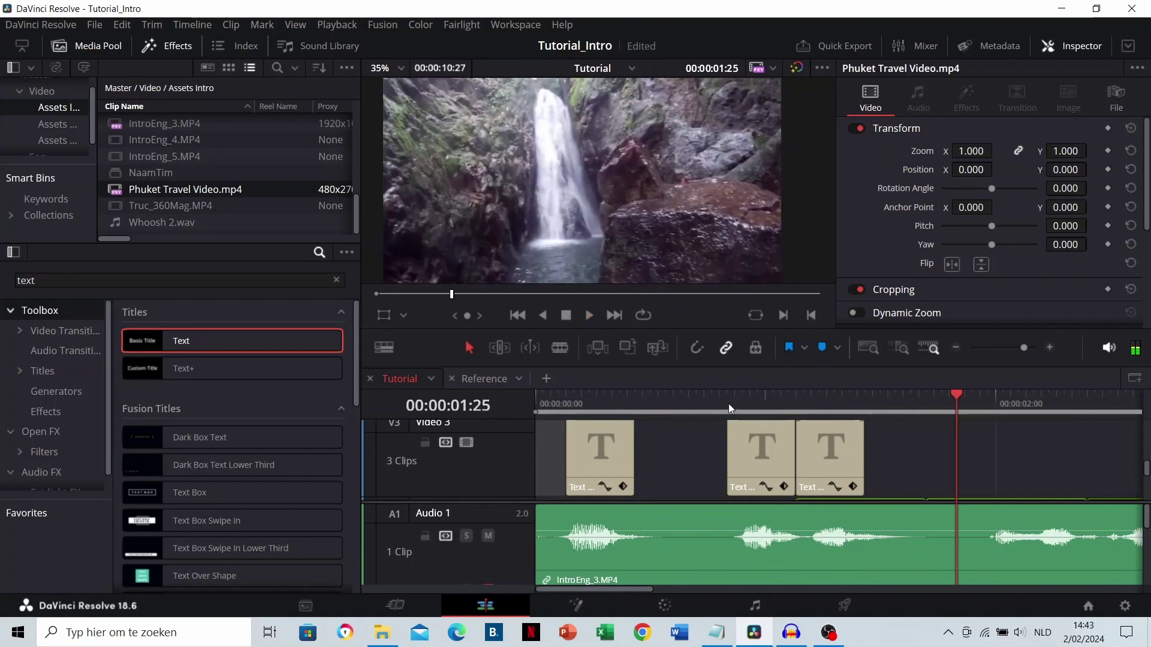
pyautogui.click(879, 401)
pyautogui.scroll(-1, 912, 448)
pyautogui.scroll(1, 912, 447)
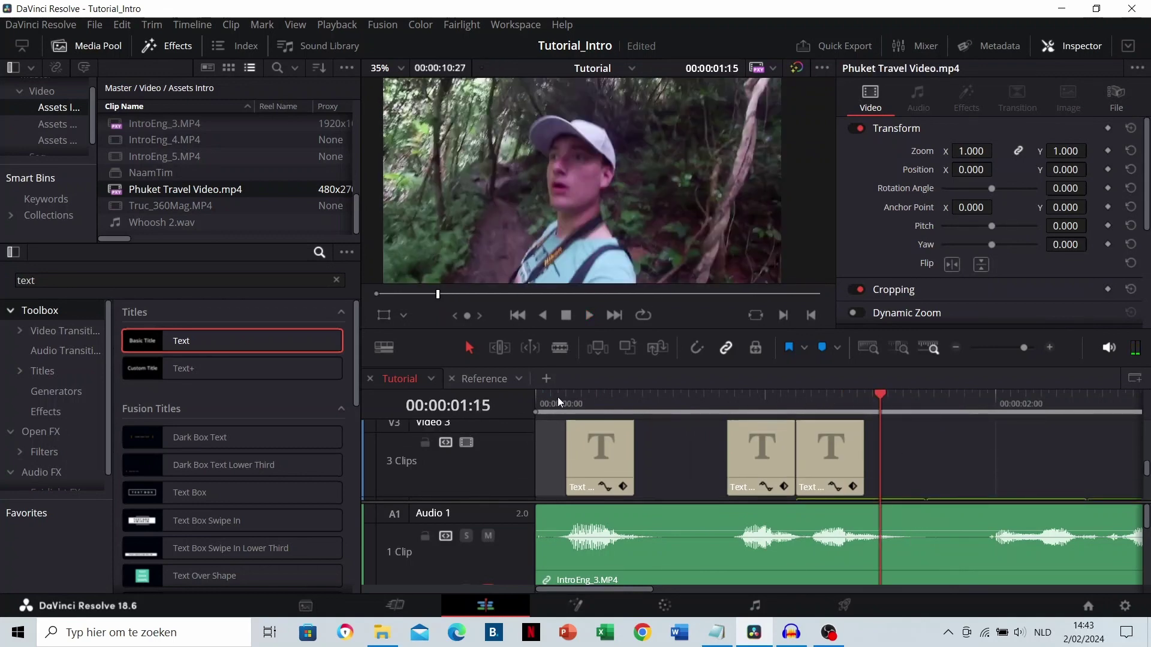
# Open the Reference timeline and play it from the start to review its opening titles
pyautogui.click(506, 376)
pyautogui.scroll(1, 567, 430)
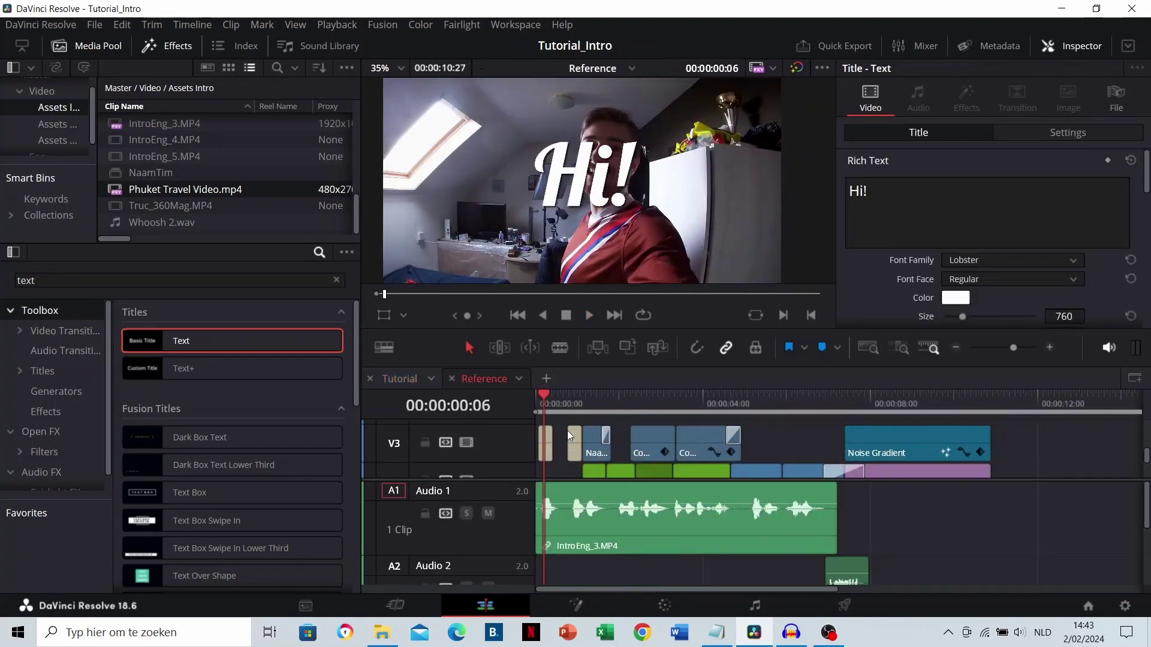
pyautogui.scroll(1, 567, 431)
pyautogui.scroll(4, 597, 441)
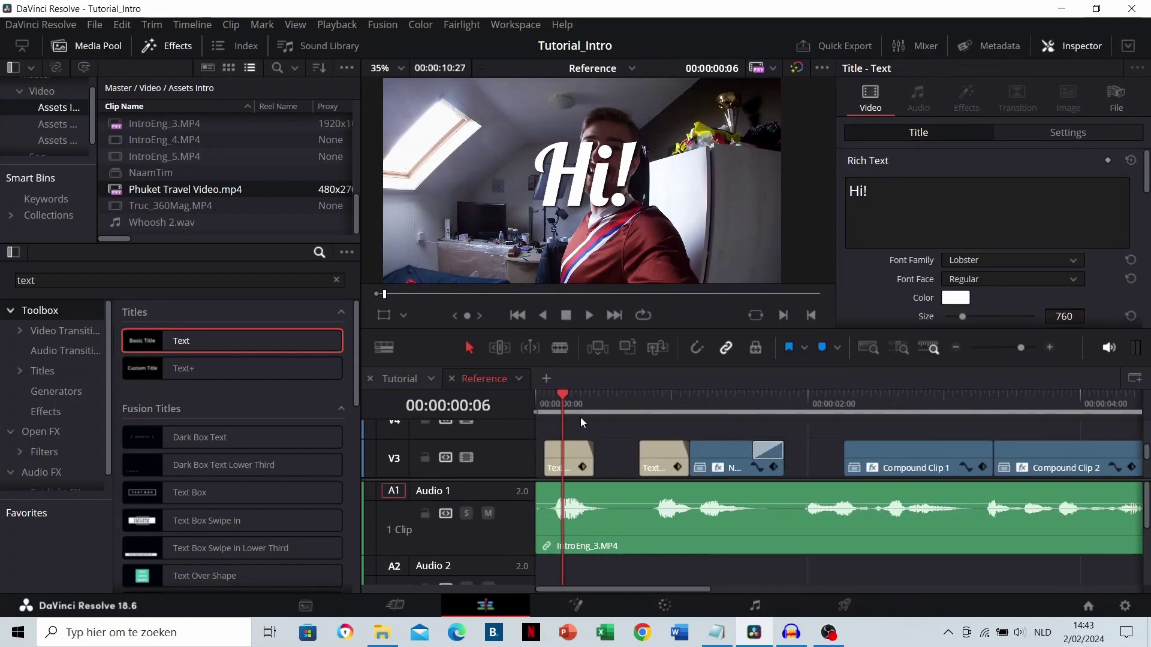
pyautogui.click(544, 405)
pyautogui.press('space')
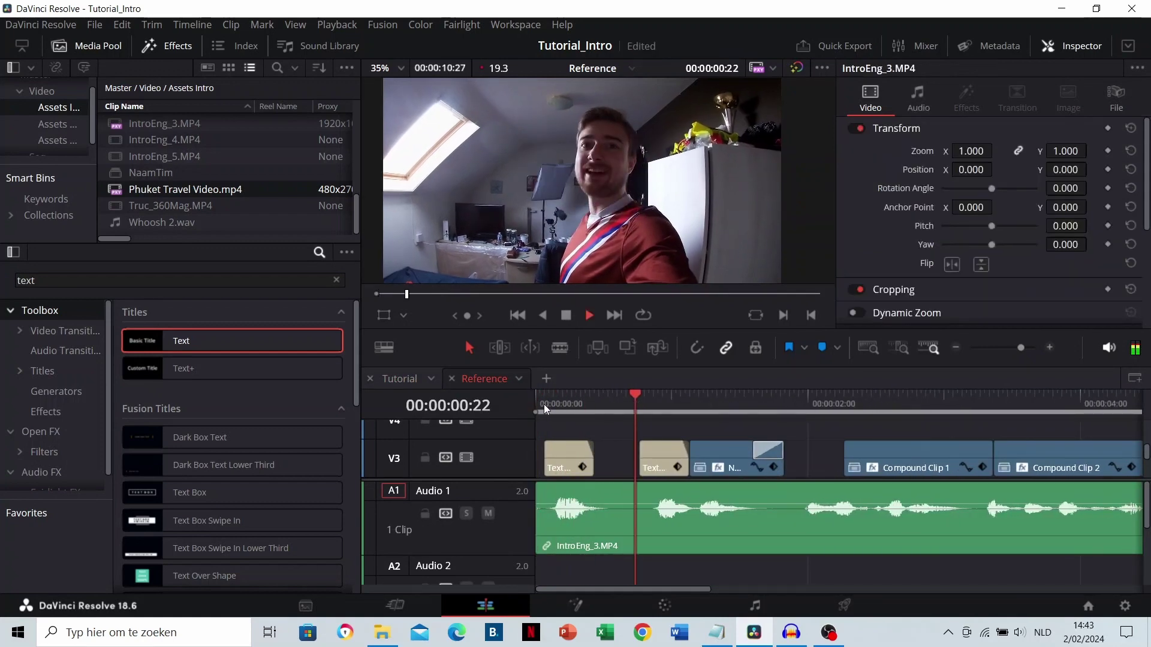
# Replay the name title in the Reference timeline from about 00:00:01:05 to examine its motion
pyautogui.click(703, 404)
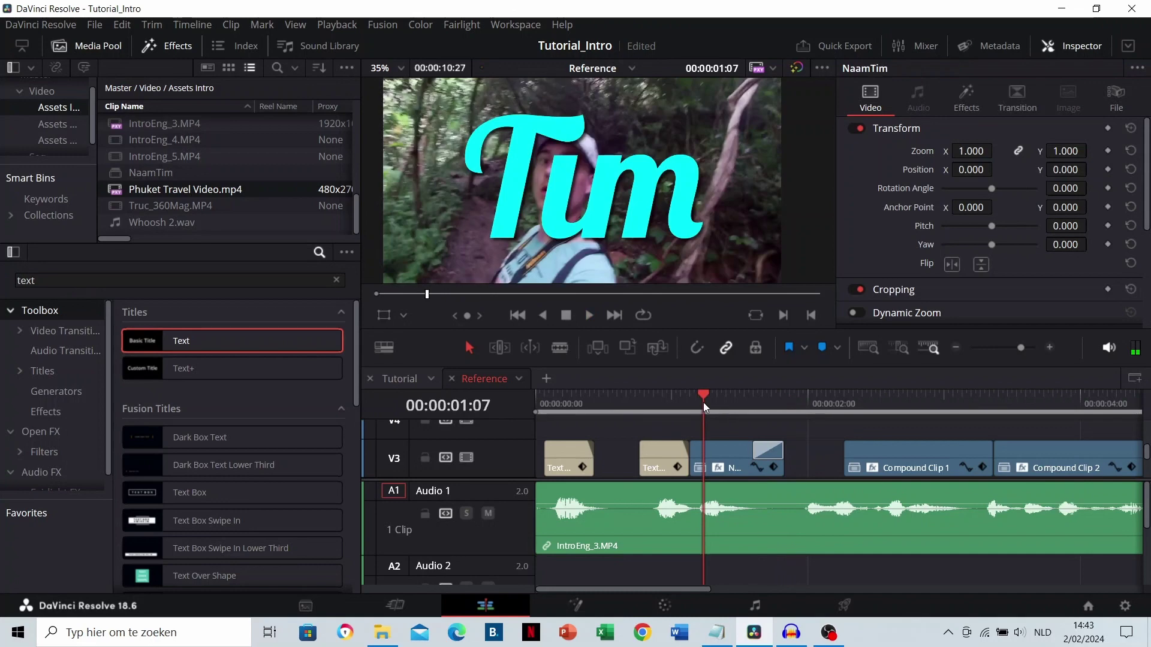
pyautogui.press('space')
pyautogui.moveTo(718, 401); pyautogui.dragTo(695, 411)
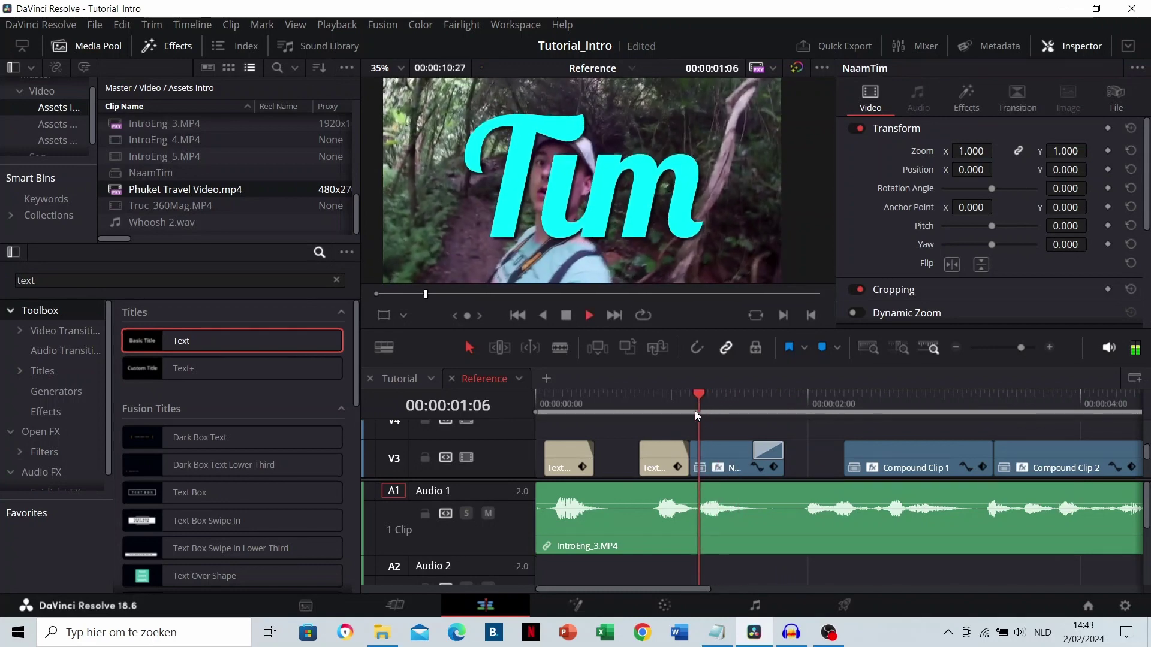
pyautogui.click(690, 409)
pyautogui.click(692, 408)
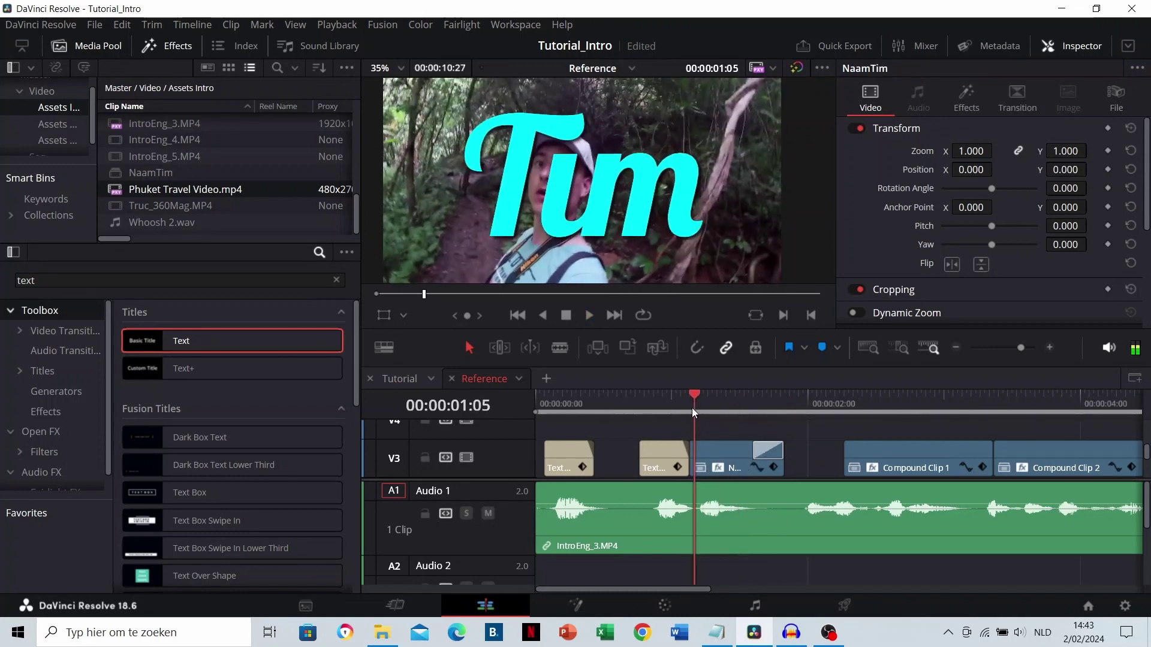
pyautogui.press('Left')
pyautogui.press('space')
pyautogui.click(724, 404)
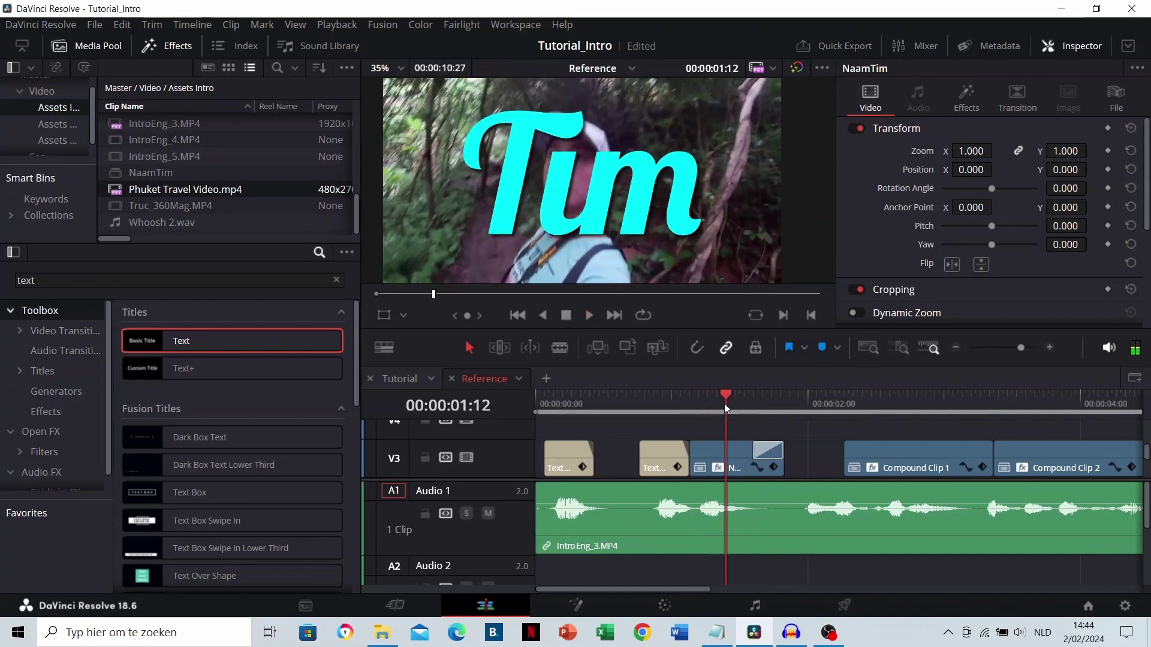
# In the Tutorial timeline, delete both zoom keyframes of the third title so its Zoom is constant at 1.000
pyautogui.click(407, 379)
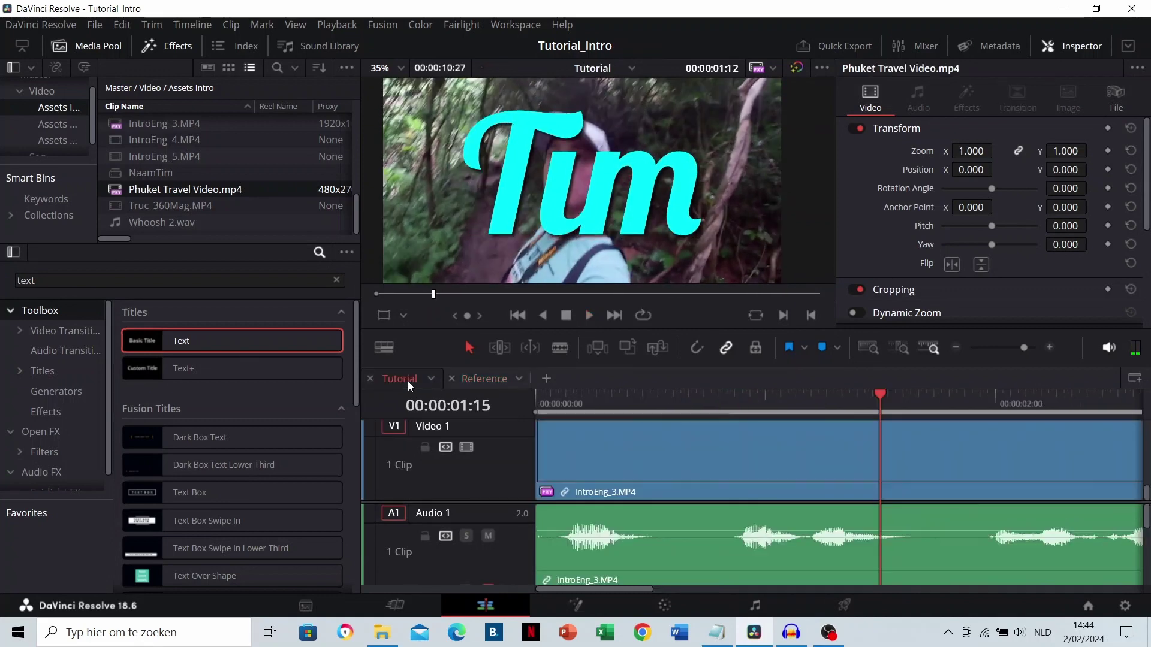
pyautogui.scroll(-2, 751, 472)
pyautogui.scroll(2, 751, 473)
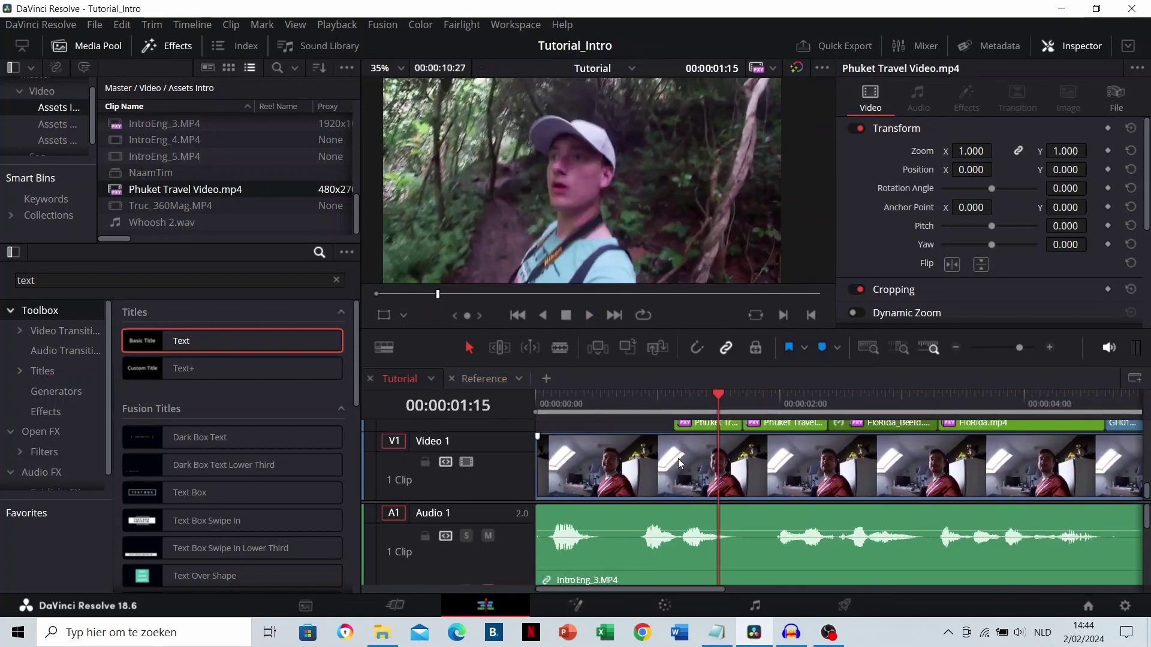
pyautogui.scroll(2, 727, 466)
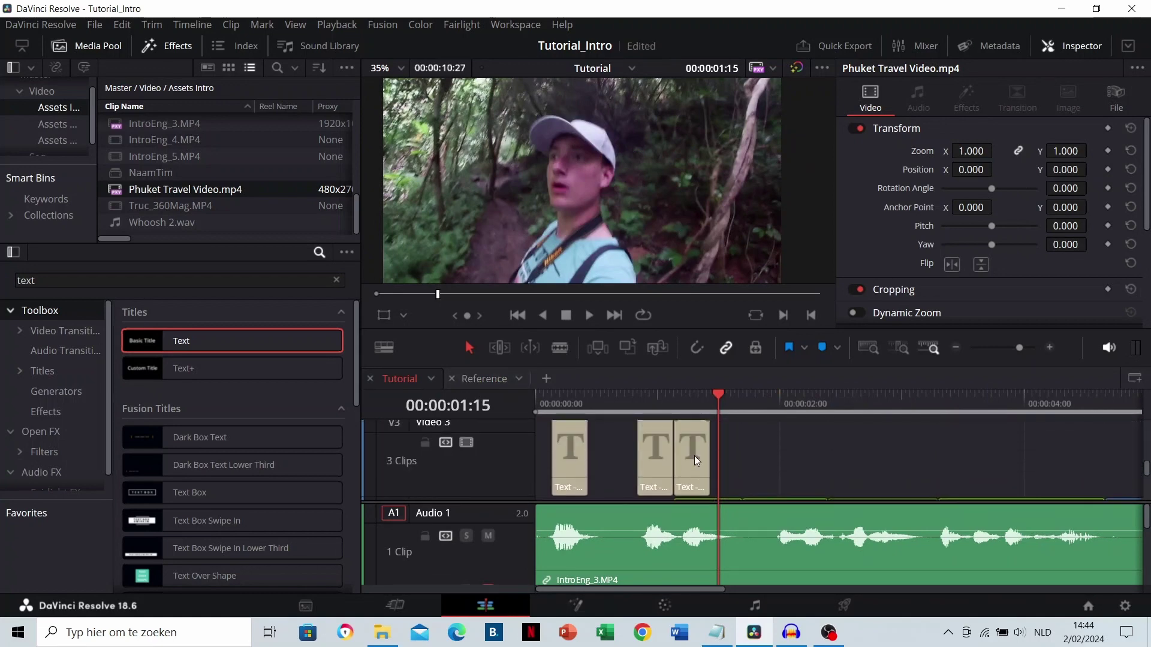
pyautogui.click(680, 398)
pyautogui.click(692, 441)
pyautogui.hotkey('ctrl', '=')
pyautogui.hotkey('ctrl', '=')
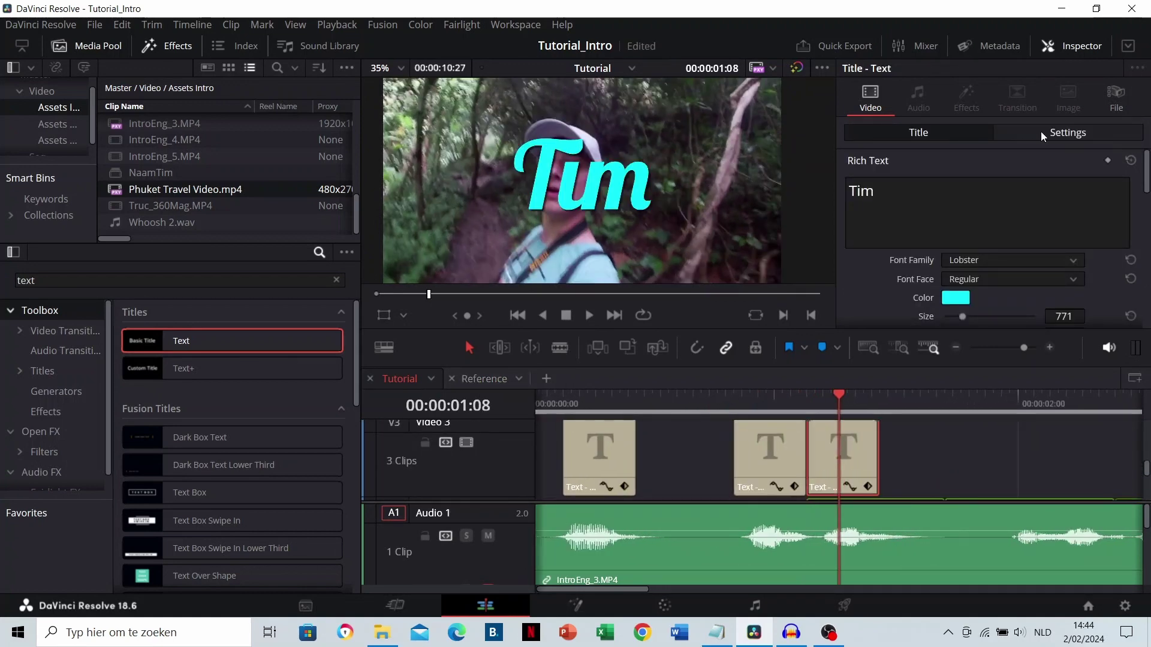
pyautogui.click(1040, 133)
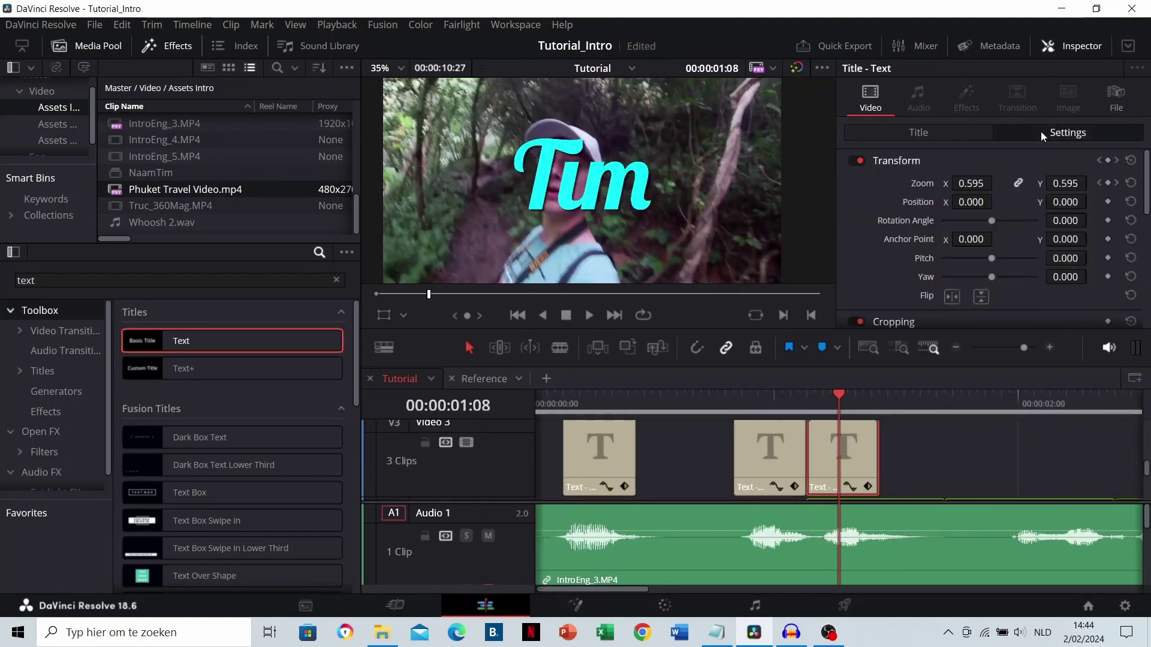
pyautogui.click(1116, 183)
pyautogui.click(1108, 183)
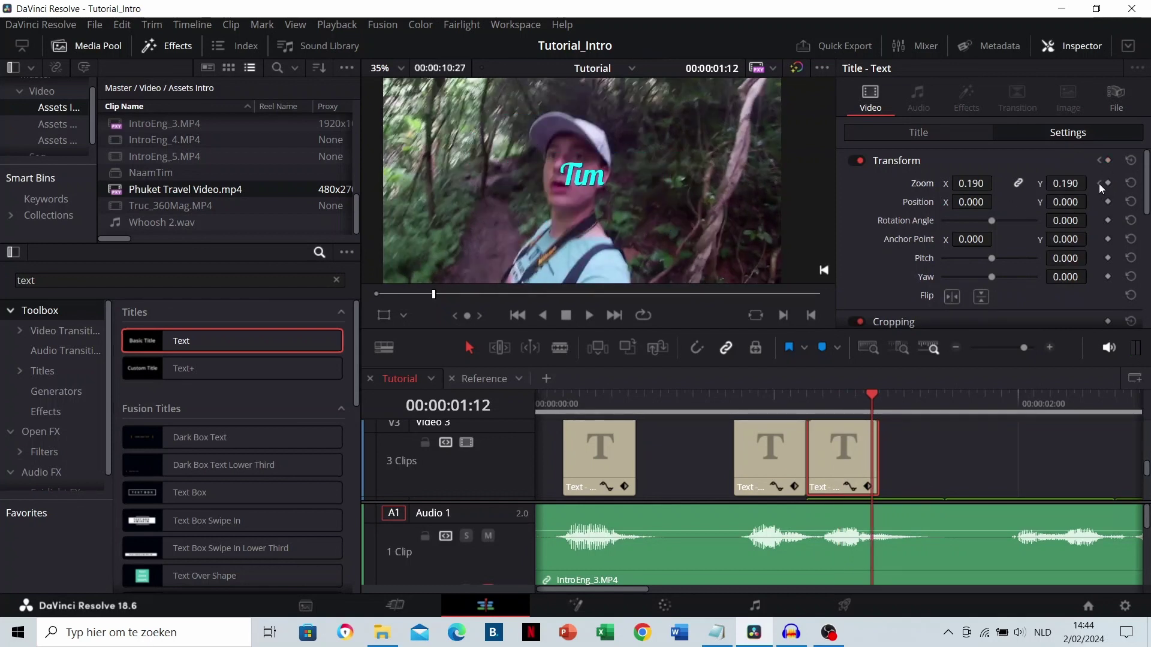
pyautogui.click(1099, 183)
pyautogui.click(1107, 184)
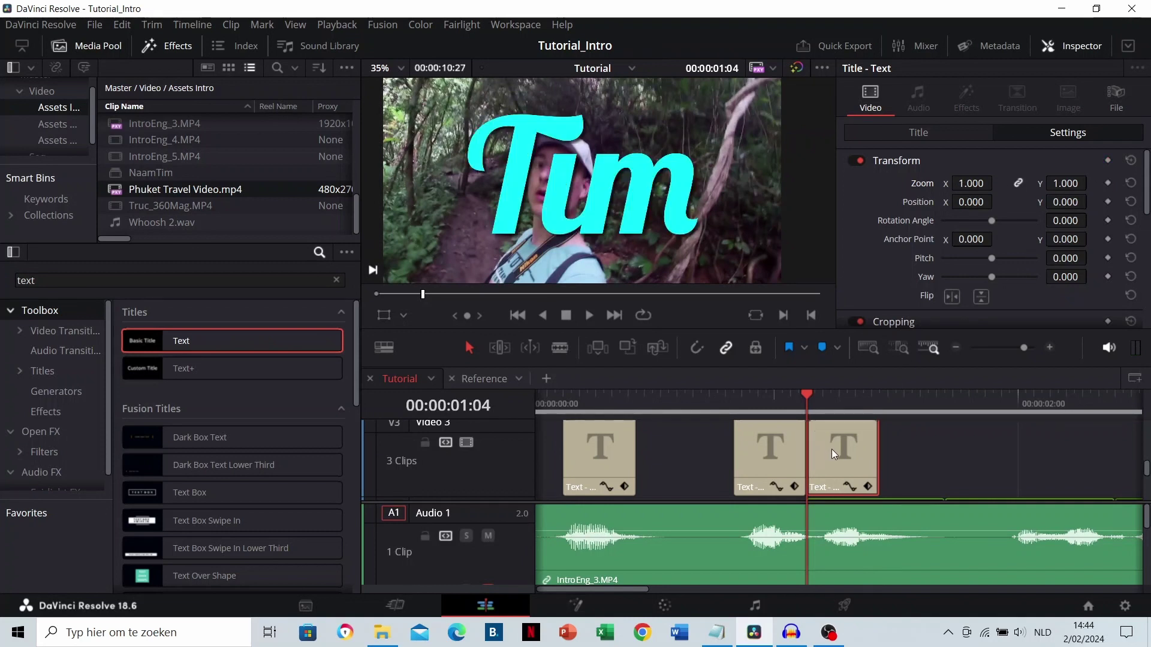
# Play the Tutorial timeline from just before the "I'm" title to check the name title without zoom animation
pyautogui.scroll(2, 815, 457)
pyautogui.hscroll(3, 770, 441)
pyautogui.click(741, 407)
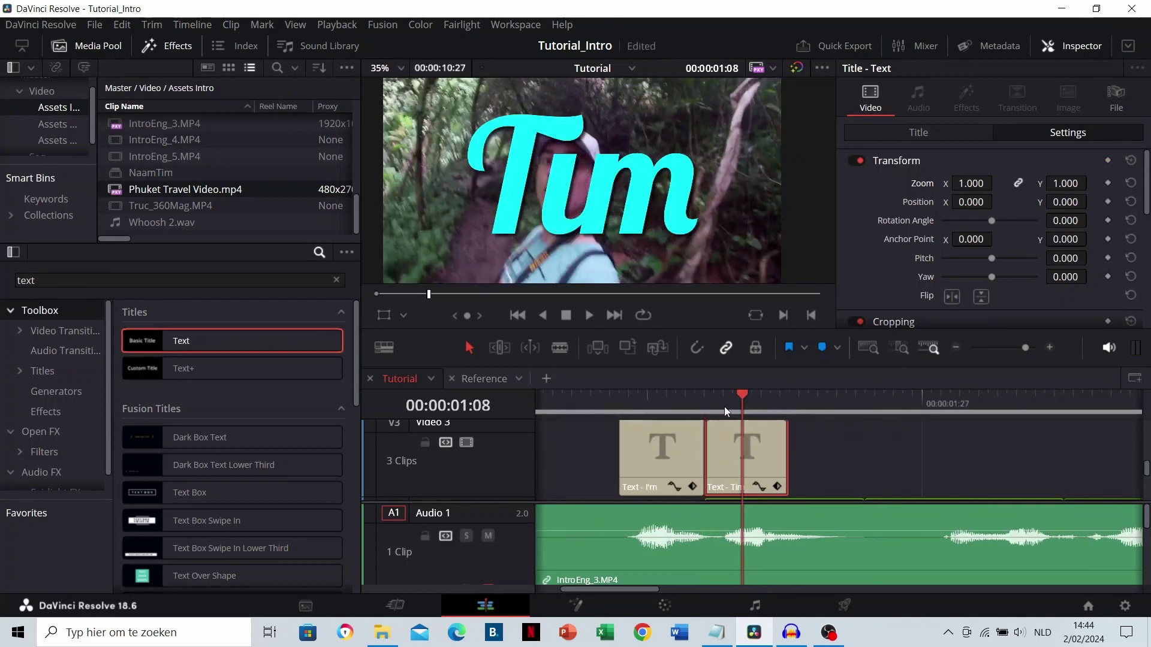
pyautogui.click(609, 402)
pyautogui.press('space')
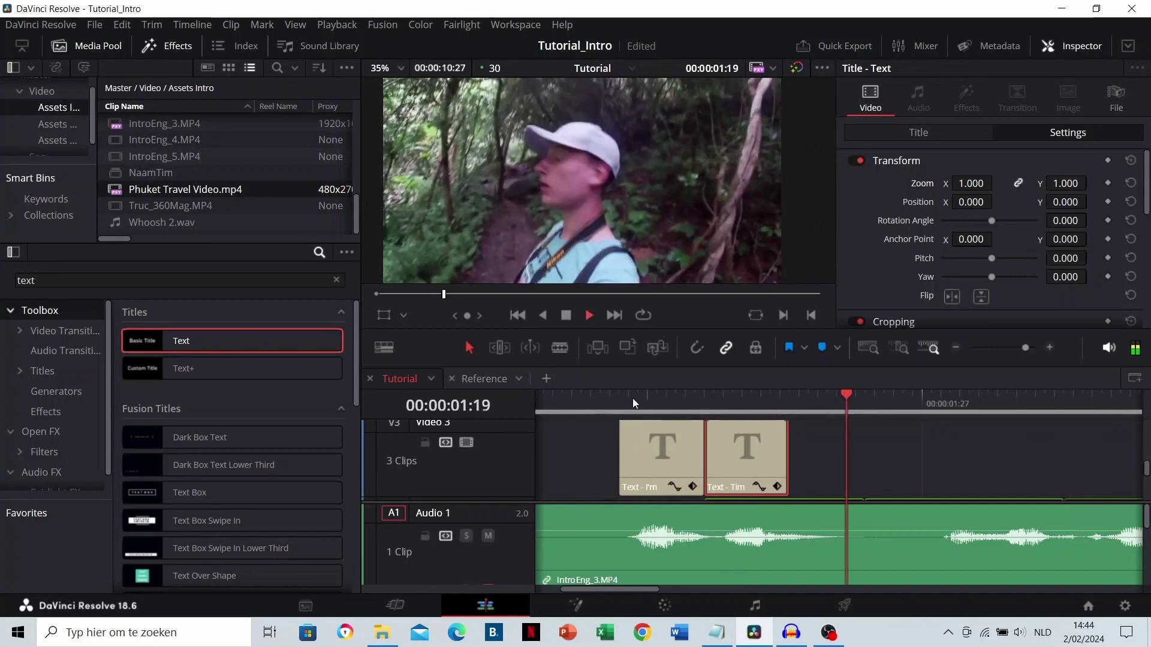
# Extend the end of the name title on Video 3 to about double its length and replay it against the voice
pyautogui.click(738, 405)
pyautogui.moveTo(787, 459); pyautogui.dragTo(865, 445)
pyautogui.click(691, 396)
pyautogui.press('space')
pyautogui.press('space')
pyautogui.click(693, 409)
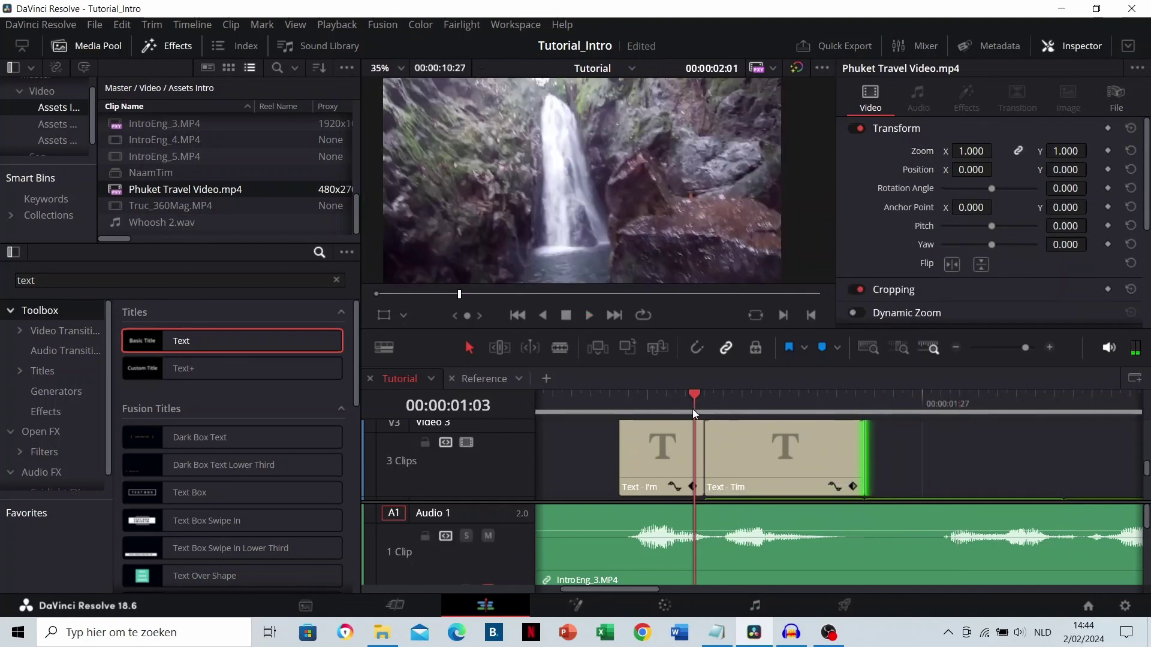
pyautogui.press('space')
# Convert the name title on Video 3 into a compound clip, keeping the default name Compound Clip 3
pyautogui.click(772, 408)
pyautogui.click(742, 457)
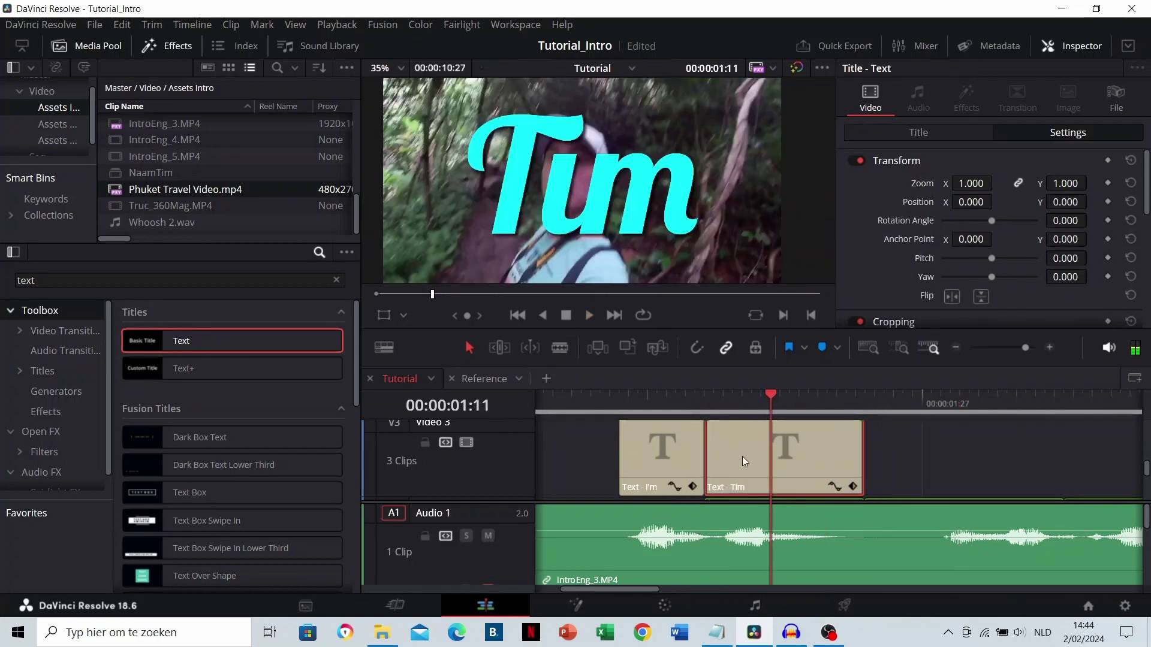
pyautogui.rightClick(742, 456)
pyautogui.click(814, 271)
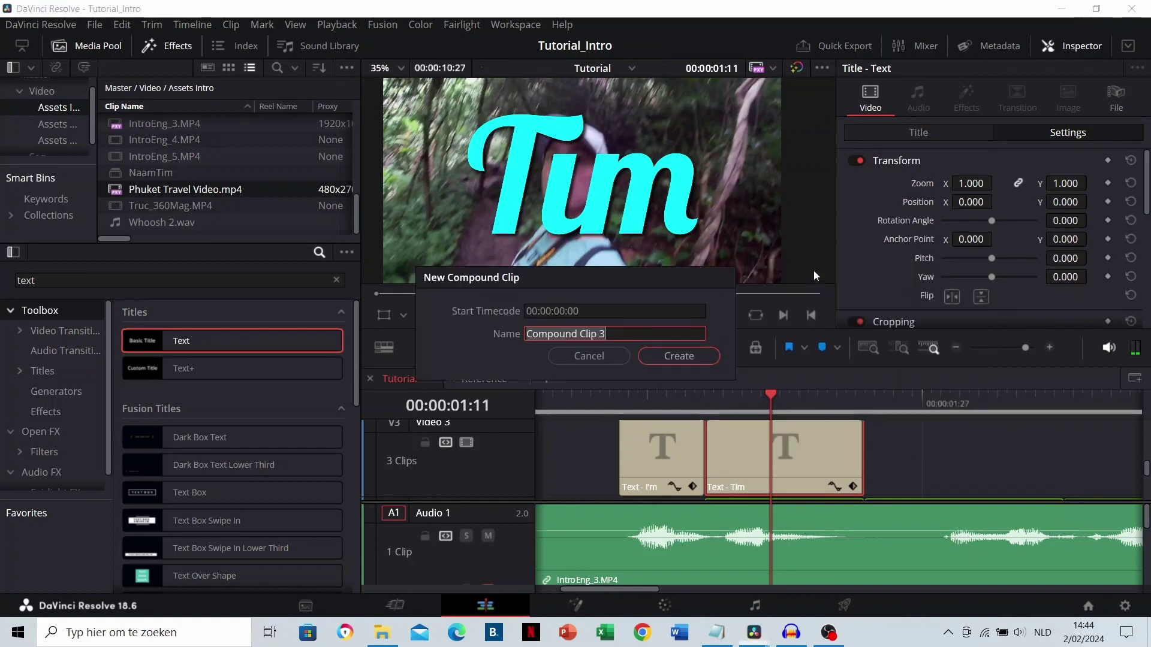
pyautogui.click(652, 357)
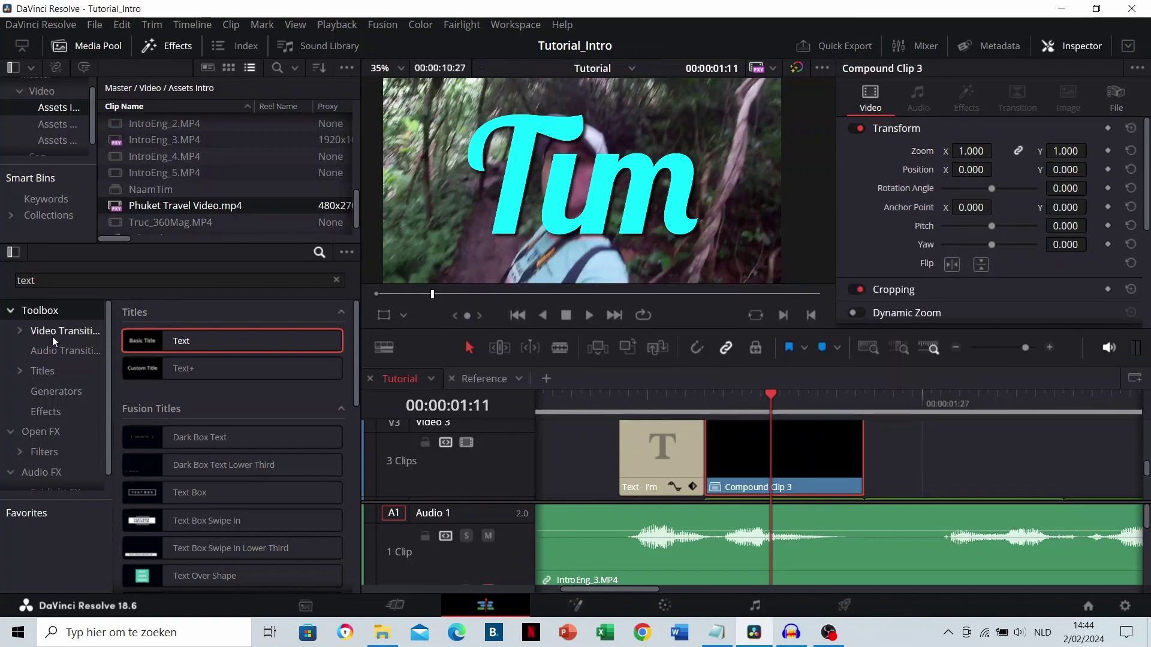
# Find the Open FX effect "camera shake" and apply Camera Shake to Compound Clip 3
pyautogui.click(50, 433)
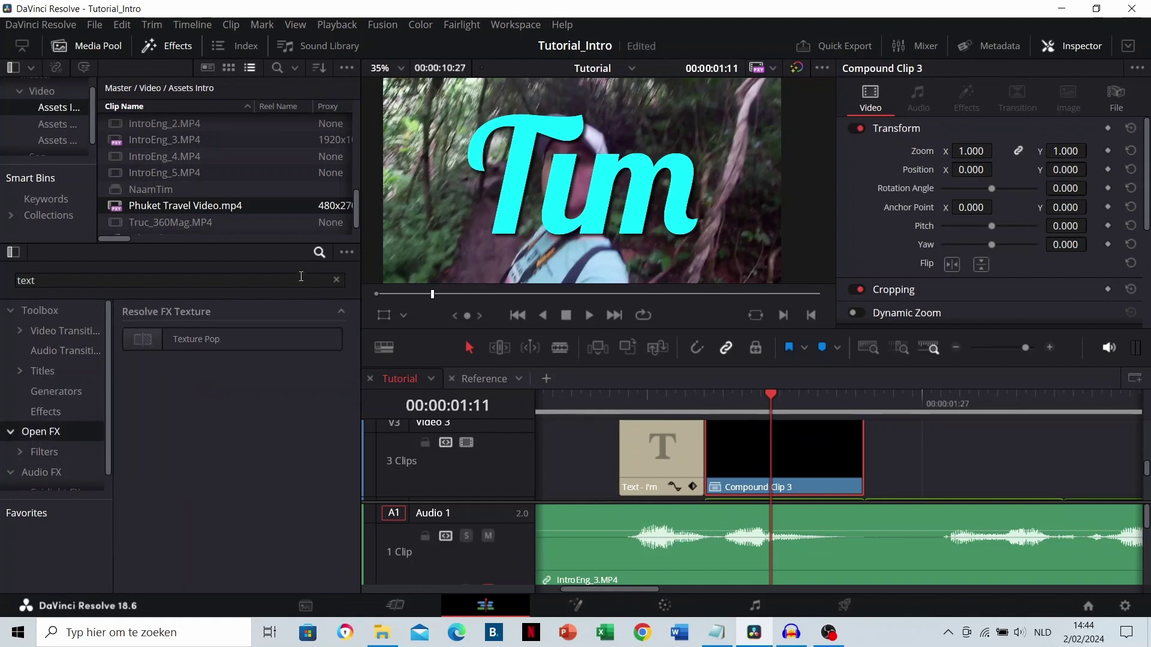
pyautogui.click(187, 287)
pyautogui.write('camera shake')
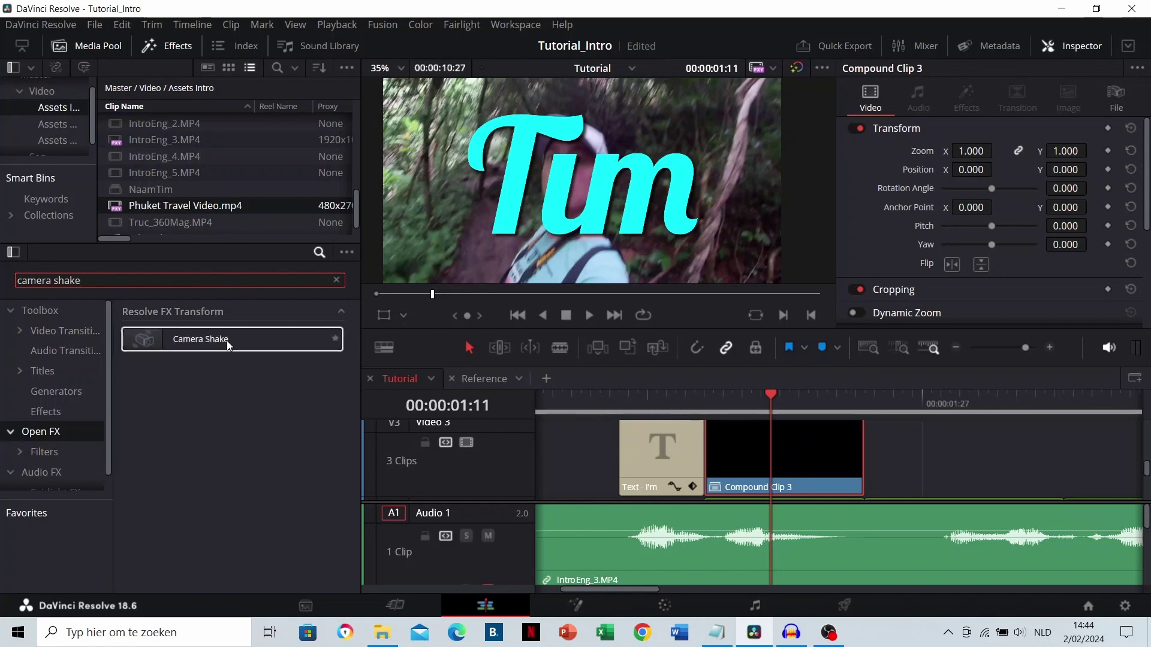
pyautogui.moveTo(180, 338); pyautogui.dragTo(763, 460)
# Play the Tutorial timeline across the "I'm" title and Compound Clip 3 to check the Camera Shake effect
pyautogui.click(688, 401)
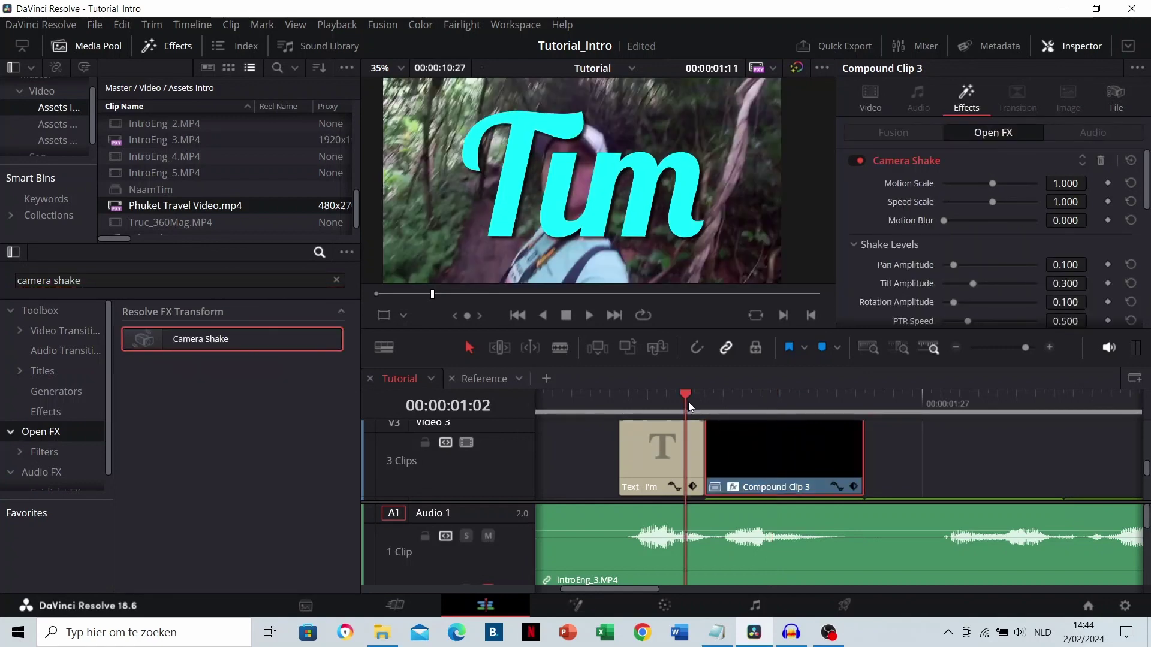
pyautogui.press('space')
pyautogui.click(693, 401)
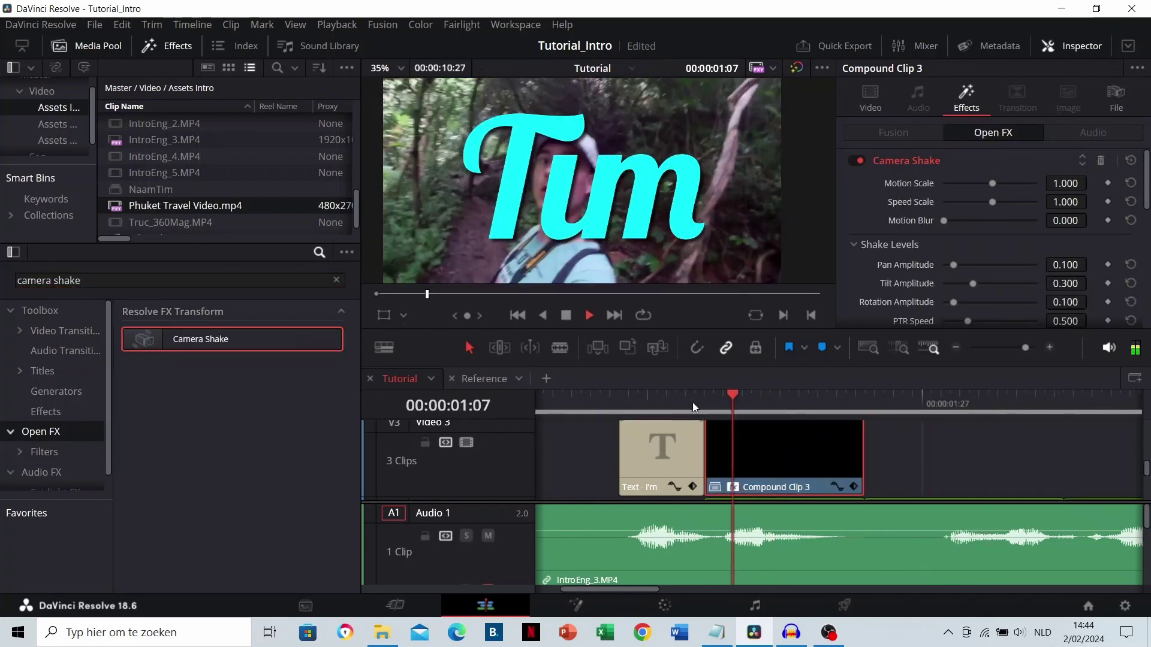
pyautogui.click(591, 412)
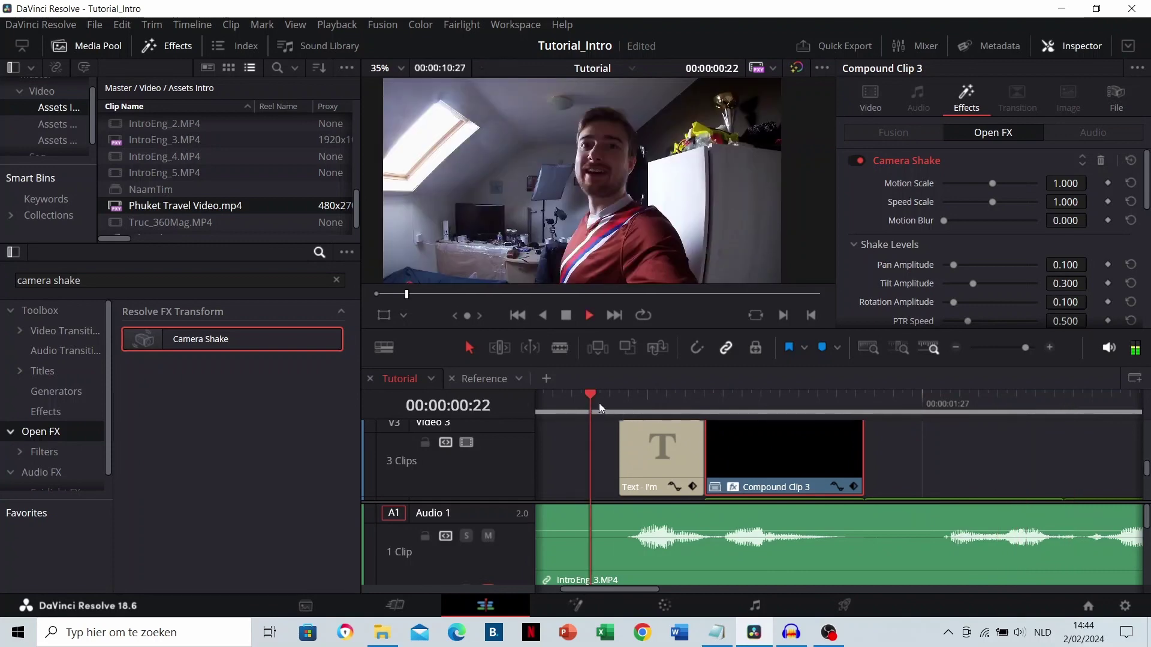
pyautogui.click(795, 412)
pyautogui.click(779, 413)
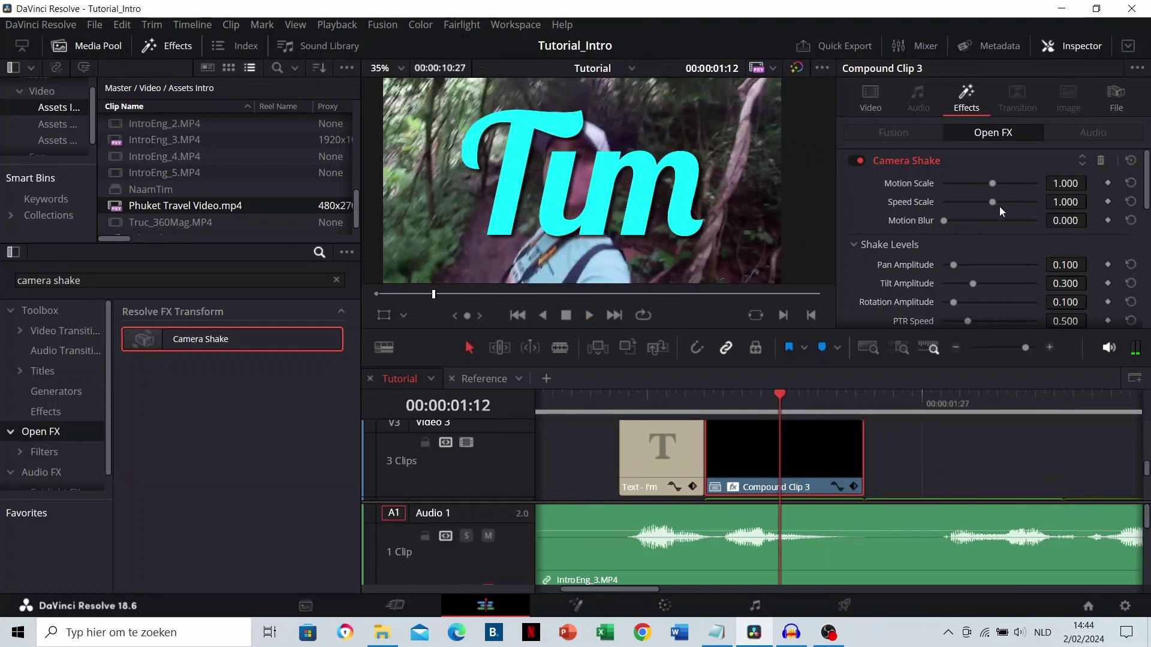
pyautogui.click(588, 406)
pyautogui.press('space')
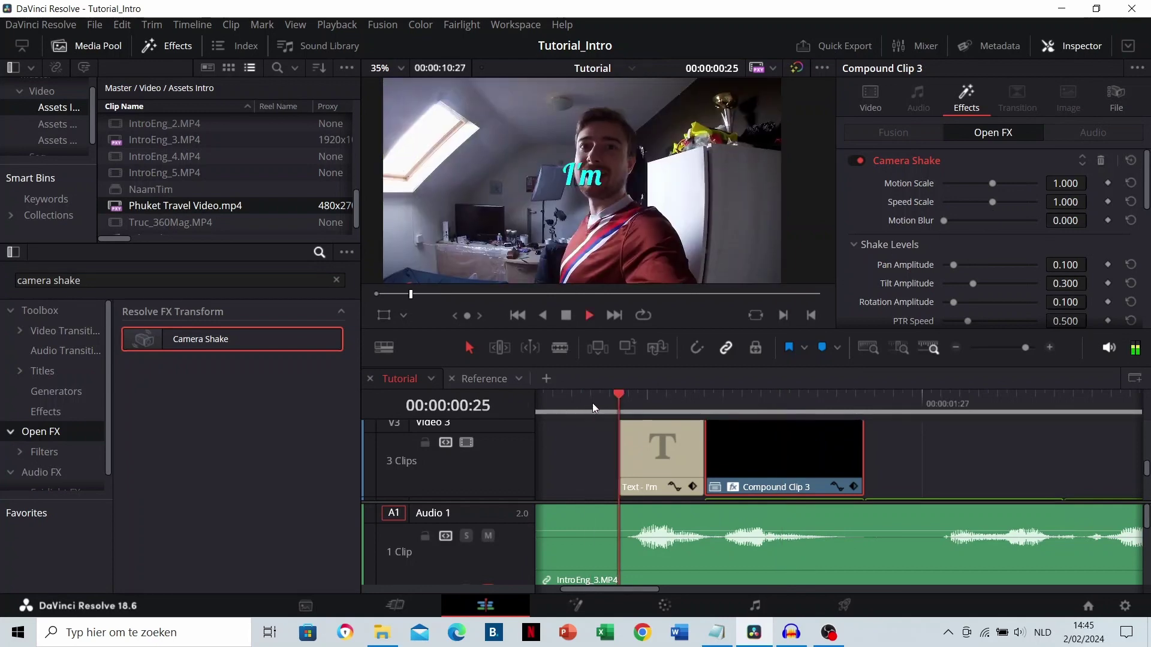
pyautogui.press('space')
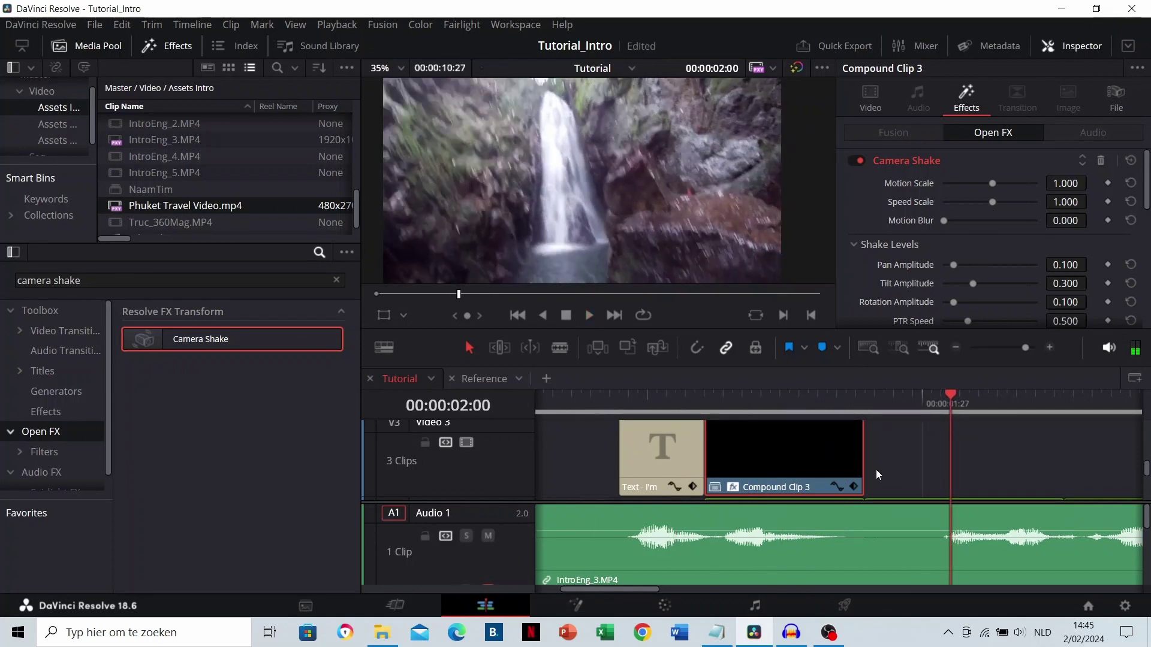
# Switch to the Reference timeline and play the end of the name clip to see how it disappears
pyautogui.scroll(-4, 842, 452)
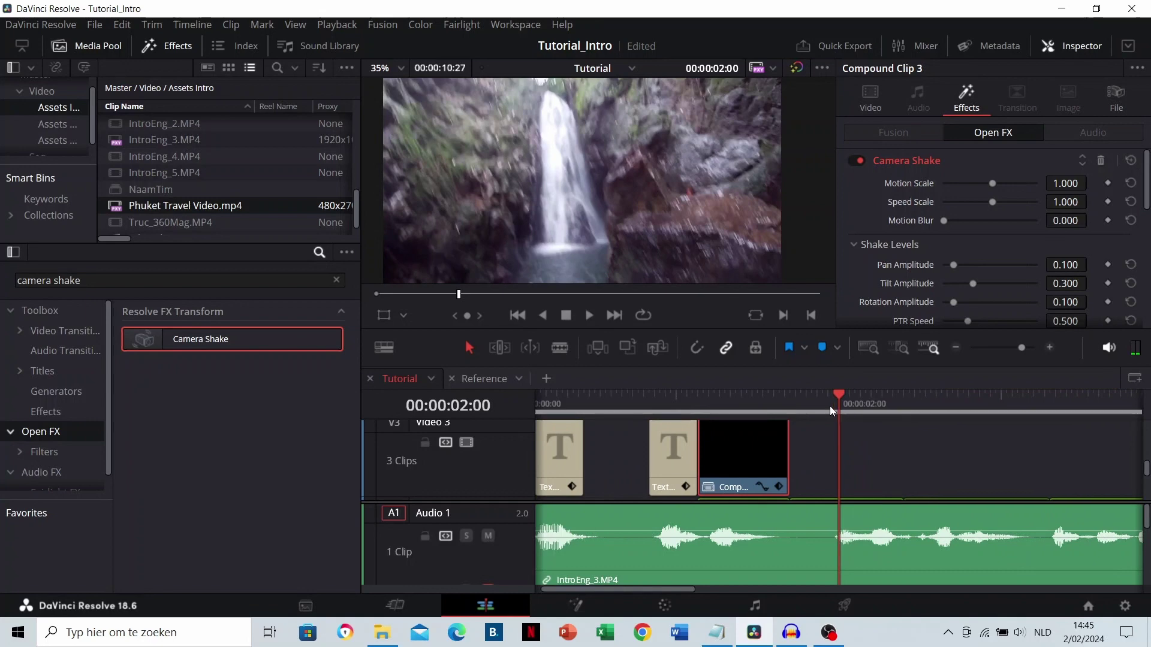
pyautogui.click(830, 412)
pyautogui.click(855, 433)
pyautogui.click(487, 379)
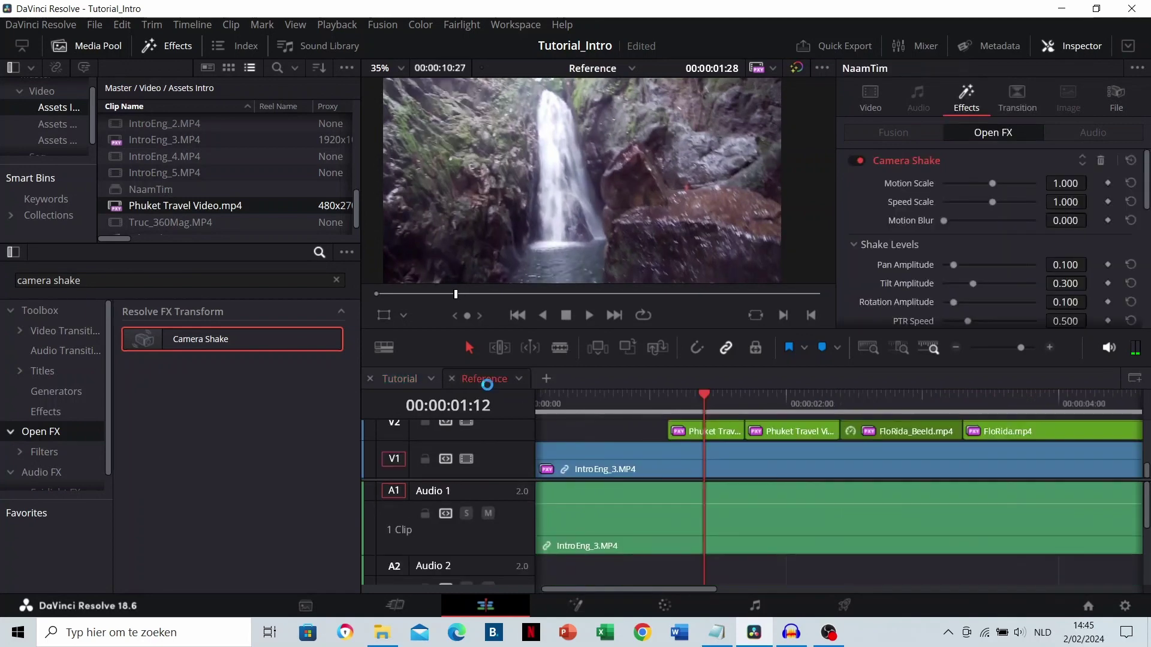
pyautogui.scroll(2, 696, 441)
pyautogui.click(739, 405)
pyautogui.press('space')
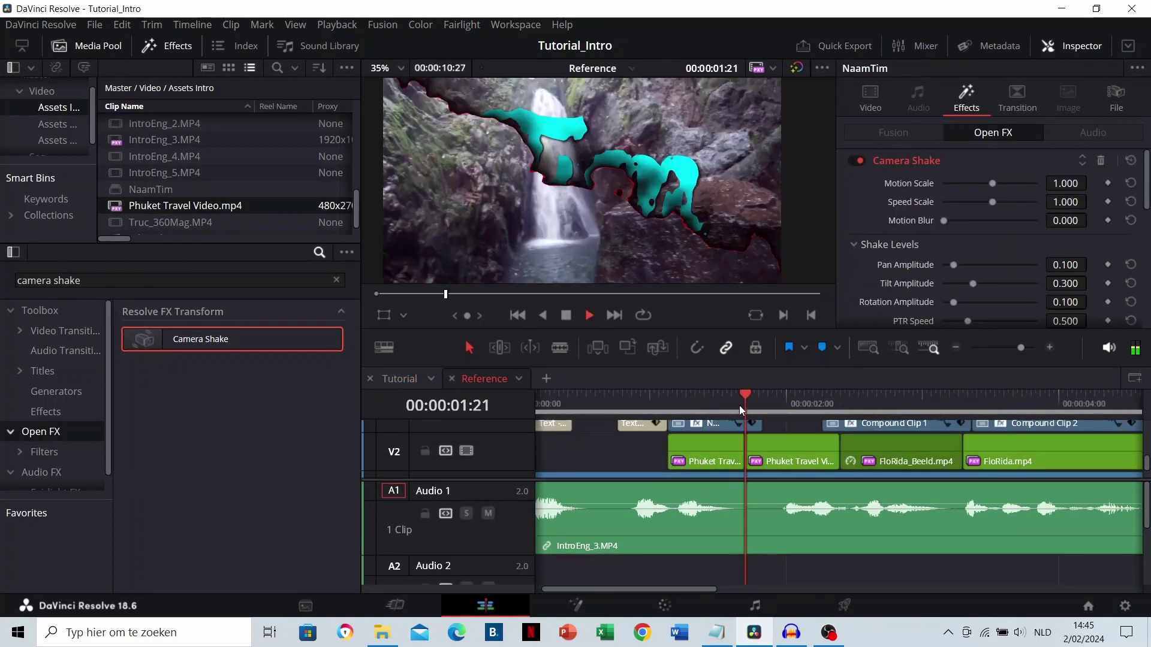
pyautogui.click(723, 405)
pyautogui.press('space')
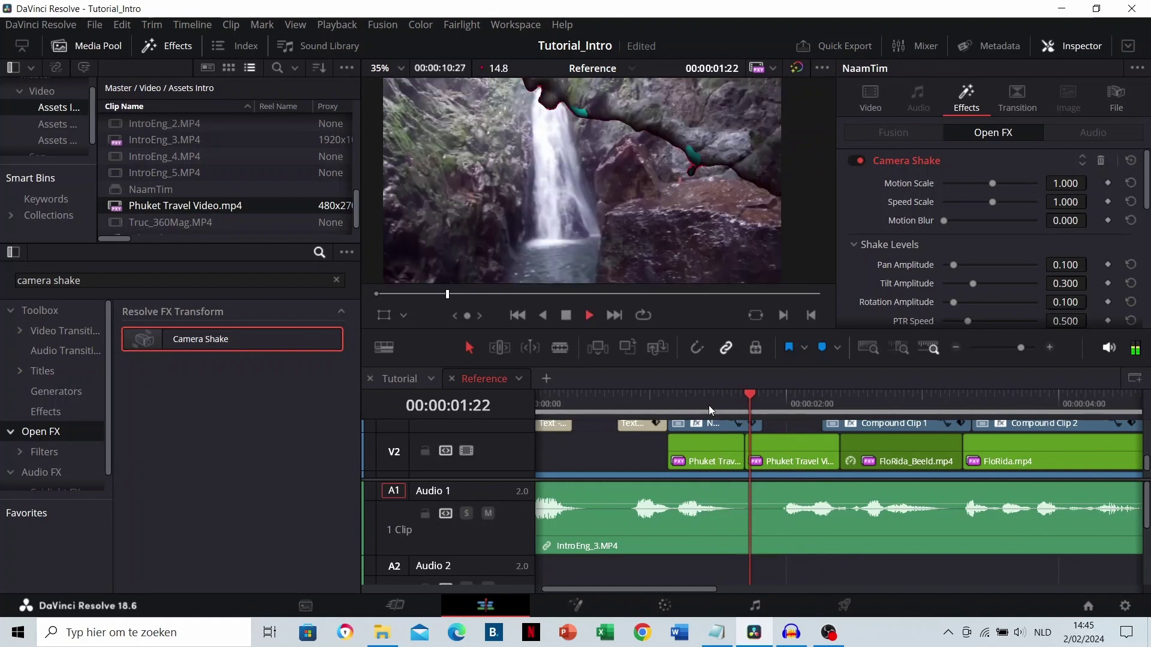
# Replay the Reference name clip on V3 and inspect the settings of the Burn Away transition at its end
pyautogui.click(649, 405)
pyautogui.scroll(2, 695, 458)
pyautogui.click(712, 411)
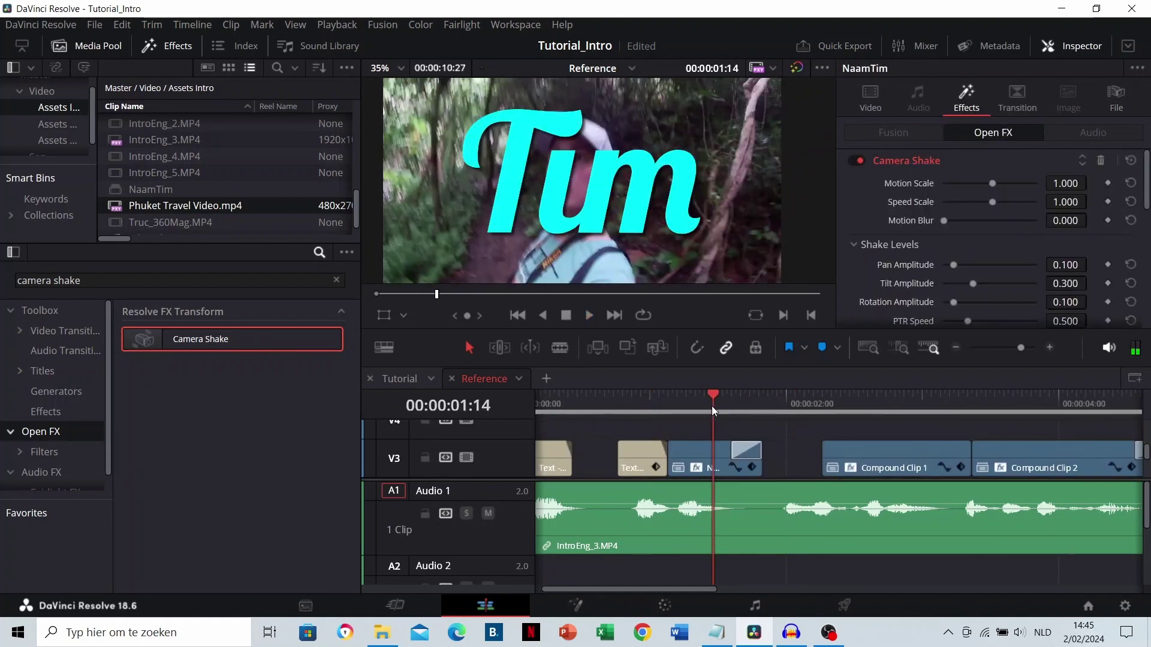
pyautogui.press('space')
pyautogui.click(721, 405)
pyautogui.scroll(2, 730, 450)
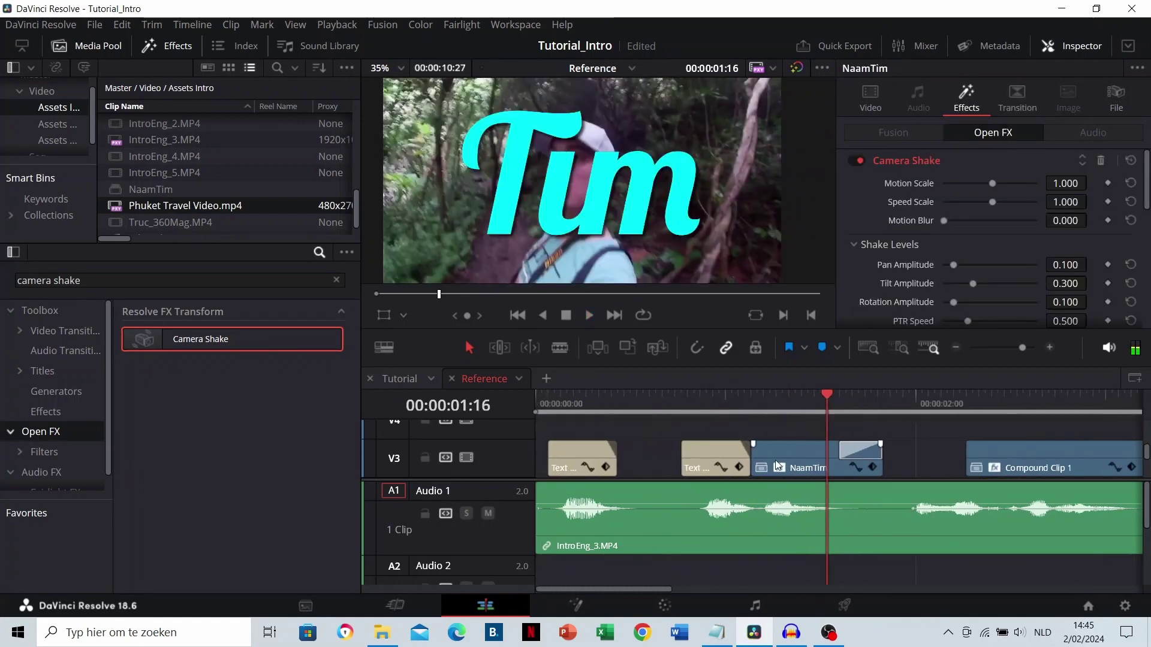
pyautogui.click(759, 449)
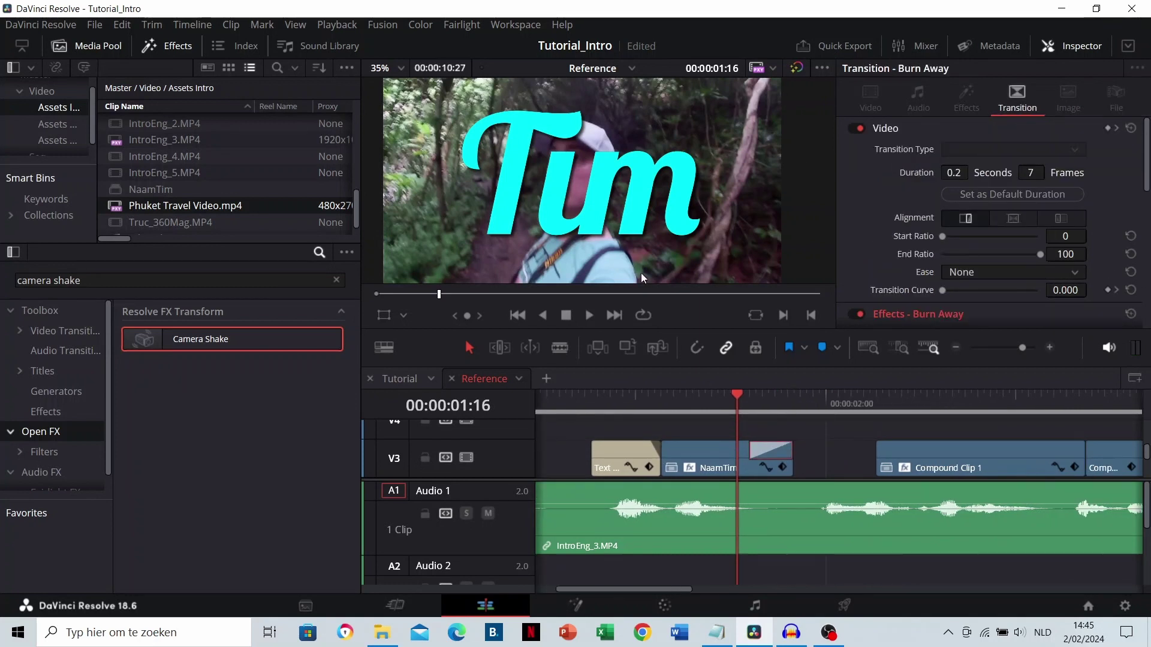
# Return to the Tutorial timeline, find the Burn Away transition and add it to the end of Compound Clip 3
pyautogui.click(401, 379)
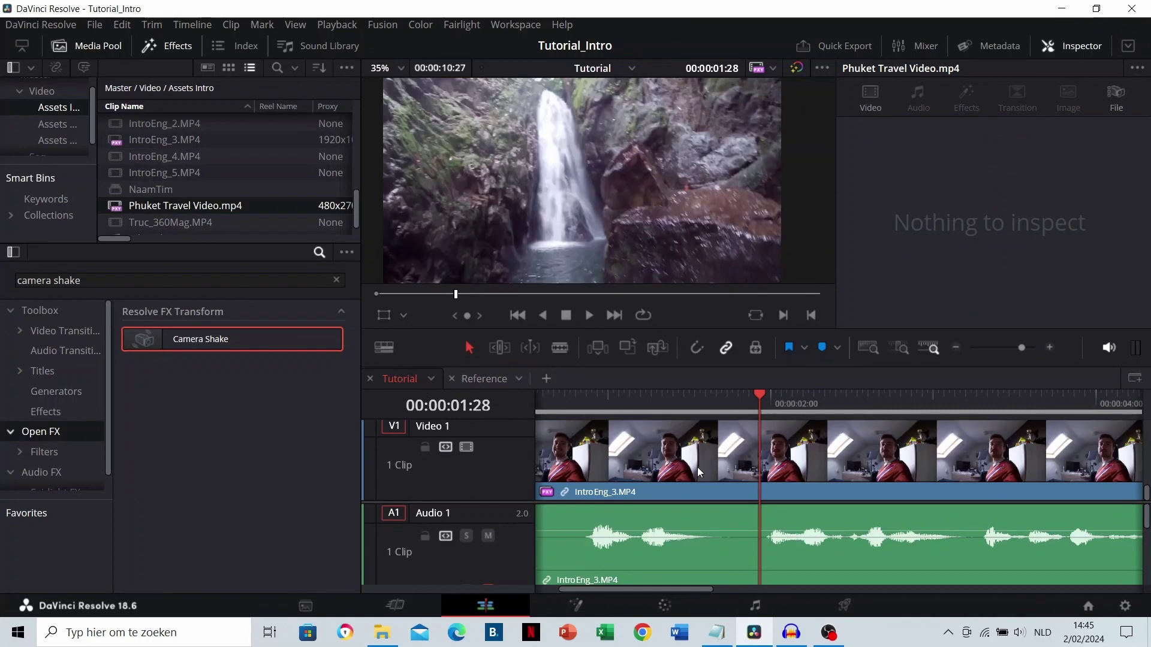
pyautogui.scroll(2, 697, 466)
pyautogui.scroll(3, 710, 452)
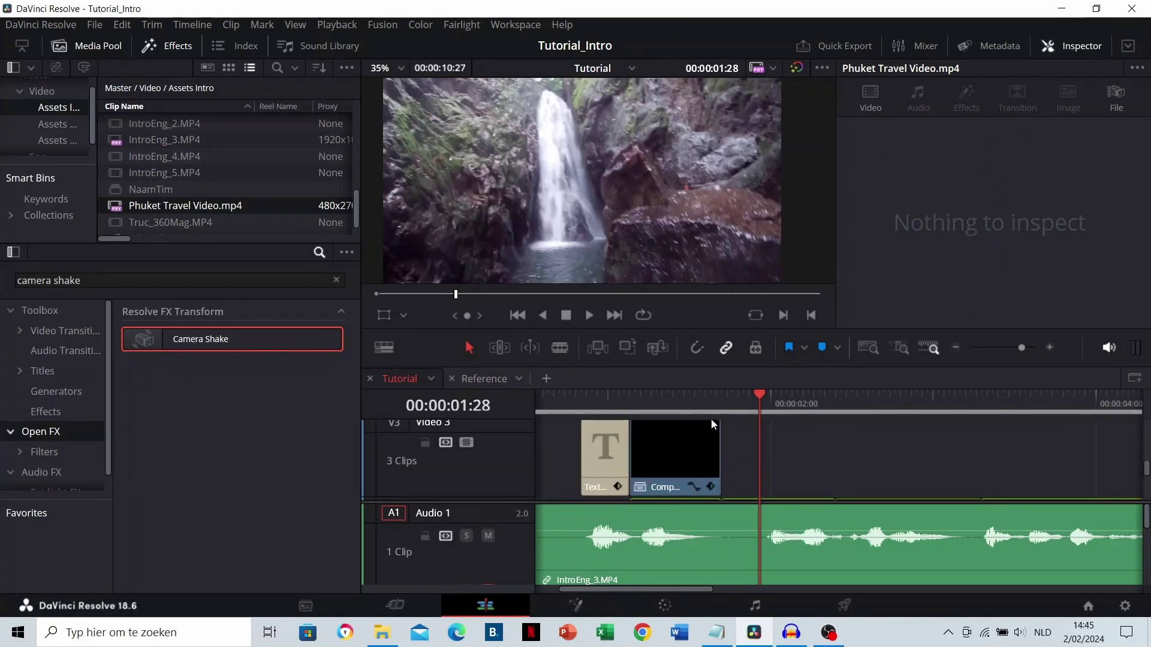
pyautogui.click(693, 410)
pyautogui.hscroll(-2, 708, 453)
pyautogui.scroll(-1, 749, 453)
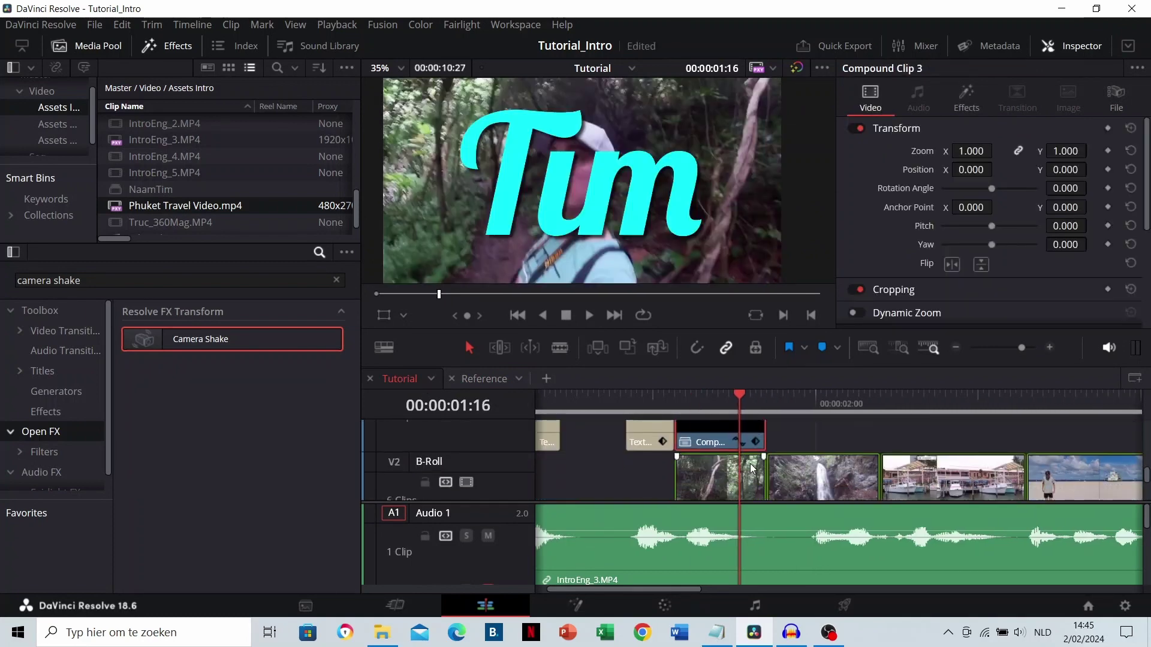
pyautogui.scroll(1, 761, 454)
pyautogui.click(739, 451)
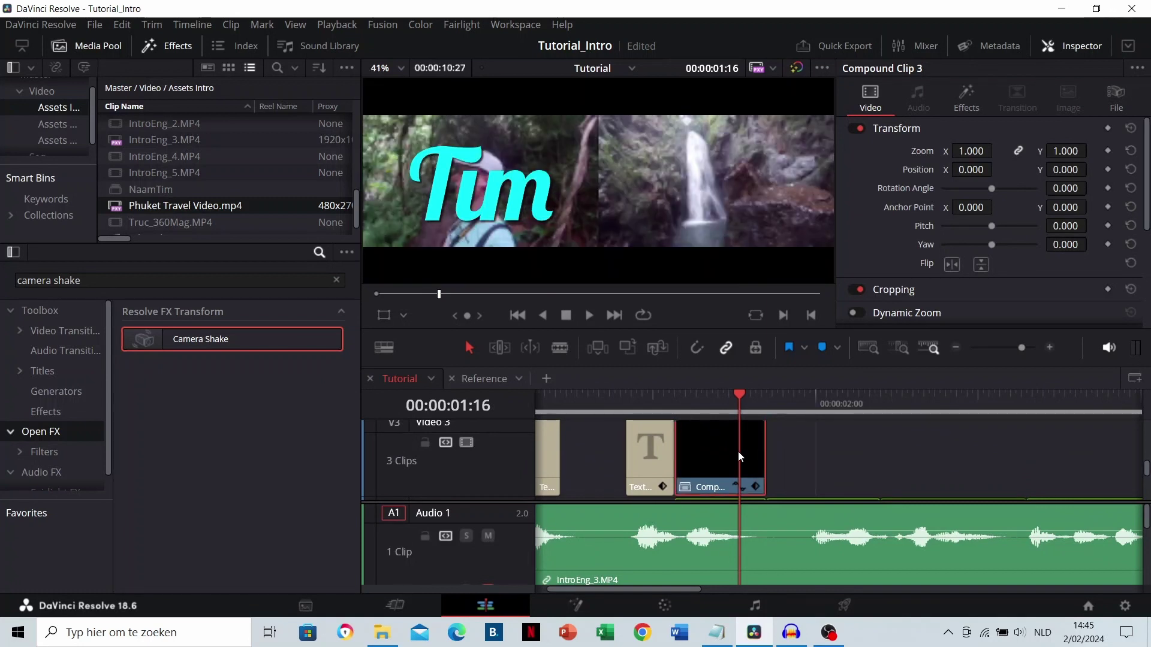
pyautogui.click(132, 280)
pyautogui.write('burn ')
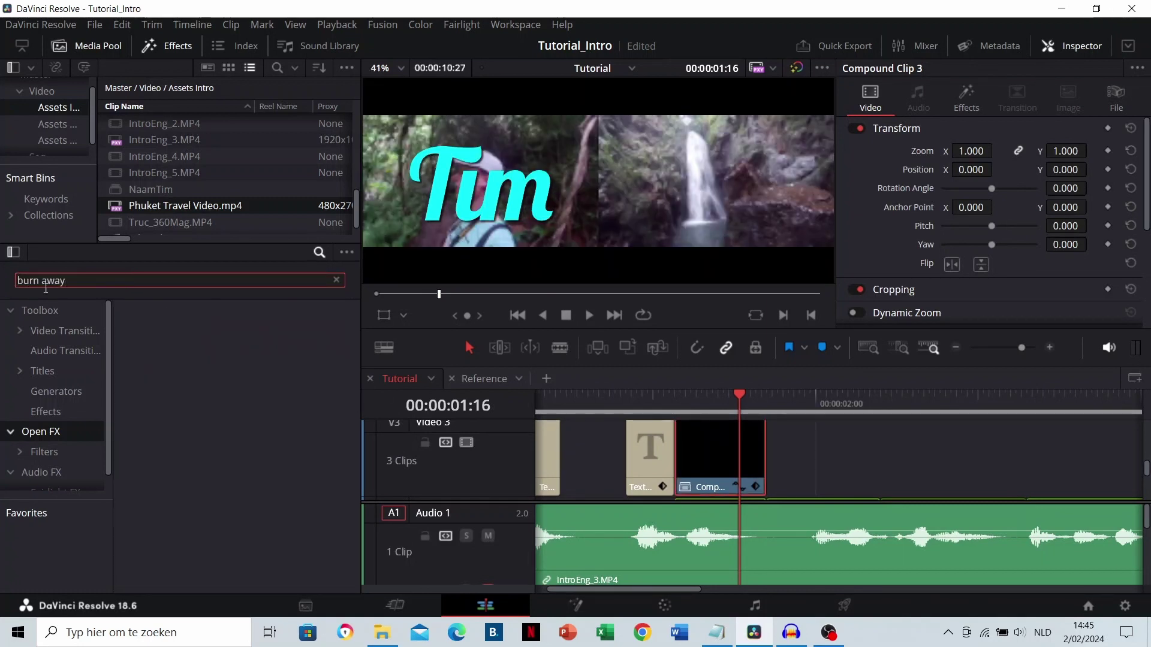
pyautogui.write('away')
pyautogui.click(52, 312)
pyautogui.moveTo(190, 346); pyautogui.dragTo(749, 460)
# Play the end of Compound Clip 3 to check the timing of the Burn Away transition
pyautogui.click(703, 404)
pyautogui.press('space')
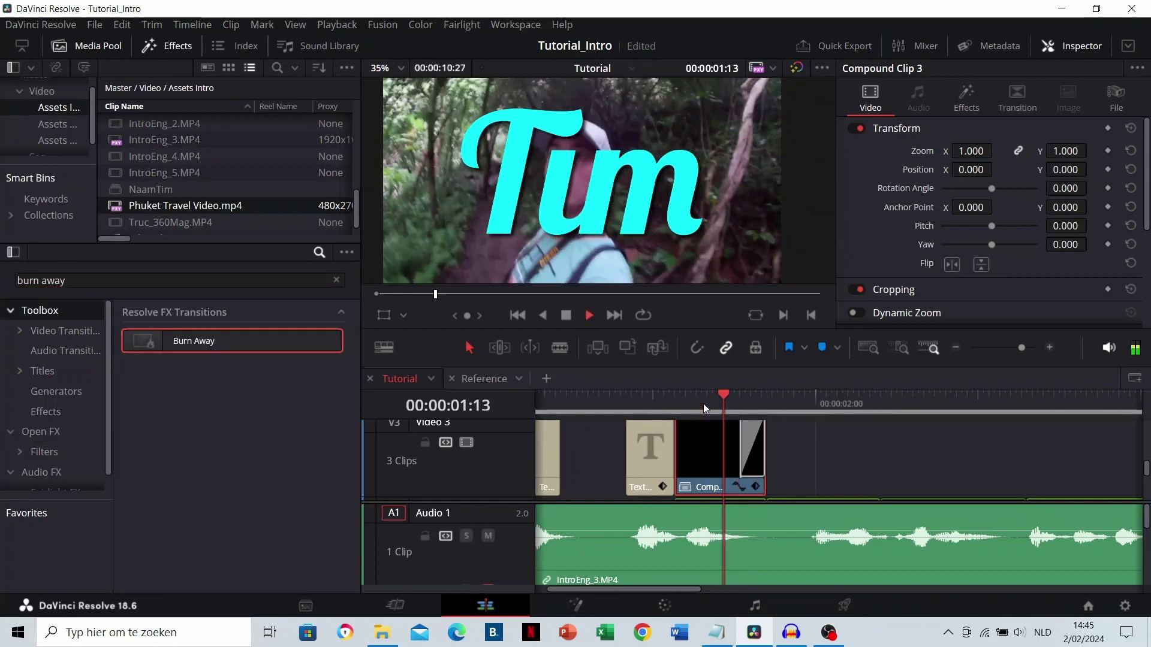
pyautogui.click(703, 404)
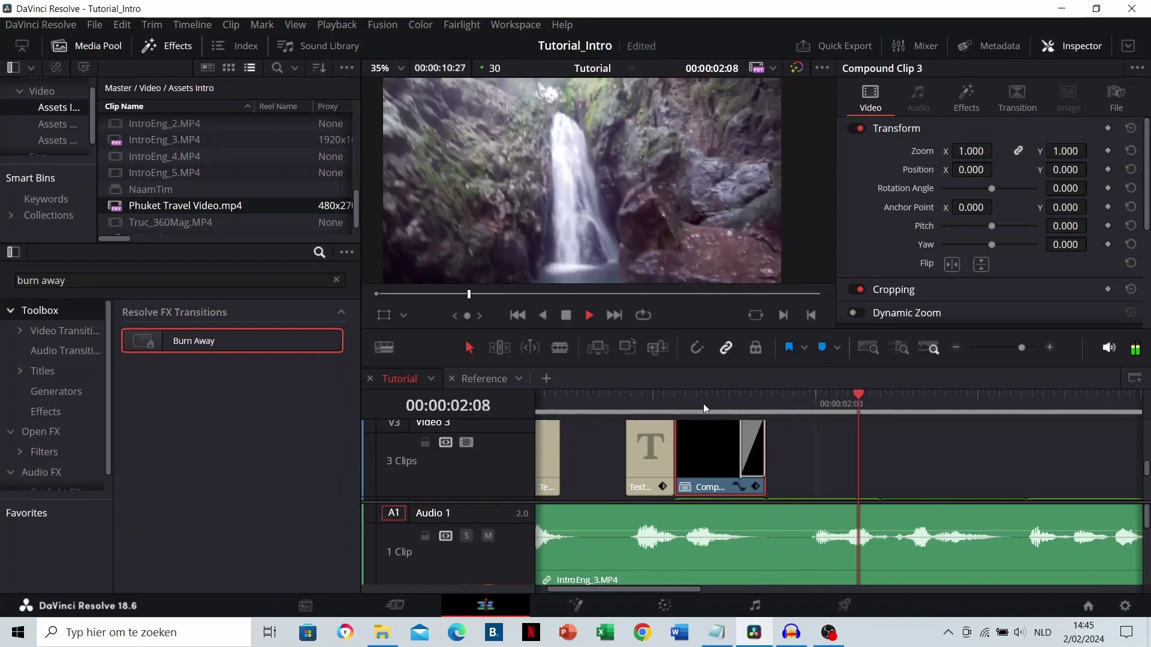
pyautogui.click(703, 404)
pyautogui.press('space')
pyautogui.click(733, 402)
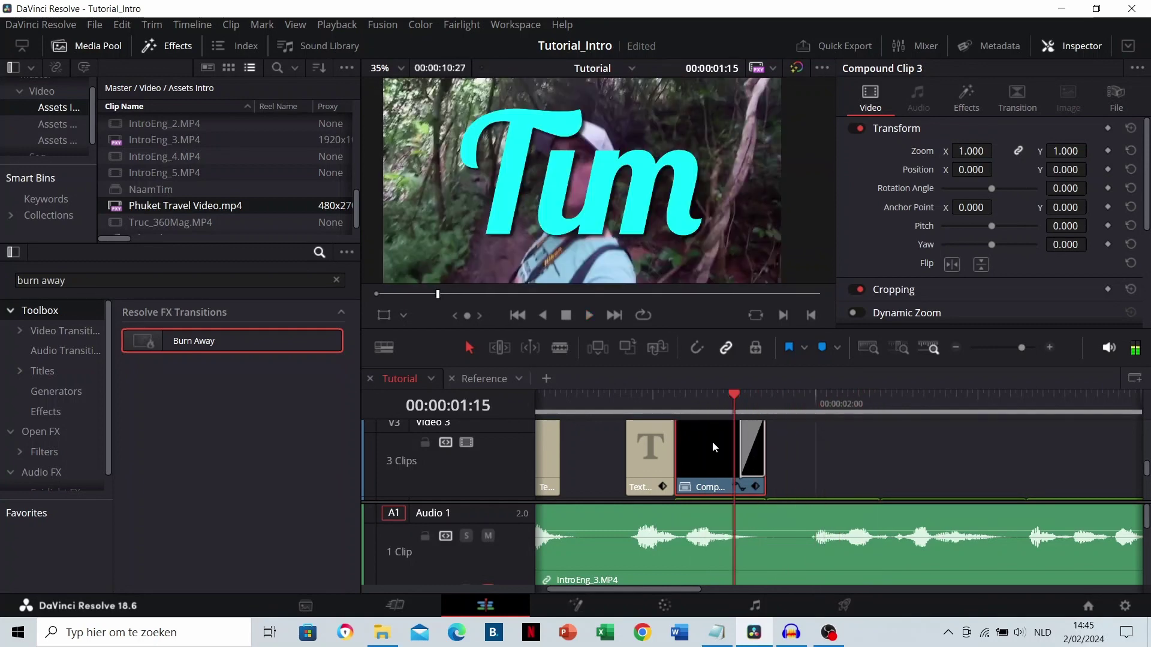
# Lengthen the name title inside Compound Clip 3 to 24 frames and extend Compound Clip 3 in the Tutorial timeline to match
pyautogui.rightClick(711, 442)
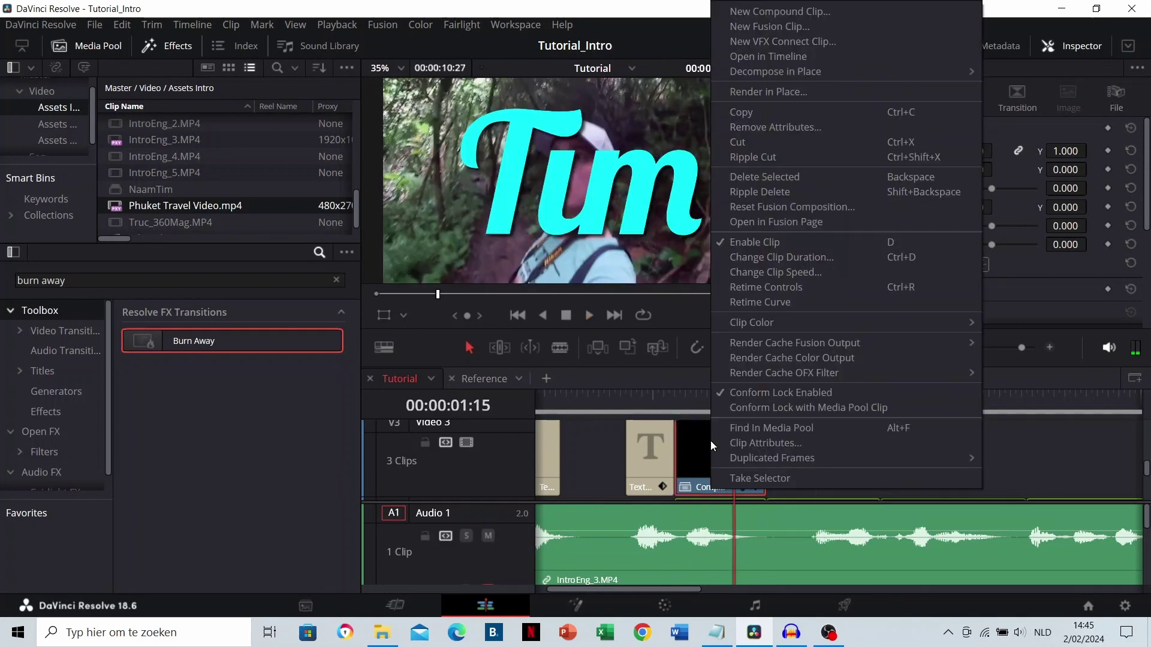
pyautogui.click(764, 58)
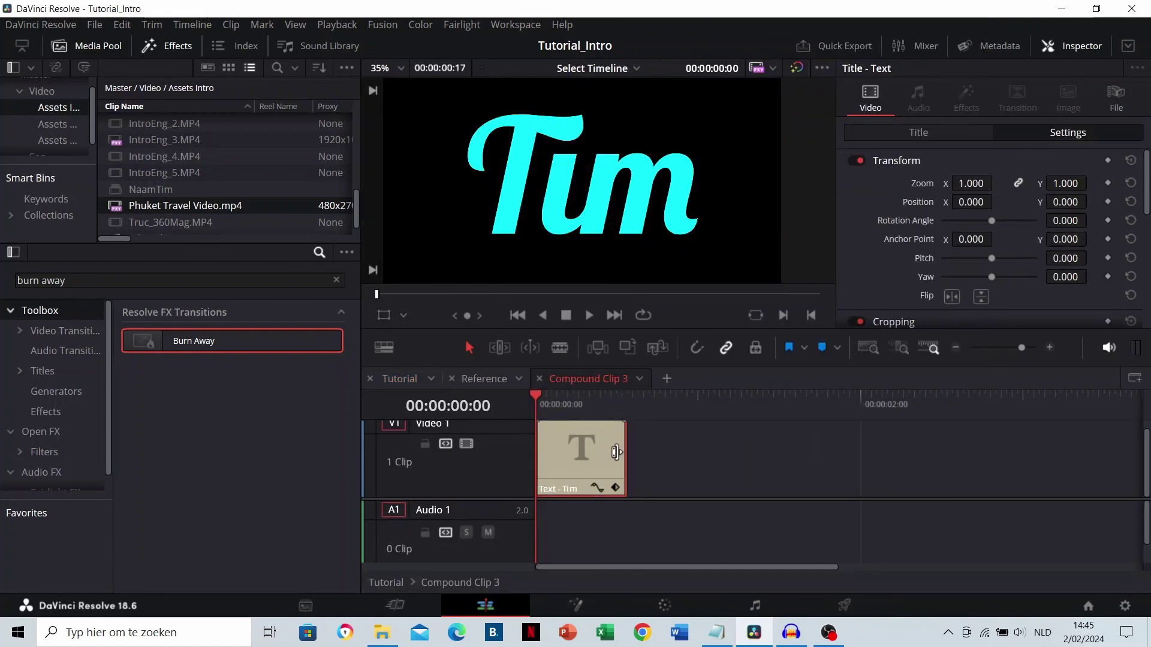
pyautogui.moveTo(616, 451); pyautogui.dragTo(664, 452)
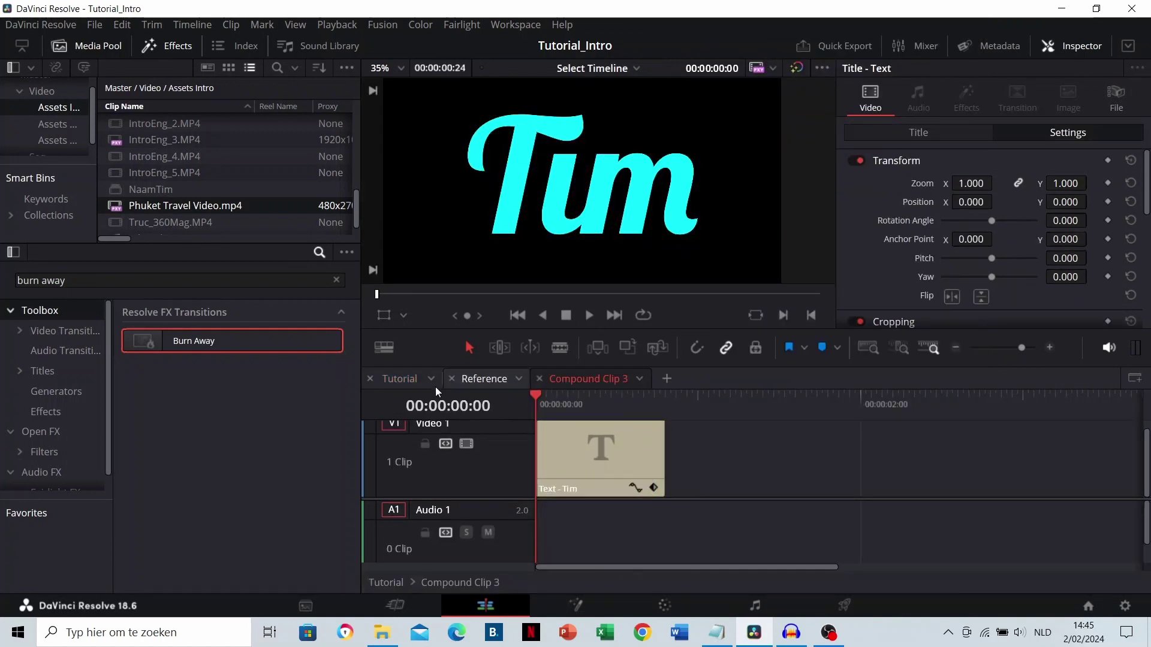
pyautogui.click(401, 383)
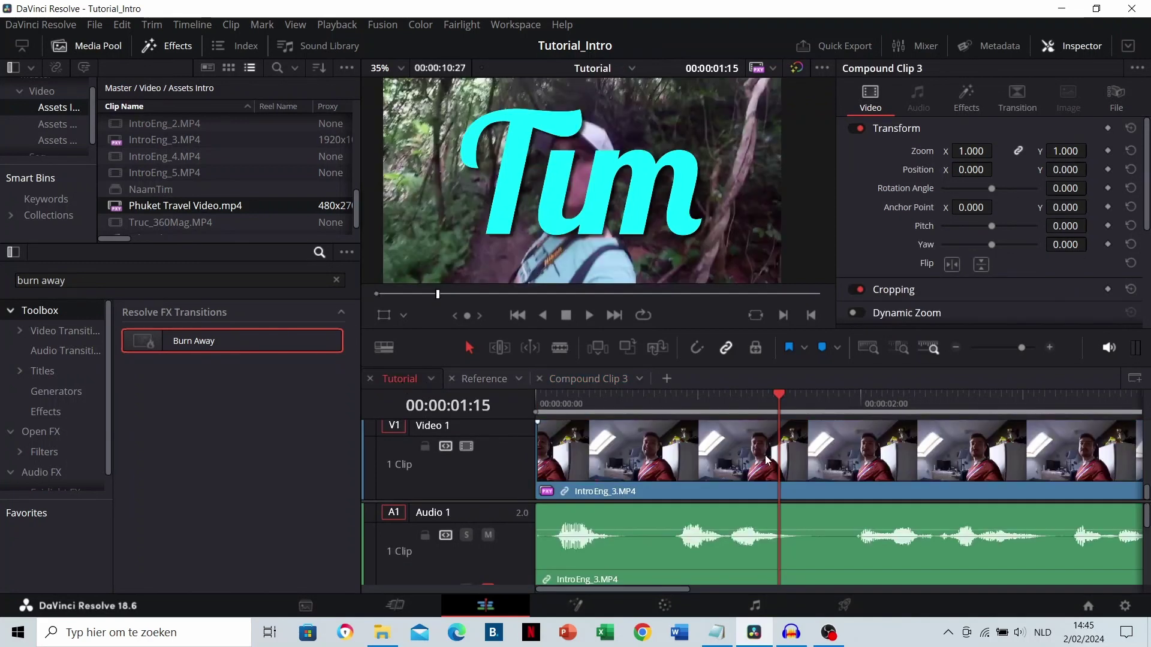
pyautogui.scroll(4, 767, 460)
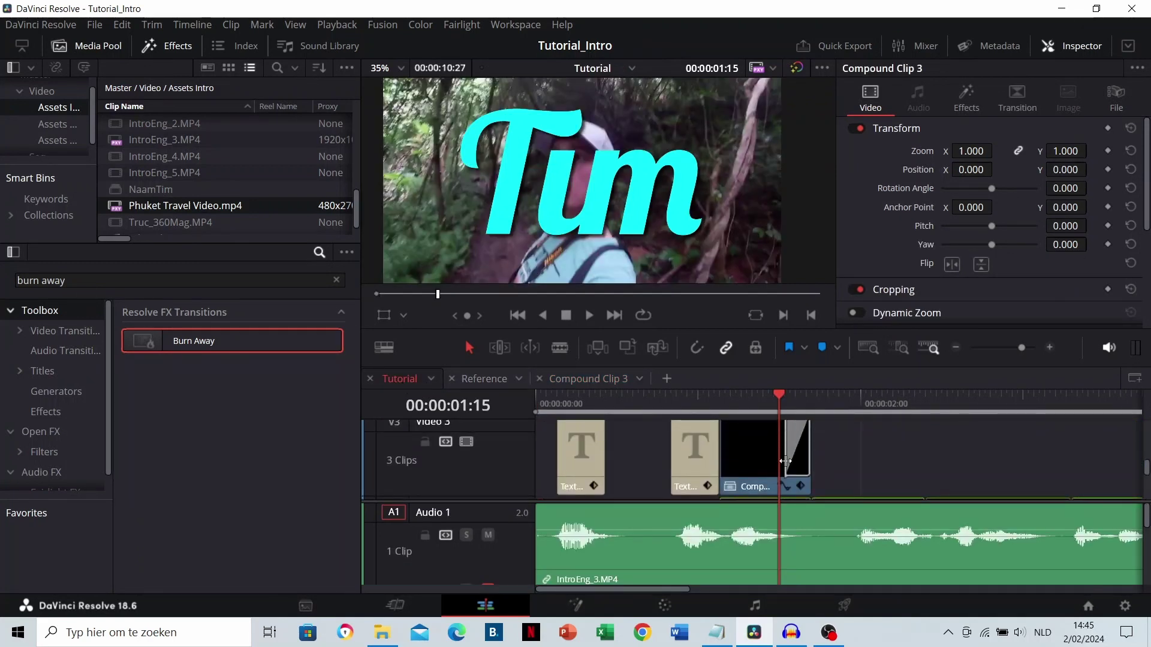
pyautogui.moveTo(810, 454); pyautogui.dragTo(833, 454)
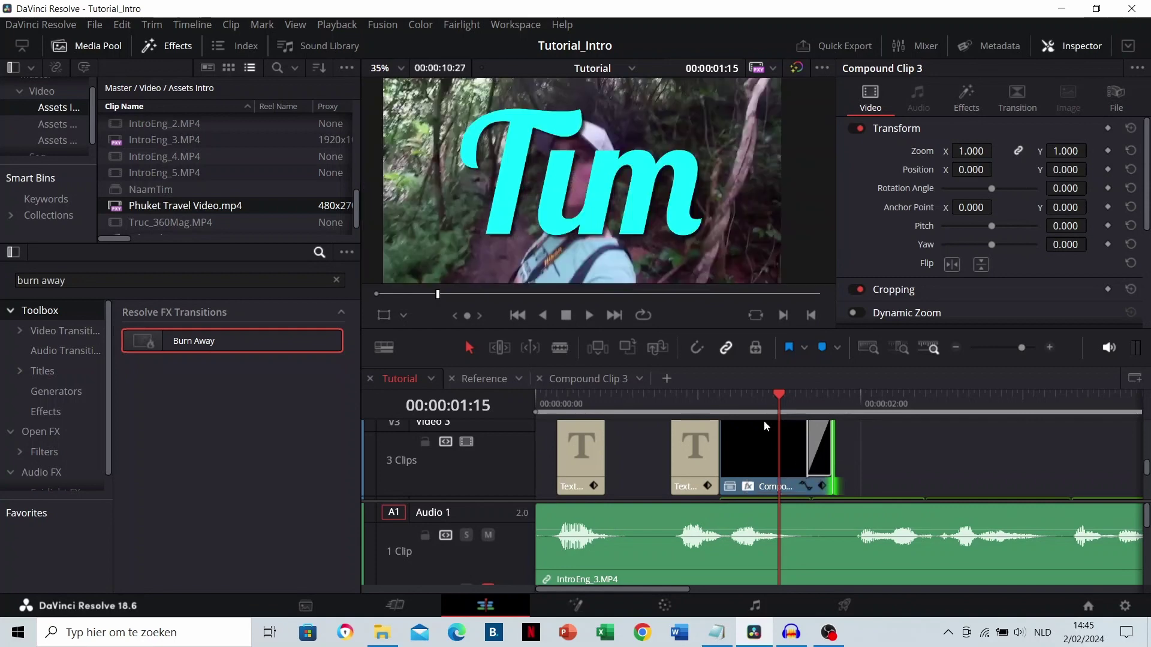
# Replay the lengthened Compound Clip 3 several times to check how the name burns away over the B-roll
pyautogui.click(766, 402)
pyautogui.press('space')
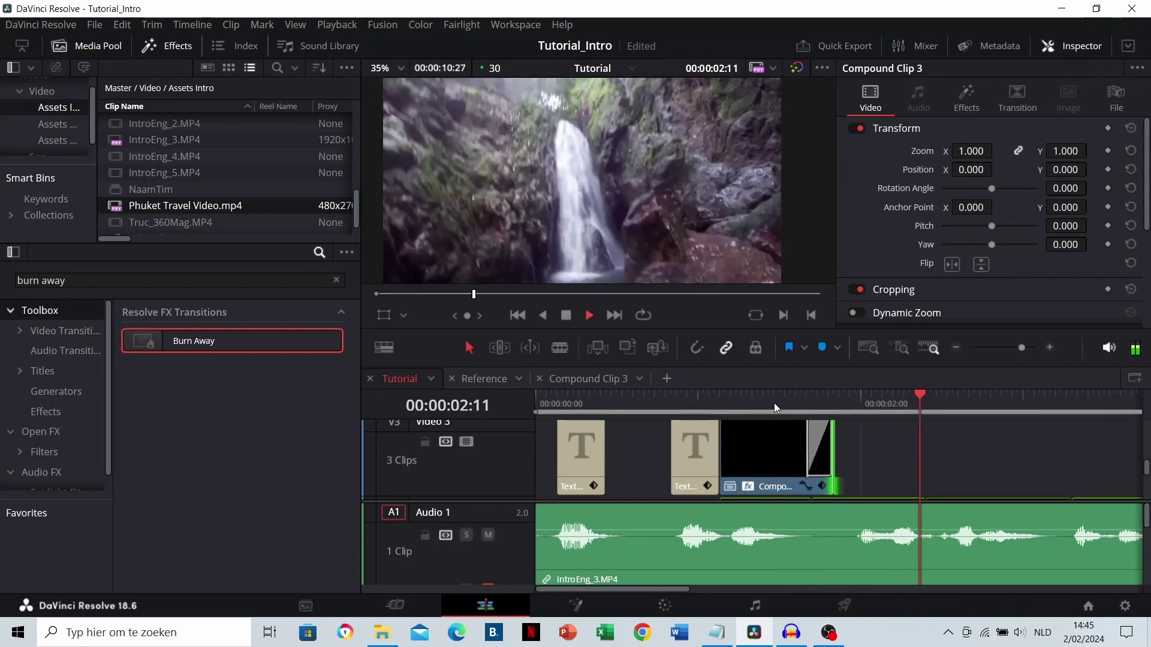
pyautogui.click(774, 402)
pyautogui.scroll(1, 777, 442)
pyautogui.click(695, 408)
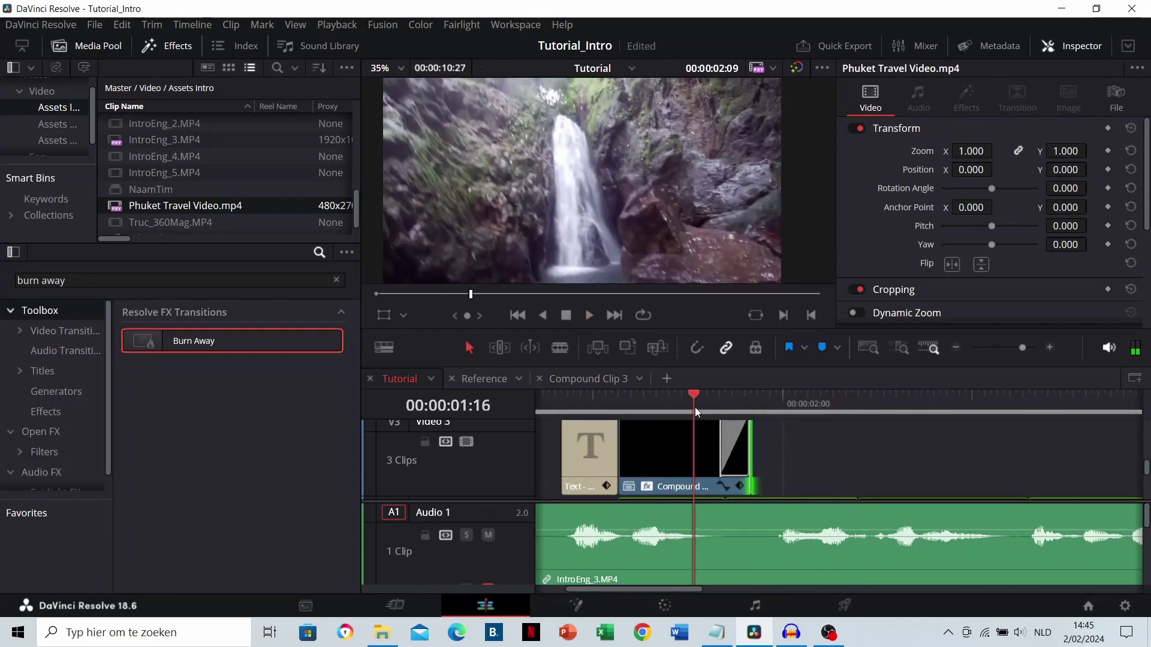
pyautogui.click(674, 406)
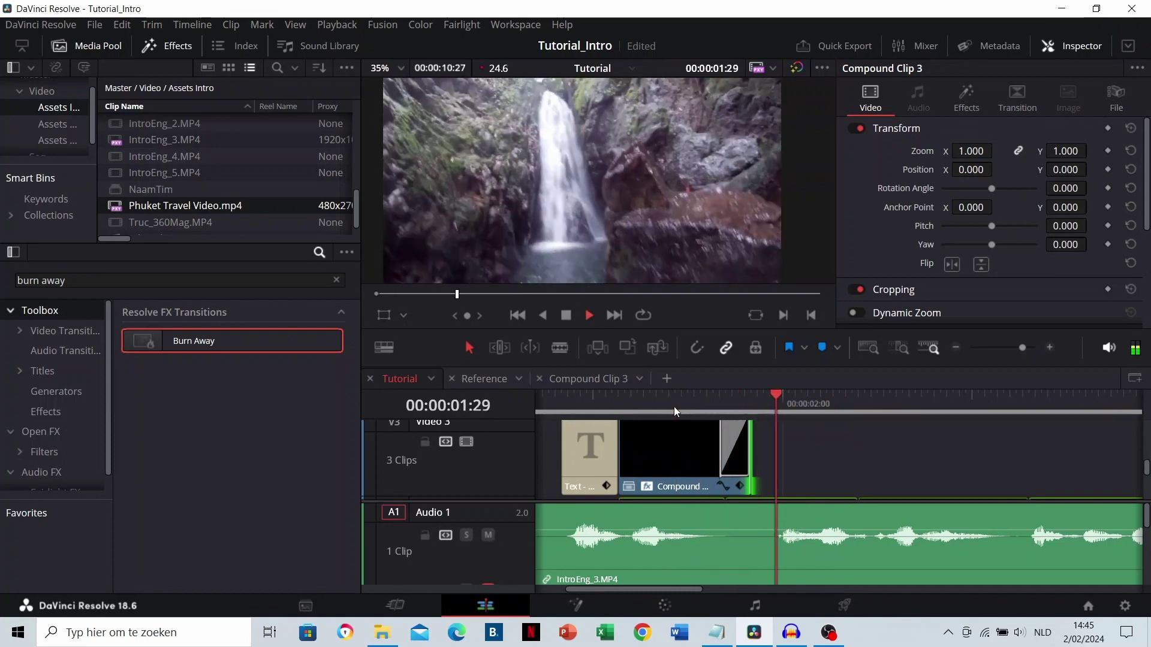
pyautogui.press('space')
pyautogui.click(668, 404)
pyautogui.press('space')
pyautogui.click(667, 404)
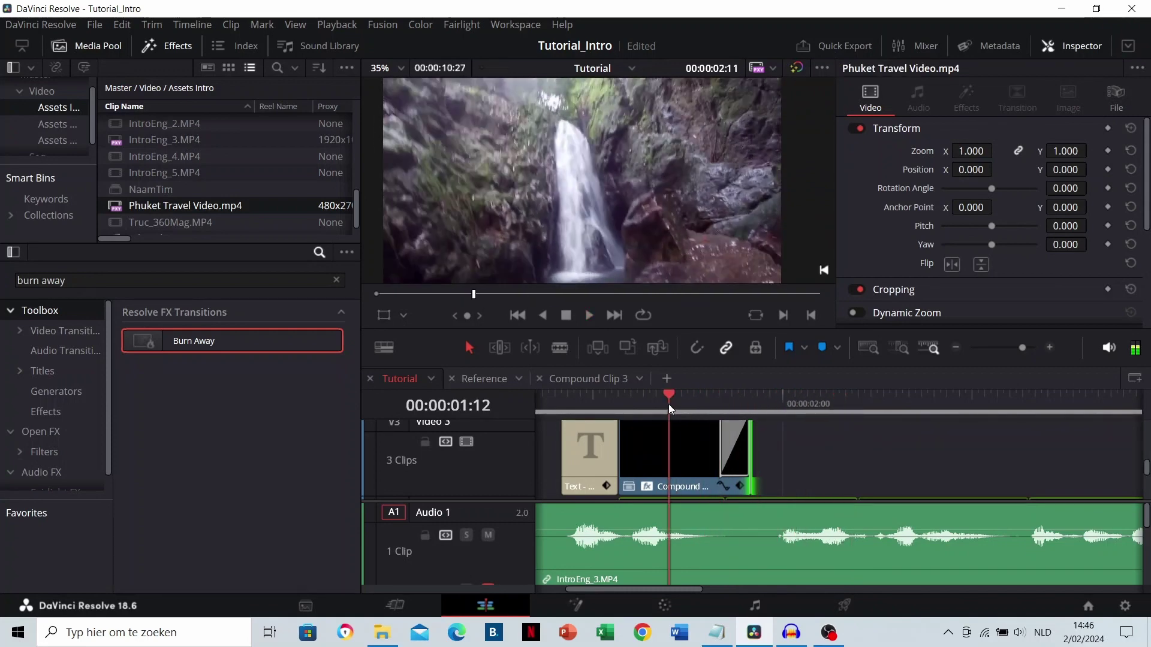
pyautogui.press('space')
pyautogui.click(774, 401)
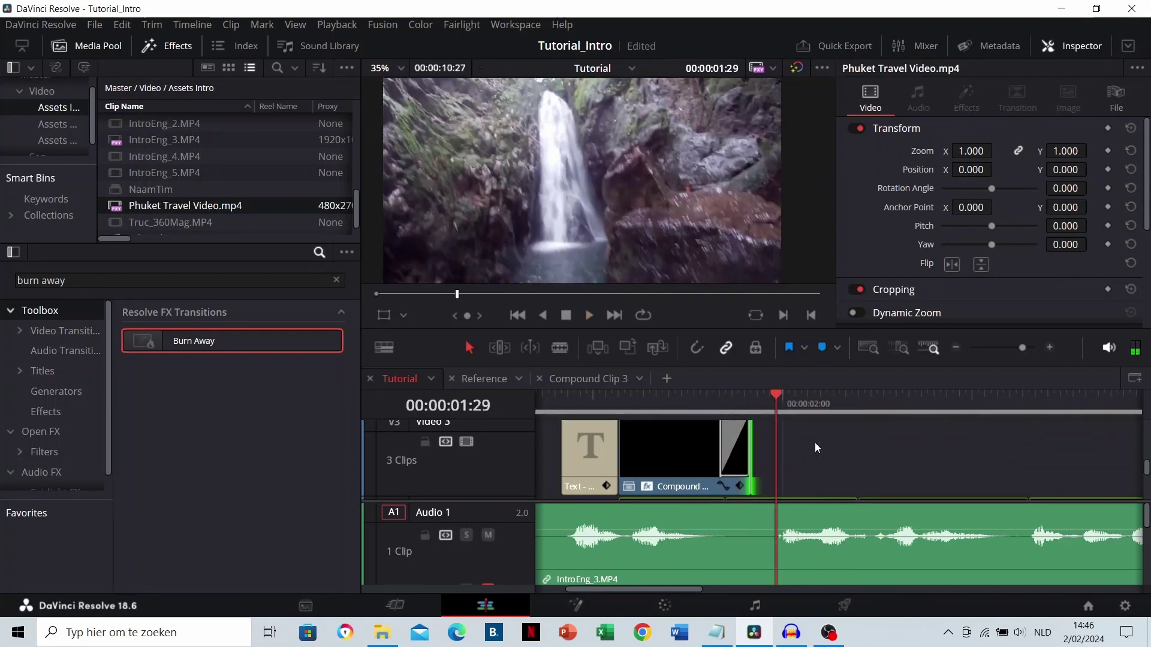
# Switch to the Reference timeline and close the Compound Clip 3 timeline
pyautogui.scroll(-2, 831, 455)
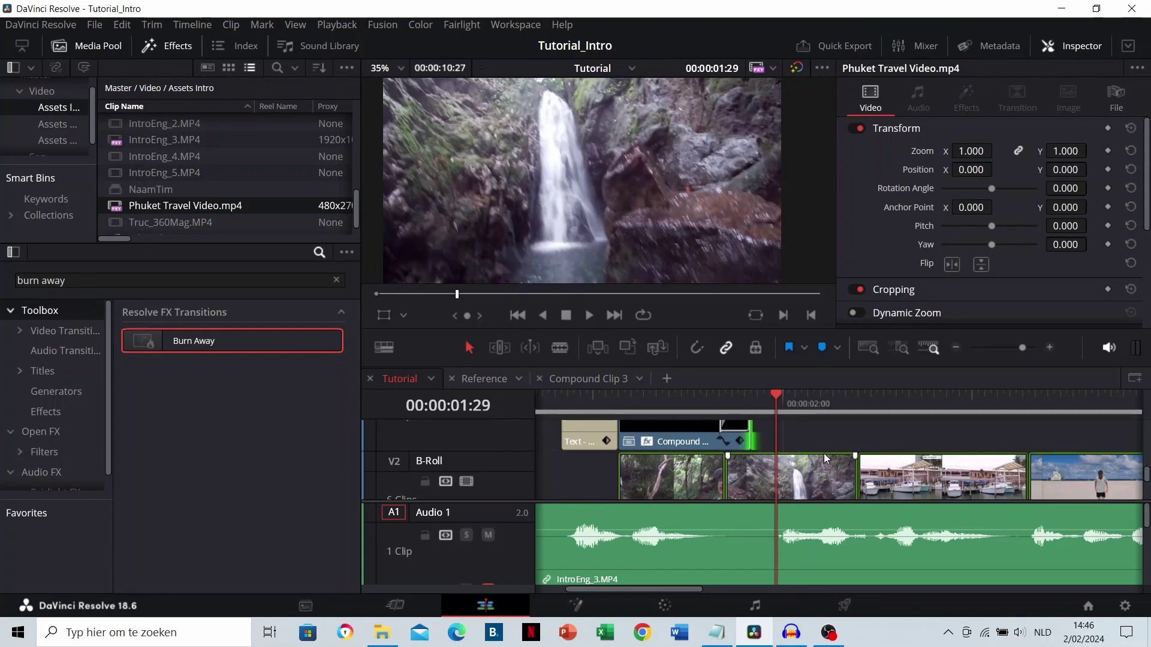
pyautogui.click(483, 379)
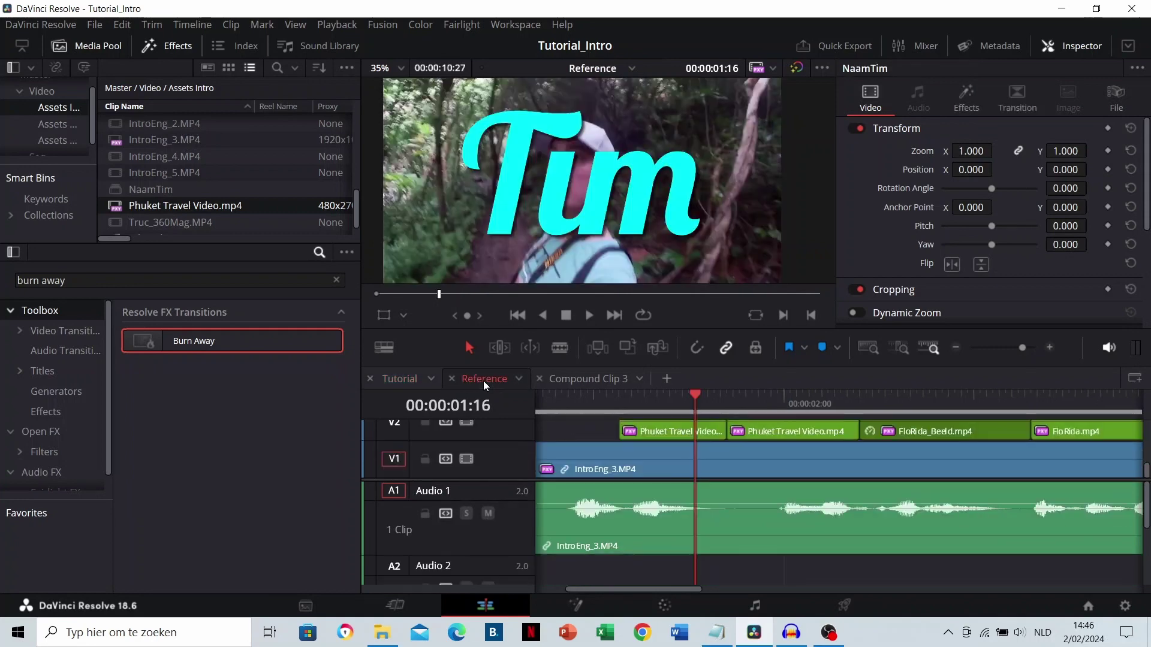
pyautogui.click(539, 379)
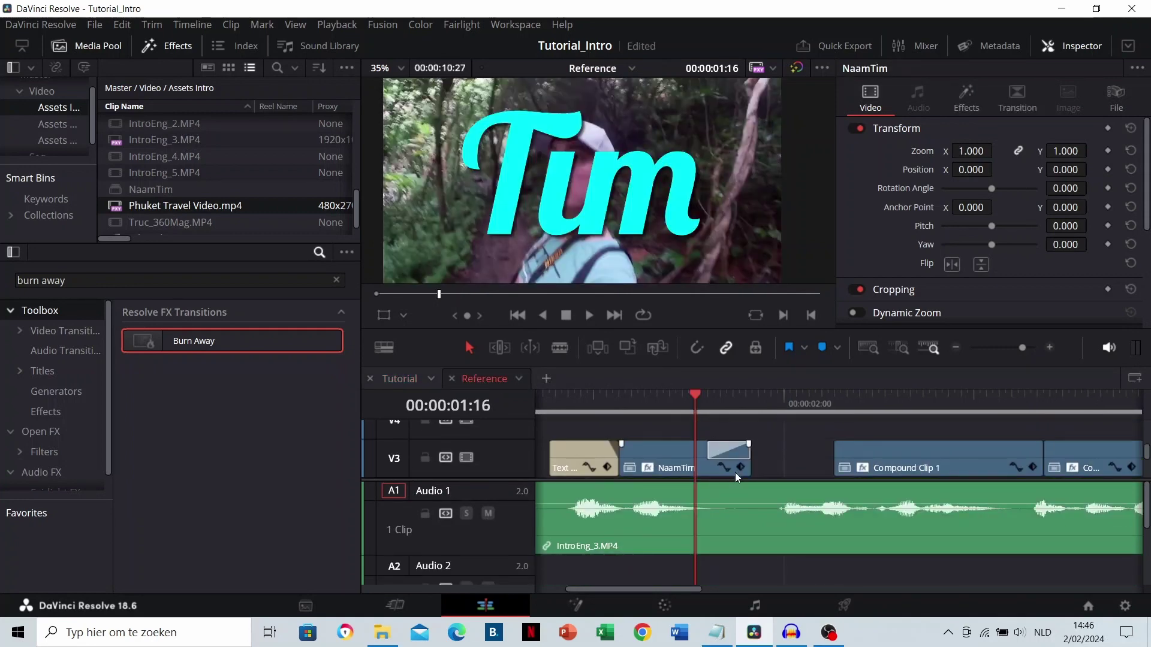
# Play the Reference timeline from about 00:00:02:00 and examine how the "Travel" title in Compound Clip 1 moves over the boat footage
pyautogui.scroll(-2, 719, 431)
pyautogui.click(700, 401)
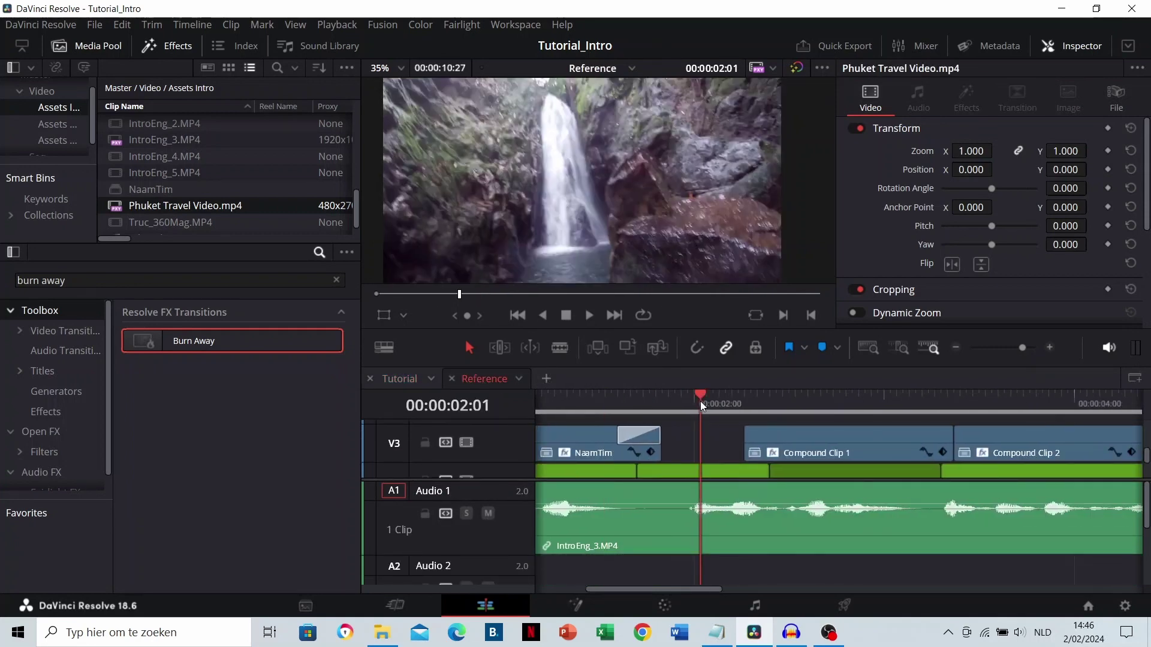
pyautogui.press('space')
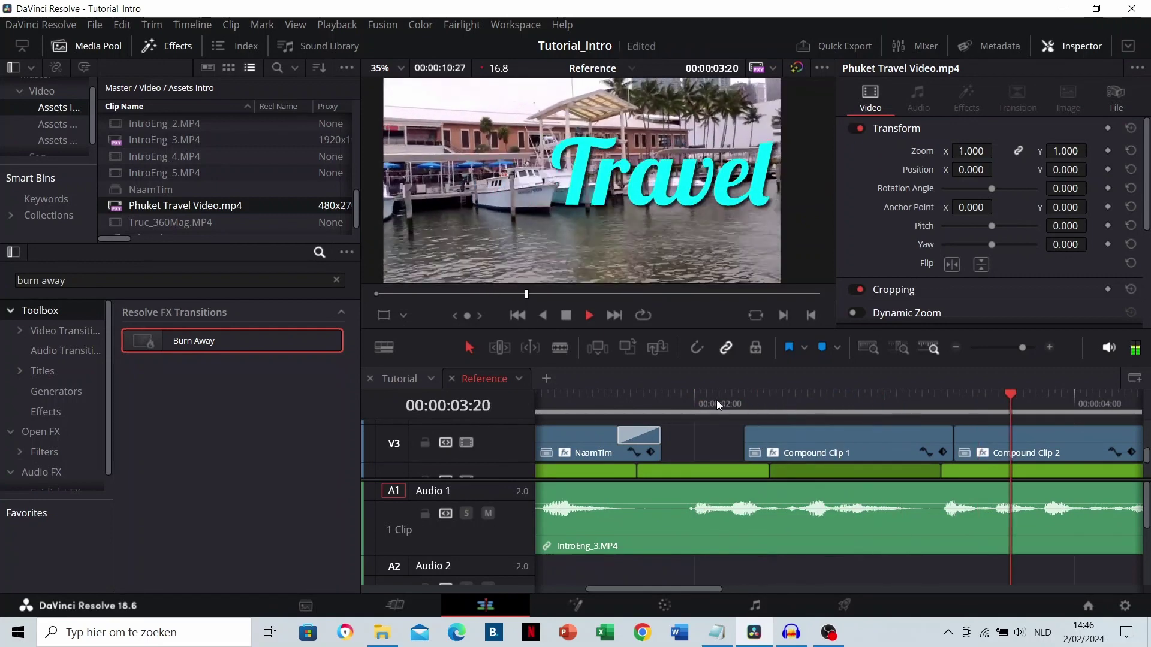
pyautogui.click(717, 400)
pyautogui.press('space')
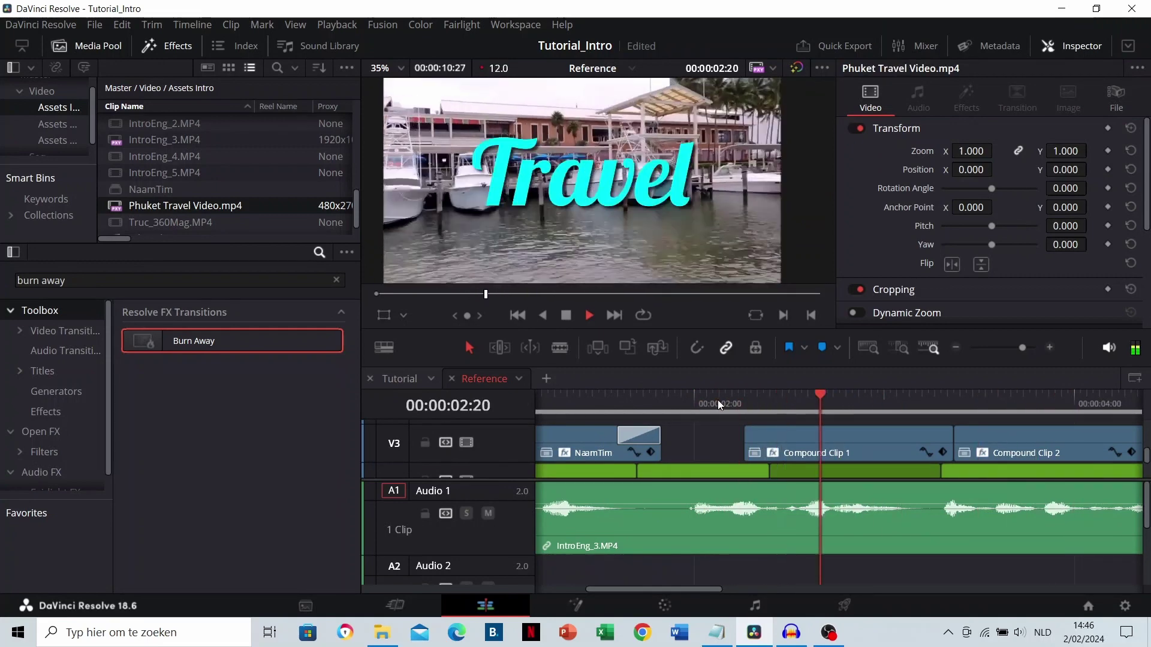
pyautogui.press('space')
pyautogui.moveTo(820, 398); pyautogui.dragTo(845, 411)
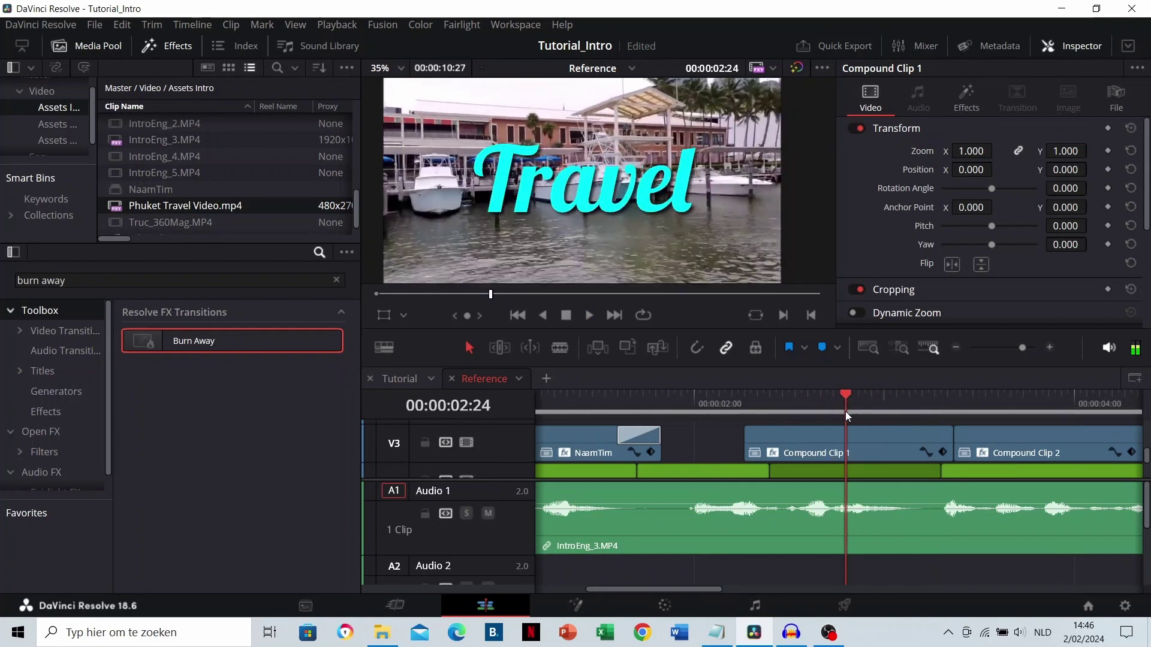
# In the Tutorial timeline, duplicate the "Hi!" title on Video 3 so the copy starts at about 00:00:02:05
pyautogui.click(401, 379)
pyautogui.scroll(2, 657, 447)
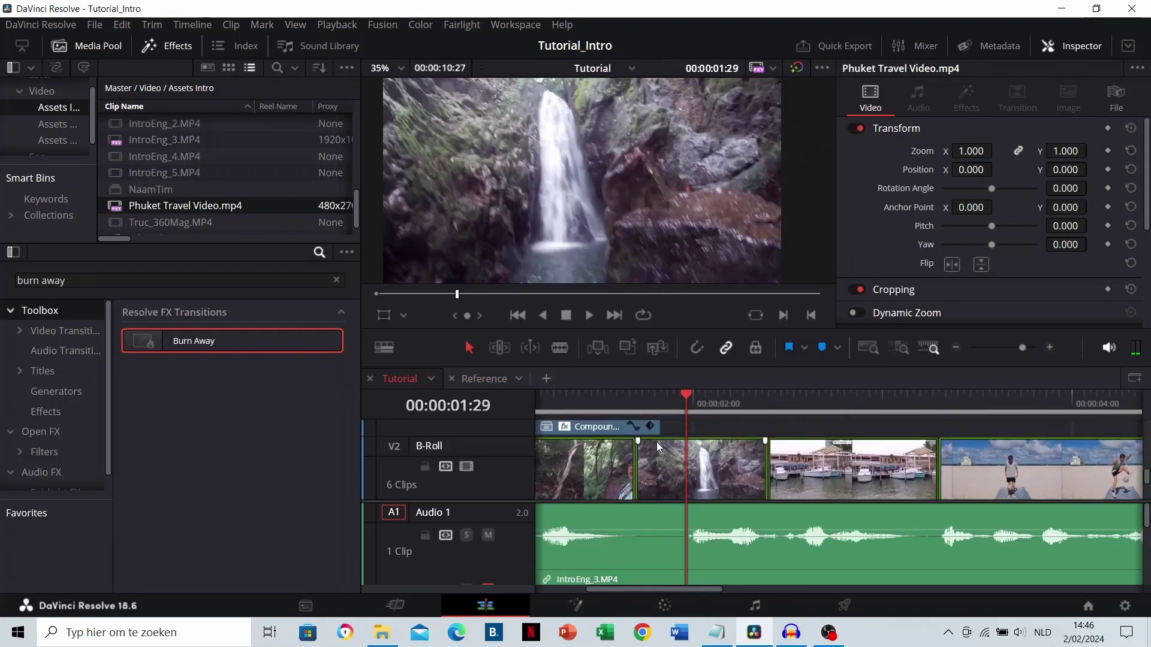
pyautogui.scroll(3, 658, 447)
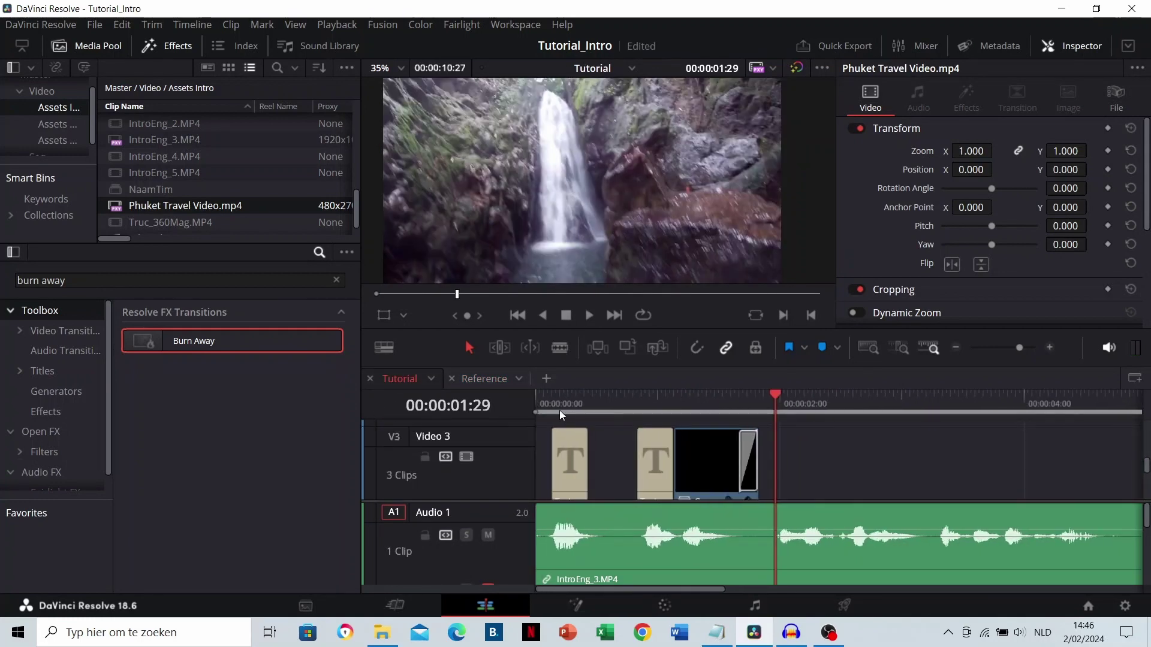
pyautogui.click(568, 442)
pyautogui.moveTo(572, 462); pyautogui.dragTo(821, 465)
pyautogui.click(821, 410)
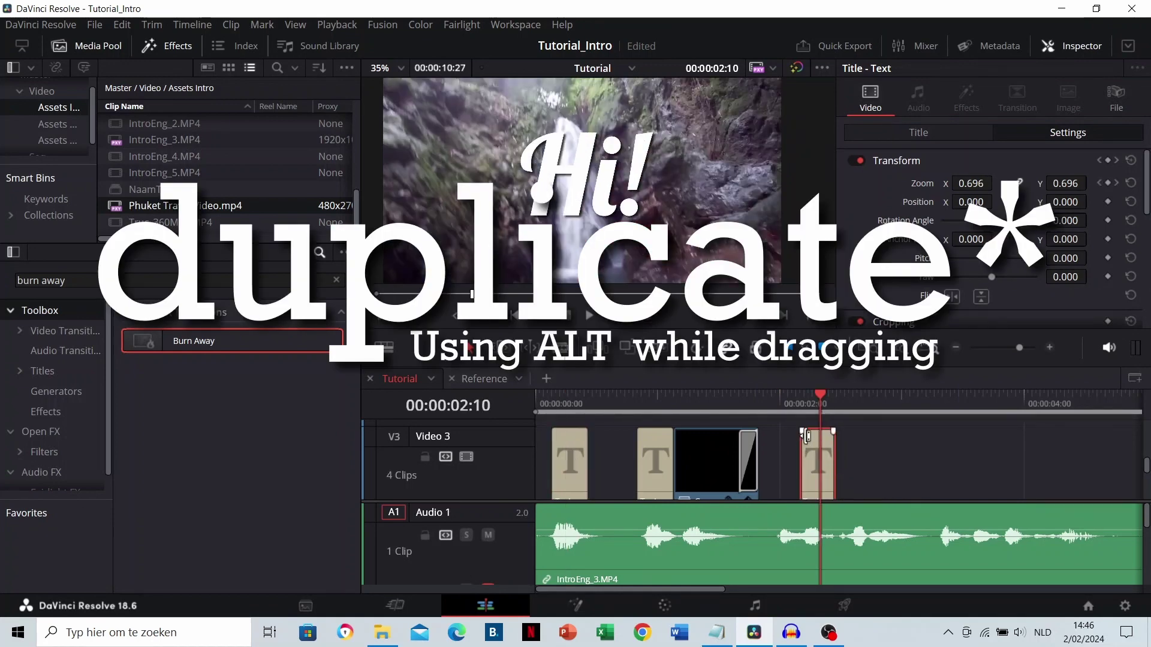
pyautogui.hscroll(3, 807, 436)
pyautogui.scroll(1, 757, 451)
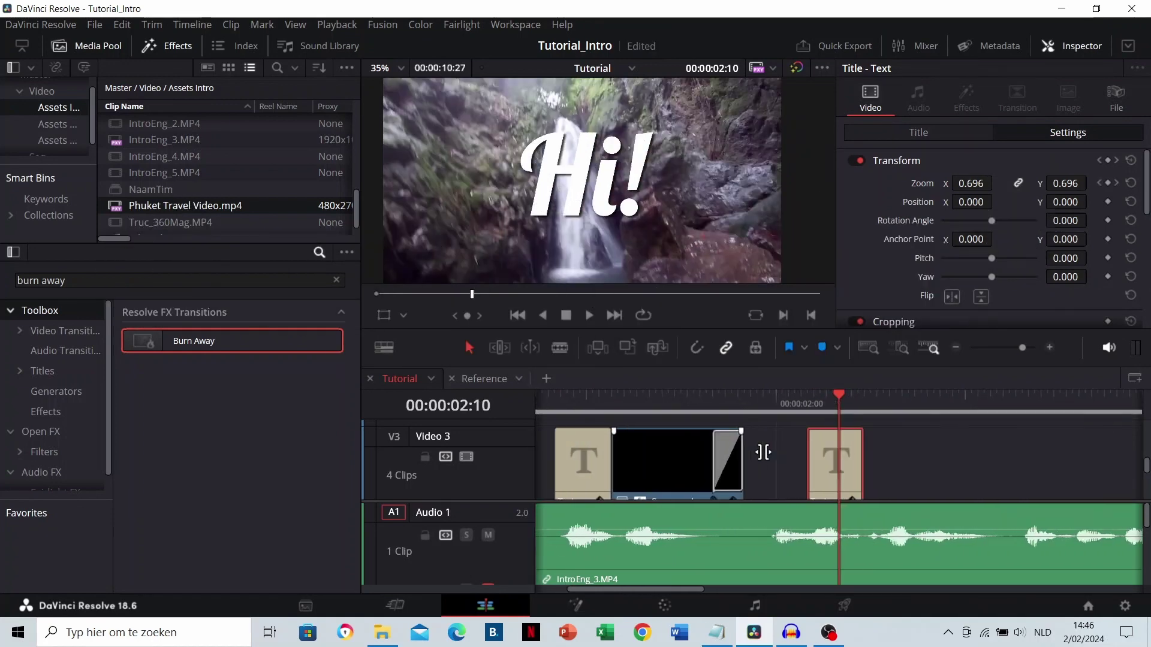
pyautogui.scroll(1, 768, 461)
# Remove the Zoom keyframes from the duplicated "Hi!" title and place the playhead on it at 00:00:02:09
pyautogui.click(1118, 182)
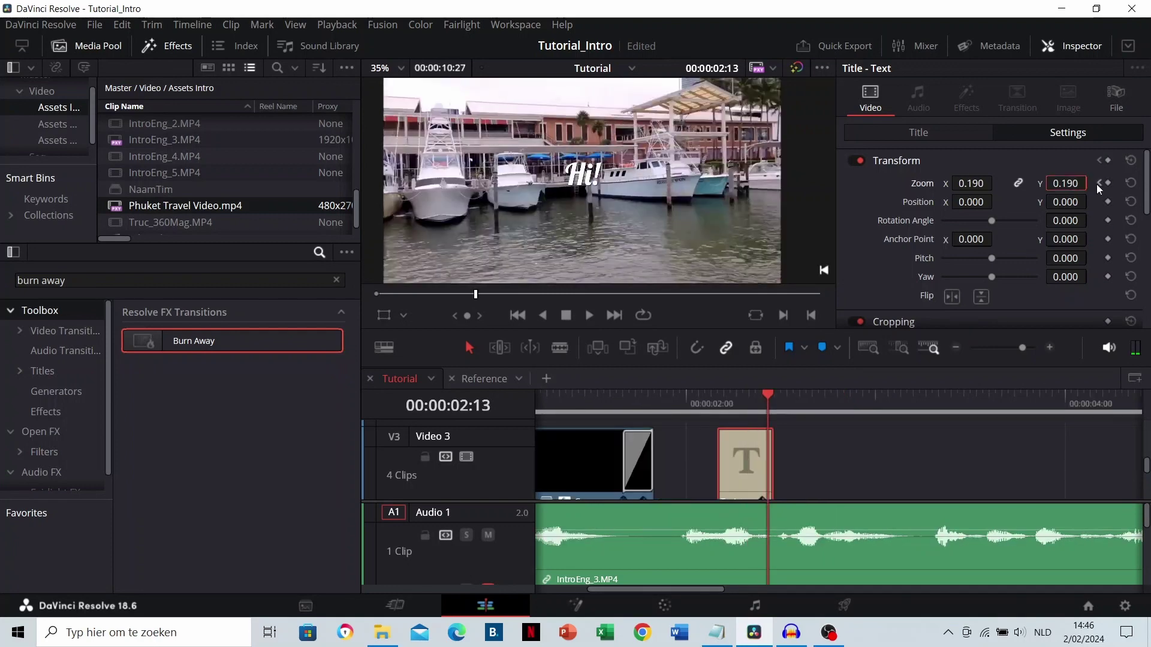
pyautogui.click(1097, 183)
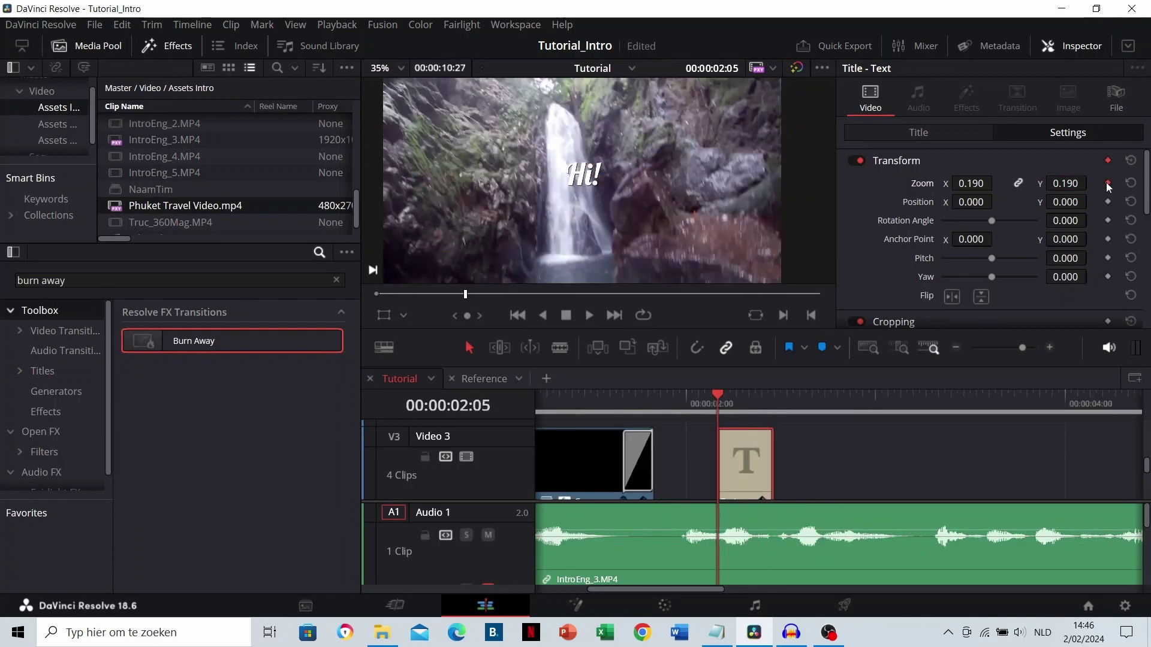
pyautogui.click(748, 410)
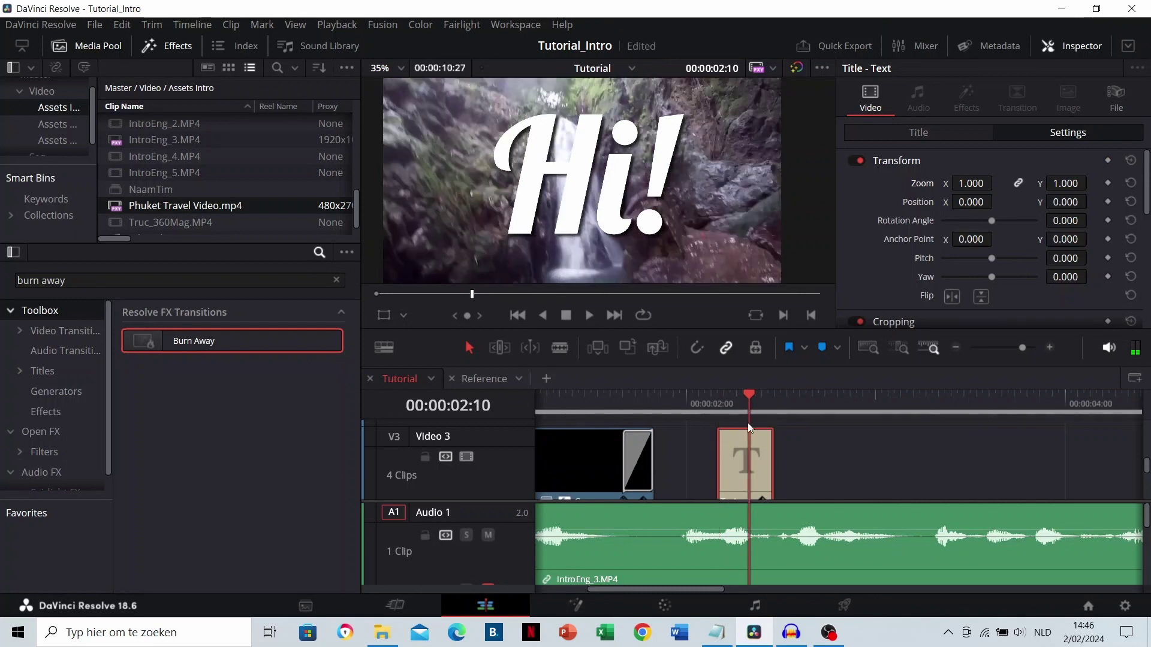
pyautogui.press('Left')
# Replace the duplicated title's text with "Travel"
pyautogui.click(905, 135)
pyautogui.click(898, 206)
pyautogui.hotkey('ctrl', 'a')
pyautogui.write('Travel')
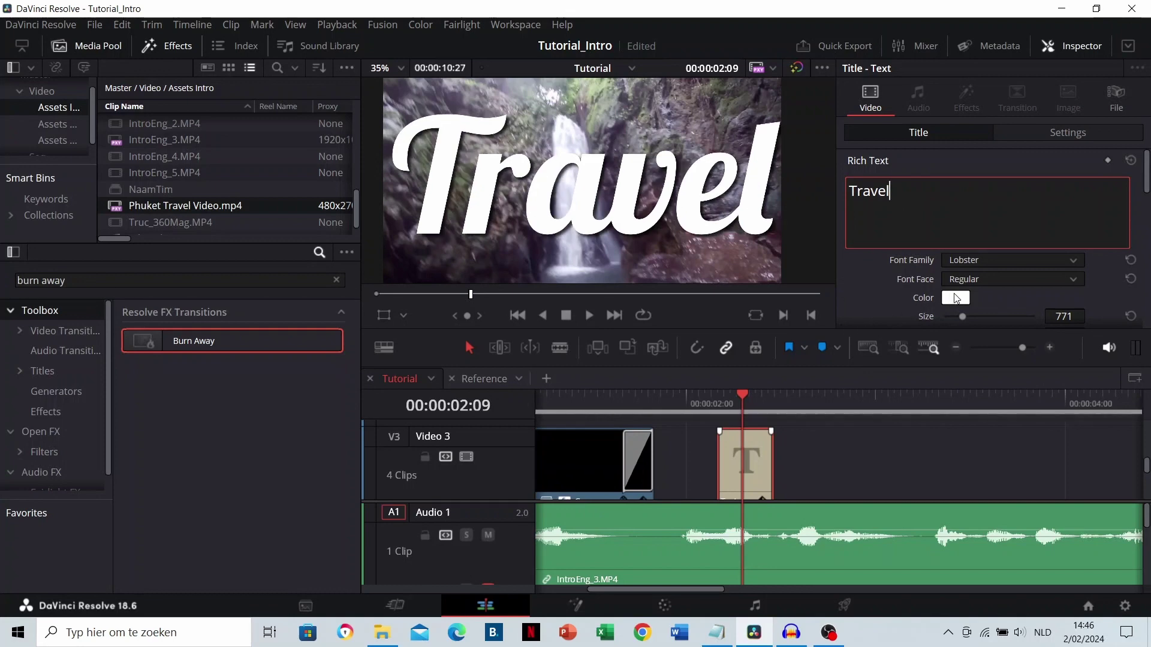
# Set the "Travel" title's text color to #00f2ff and its size to 531
pyautogui.click(956, 299)
pyautogui.doubleClick(638, 415)
pyautogui.write('00')
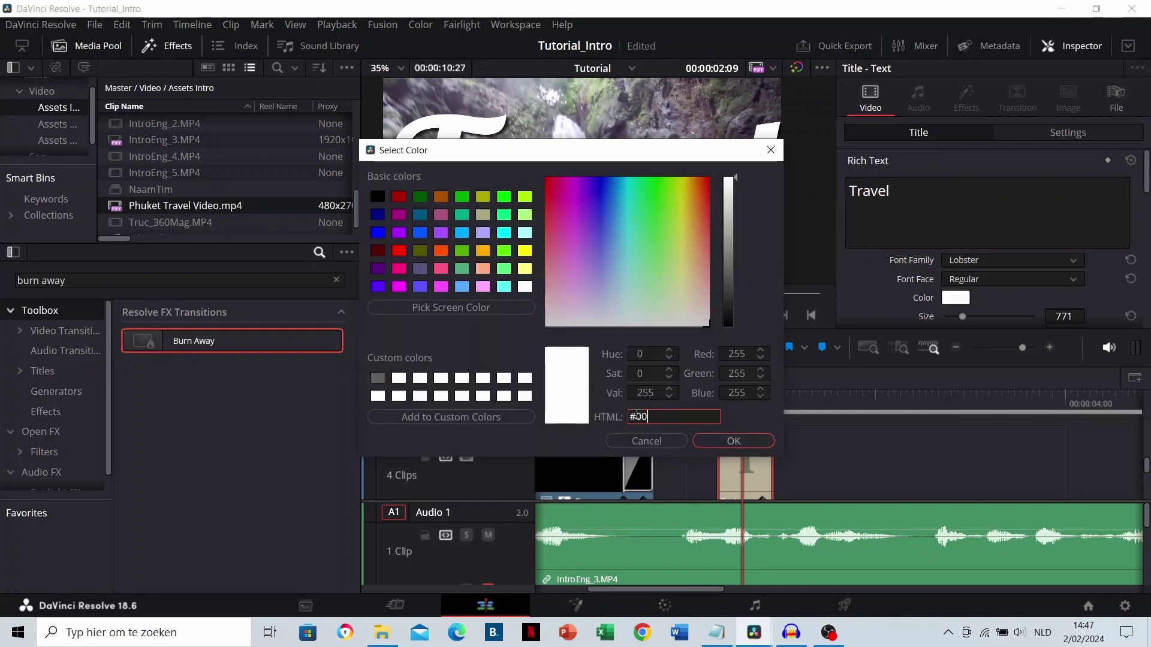
pyautogui.write('f2ff')
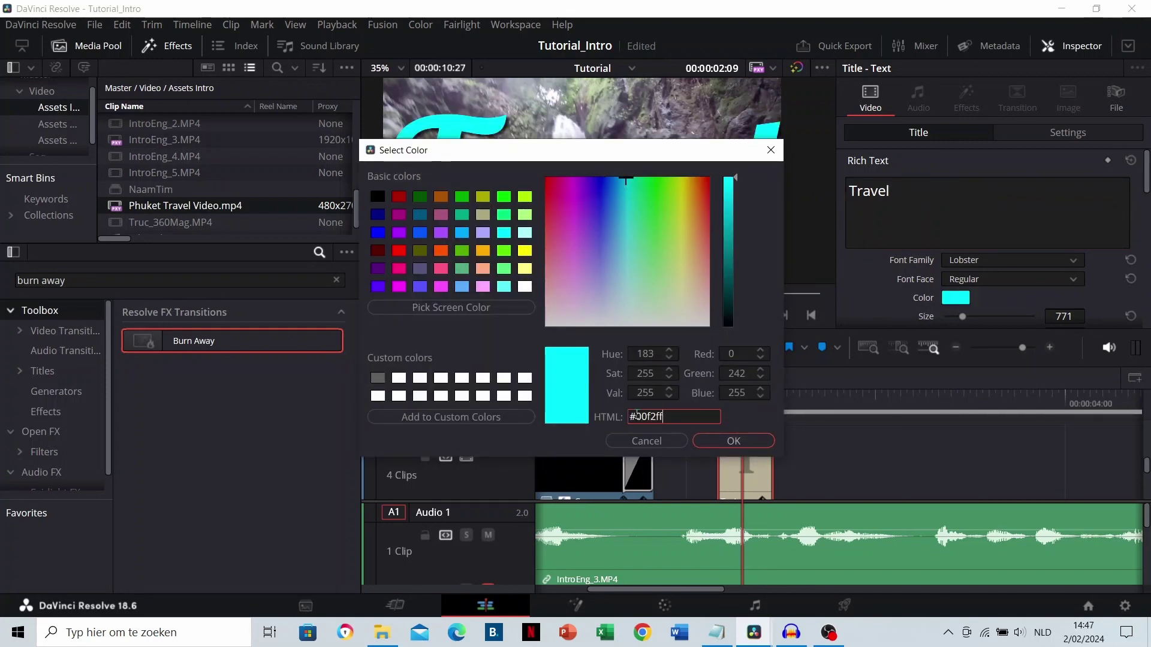
pyautogui.click(720, 444)
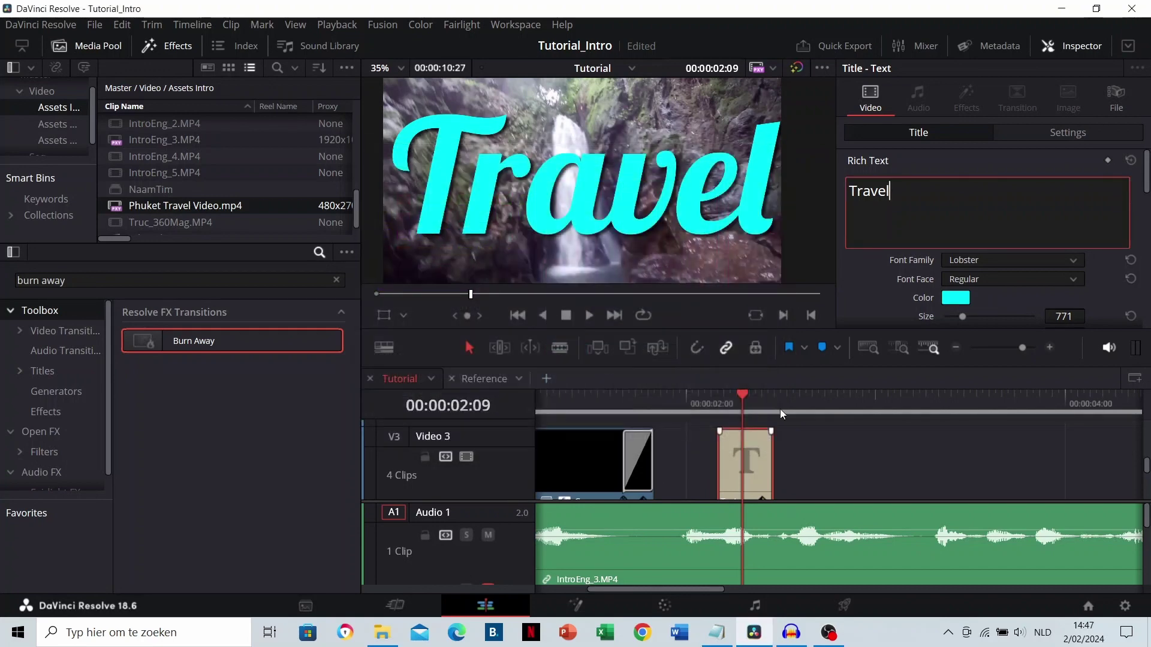
pyautogui.moveTo(1061, 318); pyautogui.dragTo(917, 318)
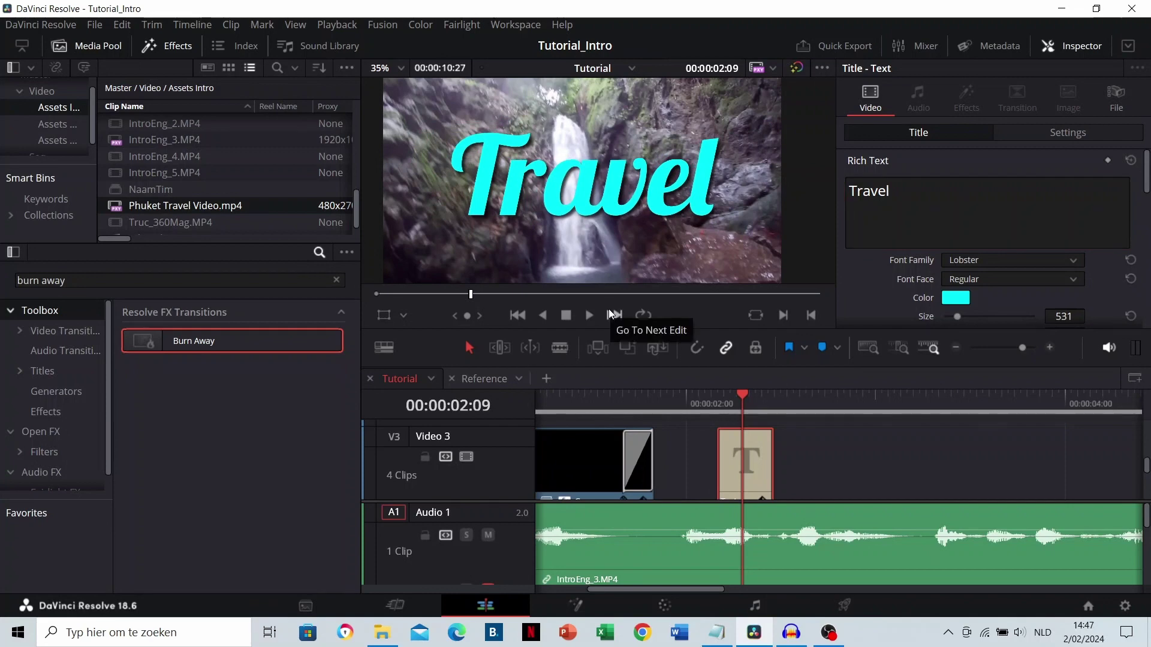
# Trim the "Travel" title on Video 3 to the voice so it runs from about 00:00:02:01 to about 00:00:03:08
pyautogui.click(686, 402)
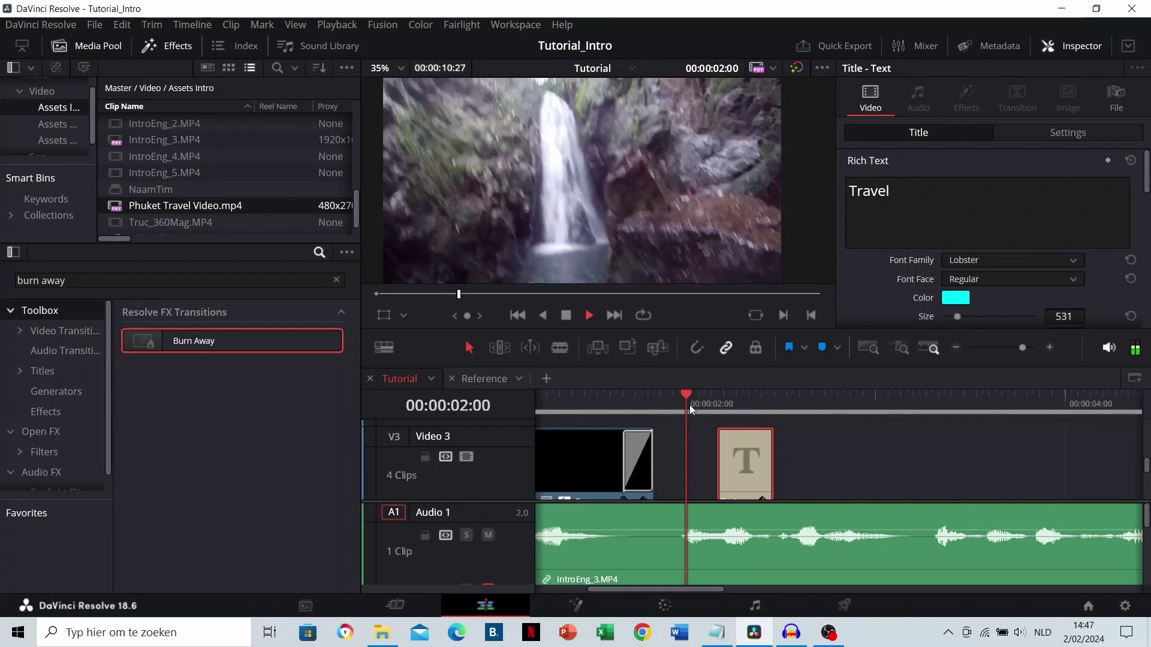
pyautogui.press('space')
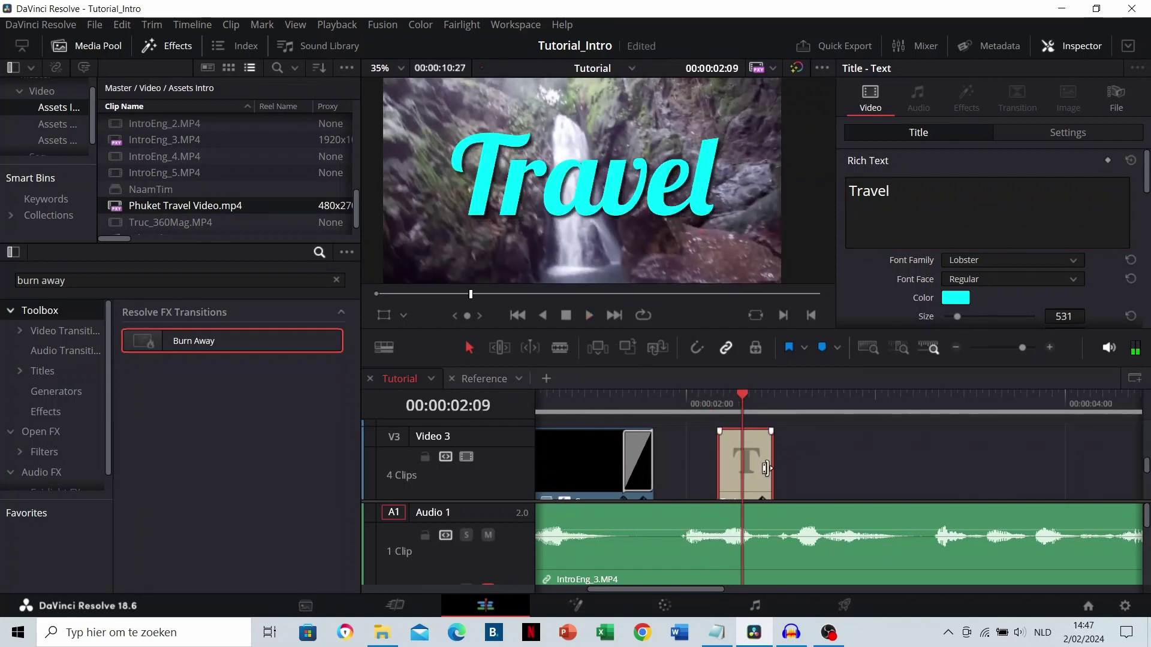
pyautogui.moveTo(765, 468); pyautogui.dragTo(925, 461)
pyautogui.click(679, 401)
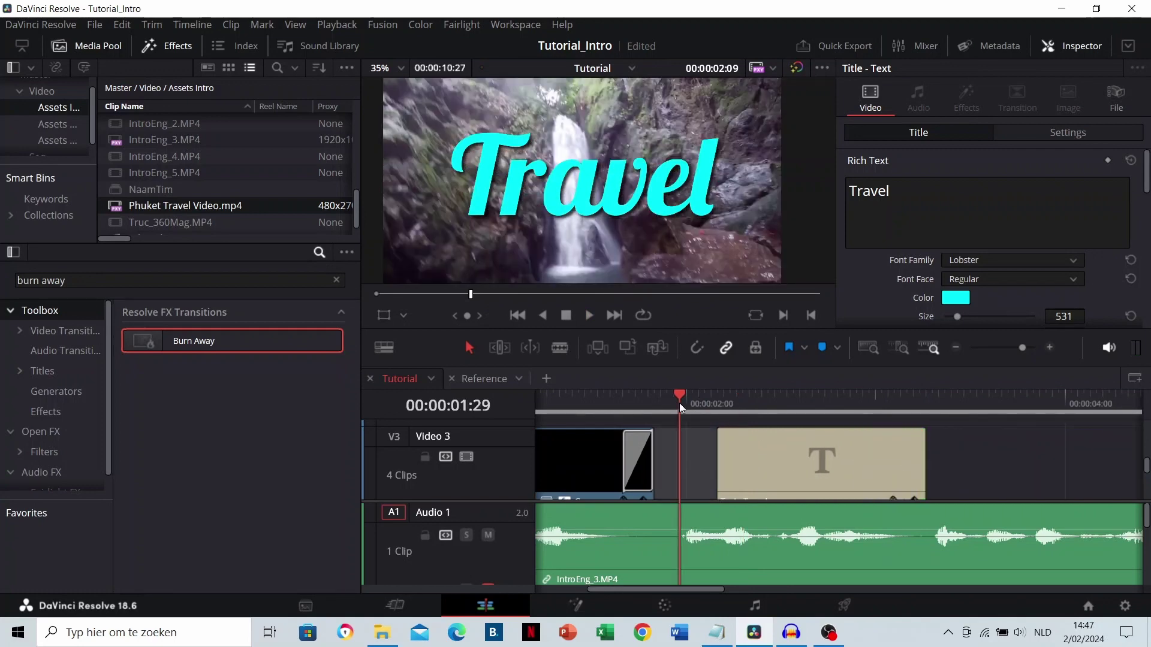
pyautogui.press('space')
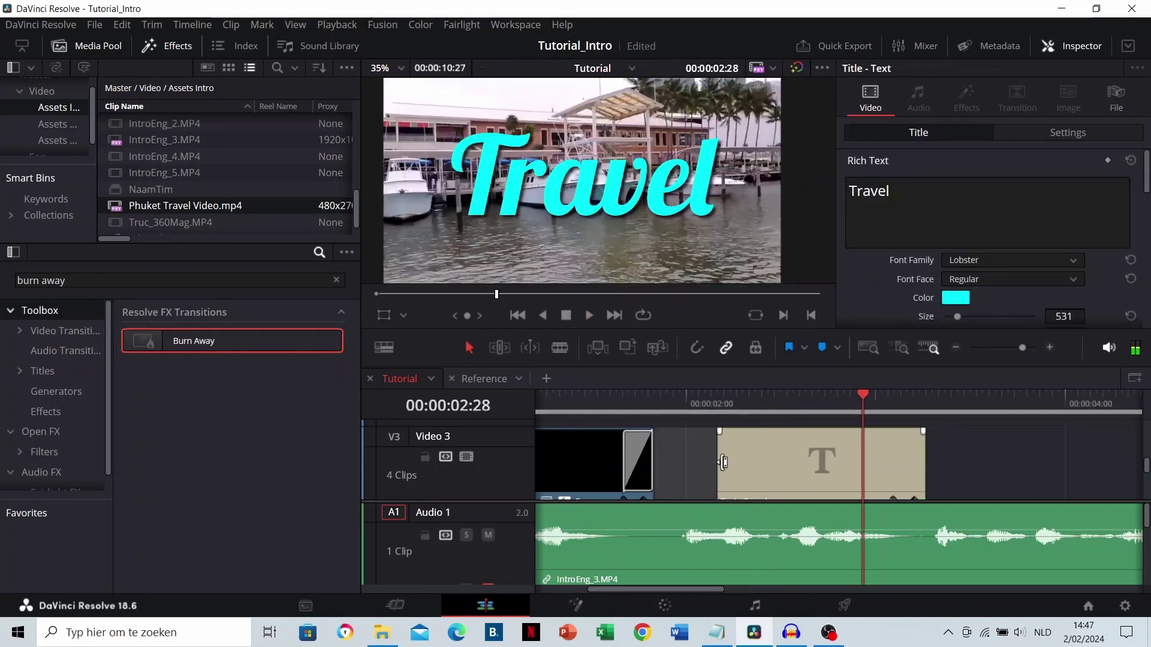
pyautogui.moveTo(722, 462); pyautogui.dragTo(695, 461)
pyautogui.click(741, 402)
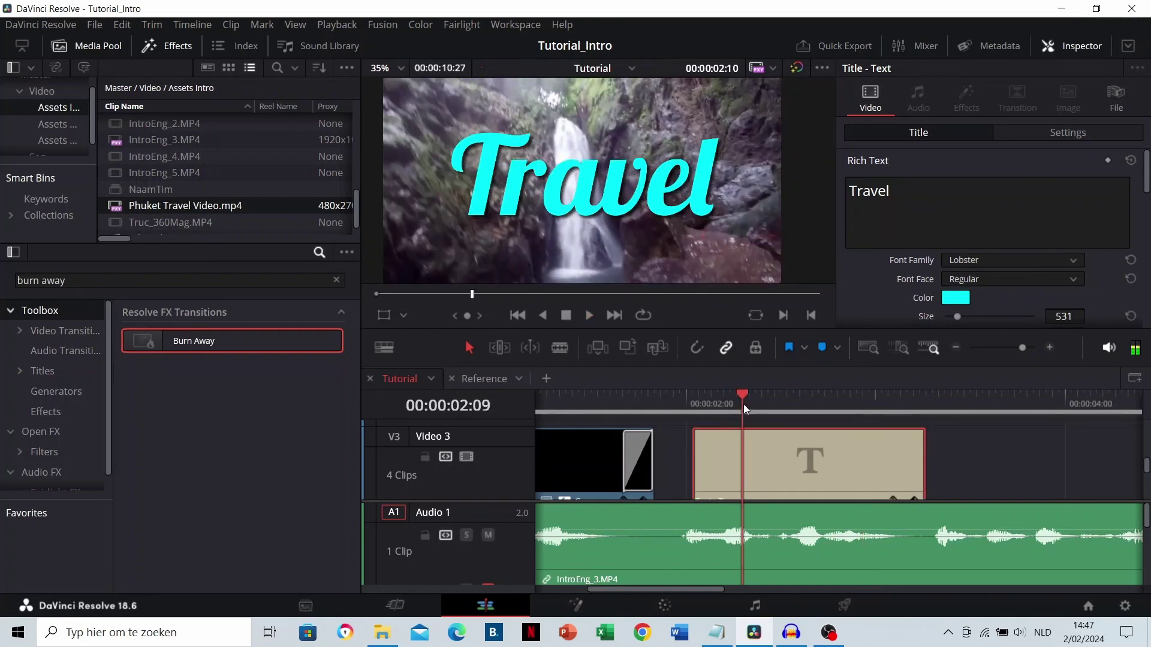
pyautogui.press('space')
pyautogui.click(744, 404)
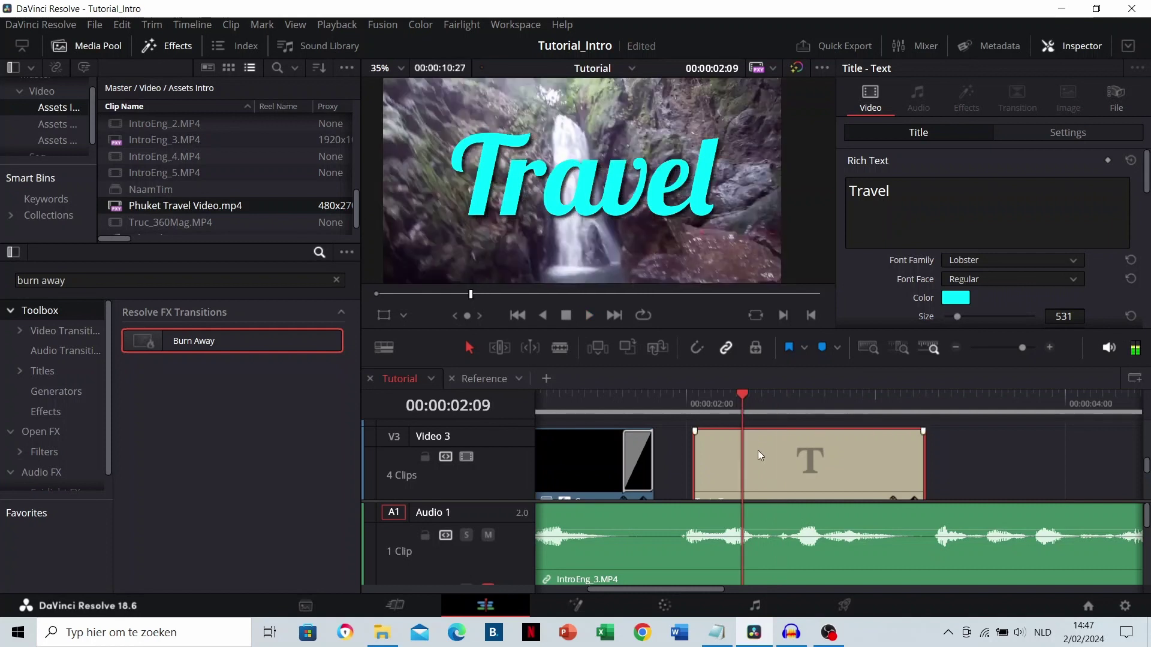
pyautogui.click(1032, 131)
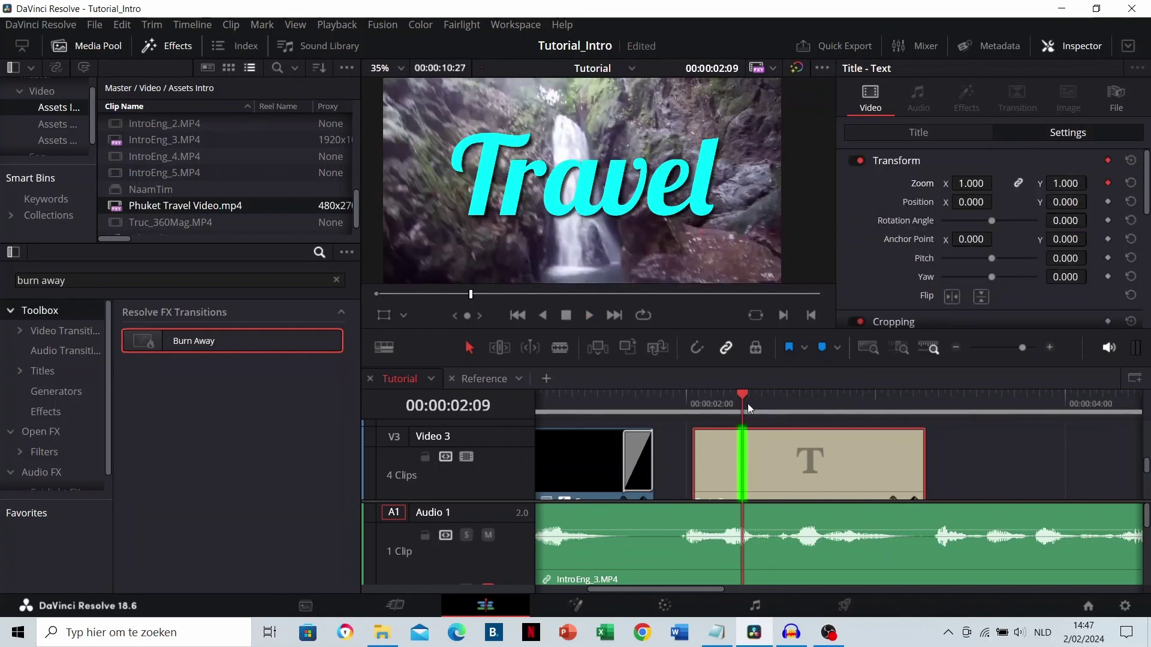
pyautogui.moveTo(742, 403); pyautogui.dragTo(798, 408)
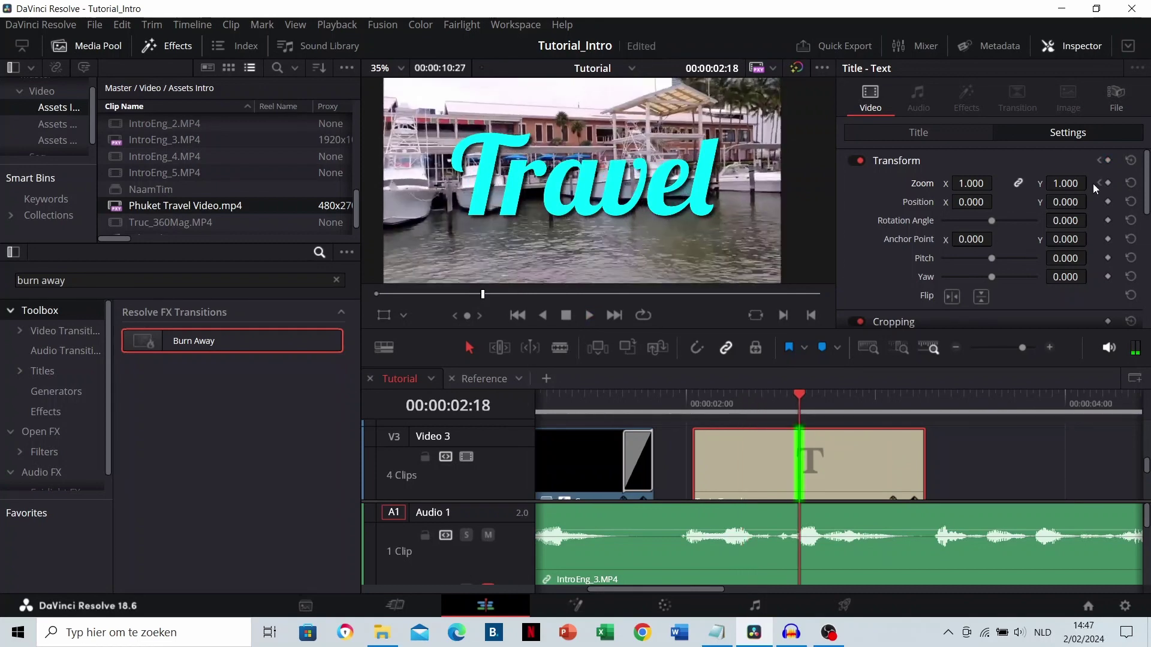
pyautogui.click(1108, 187)
pyautogui.click(886, 467)
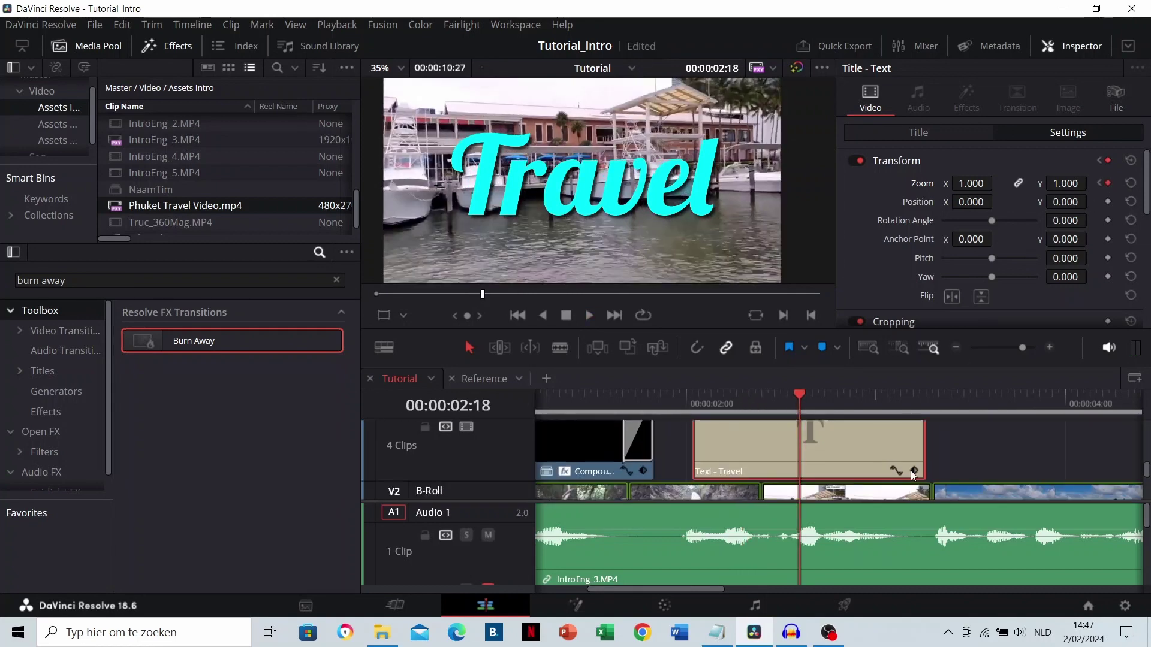
pyautogui.scroll(-1, 848, 480)
pyautogui.scroll(3, 835, 470)
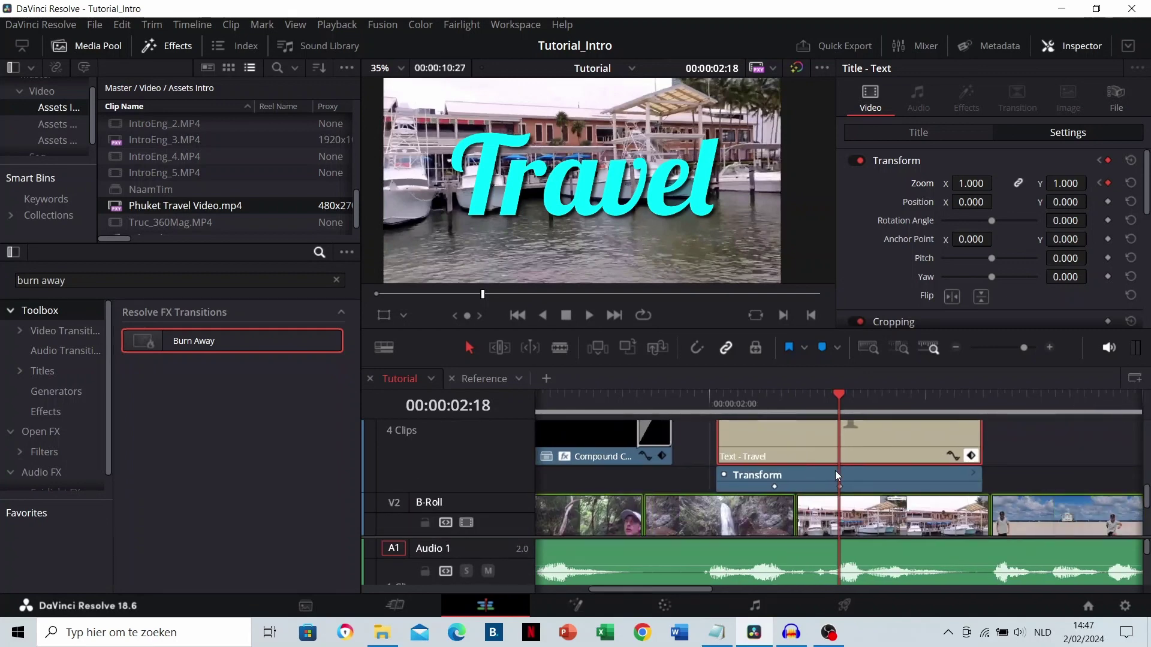
pyautogui.moveTo(752, 400); pyautogui.dragTo(610, 411)
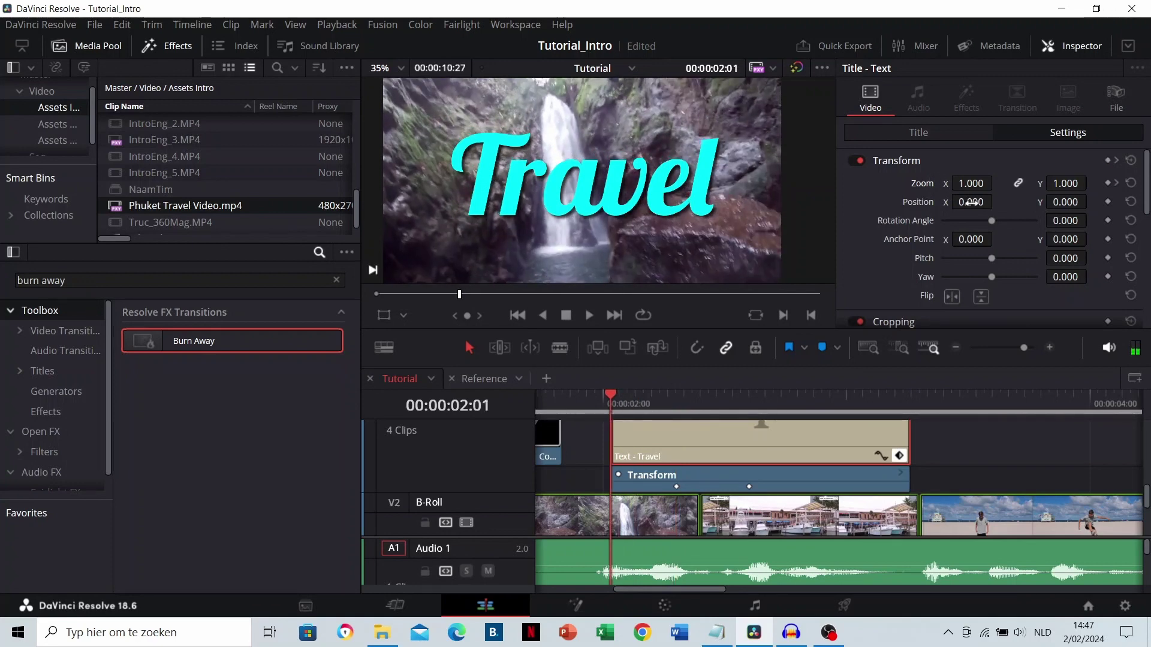
pyautogui.click(675, 401)
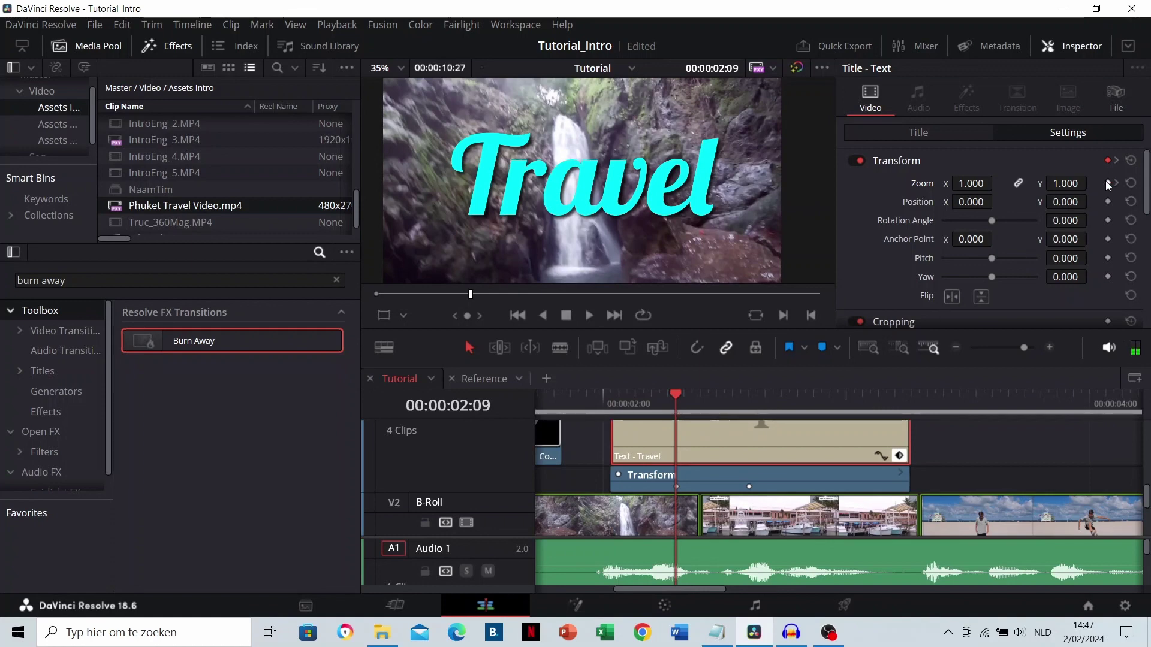
pyautogui.click(747, 401)
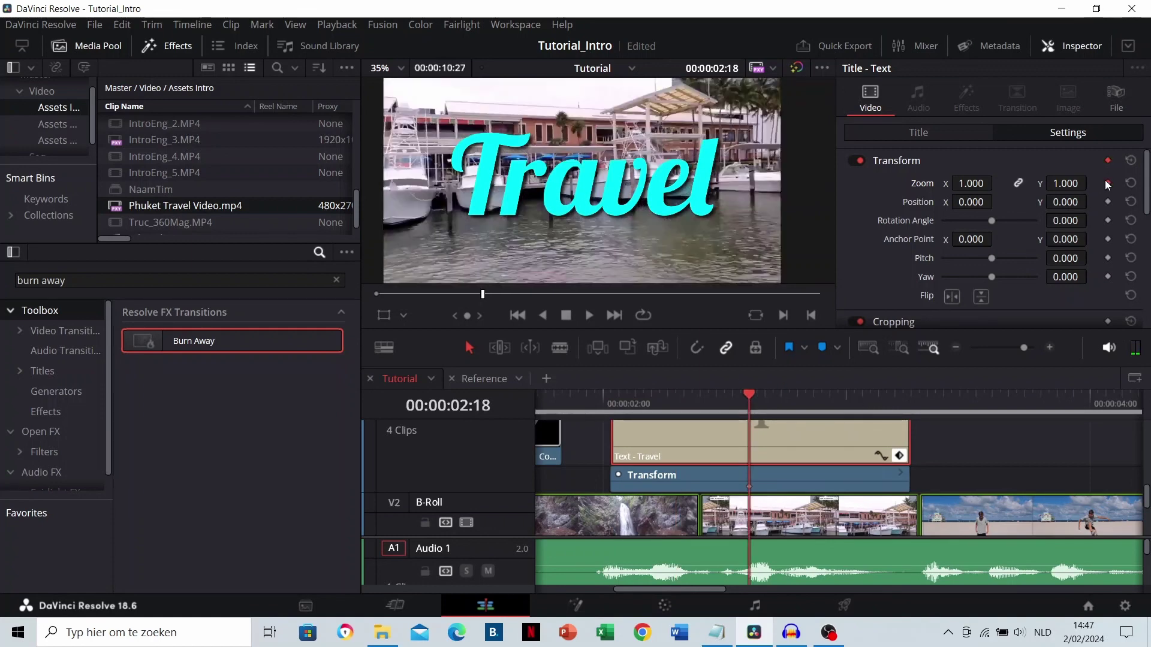
# Add Position keyframes to the "Travel" title at 00:00:02:18 and 00:00:02:11 and show its keyframe track
pyautogui.click(1107, 202)
pyautogui.click(1107, 202)
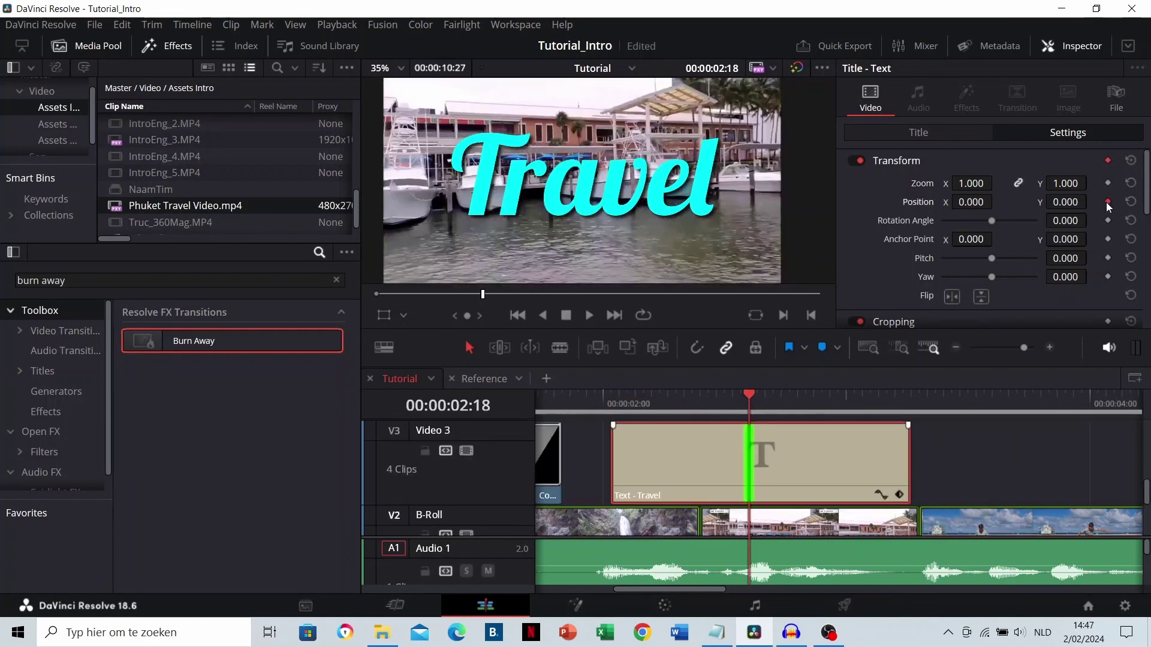
pyautogui.click(688, 401)
pyautogui.press('Right')
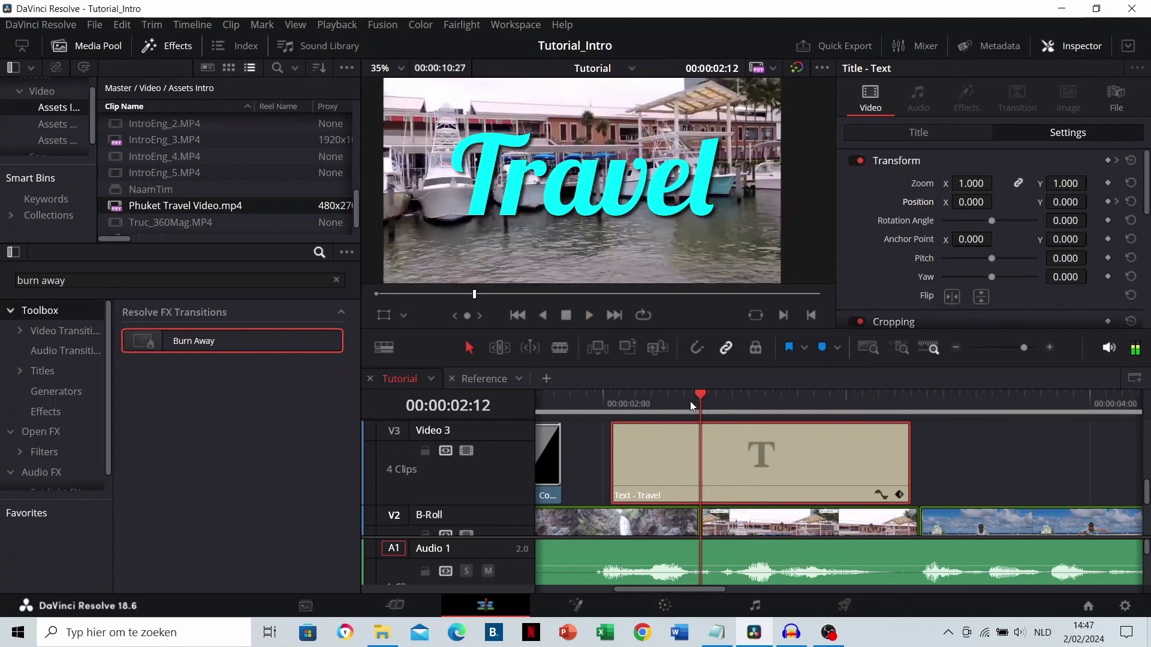
pyautogui.click(692, 401)
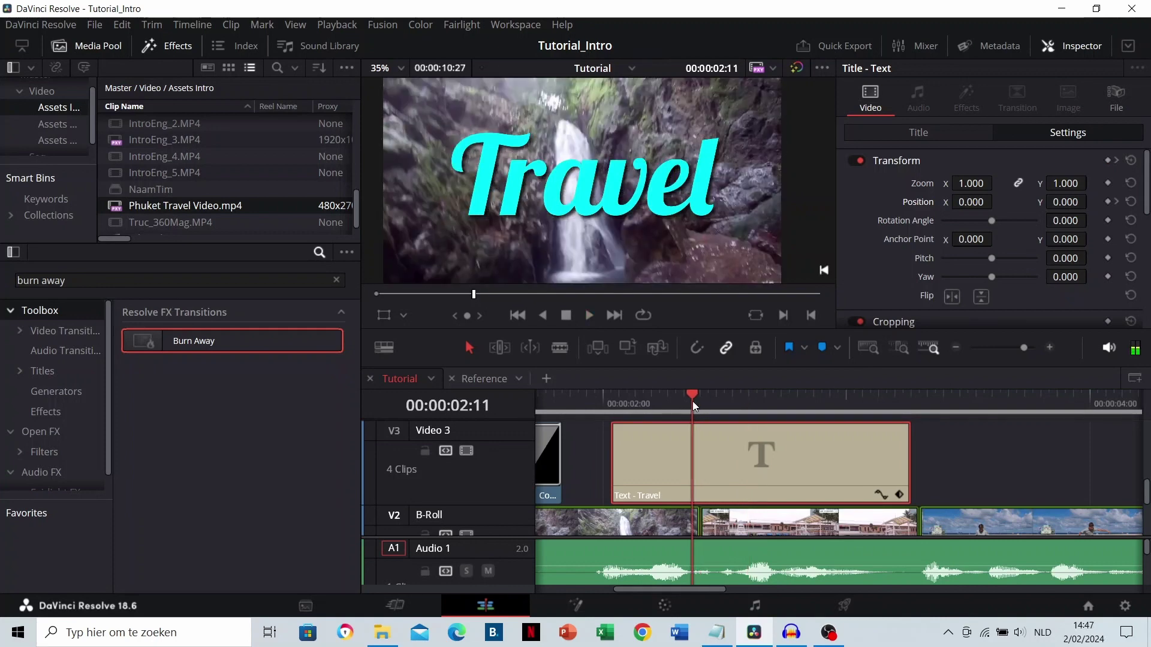
pyautogui.click(1108, 202)
pyautogui.click(899, 495)
pyautogui.scroll(-2, 825, 472)
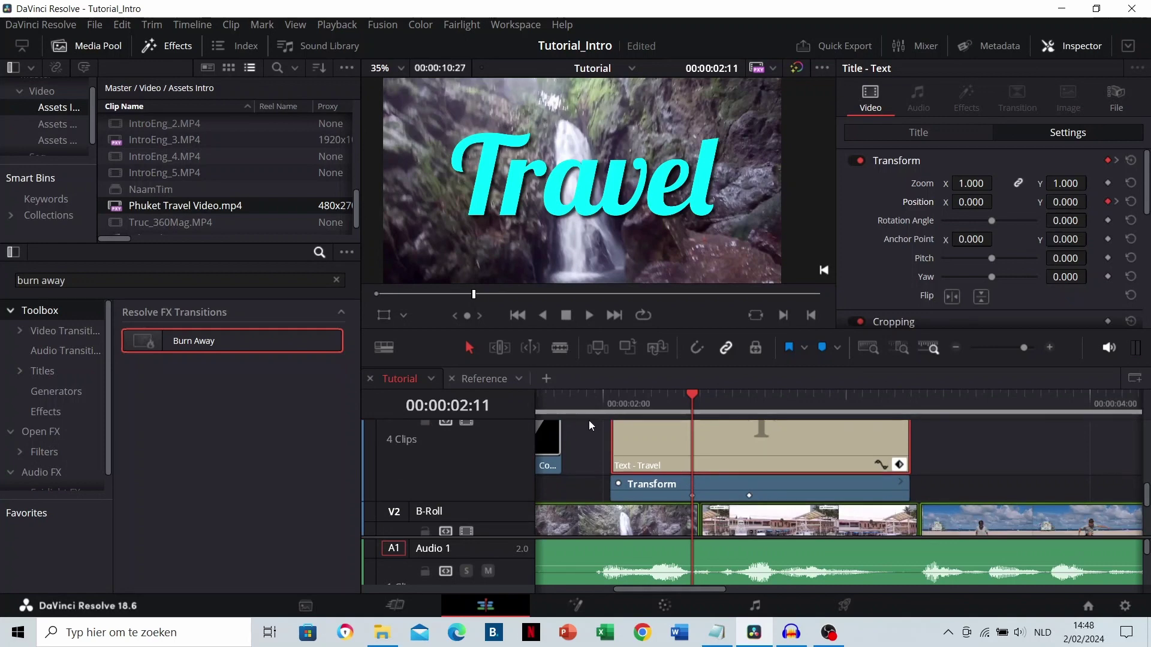
# Keyframe the "Travel" title's Position X to -1693 at 00:00:02:01 and to 1621 at 00:00:03:07
pyautogui.click(613, 401)
pyautogui.press('space')
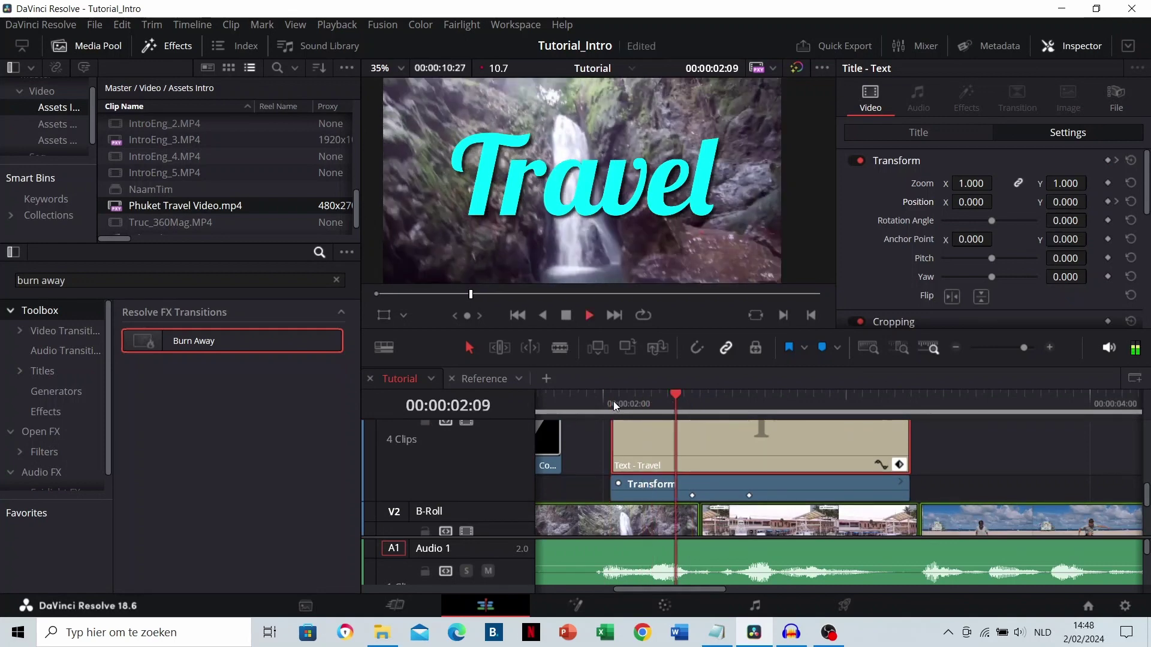
pyautogui.click(613, 401)
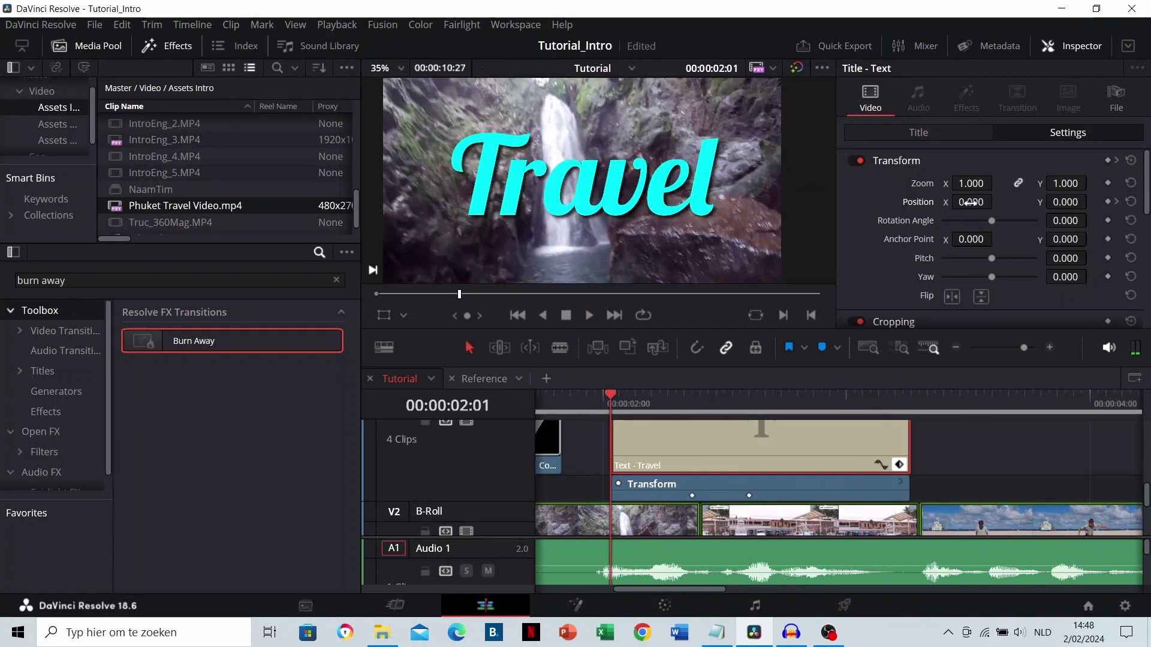
pyautogui.moveTo(970, 203); pyautogui.dragTo(858, 202)
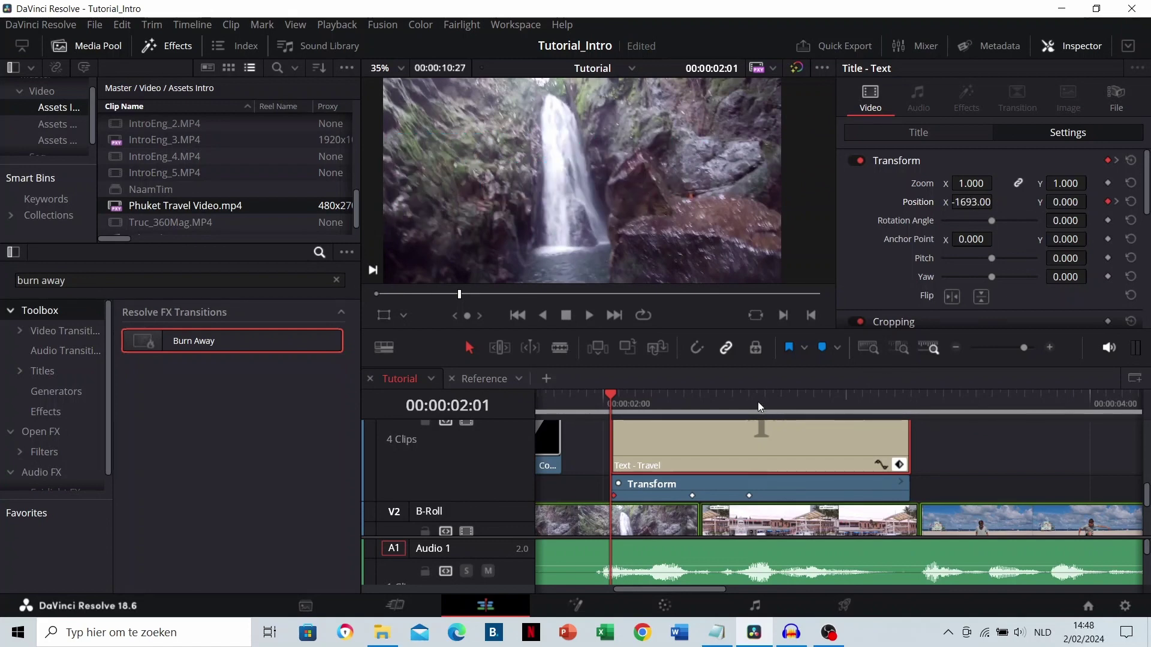
pyautogui.moveTo(760, 407); pyautogui.dragTo(904, 405)
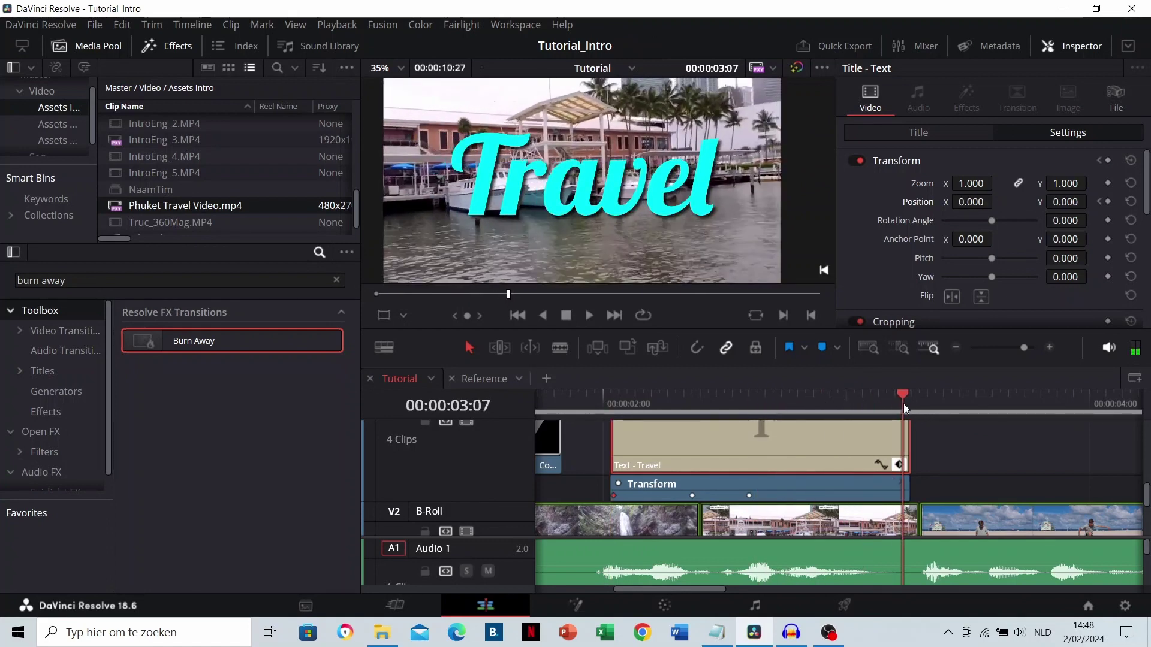
pyautogui.moveTo(959, 201); pyautogui.dragTo(999, 202)
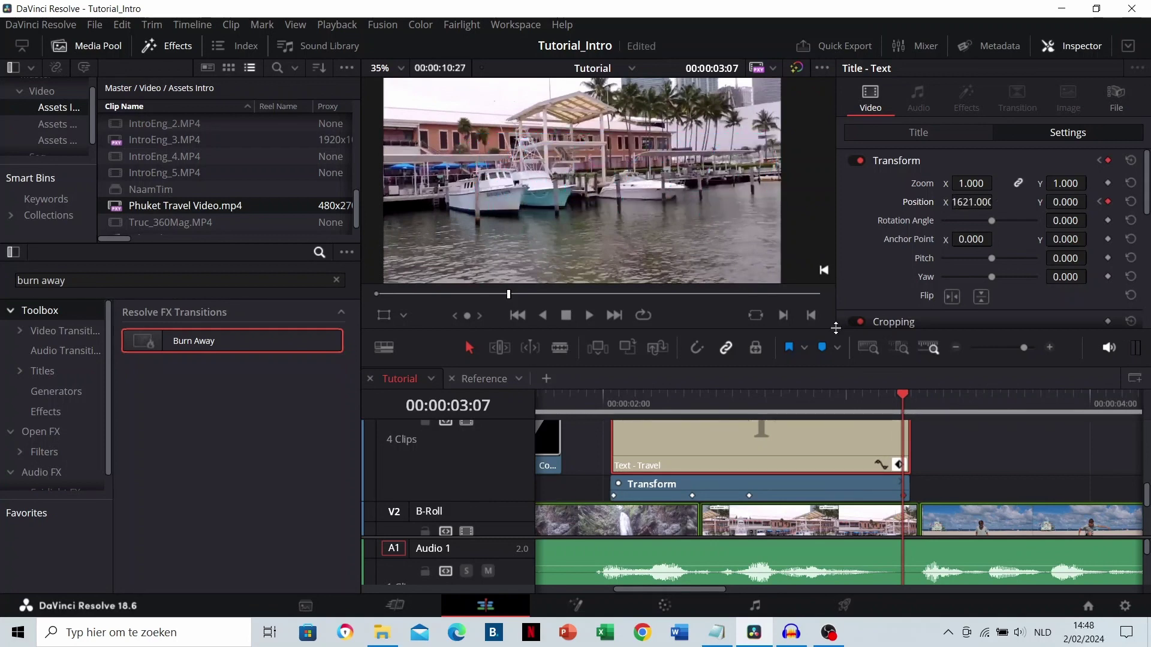
# Play the title's slide and shift its two middle Position keyframes outward to about 00:00:02:08 and 00:00:02:20
pyautogui.click(612, 408)
pyautogui.press('space')
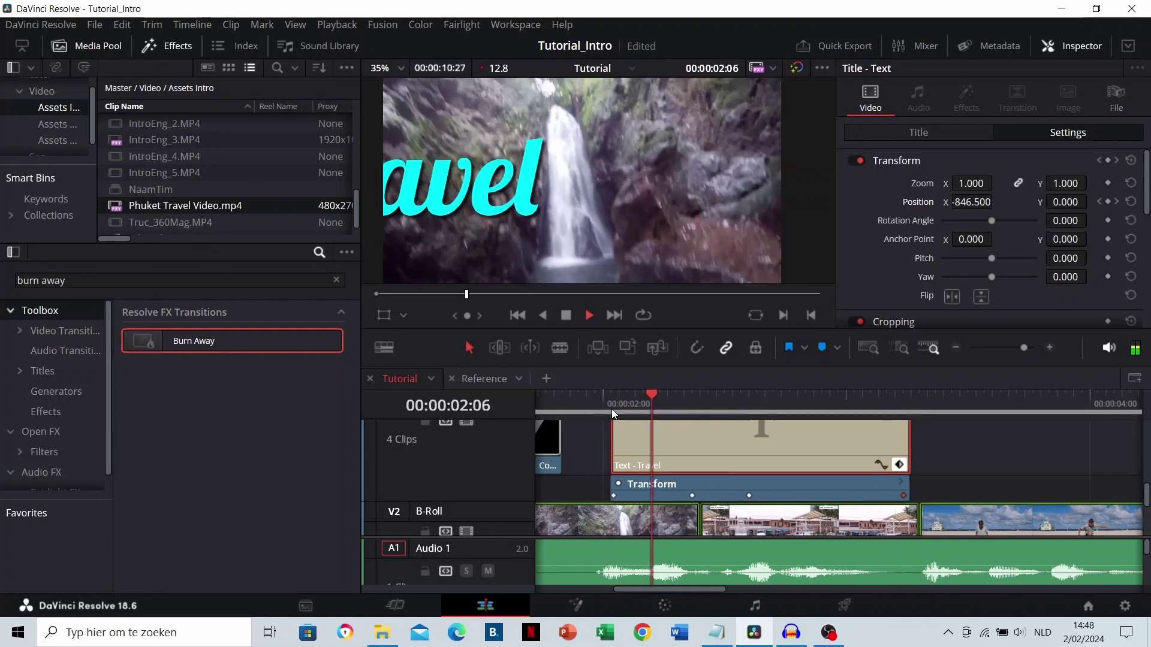
pyautogui.click(611, 409)
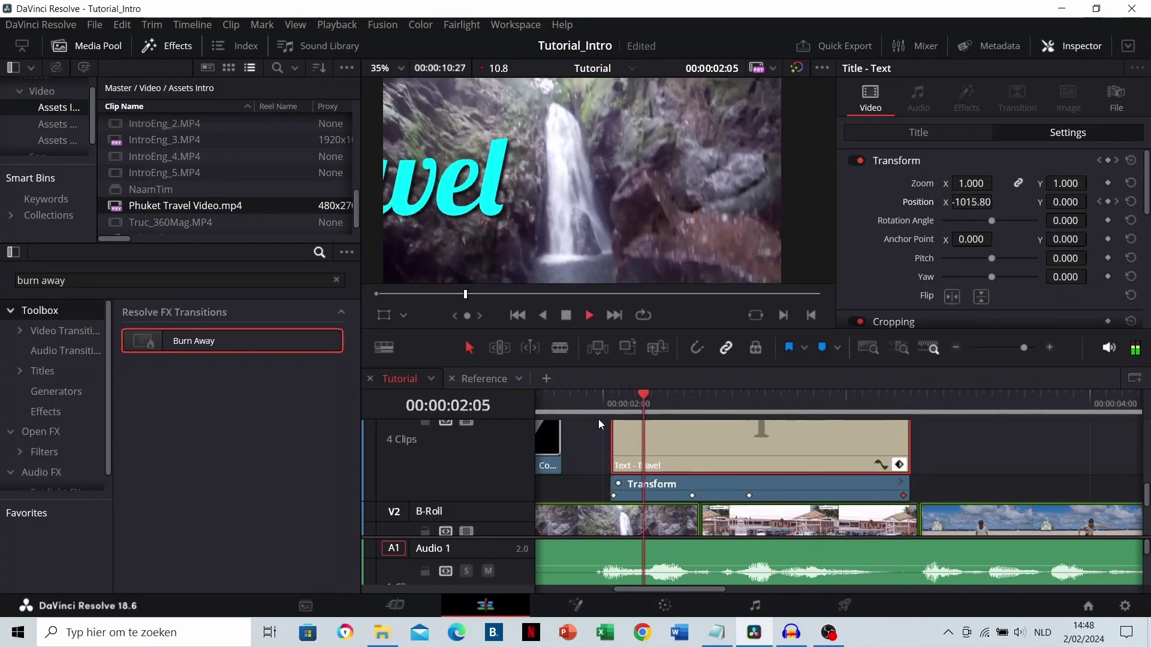
pyautogui.click(697, 403)
pyautogui.press('space')
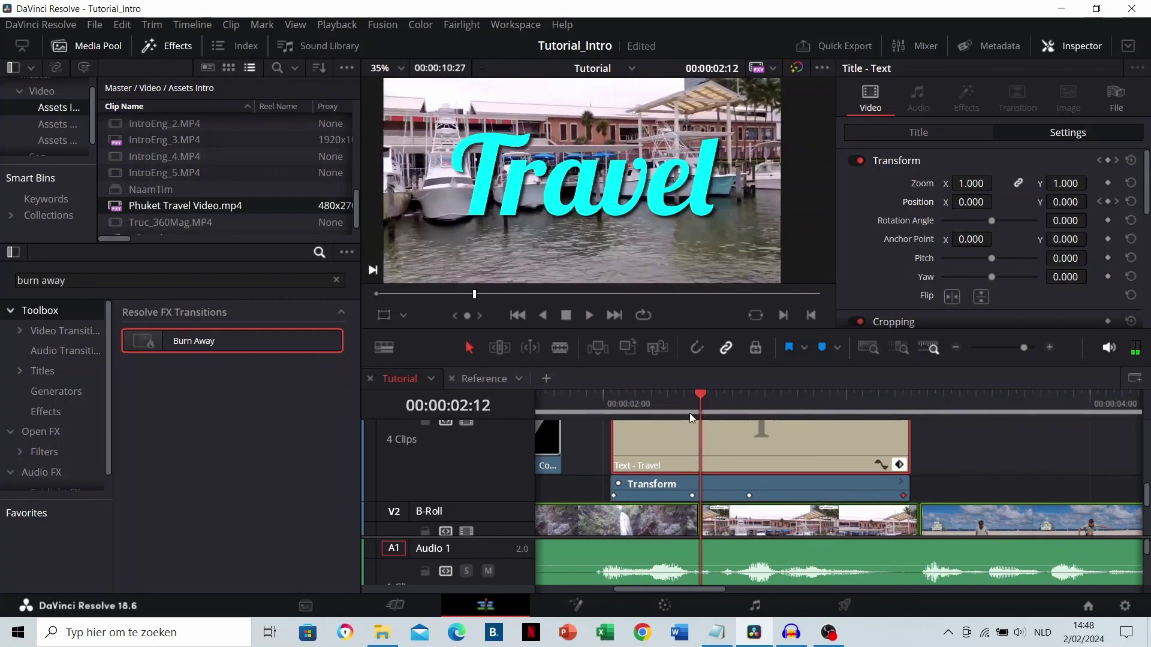
pyautogui.click(689, 412)
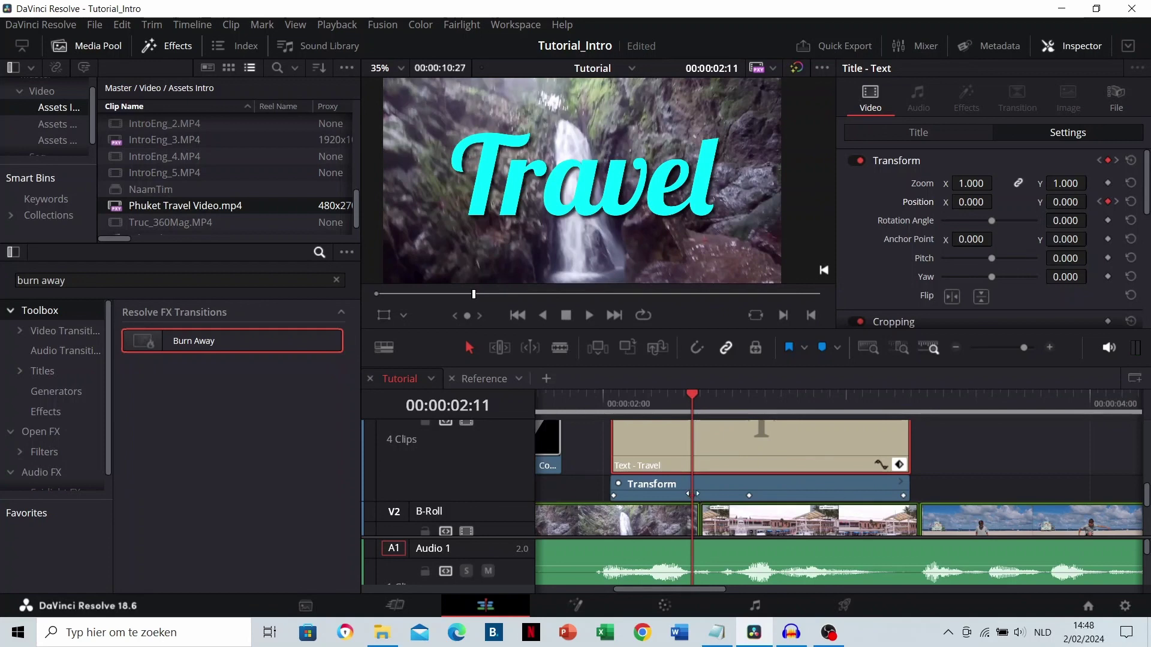
pyautogui.moveTo(688, 495); pyautogui.dragTo(668, 495)
pyautogui.moveTo(748, 495); pyautogui.dragTo(765, 495)
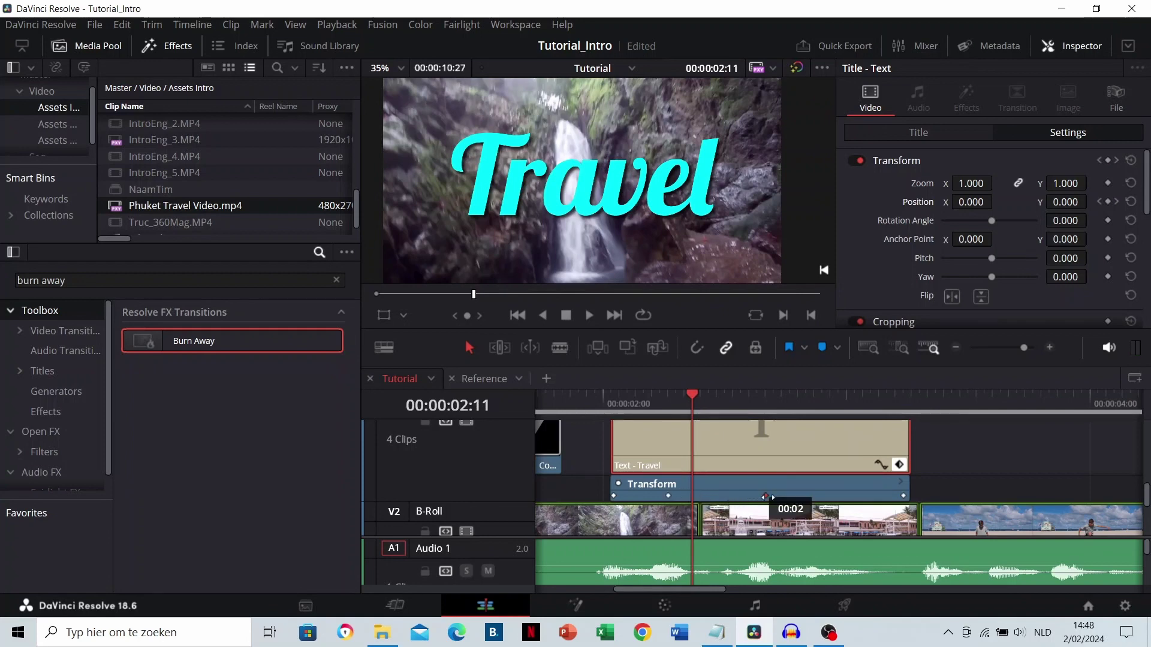
# Play the Tutorial timeline from just before 00:00:02:00 and examine the timing of the "Travel" title's slide
pyautogui.click(587, 401)
pyautogui.press('space')
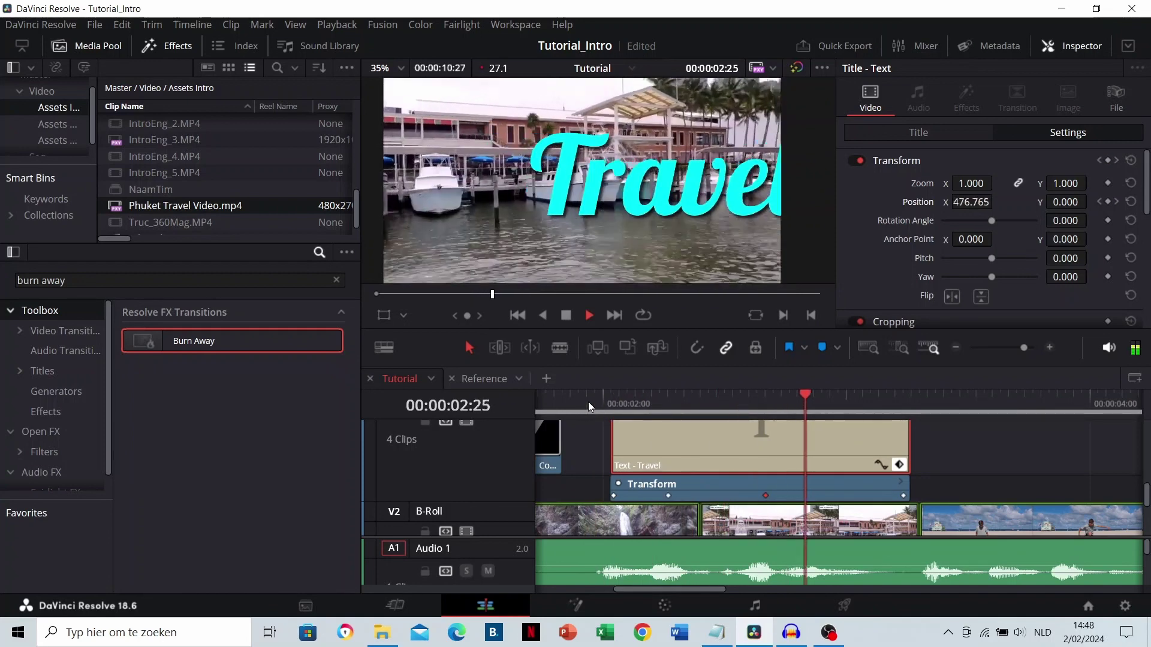
pyautogui.click(579, 400)
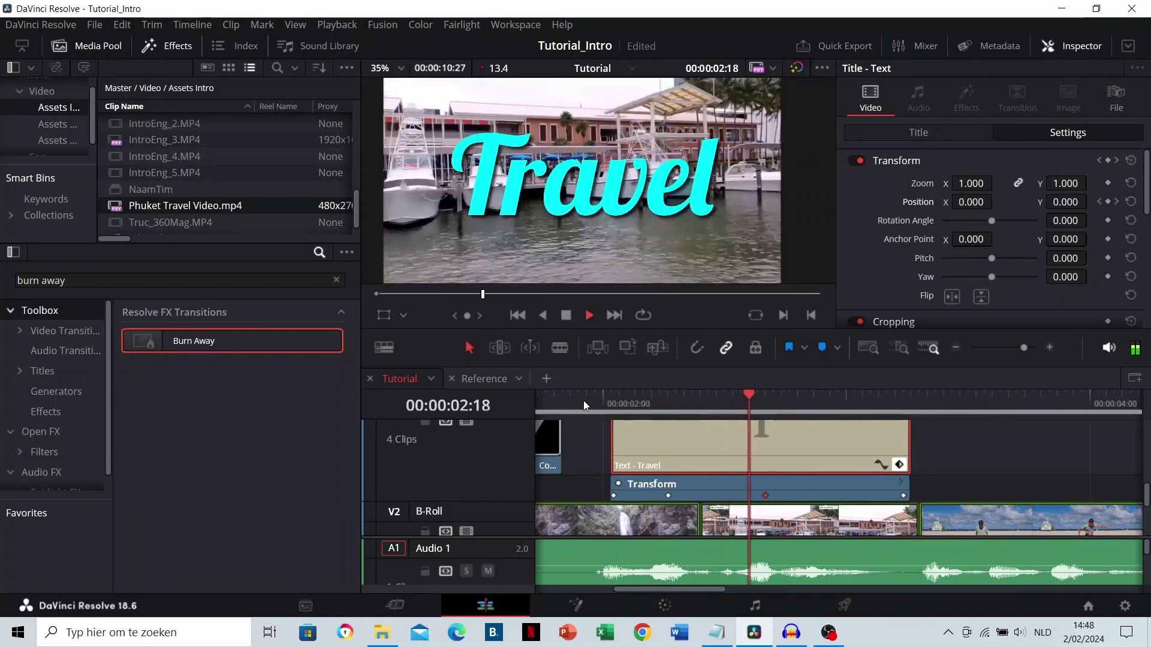
pyautogui.press('space')
pyautogui.click(584, 400)
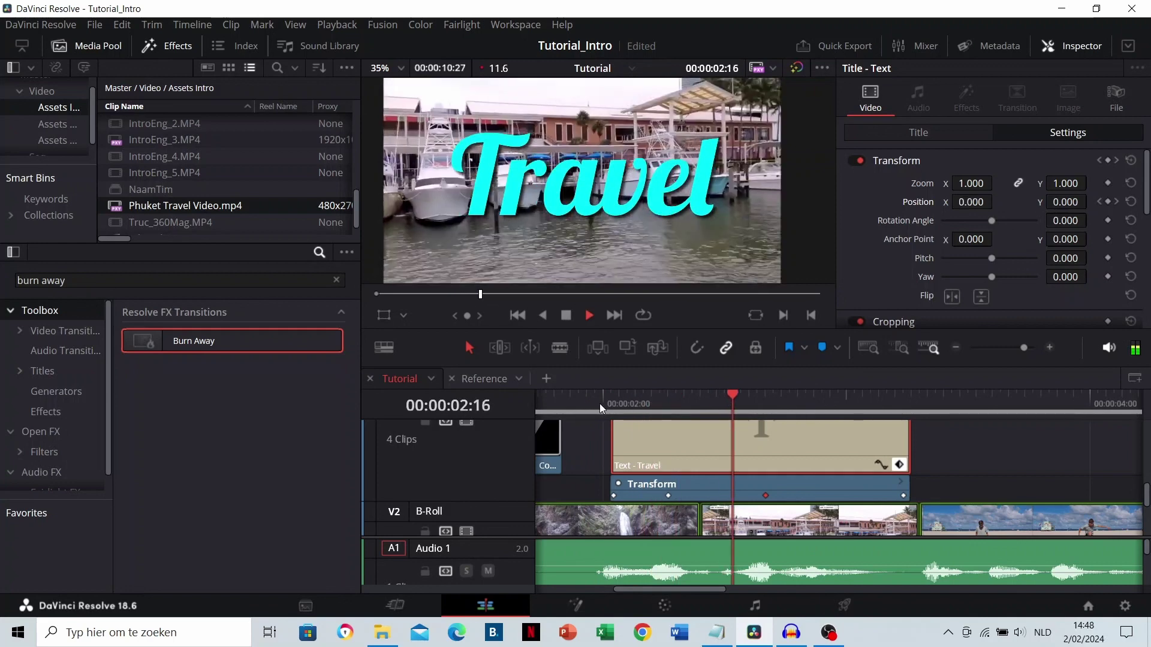
pyautogui.click(717, 405)
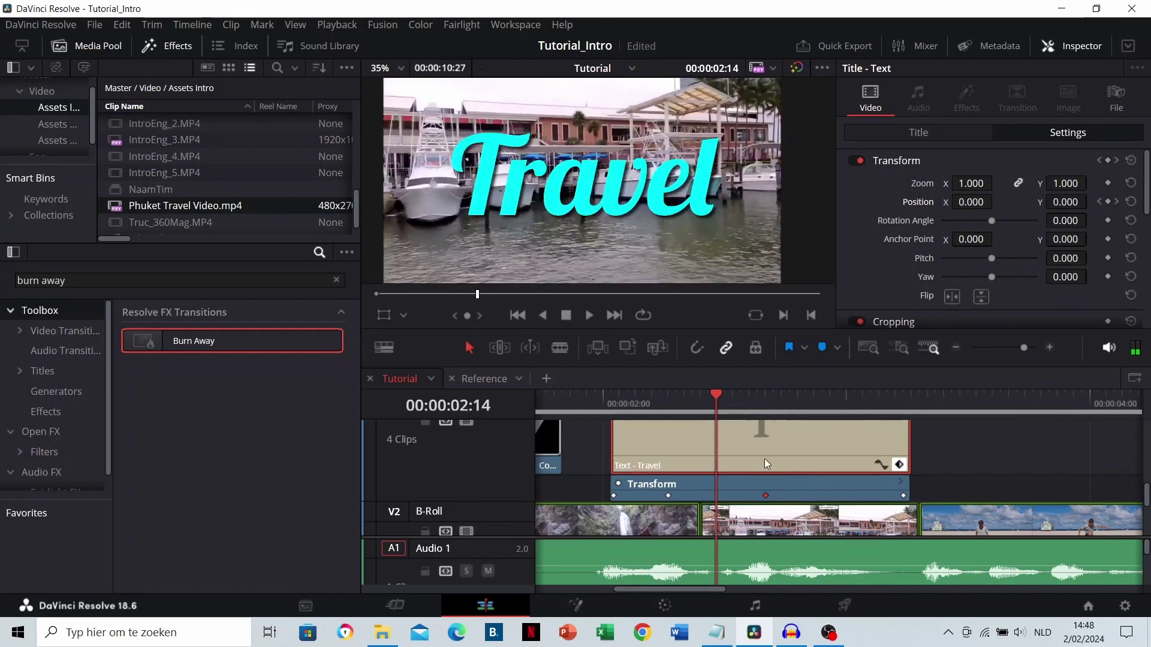
# Play the "Travel" title's slide between its outer keyframes at 00:00:02:01 and 00:00:03:07 and undo the last Position change
pyautogui.click(902, 405)
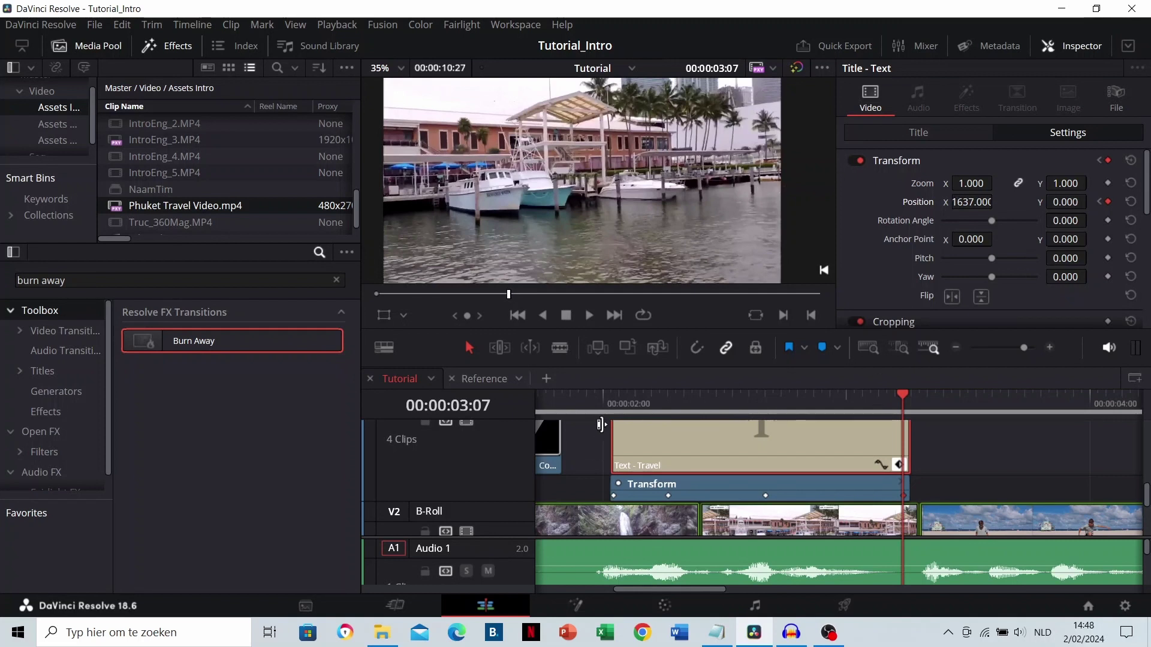
pyautogui.click(613, 409)
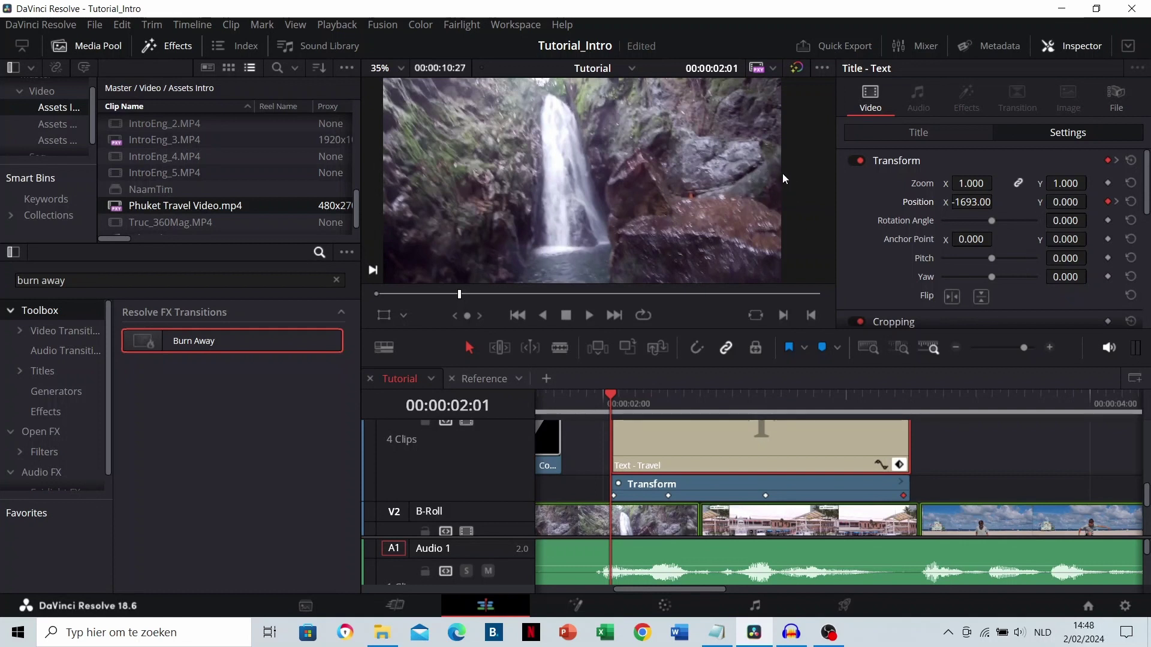
pyautogui.click(618, 391)
pyautogui.press('space')
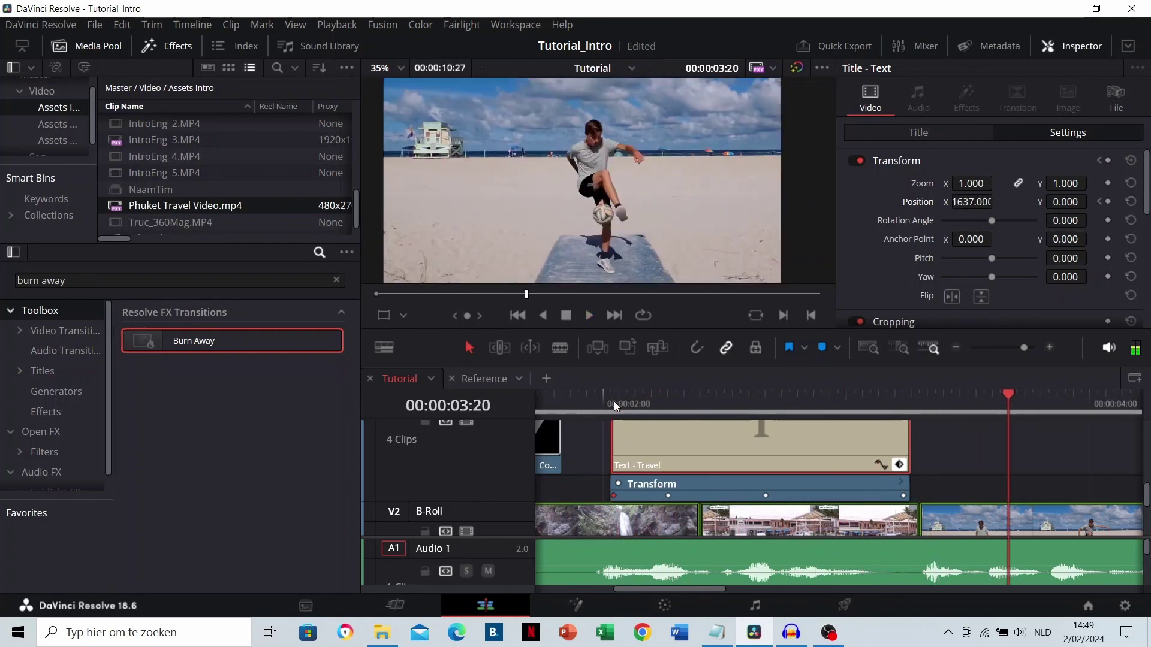
pyautogui.click(614, 401)
pyautogui.hotkey('ctrl', 'z')
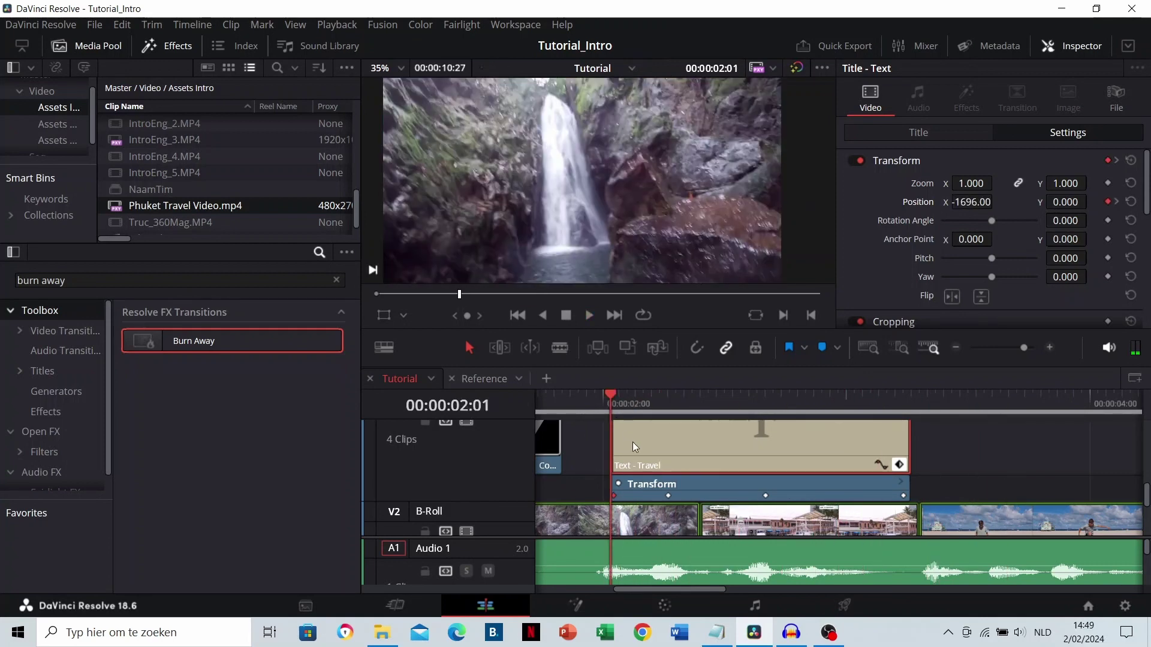
# Set the "Travel" title's early Position keyframe to Ease Out and hide the title's keyframe track
pyautogui.scroll(3, 671, 455)
pyautogui.rightClick(666, 462)
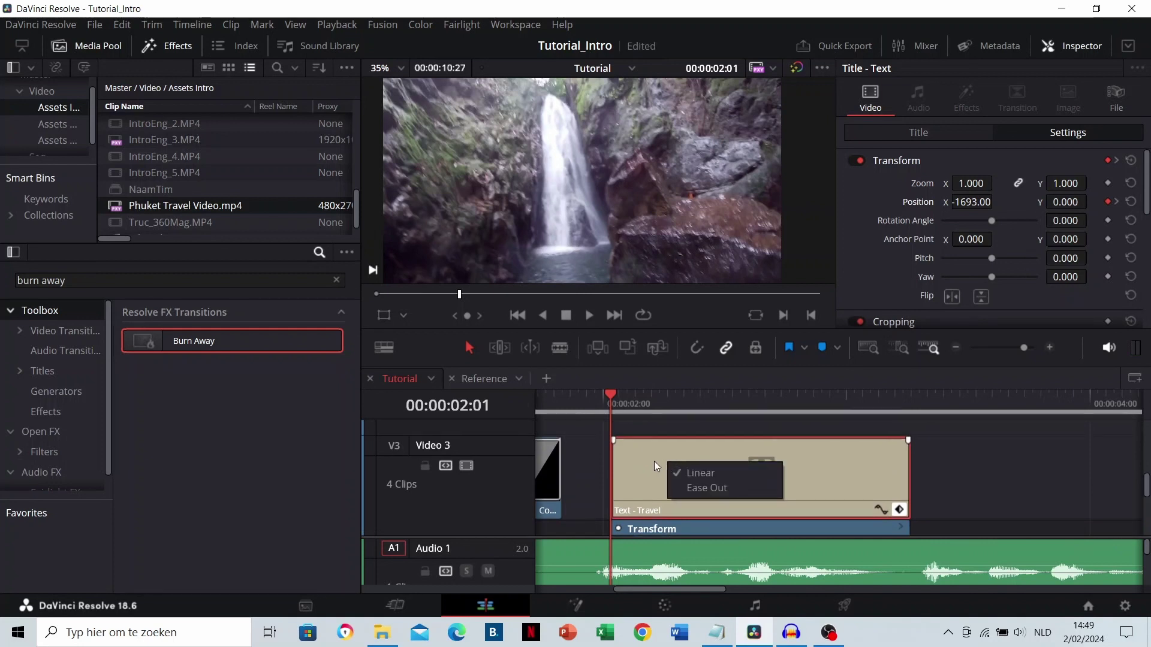
pyautogui.click(707, 487)
pyautogui.click(892, 510)
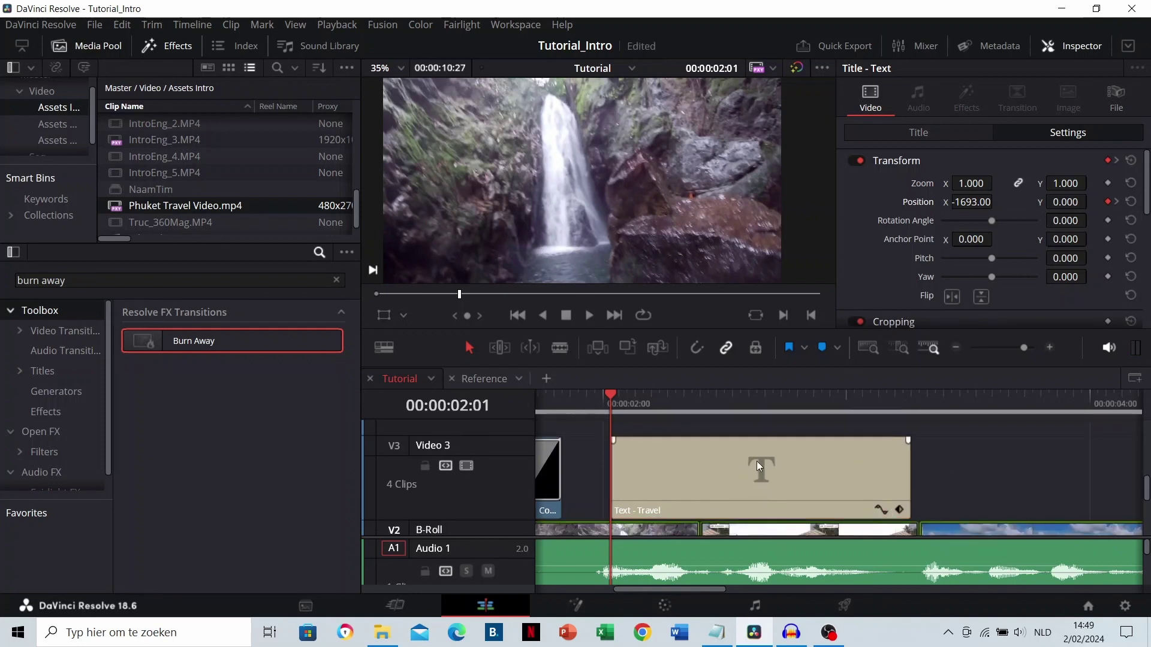
# Convert the "Travel" title on Video 3 into a compound clip with the default name
pyautogui.rightClick(693, 466)
pyautogui.click(747, 280)
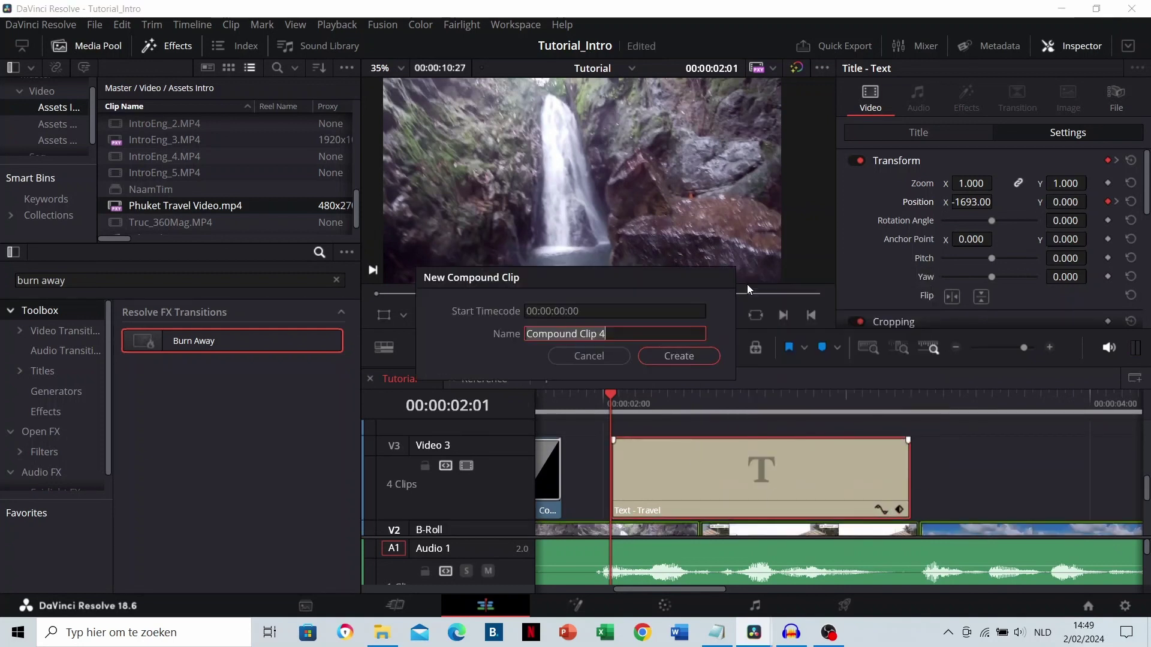
pyautogui.click(670, 355)
# Find the Camera Shake effect in Open FX and apply it to the "Travel" compound clip
pyautogui.click(692, 405)
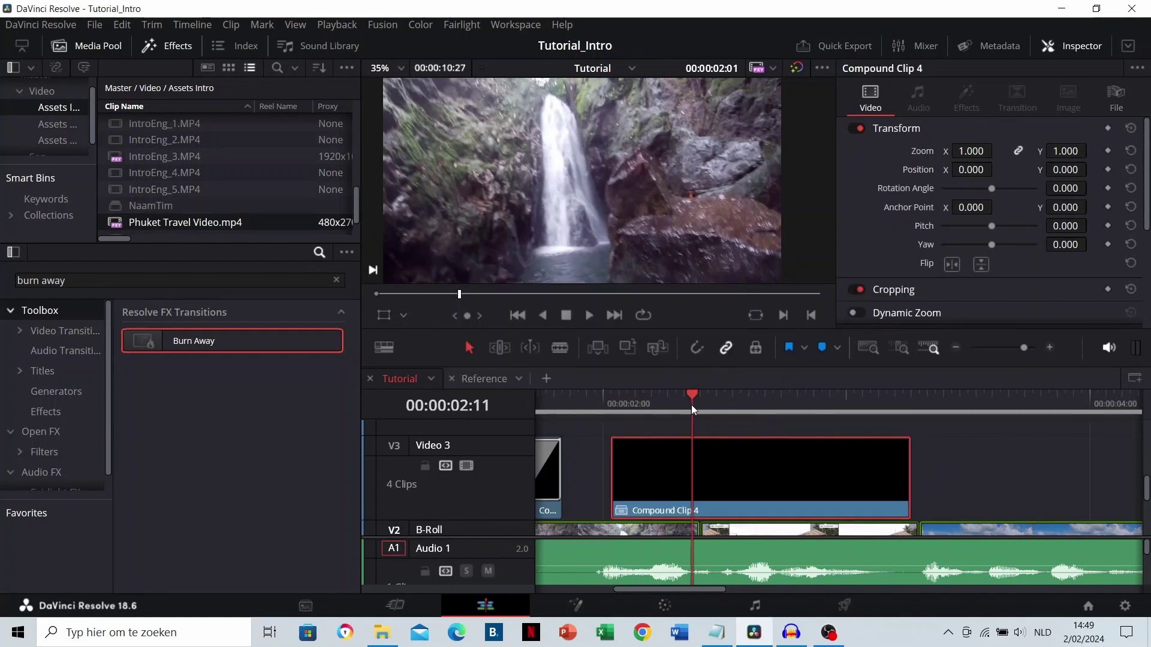
pyautogui.click(41, 432)
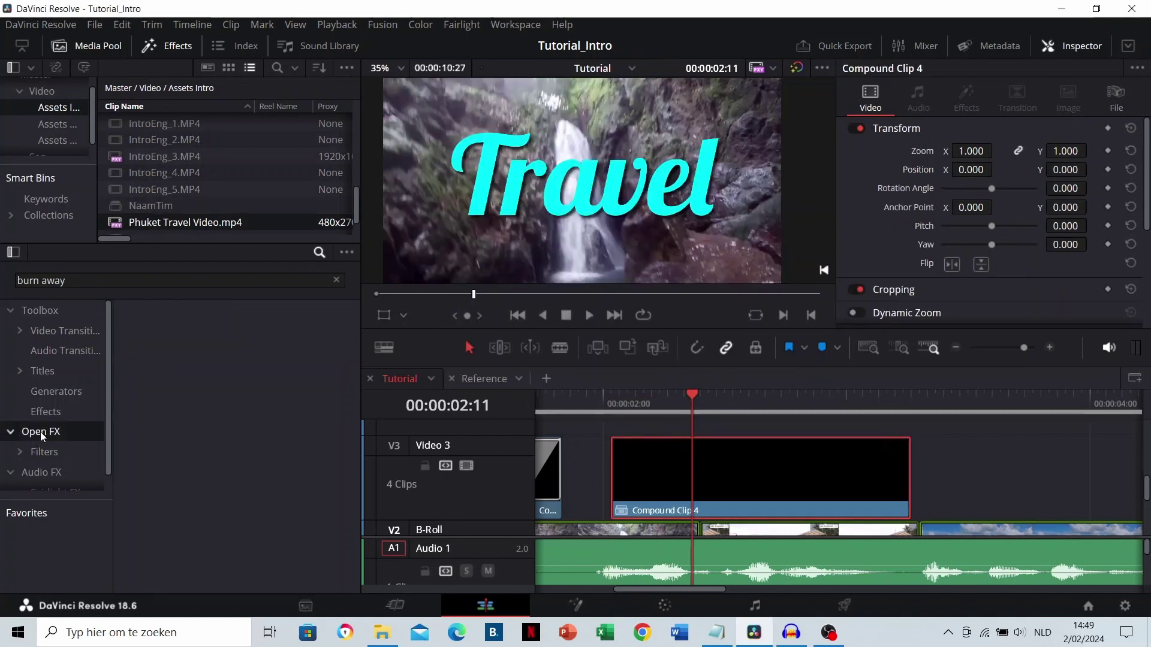
pyautogui.click(153, 274)
pyautogui.hotkey('ctrl', 'a')
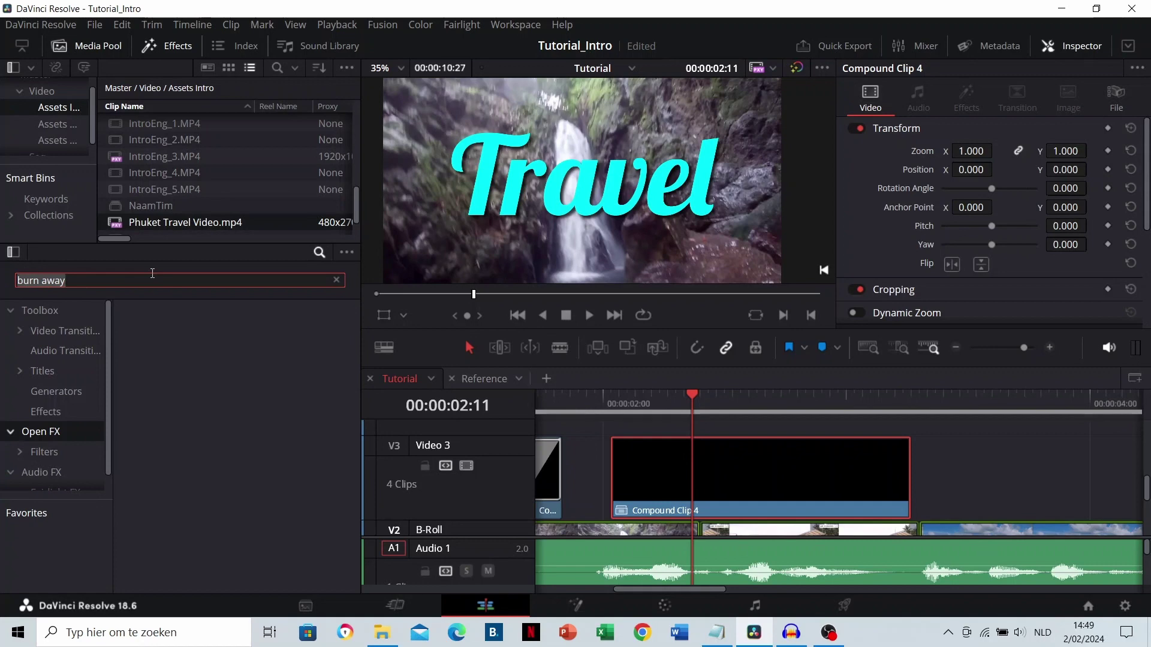
pyautogui.write('camera shake')
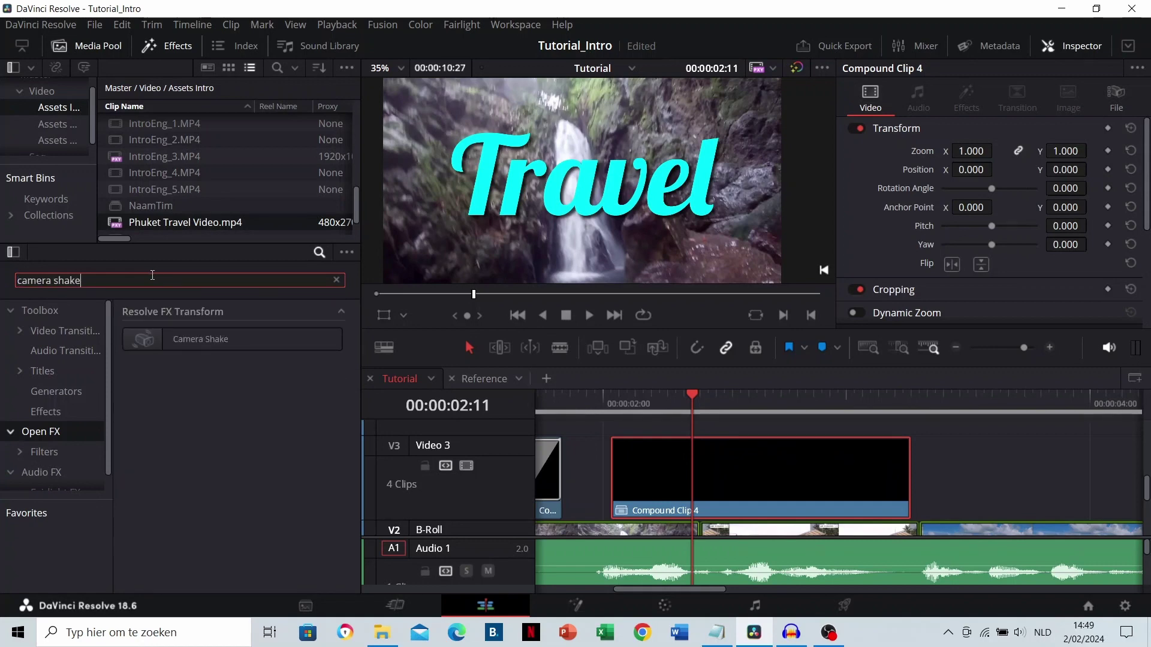
pyautogui.moveTo(193, 339); pyautogui.dragTo(668, 484)
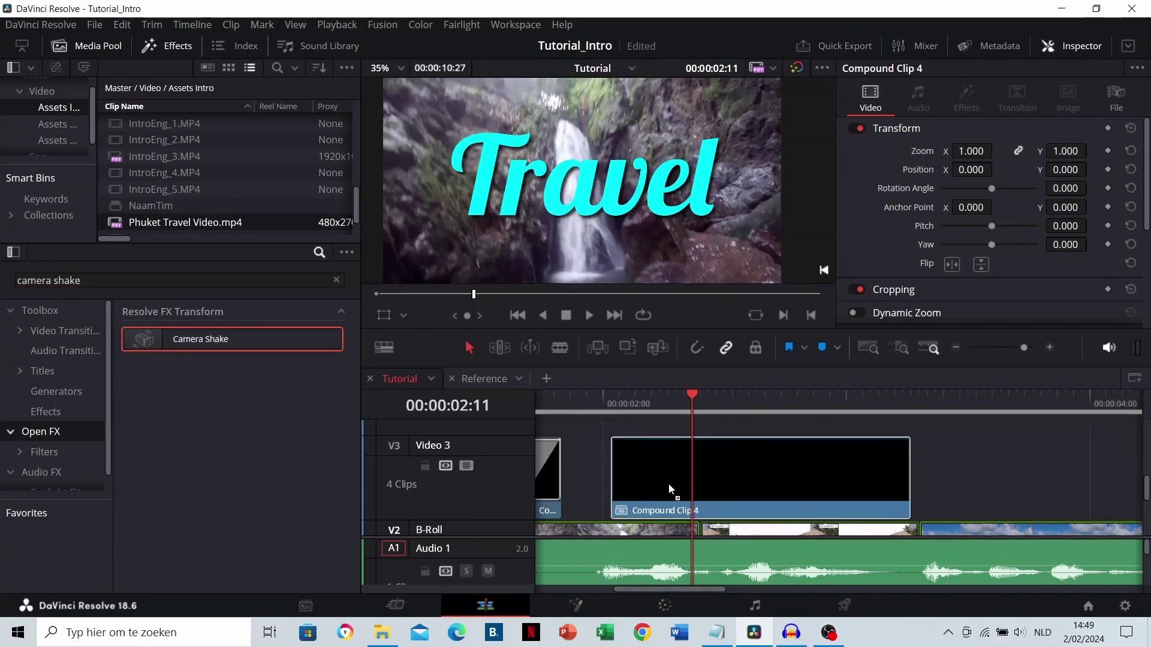
# Play the Tutorial timeline from just before 00:00:02:00 and examine the Camera Shake on the "Travel" clip
pyautogui.click(593, 410)
pyautogui.press('space')
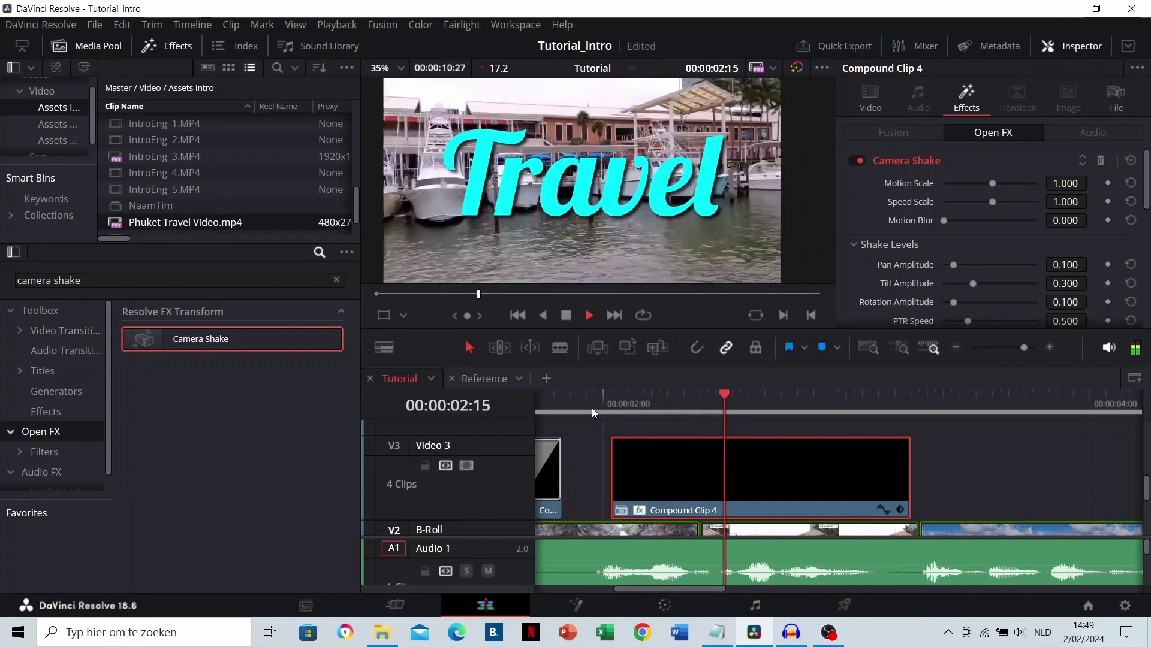
pyautogui.click(588, 400)
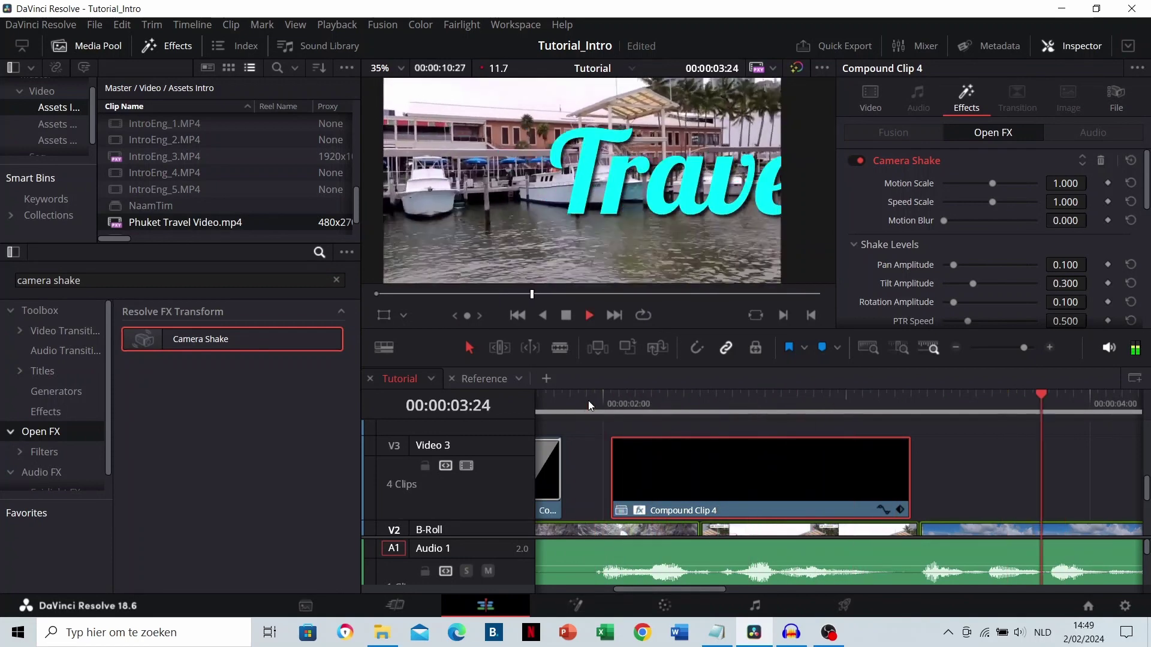
pyautogui.press('space')
pyautogui.scroll(-3, 713, 422)
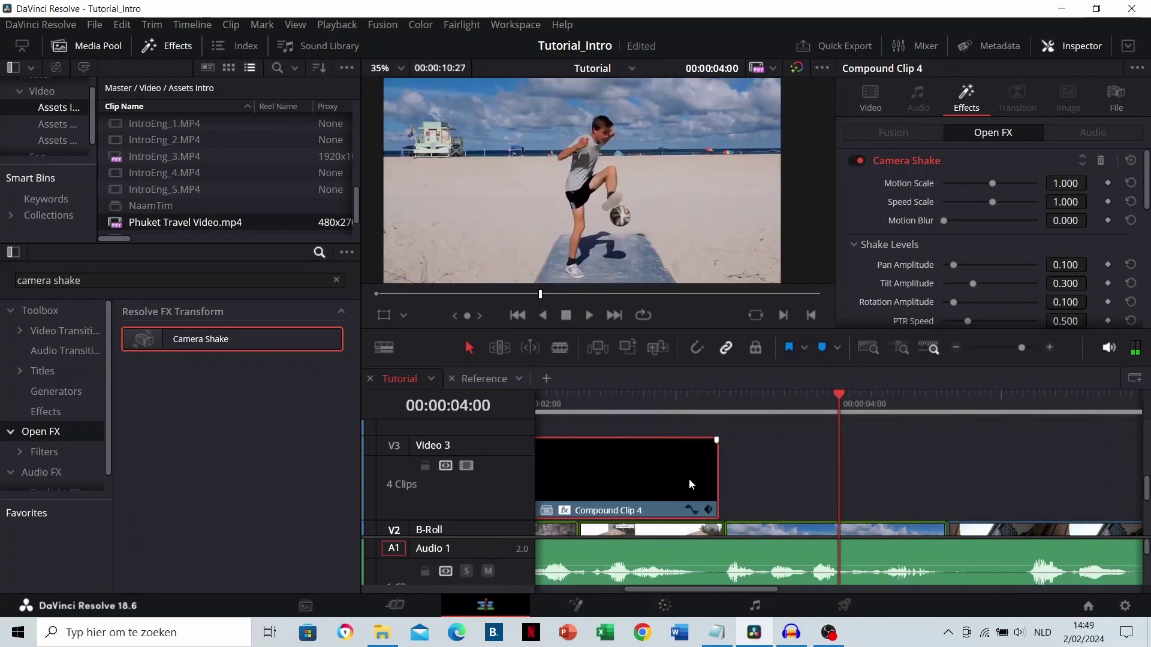
pyautogui.click(636, 412)
pyautogui.press('space')
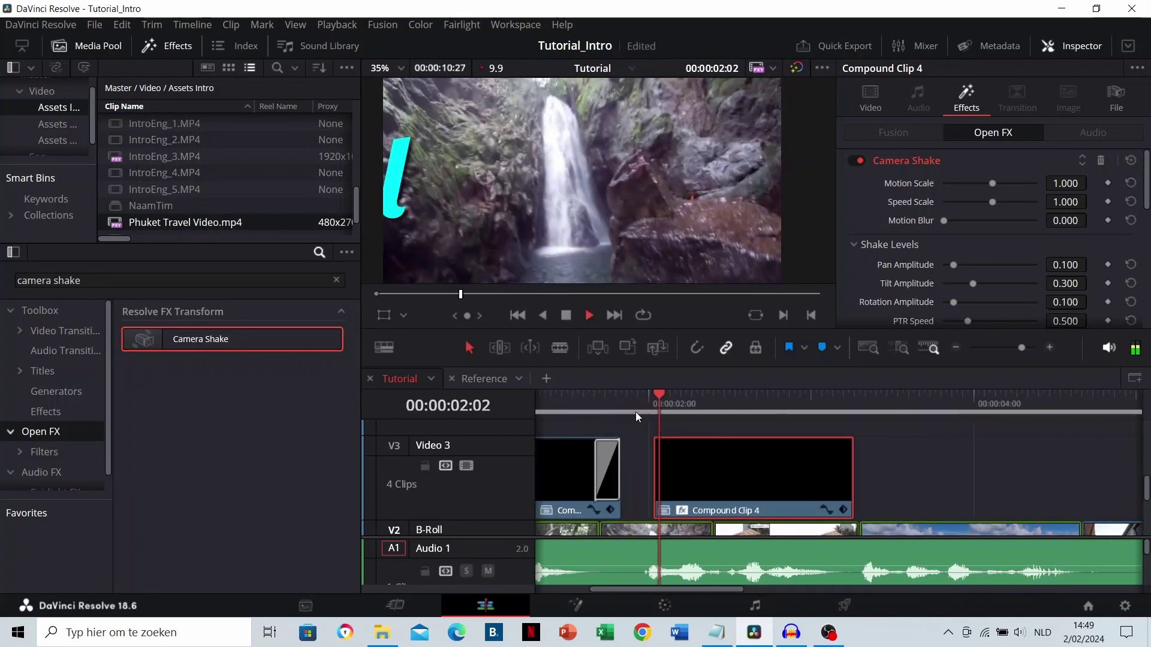
pyautogui.press('space')
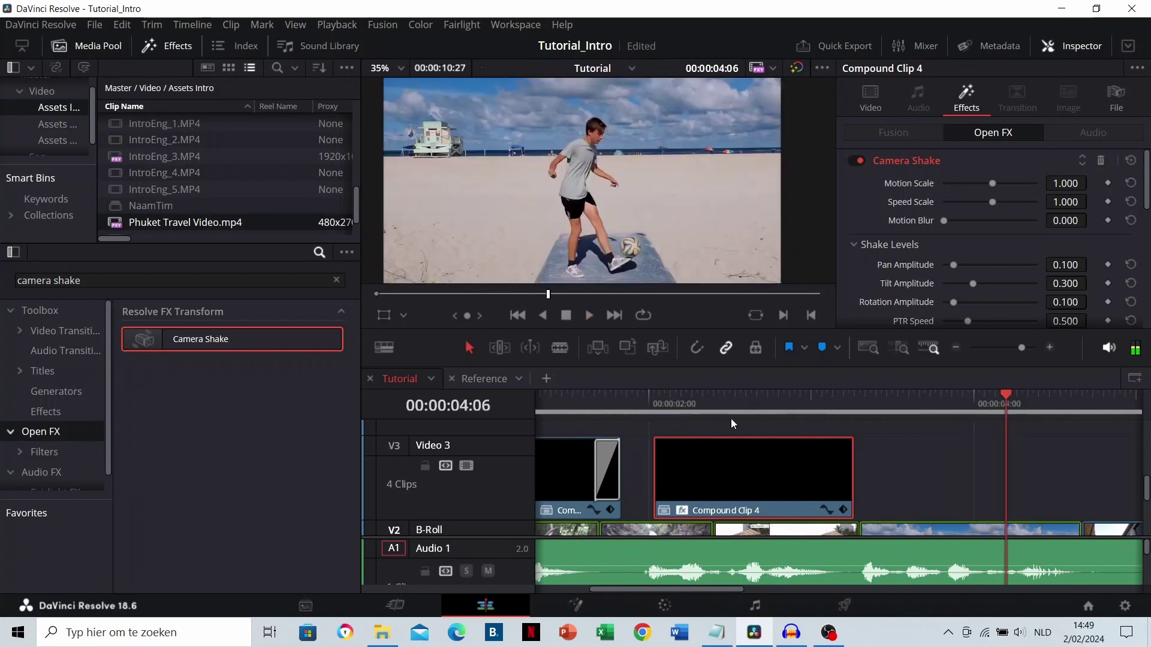
# Replay the voice track around the end of the "Travel" clip and examine where the next spoken words start
pyautogui.click(833, 399)
pyautogui.press('space')
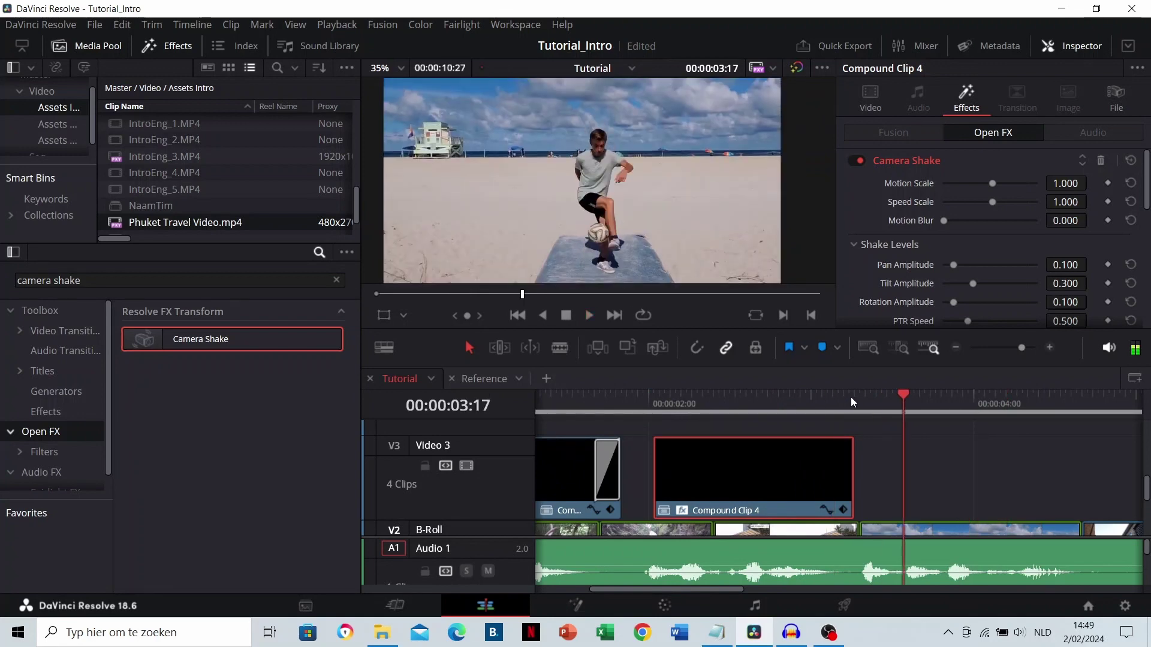
pyautogui.click(851, 396)
pyautogui.press('space')
pyautogui.click(854, 397)
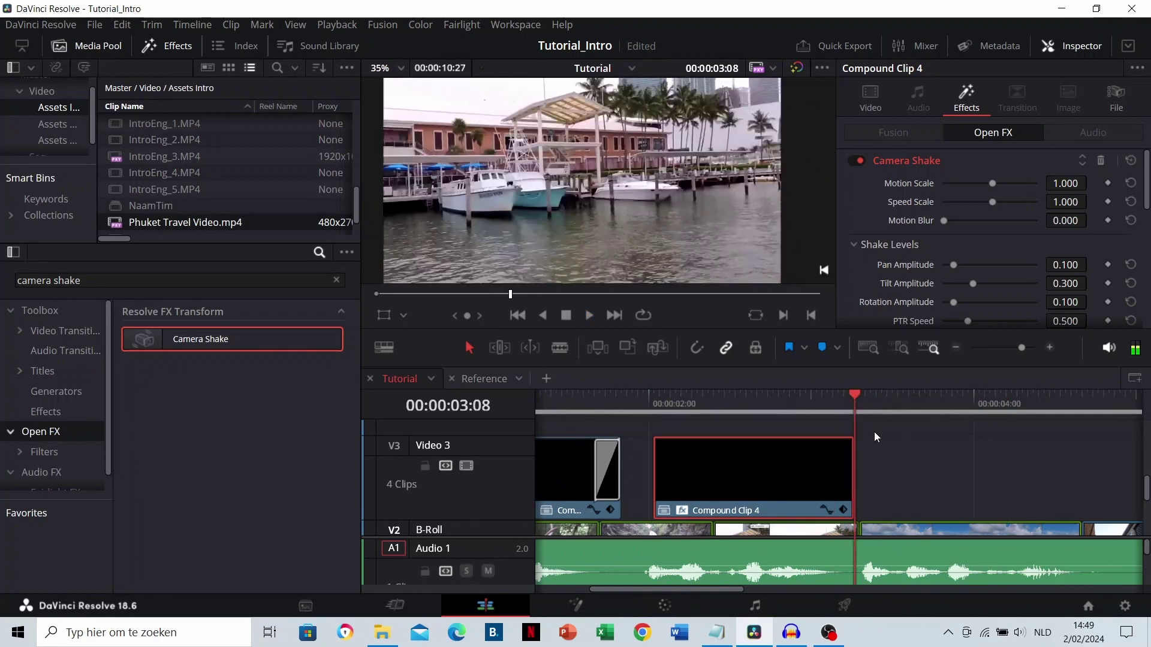
pyautogui.scroll(-1, 756, 474)
pyautogui.hscroll(2, 756, 474)
pyautogui.click(638, 404)
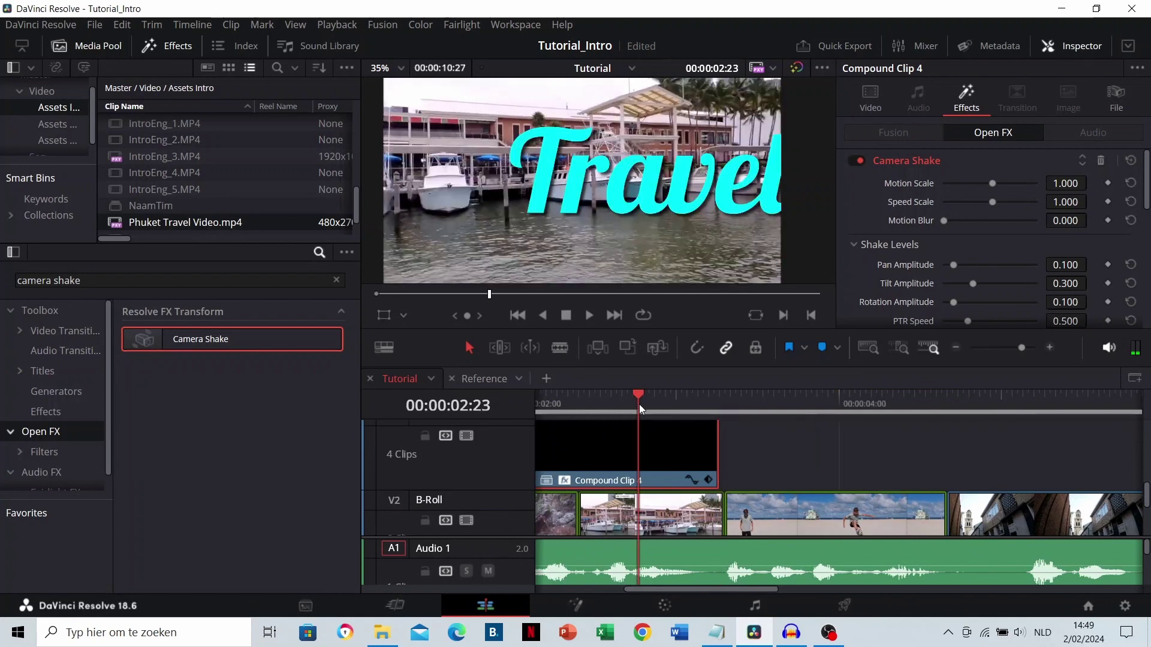
pyautogui.click(629, 405)
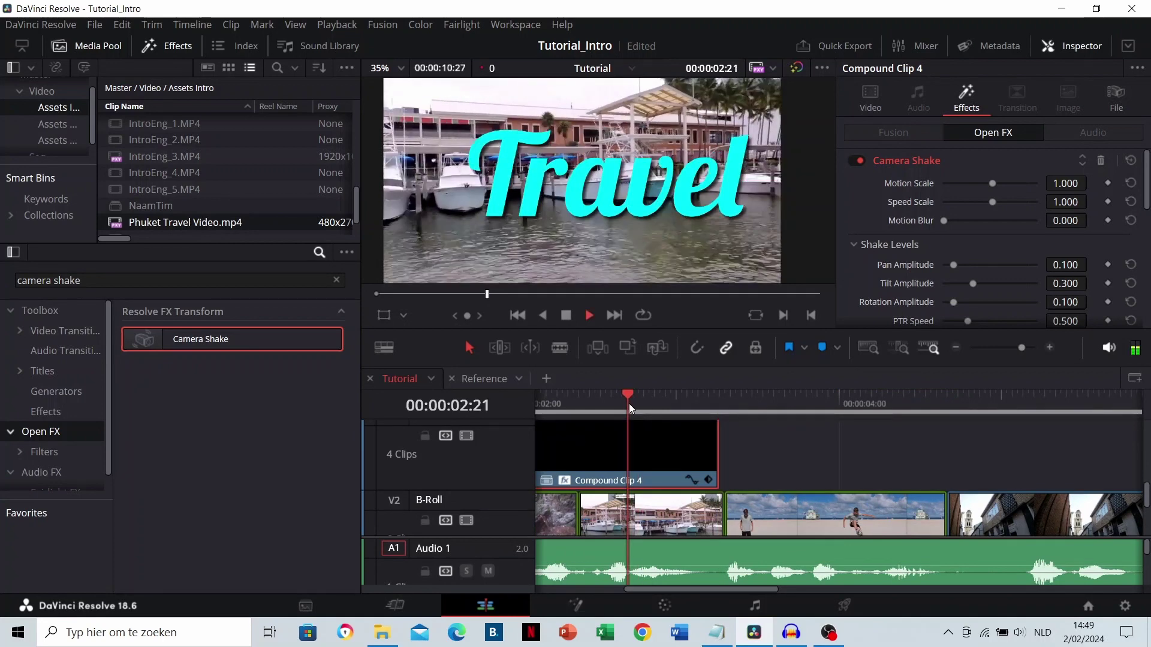
pyautogui.press('space')
pyautogui.click(704, 404)
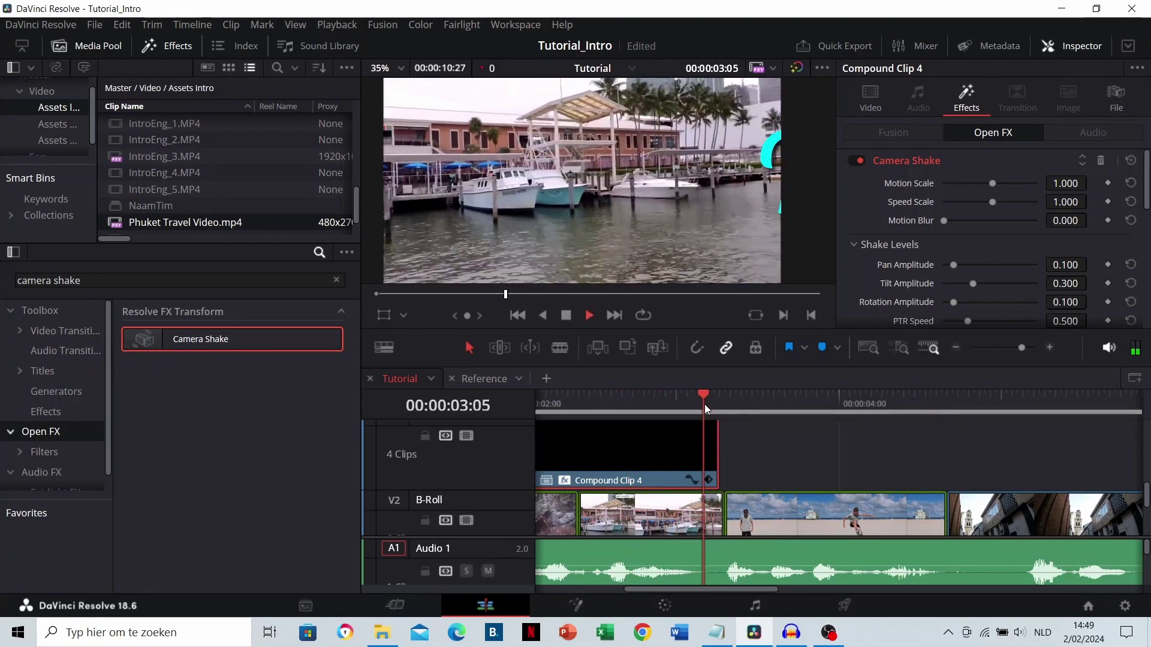
pyautogui.press('space')
pyautogui.click(718, 403)
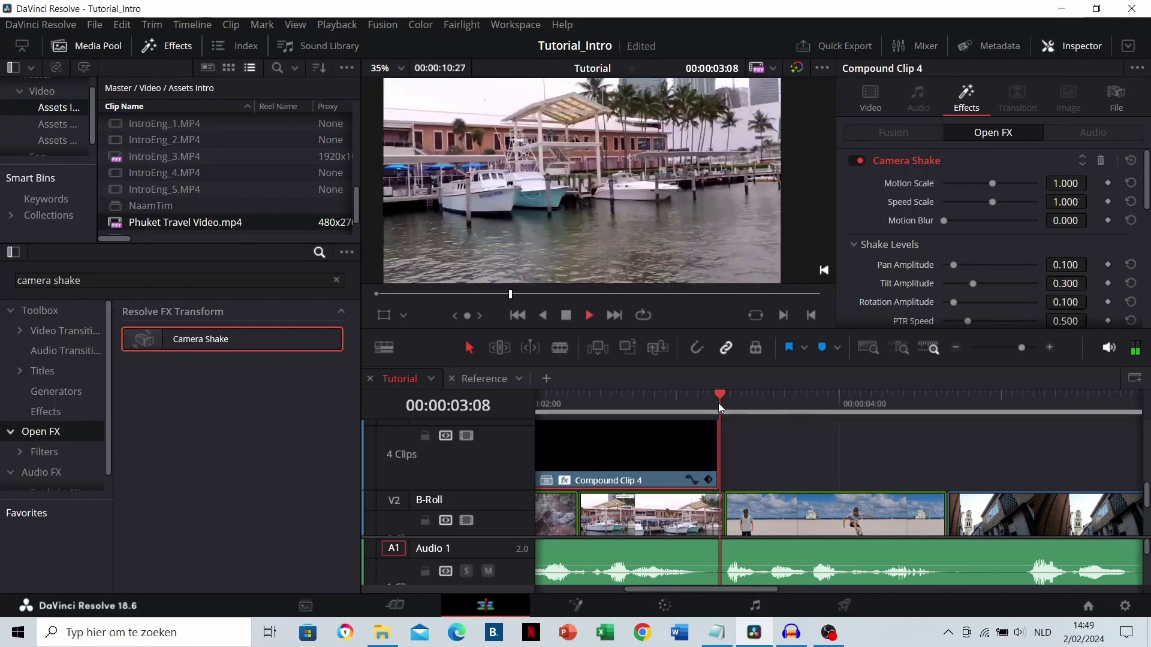
pyautogui.press('space')
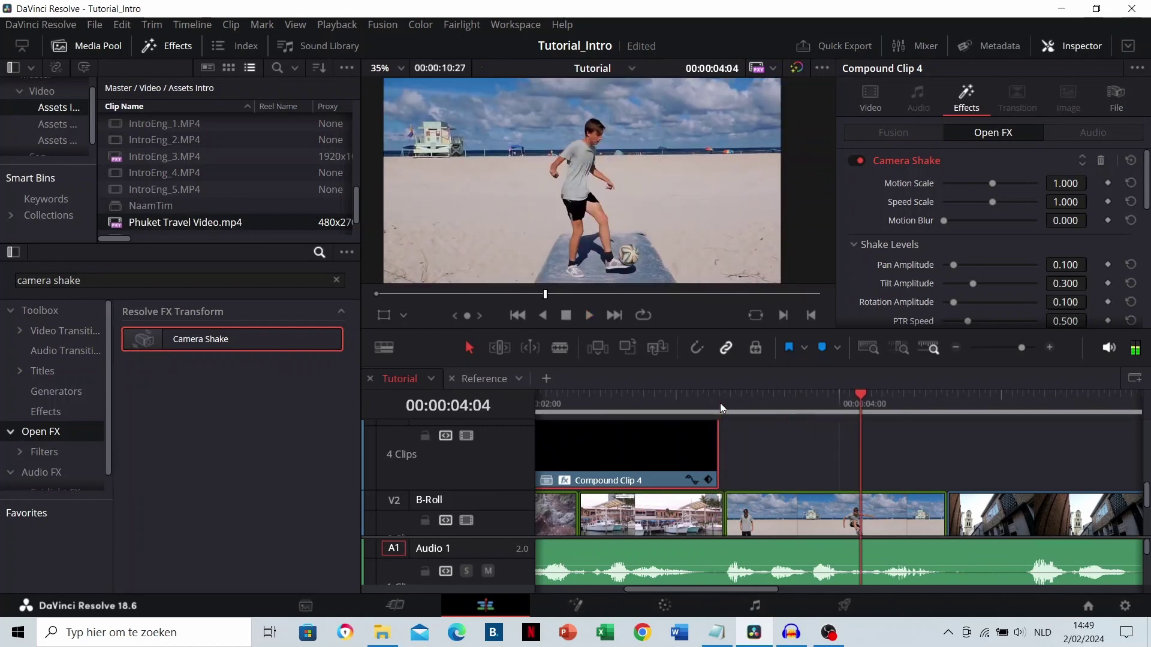
pyautogui.click(720, 402)
pyautogui.press('space')
pyautogui.click(691, 404)
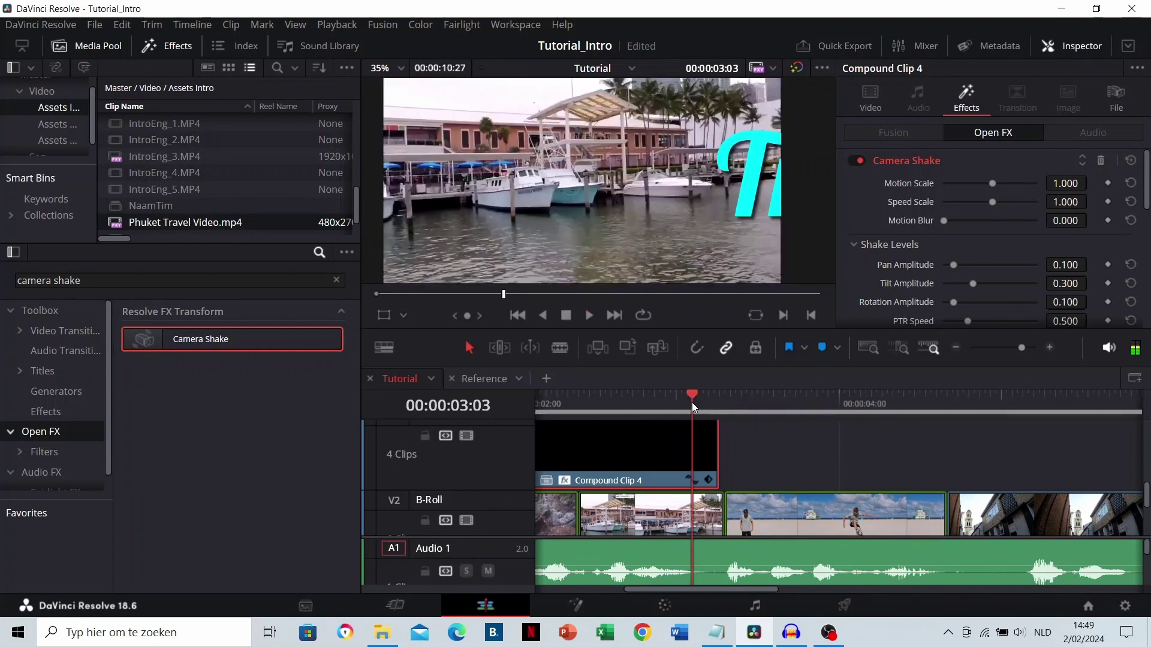
pyautogui.moveTo(691, 402); pyautogui.dragTo(703, 401)
# Try duplicating the "Hi!" title on Video 3 to about 00:00:03:26, over the football clip
pyautogui.scroll(1, 779, 446)
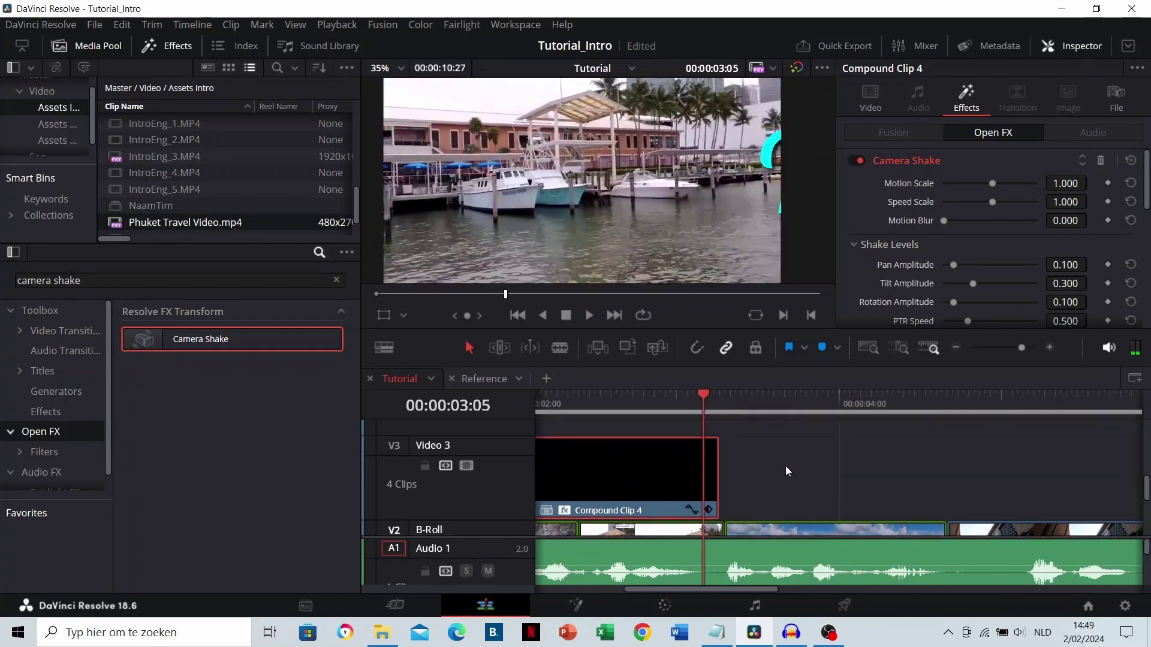
pyautogui.scroll(-2, 785, 466)
pyautogui.hscroll(1, 785, 466)
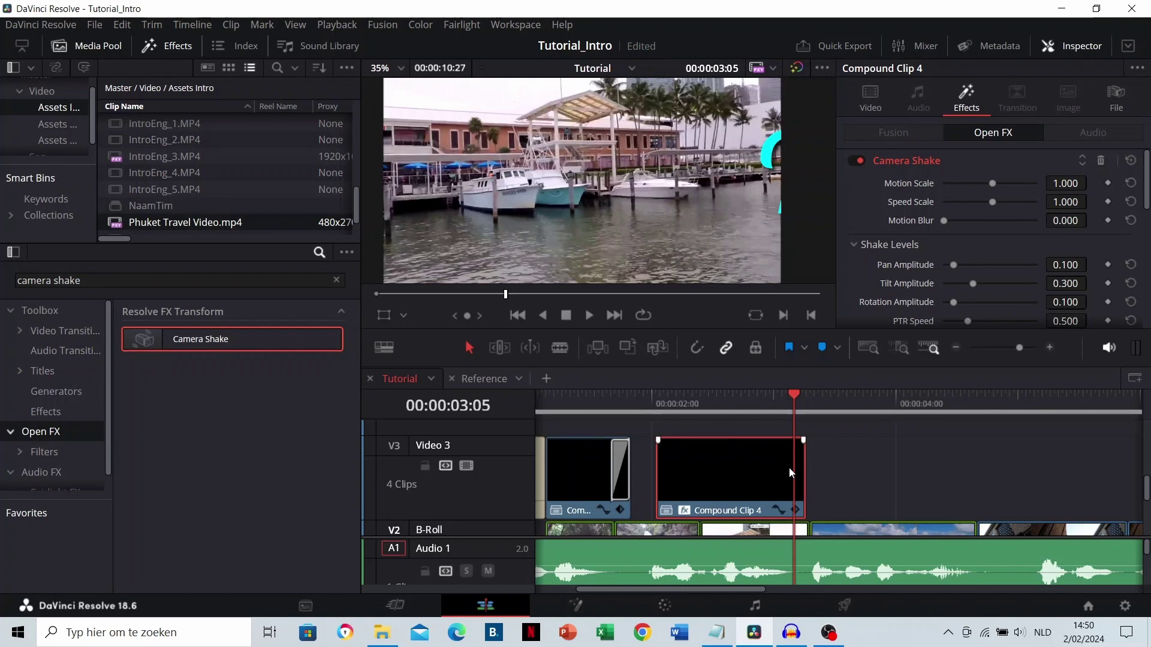
pyautogui.scroll(-2, 788, 467)
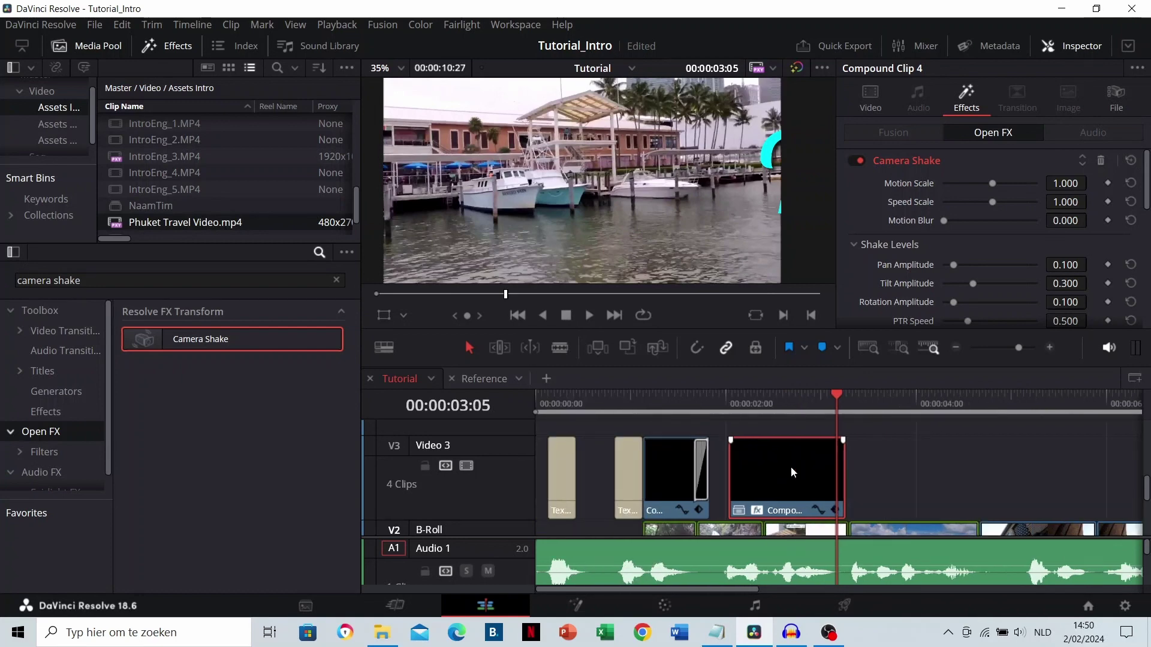
pyautogui.click(757, 412)
pyautogui.scroll(-3, 772, 448)
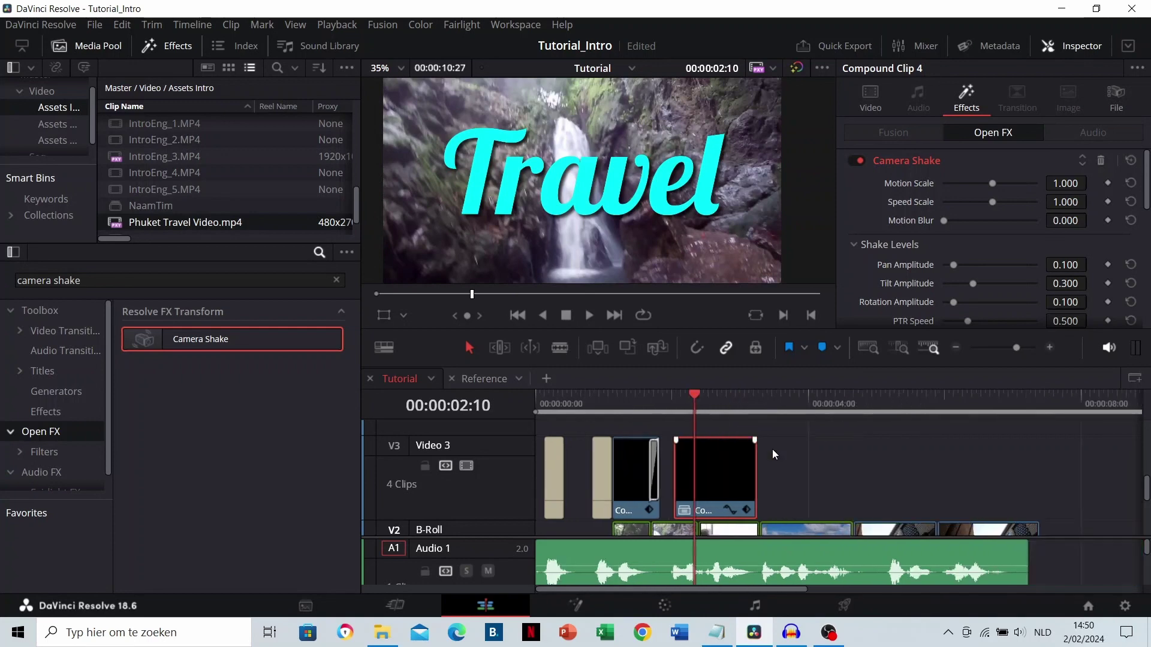
pyautogui.click(545, 465)
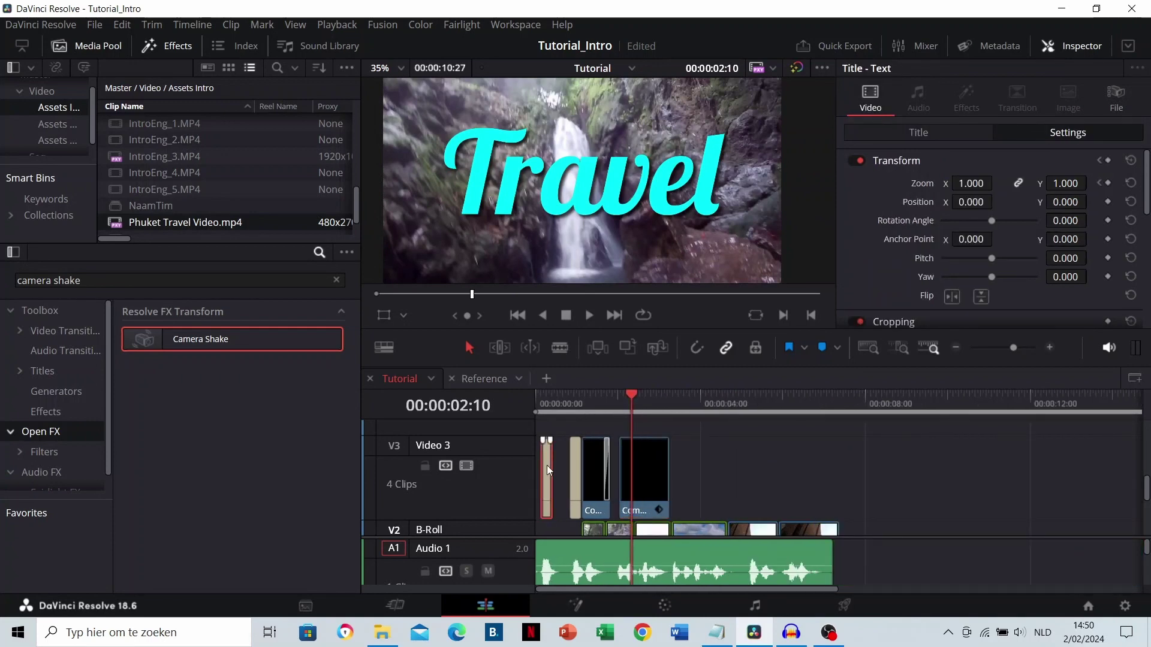
pyautogui.moveTo(546, 465); pyautogui.dragTo(700, 470)
pyautogui.click(699, 412)
pyautogui.scroll(4, 717, 465)
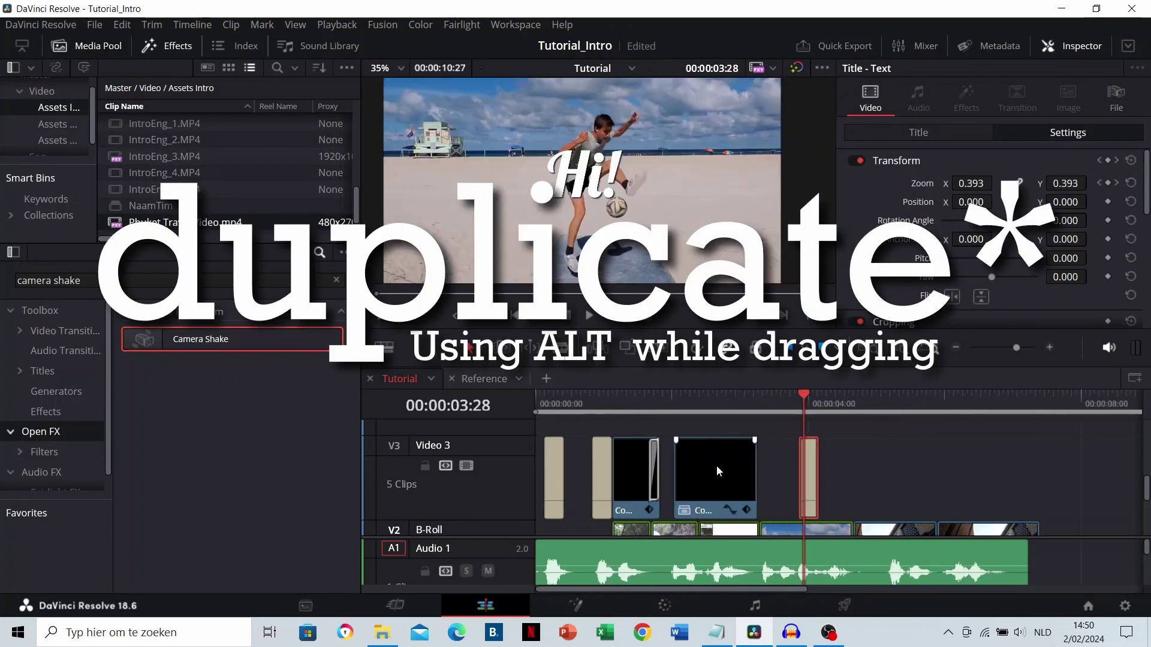
# Try replacing the duplicated title's text with "Freestyle Footb", and delete that title from Video 3
pyautogui.click(905, 134)
pyautogui.click(887, 188)
pyautogui.hotkey('ctrl', 'a')
pyautogui.write('F')
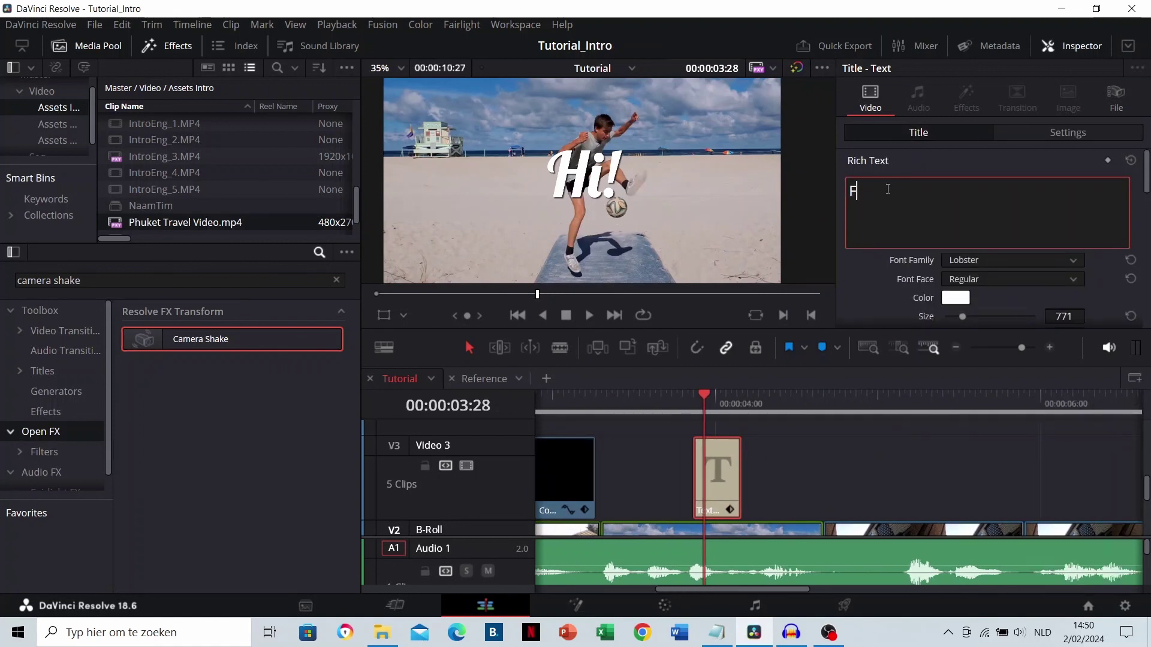
pyautogui.write('reestyle Footb')
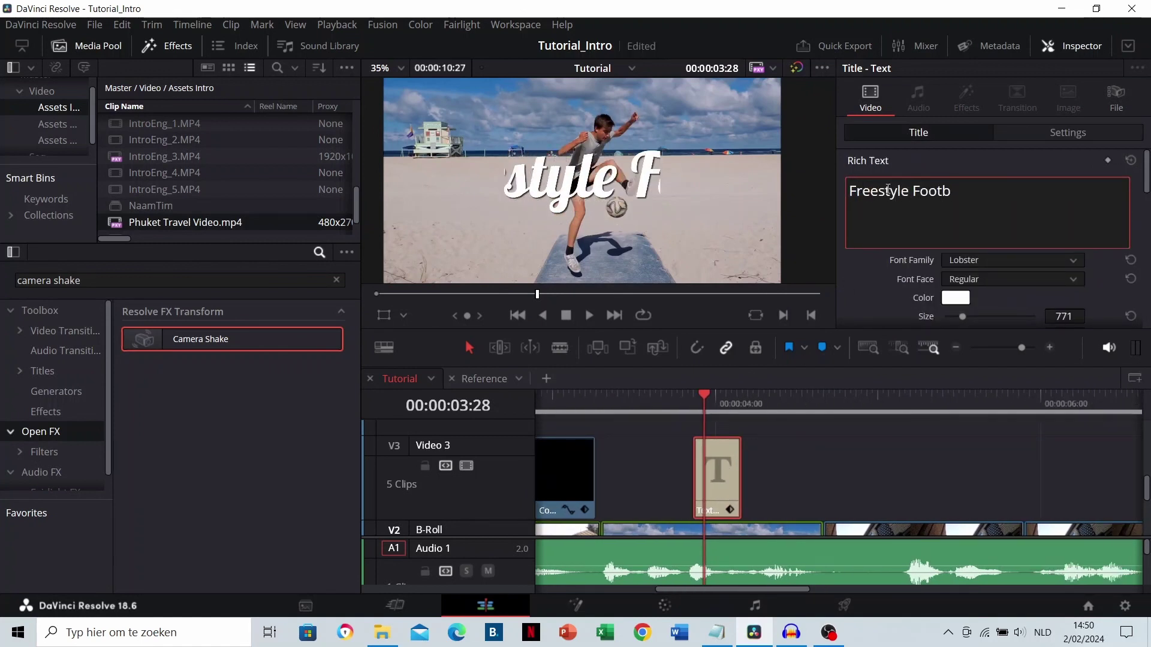
pyautogui.click(719, 470)
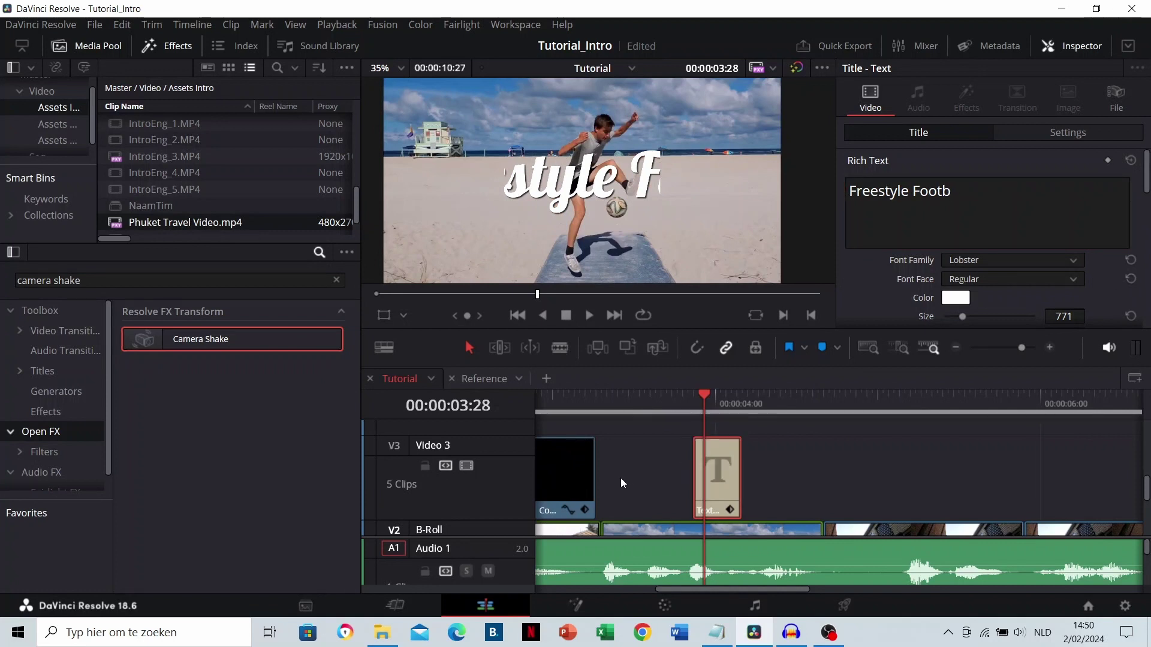
pyautogui.press('Delete')
# Search the effects for "text" and add a basic Text title to Video 3 above the football clip
pyautogui.tripleClick(106, 284)
pyautogui.press('BackSpace')
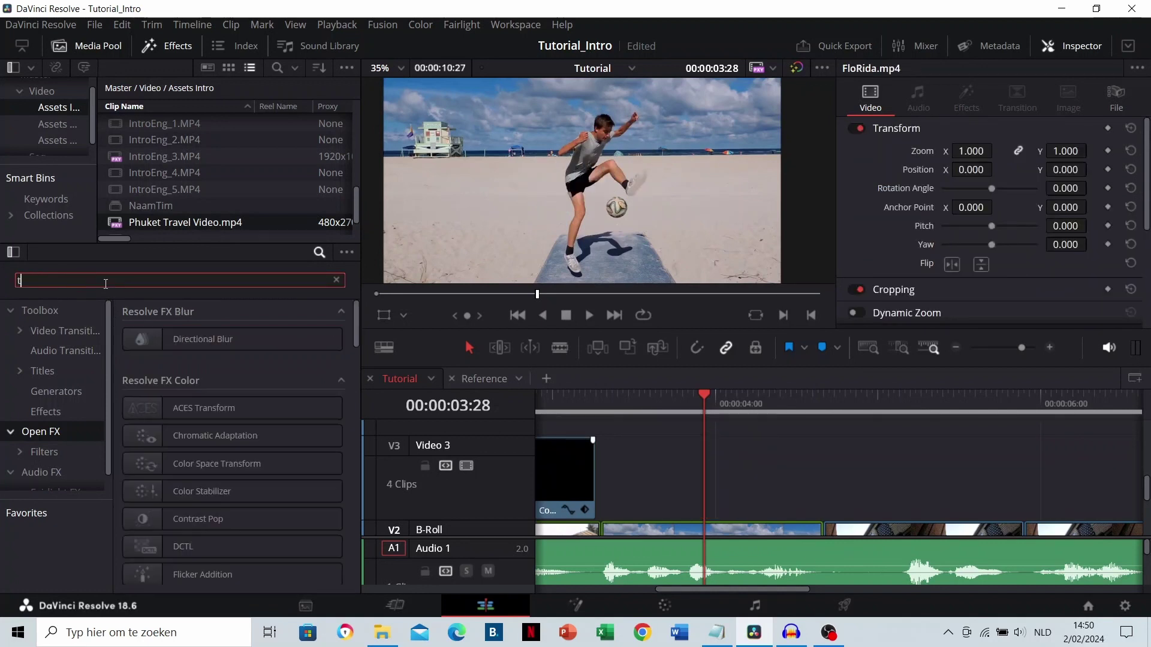
pyautogui.write('text')
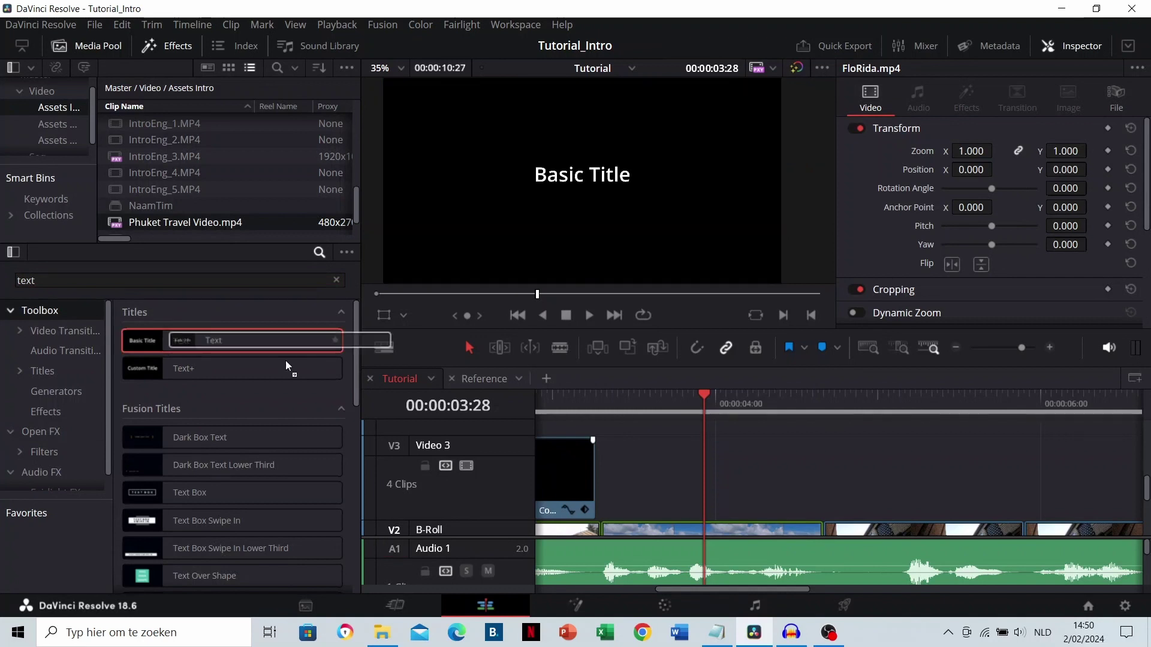
pyautogui.moveTo(143, 340); pyautogui.dragTo(652, 470)
pyautogui.scroll(-4, 733, 466)
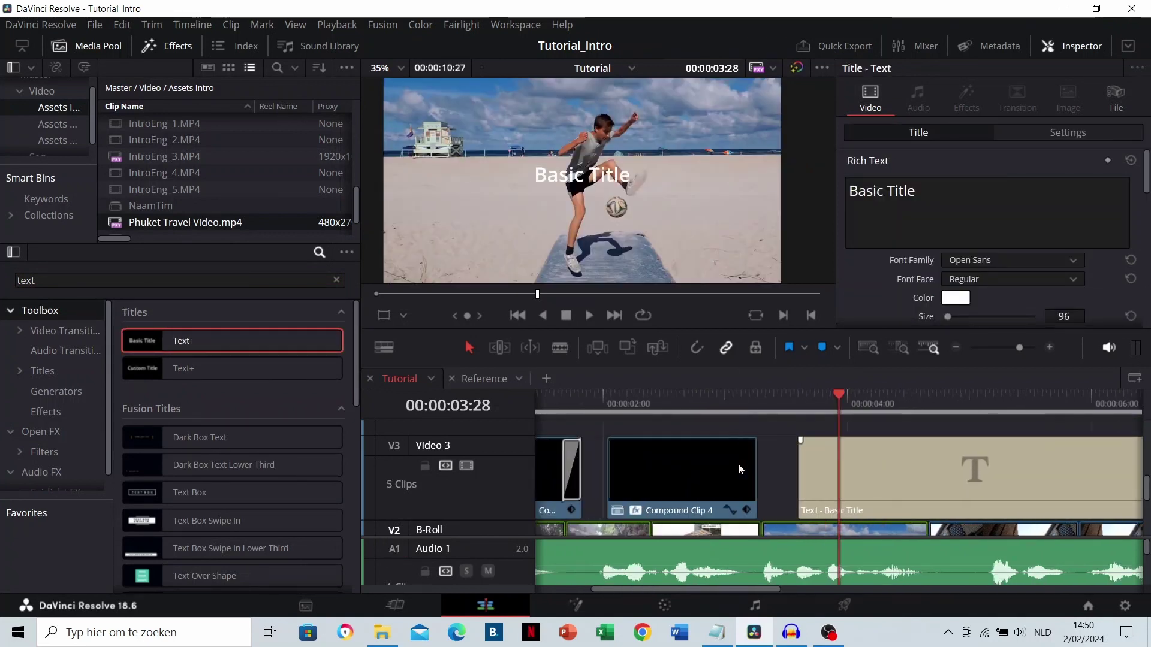
pyautogui.scroll(-3, 756, 466)
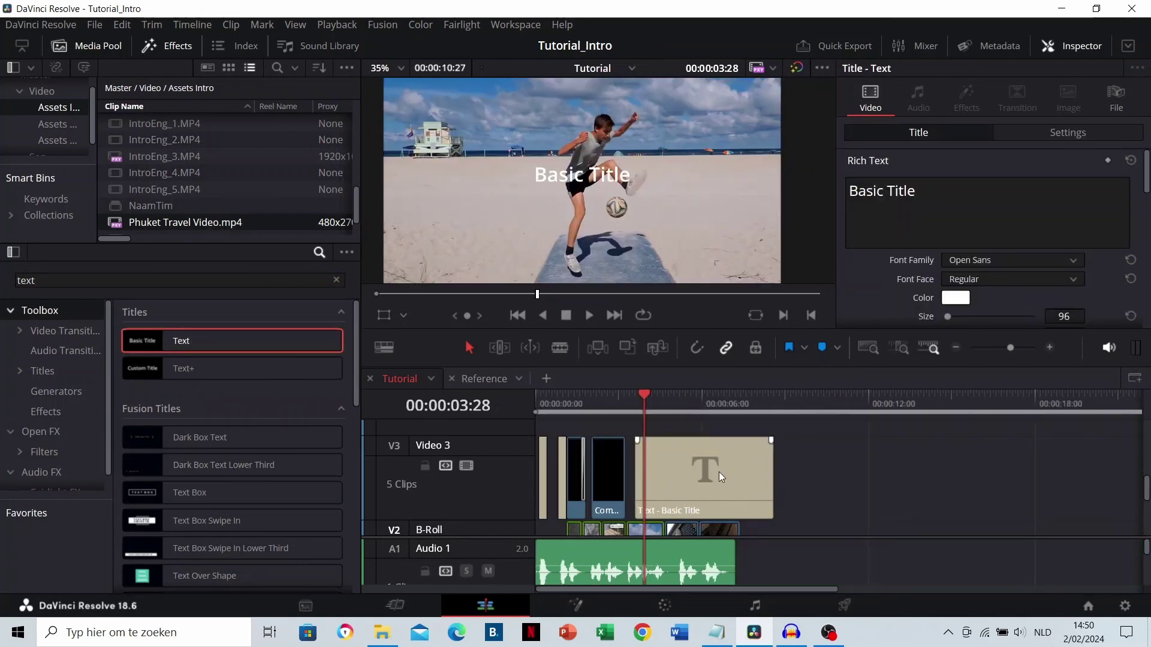
pyautogui.press('Delete')
pyautogui.hotkey('ctrl', 'z')
pyautogui.scroll(4, 685, 460)
pyautogui.hscroll(2, 700, 455)
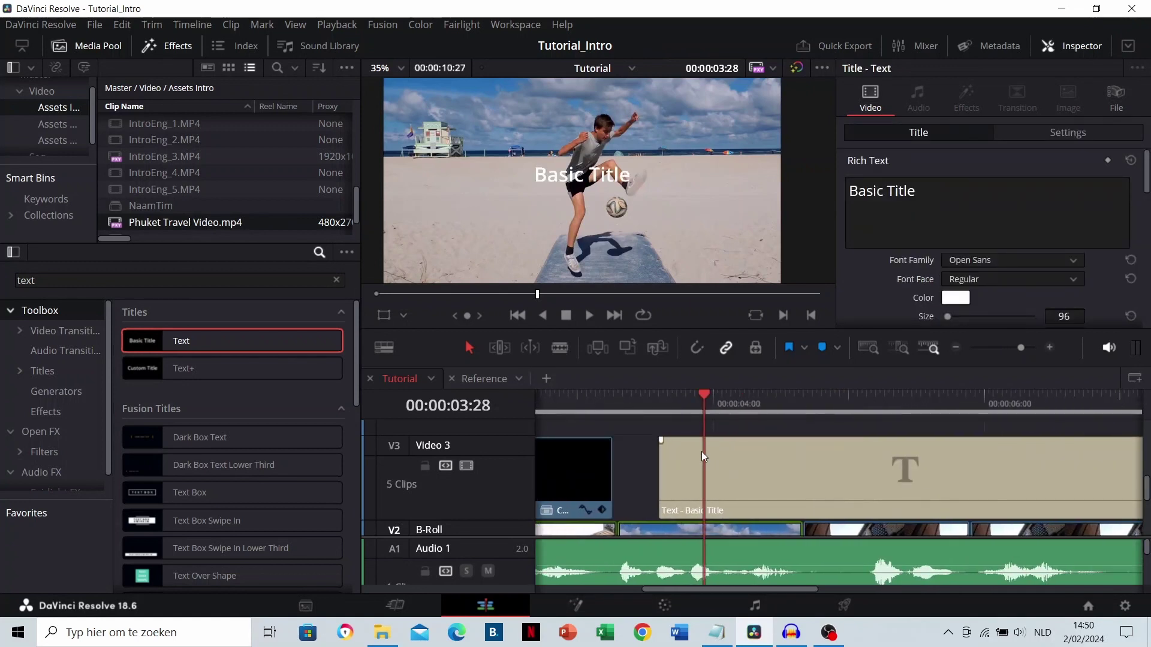
# Replace the new title's text with "Freestyle Football" and set its font family to Lobster
pyautogui.click(702, 451)
pyautogui.doubleClick(903, 203)
pyautogui.tripleClick(903, 203)
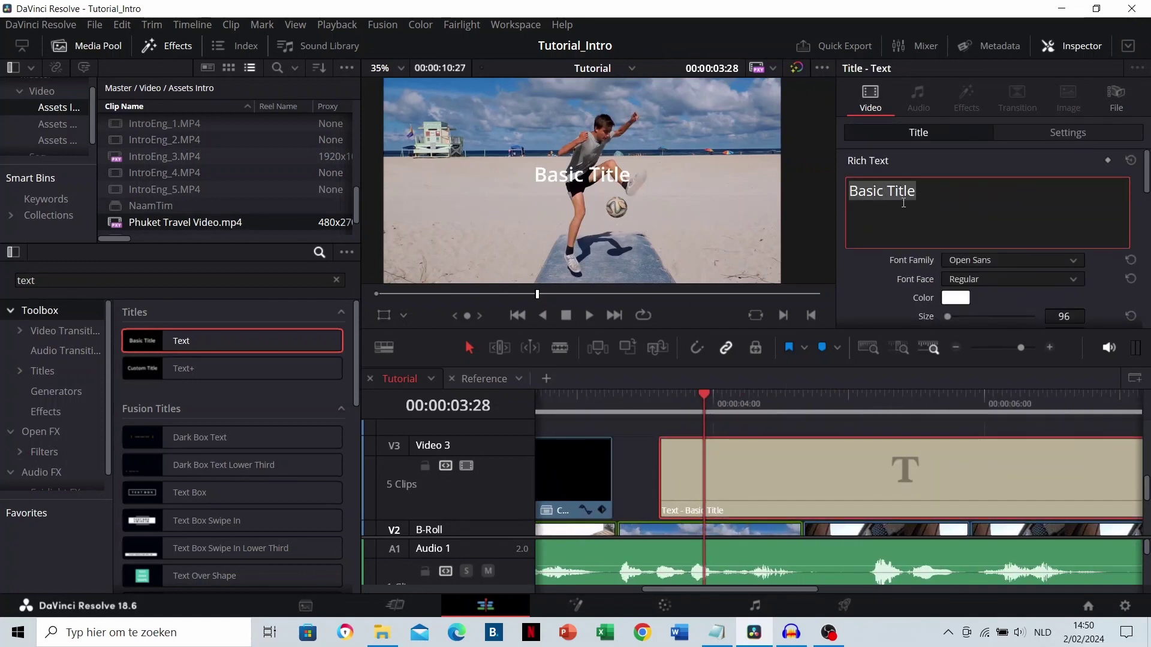
pyautogui.write('Freesty')
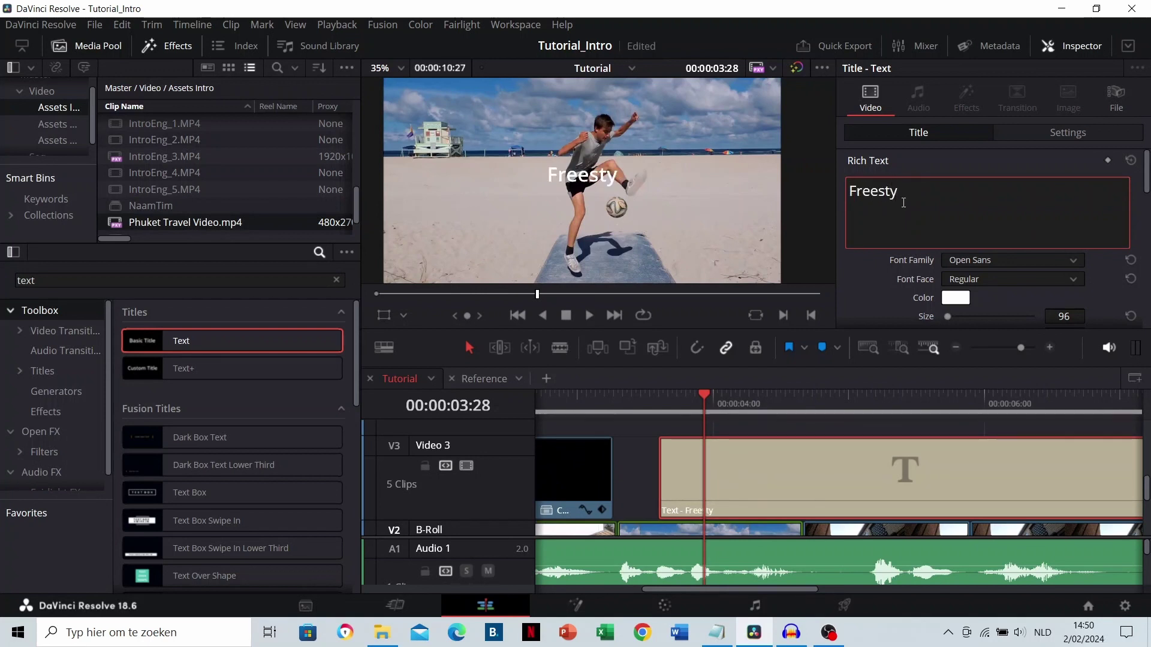
pyautogui.write('le Football')
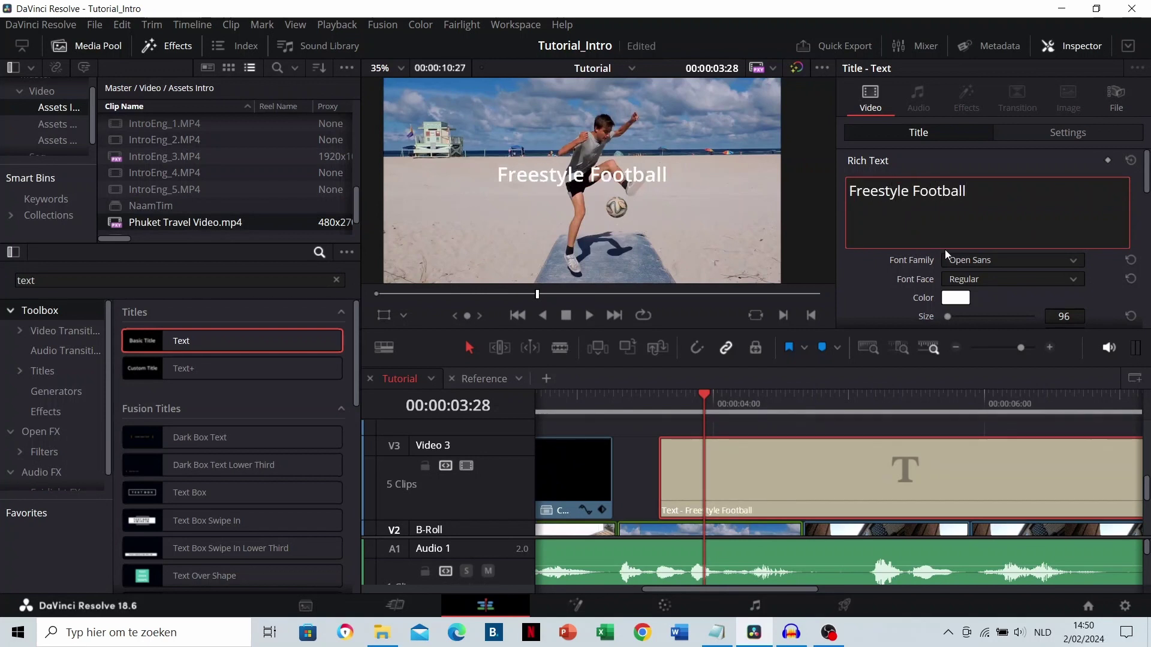
pyautogui.click(962, 261)
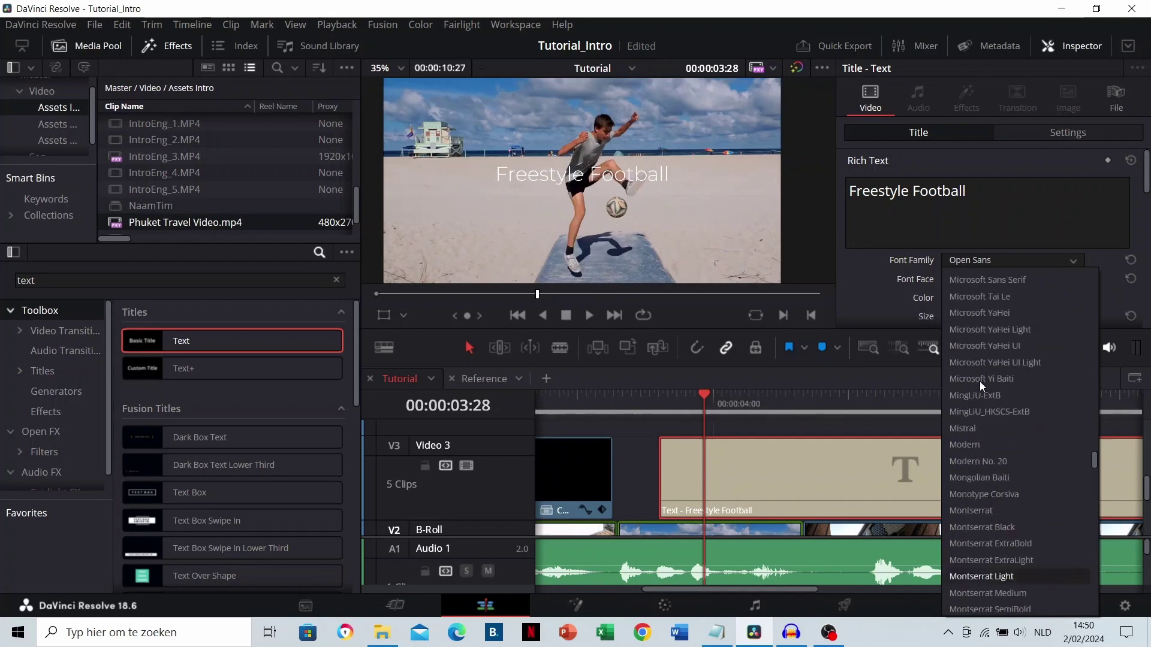
pyautogui.scroll(10, 981, 383)
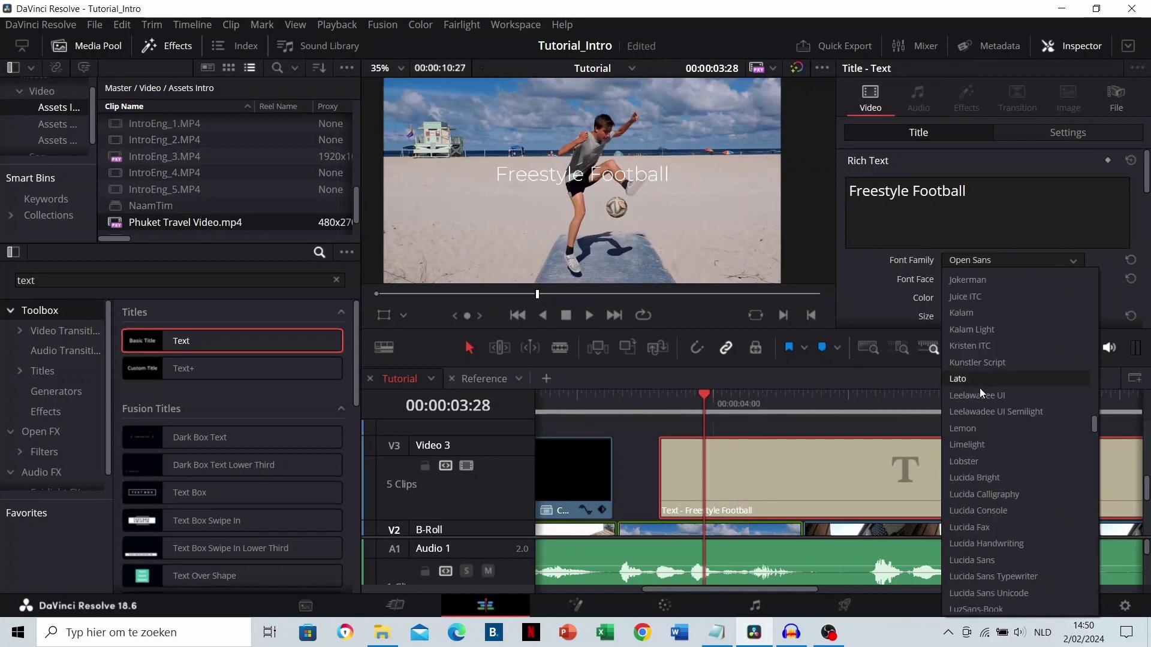
pyautogui.click(976, 459)
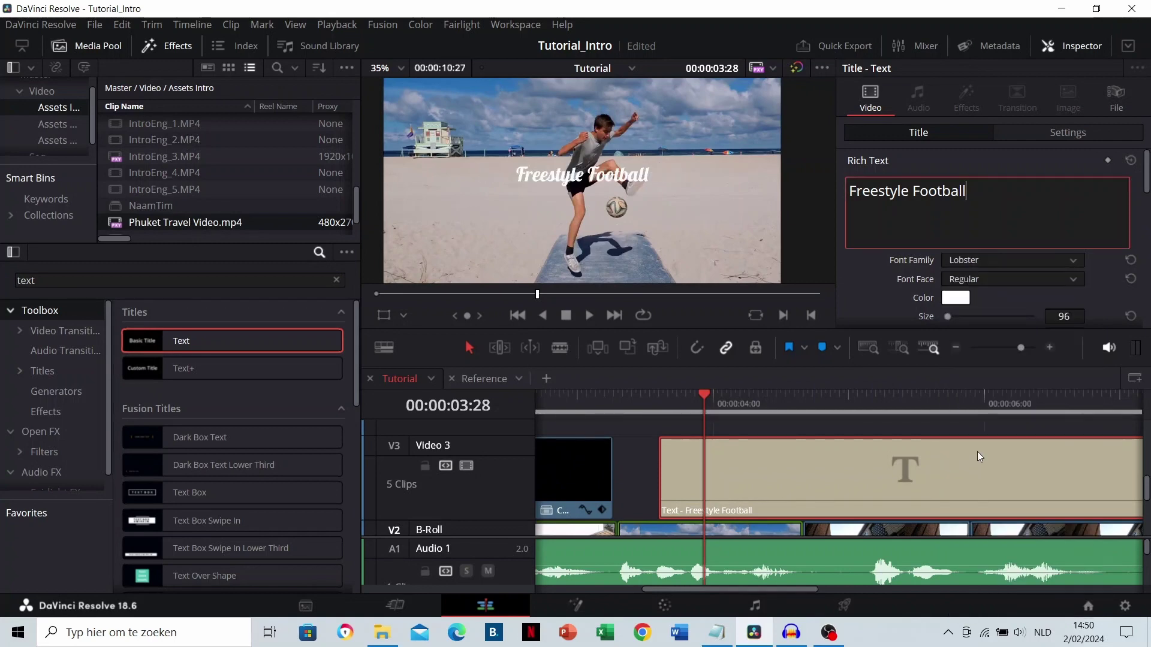
# Set the "Freestyle Football" title's color to #00f2ff and its size to 217
pyautogui.click(956, 298)
pyautogui.doubleClick(654, 416)
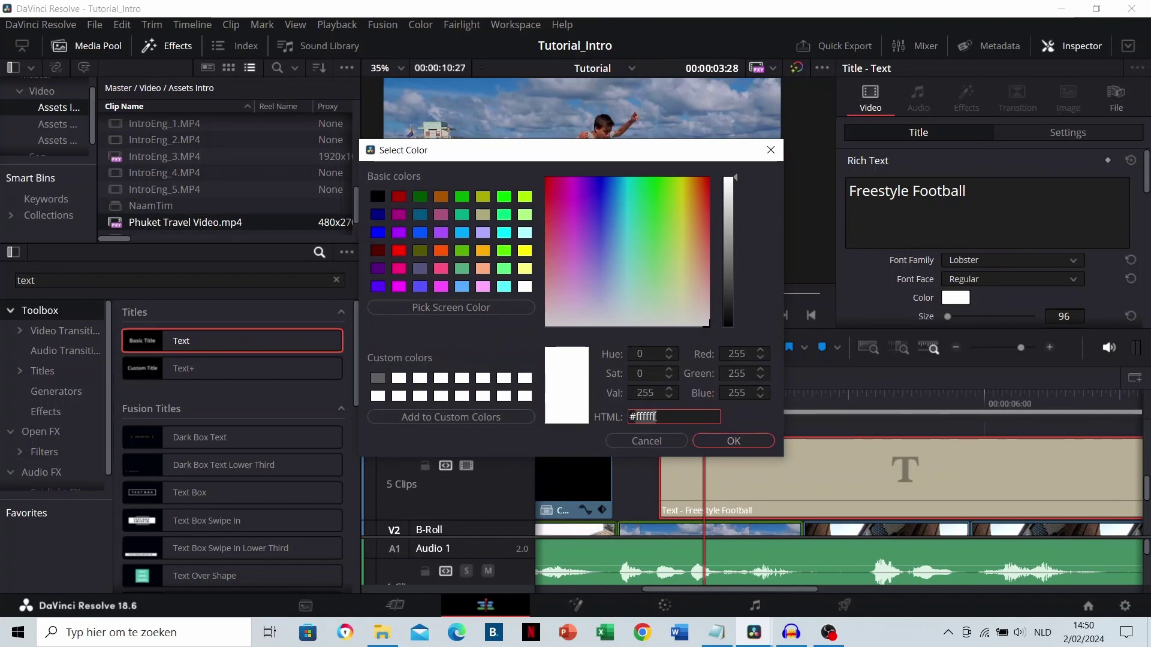
pyautogui.write('00f2ff')
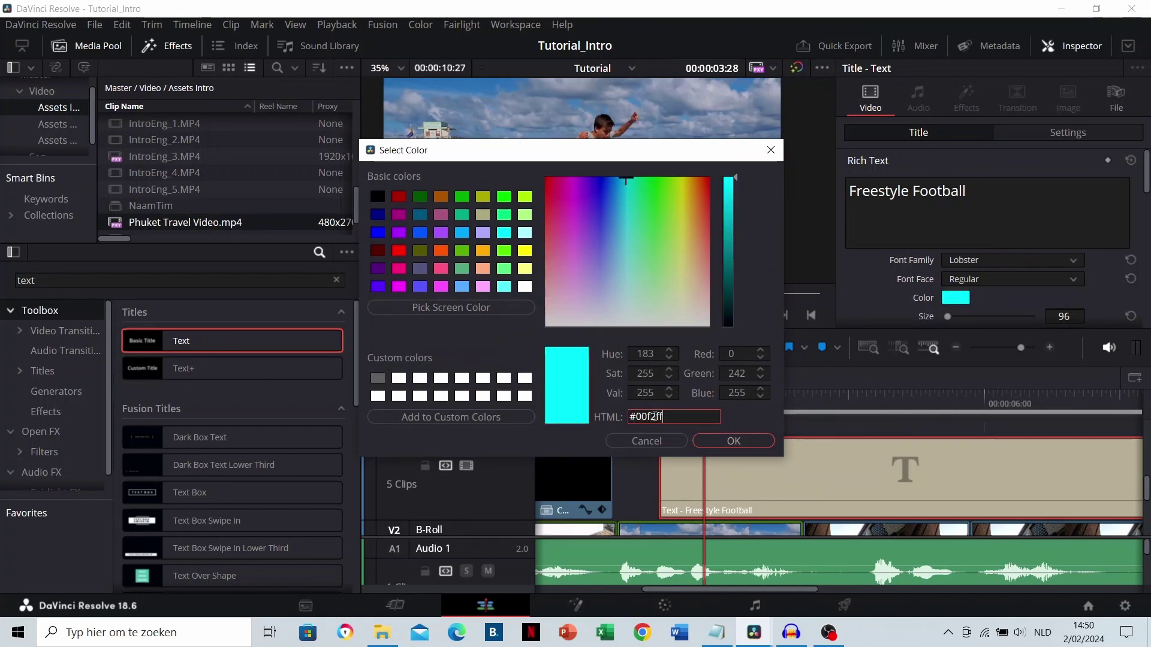
pyautogui.click(732, 440)
pyautogui.scroll(-1, 961, 252)
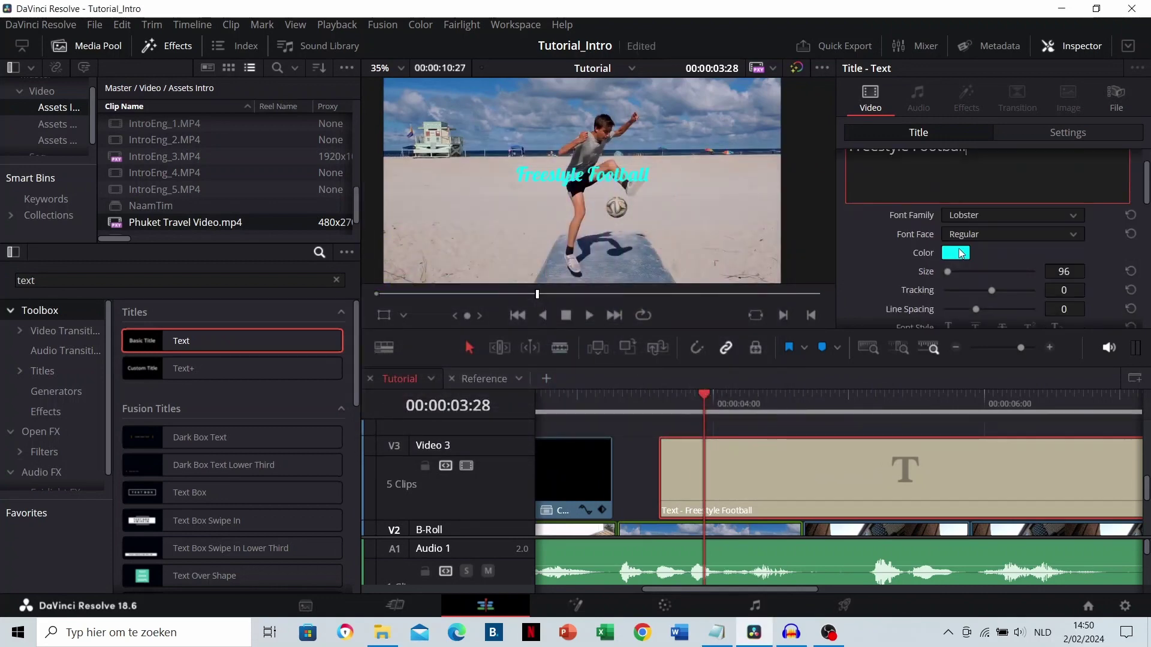
pyautogui.moveTo(1061, 271); pyautogui.dragTo(1109, 271)
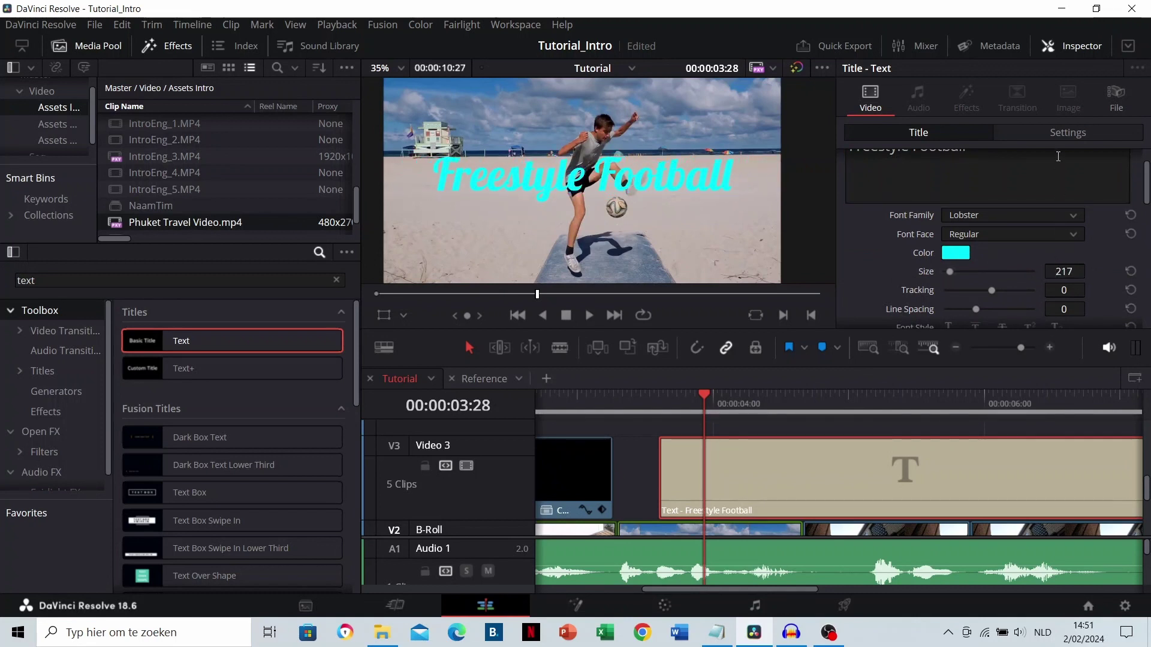
# Offset the "Freestyle Football" title's drop shadow by 14 in X and -14 in Y
pyautogui.scroll(-10, 966, 252)
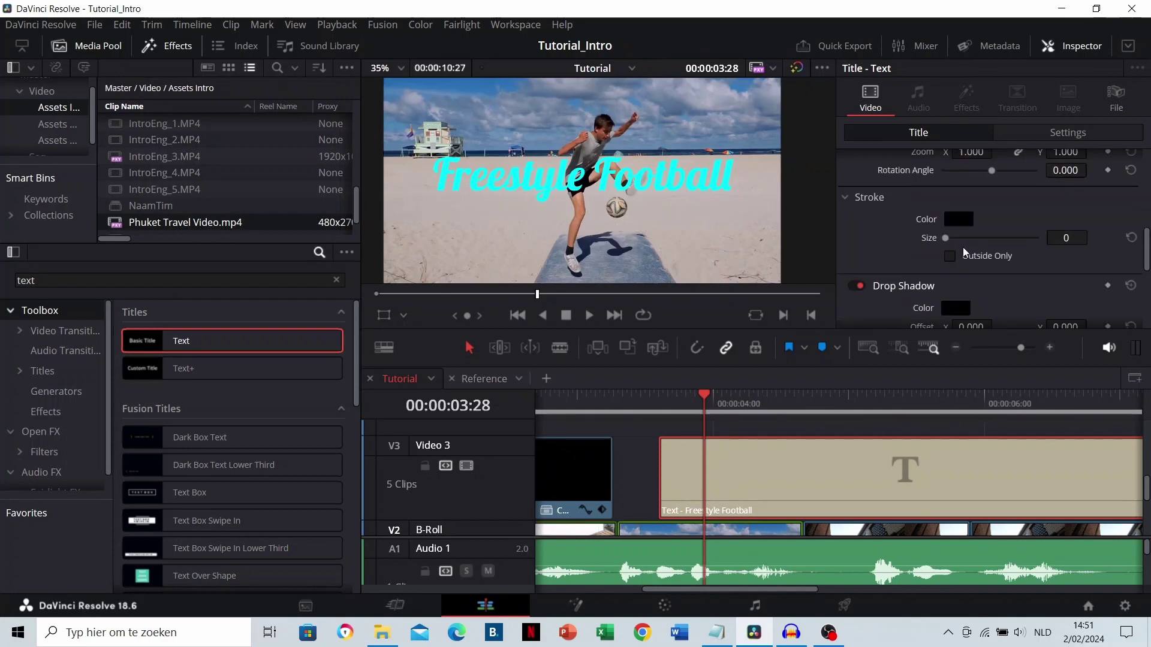
pyautogui.click(997, 235)
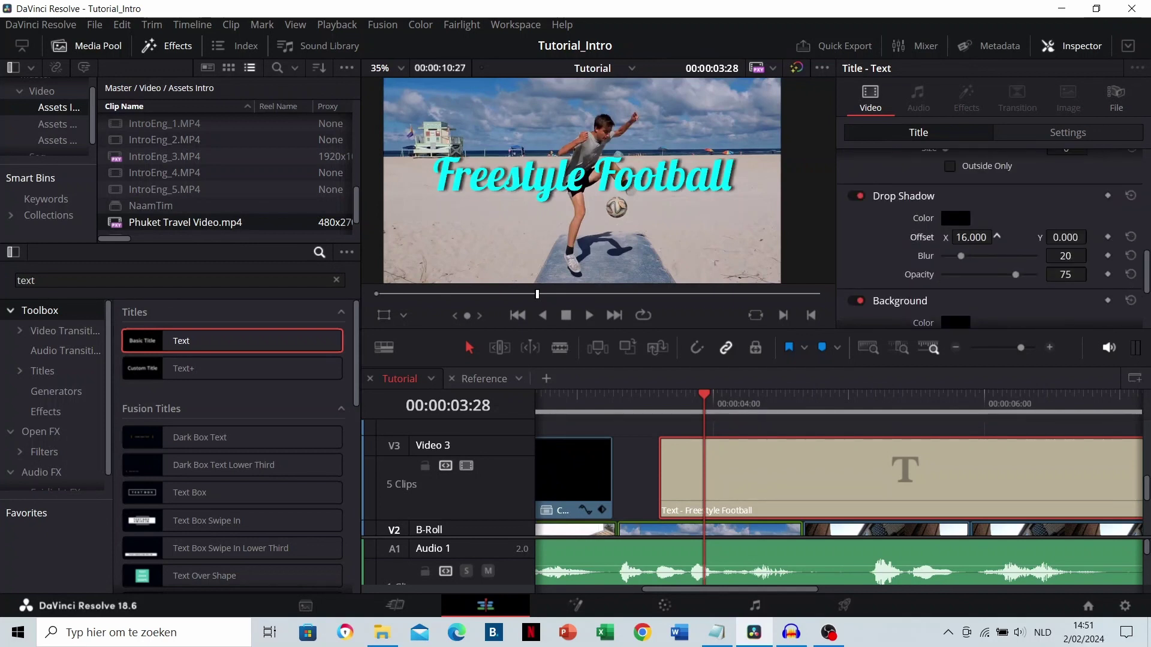
pyautogui.moveTo(1073, 237)
pyautogui.mouseDown()
pyautogui.moveTo(1055, 237)
pyautogui.moveTo(1091, 236)
pyautogui.mouseUp()
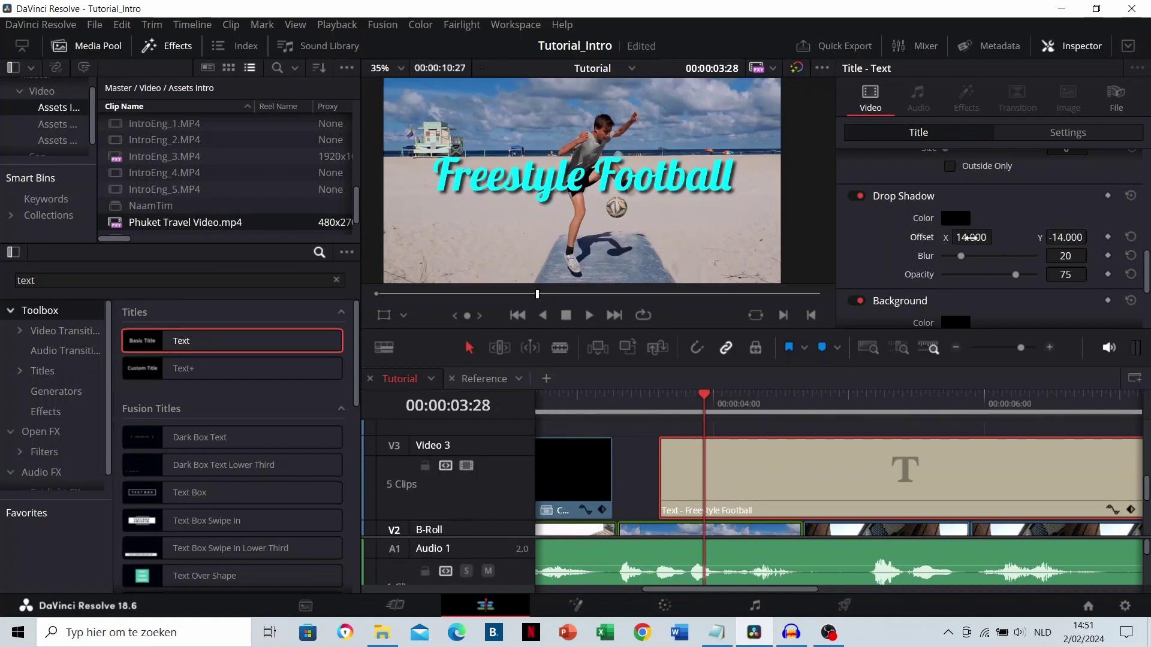
pyautogui.click(641, 469)
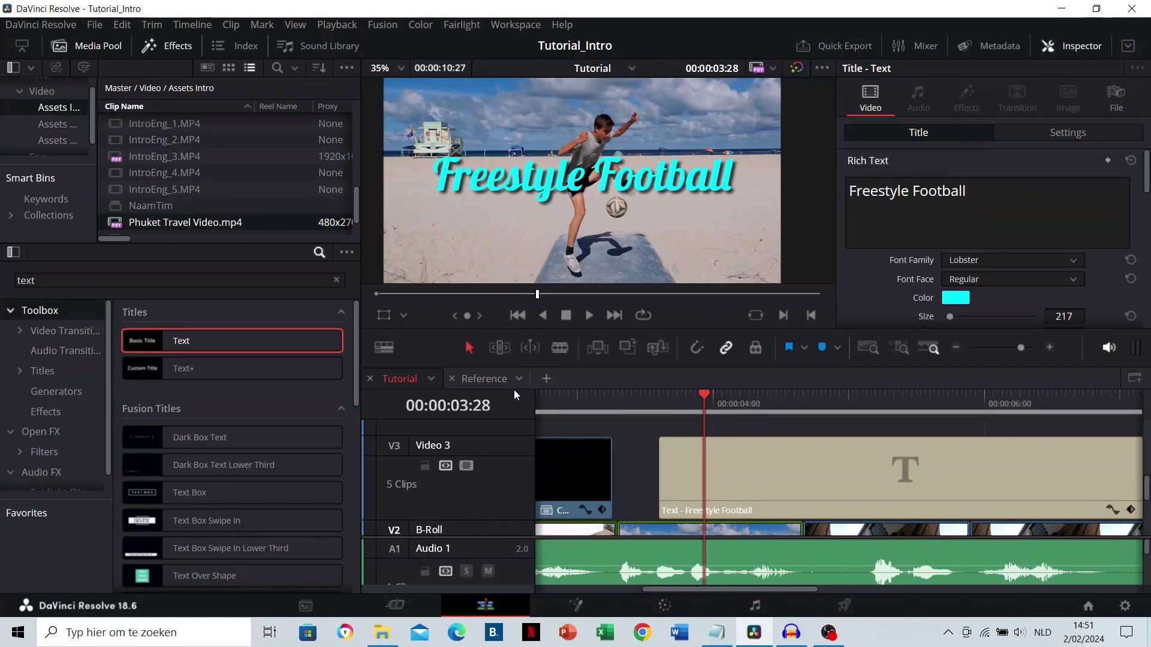
# Play the Reference timeline from 00:00:03:09 and examine the timing and motion of its "Freestyle football" title
pyautogui.click(495, 379)
pyautogui.scroll(4, 745, 455)
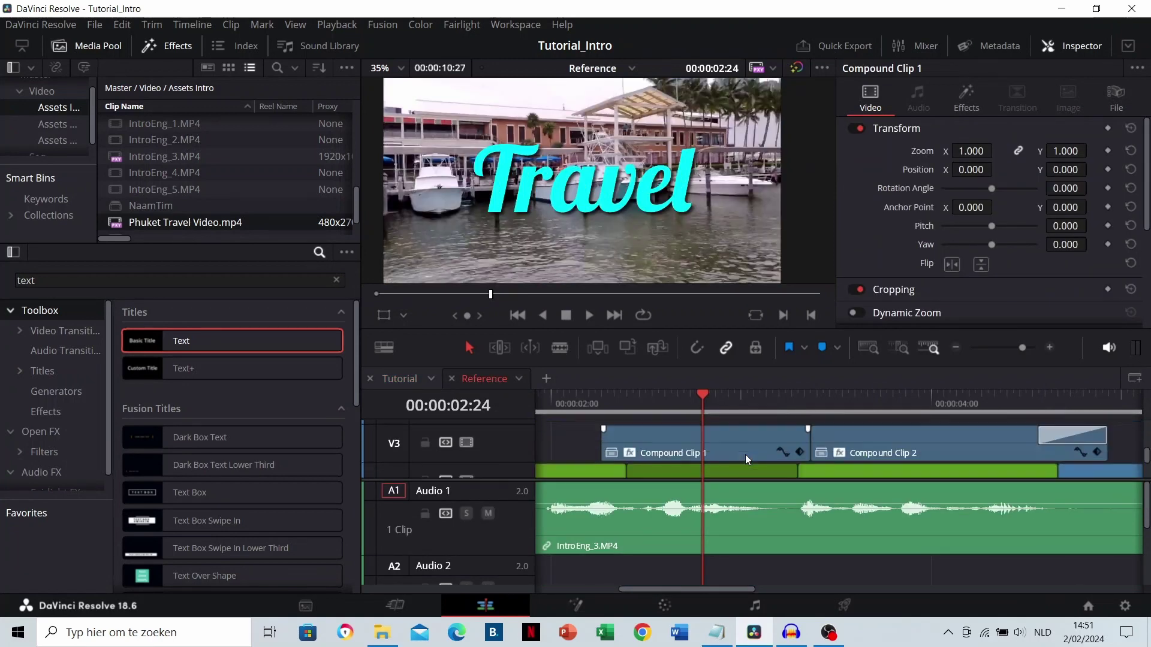
pyautogui.scroll(2, 758, 451)
pyautogui.scroll(-4, 788, 434)
pyautogui.scroll(-1, 785, 436)
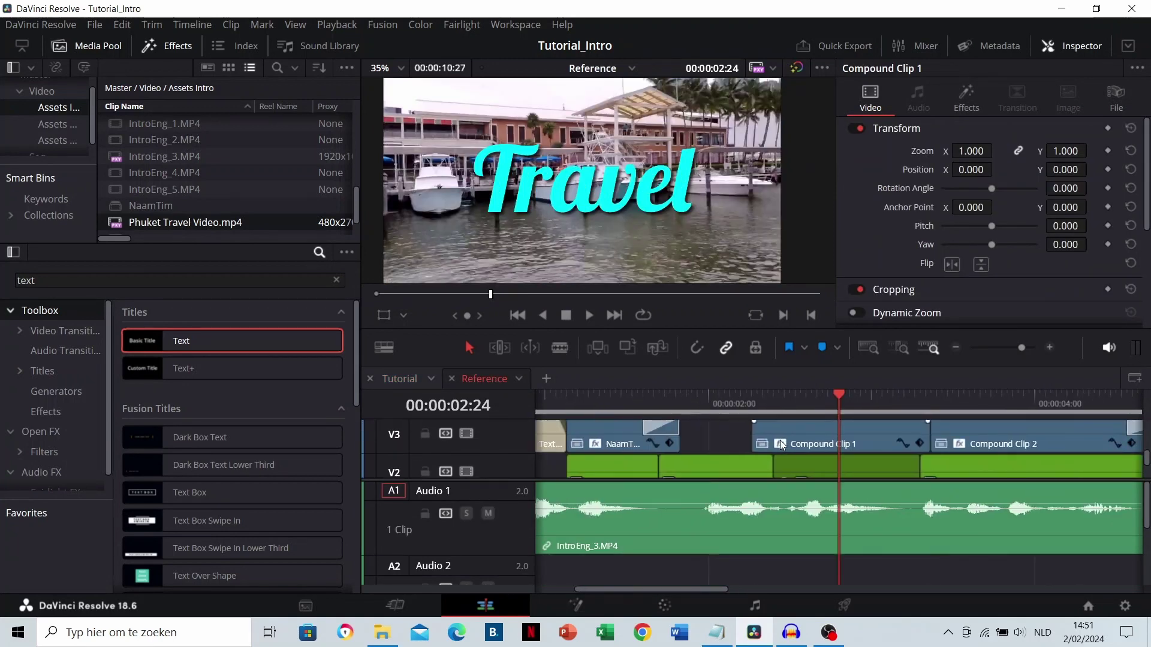
pyautogui.hscroll(3, 751, 454)
pyautogui.hscroll(1, 750, 453)
pyautogui.click(690, 401)
pyautogui.press('space')
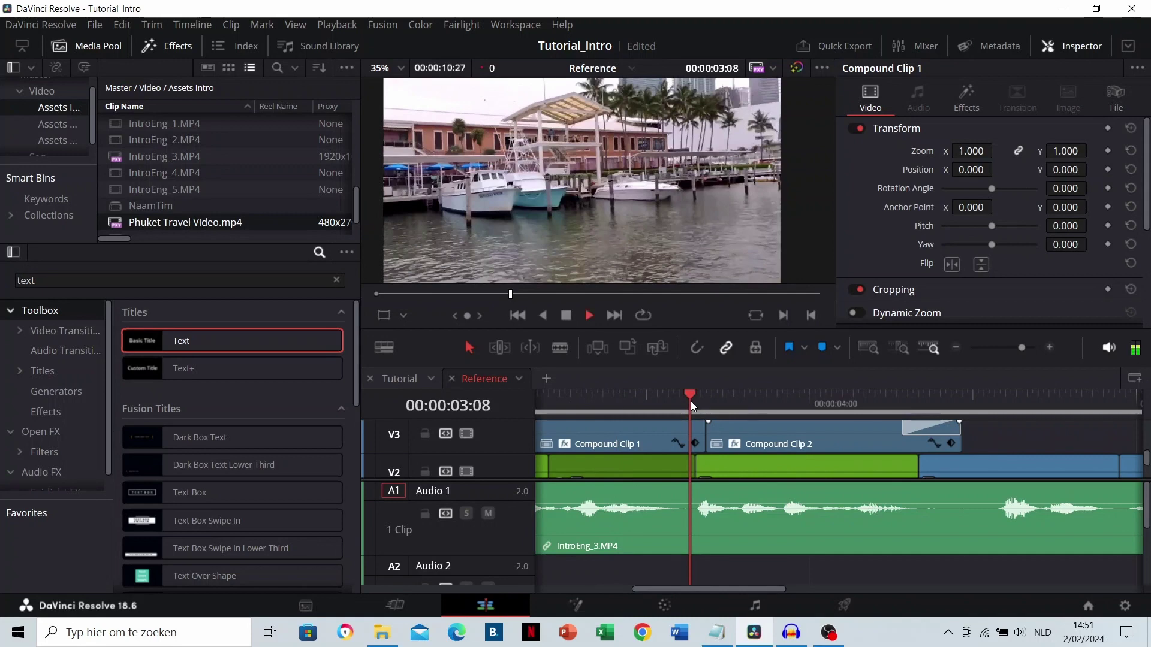
pyautogui.click(696, 399)
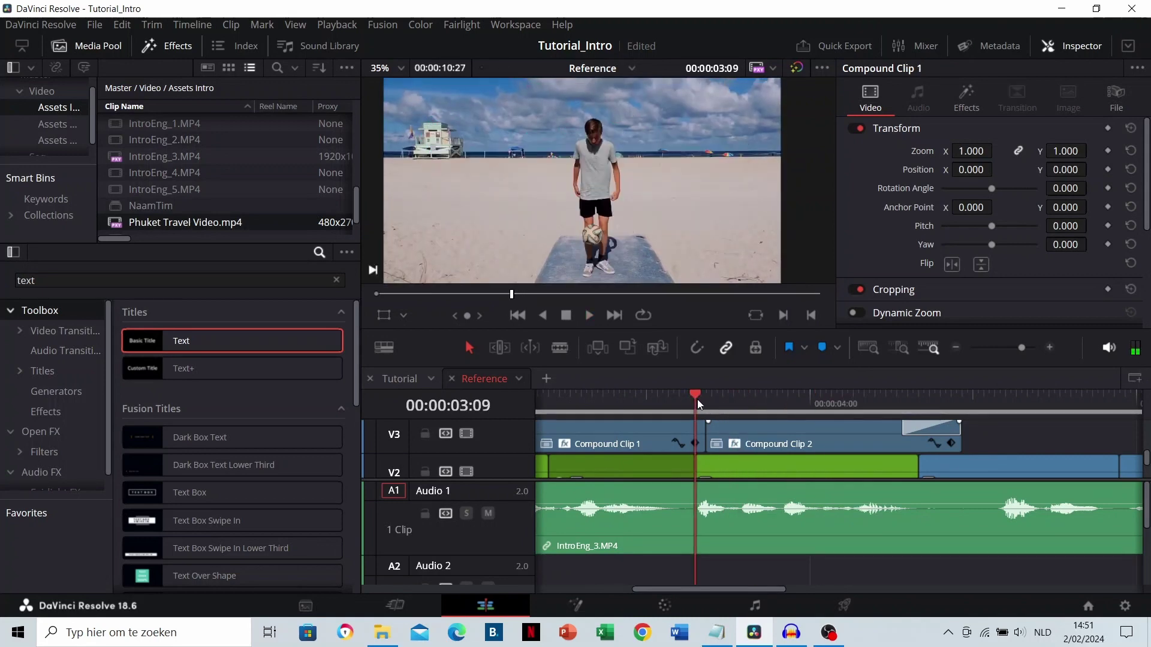
pyautogui.press('space')
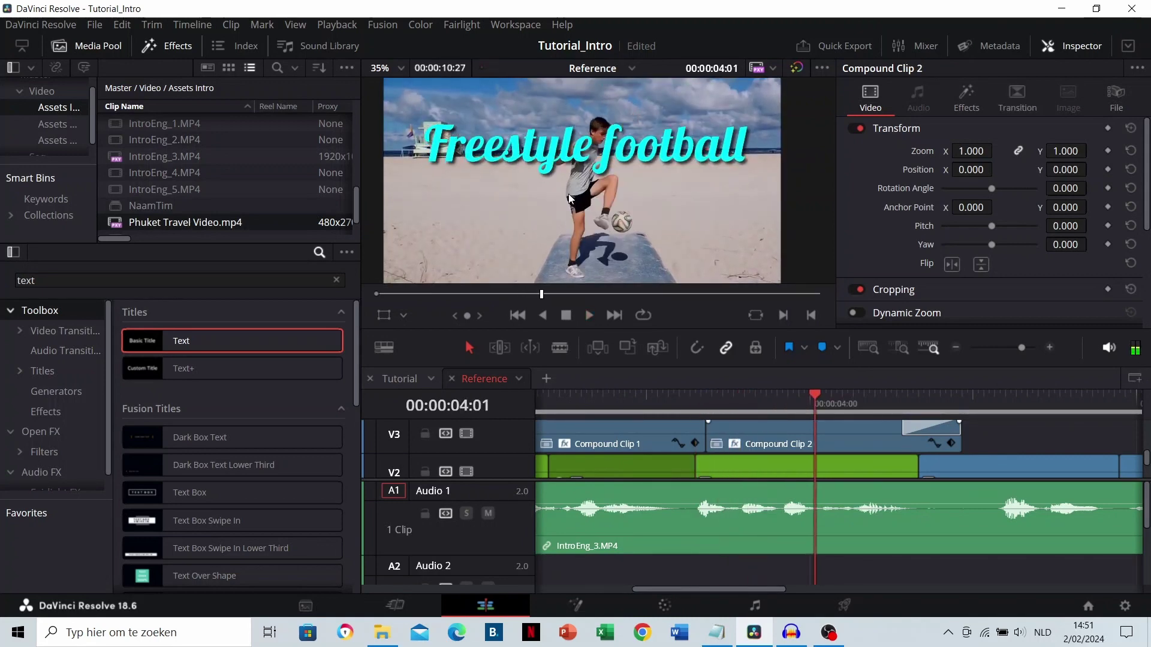
# Return to the Tutorial timeline and trim the "Freestyle Football" title's end to 00:00:04:20, where the football clip ends
pyautogui.click(405, 373)
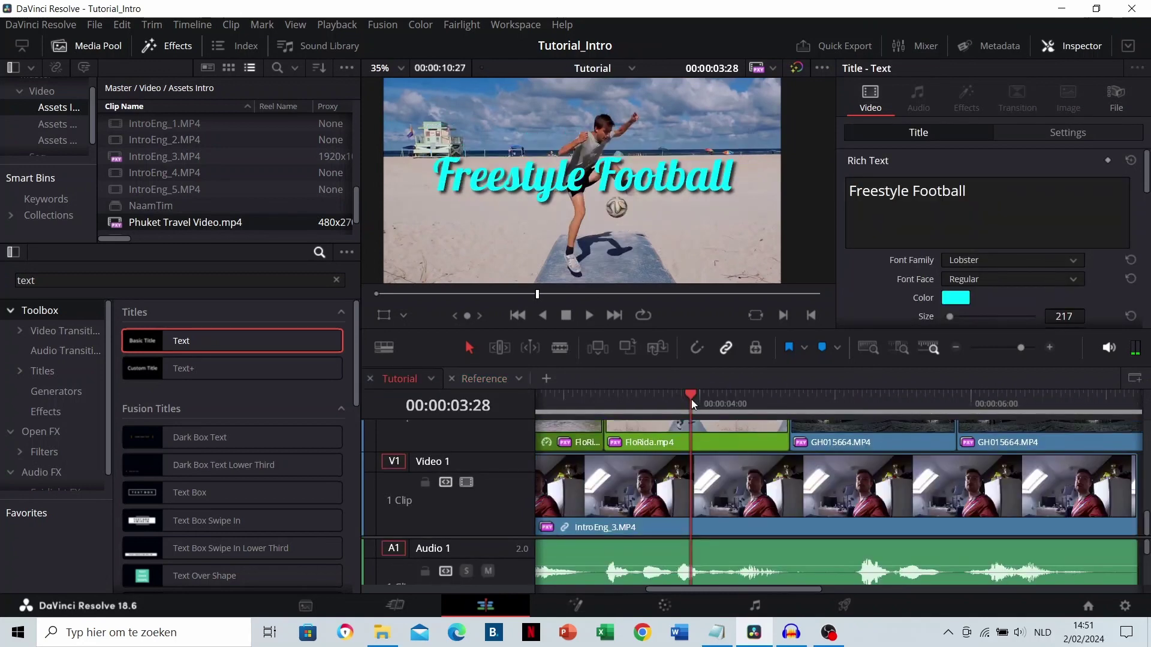
pyautogui.scroll(3, 715, 441)
pyautogui.click(714, 440)
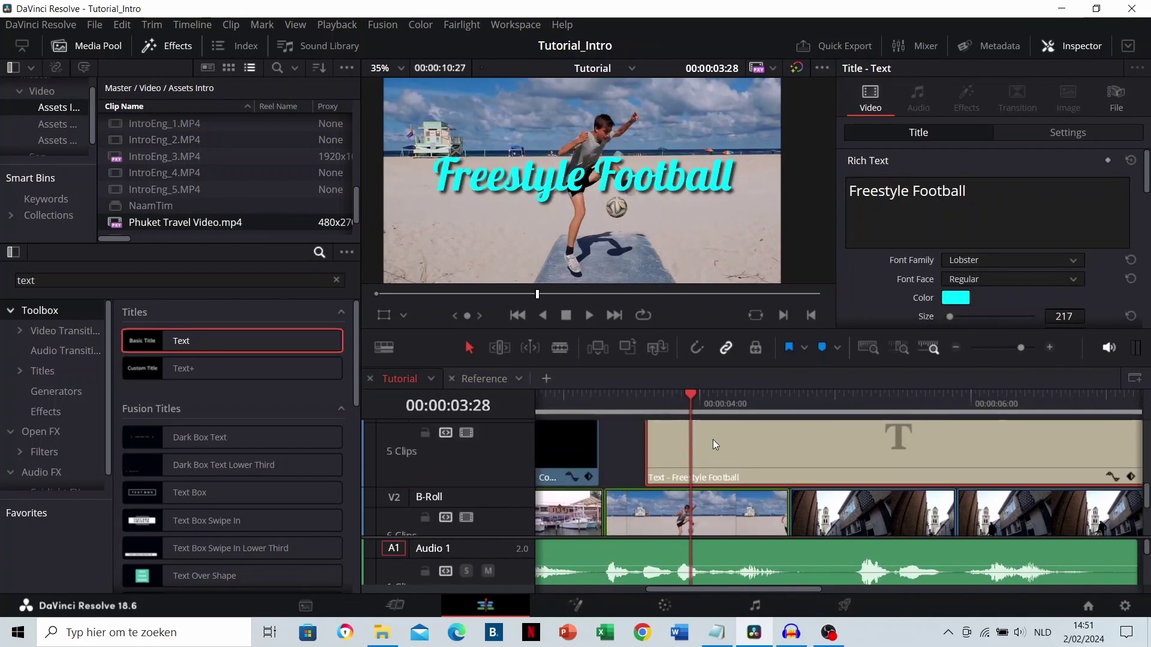
pyautogui.click(788, 398)
pyautogui.hotkey('shift', ']')
# Play the title against the voice and extend its start back to the end of the "Travel" clip
pyautogui.click(645, 405)
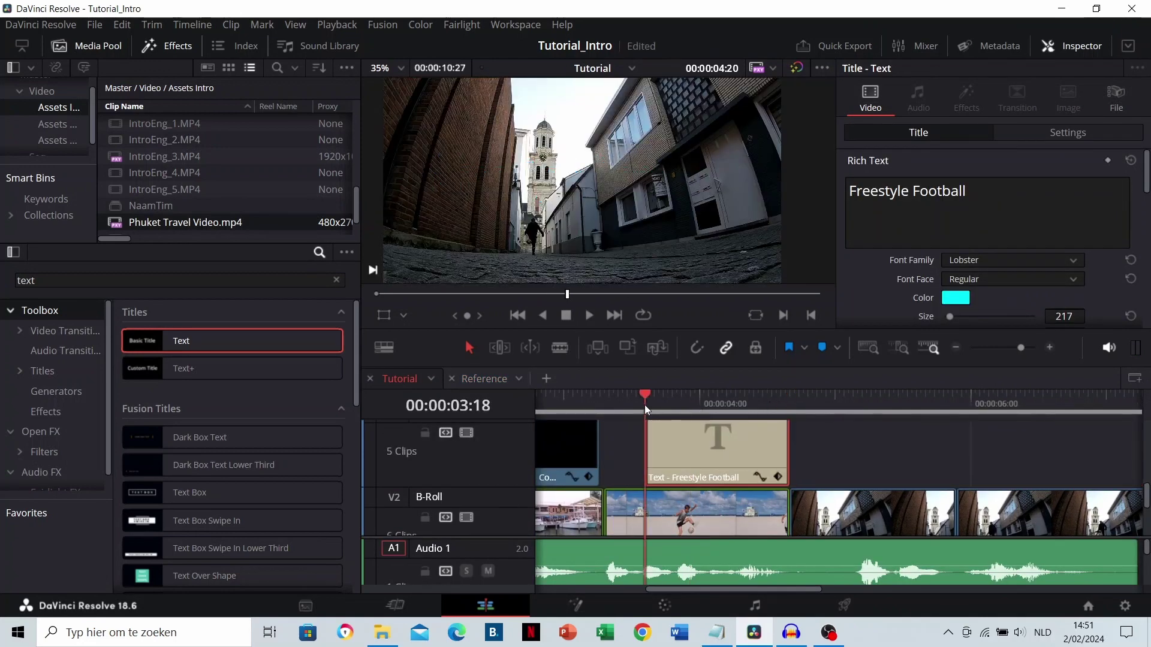
pyautogui.press('space')
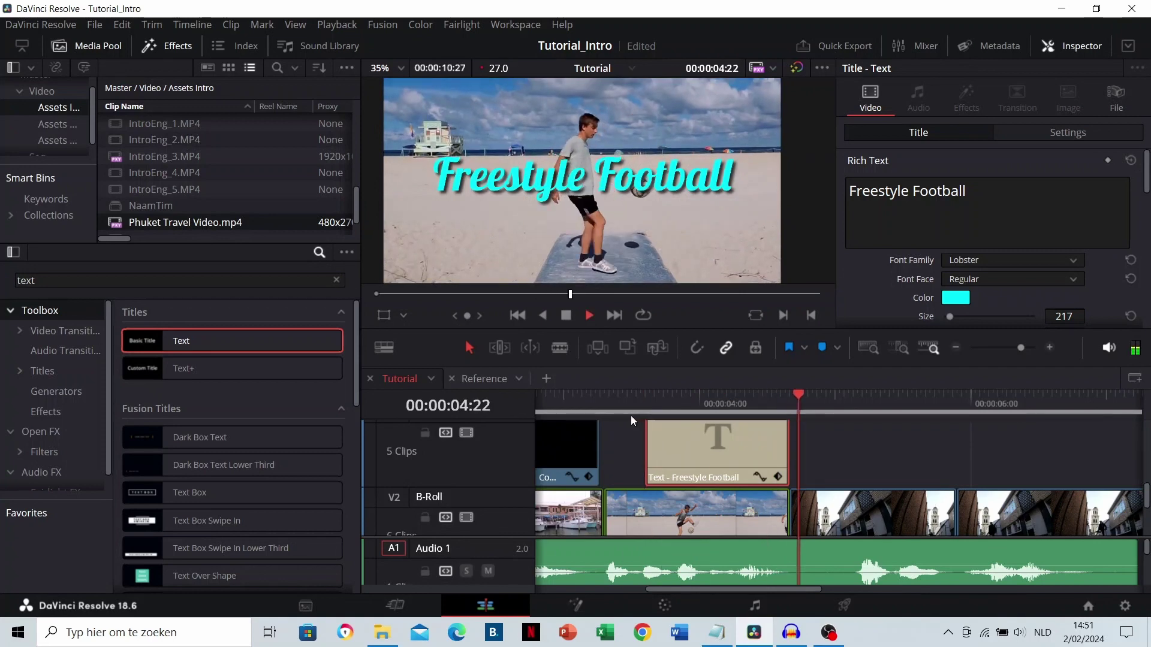
pyautogui.click(627, 413)
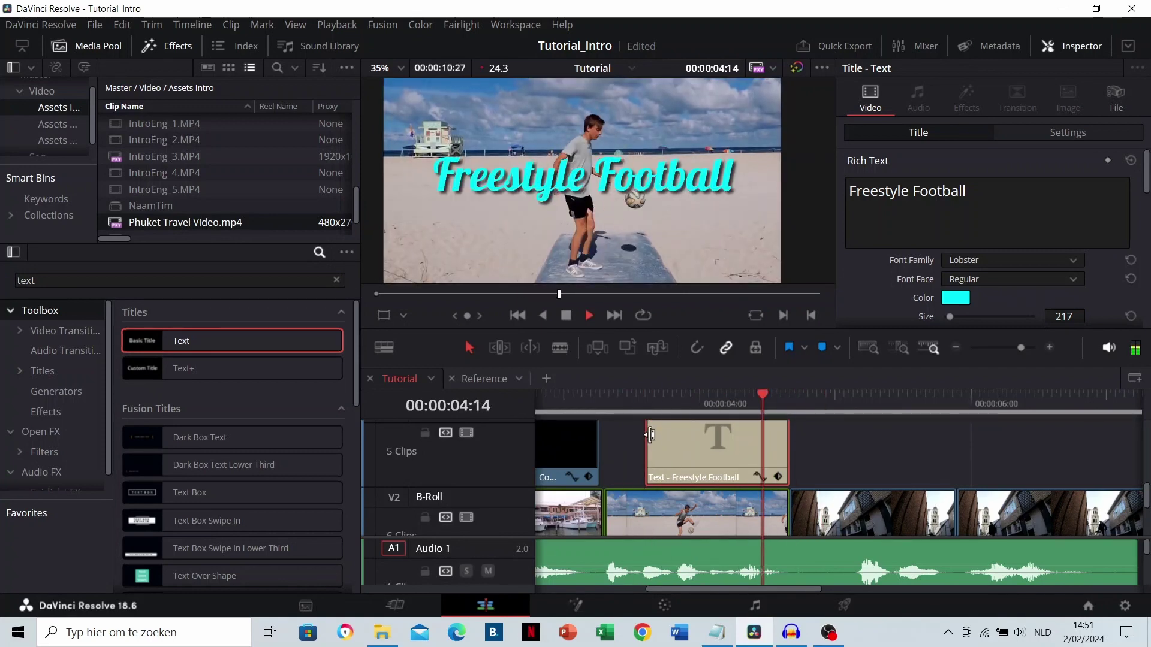
pyautogui.moveTo(646, 443); pyautogui.dragTo(600, 443)
# Check the voice timing near the title's start and add a position keyframe to the title at 00:00:03:15
pyautogui.click(639, 400)
pyautogui.press('space')
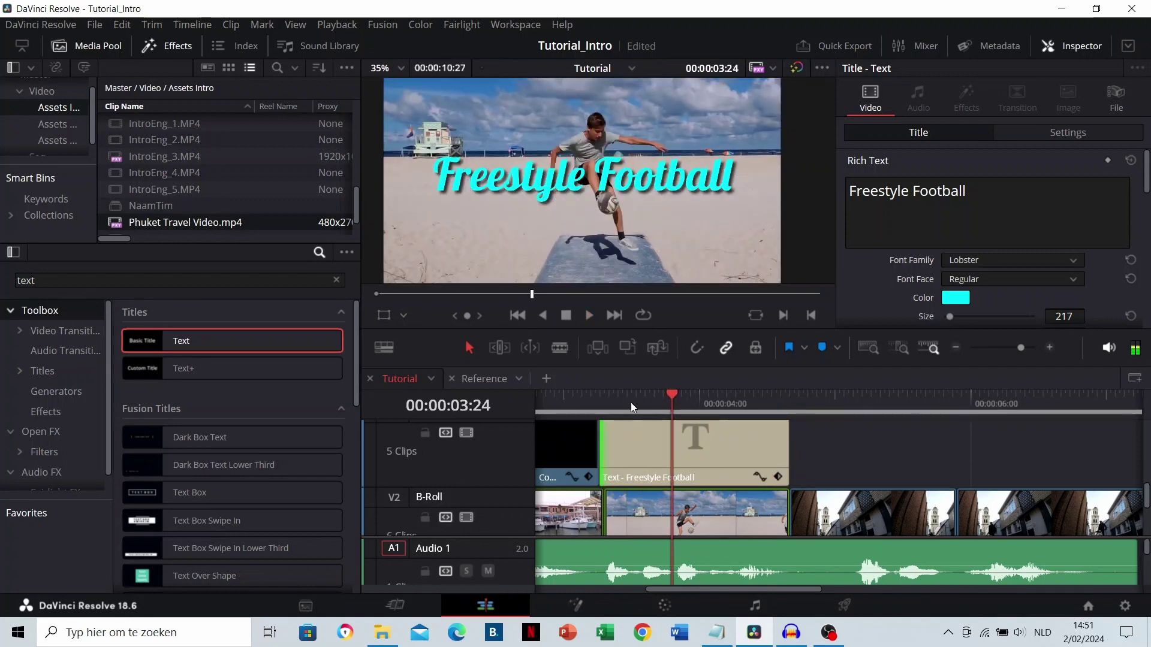
pyautogui.click(631, 402)
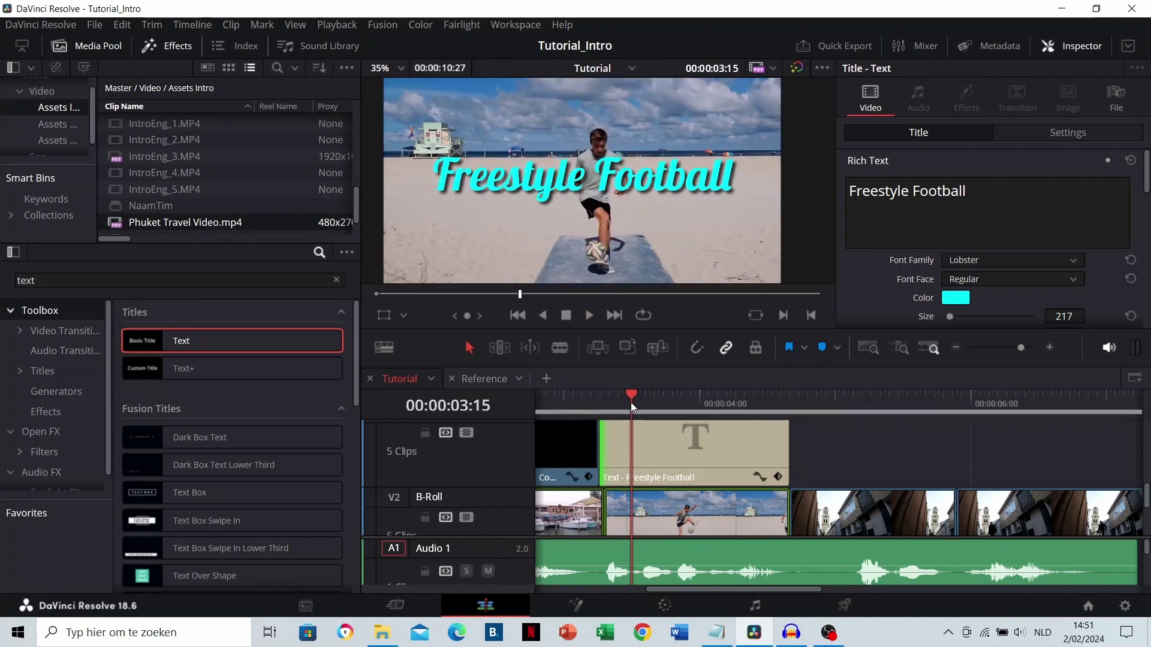
pyautogui.press('space')
pyautogui.click(630, 402)
pyautogui.click(1090, 137)
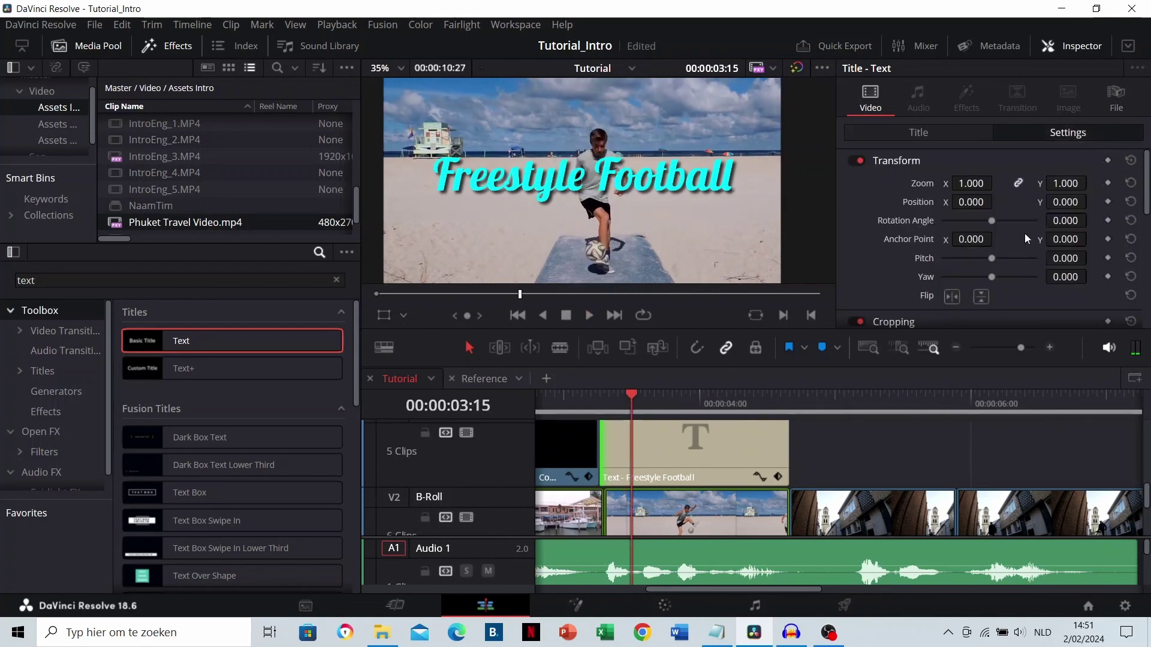
pyautogui.click(1108, 202)
# Keyframe the title's Y position at 646 at 00:00:03:08, play the slide-in, and show its Transform keyframes in the timeline
pyautogui.moveTo(611, 402); pyautogui.dragTo(599, 404)
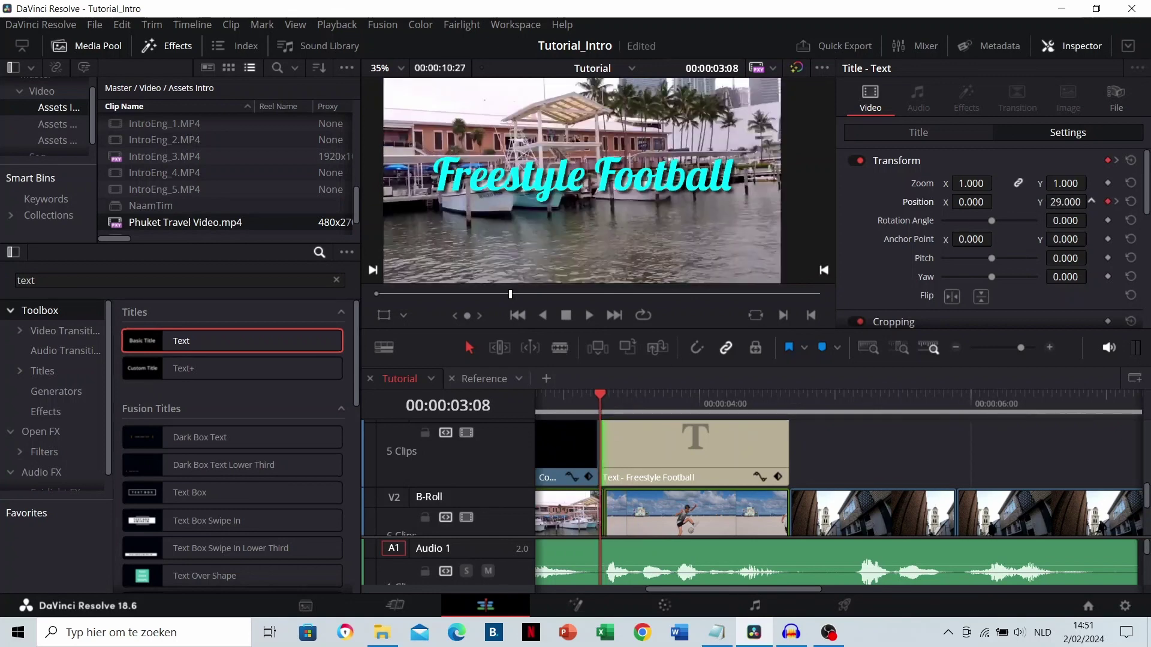
pyautogui.moveTo(1091, 200); pyautogui.dragTo(1091, 200)
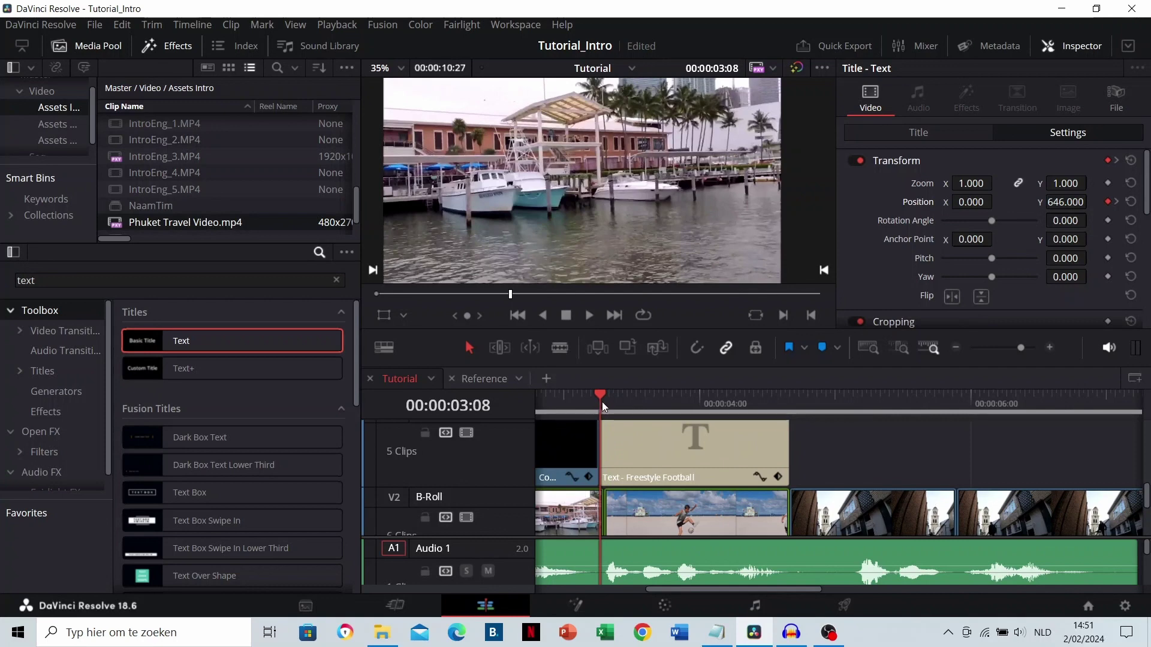
pyautogui.press('space')
pyautogui.press('space')
pyautogui.click(778, 478)
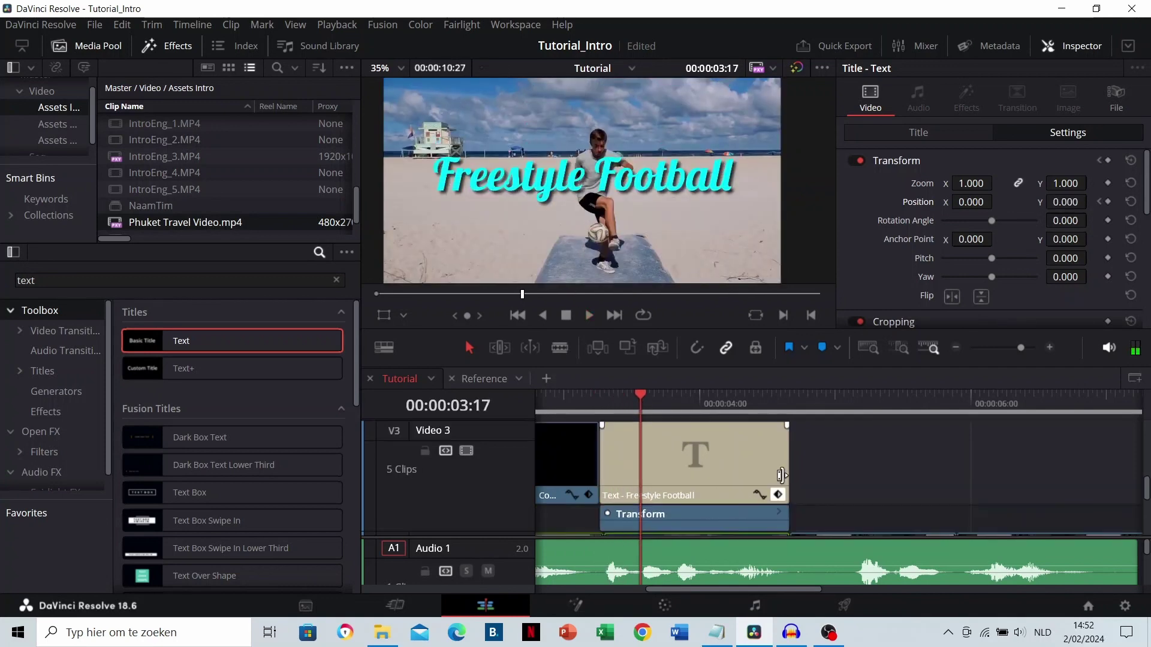
# Set the "Freestyle Football" title's Y position to 233 at the 00:00:03:15 keyframe and play the slide-in
pyautogui.click(1098, 201)
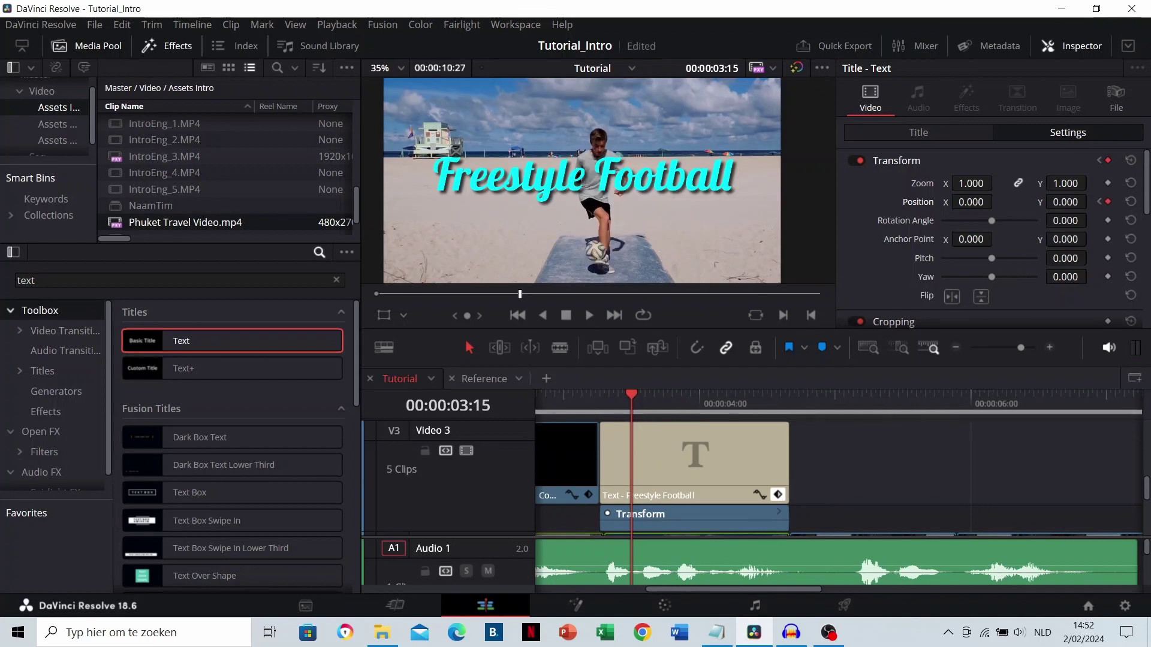
pyautogui.moveTo(1065, 202); pyautogui.dragTo(1089, 202)
pyautogui.click(603, 413)
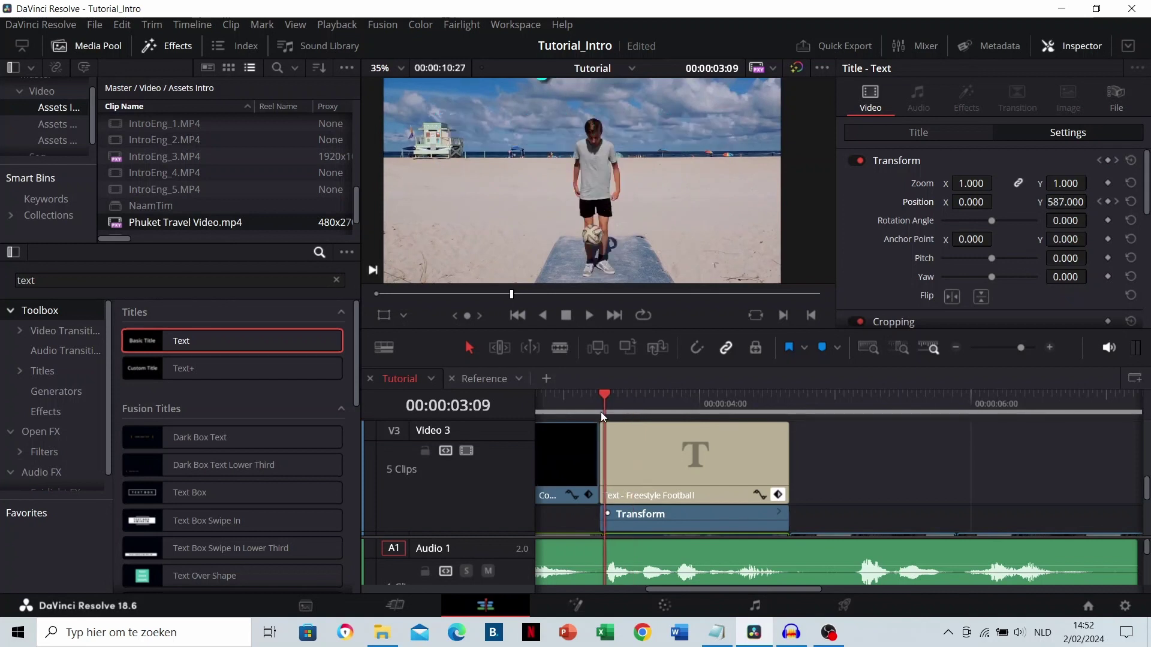
pyautogui.press('space')
pyautogui.press('space')
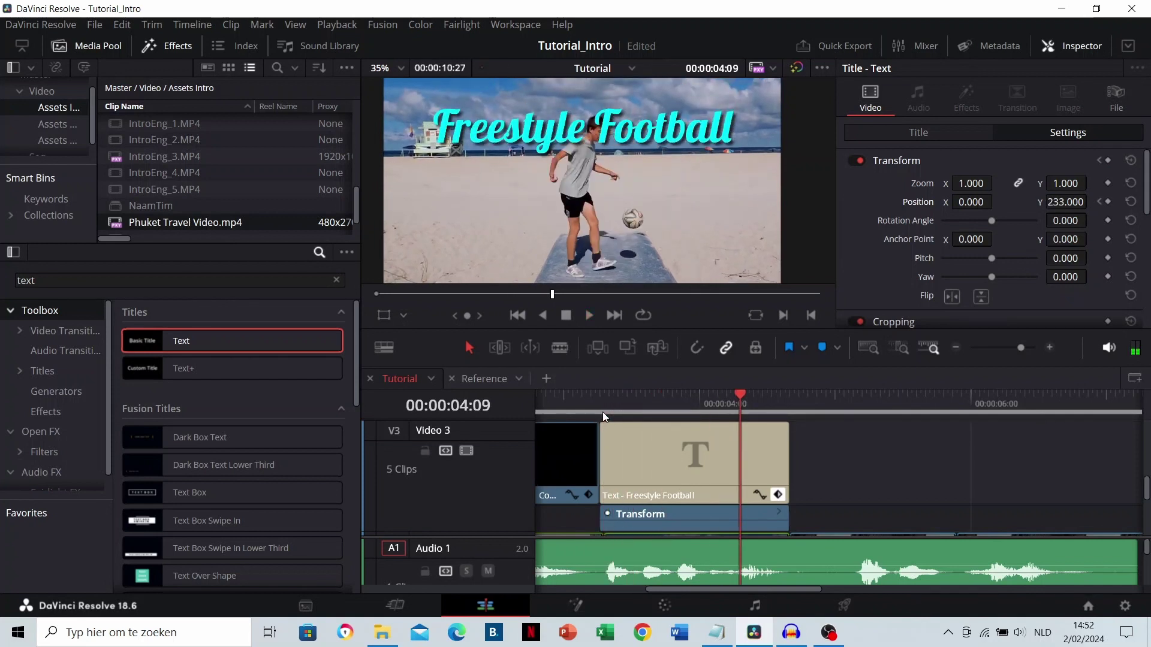
# Turn the "Freestyle Football" title into a compound clip, keeping the suggested name
pyautogui.click(641, 466)
pyautogui.rightClick(642, 465)
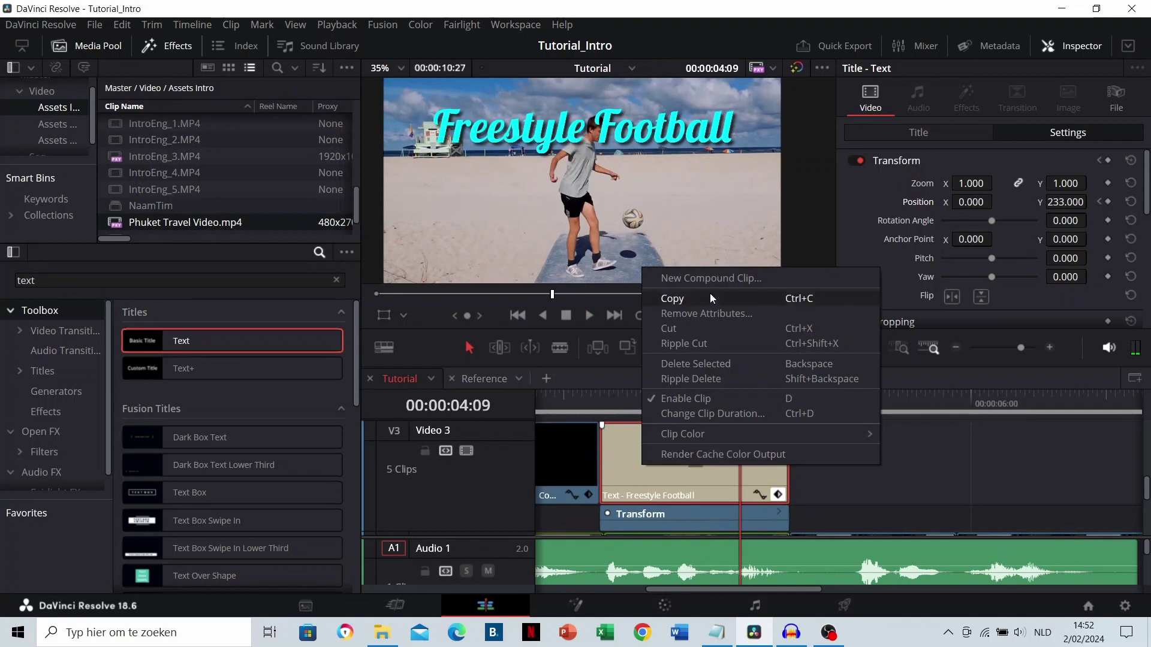
pyautogui.click(711, 277)
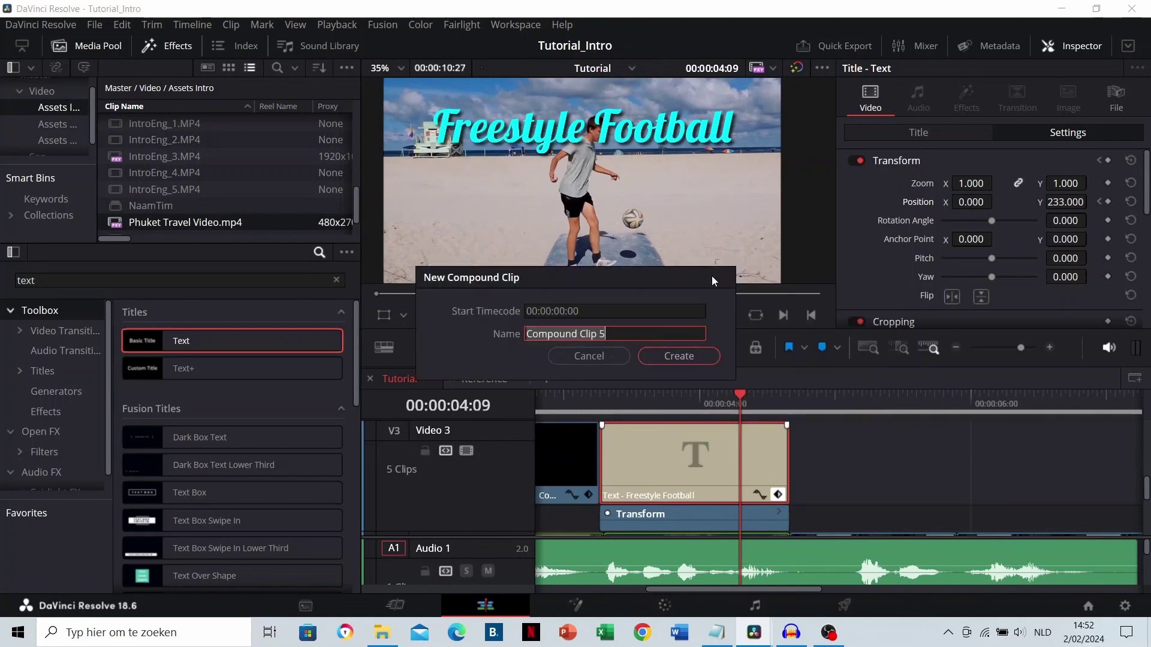
pyautogui.click(672, 357)
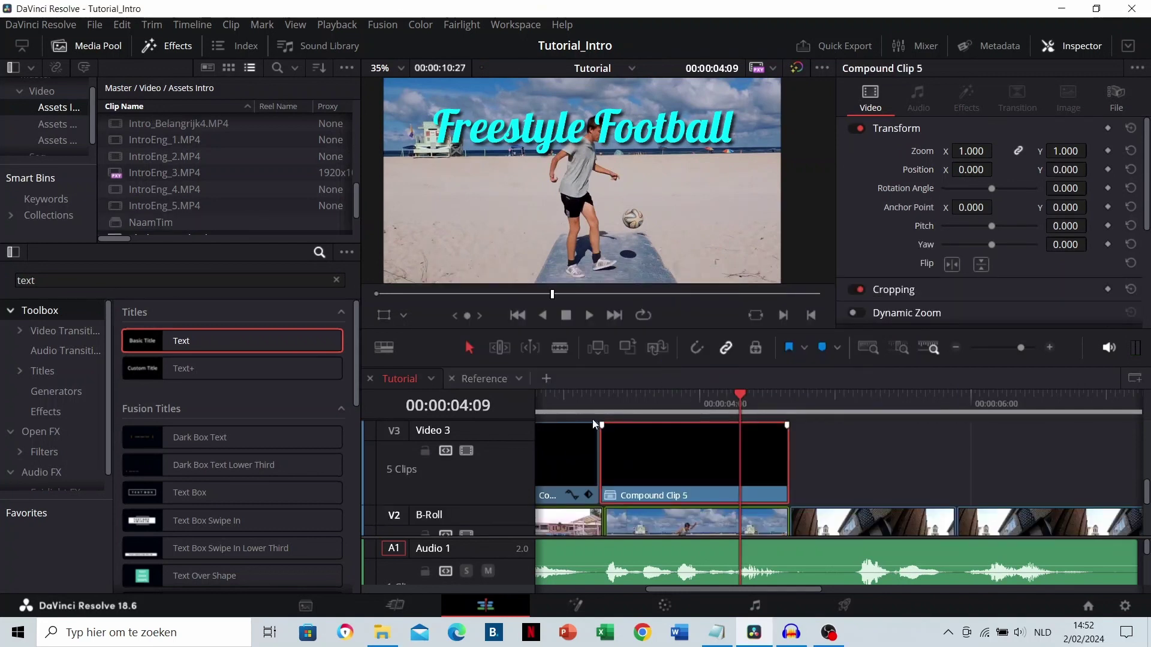
# Find the Camera Shake effect, apply it to the football title's compound clip, and play the result
pyautogui.click(42, 427)
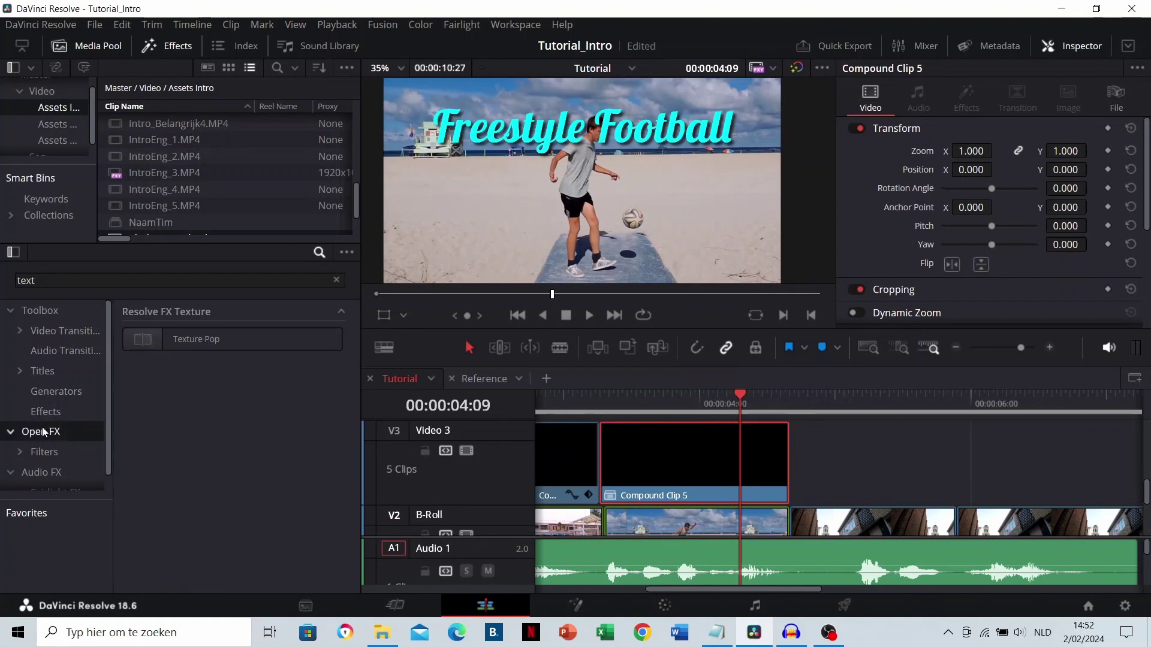
pyautogui.click(111, 280)
pyautogui.write('camera')
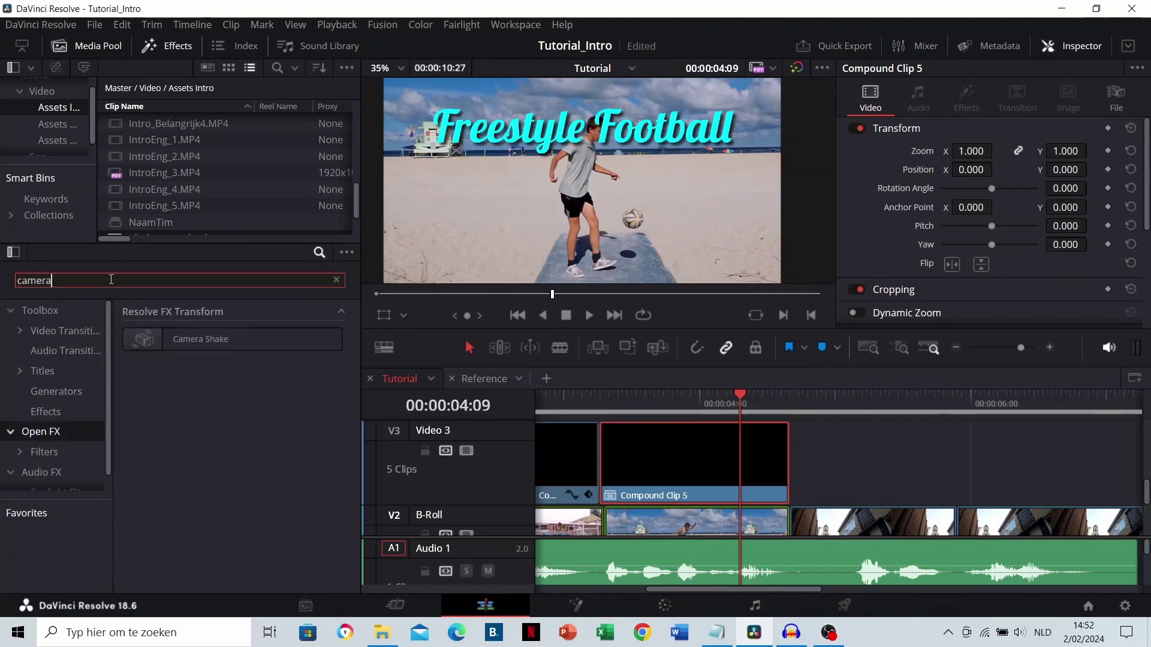
pyautogui.write(' shake')
pyautogui.moveTo(144, 339); pyautogui.dragTo(643, 452)
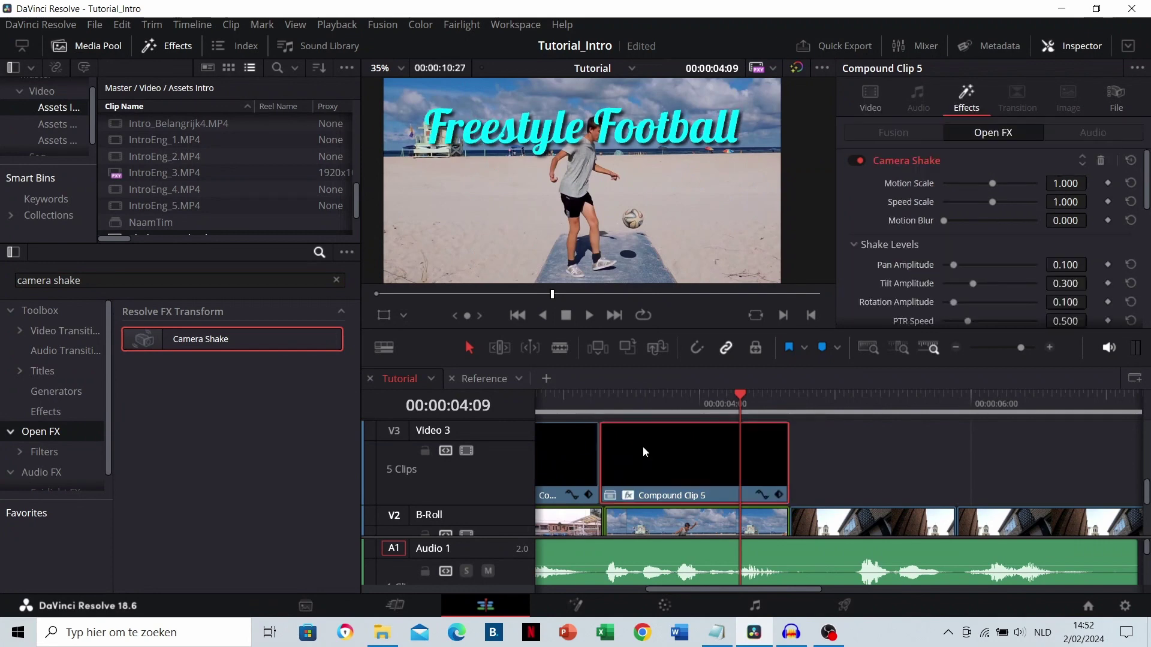
pyautogui.click(577, 404)
pyautogui.press('space')
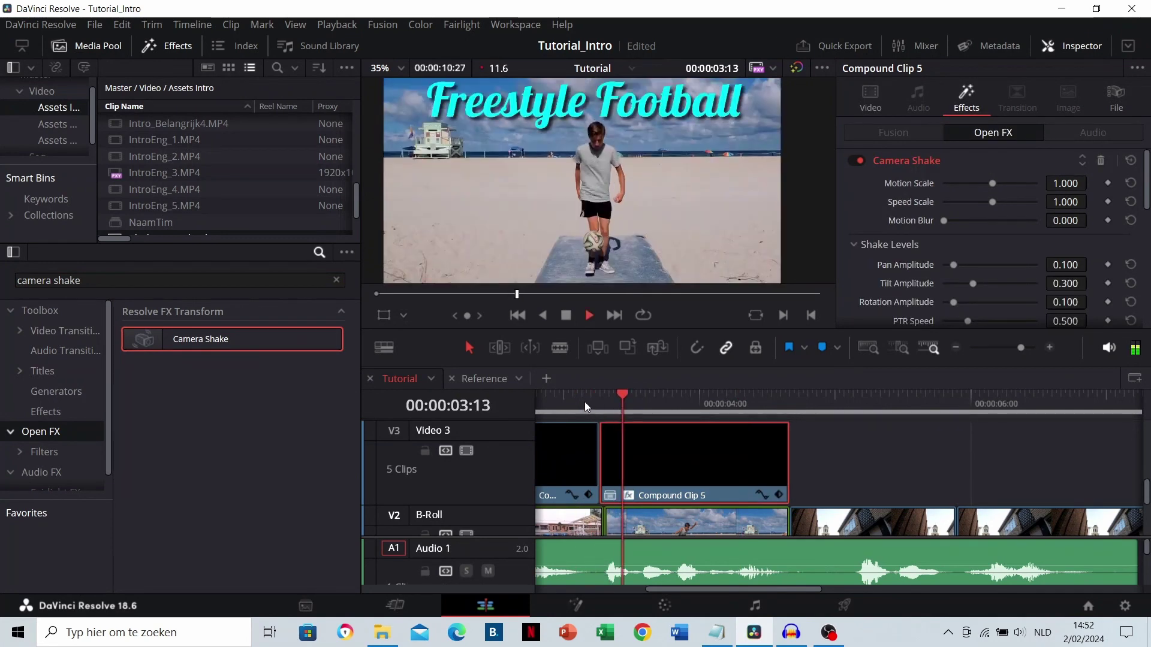
pyautogui.press('space')
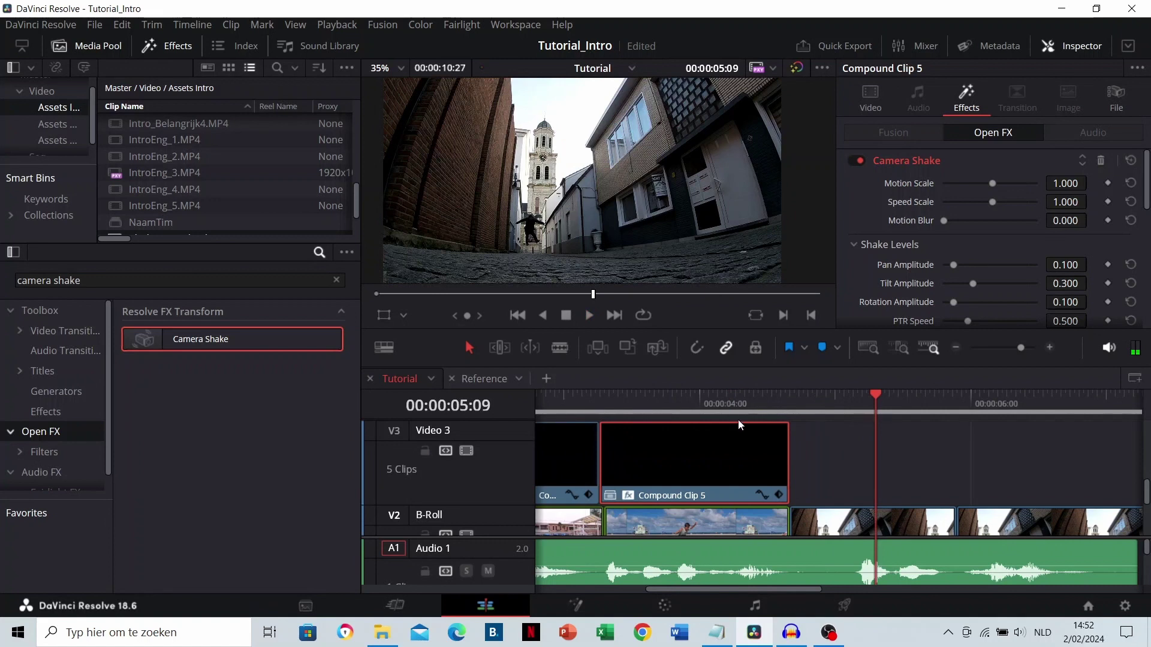
# Listen to the voice after the football clip and place the playhead at 00:00:05:05, where the speech resumes
pyautogui.click(840, 441)
pyautogui.click(857, 405)
pyautogui.press('space')
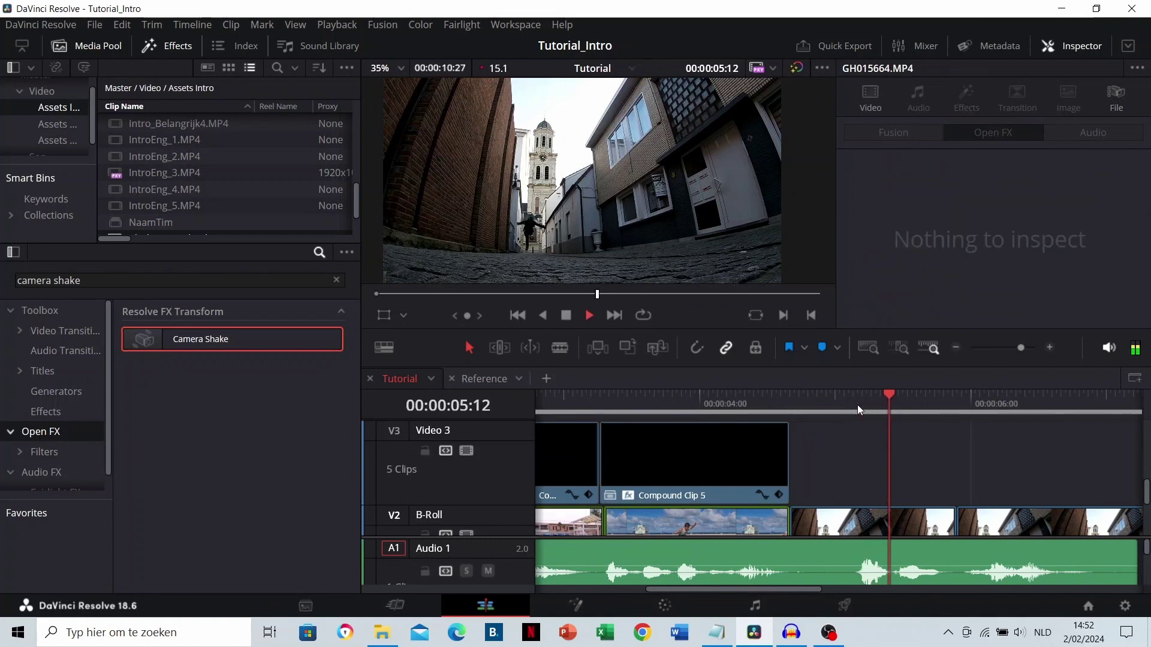
pyautogui.scroll(-4, 818, 429)
pyautogui.click(730, 407)
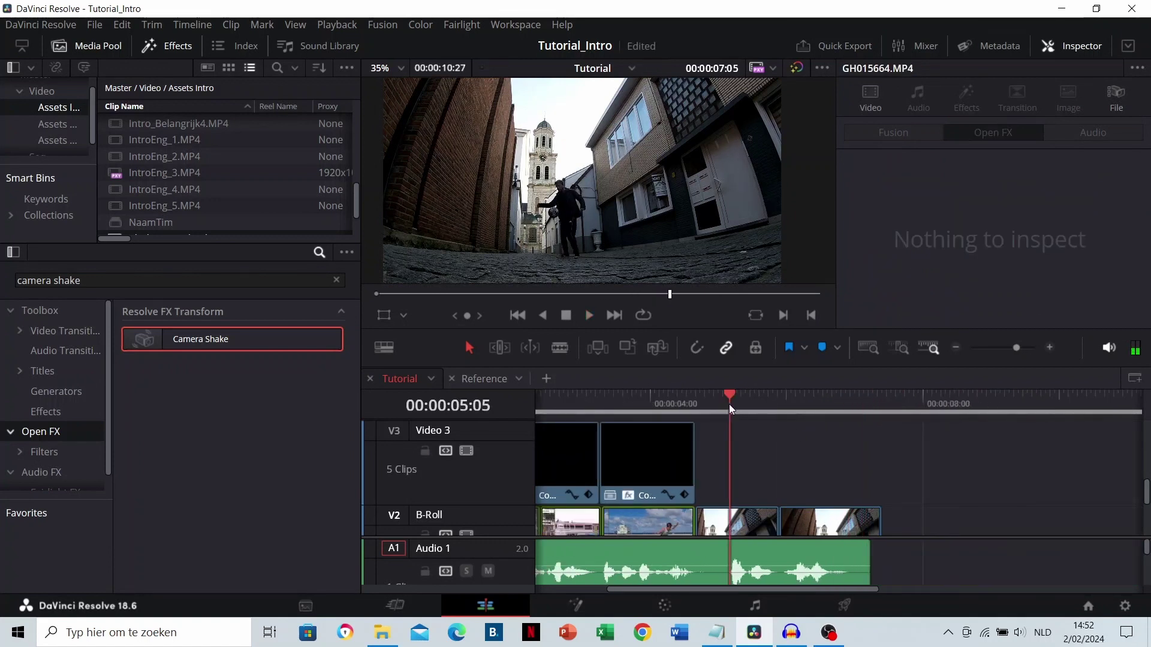
pyautogui.press('space')
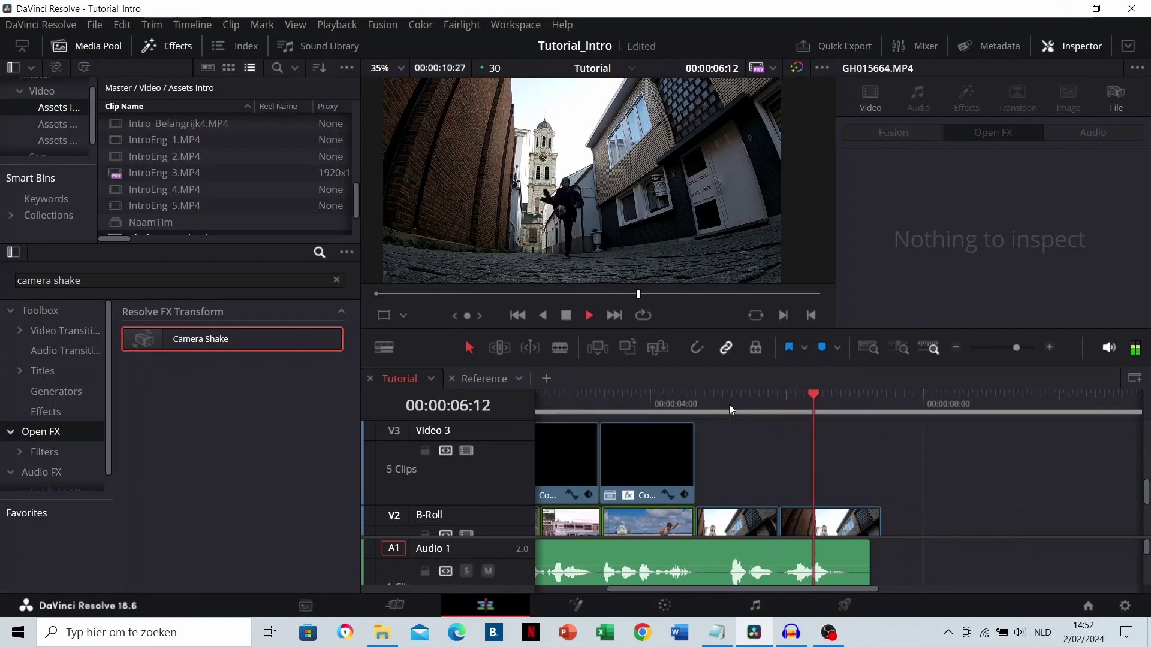
pyautogui.click(729, 404)
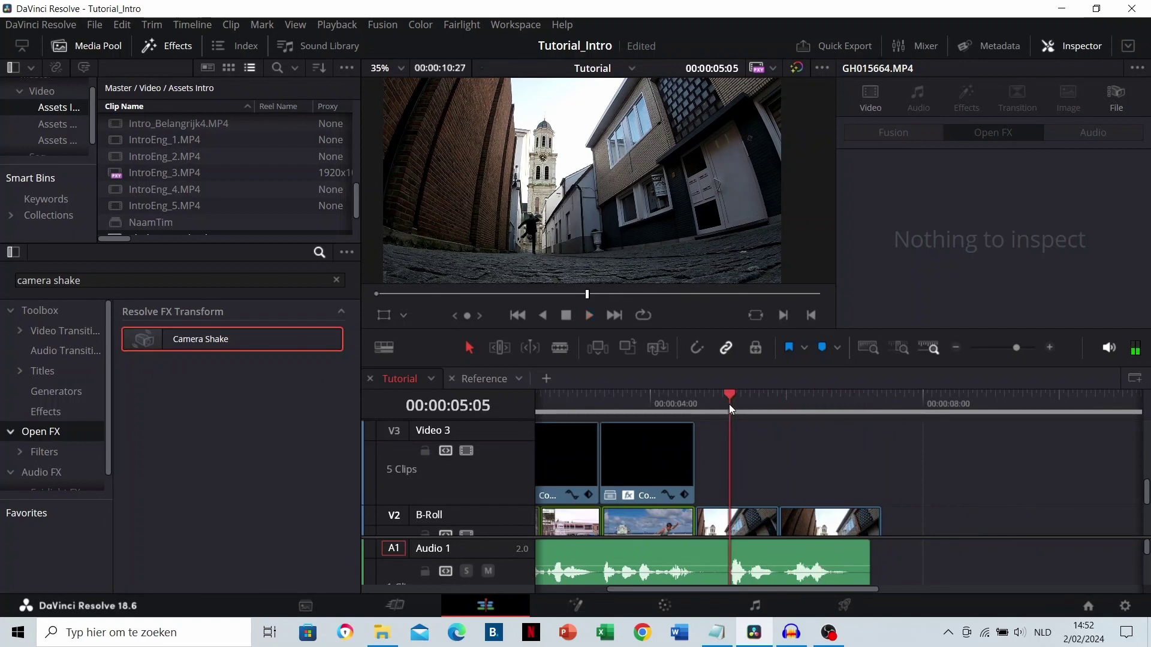
# Add a Text title to Video 3 from about 00:00:05:05 and change its text to "Welcome"
pyautogui.tripleClick(64, 281)
pyautogui.write('text')
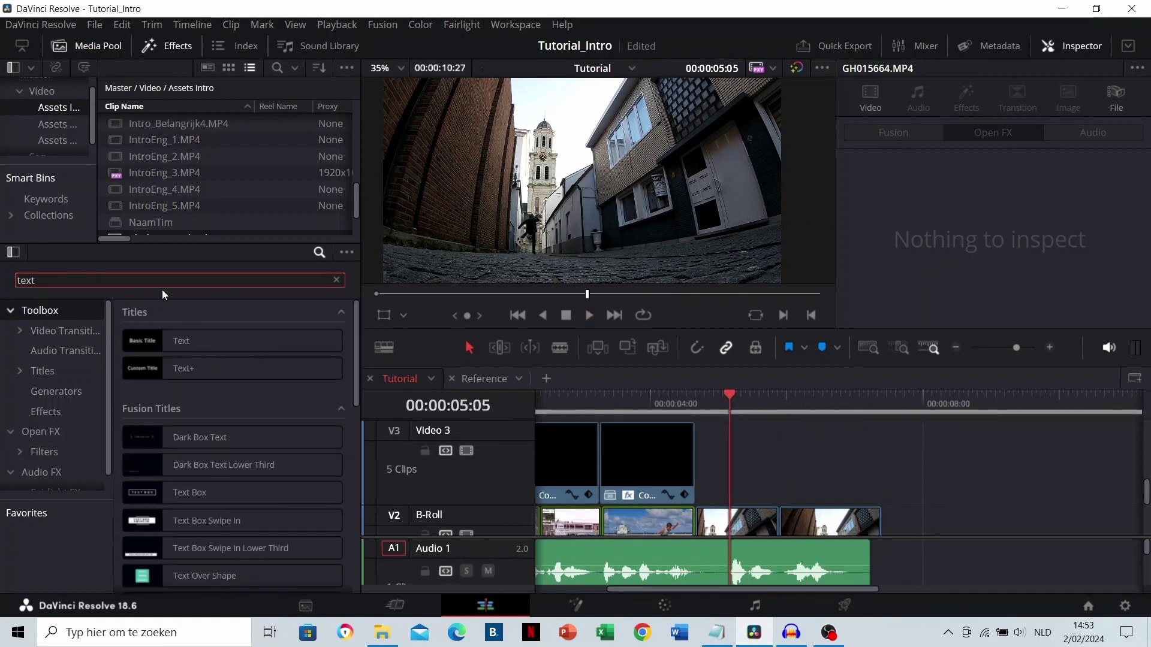
pyautogui.moveTo(210, 338); pyautogui.dragTo(739, 454)
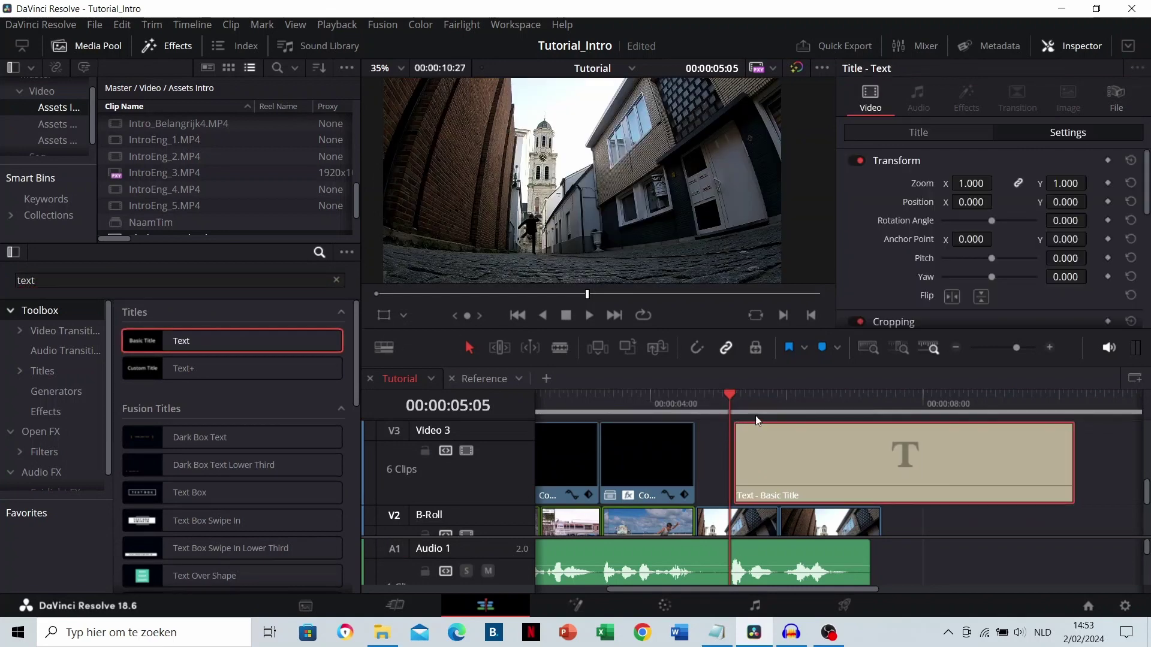
pyautogui.press('space')
pyautogui.click(917, 128)
pyautogui.tripleClick(902, 186)
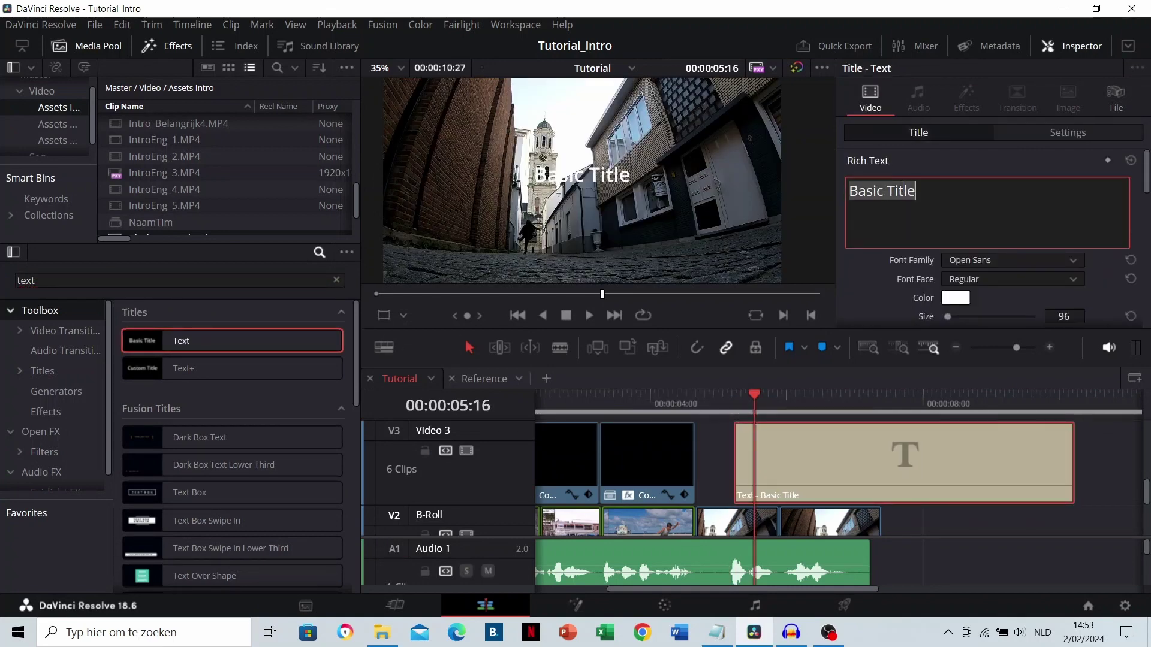
pyautogui.write('Welcome')
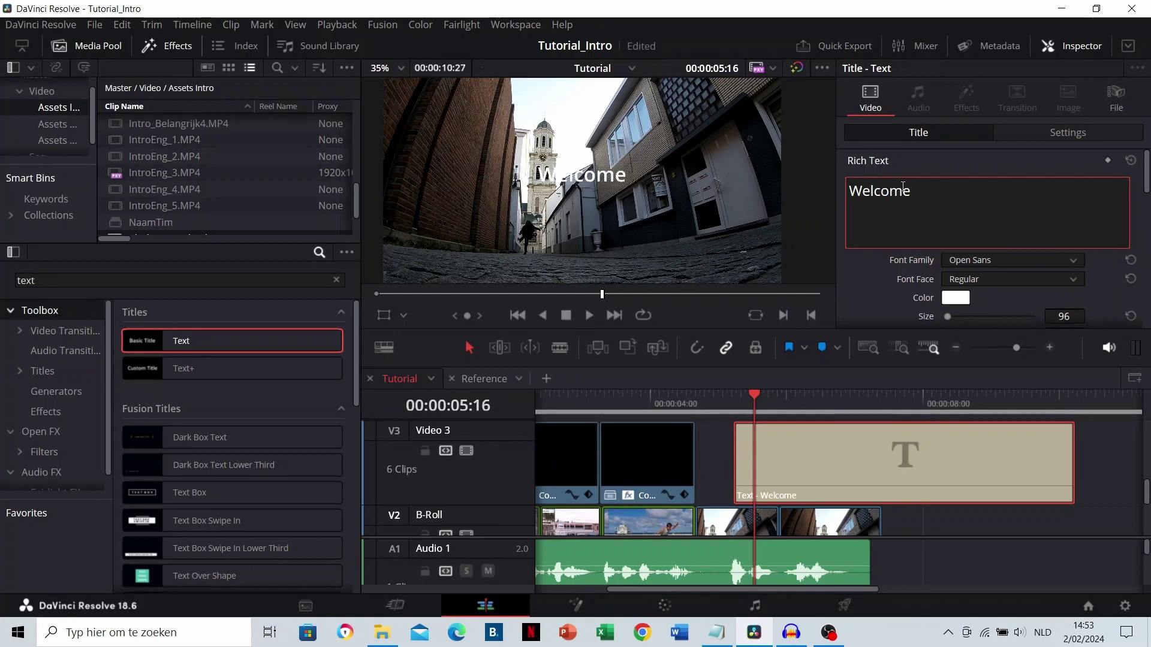
# Set the "Welcome" title's color to #00f2ff
pyautogui.click(953, 298)
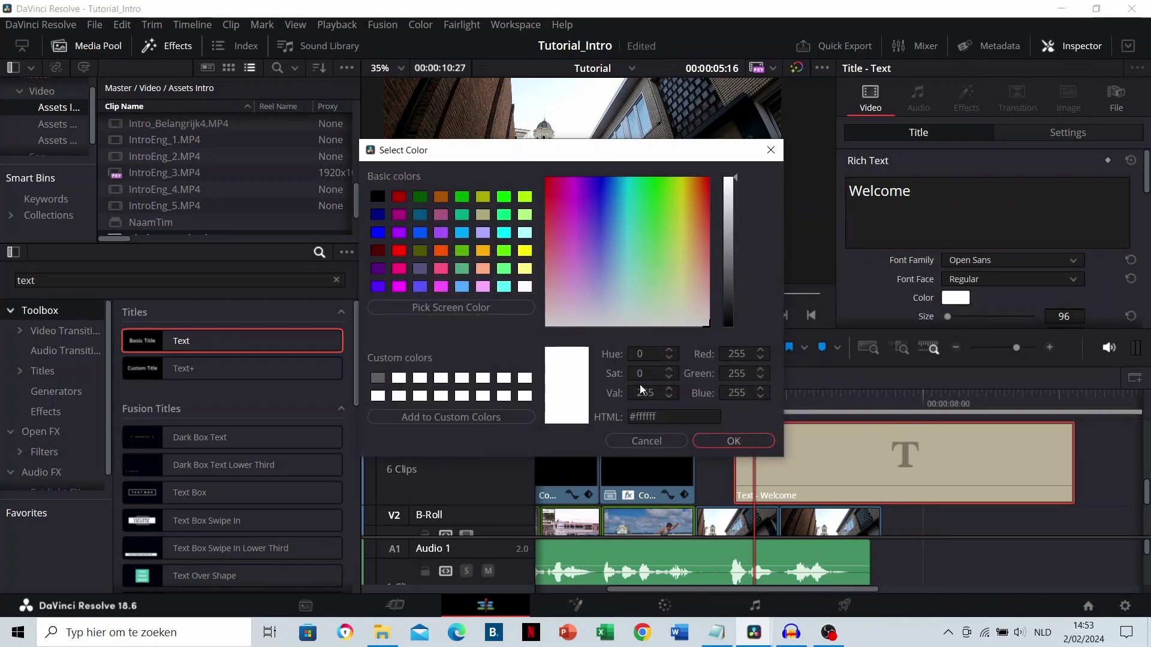
pyautogui.doubleClick(659, 414)
pyautogui.write('#00f2ff')
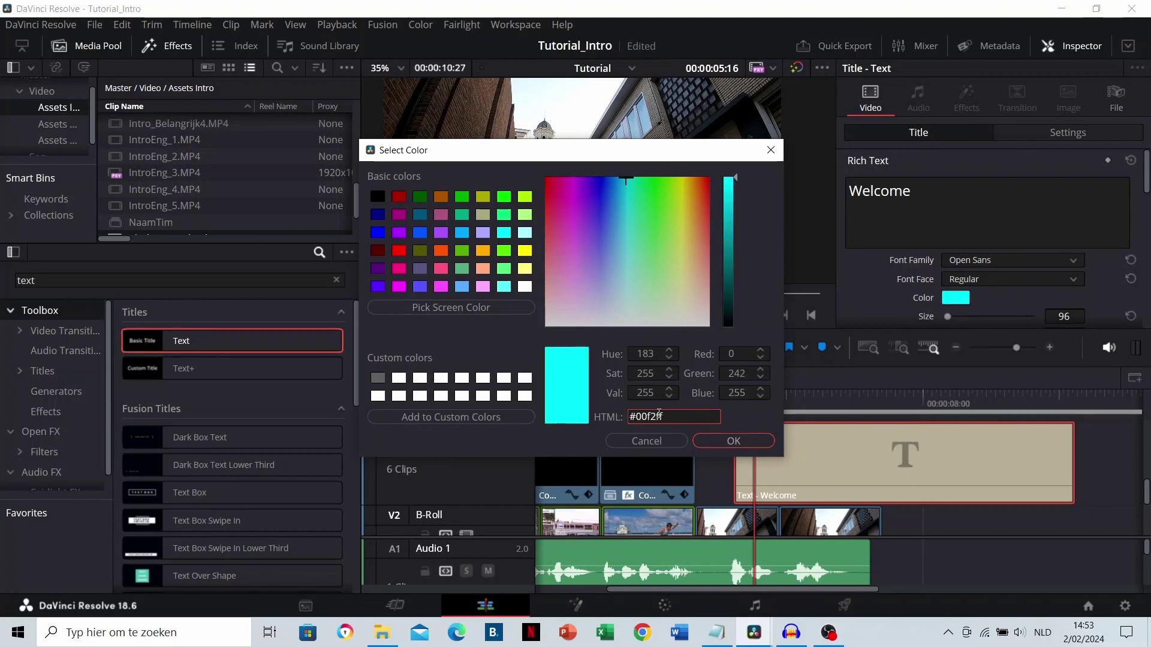
pyautogui.click(733, 441)
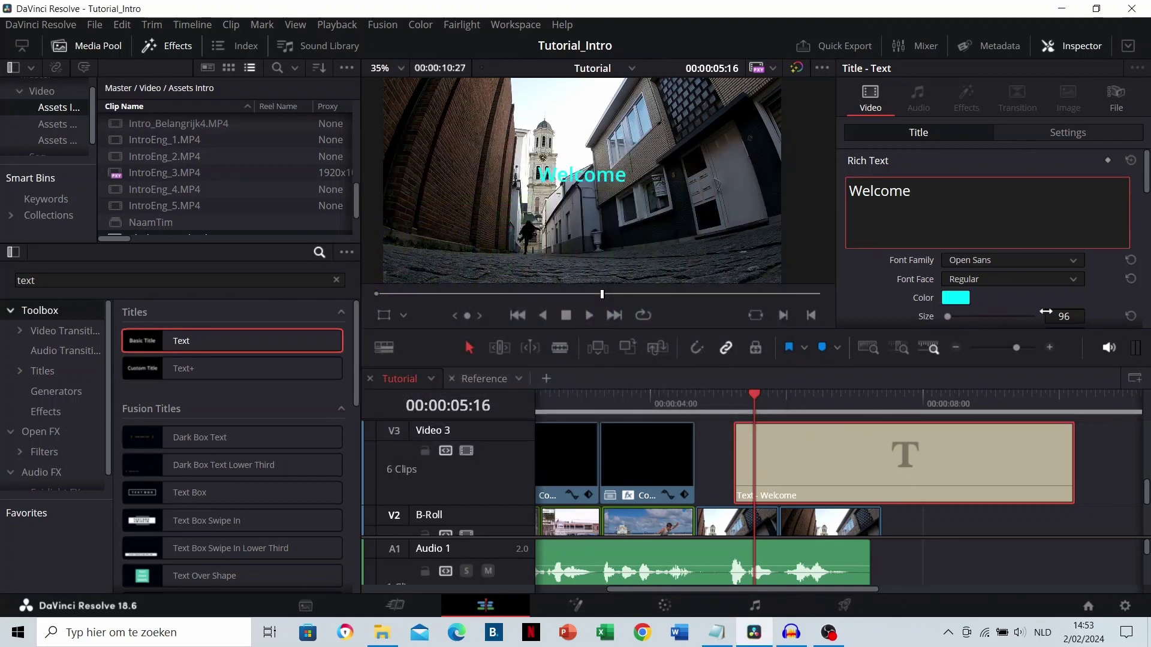
# Enlarge the "Welcome" title to size 297 and set its font family to Lobster
pyautogui.moveTo(1046, 312); pyautogui.dragTo(1095, 312)
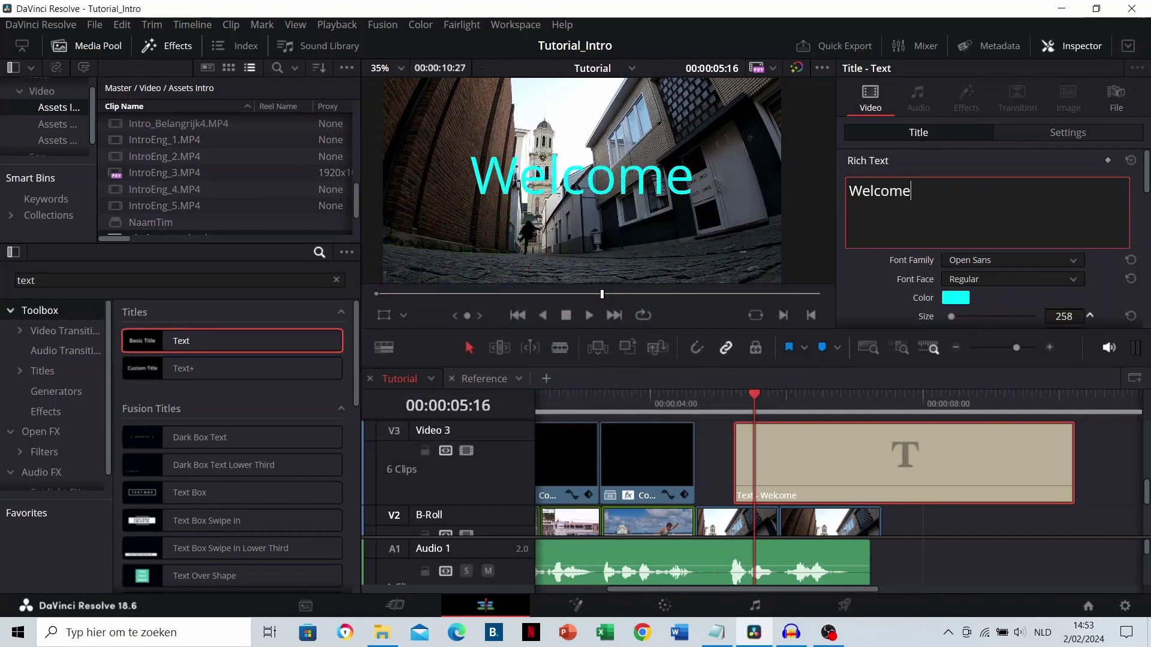
pyautogui.click(980, 259)
pyautogui.scroll(5, 983, 384)
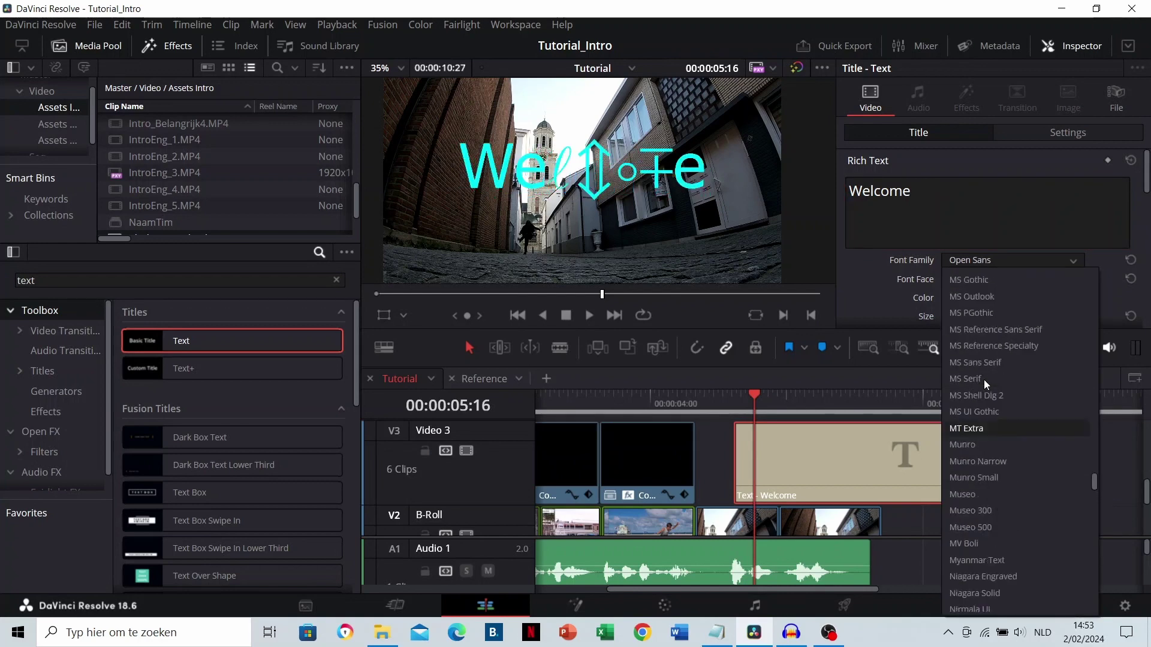
pyautogui.scroll(15, 983, 379)
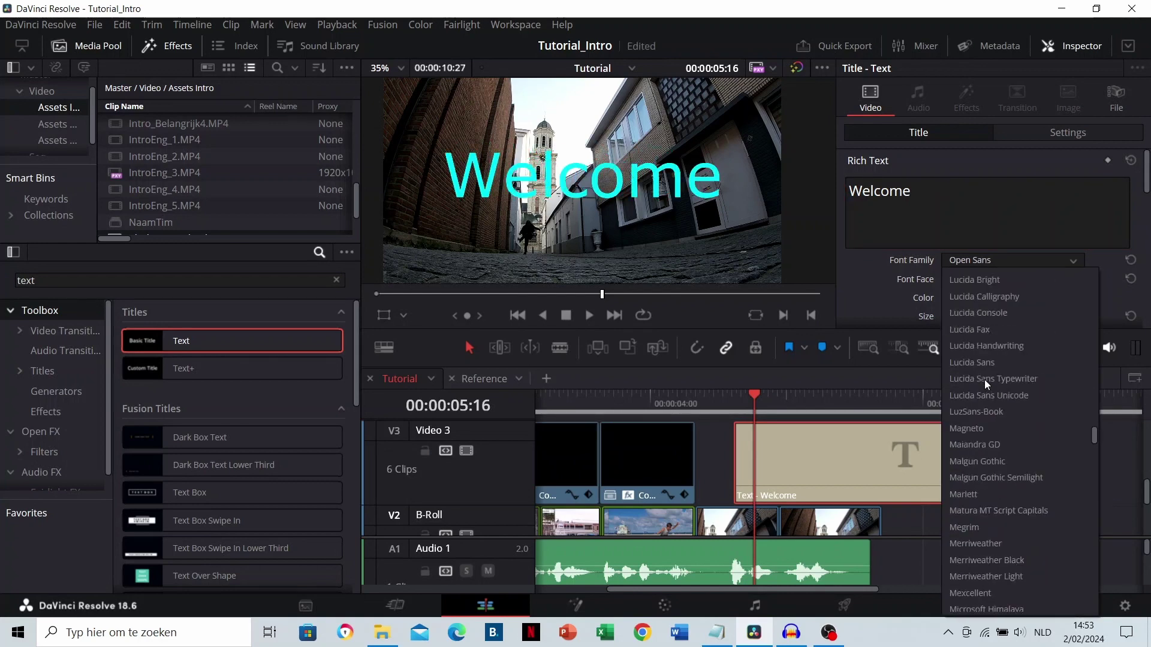
pyautogui.scroll(3, 984, 383)
pyautogui.click(983, 406)
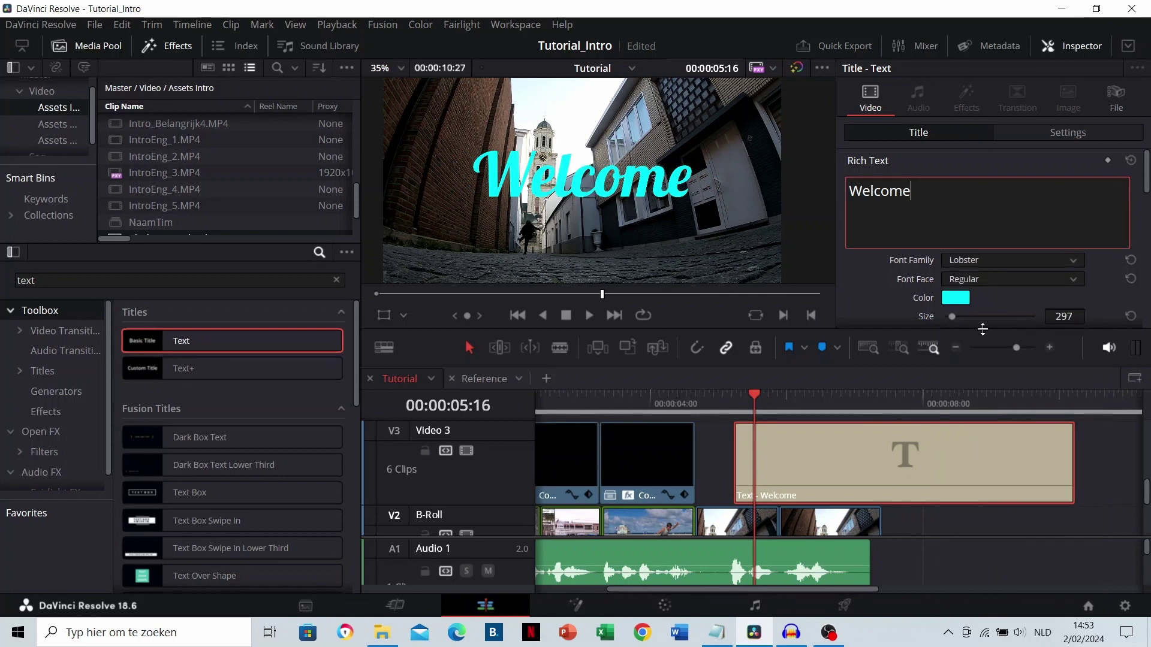
# Set the "Welcome" title's drop shadow offset to X -14 and Y -14
pyautogui.scroll(-10, 911, 279)
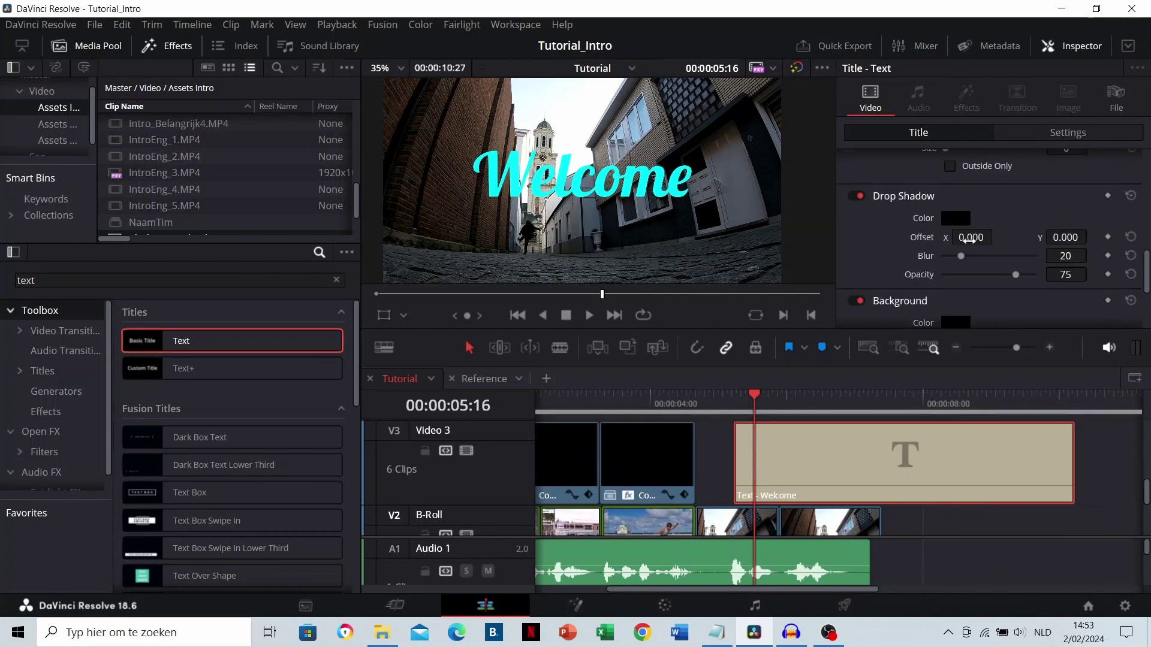
pyautogui.moveTo(971, 237); pyautogui.dragTo(962, 237)
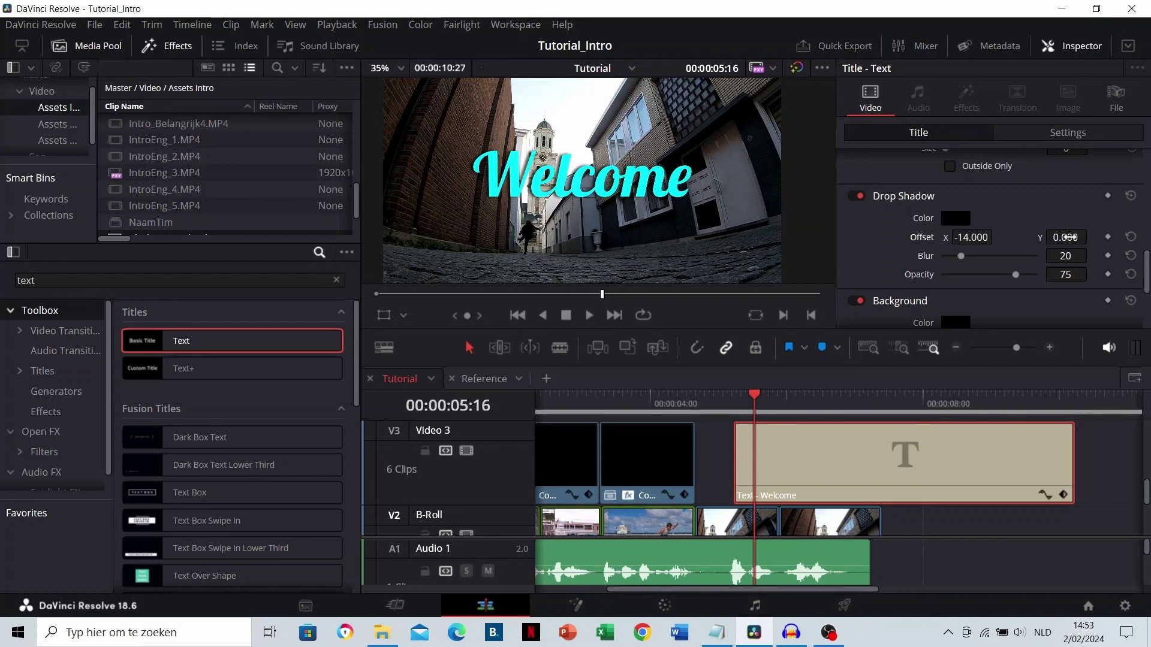
pyautogui.moveTo(1064, 238)
pyautogui.mouseDown()
pyautogui.moveTo(1076, 238)
pyautogui.moveTo(1062, 237)
pyautogui.mouseUp()
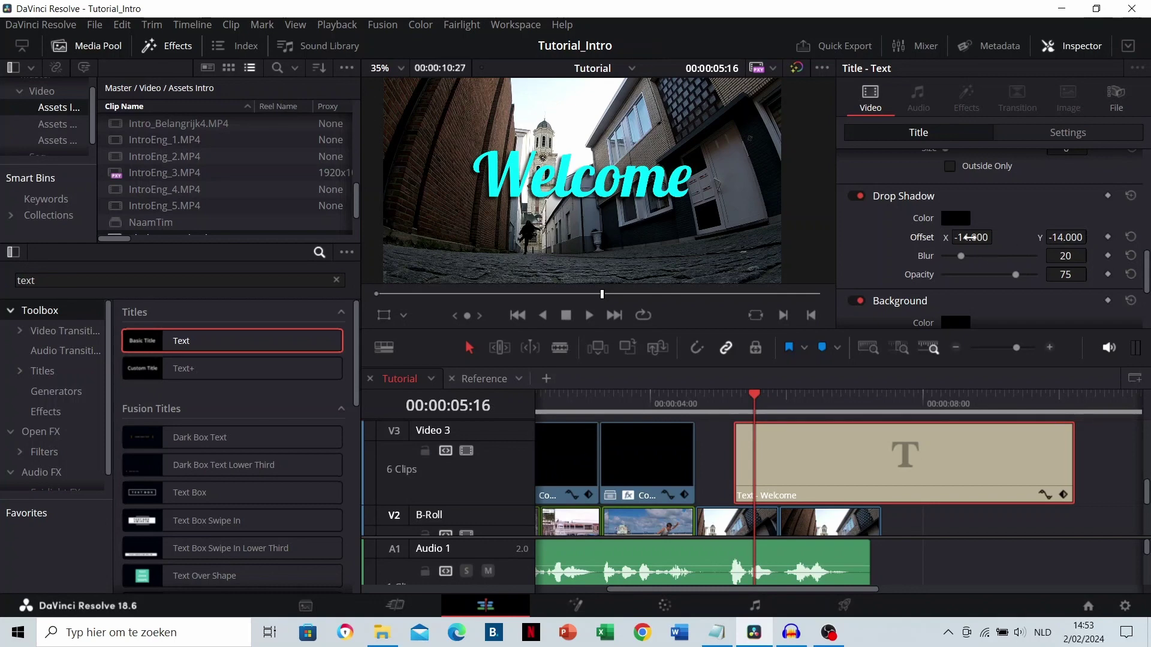
# Set the Welcome title's drop shadow X offset to 14 and its text size to 440
pyautogui.moveTo(970, 238); pyautogui.dragTo(997, 235)
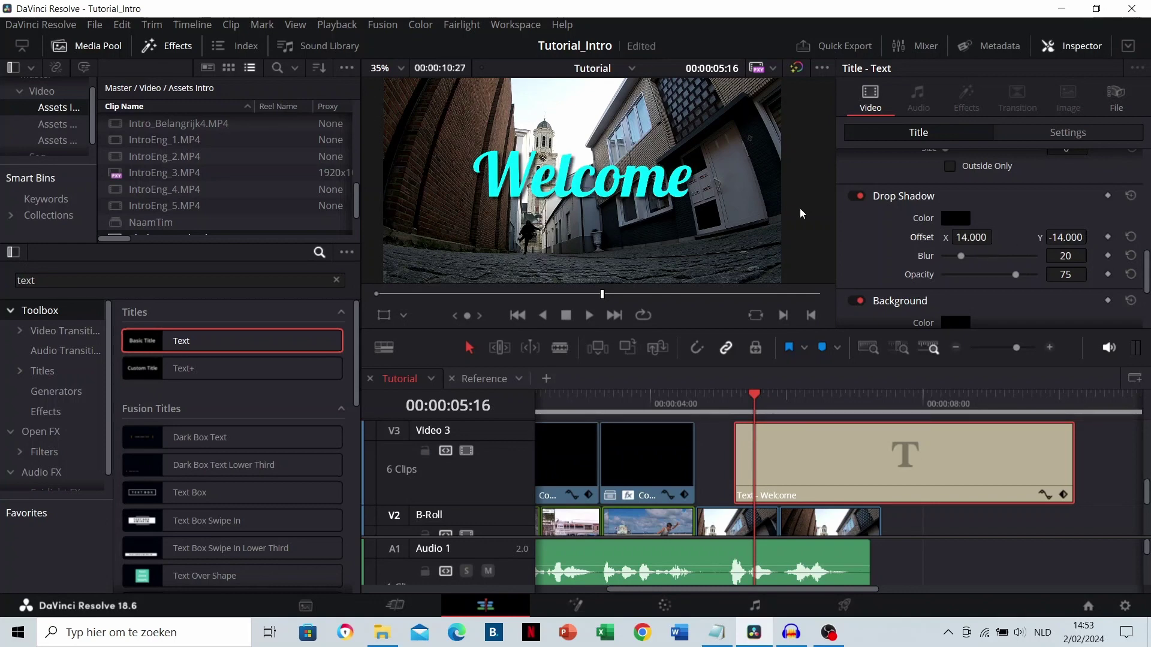
pyautogui.scroll(2, 547, 190)
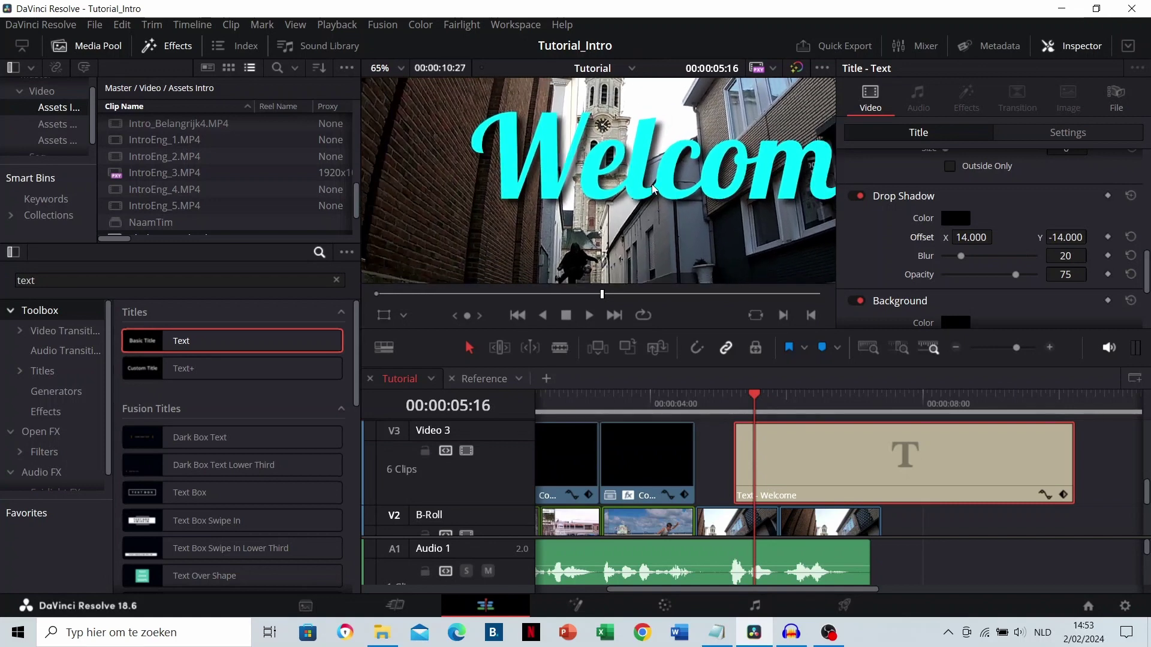
pyautogui.scroll(-2, 653, 189)
pyautogui.scroll(-1, 653, 189)
pyautogui.scroll(5, 984, 226)
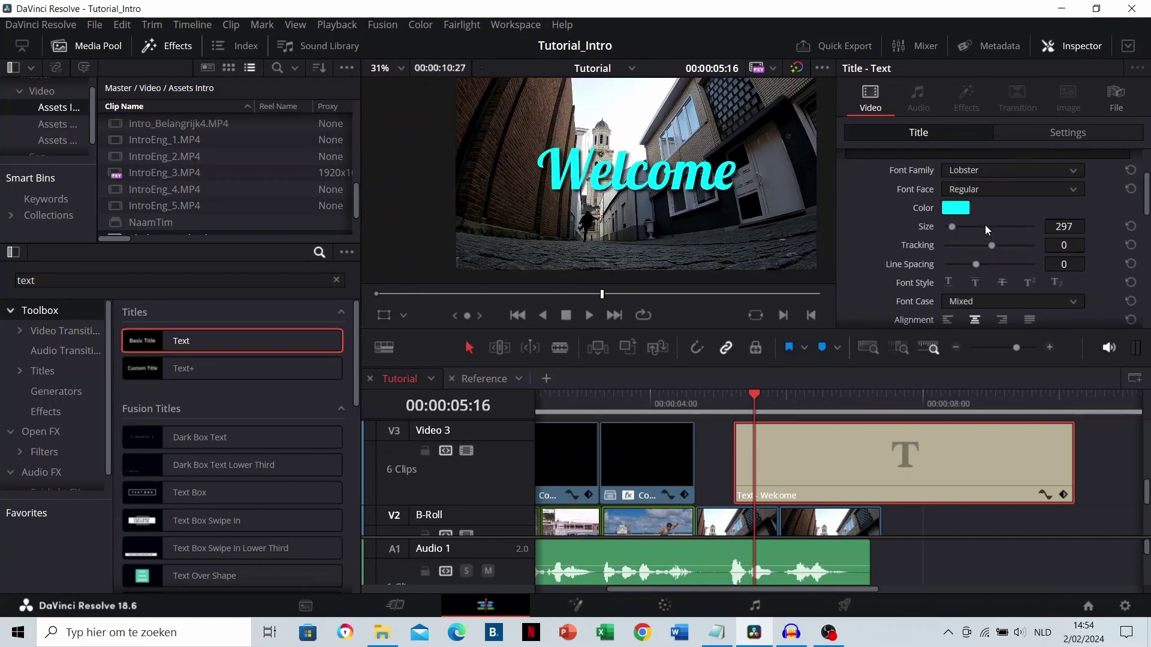
pyautogui.moveTo(1058, 226); pyautogui.dragTo(1141, 227)
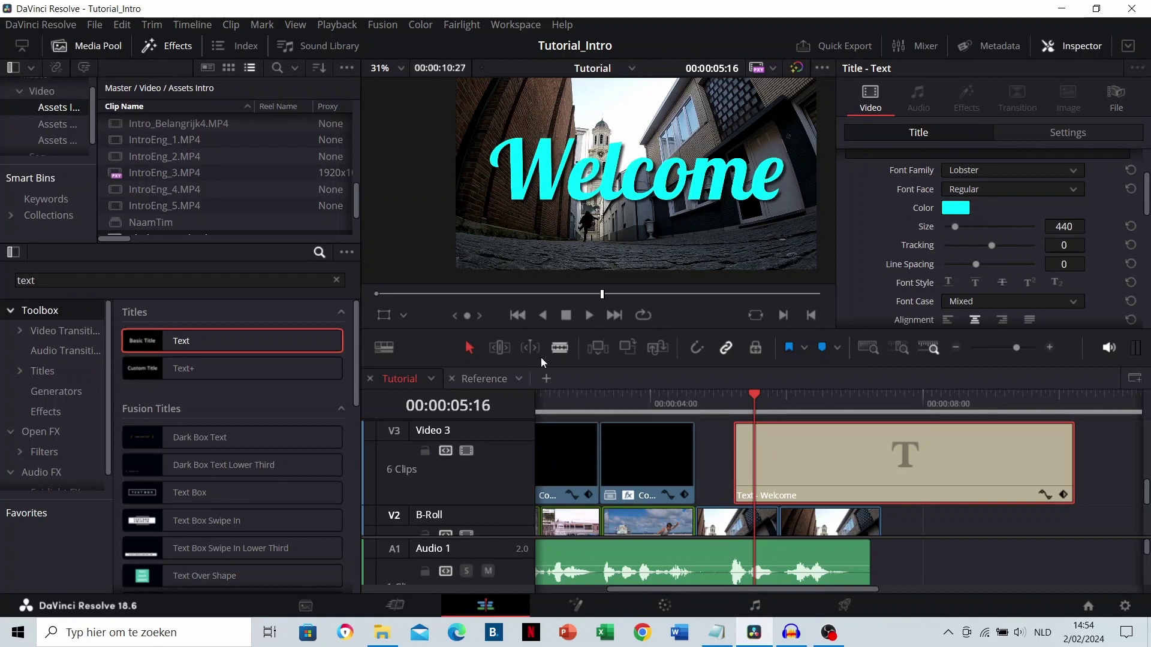
# Examine the finished Welcome title in the Reference timeline around 00:00:05:11
pyautogui.click(483, 379)
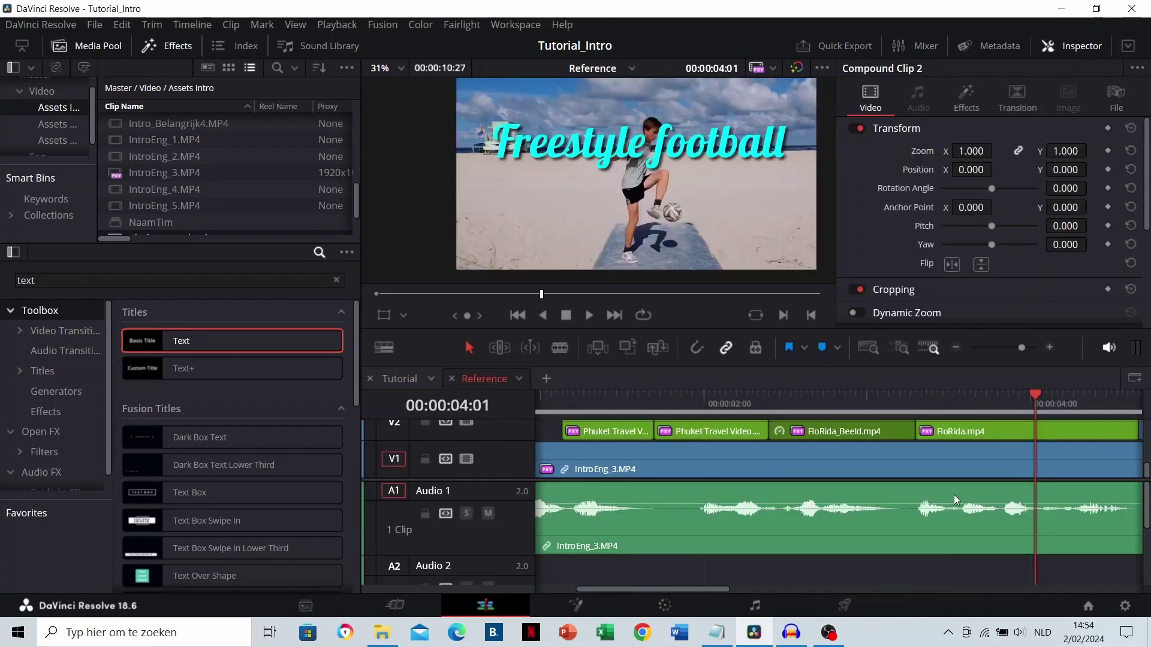
pyautogui.hscroll(5, 947, 491)
pyautogui.click(759, 399)
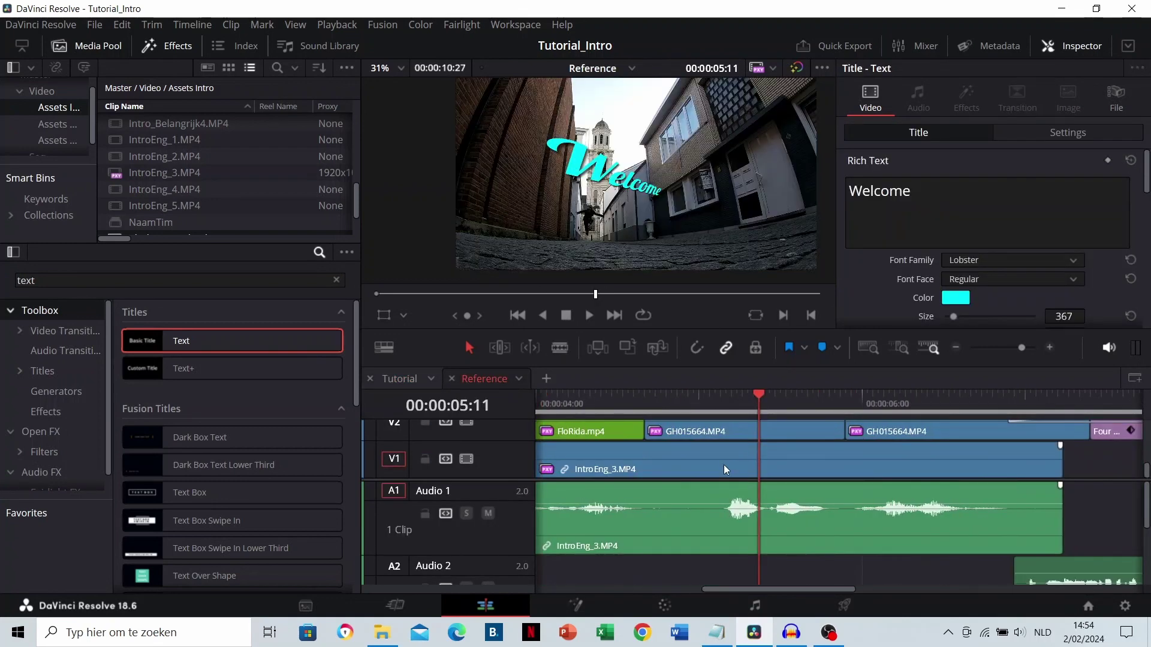
pyautogui.scroll(2, 724, 465)
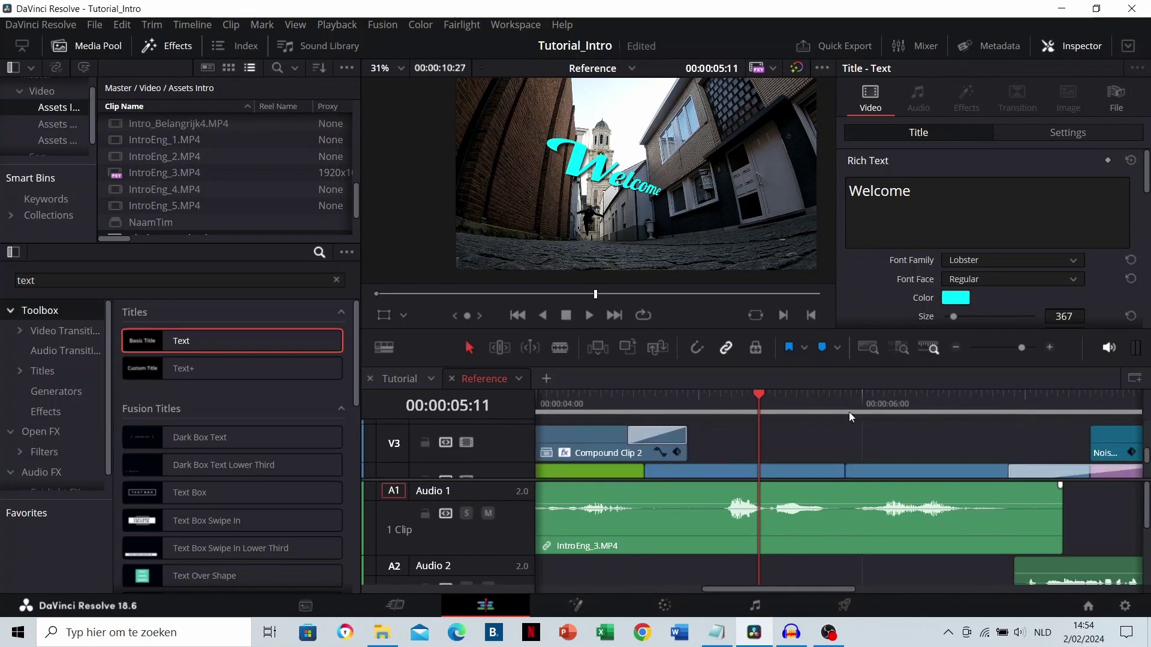
pyautogui.click(868, 406)
pyautogui.click(759, 403)
# In the Tutorial timeline, set the Welcome title's yaw to 1.182 and its text size to 280
pyautogui.click(400, 379)
pyautogui.scroll(-2, 902, 264)
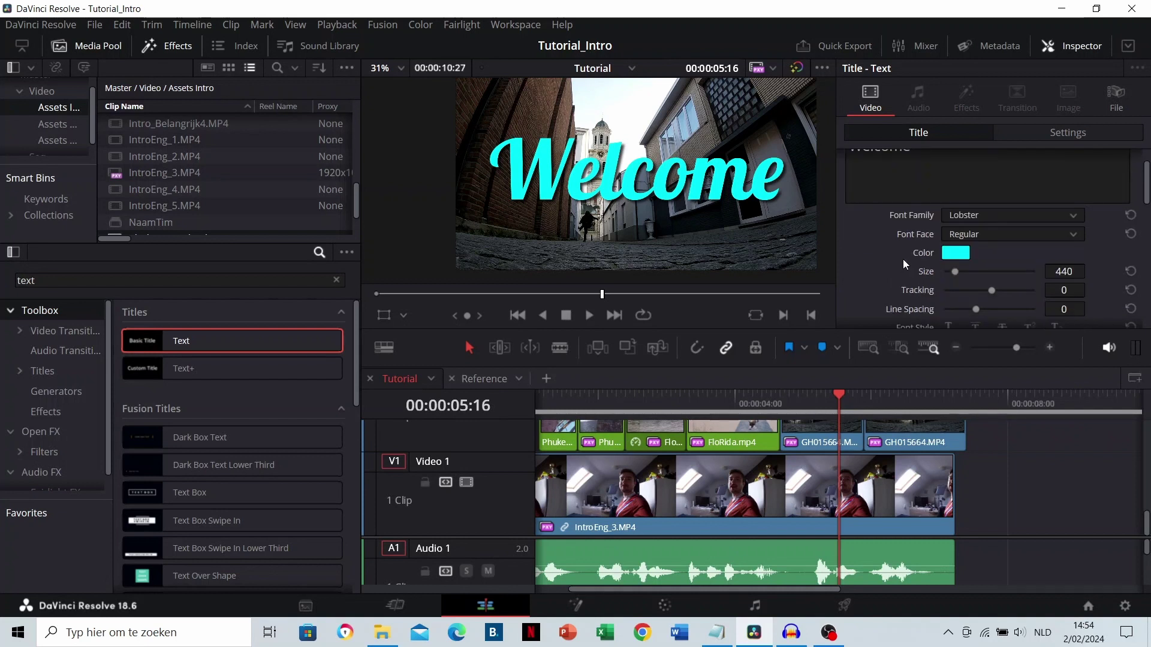
pyautogui.scroll(-2, 902, 259)
pyautogui.scroll(4, 932, 250)
pyautogui.click(1057, 133)
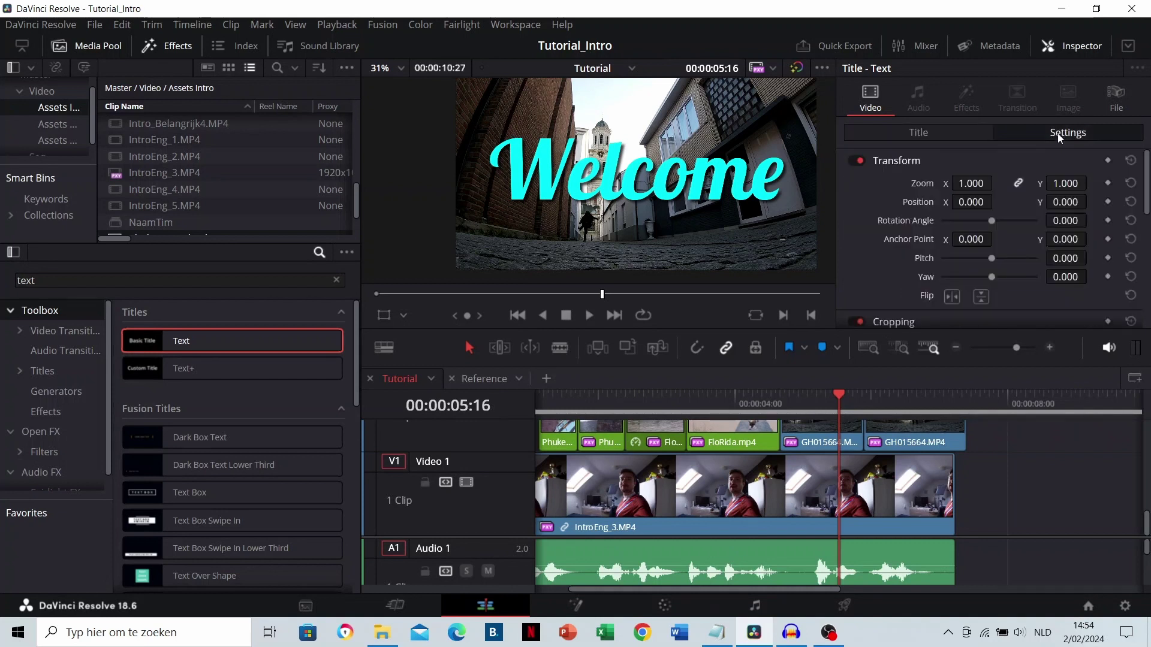
pyautogui.moveTo(1066, 277); pyautogui.dragTo(1091, 276)
pyautogui.click(908, 132)
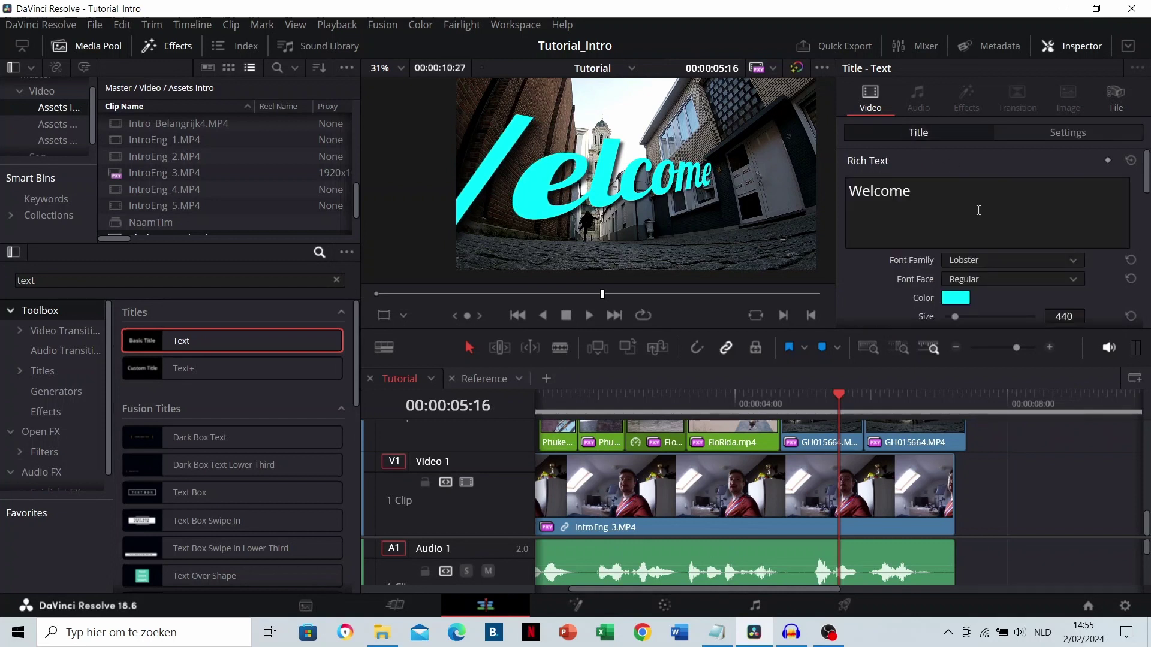
pyautogui.scroll(-1, 994, 219)
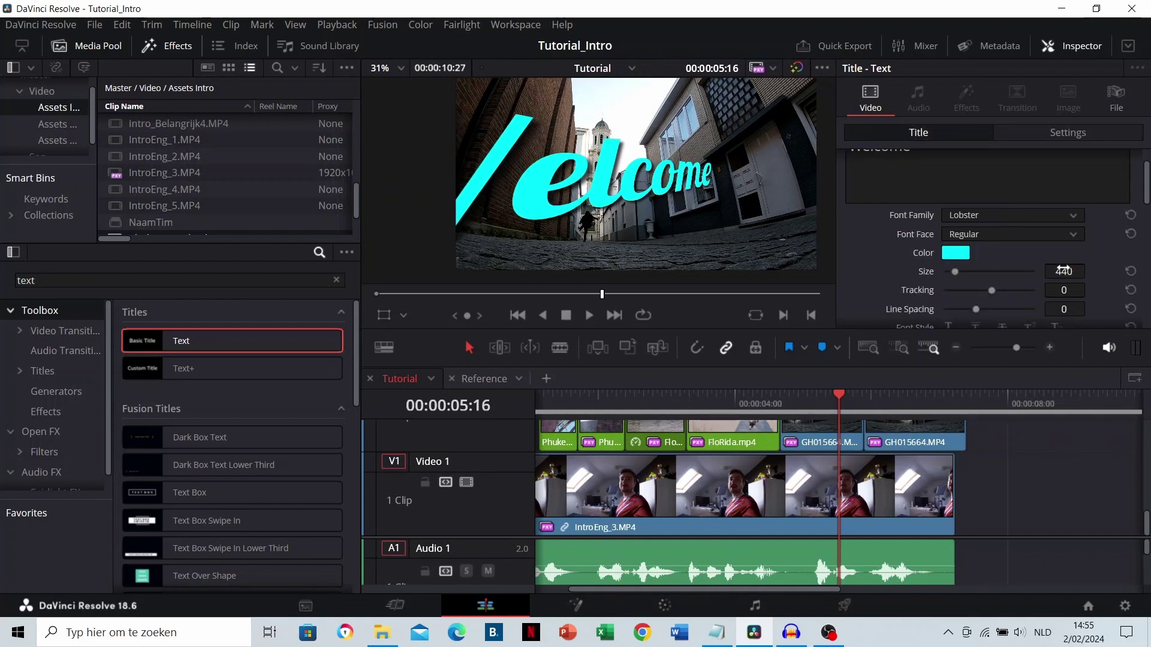
pyautogui.moveTo(1064, 271); pyautogui.dragTo(1063, 271)
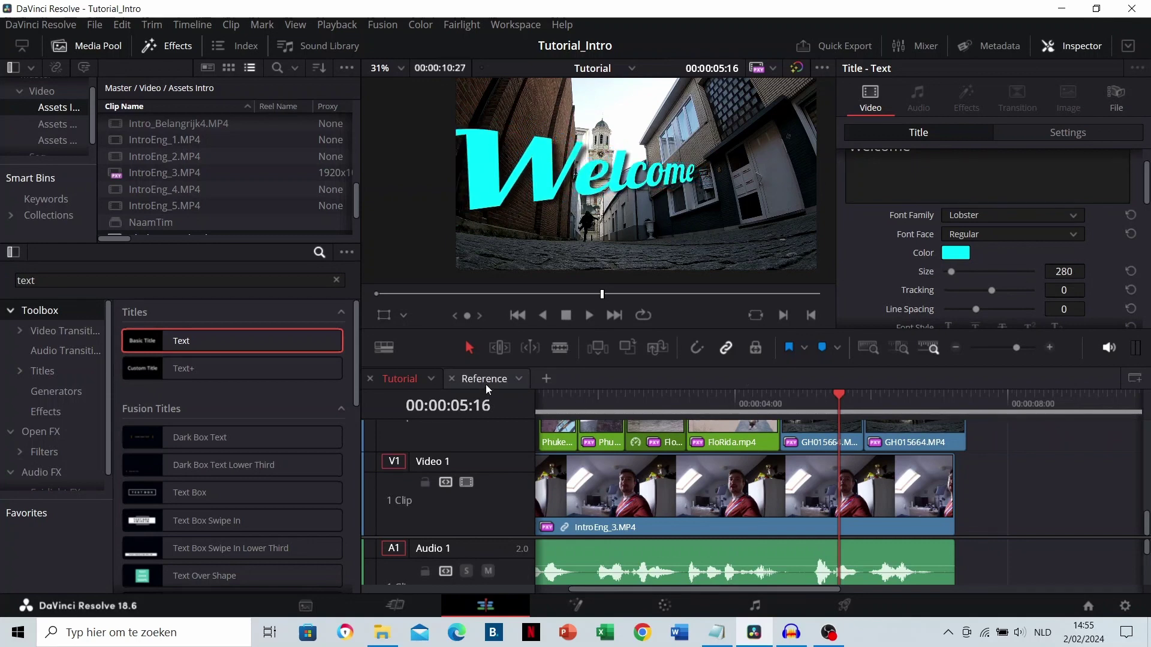
# Play the Reference timeline from about 00:00:05:04 to study how the Welcome and "to my life" titles are animated and timed
pyautogui.click(485, 379)
pyautogui.scroll(2, 785, 446)
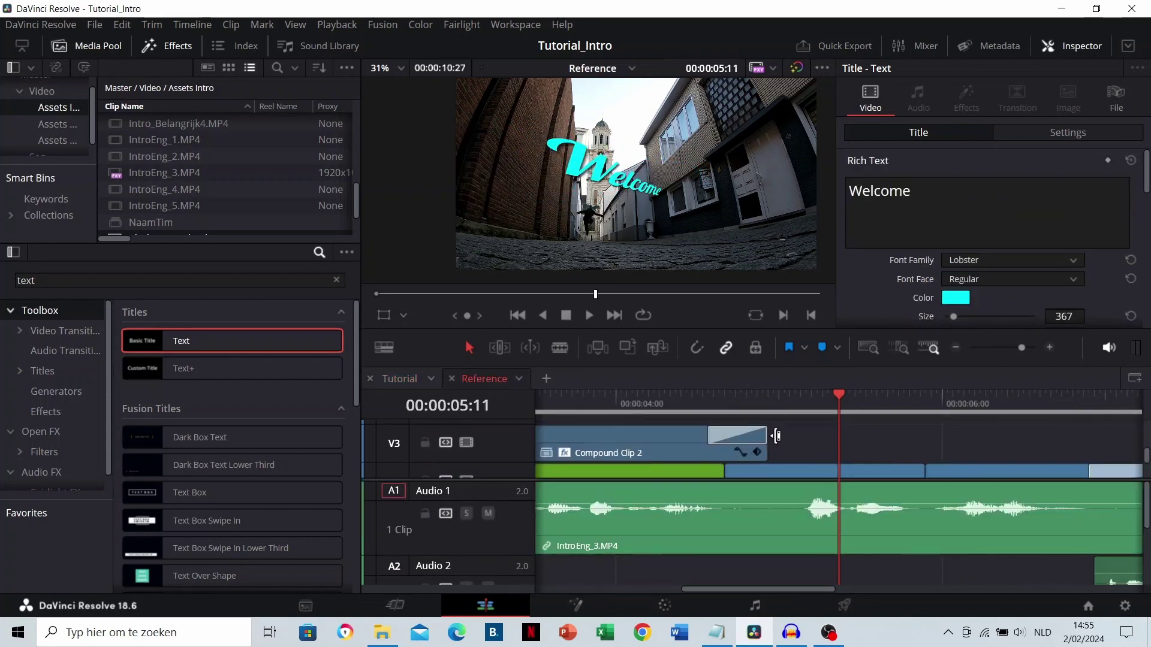
pyautogui.hscroll(2, 775, 436)
pyautogui.scroll(-1, 775, 437)
pyautogui.click(667, 400)
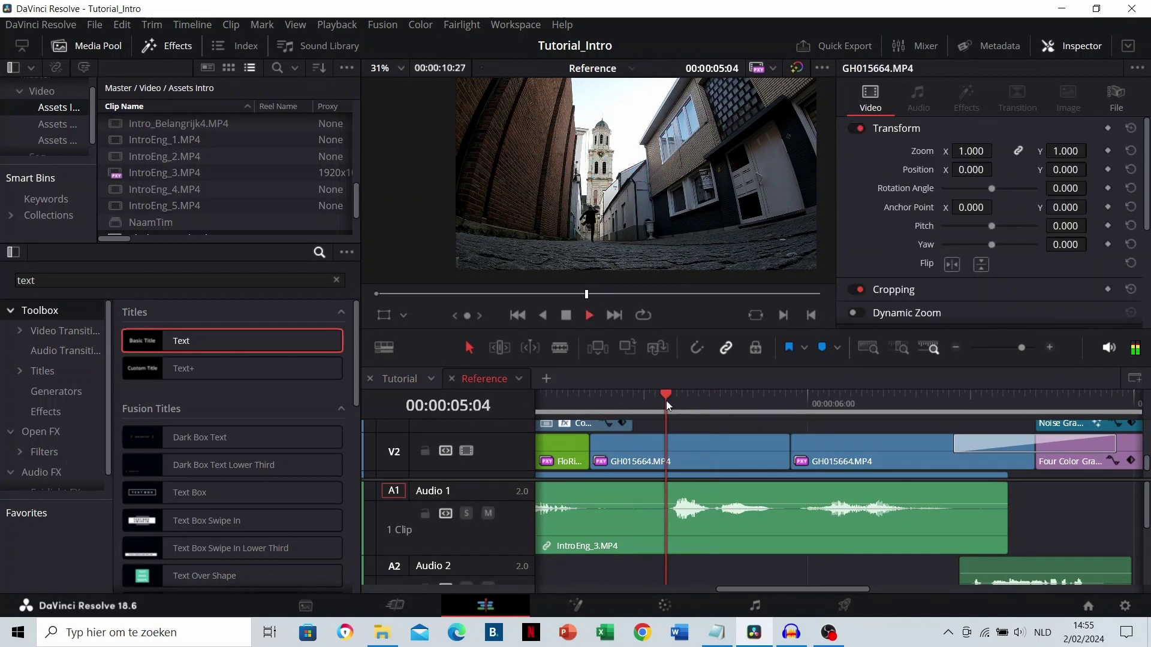
pyautogui.press('space')
pyautogui.click(669, 401)
pyautogui.press('space')
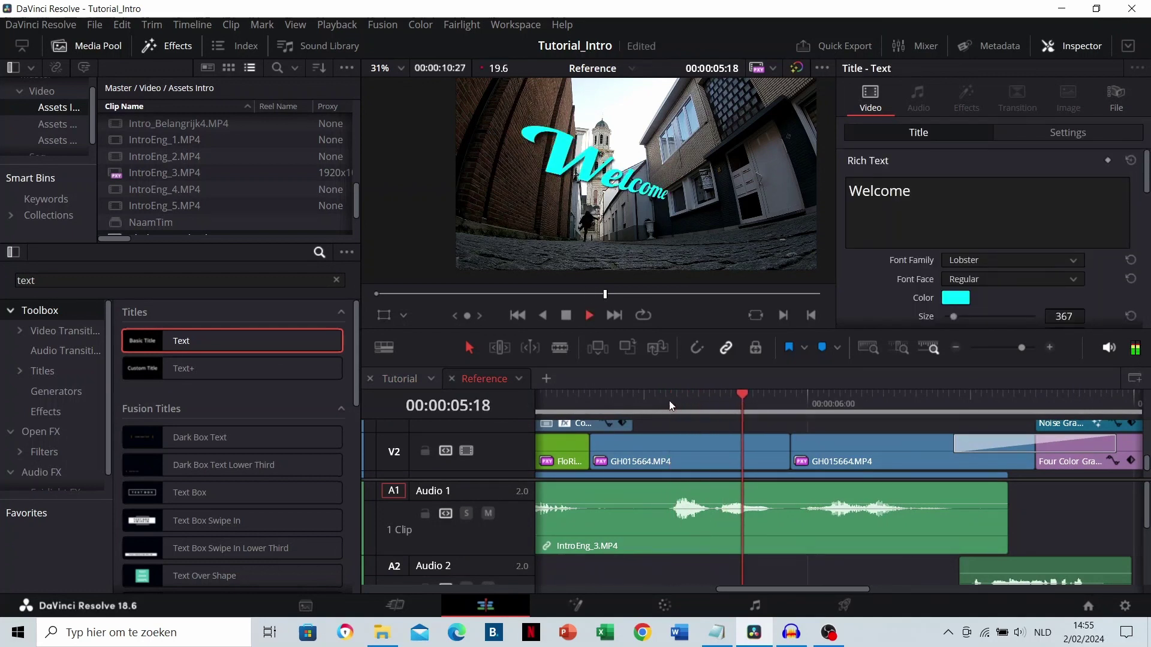
pyautogui.click(668, 401)
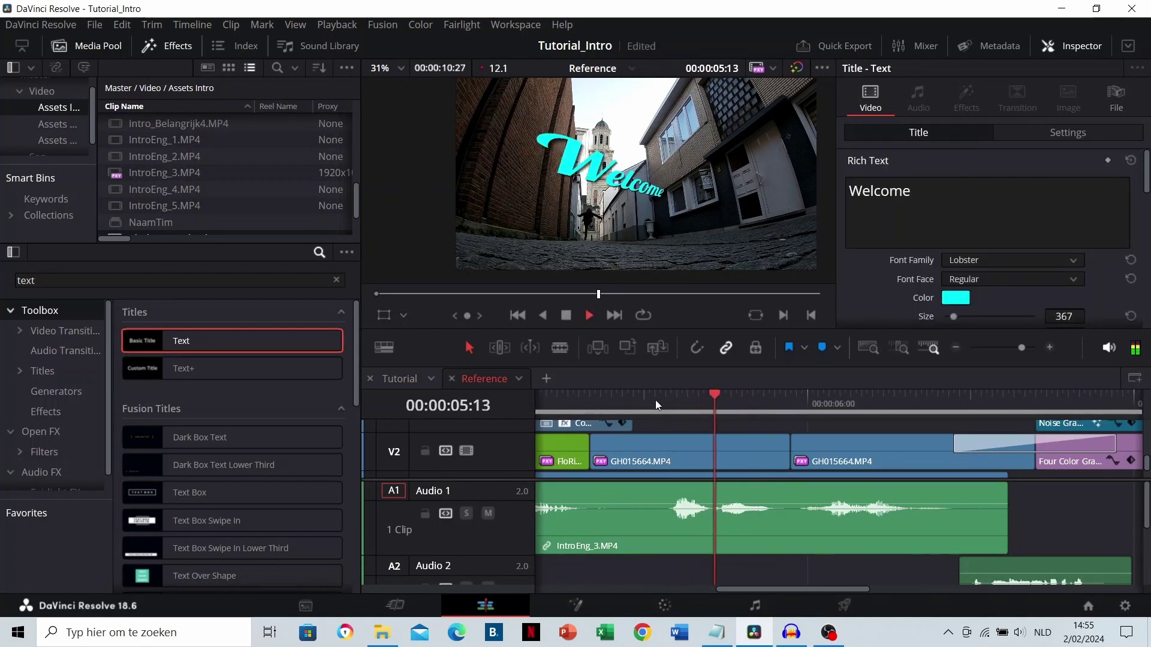
pyautogui.press('space')
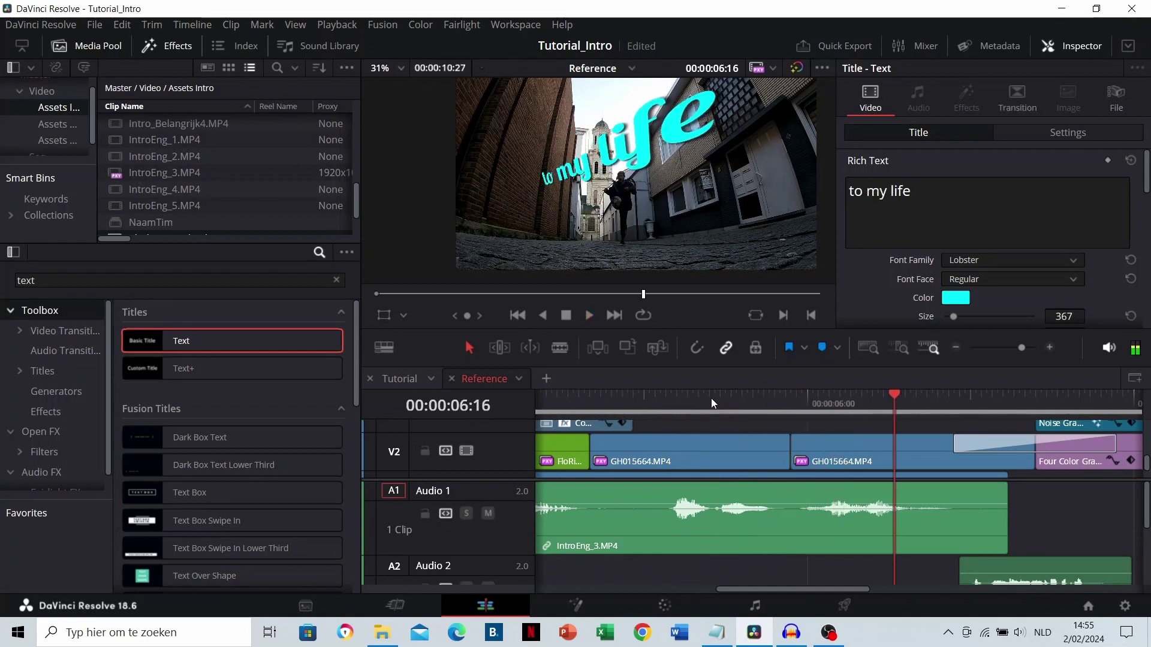
pyautogui.click(710, 400)
# Trim the end of the Welcome title in the Tutorial timeline to 00:00:05:26
pyautogui.click(409, 381)
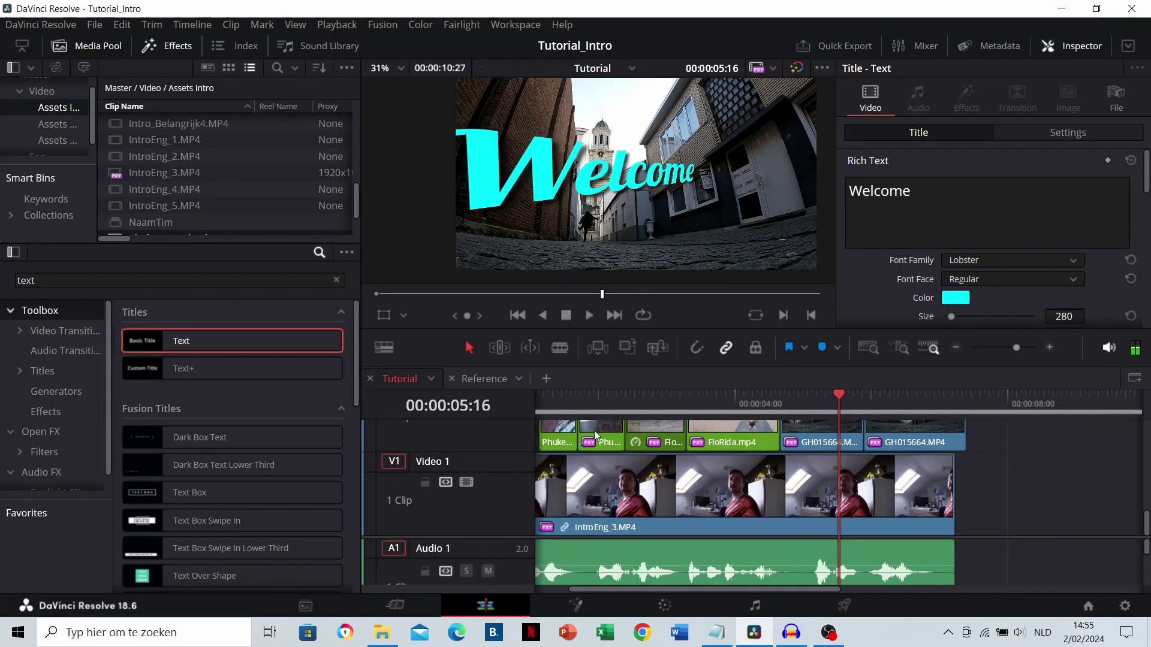
pyautogui.scroll(2, 719, 468)
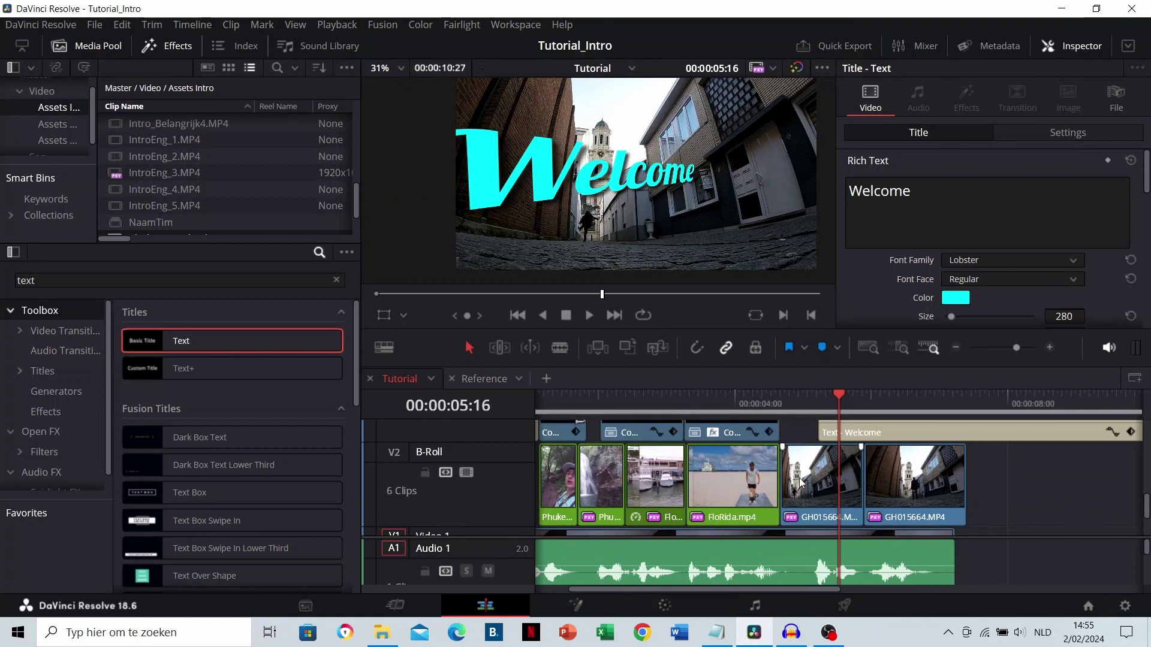
pyautogui.scroll(2, 799, 477)
pyautogui.hscroll(2, 800, 477)
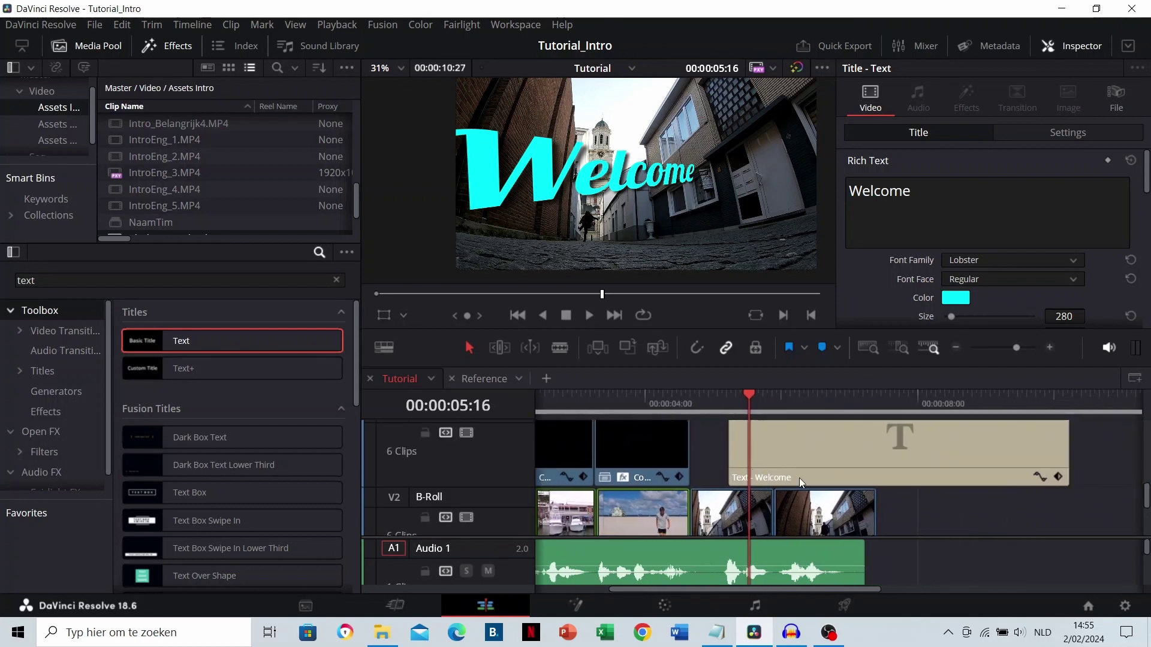
pyautogui.hscroll(1, 799, 477)
pyautogui.click(728, 404)
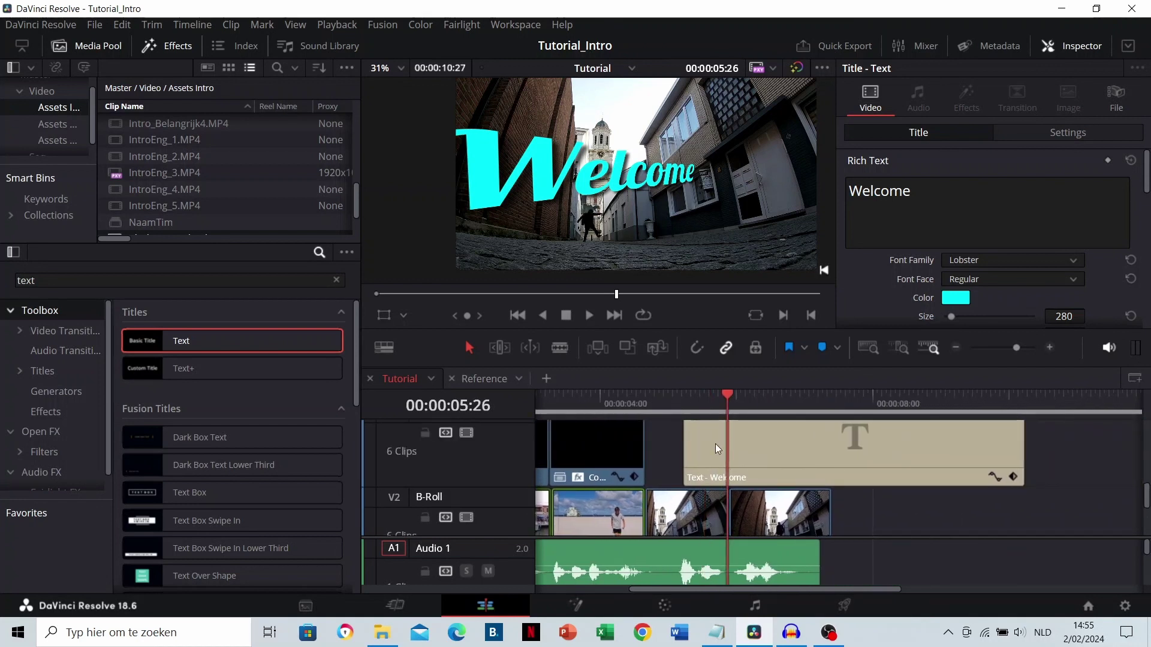
pyautogui.click(710, 448)
pyautogui.hotkey('shift', ']')
# Play back the trimmed Welcome title and extend its end to the cut between the last two B-roll clips
pyautogui.click(700, 398)
pyautogui.press('space')
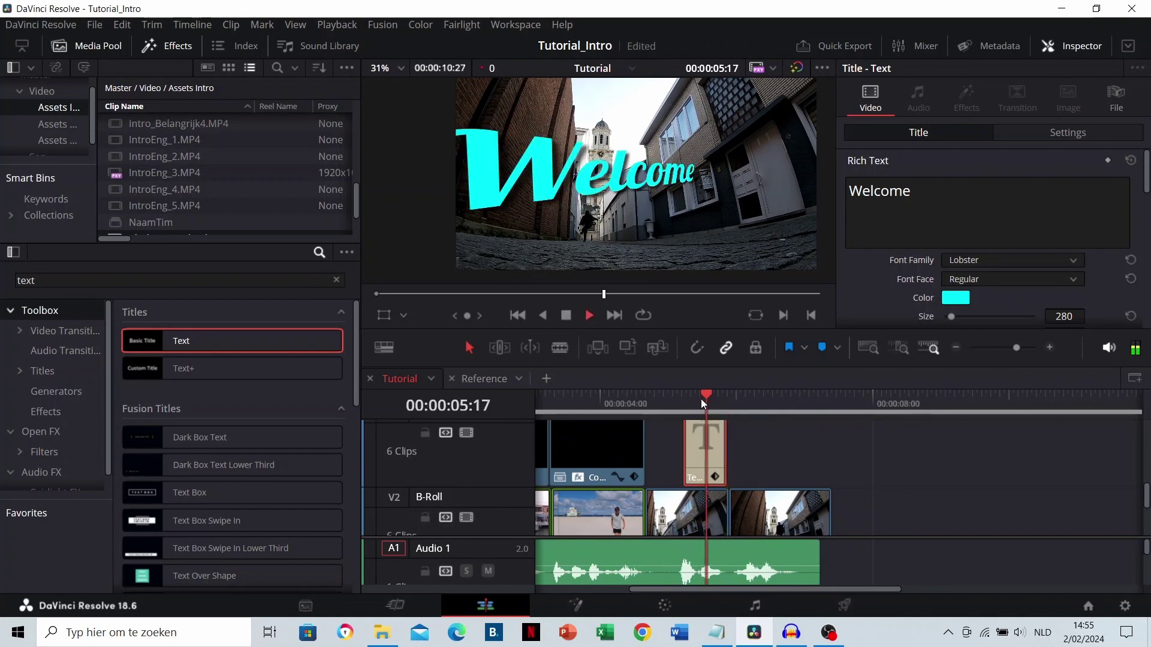
pyautogui.scroll(2, 747, 422)
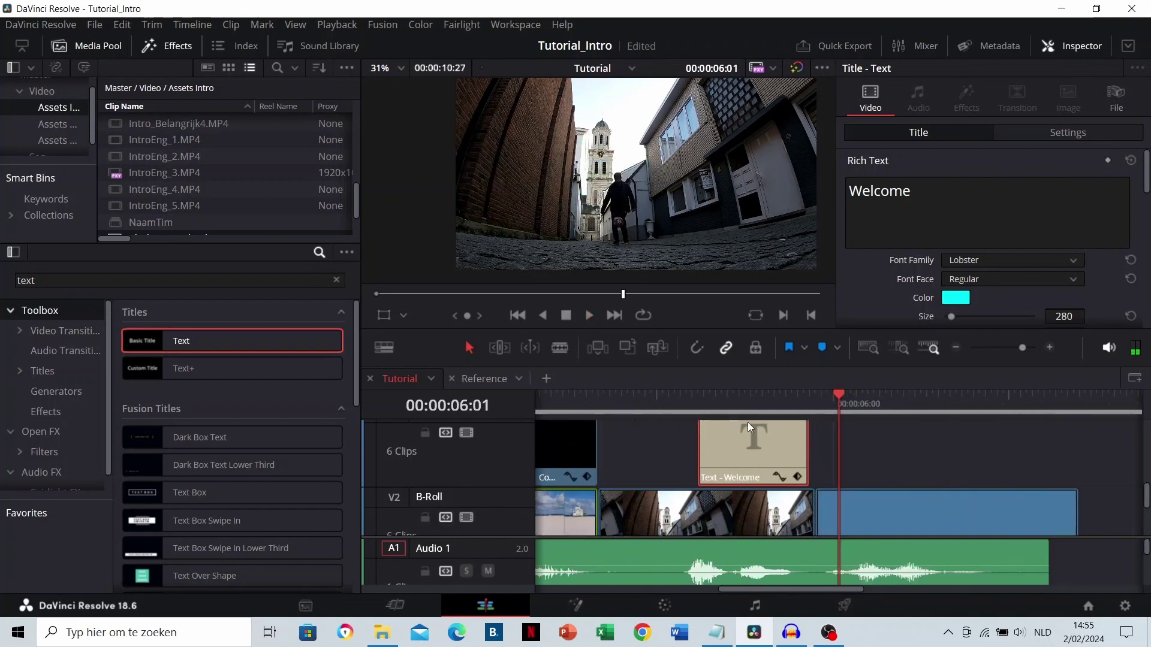
pyautogui.click(803, 406)
pyautogui.moveTo(809, 452); pyautogui.dragTo(814, 444)
# Reduce the Welcome title's text size so the whole word fits within the frame with space around it
pyautogui.click(809, 409)
pyautogui.click(797, 456)
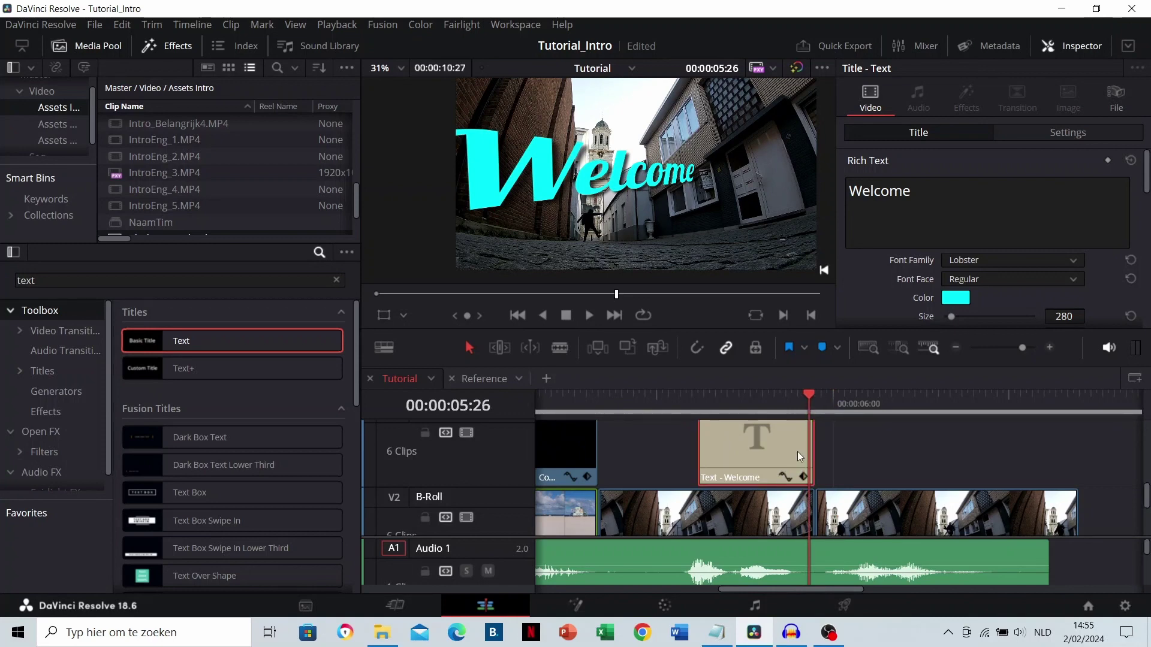
pyautogui.click(1020, 133)
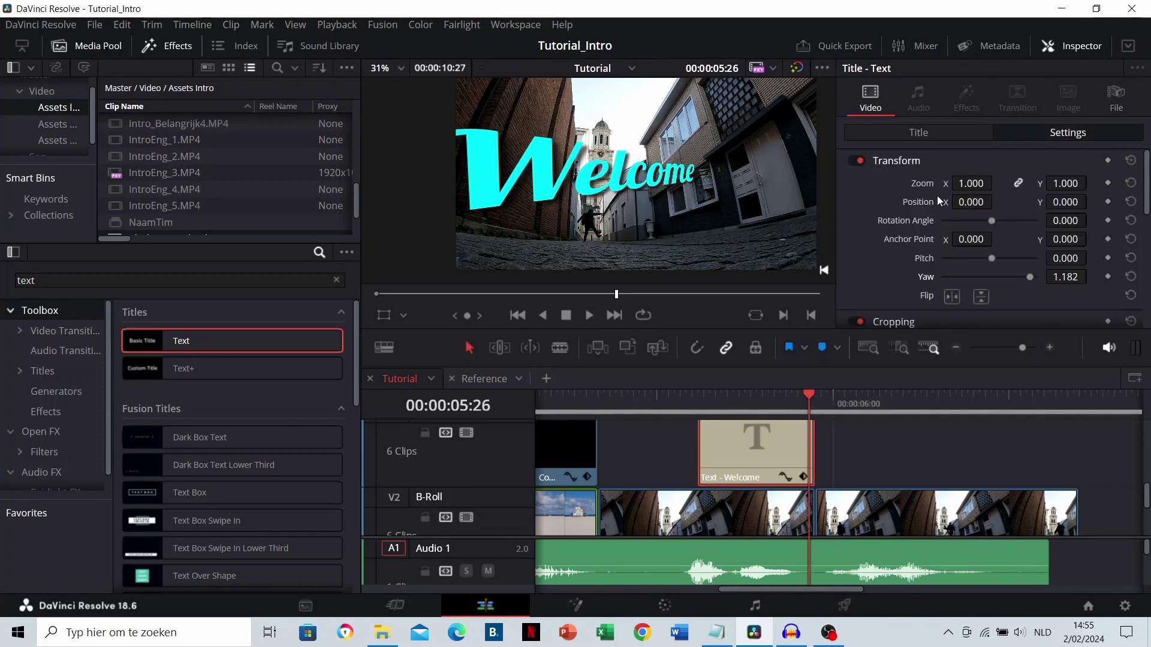
pyautogui.scroll(2, 519, 185)
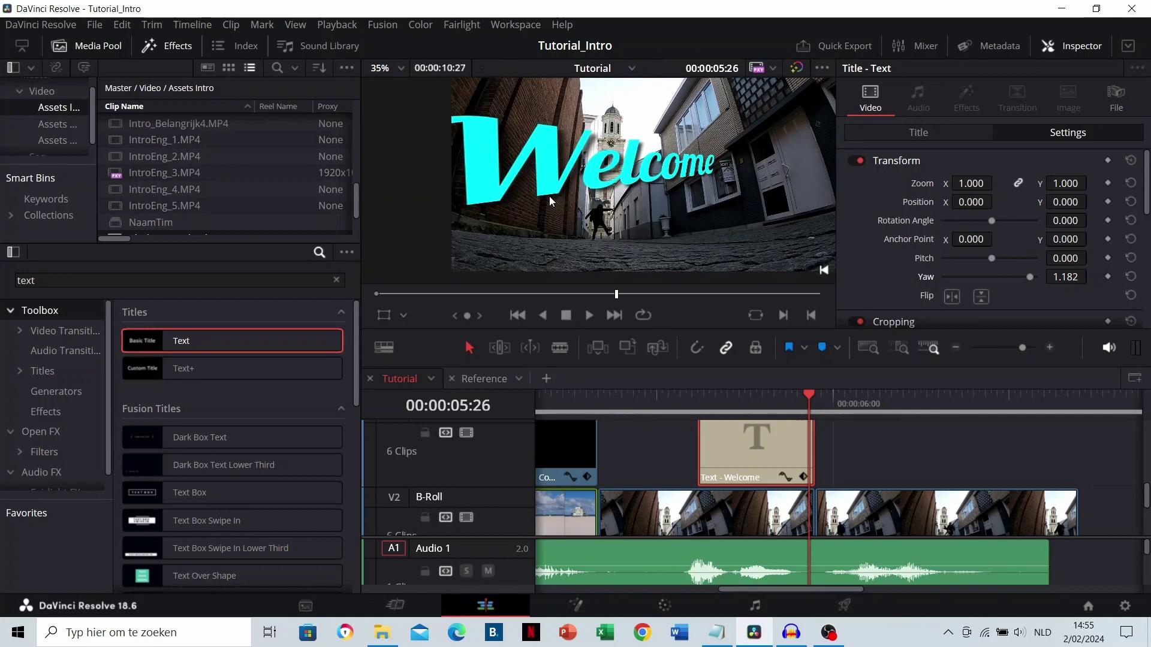
pyautogui.scroll(-3, 549, 196)
pyautogui.scroll(2, 549, 192)
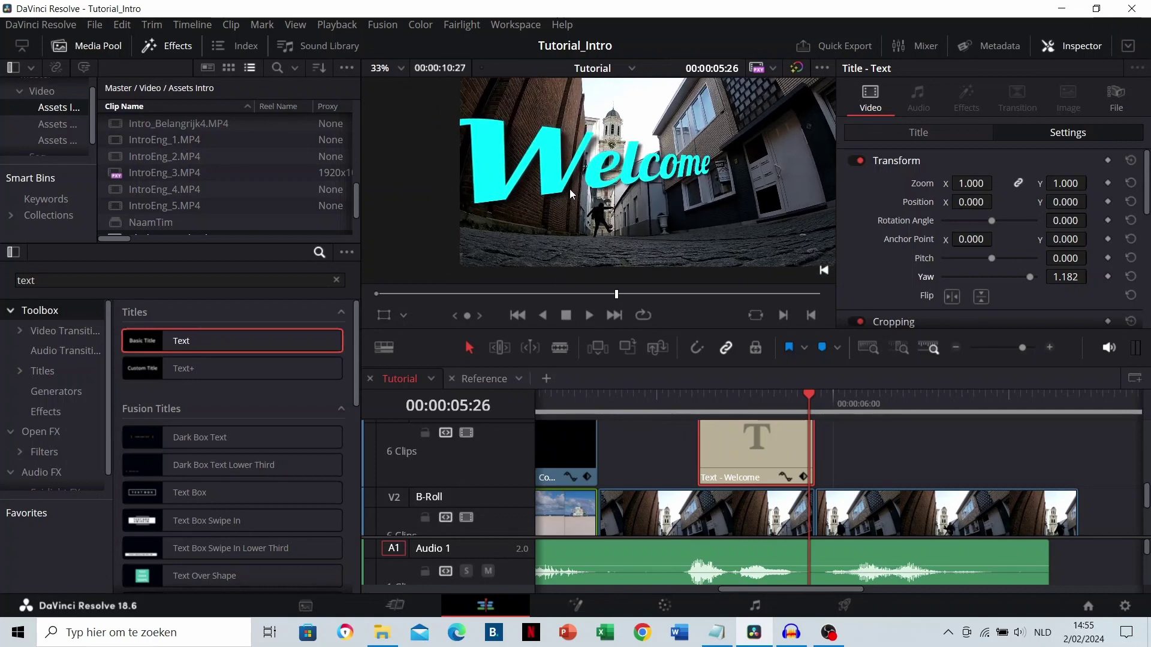
pyautogui.scroll(-1, 570, 189)
pyautogui.click(924, 135)
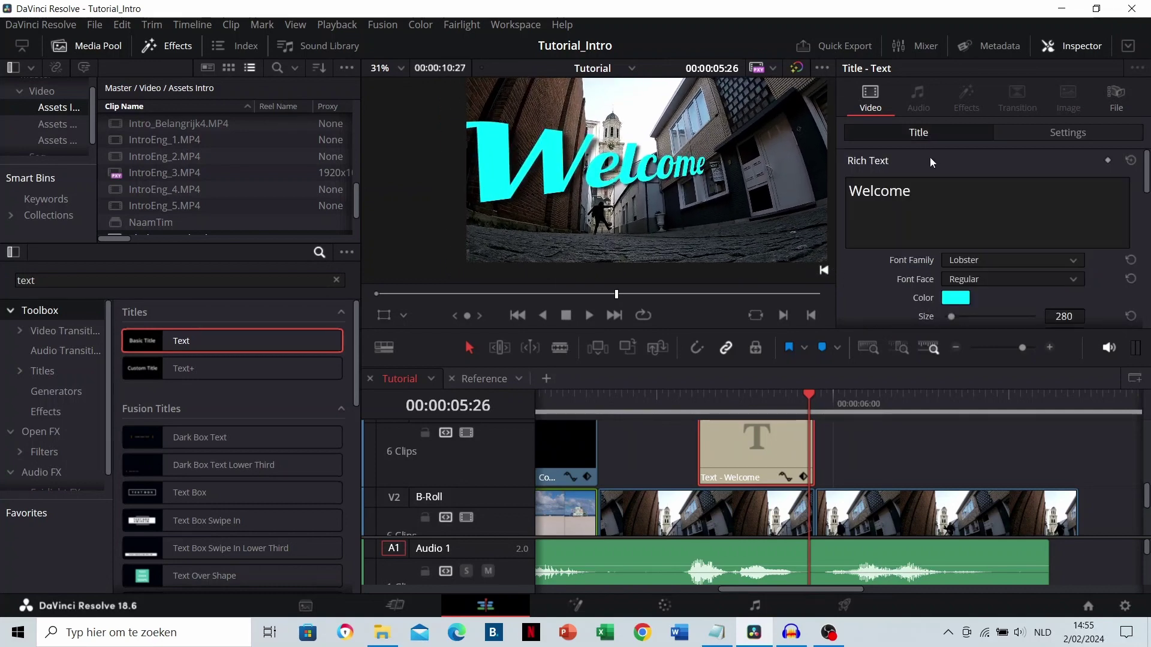
pyautogui.moveTo(1057, 316); pyautogui.dragTo(1011, 316)
# Set the Welcome title's rotation angle to 8 and position to X -45, Y 29, and keyframe its zoom at 00:00:05:26
pyautogui.click(1047, 134)
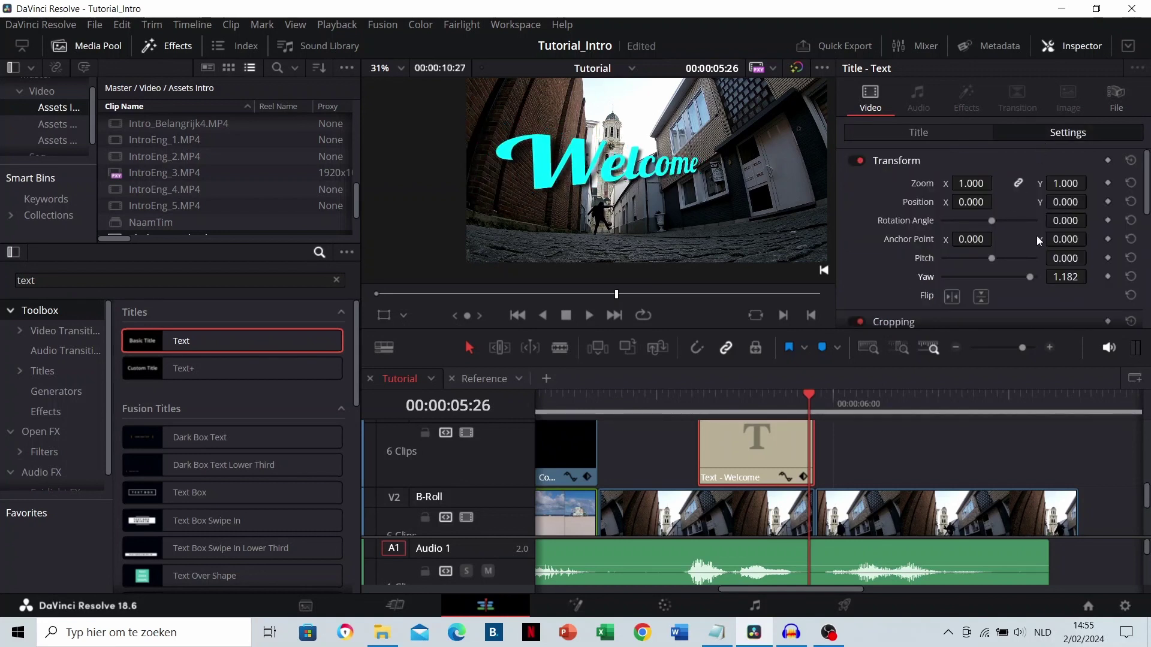
pyautogui.moveTo(1064, 221); pyautogui.dragTo(1077, 200)
pyautogui.moveTo(971, 201); pyautogui.dragTo(1059, 202)
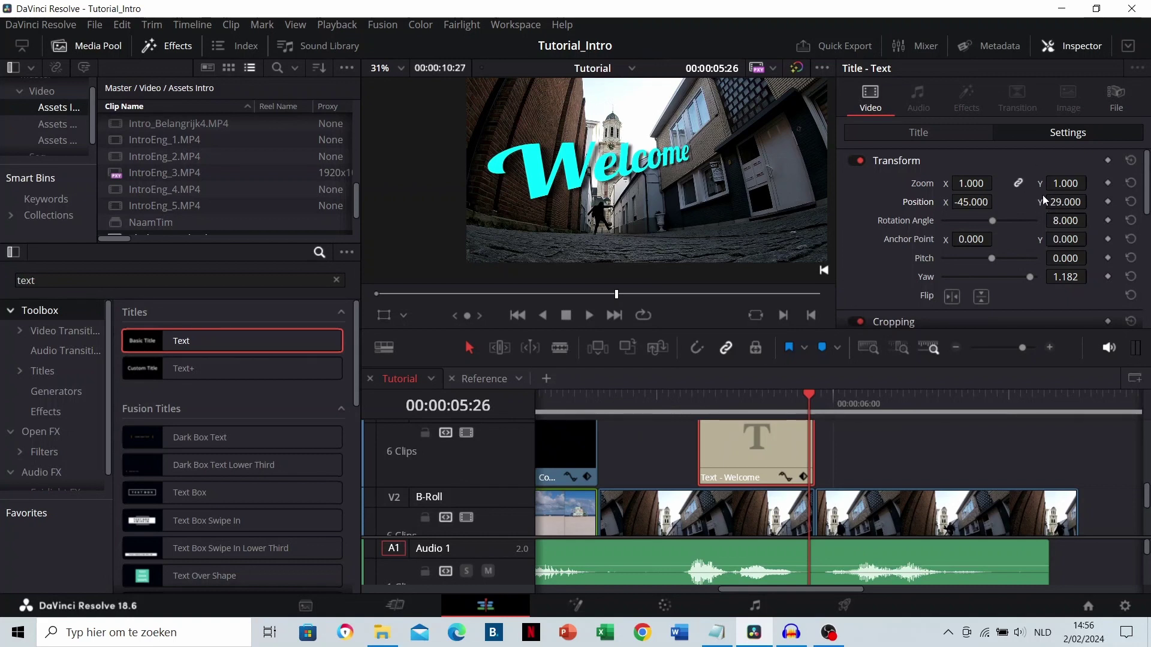
pyautogui.click(1108, 183)
pyautogui.click(698, 405)
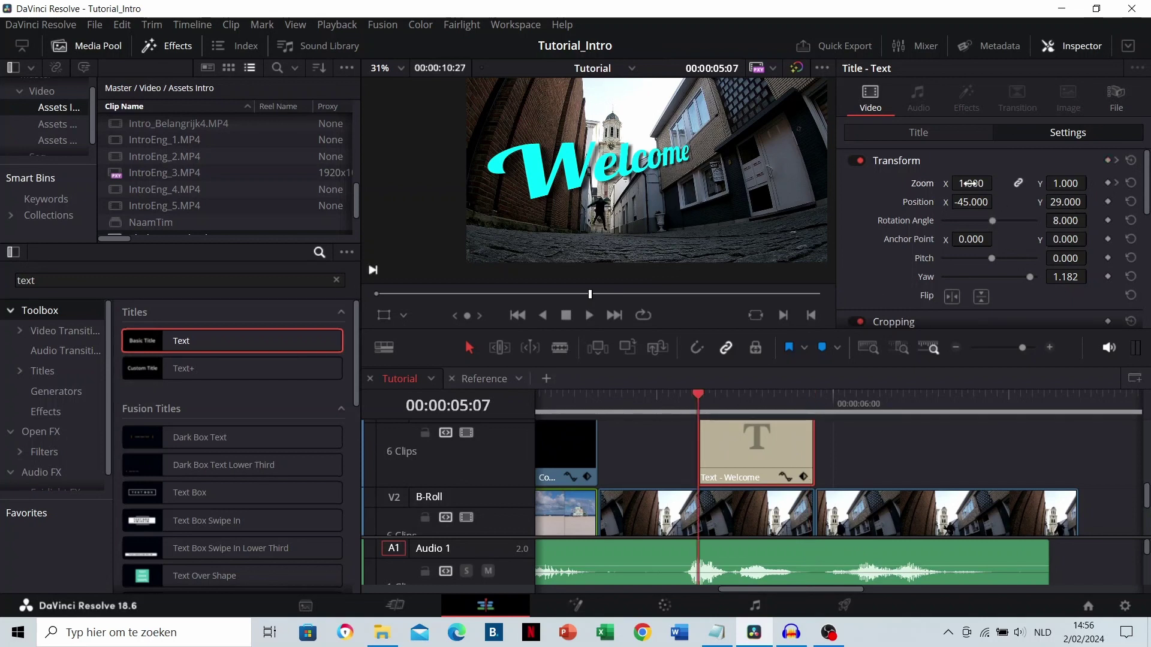
pyautogui.moveTo(971, 183); pyautogui.dragTo(926, 184)
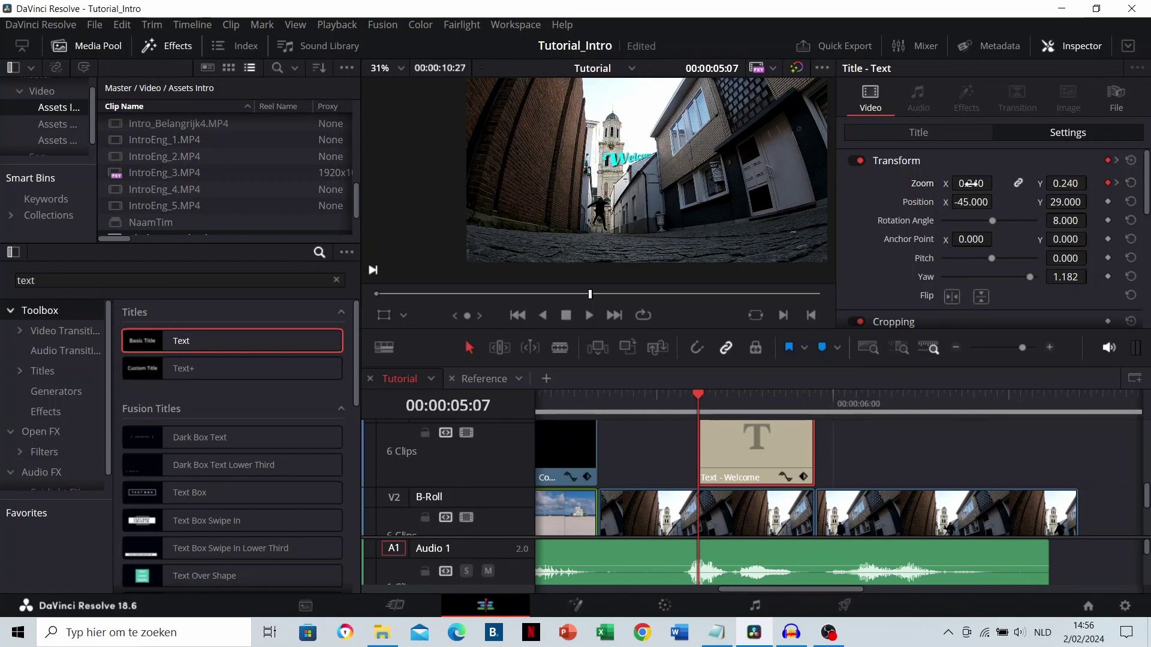
pyautogui.hotkey('ctrl', 'z')
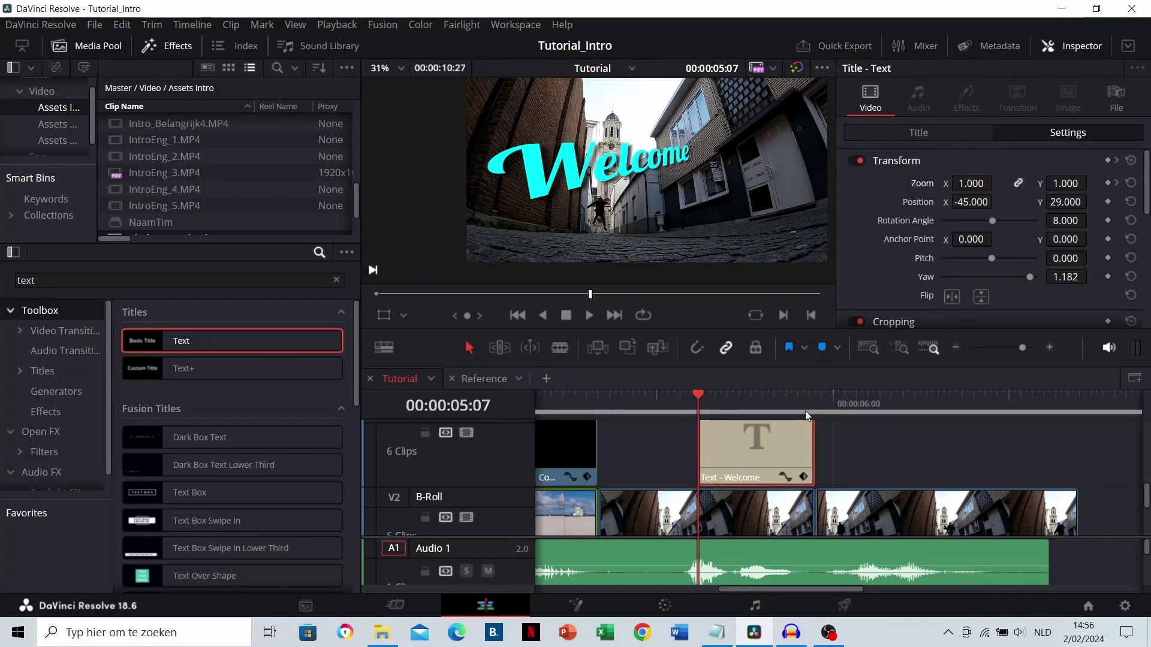
# Add keyframes for the Welcome title's position and rotation angle at 00:00:05:26
pyautogui.moveTo(805, 411); pyautogui.dragTo(808, 410)
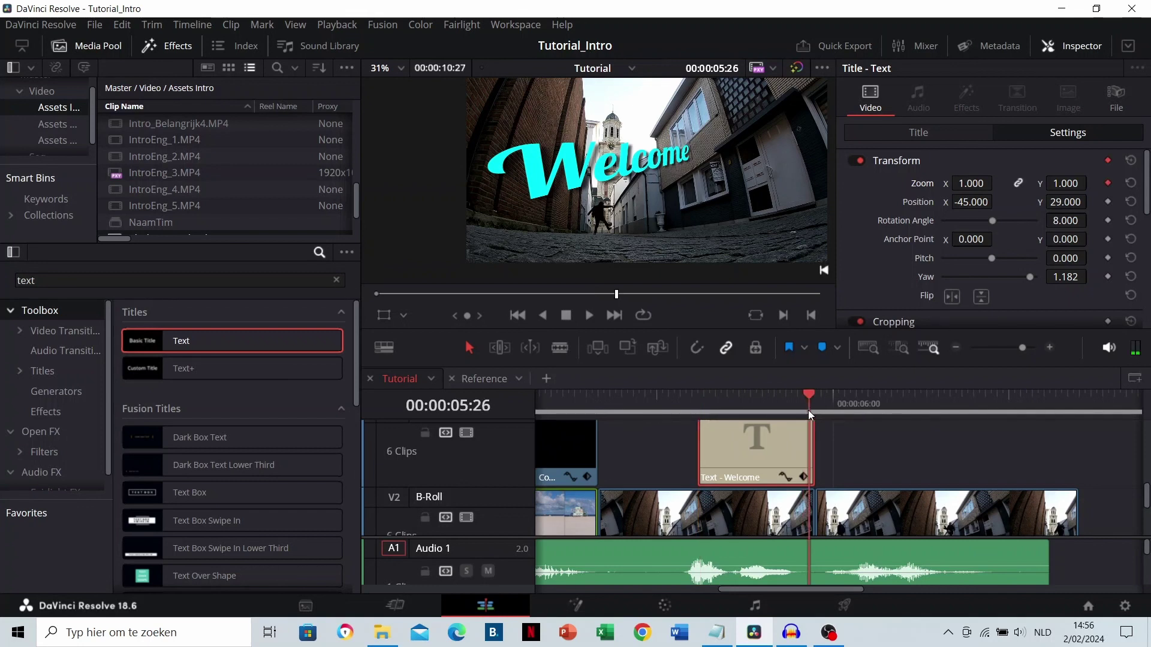
pyautogui.click(1107, 202)
pyautogui.click(1106, 221)
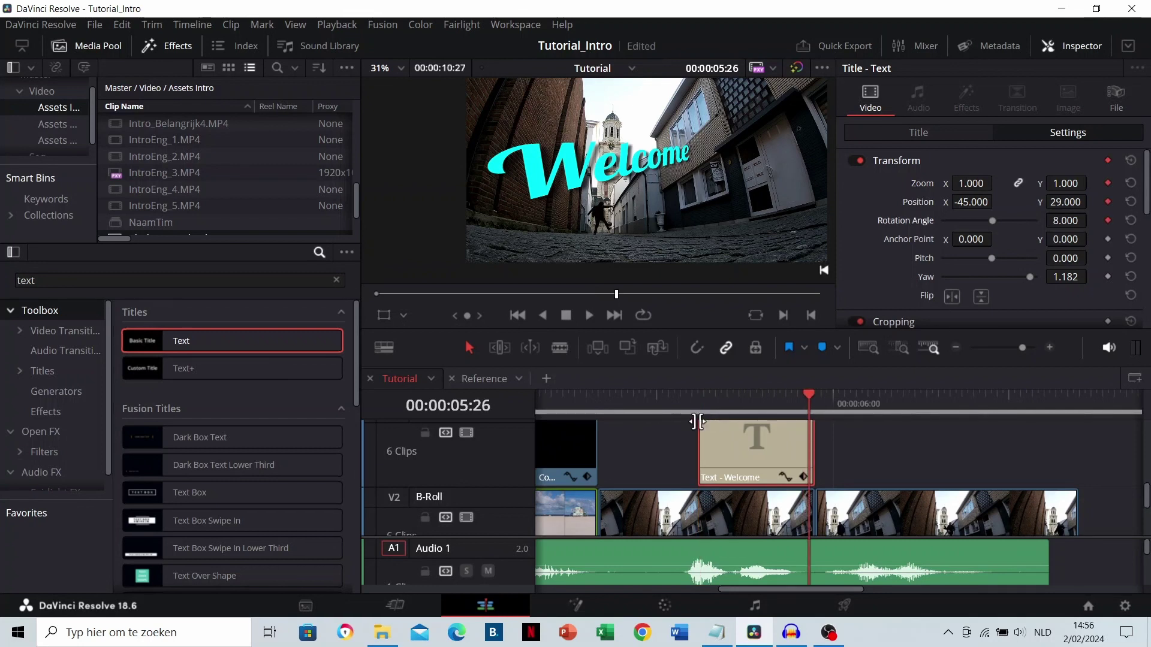
# At 00:00:05:07, shrink the Welcome title's zoom to 0.11 and set its position to X -235, Y -102
pyautogui.click(699, 405)
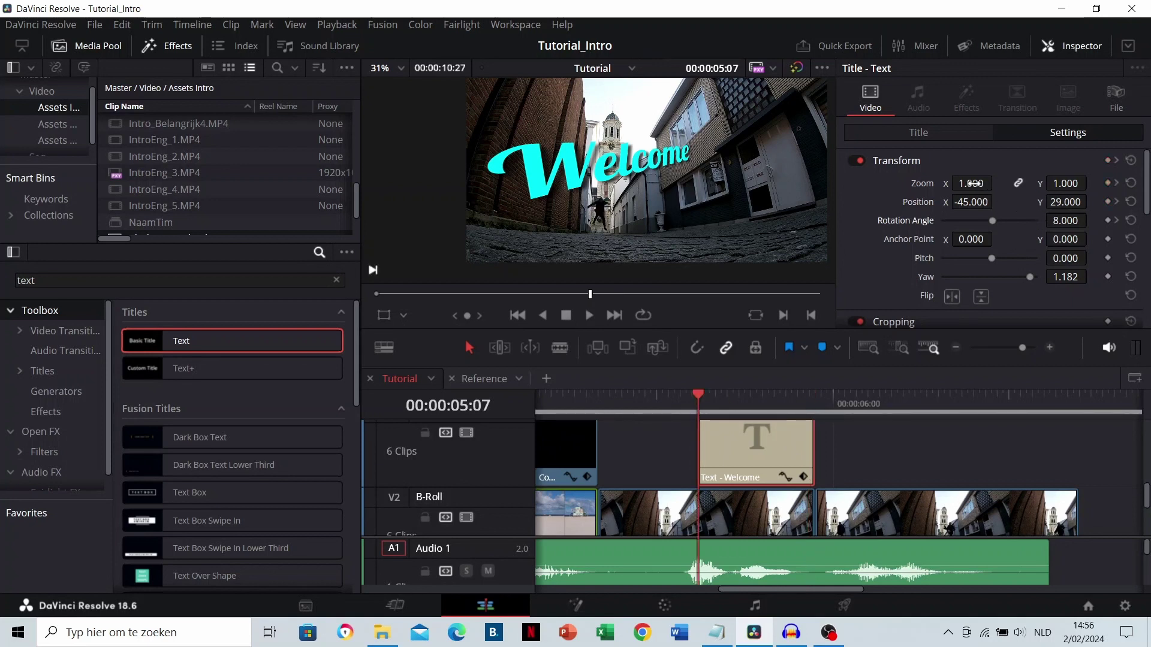
pyautogui.moveTo(970, 183); pyautogui.dragTo(929, 184)
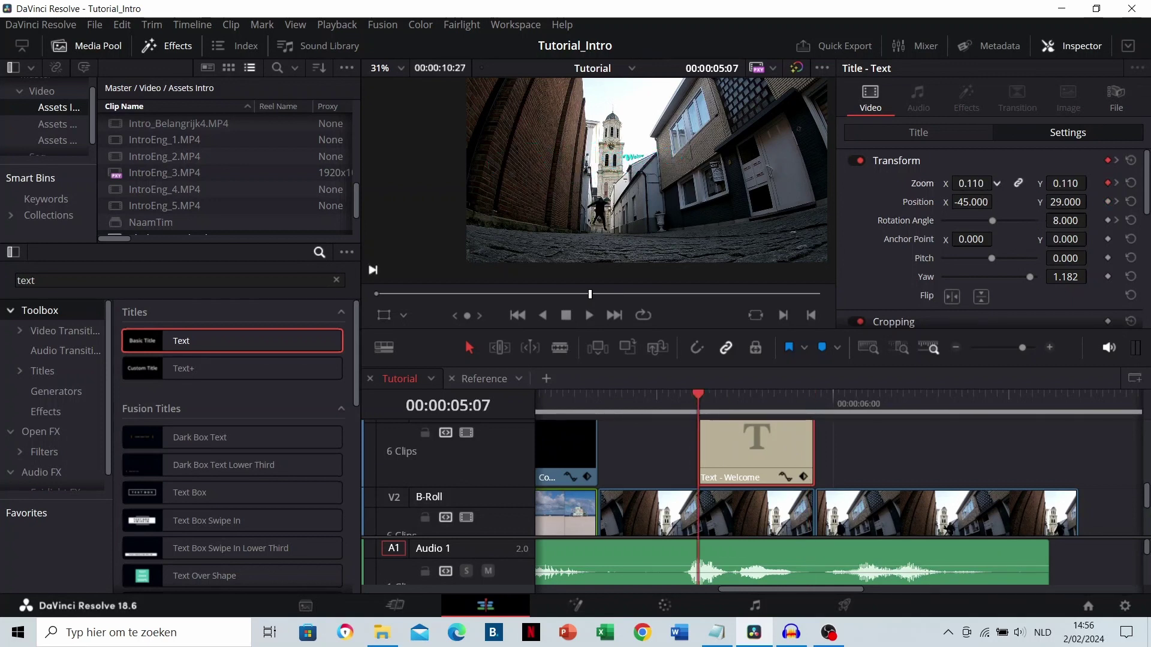
pyautogui.moveTo(1065, 202); pyautogui.dragTo(1092, 202)
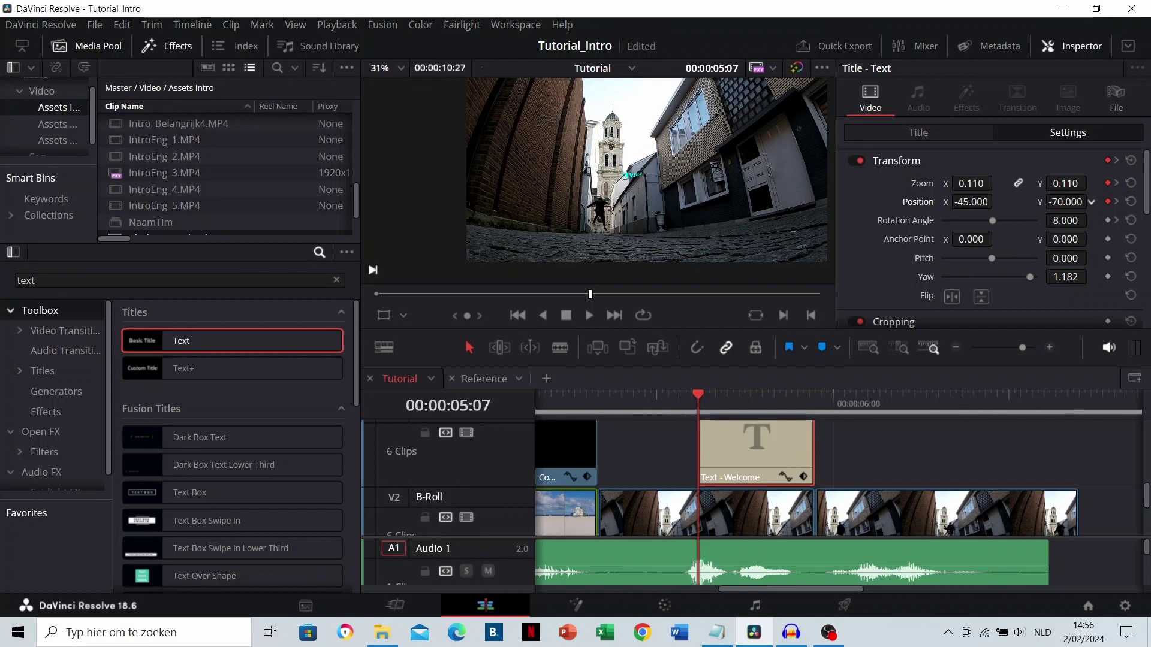
pyautogui.moveTo(971, 202); pyautogui.dragTo(919, 202)
pyautogui.moveTo(1065, 202); pyautogui.dragTo(1055, 202)
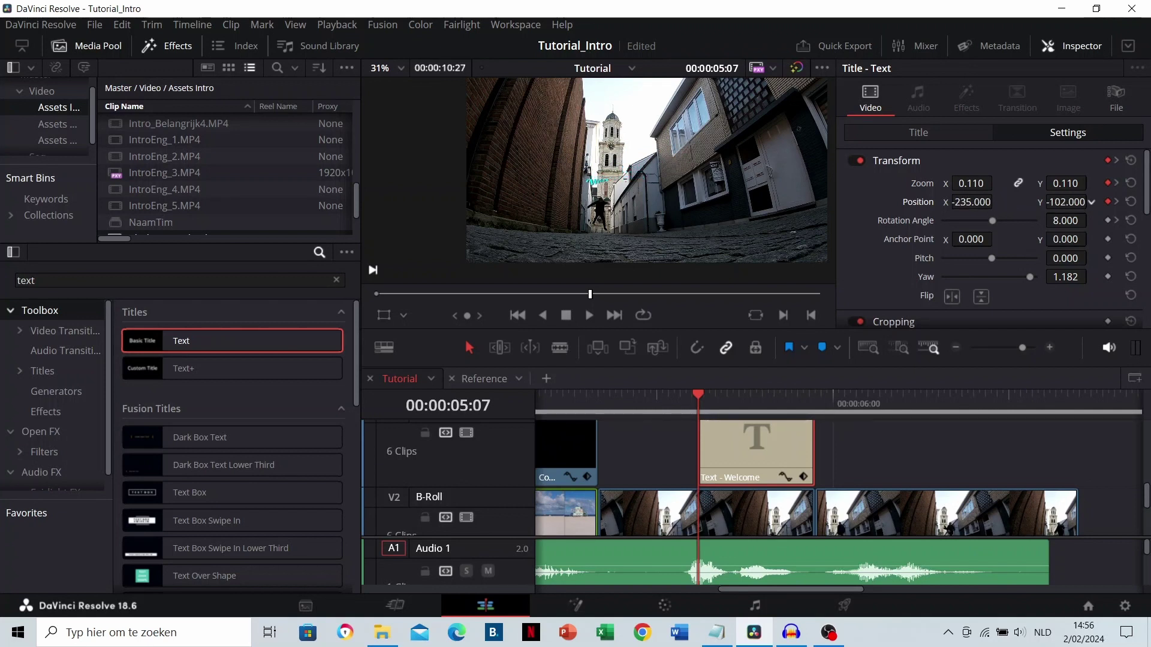
# Play back the Welcome title's growing and moving animation from just before its start
pyautogui.click(679, 403)
pyautogui.press('space')
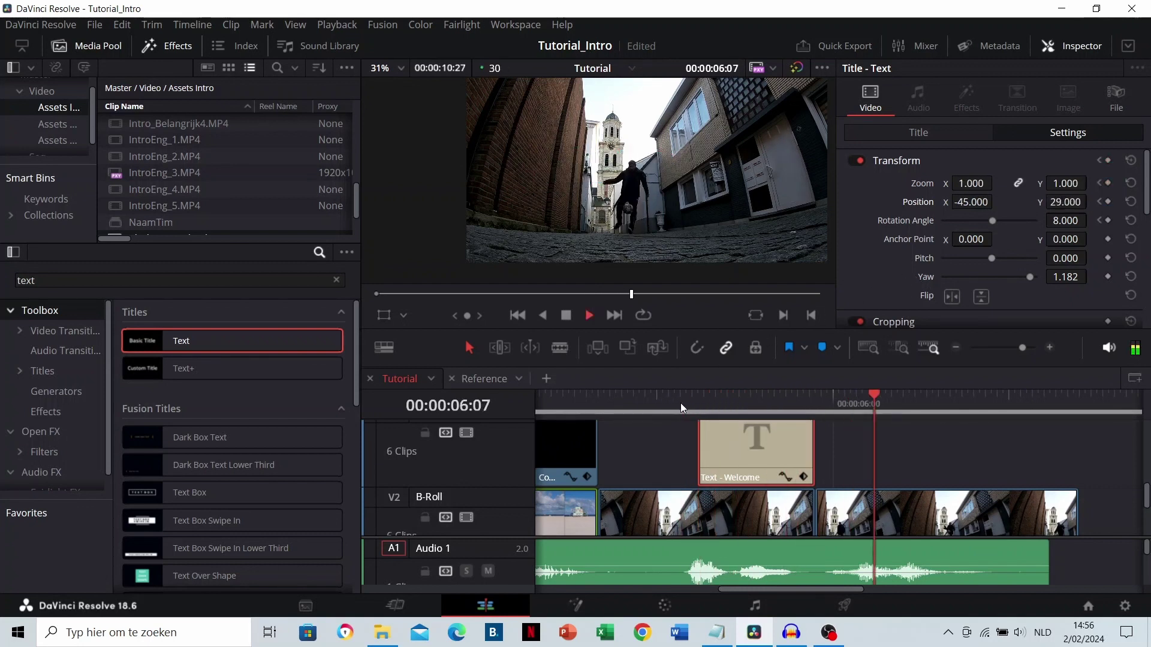
pyautogui.click(686, 403)
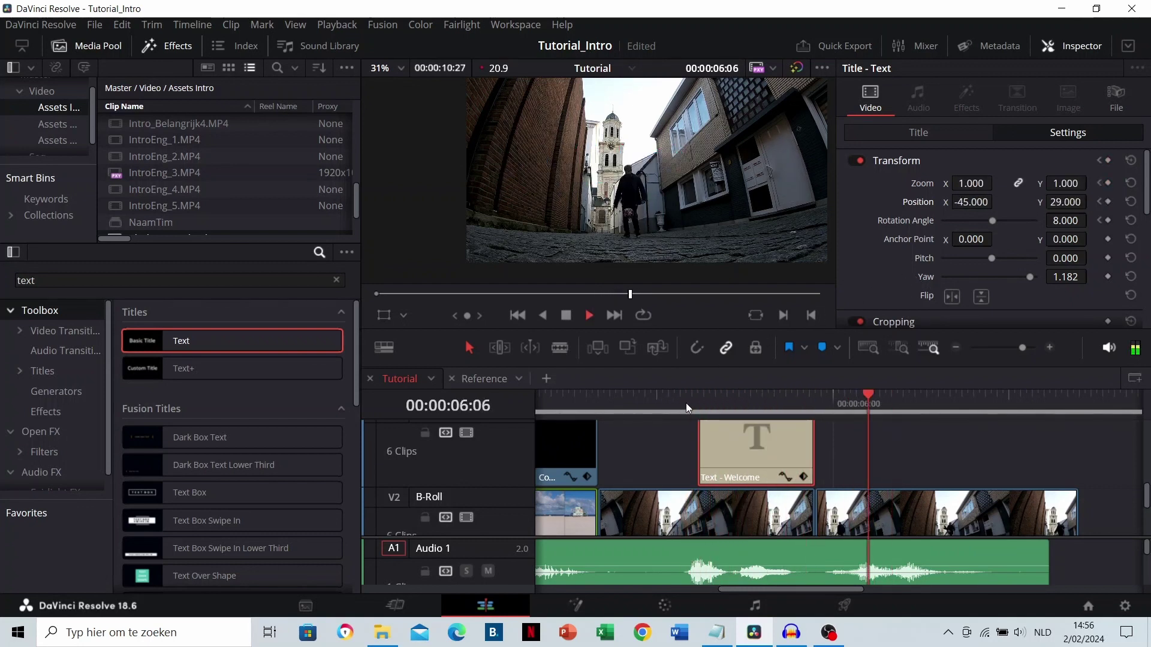
pyautogui.press('space')
# At 00:00:05:07, set the Welcome title's zoom to 0.42 and its position to X -206, Y -67
pyautogui.click(696, 408)
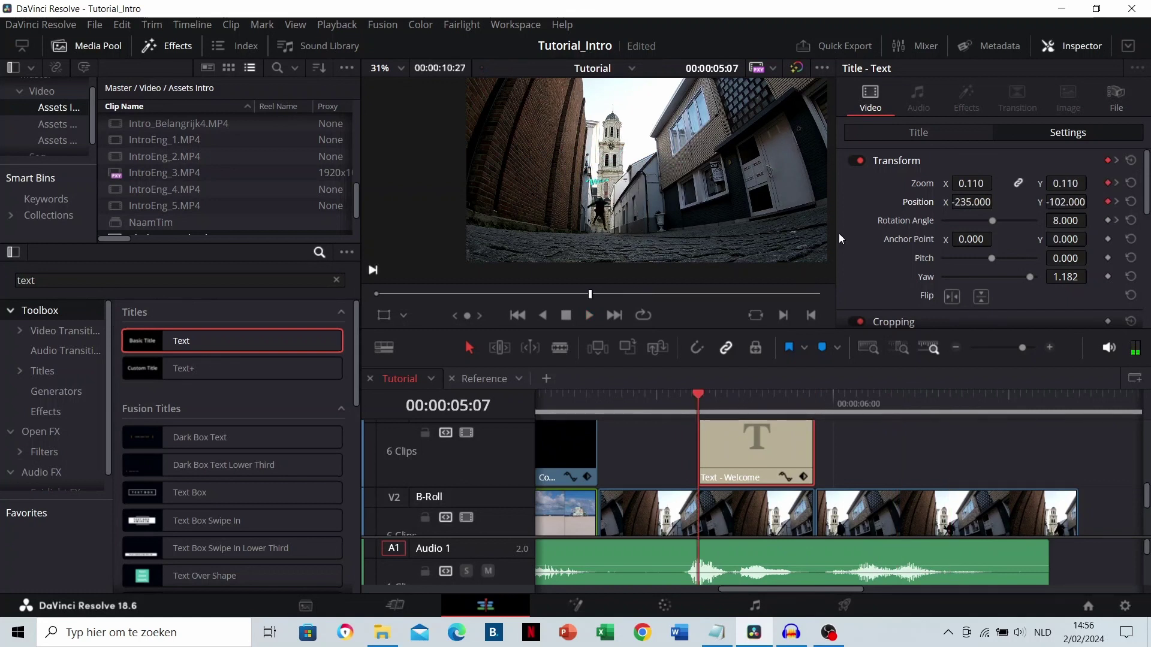
pyautogui.moveTo(971, 183); pyautogui.dragTo(1084, 205)
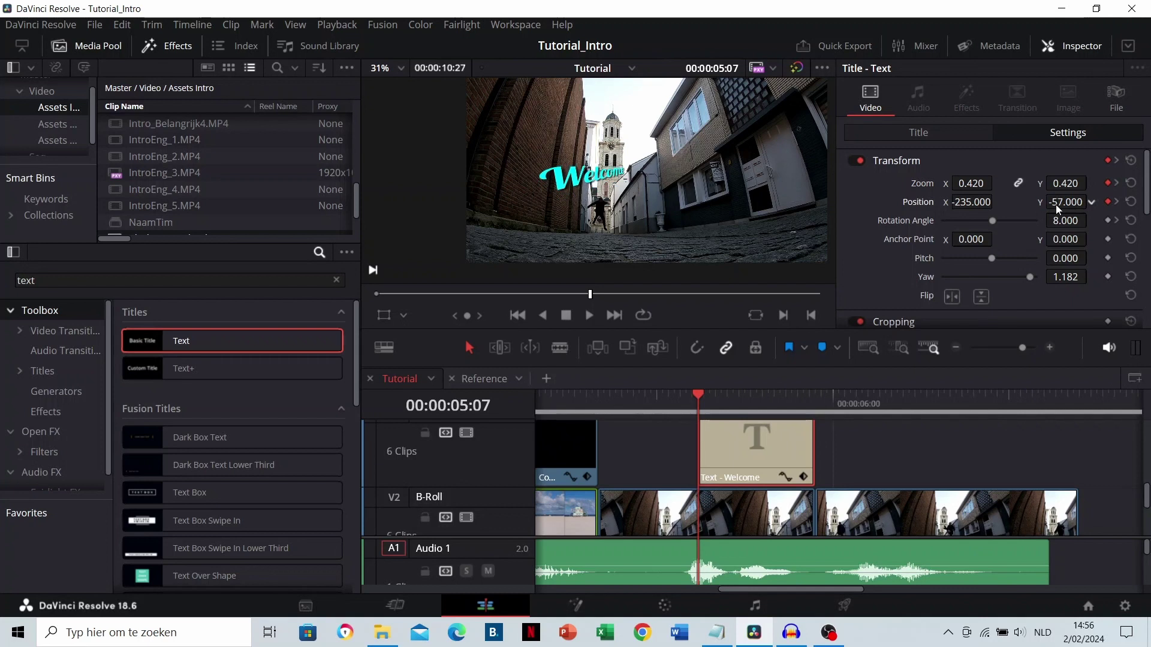
pyautogui.moveTo(965, 205); pyautogui.dragTo(1058, 203)
# Show the Welcome title's keyframe track and extend the title's start back to 00:00:05:05, where the spoken word begins
pyautogui.click(679, 407)
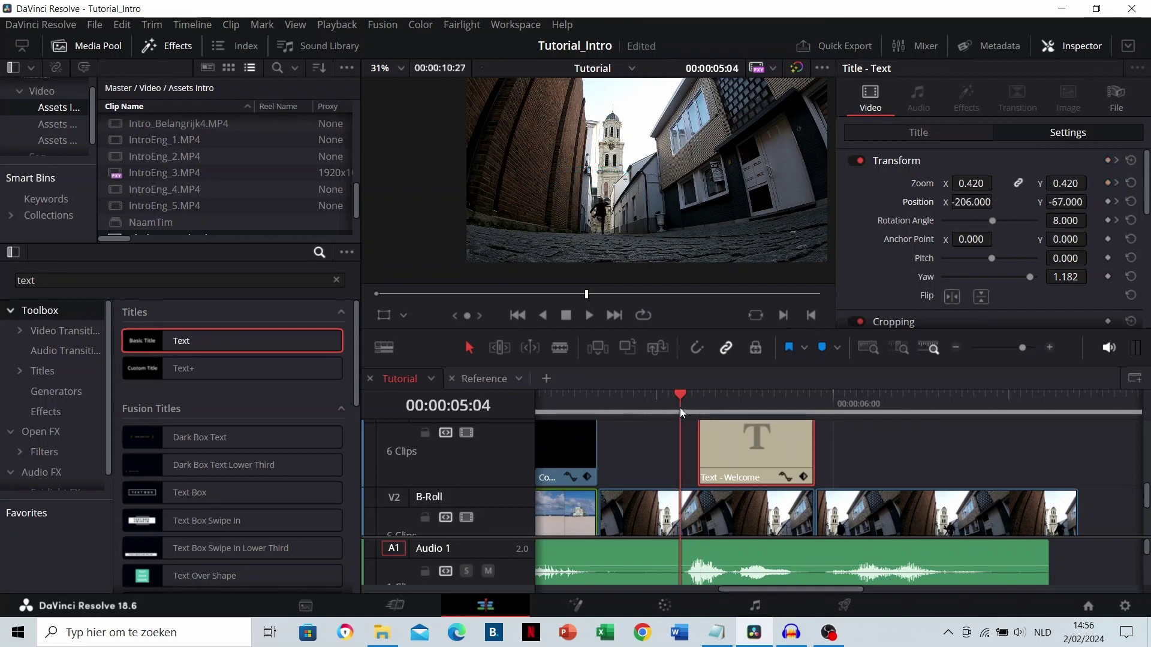
pyautogui.press('space')
pyautogui.click(688, 404)
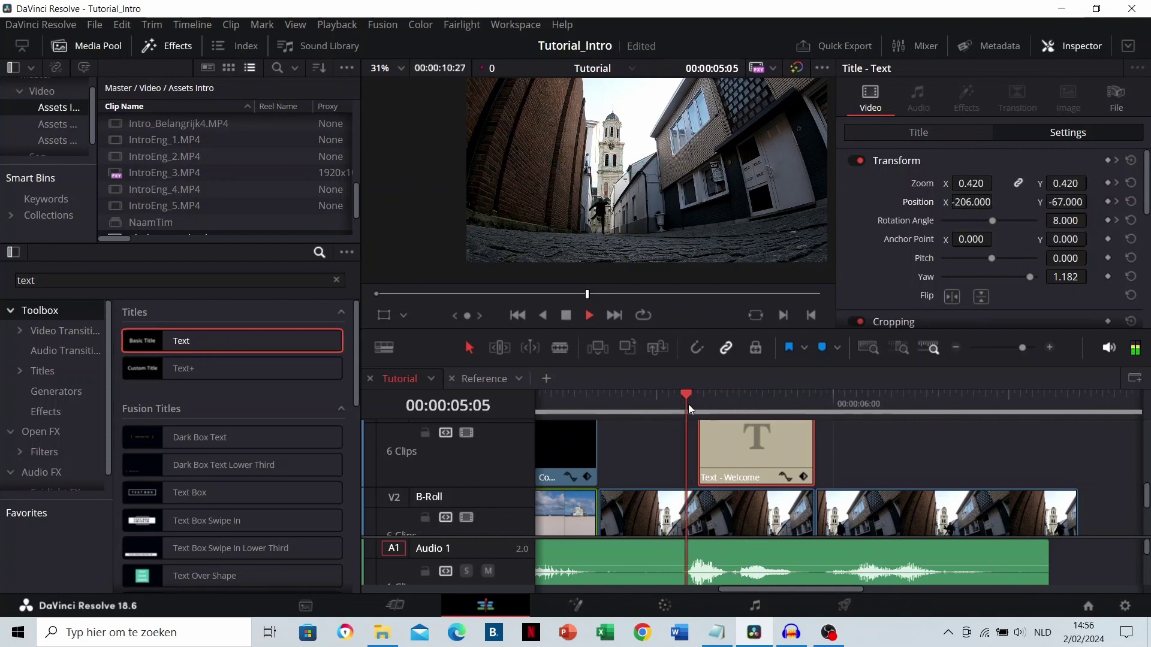
pyautogui.press('space')
pyautogui.click(804, 478)
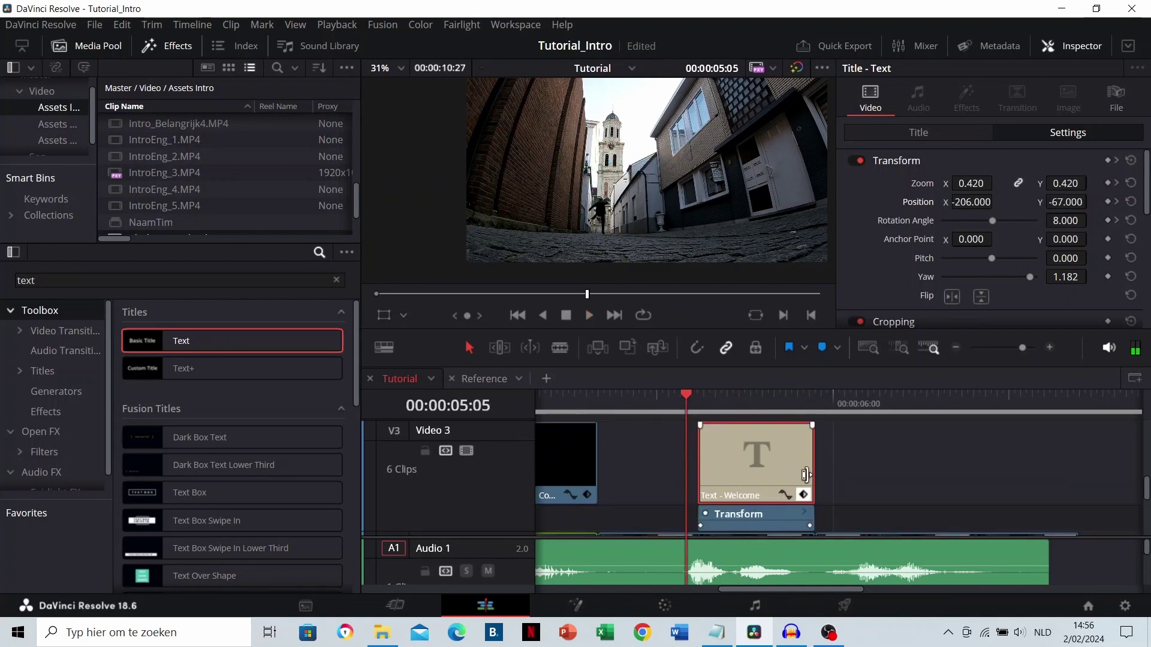
pyautogui.moveTo(700, 459); pyautogui.dragTo(676, 421)
# Play back the extended Welcome title from just before its new start
pyautogui.click(671, 405)
pyautogui.press('space')
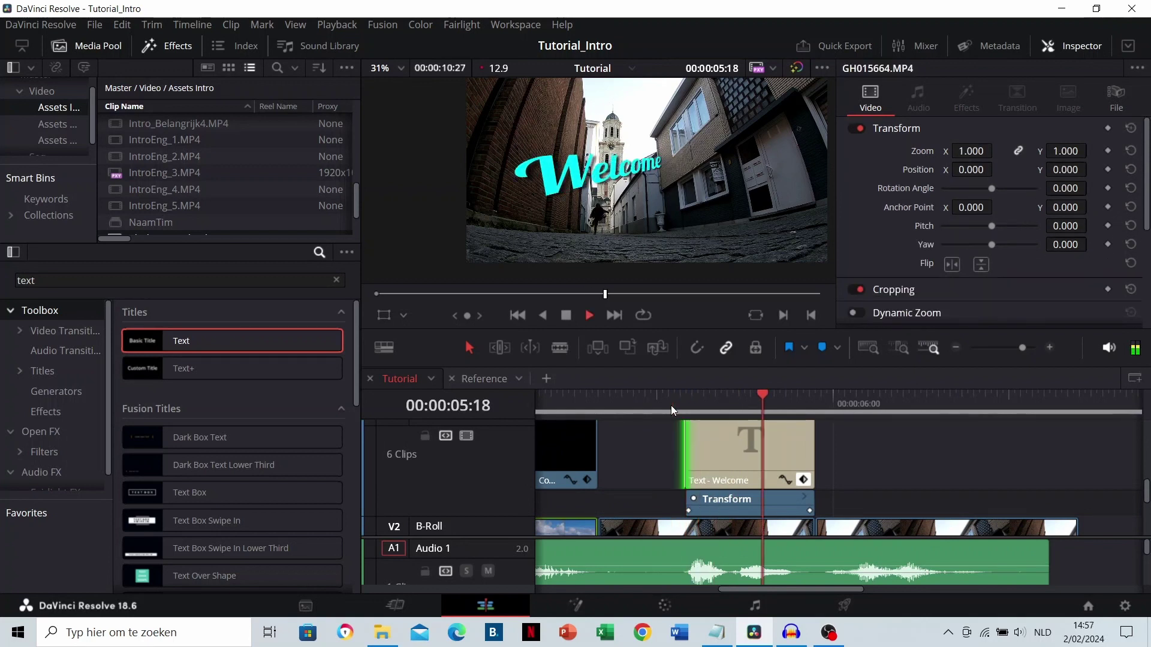
pyautogui.click(671, 406)
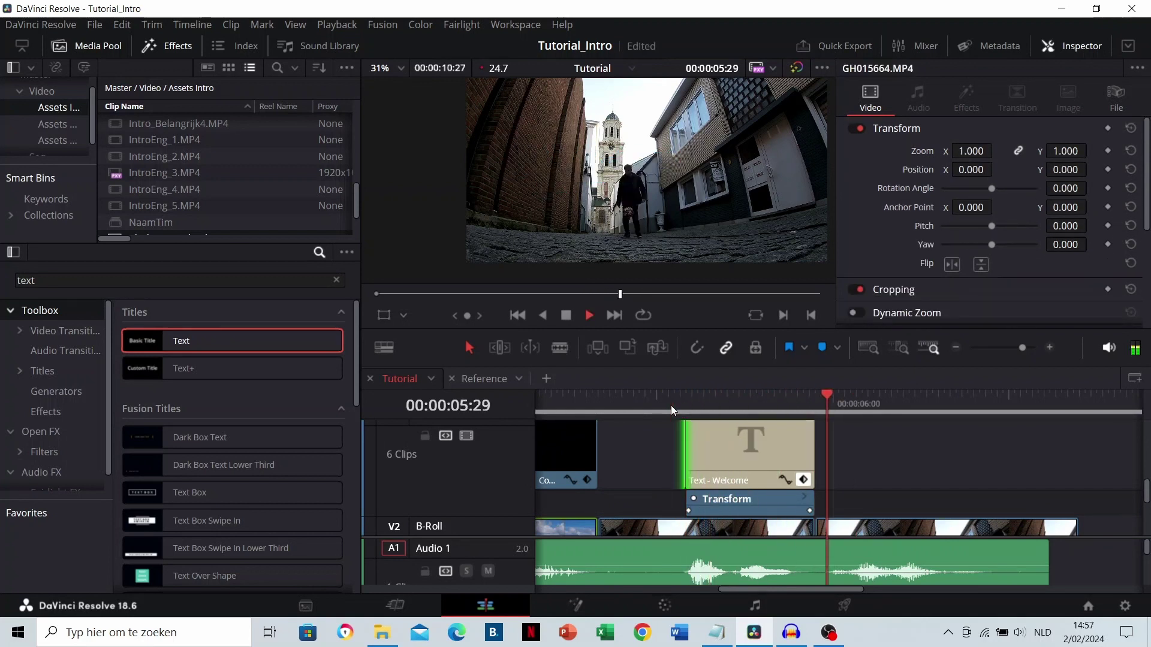
# Set the Welcome title's zoom to 1.04 at its ending keyframe at 00:00:05:26
pyautogui.click(810, 403)
pyautogui.press('space')
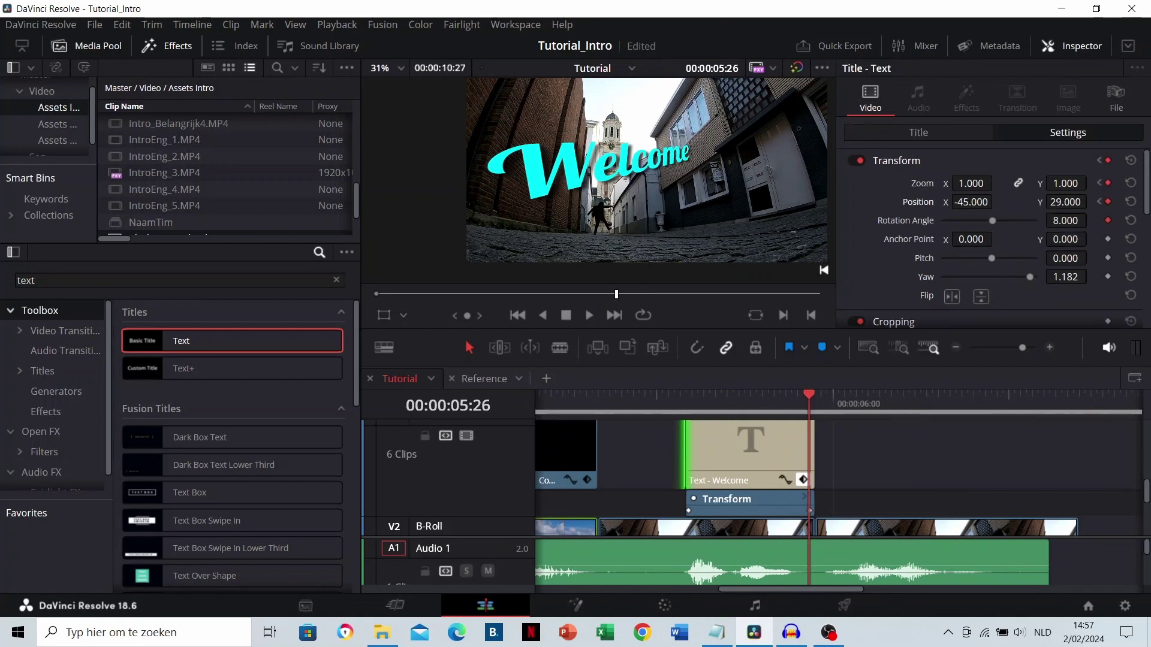
pyautogui.moveTo(971, 184); pyautogui.dragTo(996, 183)
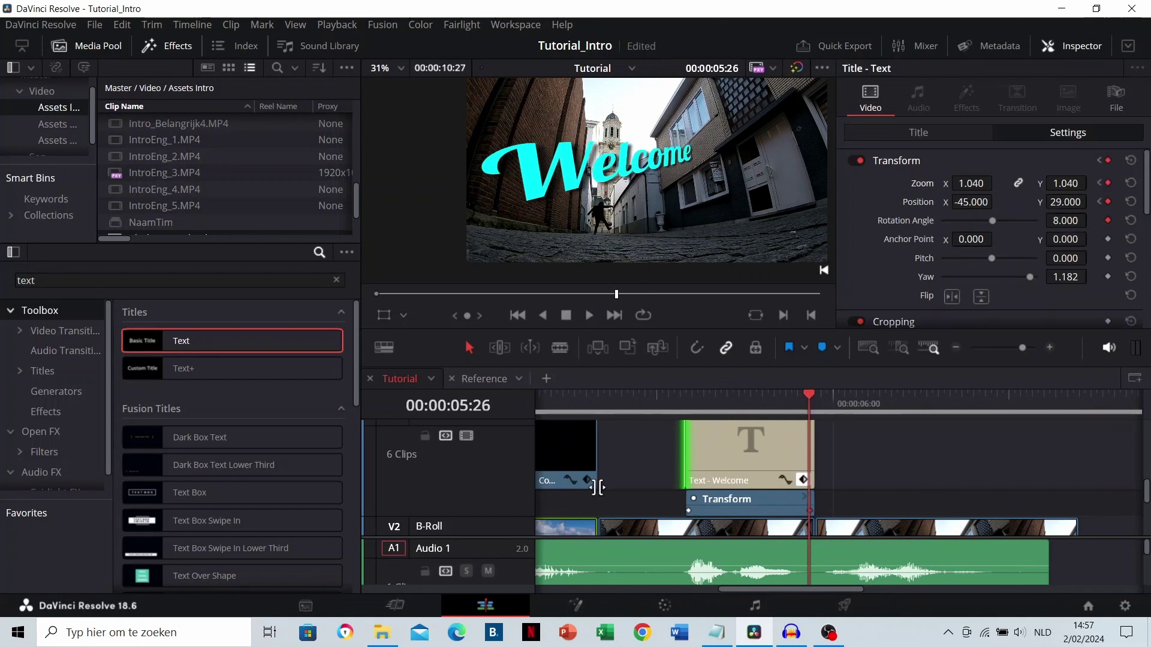
# Play the Welcome title again and check the frames around its end at the B-roll cut
pyautogui.click(672, 404)
pyautogui.press('space')
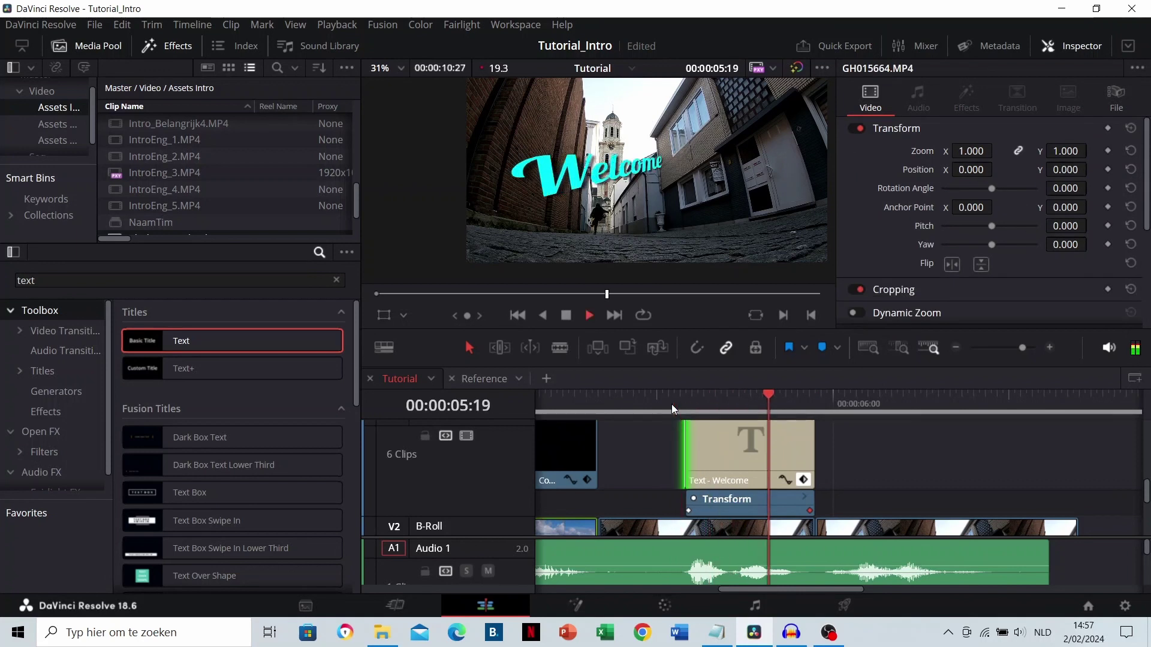
pyautogui.press('space')
pyautogui.moveTo(858, 402); pyautogui.dragTo(818, 401)
pyautogui.click(817, 400)
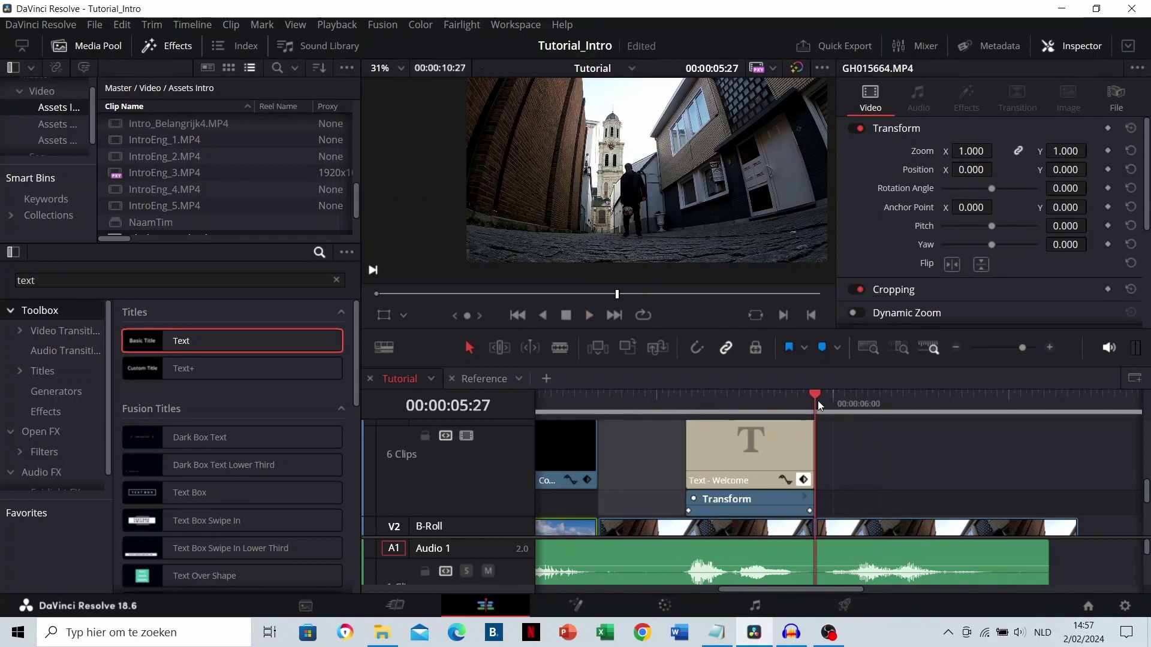
# Duplicate the Welcome title on Video 3 and place the copy directly after the original
pyautogui.click(771, 401)
pyautogui.click(747, 447)
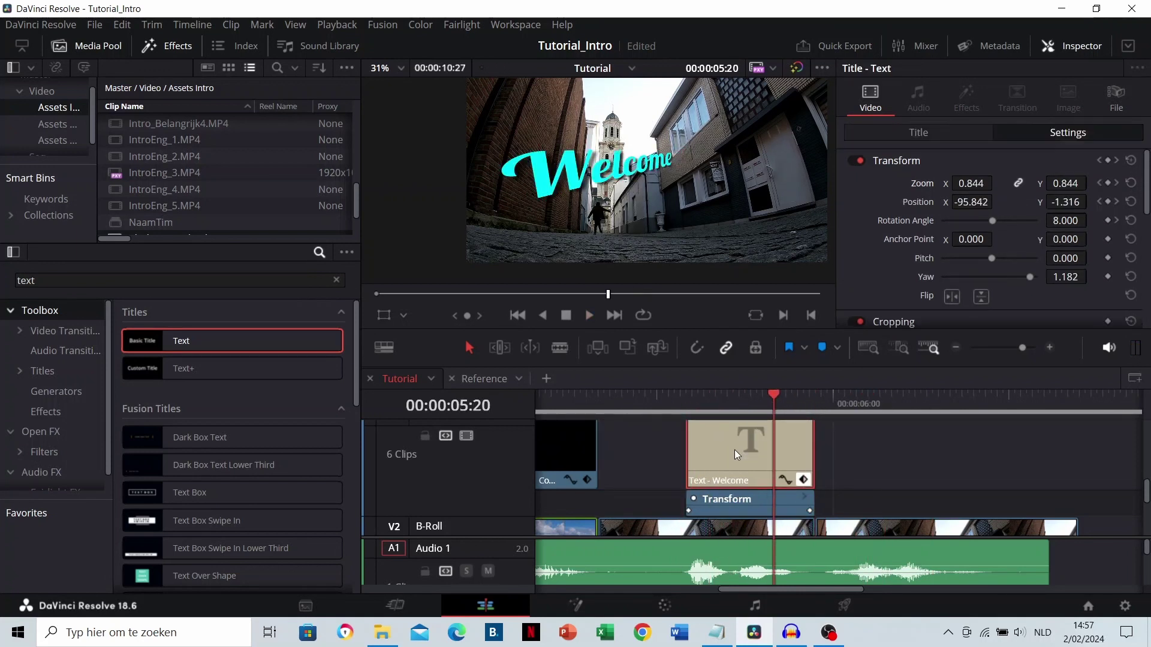
pyautogui.moveTo(735, 450); pyautogui.dragTo(865, 456)
pyautogui.hscroll(3, 839, 457)
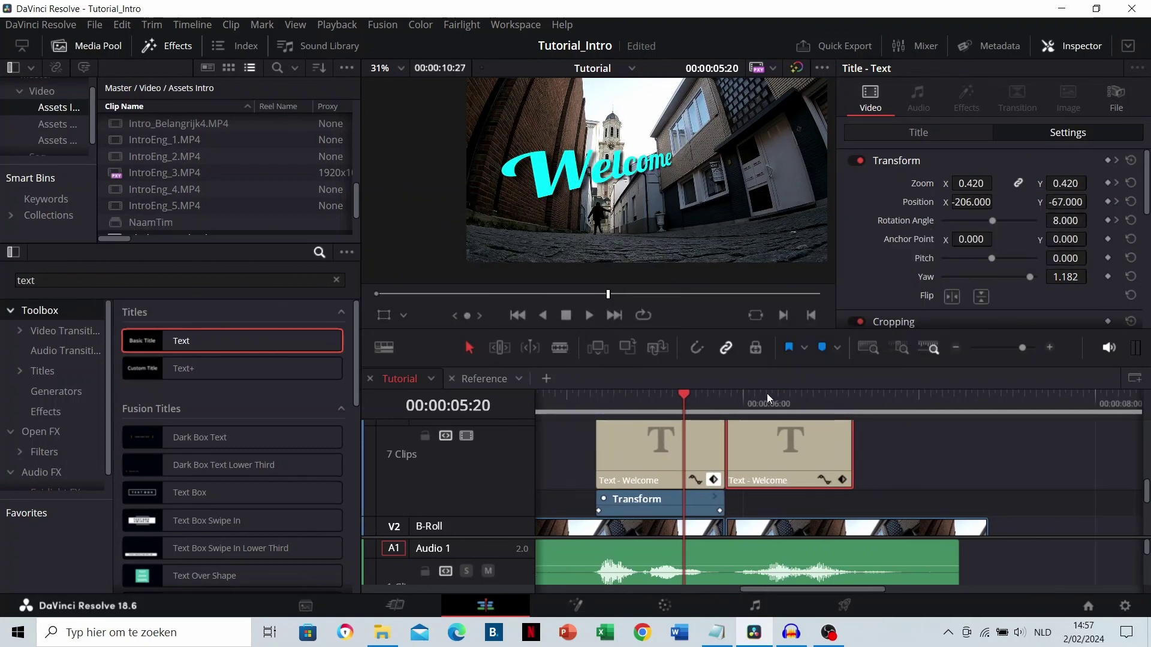
# Change the duplicated title's text to "to my life"
pyautogui.click(767, 394)
pyautogui.click(915, 139)
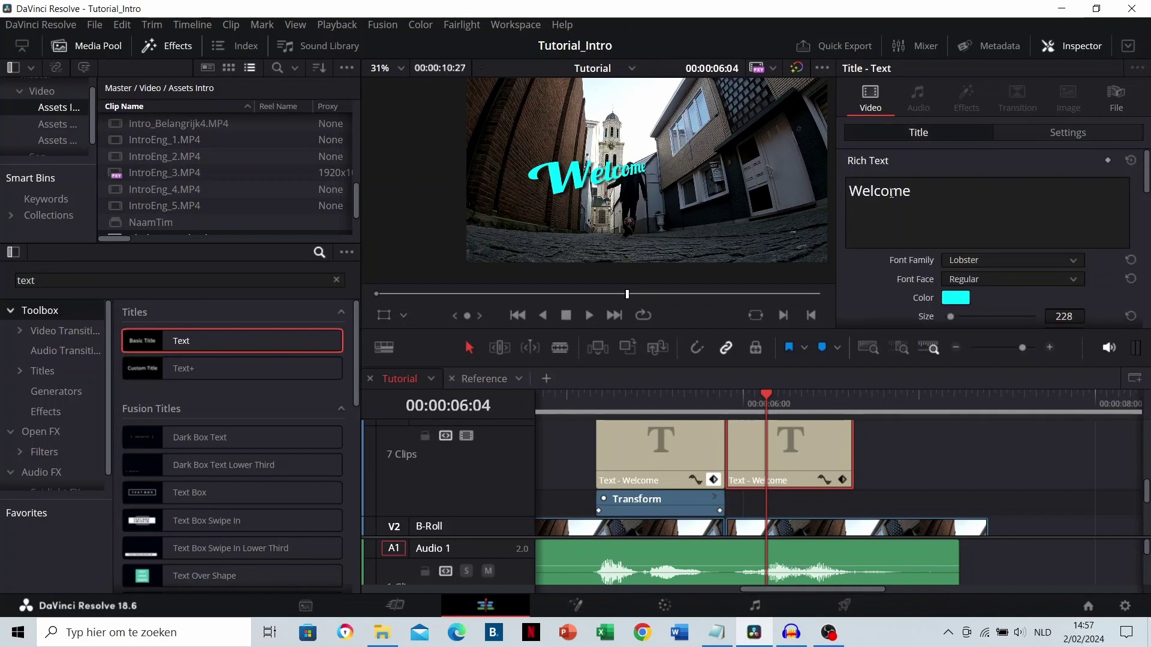
pyautogui.doubleClick(891, 192)
pyautogui.write('to my life')
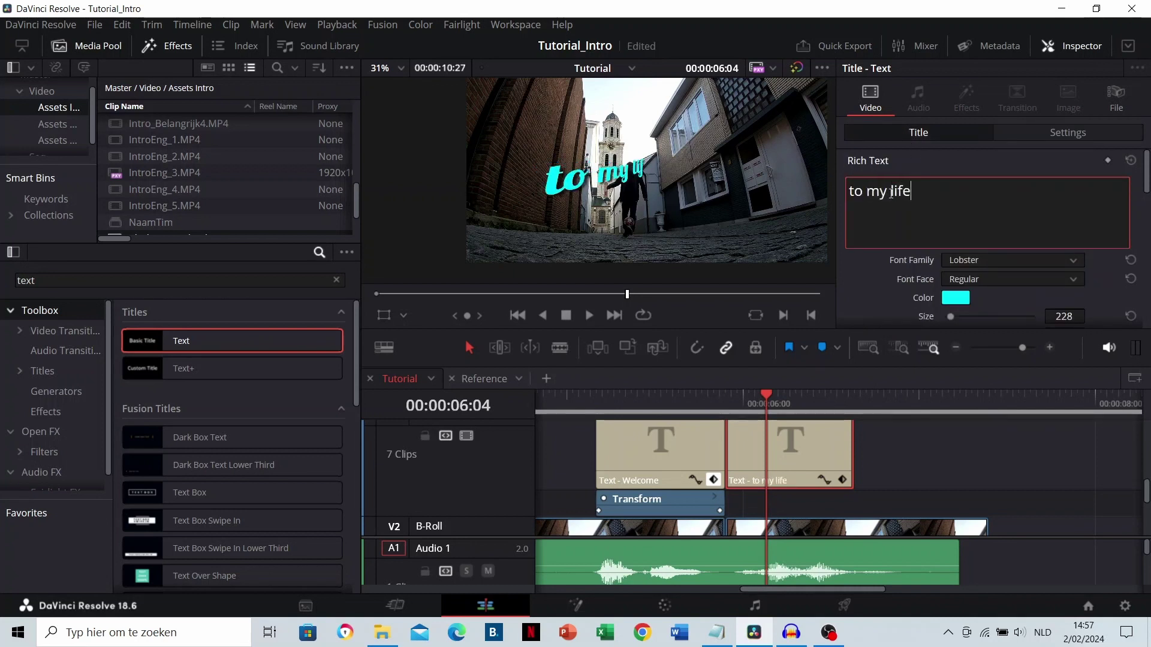
# Show the "to my life" title's keyframe track and play the title from its start
pyautogui.click(1050, 142)
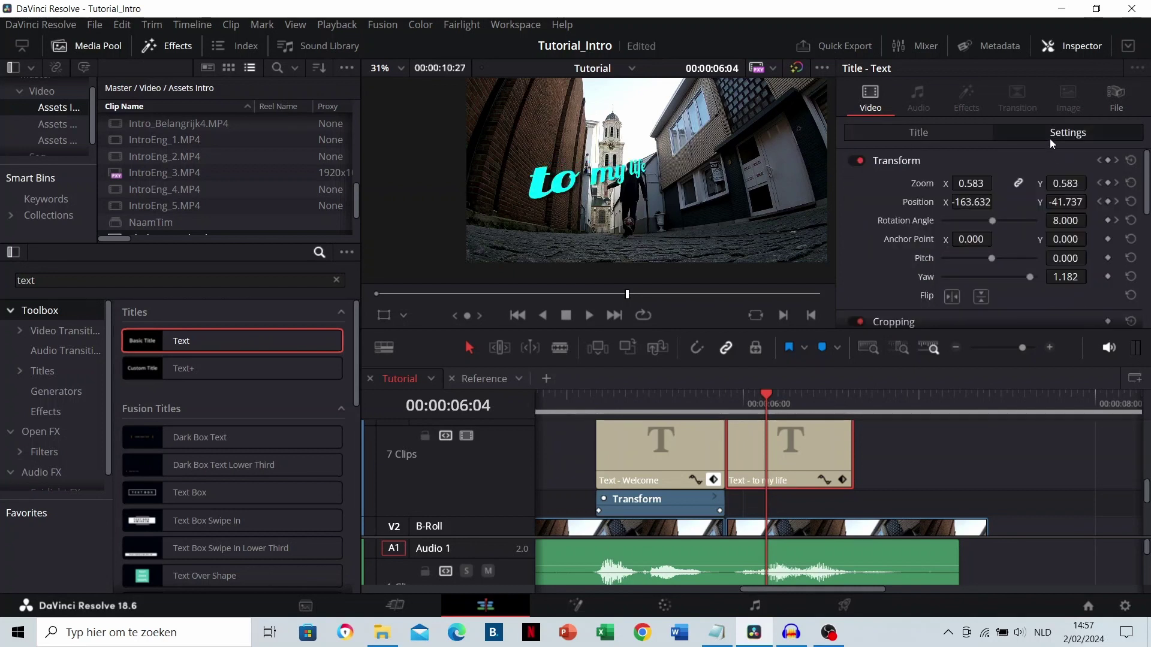
pyautogui.click(842, 482)
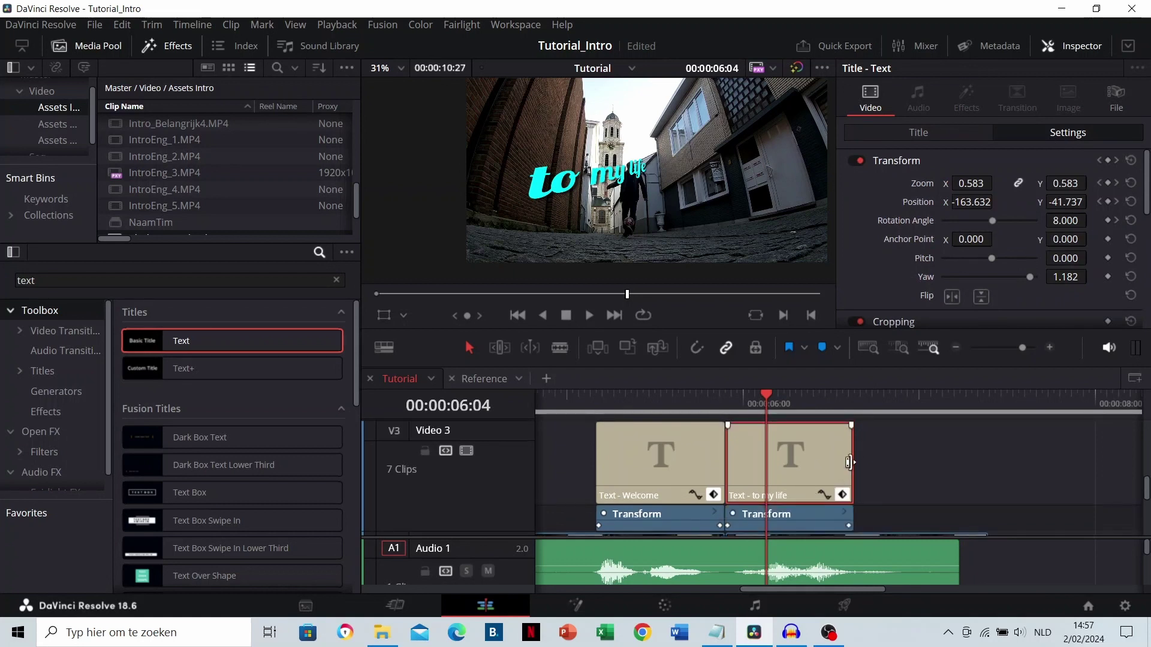
pyautogui.moveTo(776, 404); pyautogui.dragTo(733, 410)
pyautogui.press('space')
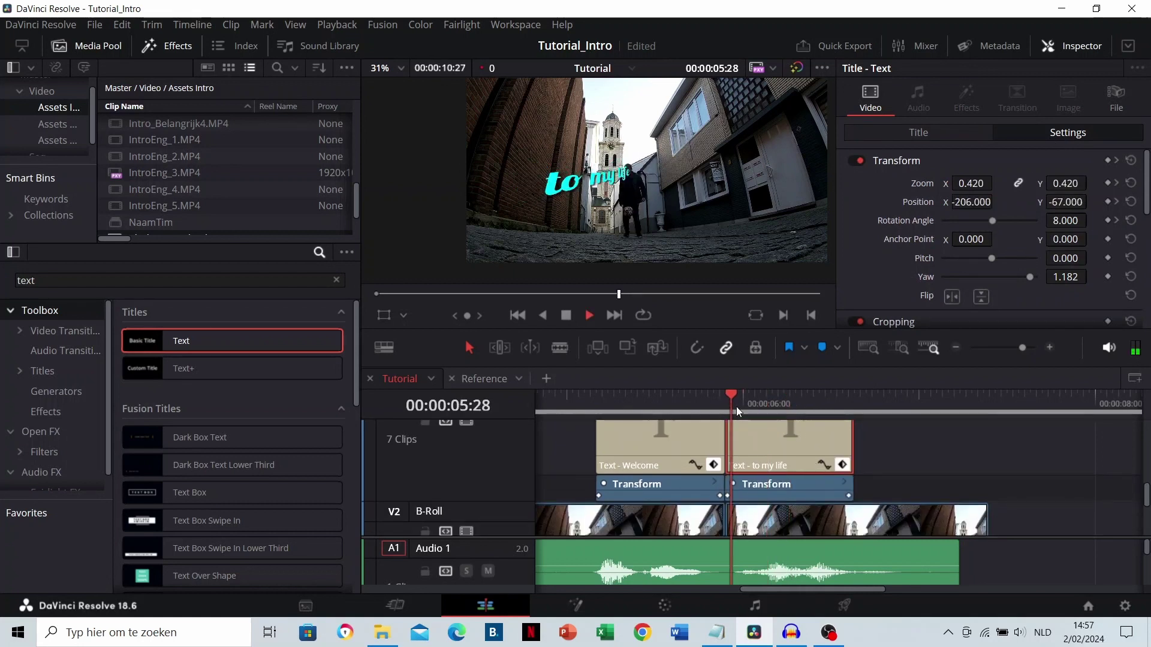
# Extend the "to my life" title's end to 00:00:06:27 and move its last Transform keyframe to 00:00:06:26
pyautogui.click(901, 397)
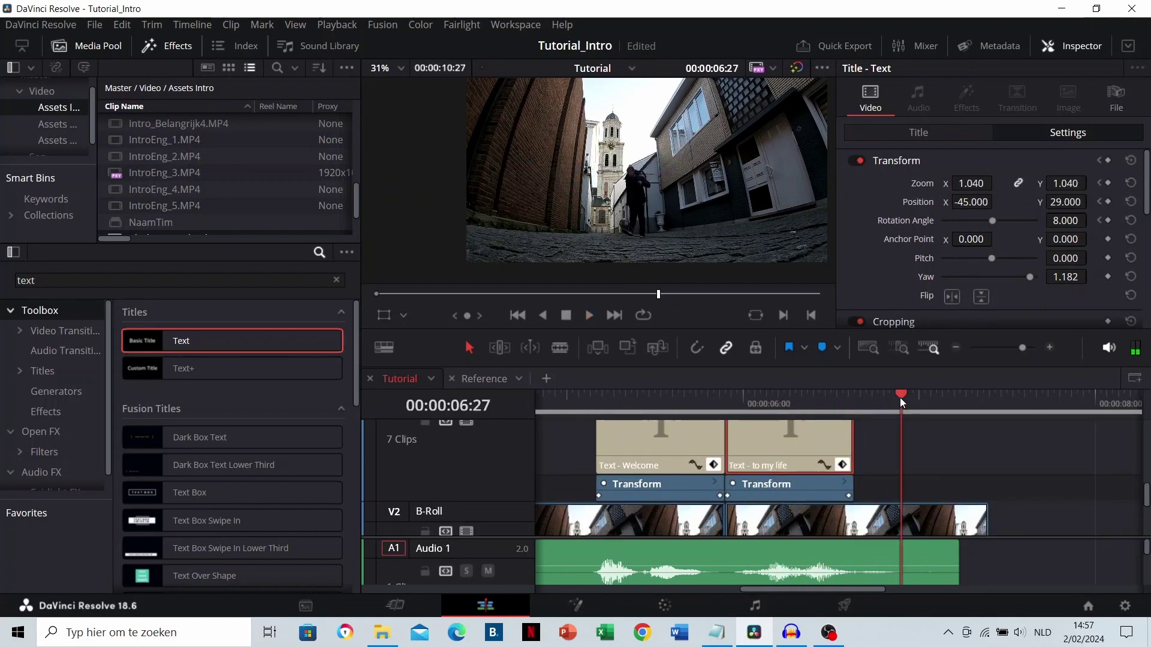
pyautogui.moveTo(852, 435); pyautogui.dragTo(899, 434)
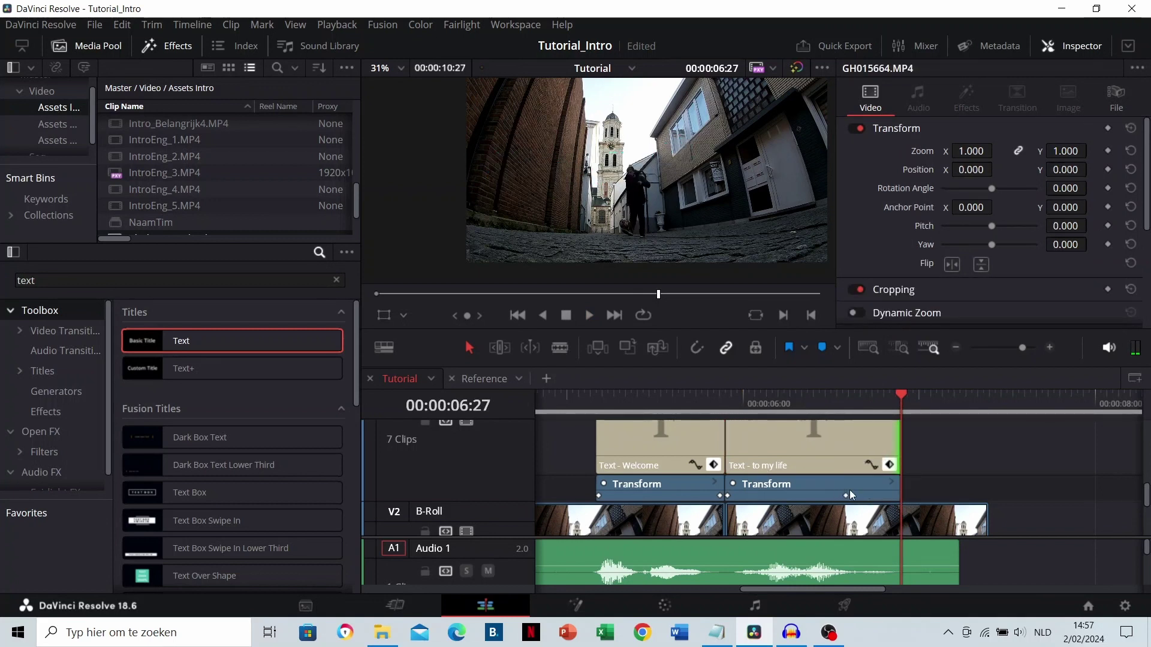
pyautogui.click(896, 400)
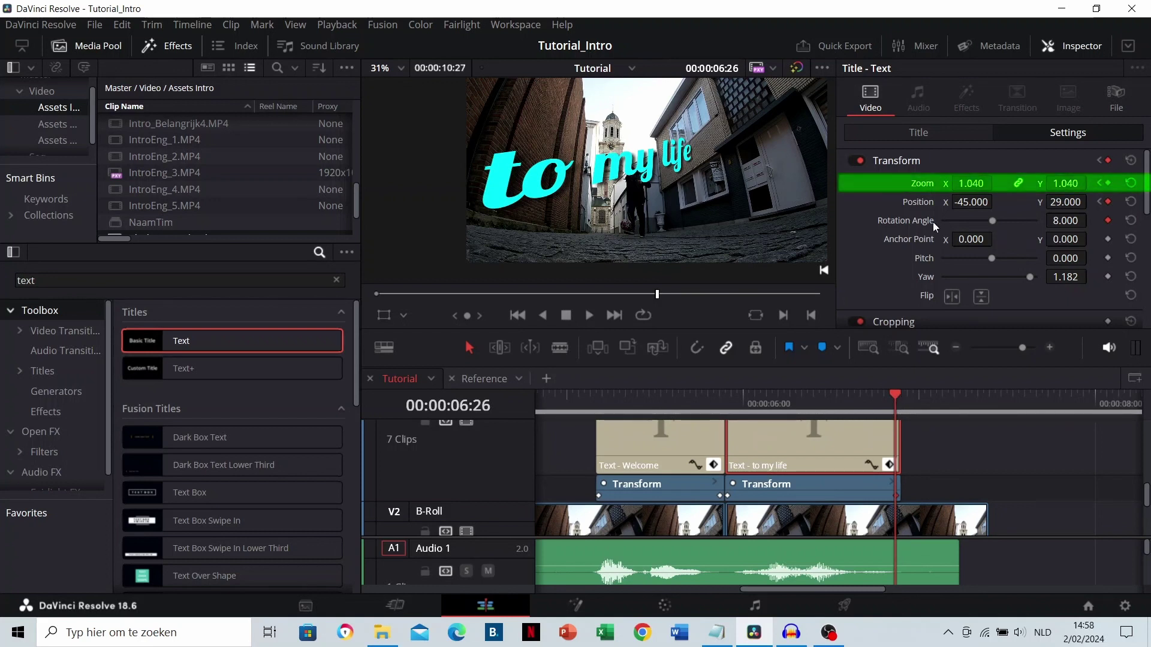
# Set the Welcome title's zoom to 1 at its 00:00:05:26 keyframe and its text size to 233
pyautogui.moveTo(714, 407); pyautogui.dragTo(718, 405)
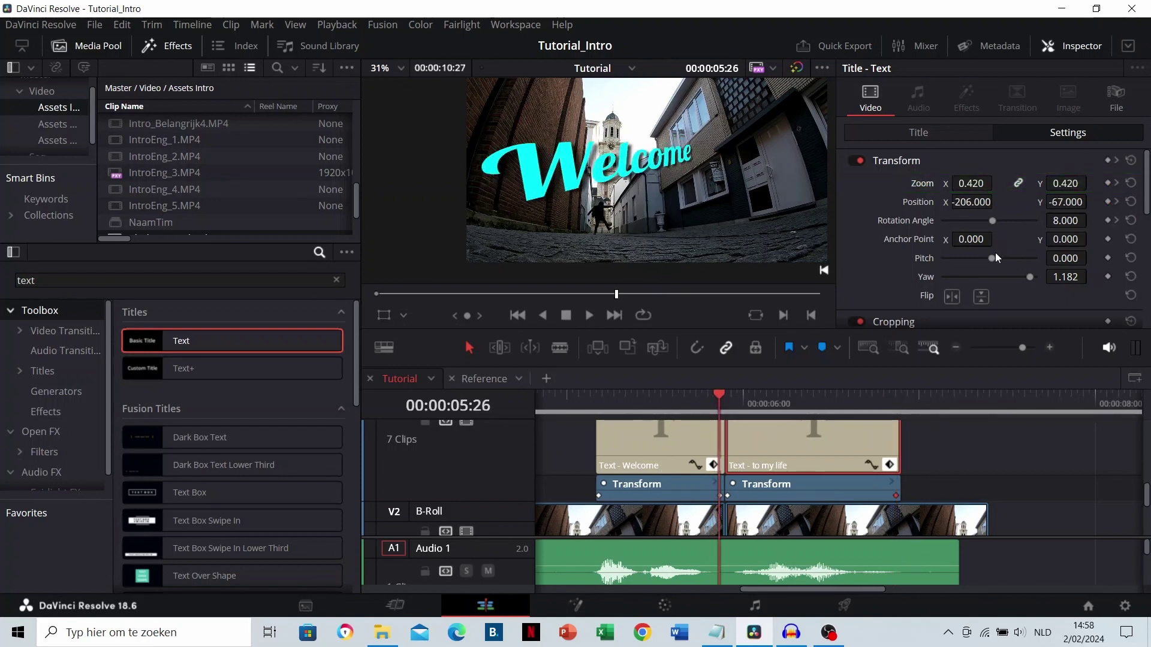
pyautogui.click(679, 452)
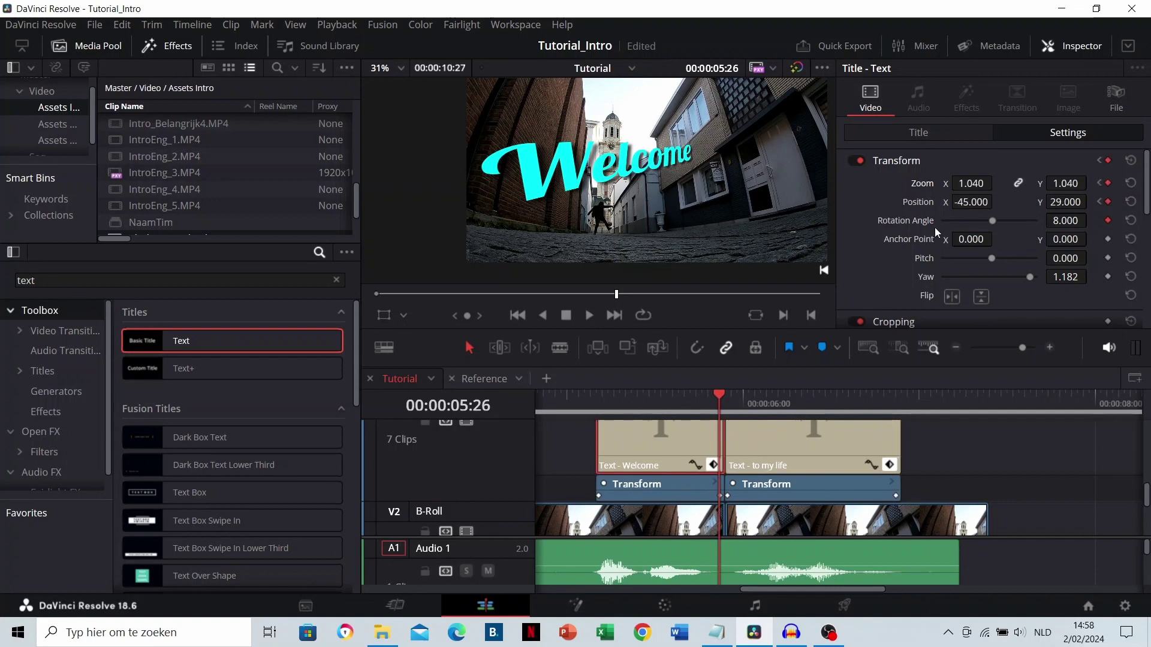
pyautogui.moveTo(971, 184); pyautogui.dragTo(961, 198)
pyautogui.click(898, 130)
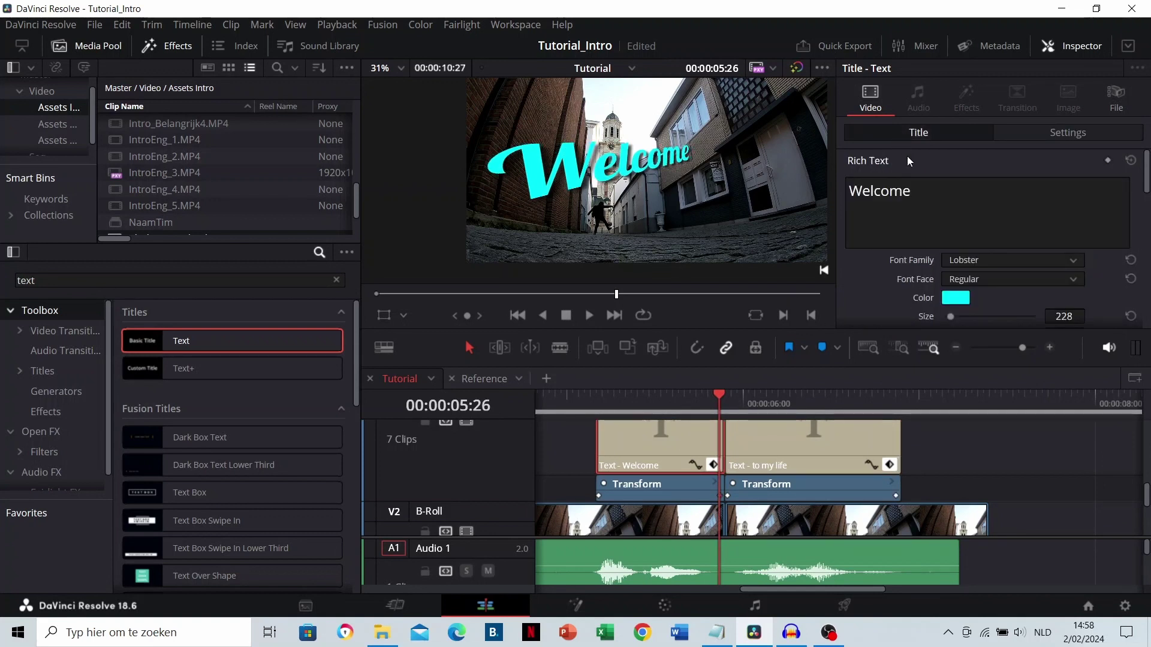
pyautogui.scroll(-1, 1022, 264)
pyautogui.scroll(4, 1090, 271)
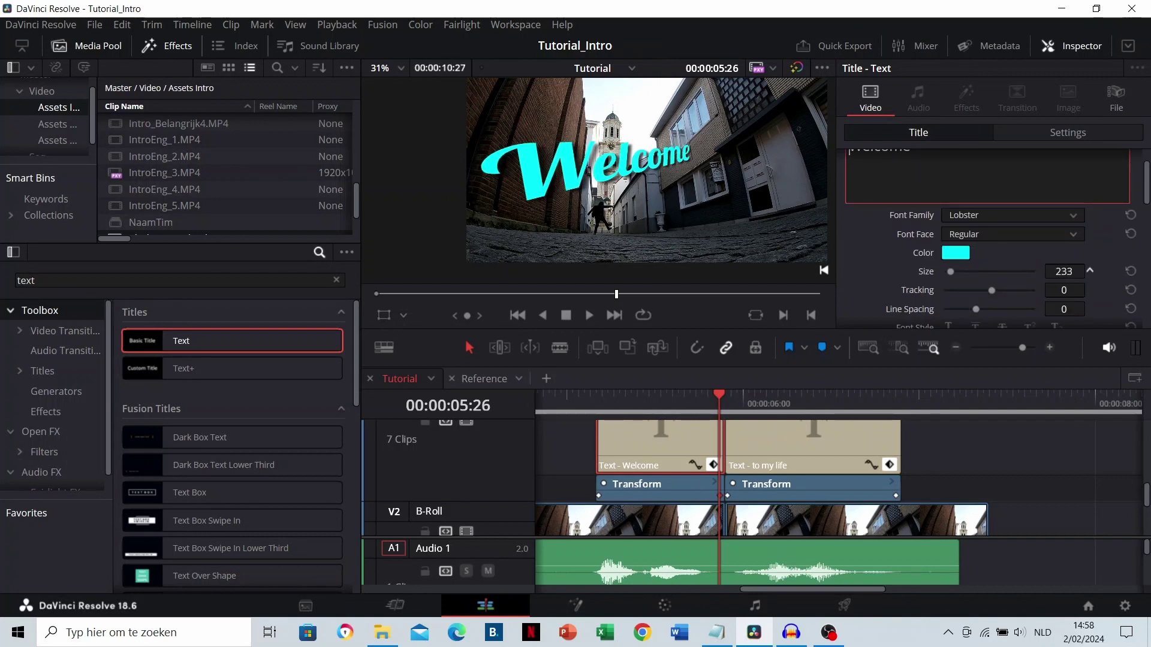
pyautogui.click(1037, 130)
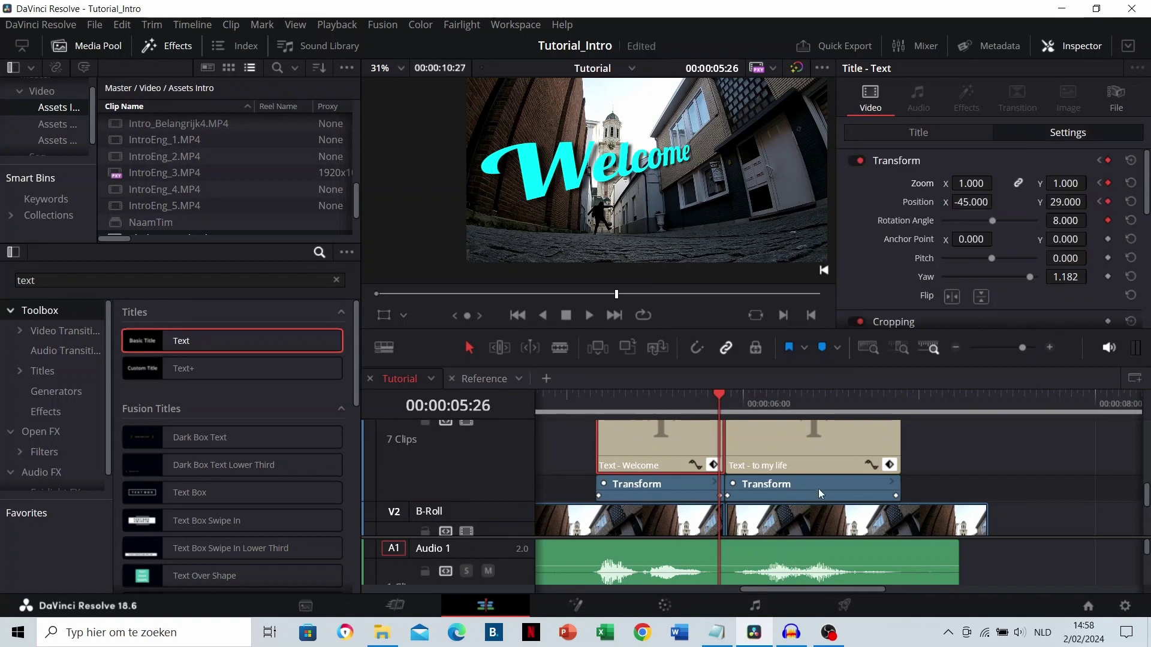
# Increase the "to my life" title's text size to 234
pyautogui.click(803, 450)
pyautogui.click(794, 406)
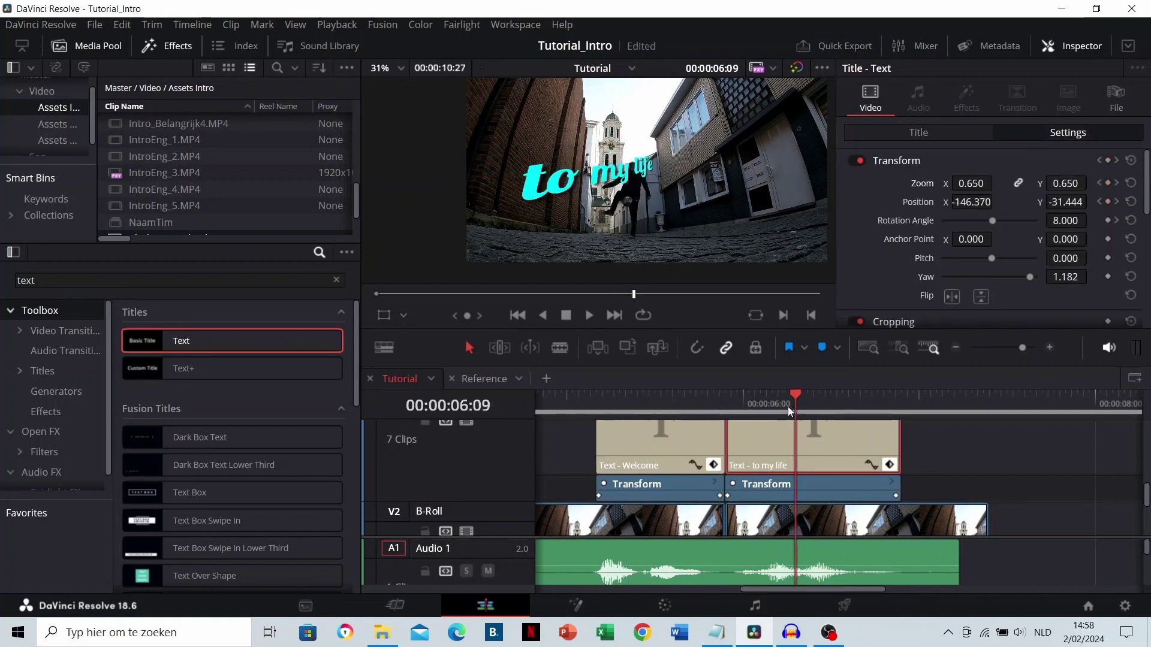
pyautogui.click(938, 124)
pyautogui.moveTo(1058, 268); pyautogui.dragTo(1090, 270)
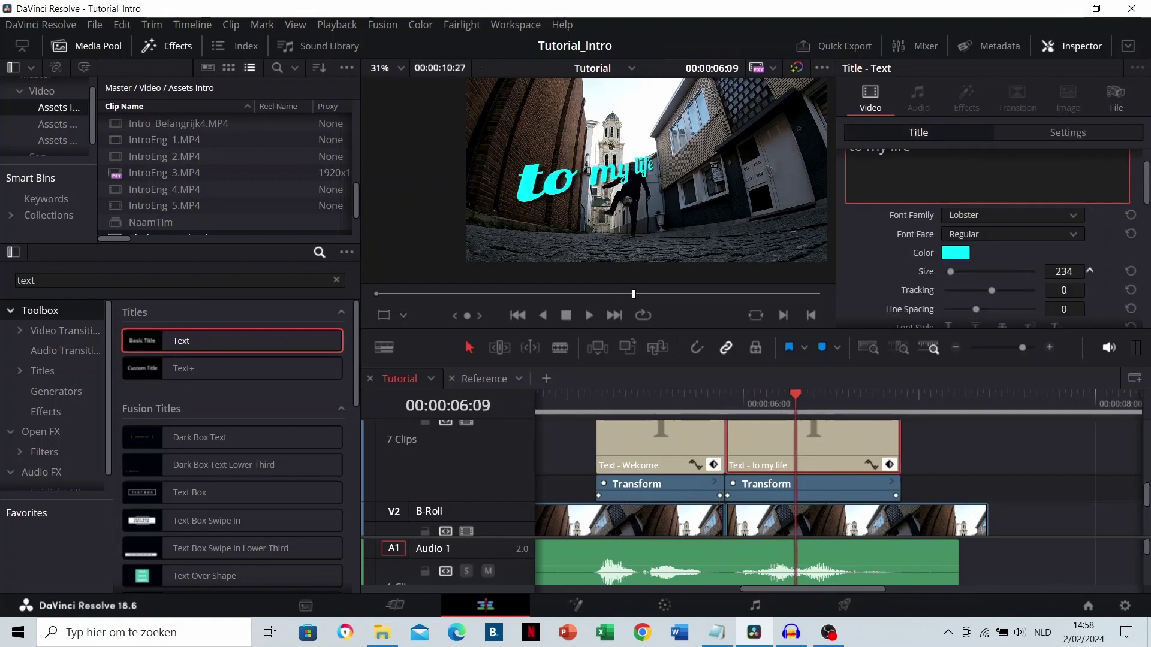
pyautogui.click(1021, 132)
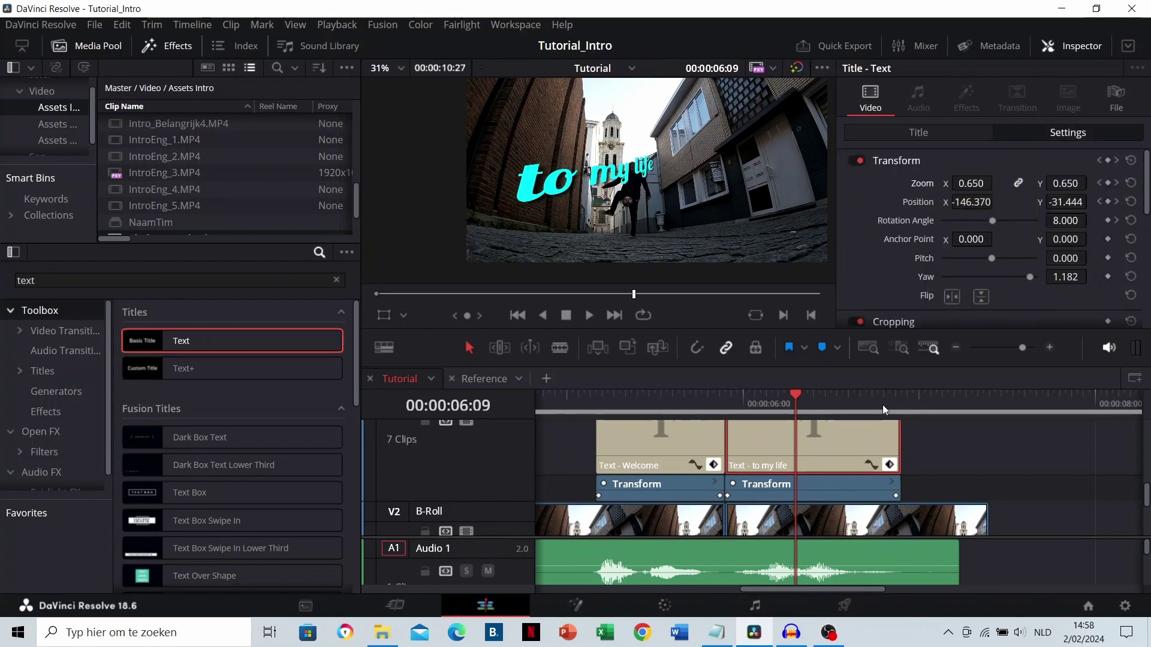
# Set the "to my life" title's yaw to -1.019, zoom to 0.610 and rotation angle to -2.650 at 00:00:06:26
pyautogui.moveTo(883, 406); pyautogui.dragTo(895, 406)
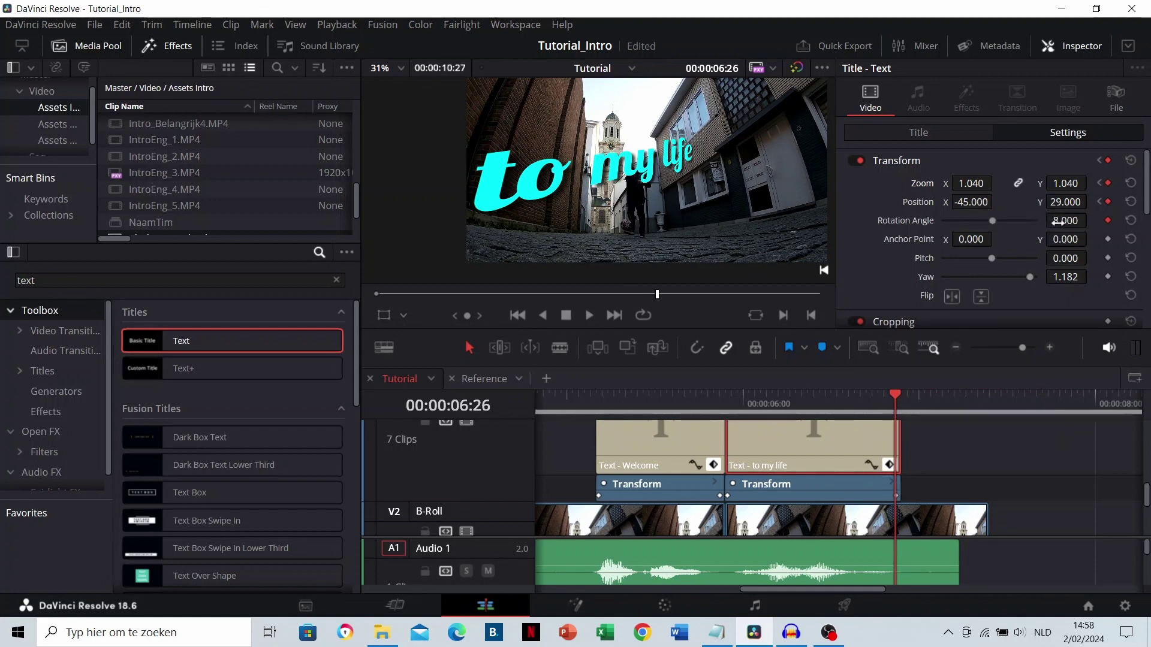
pyautogui.moveTo(1058, 222); pyautogui.dragTo(1008, 235)
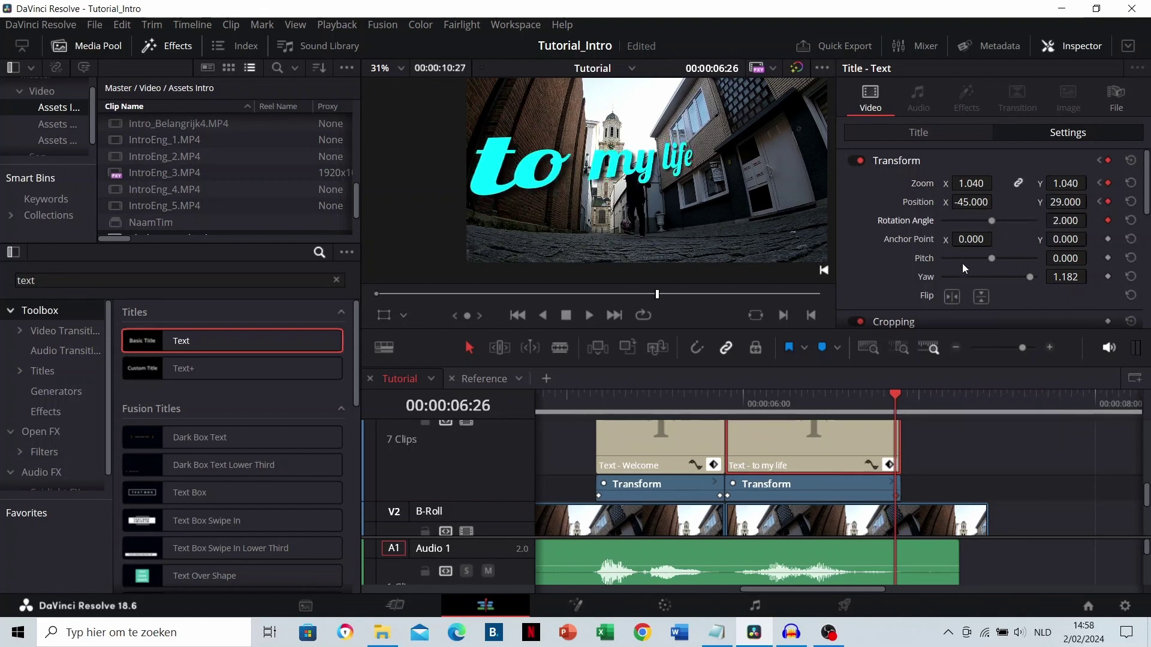
pyautogui.moveTo(1029, 277); pyautogui.dragTo(958, 279)
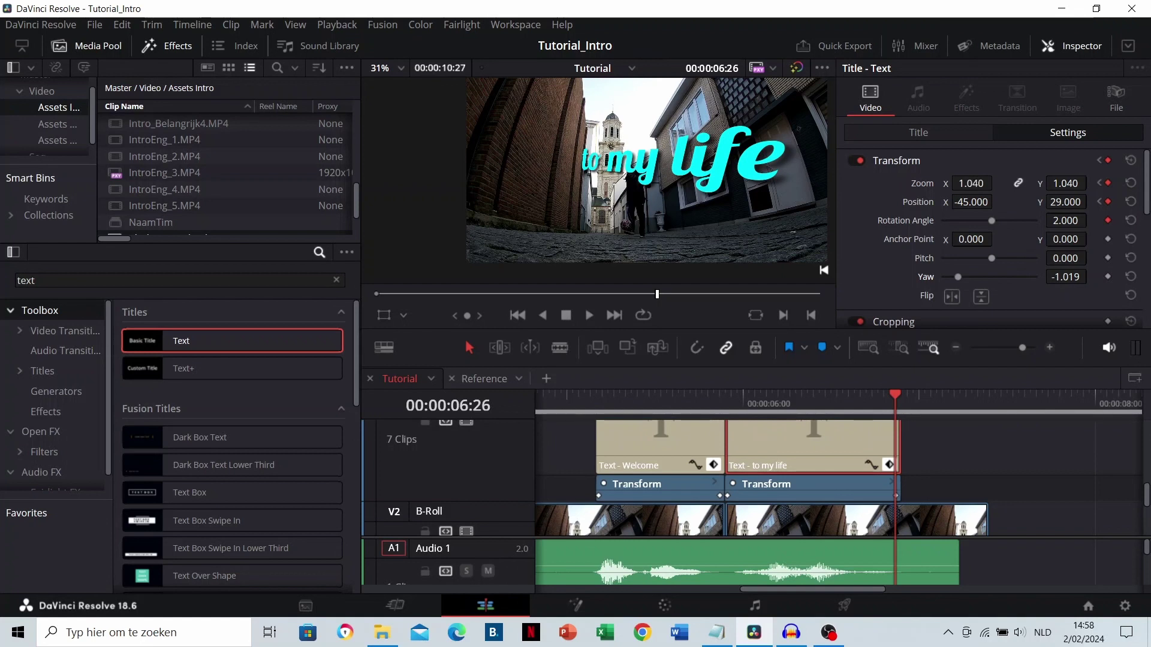
pyautogui.moveTo(971, 183); pyautogui.dragTo(919, 184)
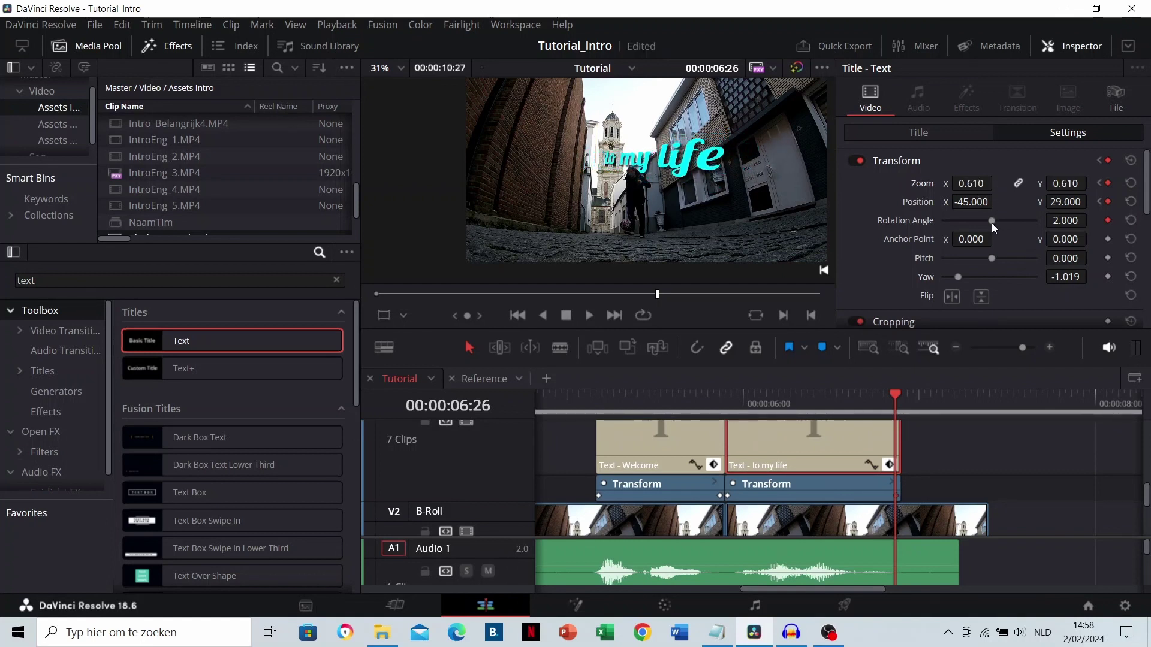
pyautogui.moveTo(991, 223); pyautogui.dragTo(990, 222)
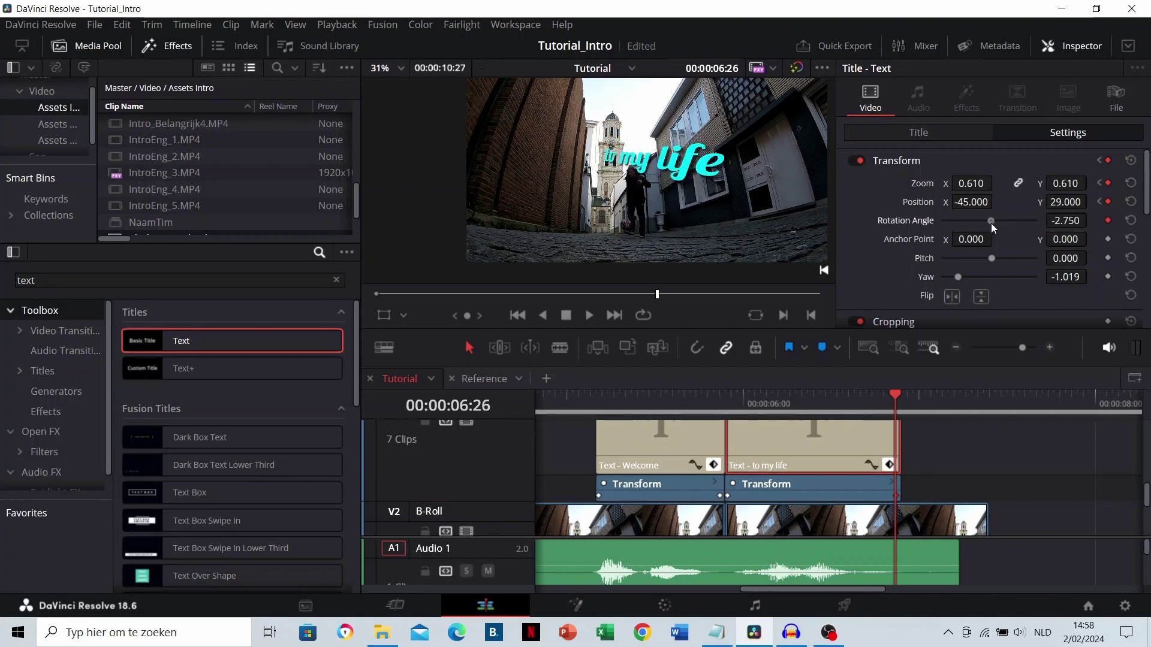
pyautogui.moveTo(1091, 220); pyautogui.dragTo(1059, 220)
# Play the "to my life" title from its start at 00:00:05:27 and replay it to check the animation
pyautogui.click(726, 404)
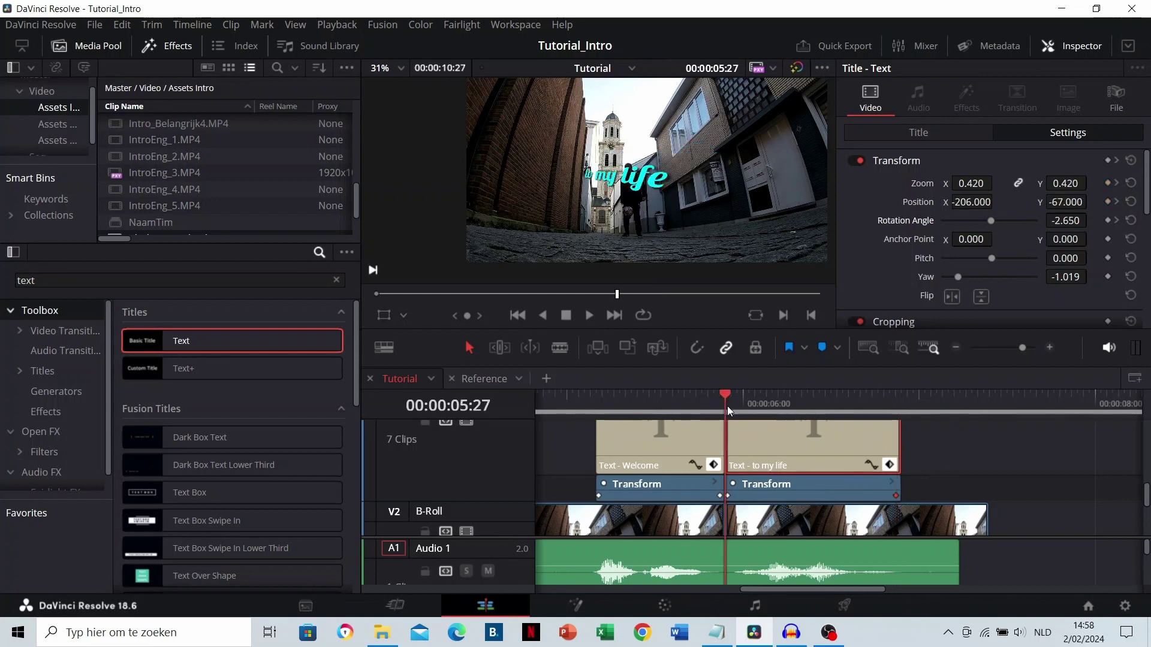
pyautogui.moveTo(897, 404); pyautogui.dragTo(728, 415)
pyautogui.press('space')
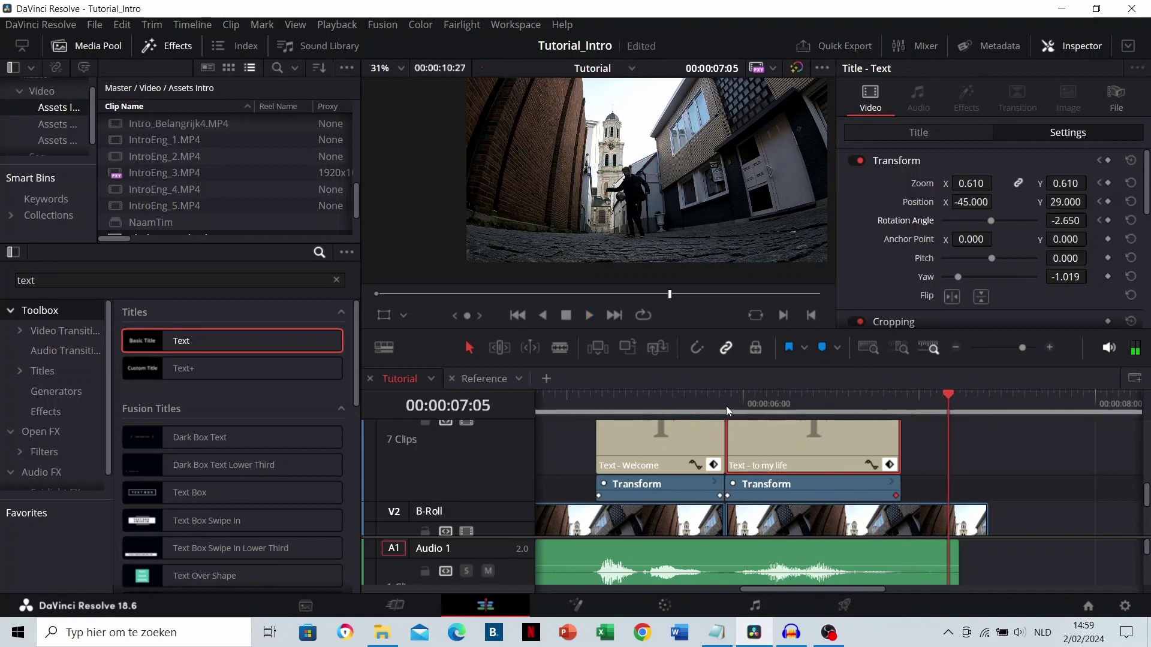
pyautogui.click(725, 406)
pyautogui.press('space')
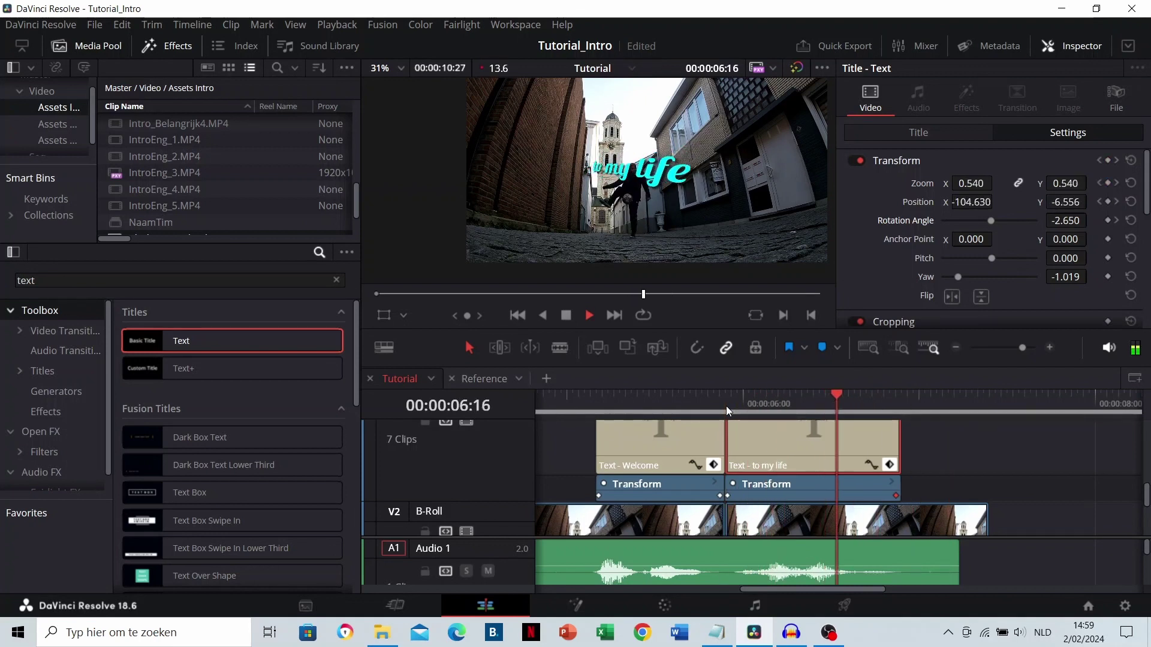
# Reset the "to my life" title's zoom, position and rotation angle to their defaults at 00:00:06:26
pyautogui.click(897, 404)
pyautogui.click(1131, 183)
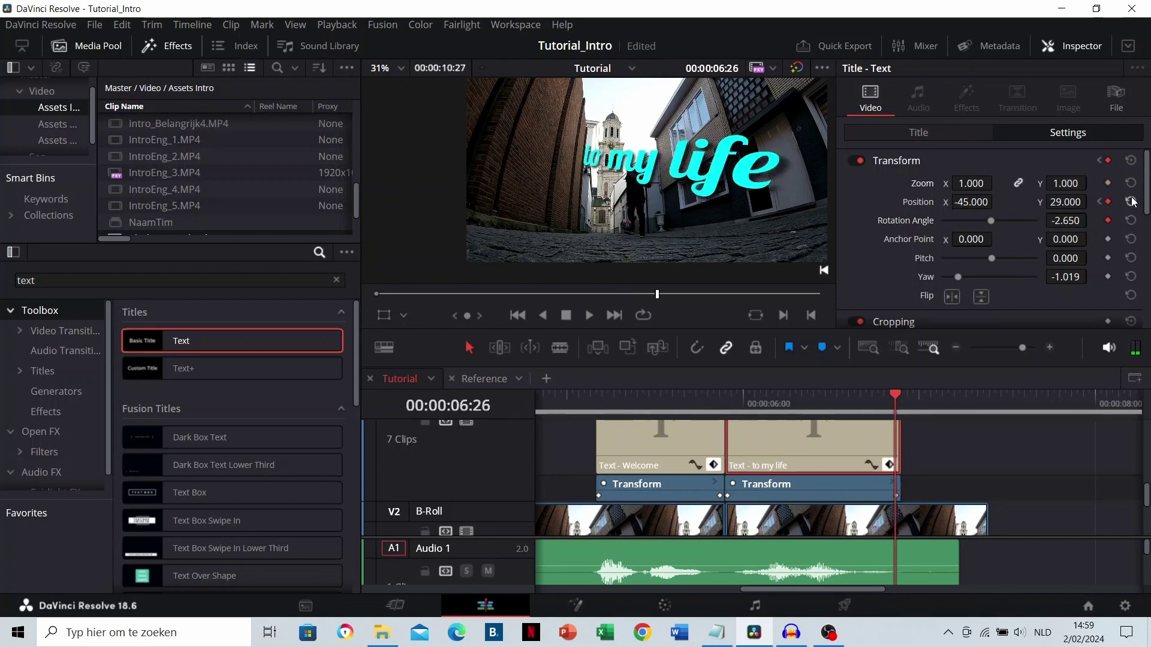
pyautogui.click(1131, 202)
pyautogui.click(1130, 220)
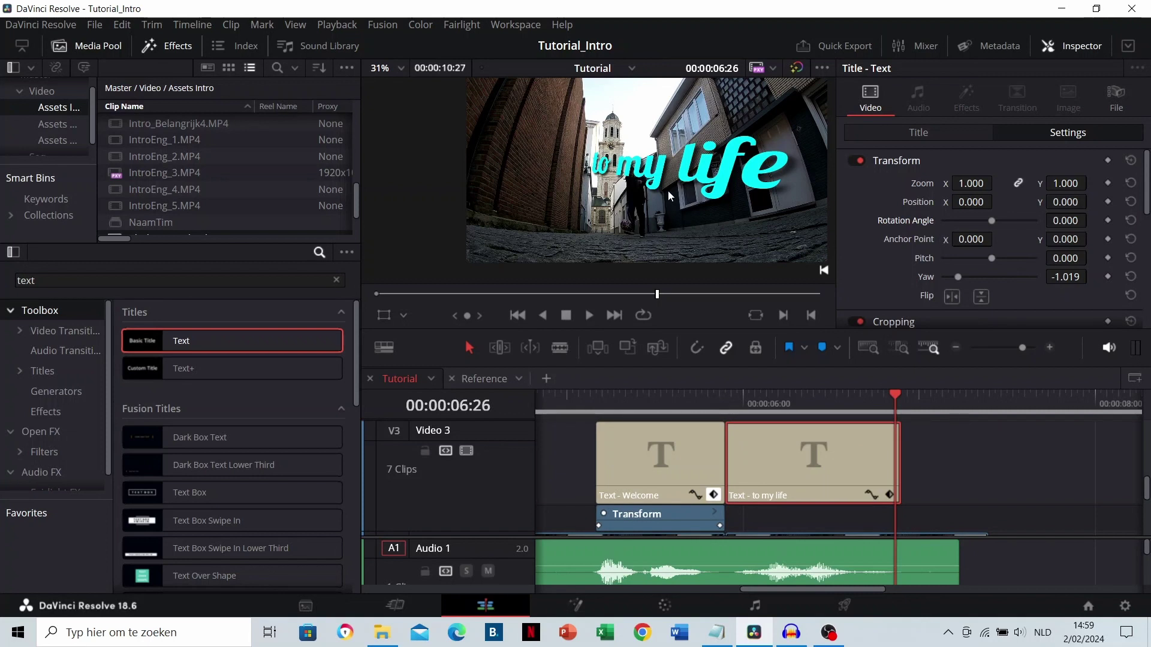
# Examine the "to my life" and Welcome titles in the Reference timeline and compare them with the Tutorial timeline
pyautogui.click(496, 385)
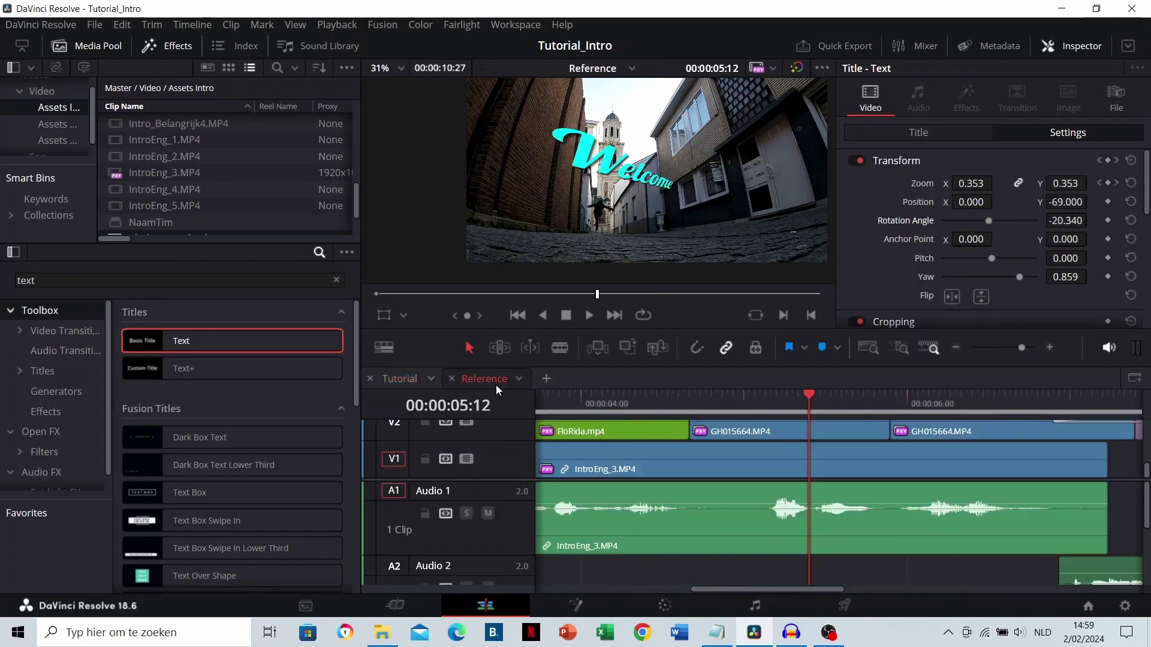
pyautogui.scroll(3, 913, 459)
pyautogui.scroll(3, 887, 455)
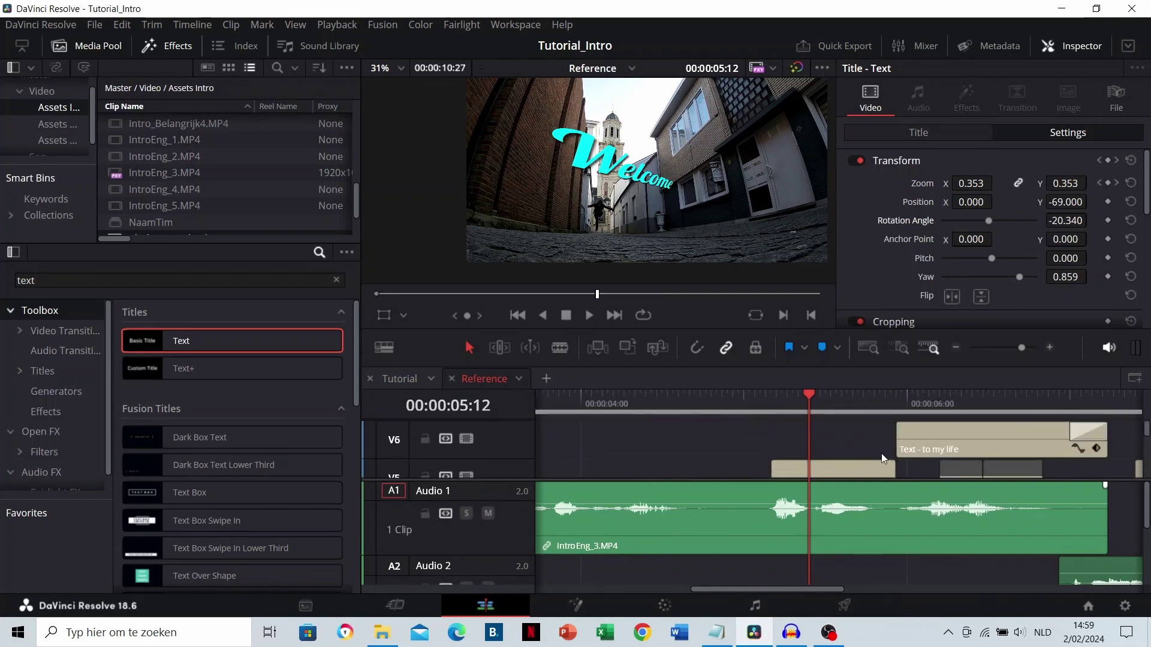
pyautogui.hscroll(3, 881, 453)
pyautogui.click(851, 403)
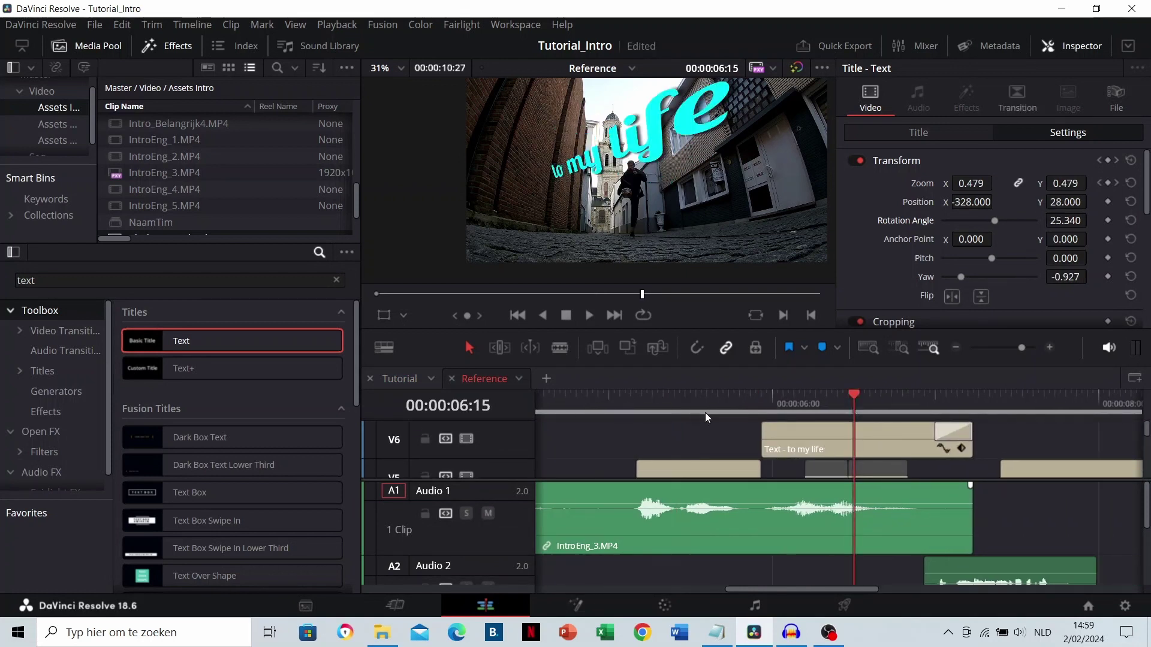
pyautogui.click(691, 402)
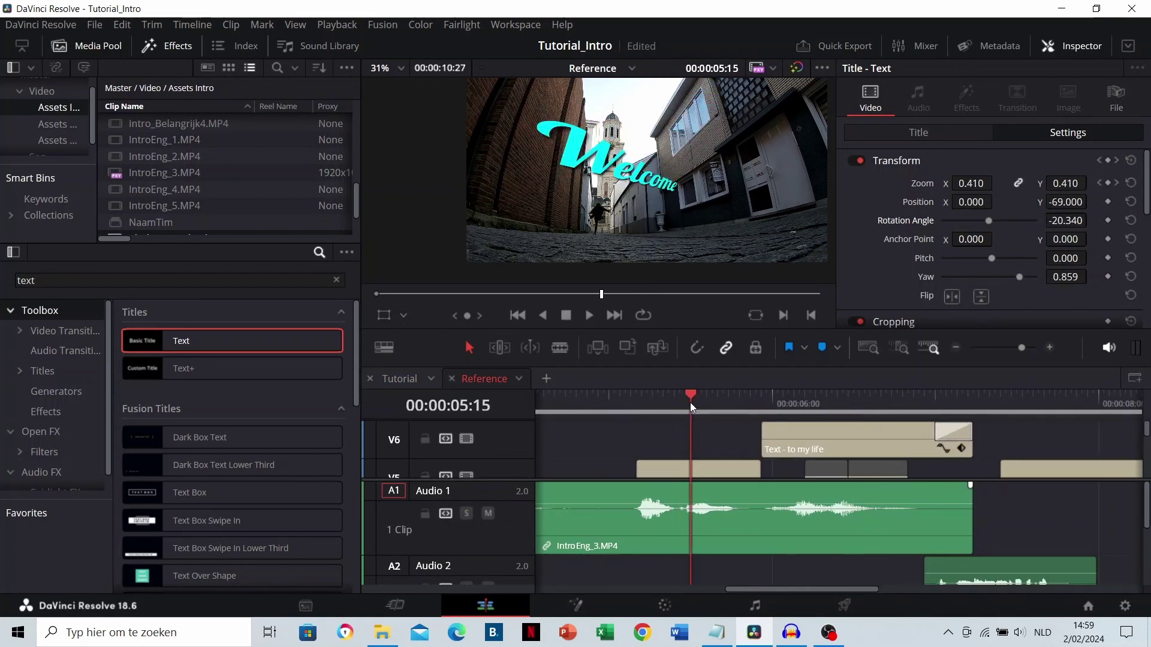
pyautogui.click(413, 383)
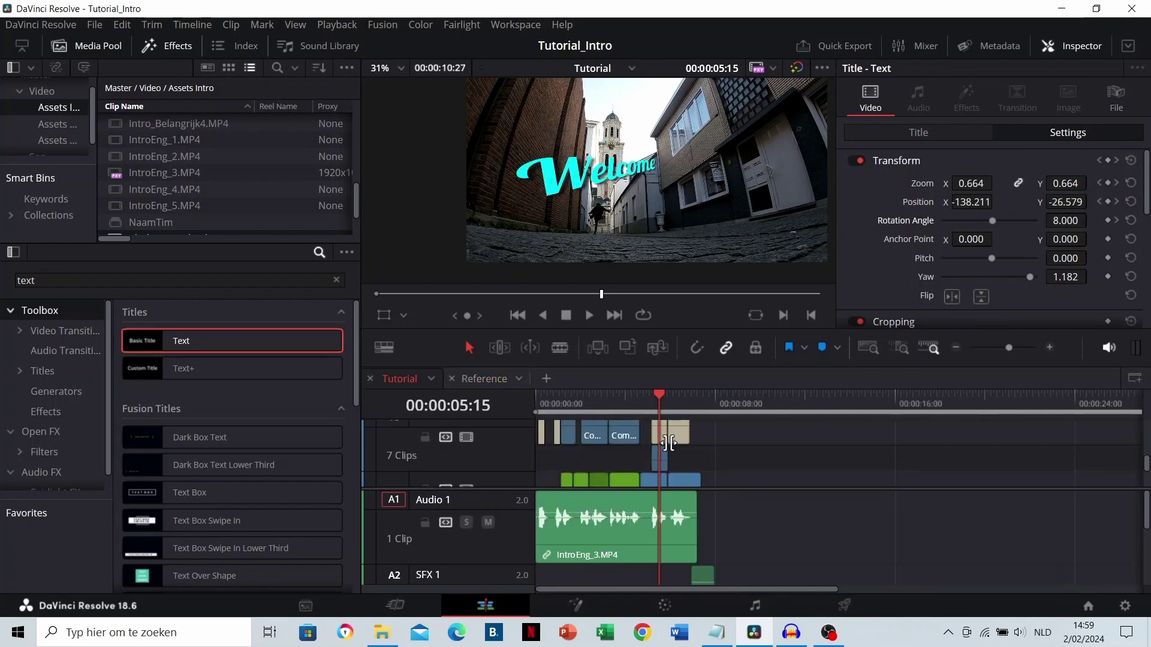
pyautogui.click(505, 380)
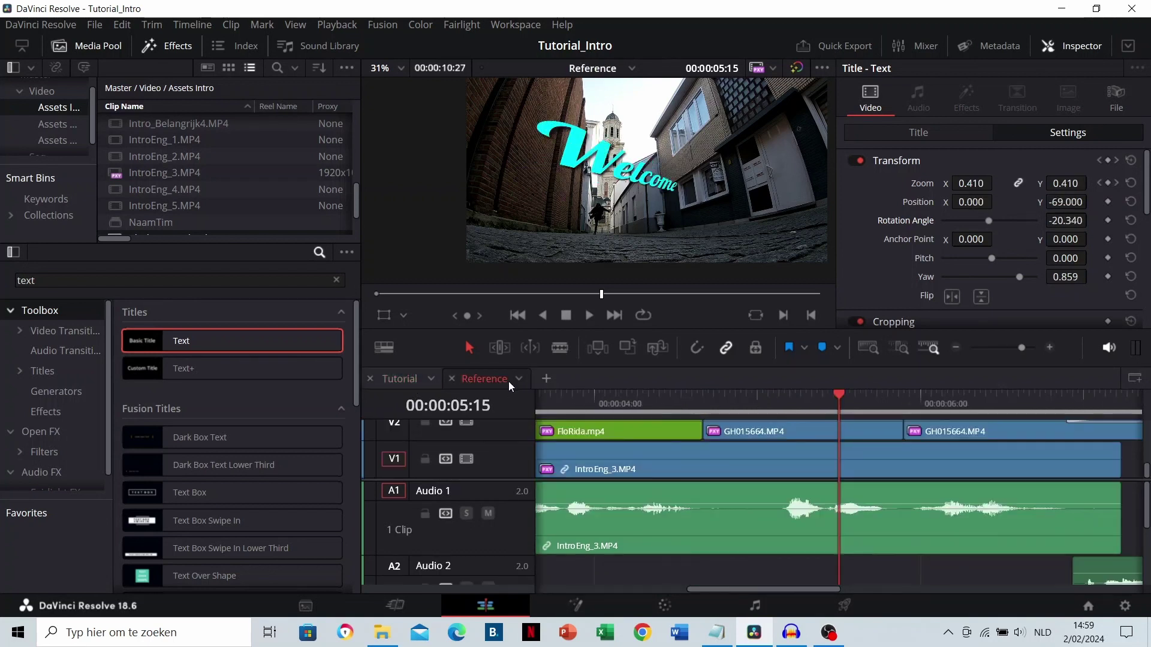
pyautogui.click(400, 383)
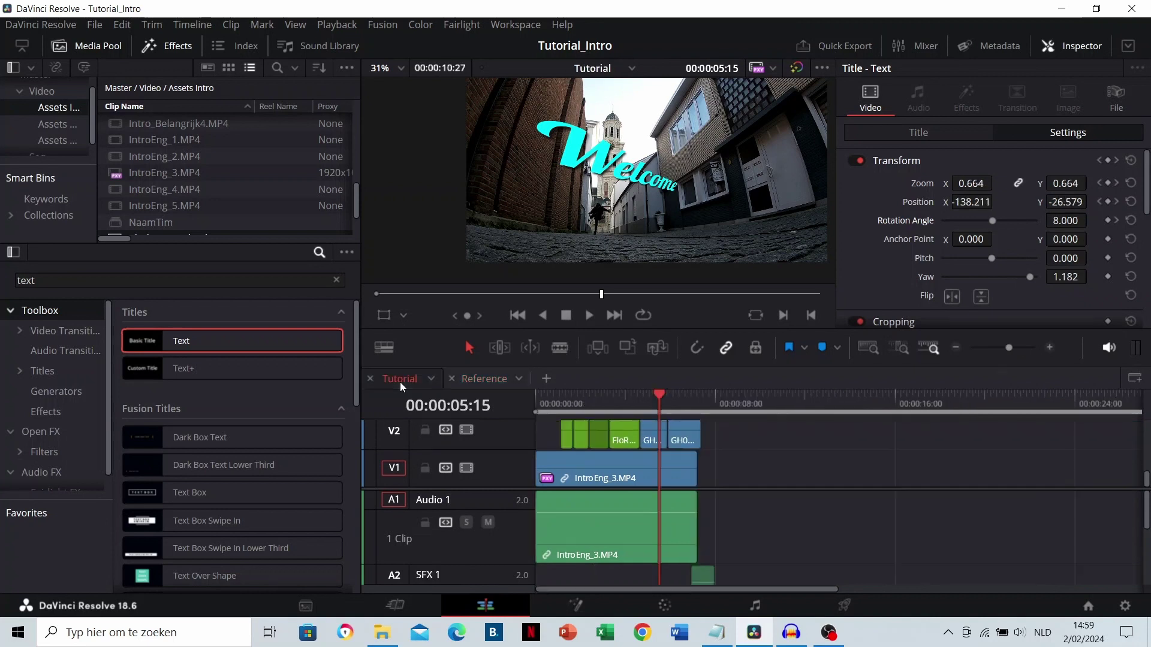
# Play the Welcome and "to my life" titles in the Tutorial timeline from 00:00:05:03
pyautogui.scroll(5, 685, 434)
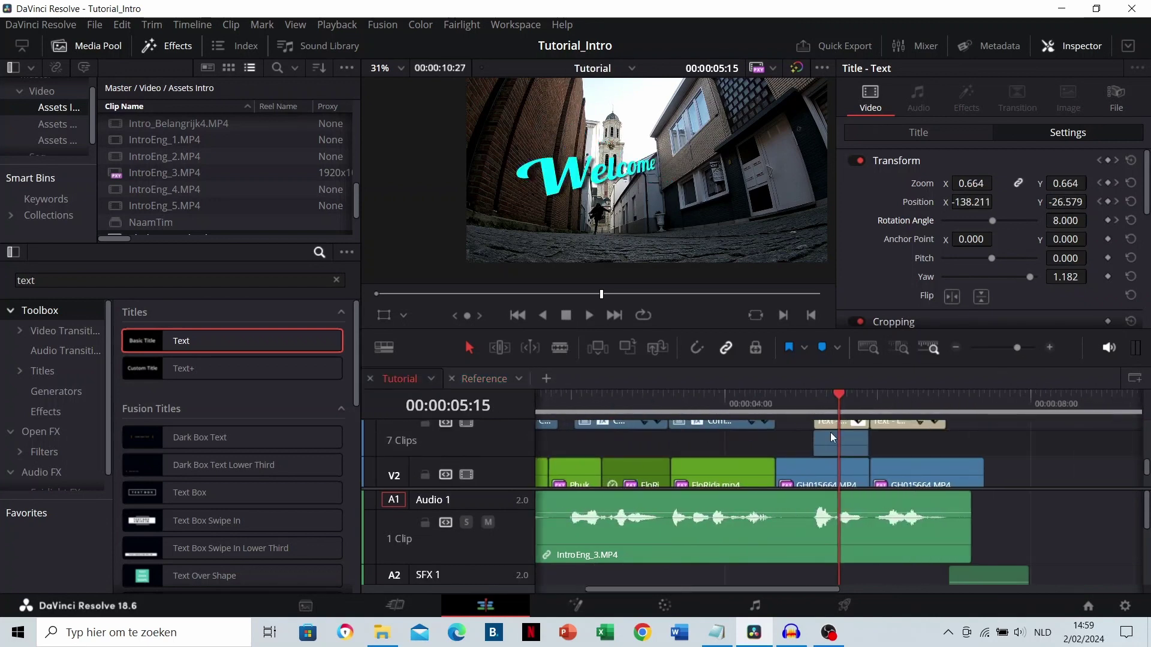
pyautogui.click(647, 401)
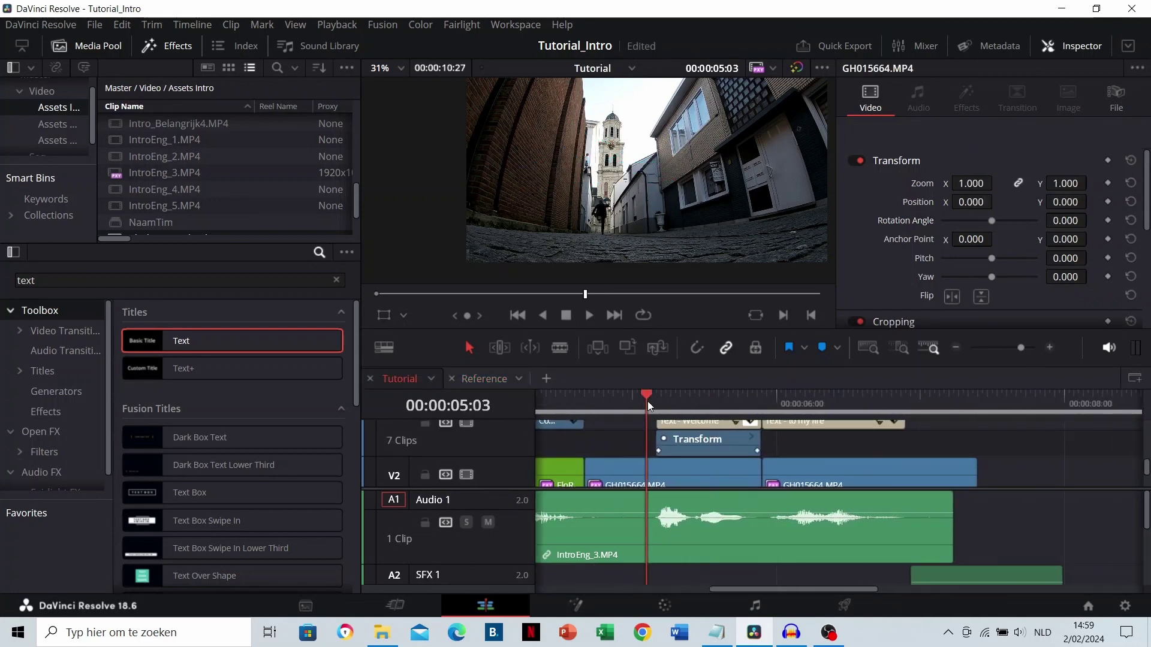
pyautogui.press('space')
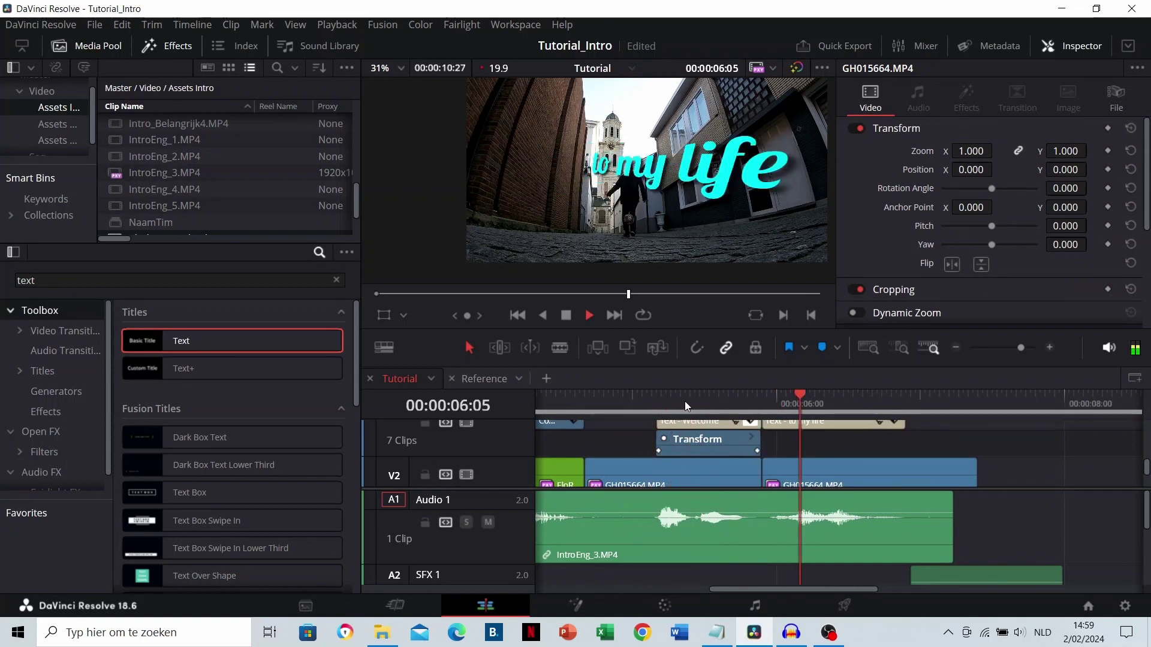
pyautogui.press('space')
# Set the "to my life" title's zoom to 0.750 and its position to X 100, Y 94 at 00:00:06:26
pyautogui.scroll(2, 744, 423)
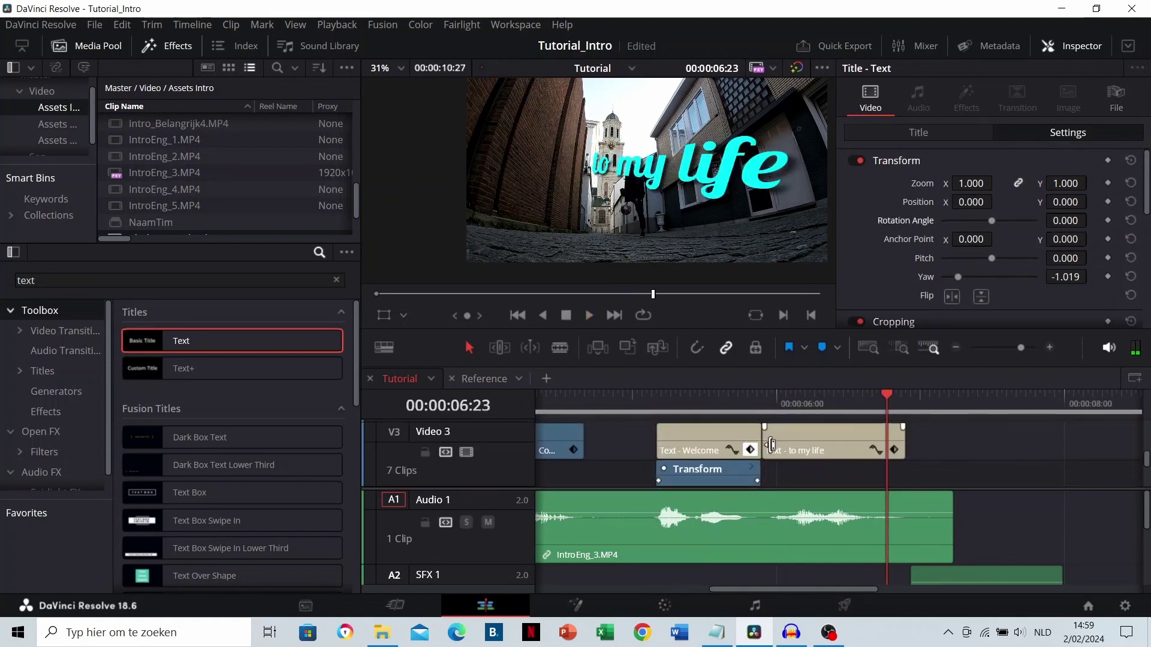
pyautogui.scroll(2, 729, 455)
pyautogui.click(787, 403)
pyautogui.click(805, 437)
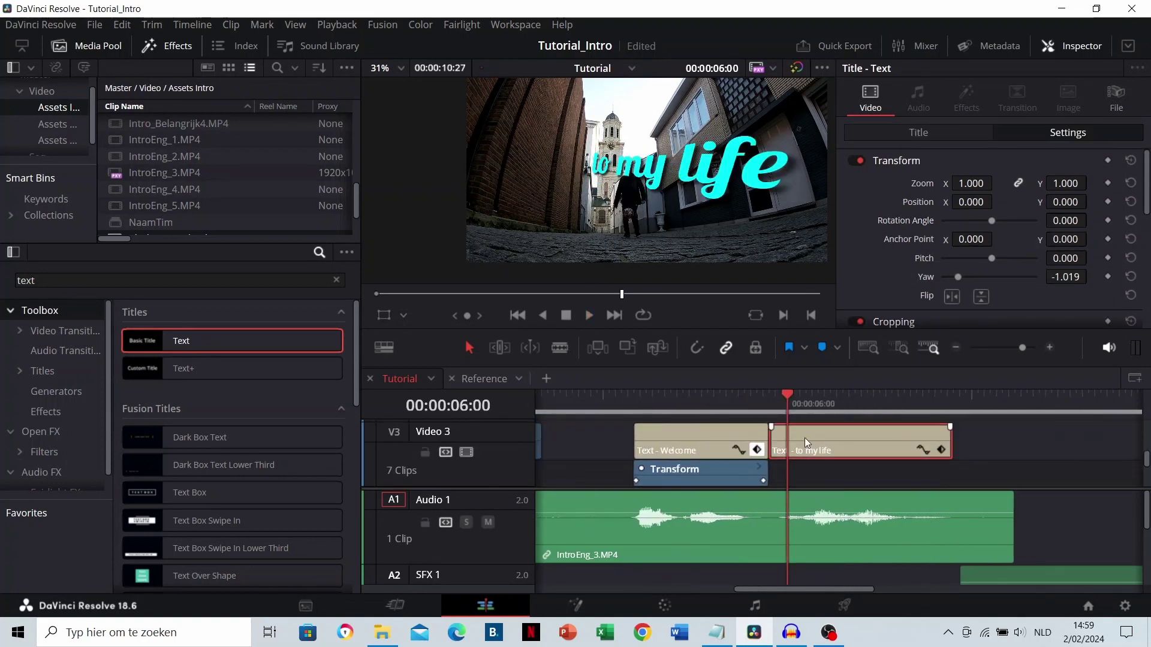
pyautogui.click(948, 408)
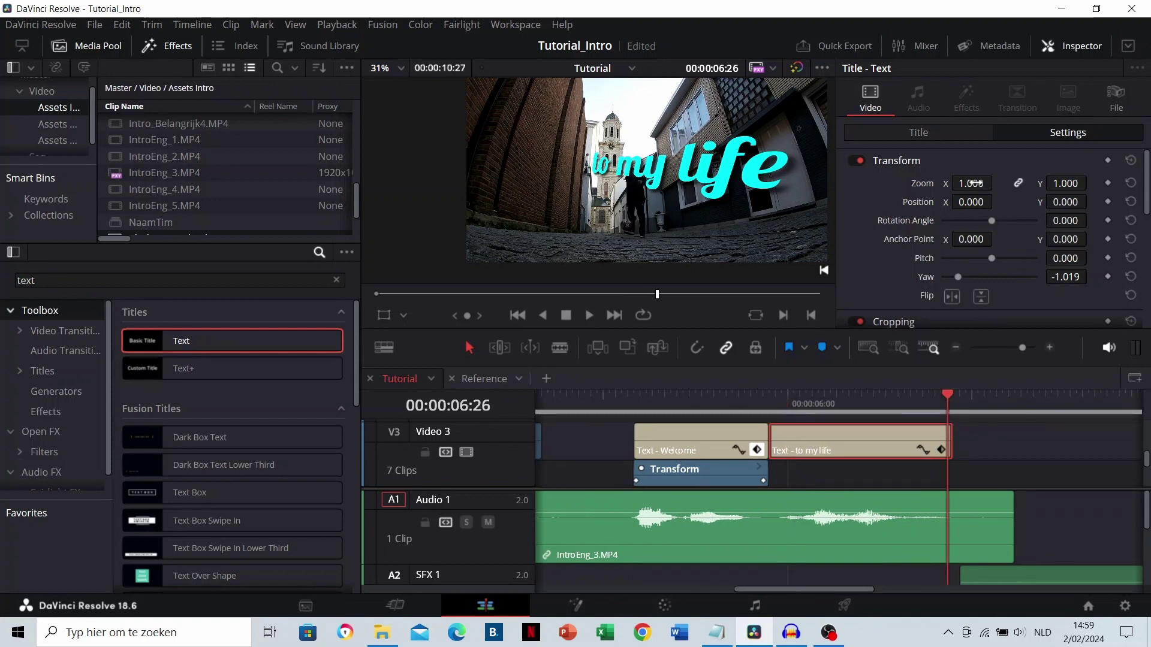
pyautogui.moveTo(972, 184); pyautogui.dragTo(1088, 202)
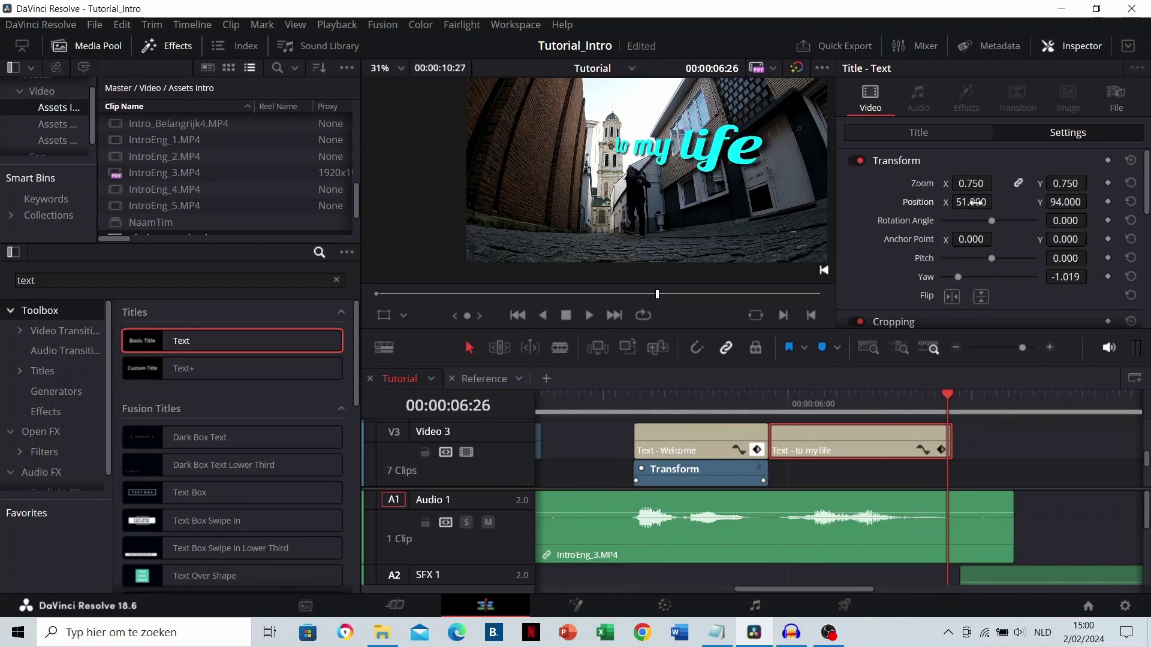
pyautogui.moveTo(971, 202)
pyautogui.mouseDown()
pyautogui.moveTo(989, 202)
pyautogui.moveTo(973, 203)
pyautogui.mouseUp()
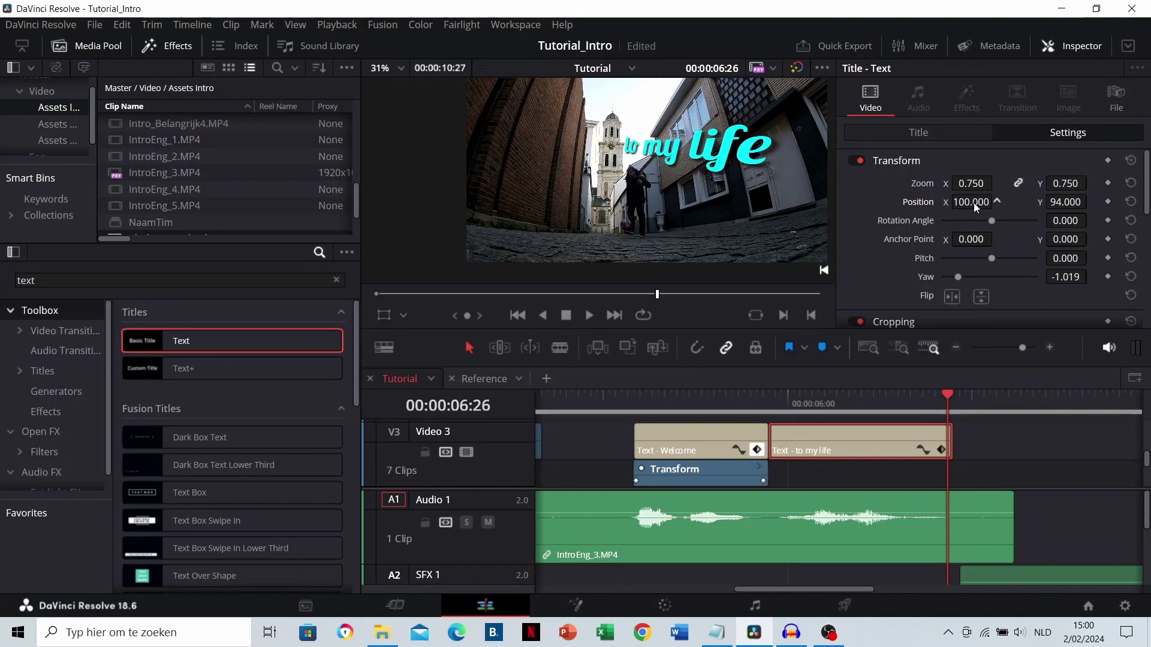
# Add zoom, rotation angle and position keyframes to the "to my life" title at 00:00:06:26
pyautogui.click(1108, 183)
pyautogui.click(1107, 221)
pyautogui.click(1107, 202)
# Keyframe the "to my life" title's start at 00:00:05:27 with zoom 0.260 and position Y 23
pyautogui.click(772, 406)
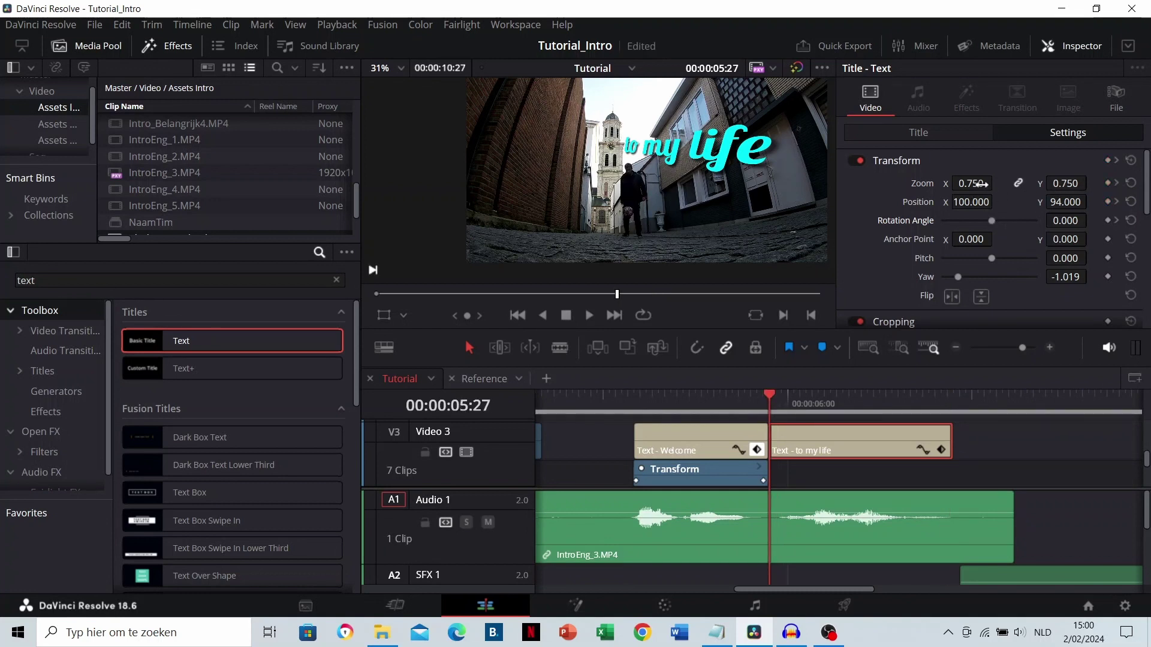
pyautogui.moveTo(967, 183); pyautogui.dragTo(908, 183)
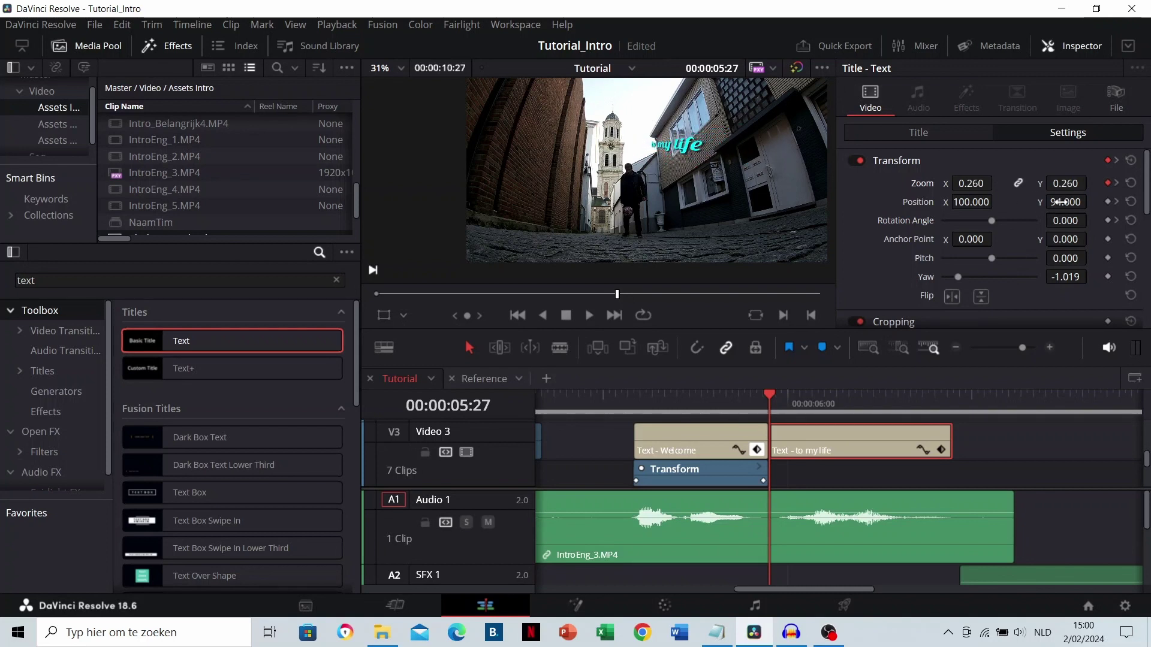
pyautogui.moveTo(1061, 201); pyautogui.dragTo(1026, 202)
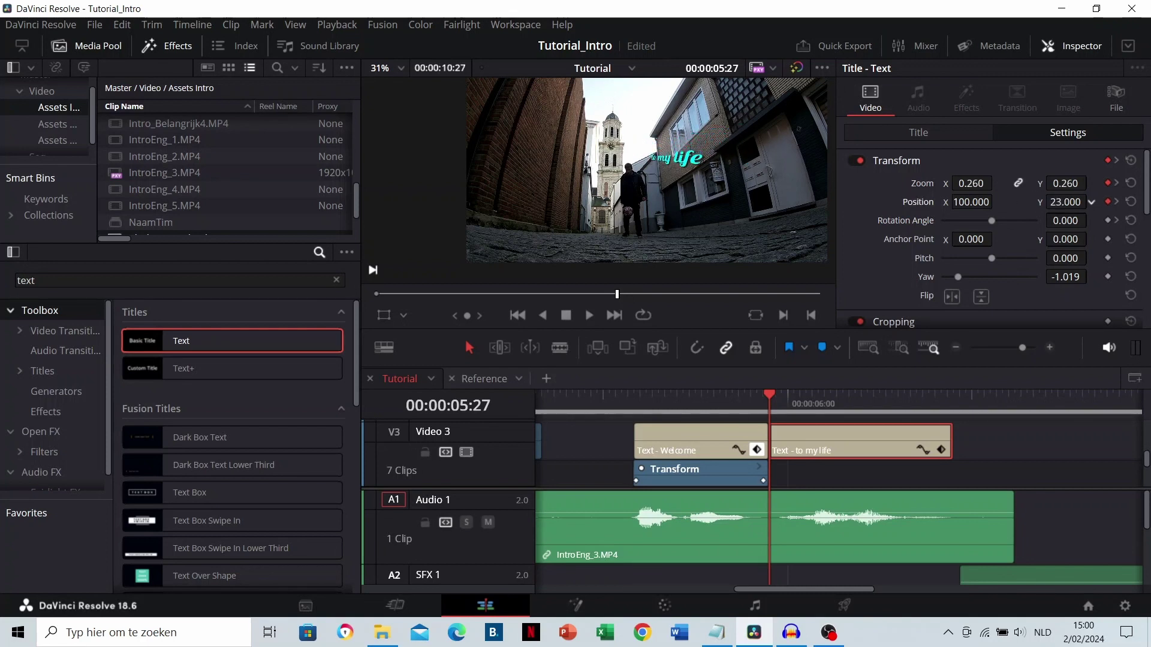
# Play both titles repeatedly, from before the Welcome title and from the start of "to my life", to check their animation
pyautogui.click(737, 403)
pyautogui.press('space')
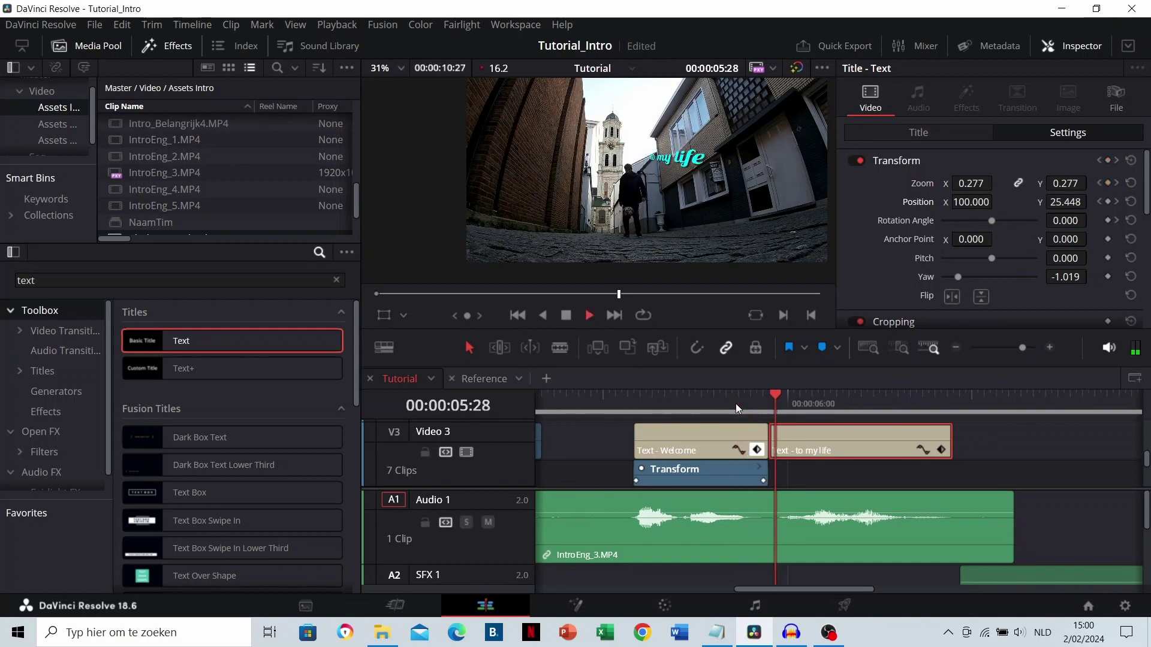
pyautogui.click(620, 403)
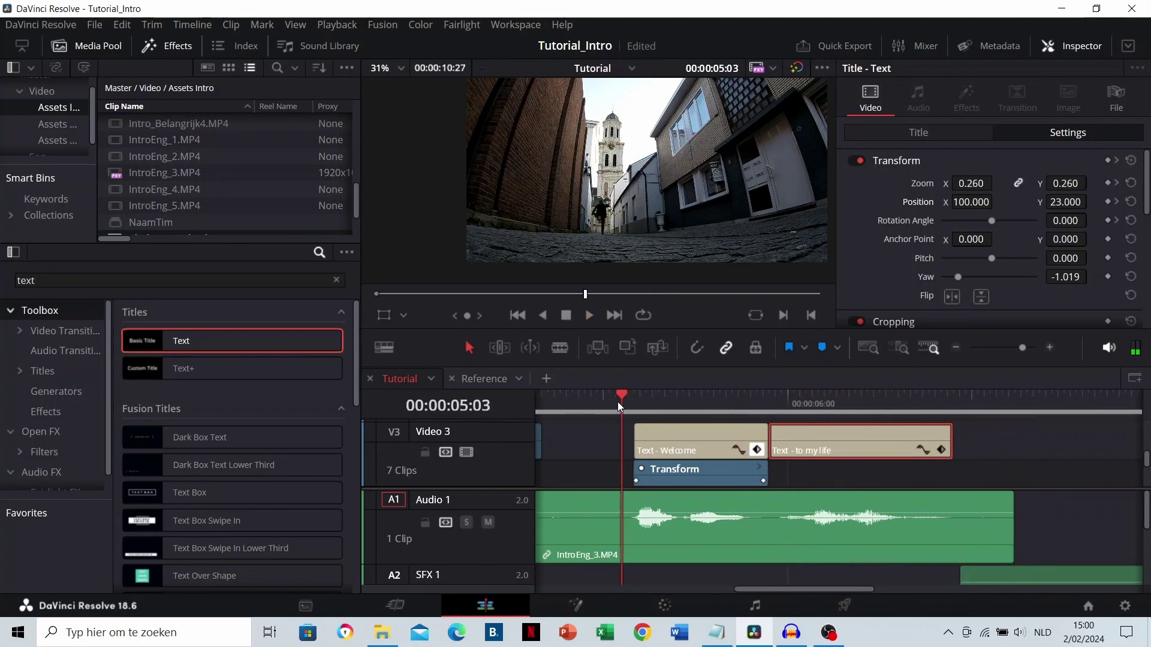
pyautogui.click(726, 404)
pyautogui.press('space')
pyautogui.click(768, 408)
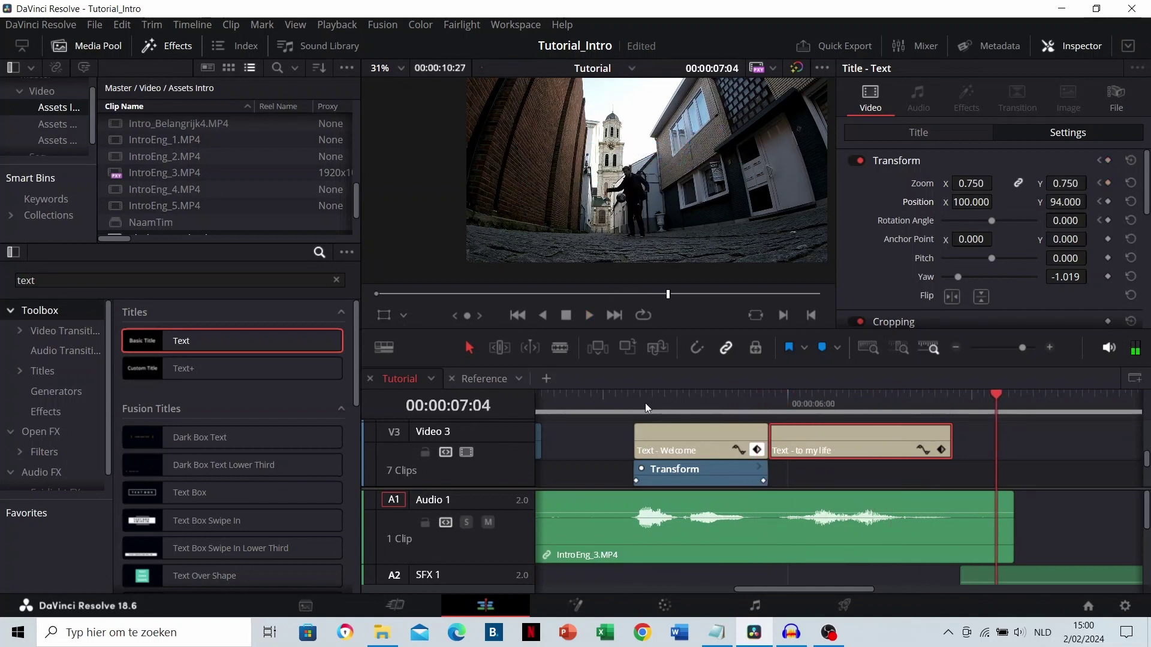
pyautogui.click(621, 405)
pyautogui.press('space')
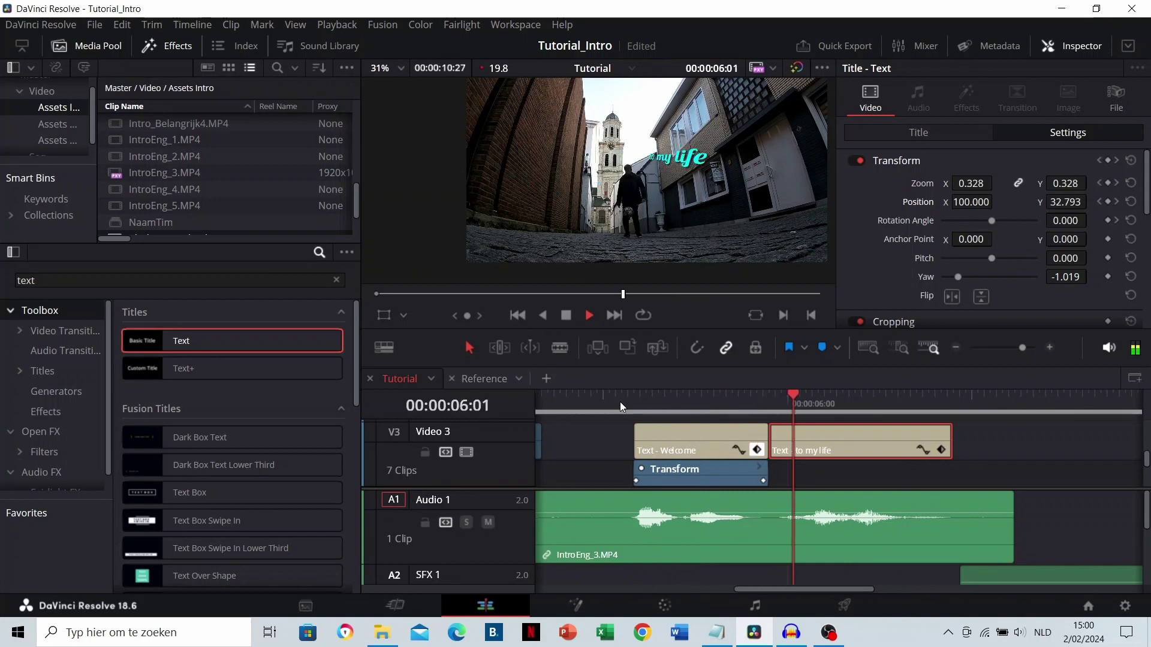
pyautogui.click(769, 406)
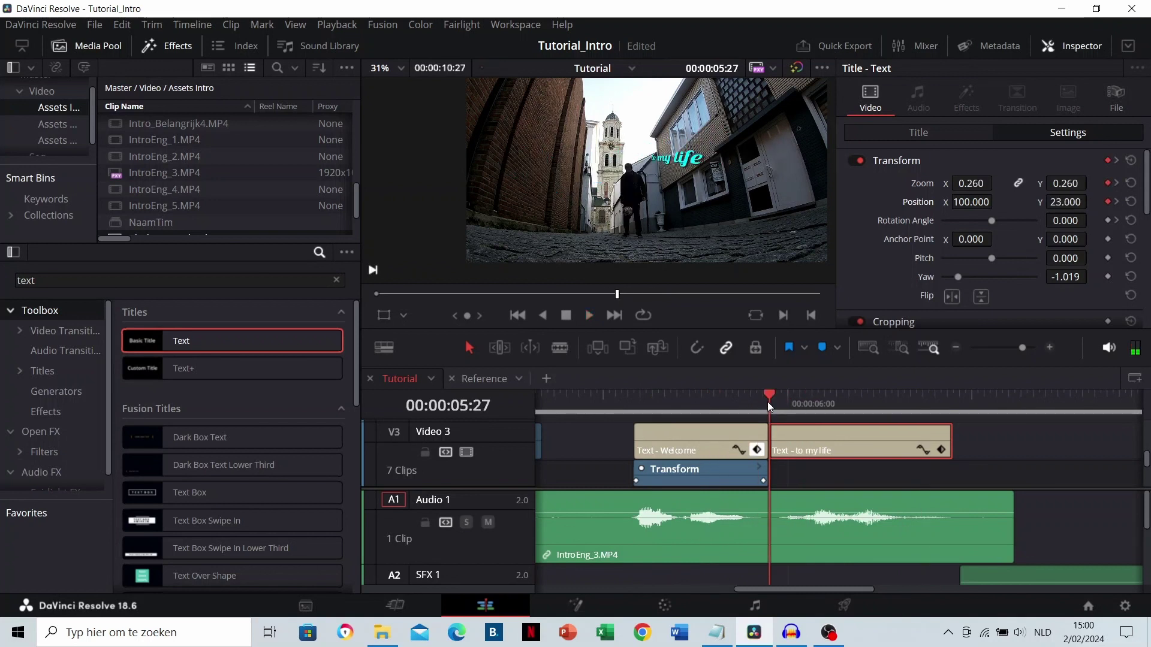
pyautogui.press('space')
pyautogui.press('space')
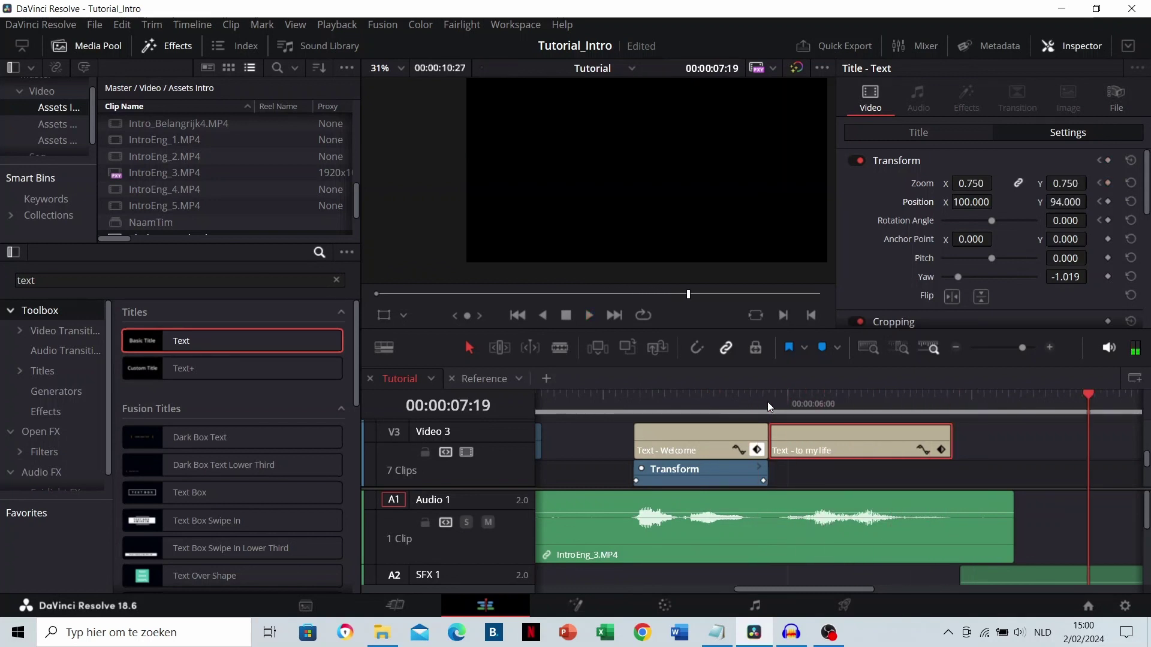
# Extend the "to my life" title's end slightly, move its closing keyframes to the new end and play it back
pyautogui.moveTo(957, 438); pyautogui.dragTo(969, 437)
pyautogui.click(960, 449)
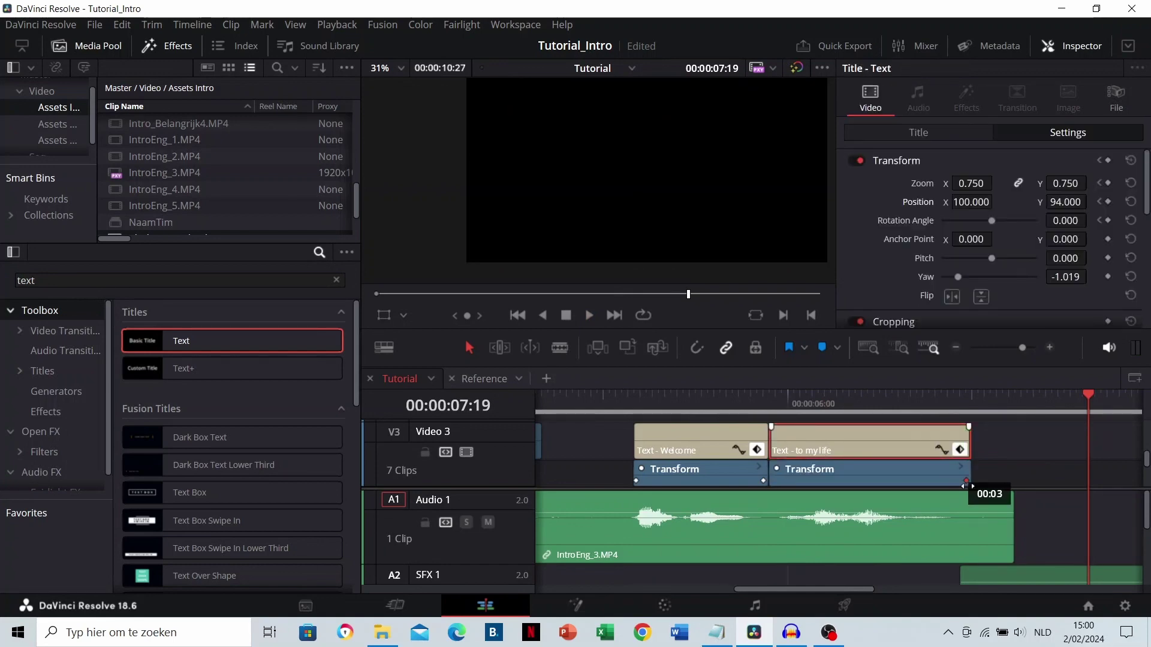
pyautogui.click(734, 405)
pyautogui.press('space')
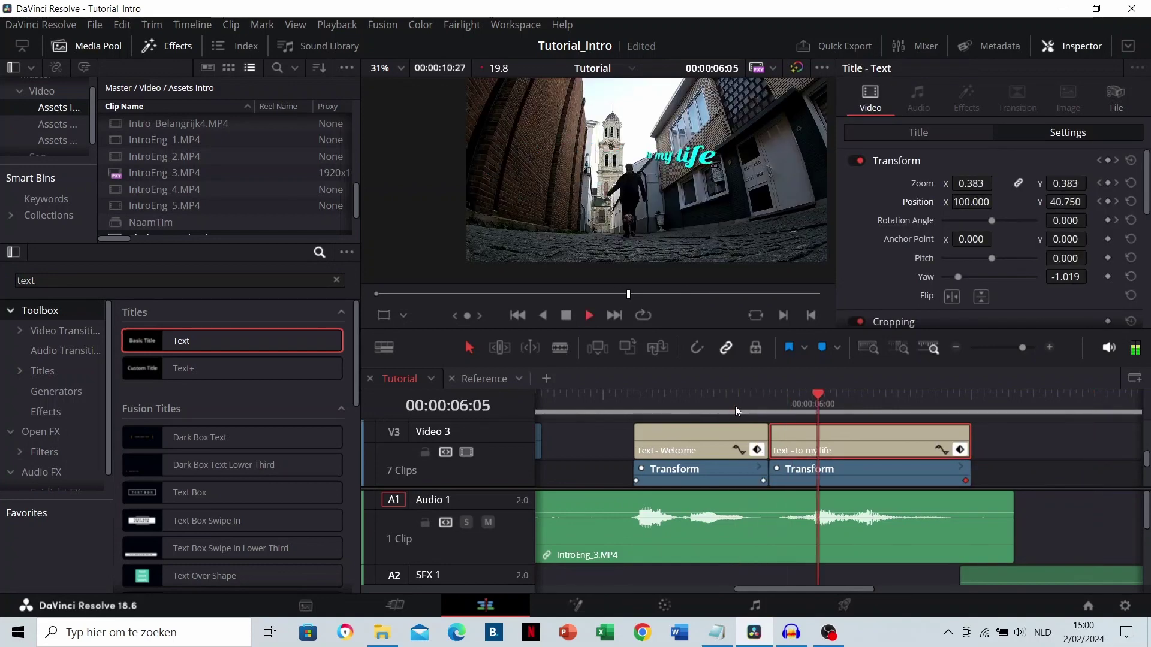
pyautogui.press('space')
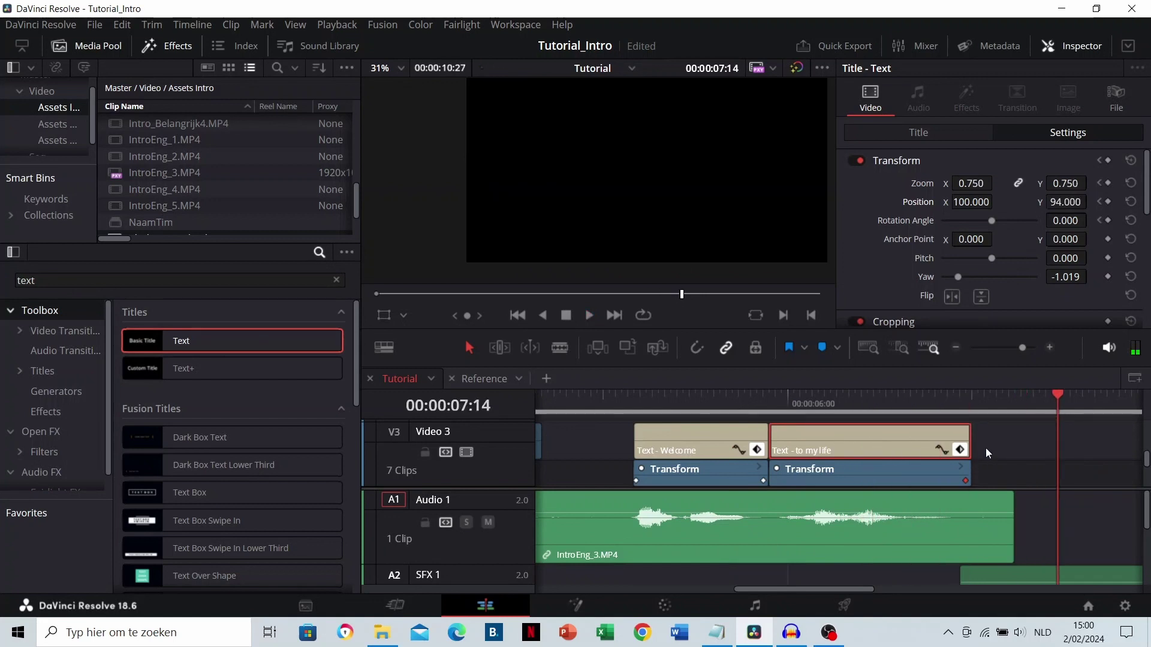
pyautogui.scroll(-3, 987, 446)
pyautogui.hscroll(2, 955, 455)
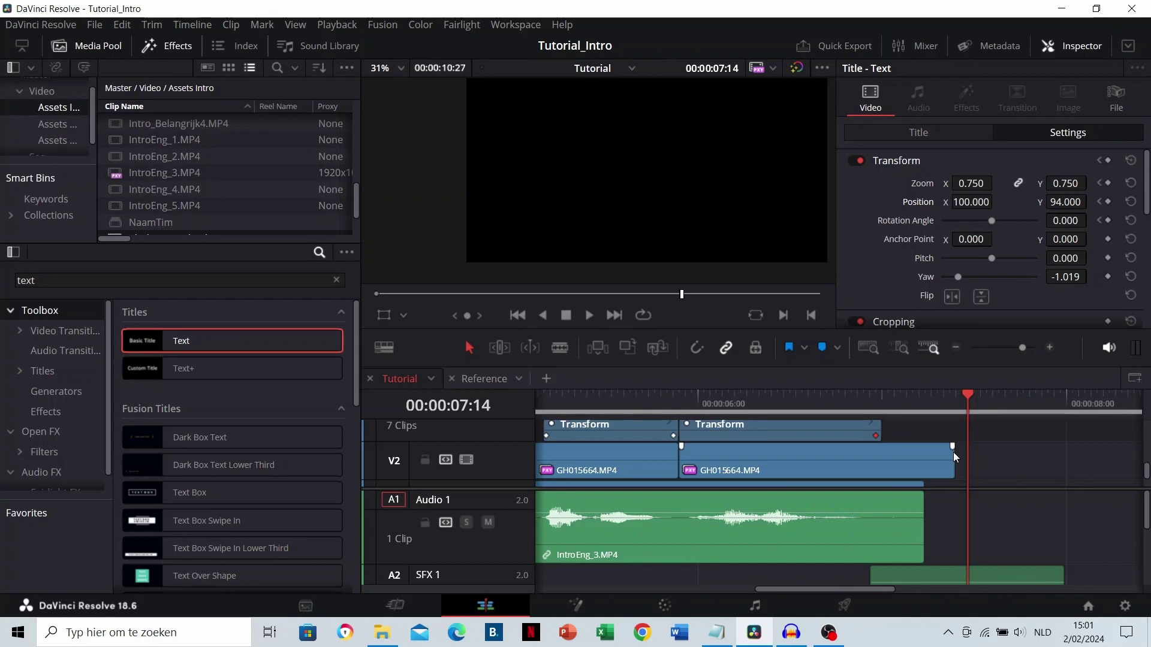
# Examine the closing title and its gradient background in the Reference timeline, playing from 00:00:08:06
pyautogui.click(495, 379)
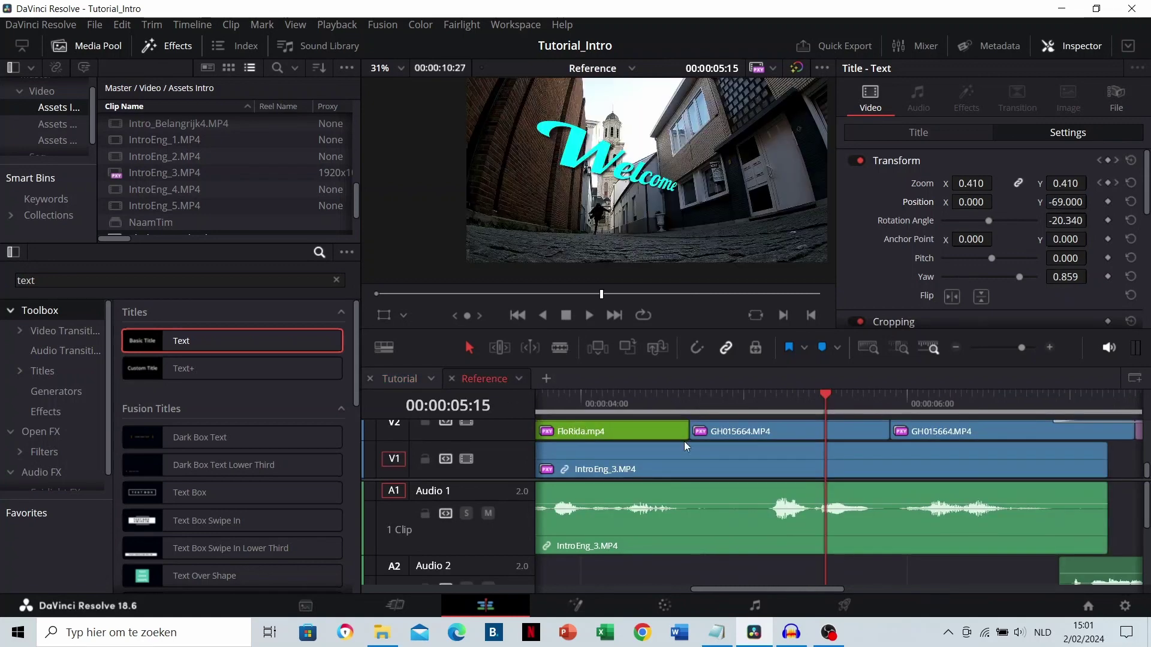
pyautogui.hscroll(4, 857, 467)
pyautogui.scroll(2, 868, 473)
pyautogui.moveTo(797, 401); pyautogui.dragTo(822, 401)
pyautogui.hscroll(2, 794, 414)
pyautogui.click(818, 397)
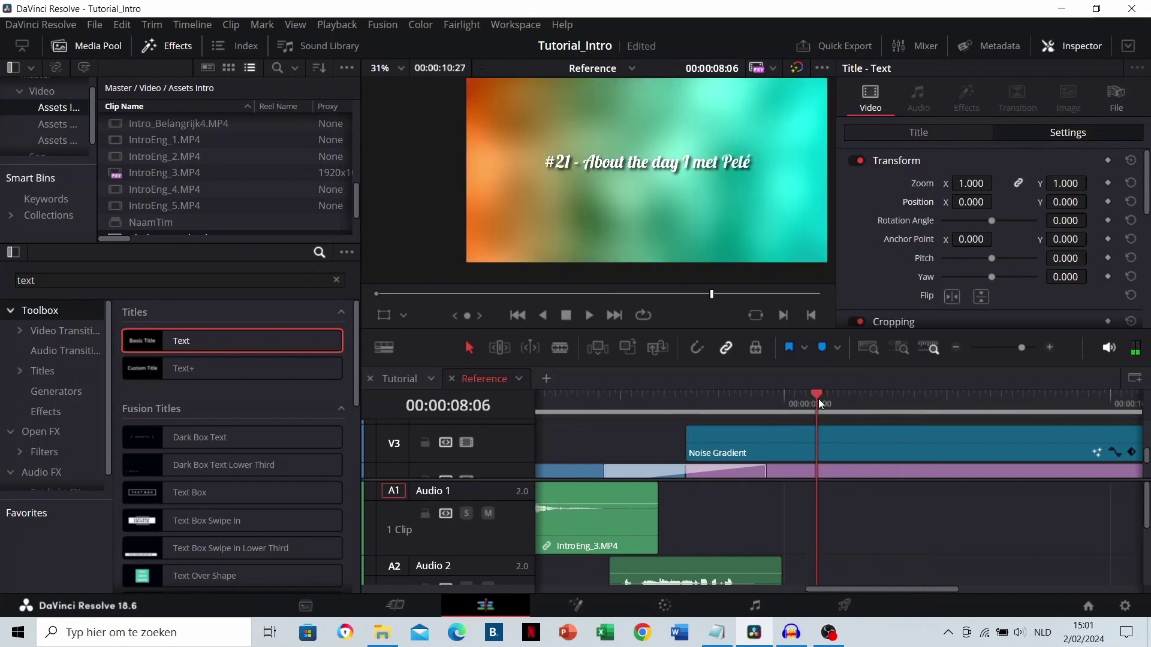
pyautogui.press('space')
pyautogui.press('space')
pyautogui.scroll(-1, 851, 457)
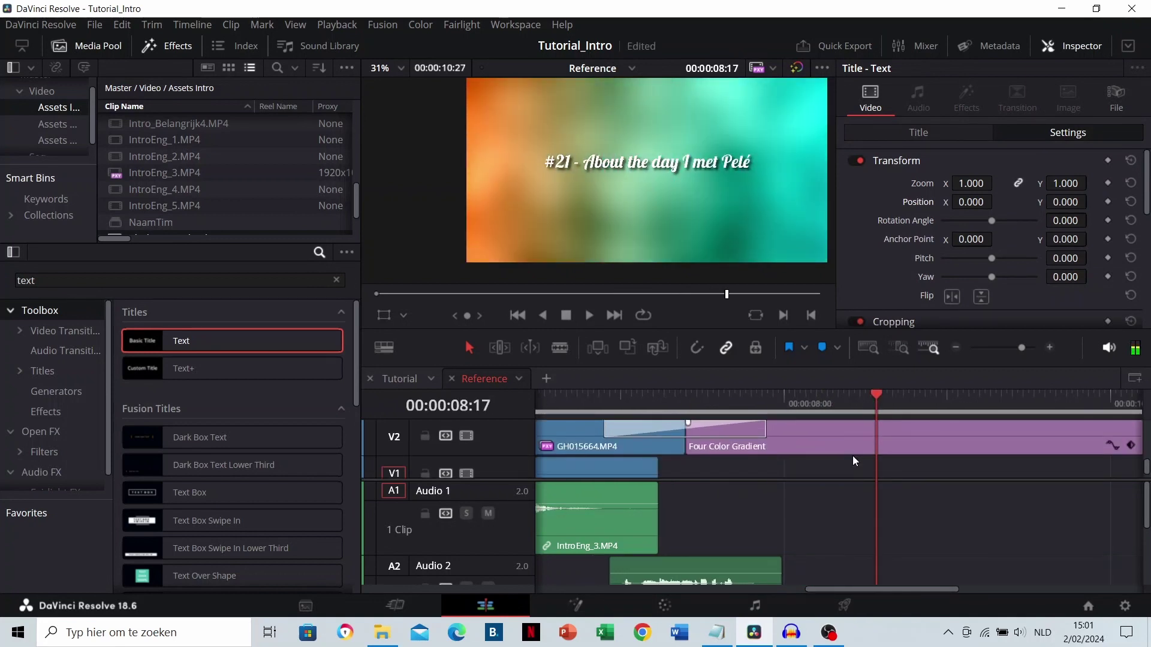
# Add a Four Color Gradient generator to track V2 of the Tutorial timeline, after the last B-roll clip
pyautogui.click(399, 380)
pyautogui.scroll(1, 753, 480)
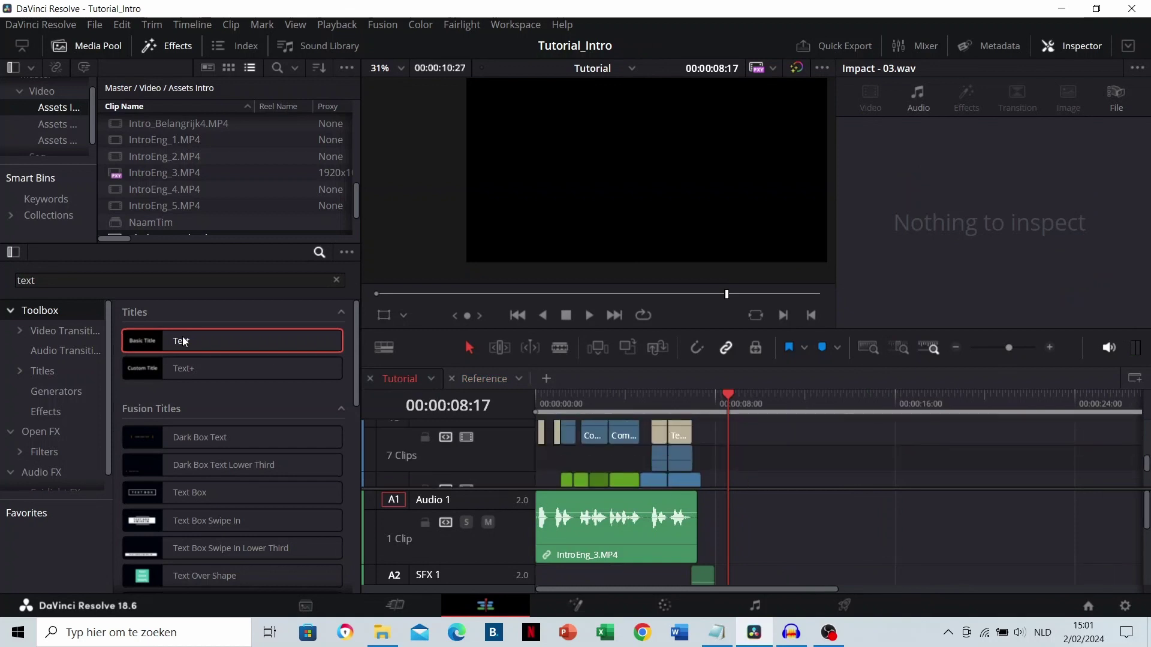
pyautogui.doubleClick(74, 285)
pyautogui.write('four')
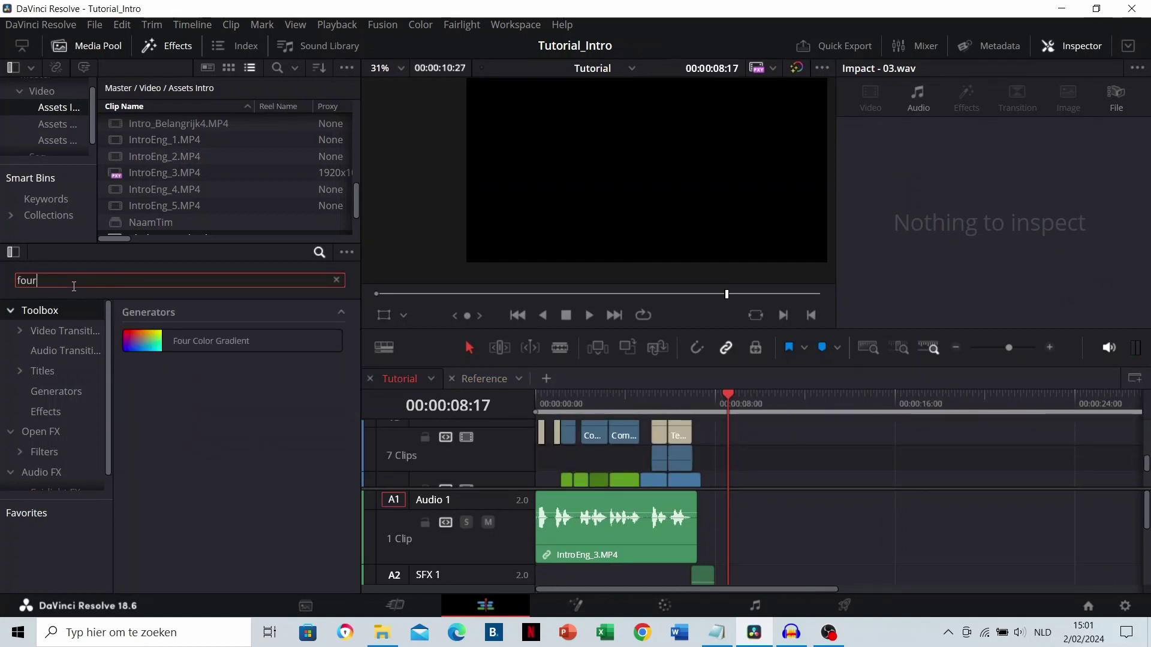
pyautogui.moveTo(190, 339); pyautogui.dragTo(731, 472)
pyautogui.scroll(-1, 743, 459)
pyautogui.scroll(4, 768, 468)
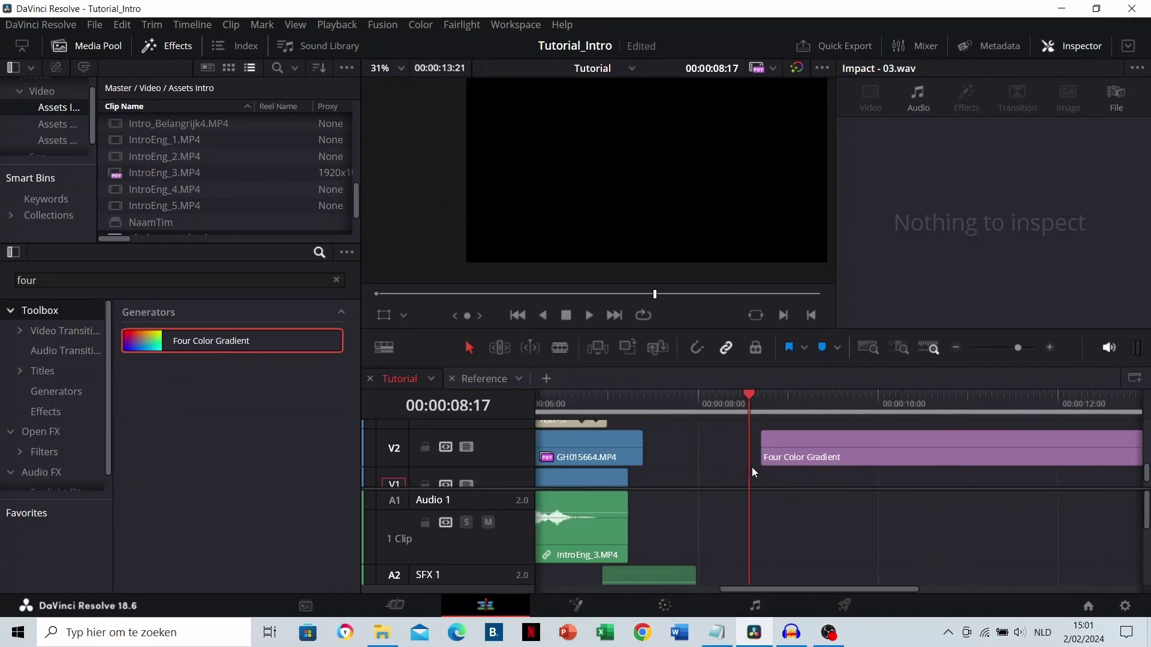
# Turn on snapping and move the Four Color Gradient clip against the end of the last B-roll clip
pyautogui.click(695, 348)
pyautogui.moveTo(833, 444); pyautogui.dragTo(725, 452)
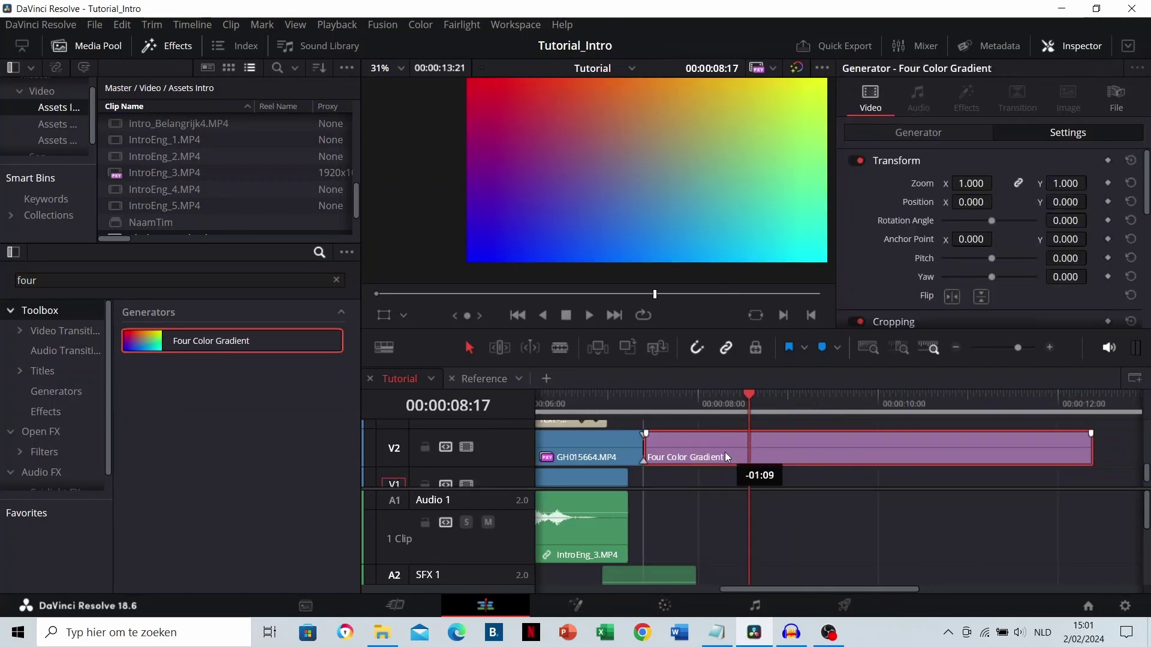
pyautogui.hscroll(-2, 783, 459)
pyautogui.scroll(1, 767, 443)
pyautogui.hscroll(2, 749, 428)
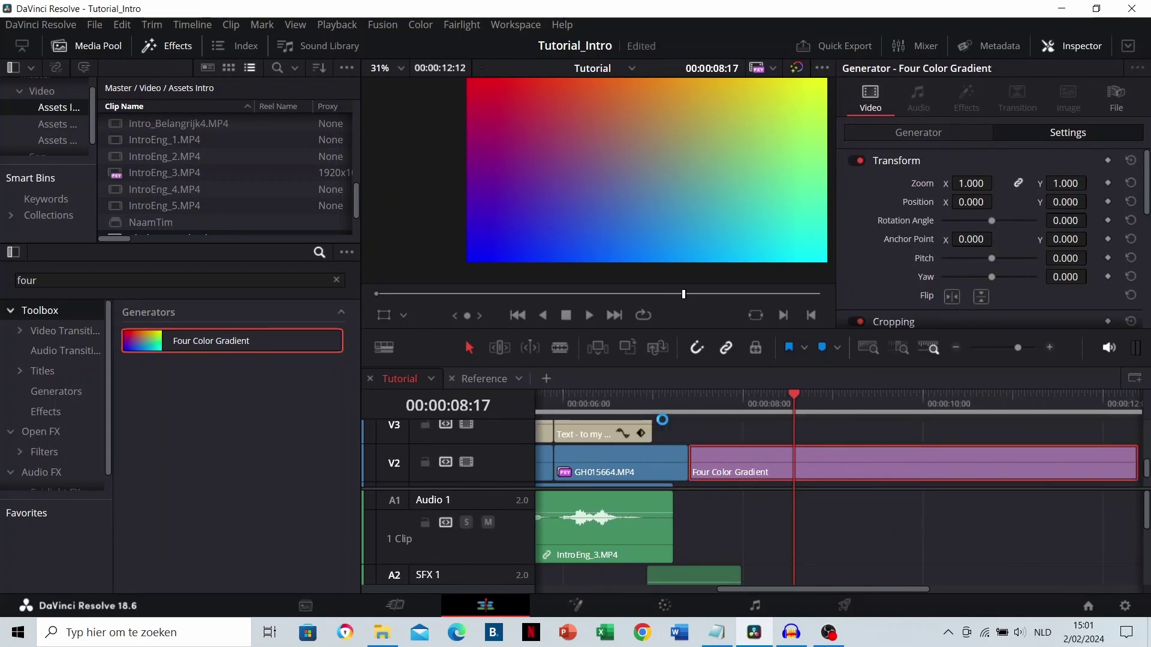
# Set the gradient's Upper Left Color to bright green, previewing it at 00:00:07:29
pyautogui.click(734, 411)
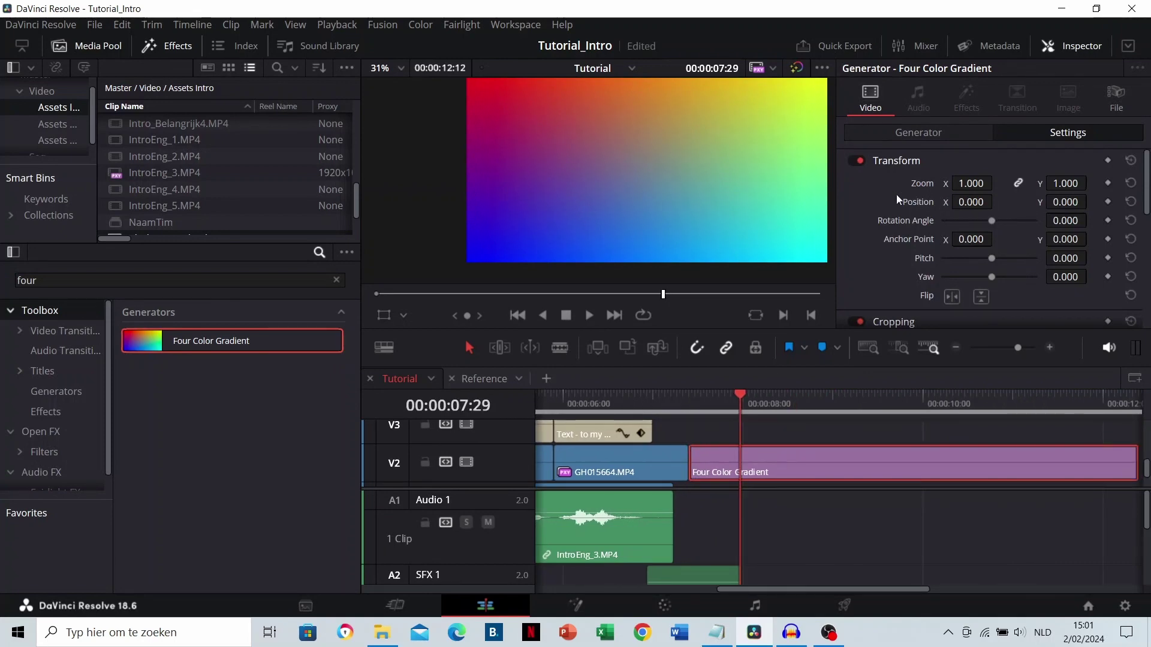
pyautogui.click(900, 134)
pyautogui.click(955, 220)
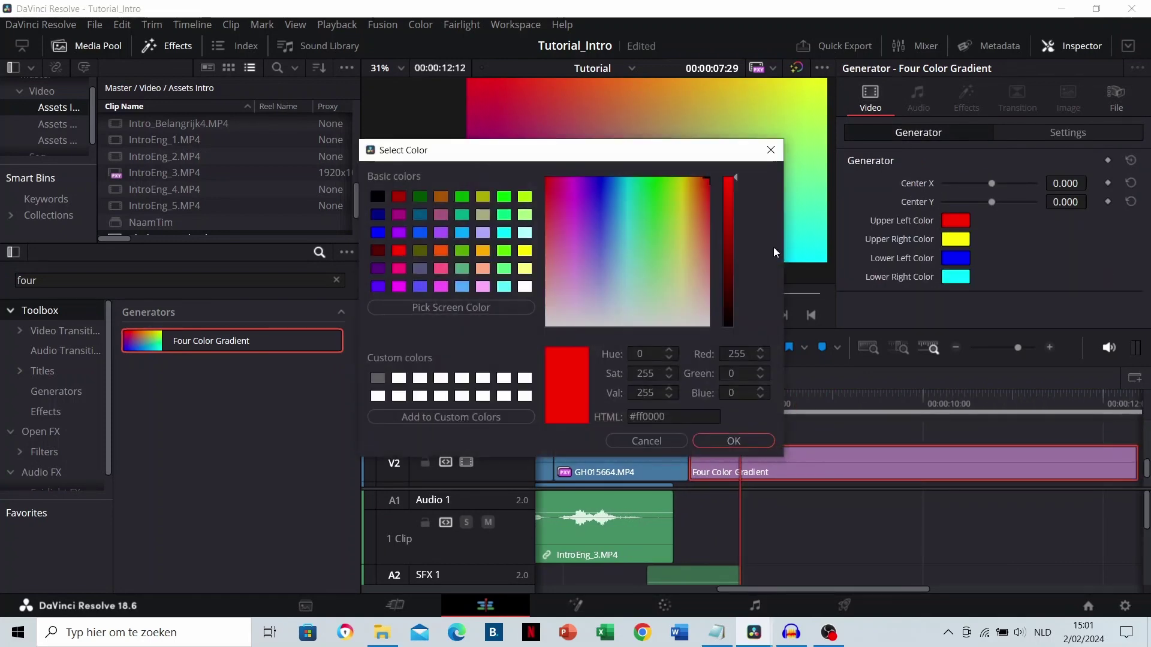
pyautogui.moveTo(671, 203); pyautogui.dragTo(648, 172)
pyautogui.click(720, 440)
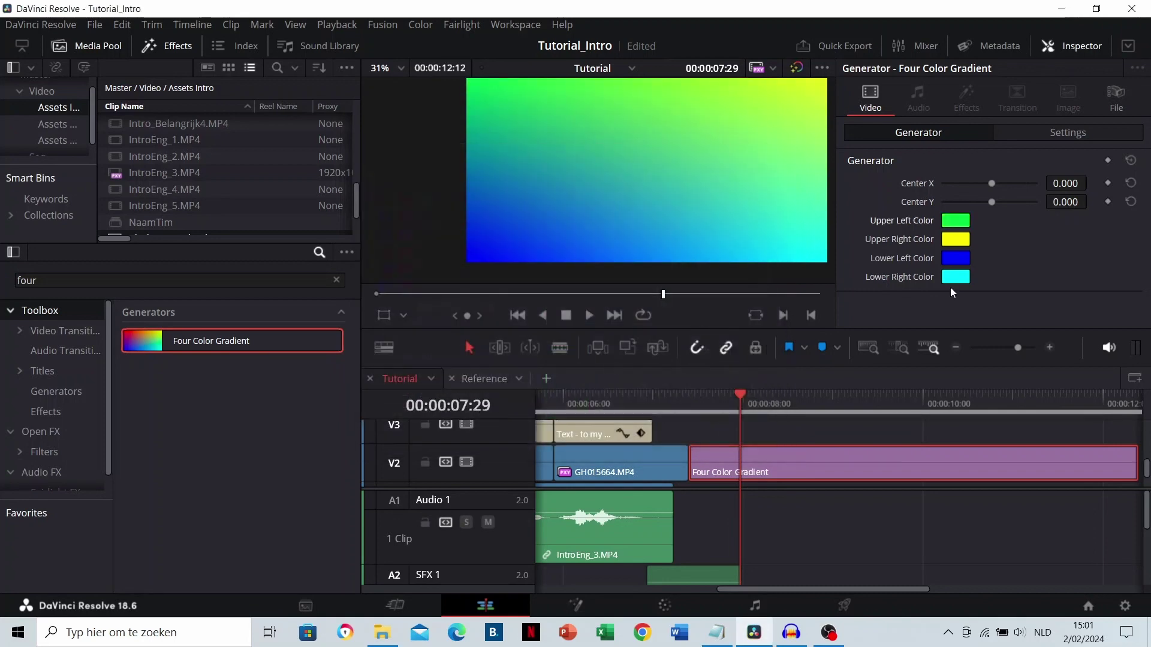
# Set the gradient's Upper Right Color to green #00ff55 and keep its Lower Right Color
pyautogui.click(962, 239)
pyautogui.moveTo(639, 207); pyautogui.dragTo(645, 180)
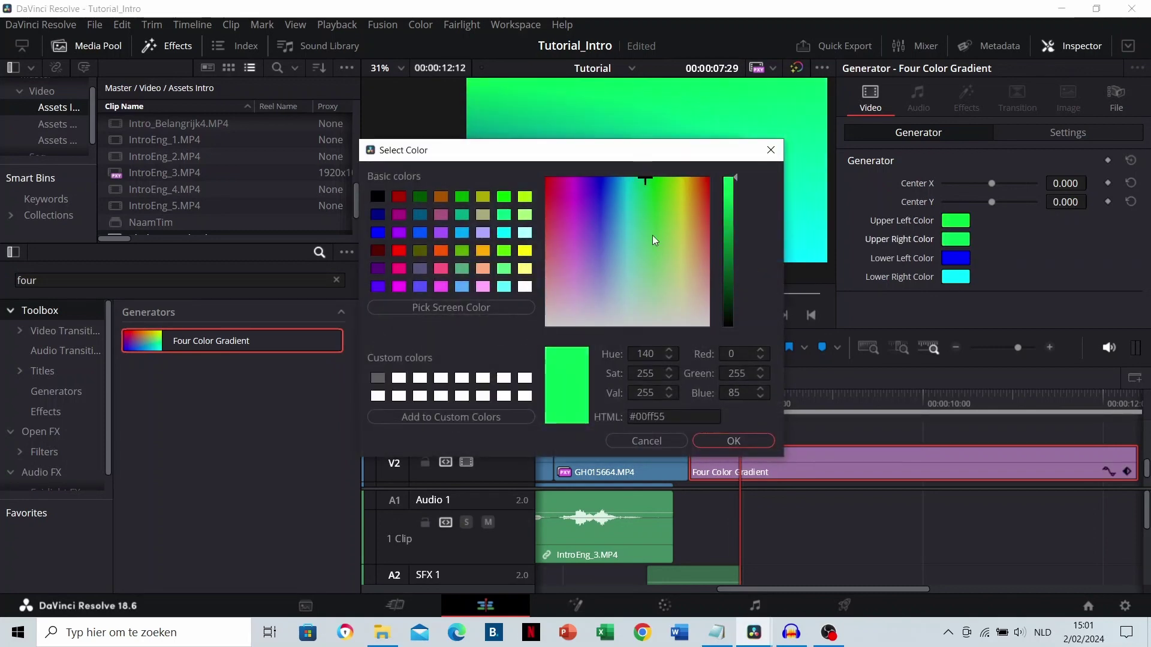
pyautogui.click(713, 441)
pyautogui.click(958, 275)
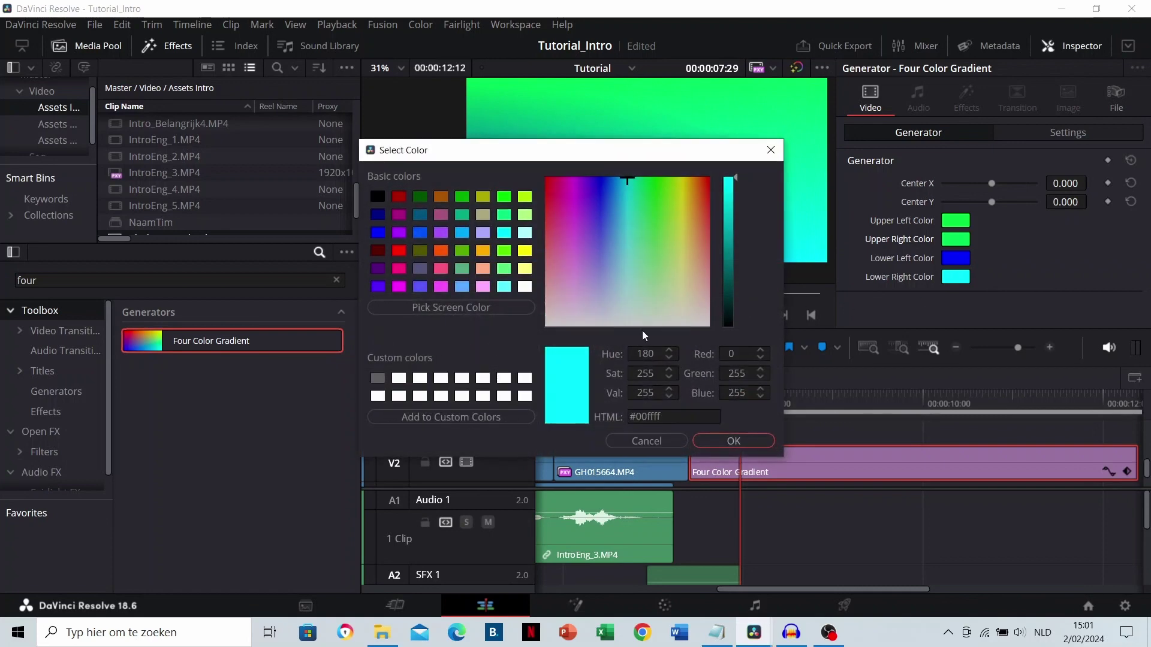
pyautogui.click(683, 443)
pyautogui.scroll(-2, 645, 157)
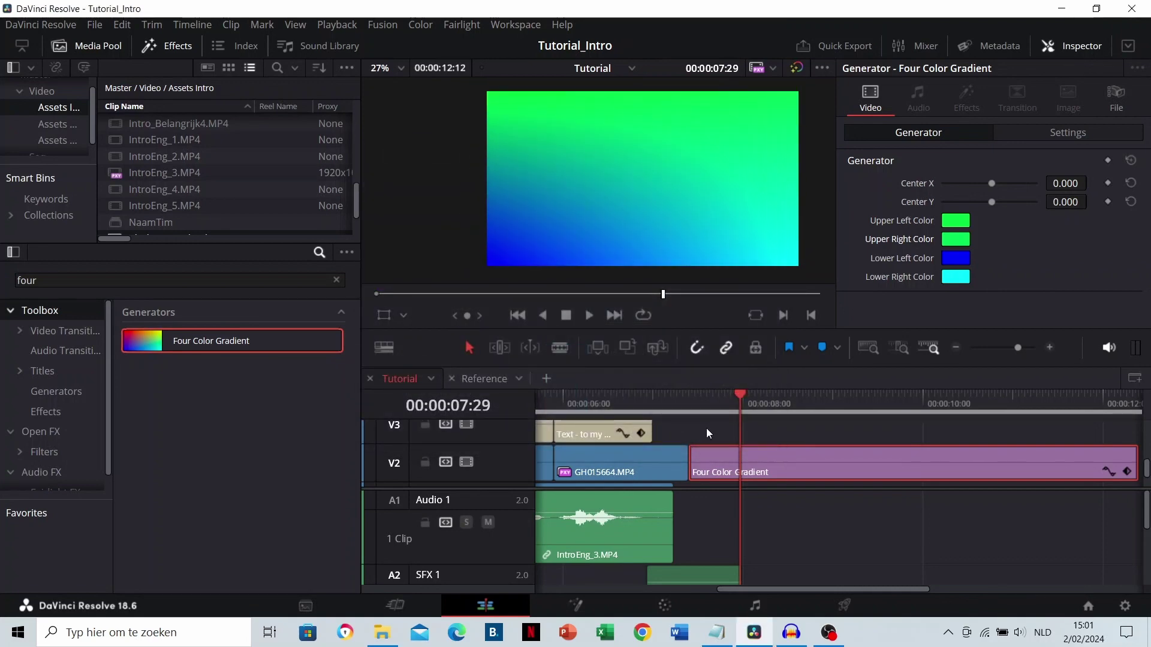
# Add a basic Text title on track V3 directly above the Four Color Gradient, aligned with its start
pyautogui.doubleClick(138, 281)
pyautogui.write('text')
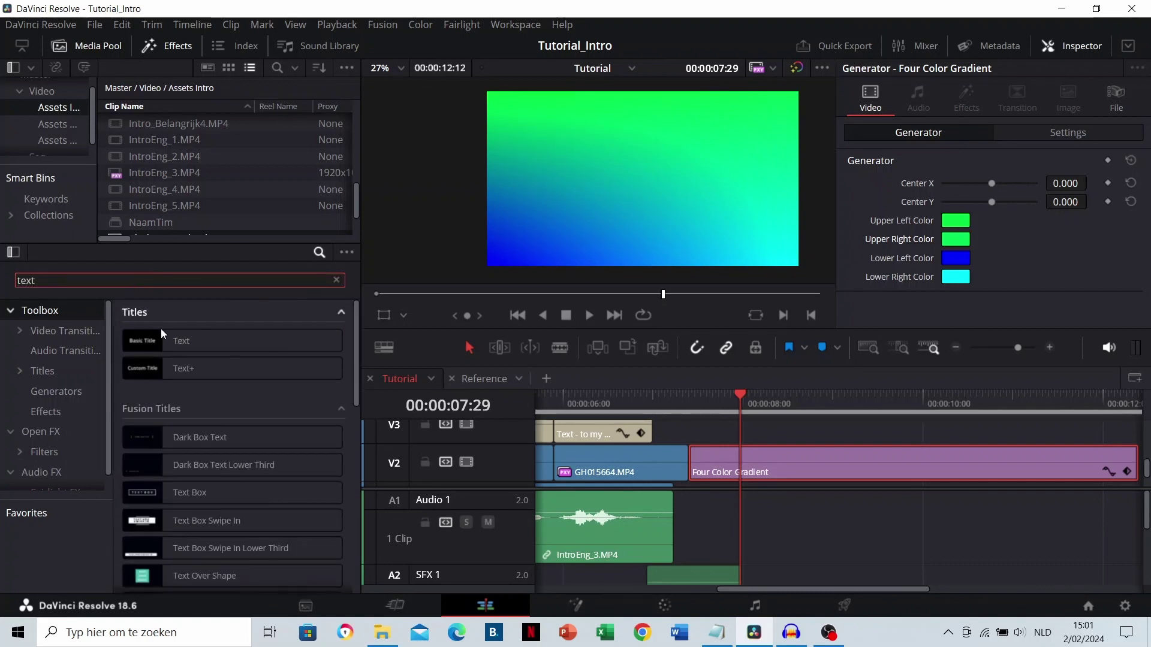
pyautogui.moveTo(161, 333); pyautogui.dragTo(695, 434)
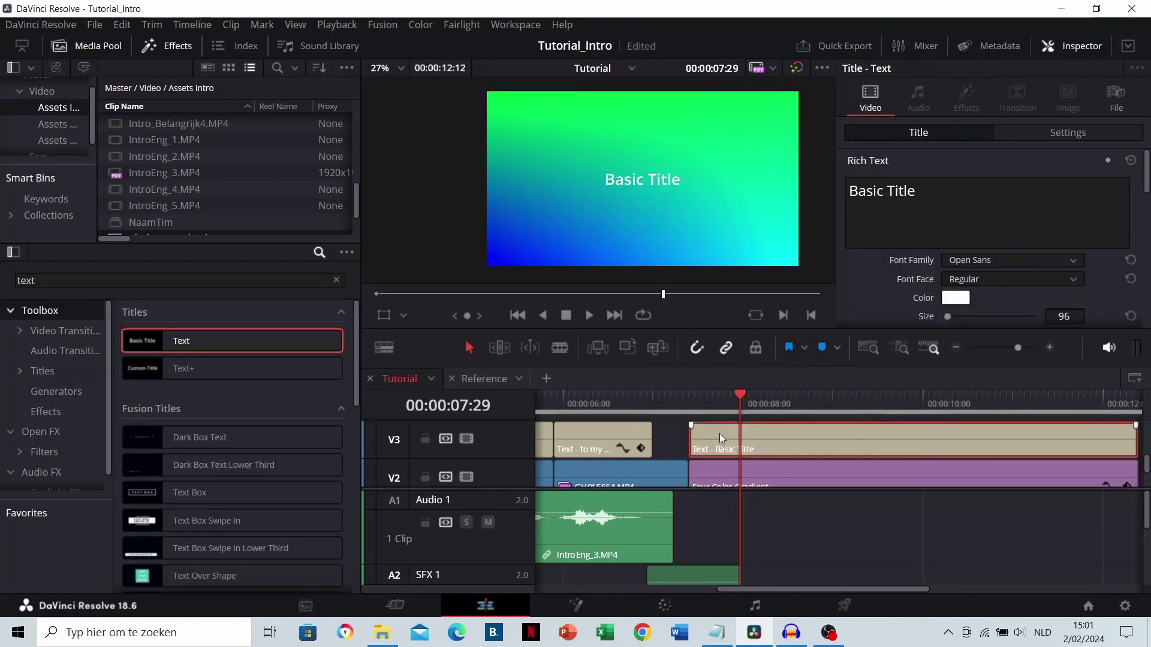
# Replace the new title's text with "This is the outro of the intro"
pyautogui.tripleClick(873, 183)
pyautogui.write('This')
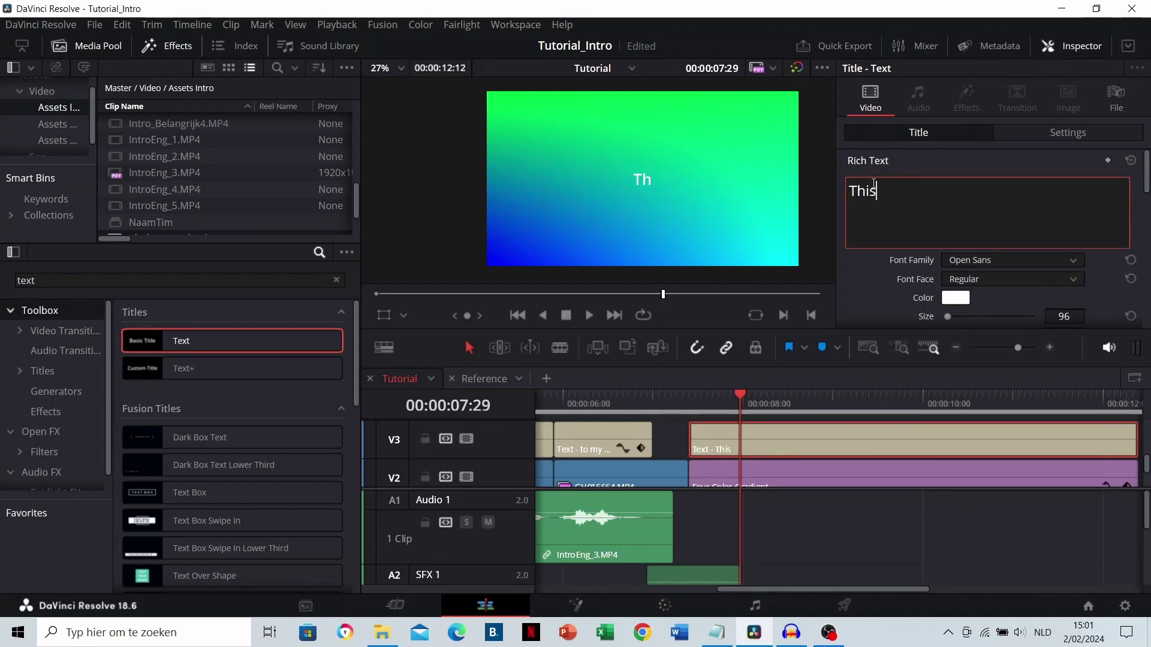
pyautogui.write(' is the o')
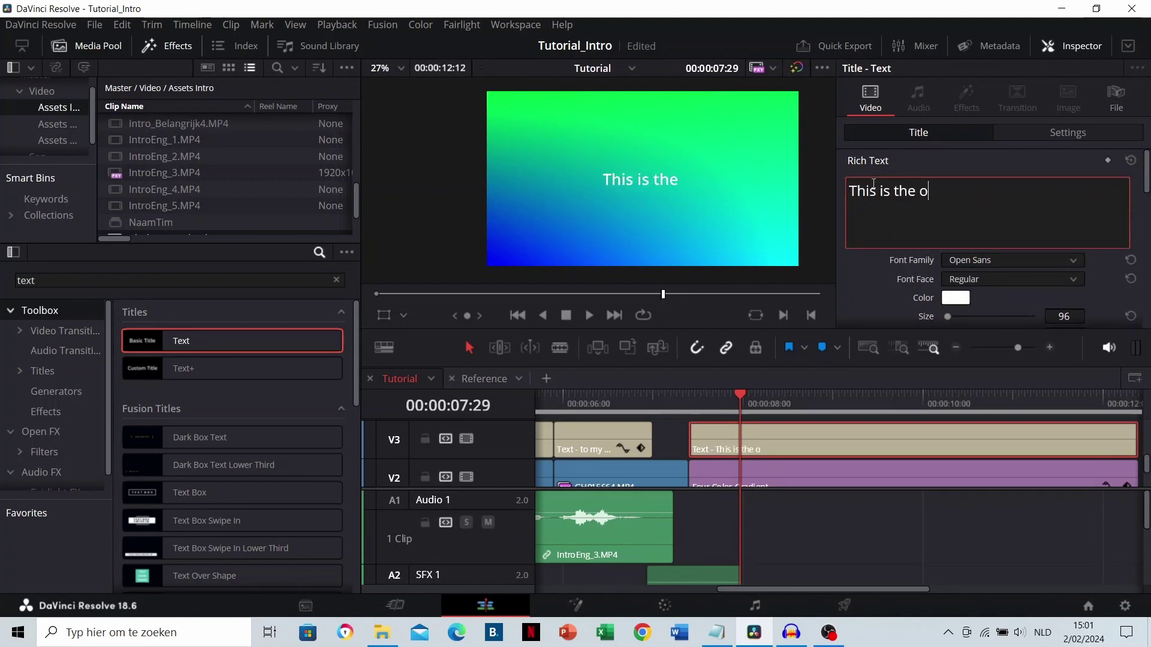
pyautogui.write('utro of the intro')
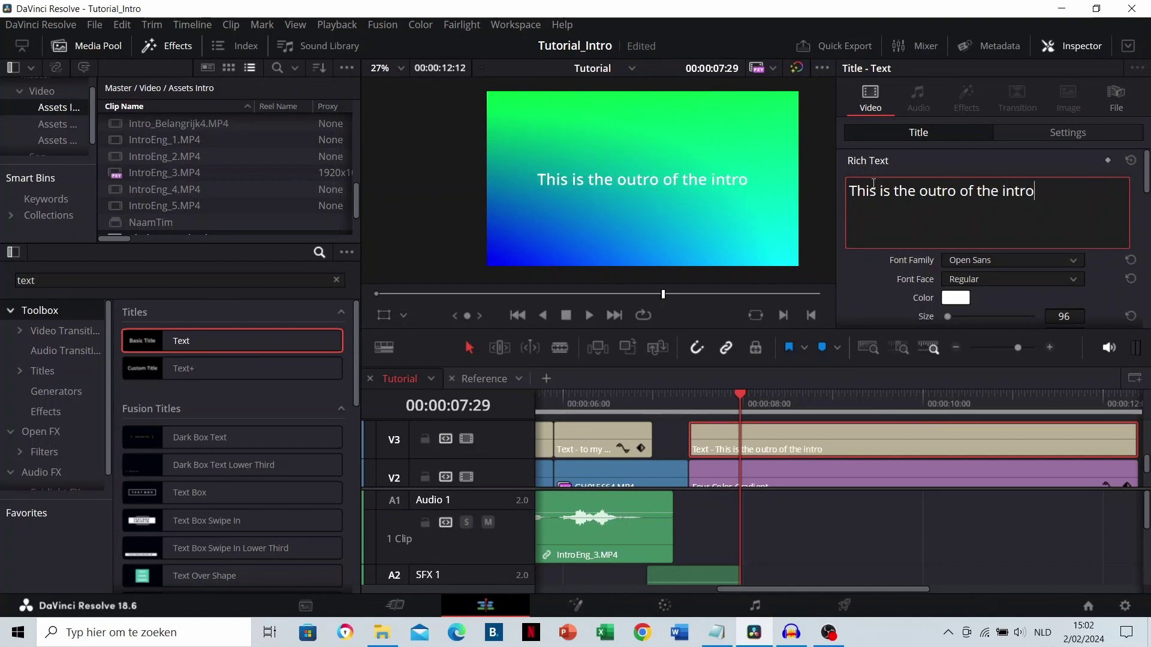
# Set the outro title's font family to Lobster and its size to 126
pyautogui.scroll(-5, 875, 216)
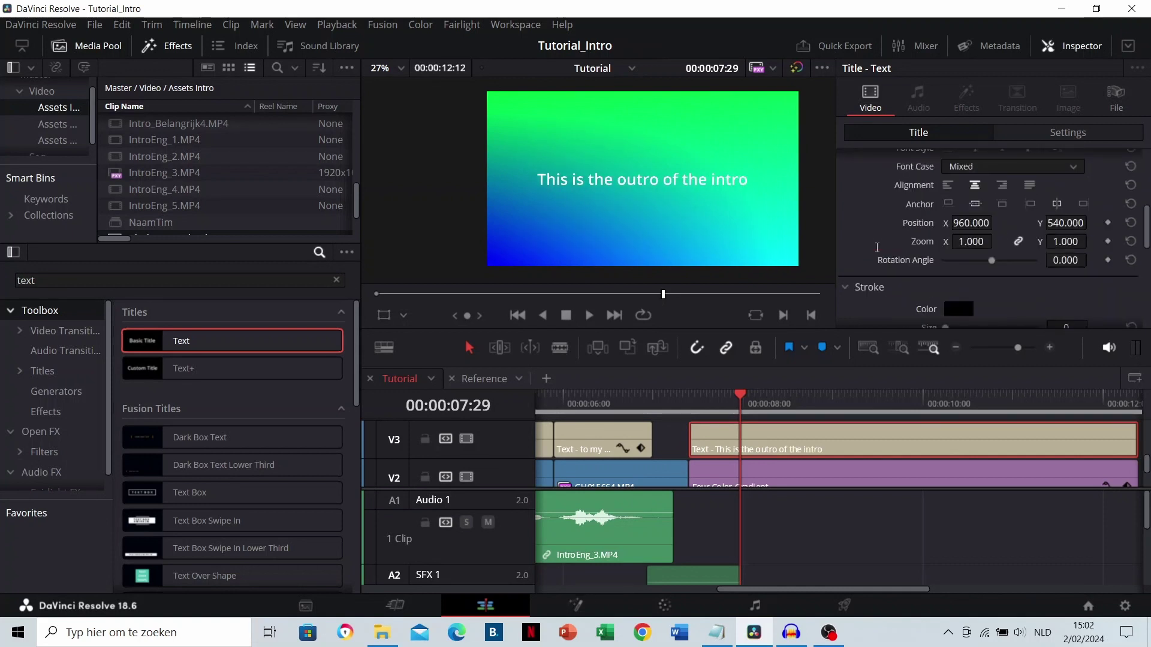
pyautogui.scroll(-4, 876, 247)
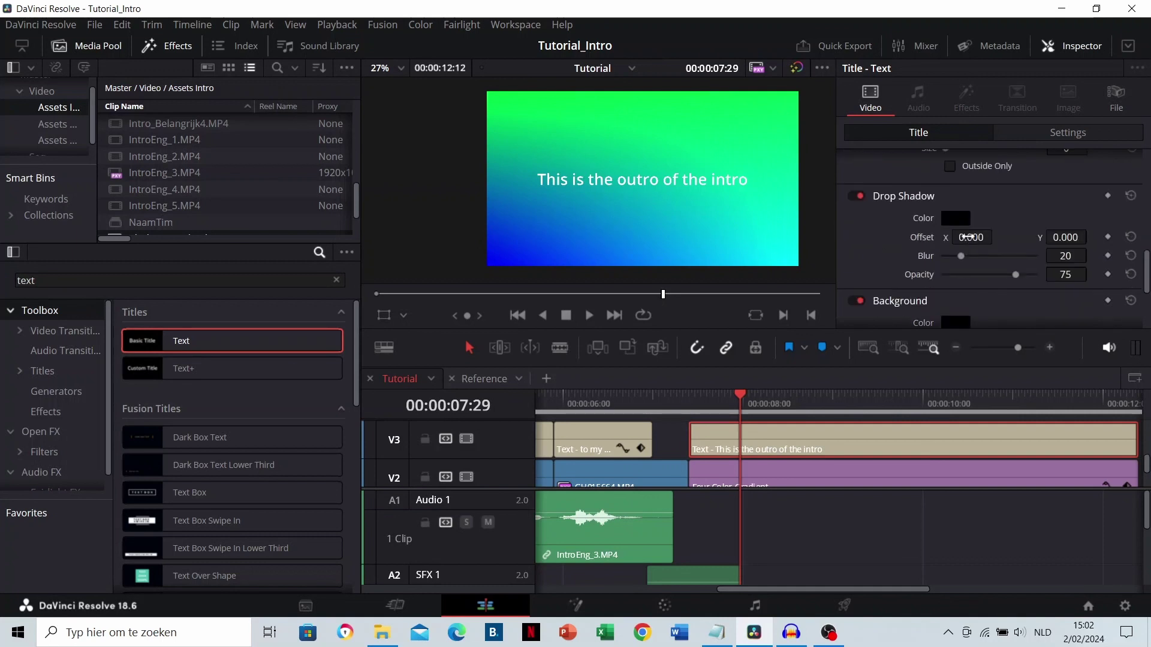
pyautogui.scroll(9, 919, 234)
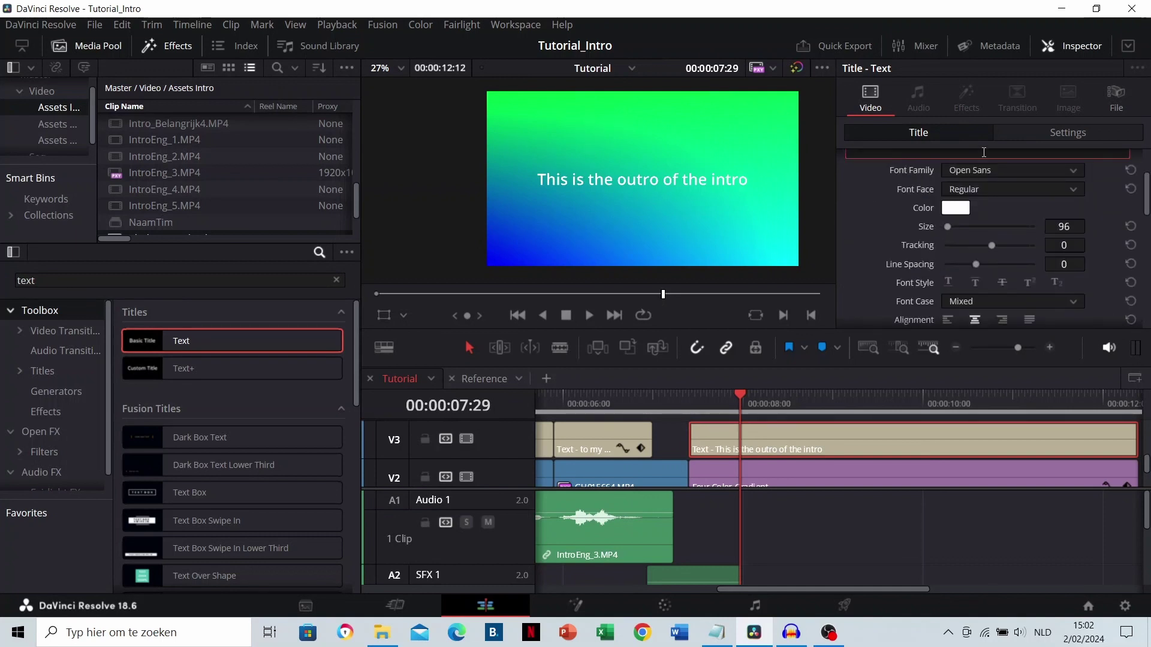
pyautogui.click(962, 261)
pyautogui.scroll(-10, 980, 368)
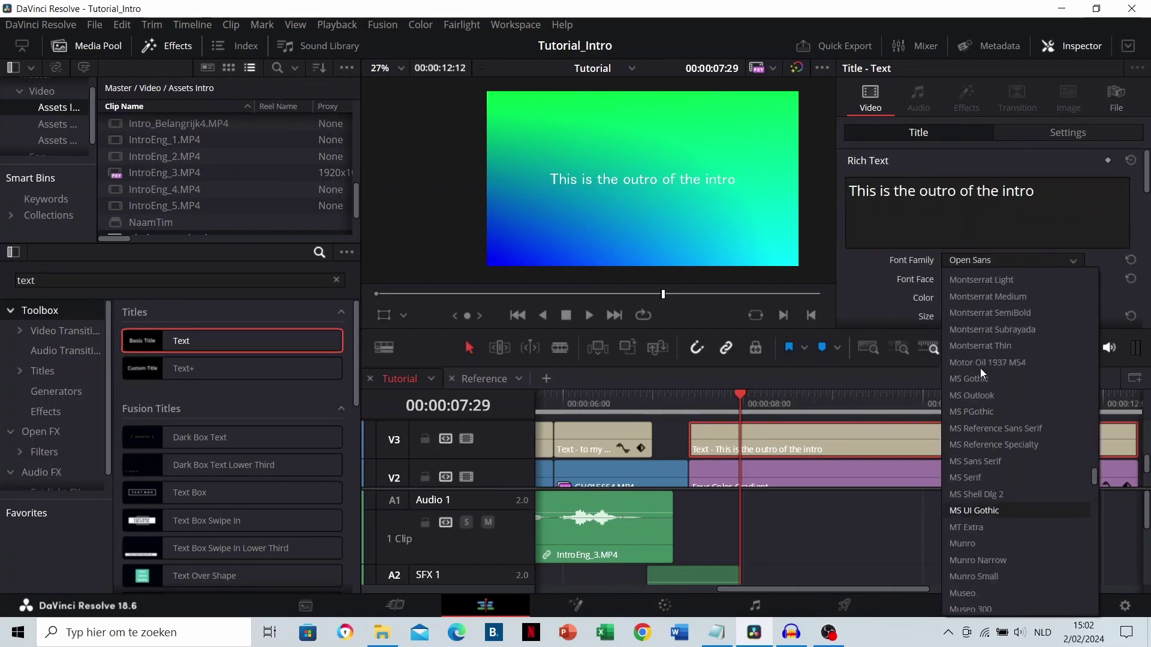
pyautogui.scroll(5, 991, 379)
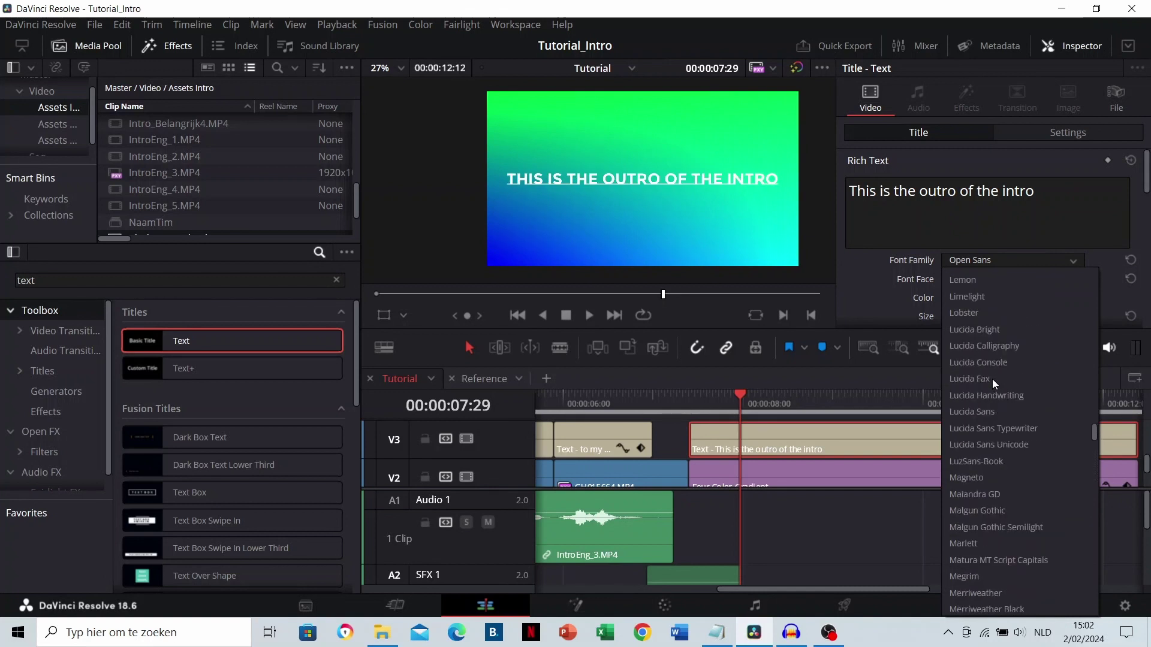
pyautogui.click(986, 361)
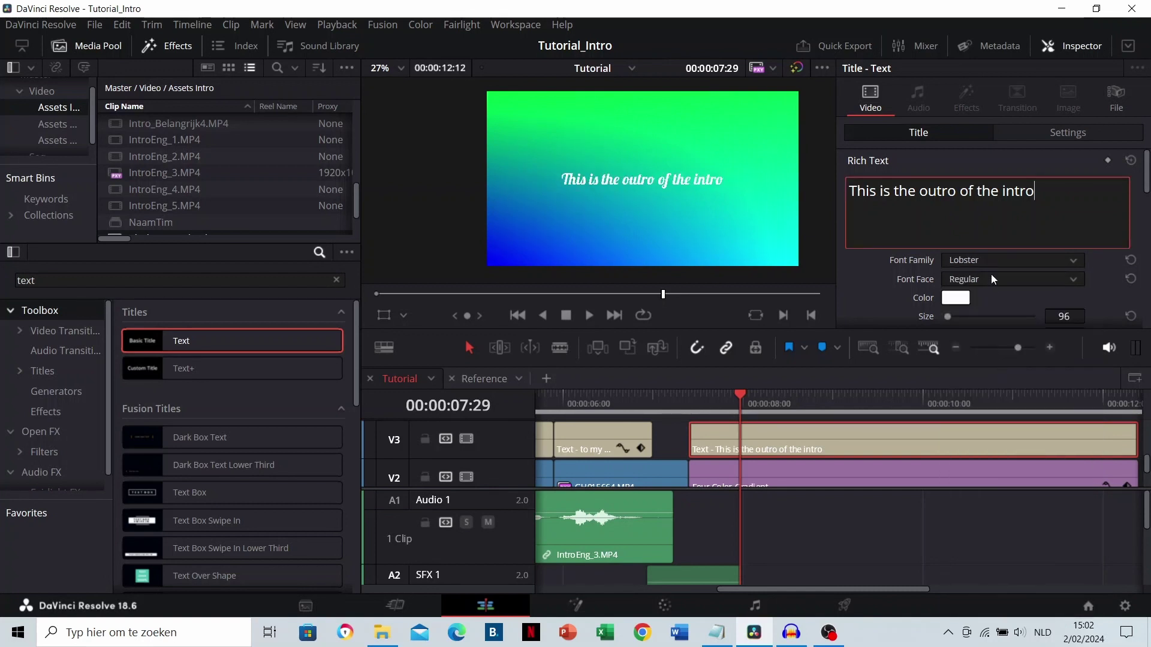
pyautogui.moveTo(1055, 317); pyautogui.dragTo(1098, 317)
# Set the outro title's drop shadow offset to X 13 and Y -12
pyautogui.scroll(-2, 886, 286)
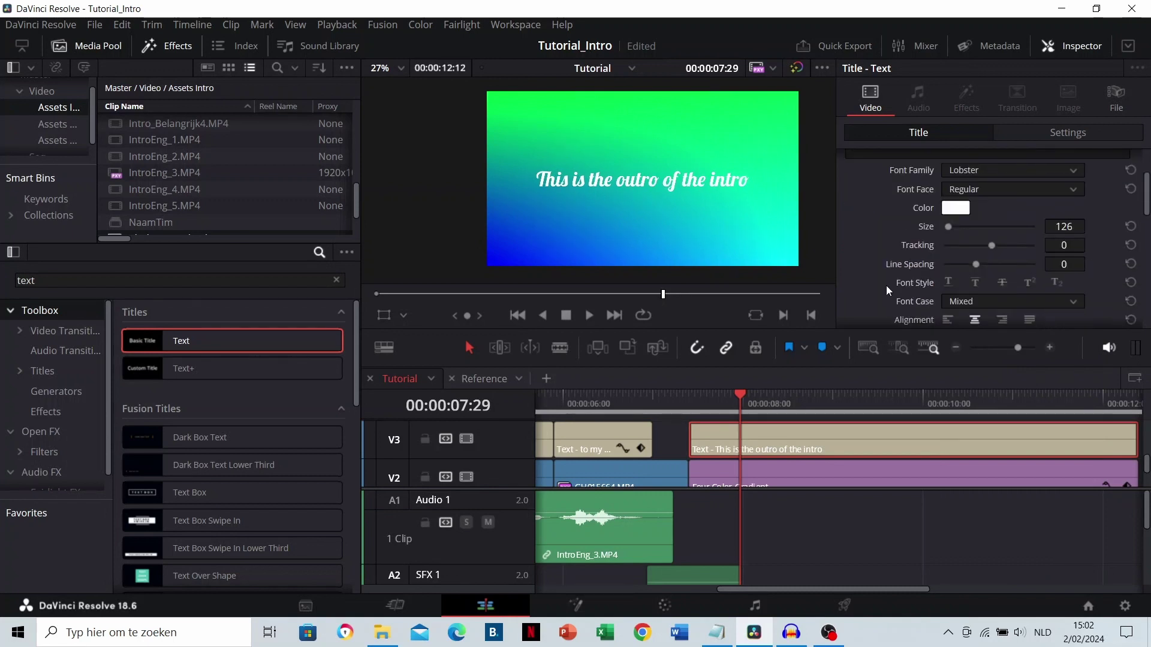
pyautogui.click(1040, 133)
pyautogui.scroll(-5, 916, 241)
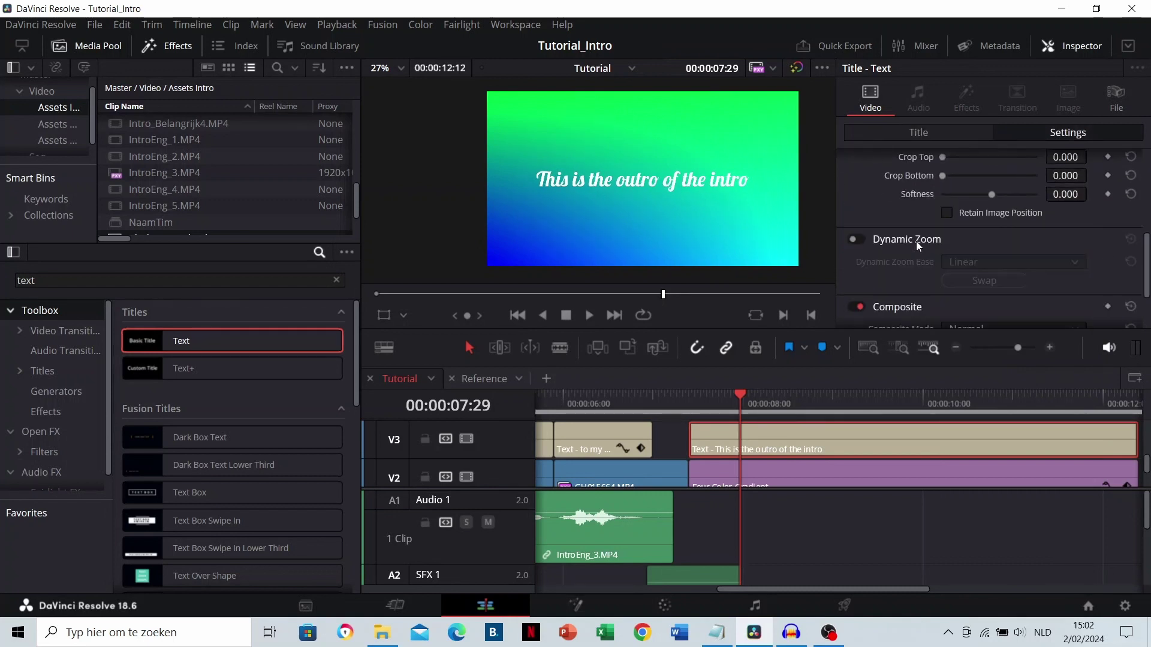
pyautogui.scroll(-2, 916, 240)
pyautogui.click(904, 131)
pyautogui.scroll(-6, 940, 228)
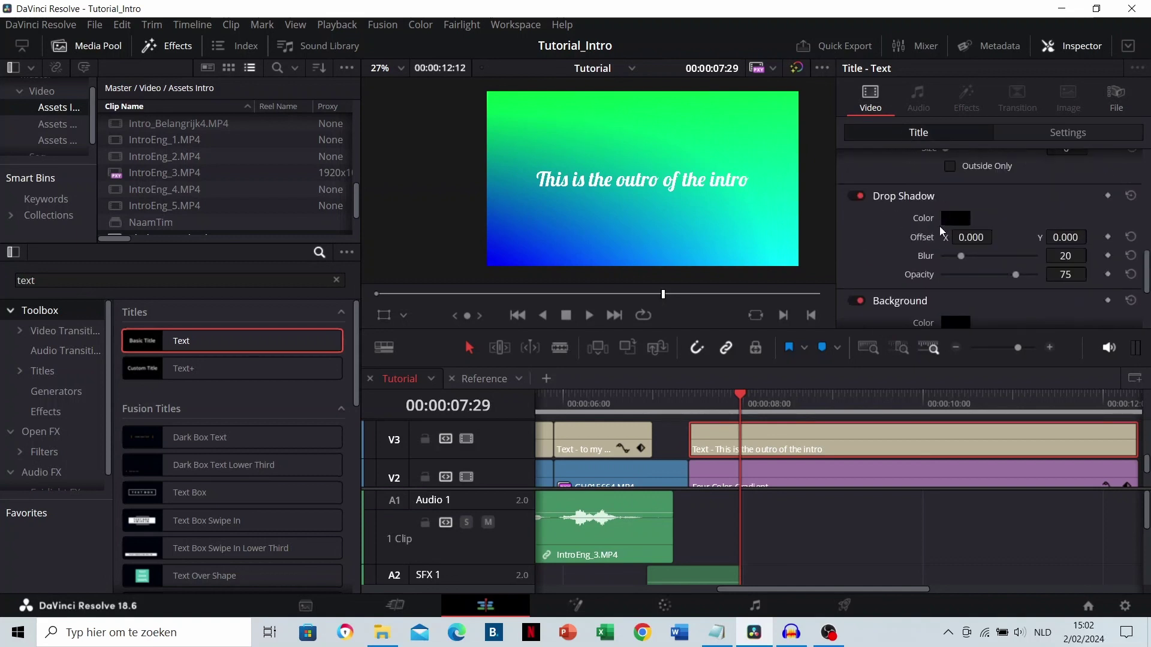
pyautogui.moveTo(971, 237); pyautogui.dragTo(997, 236)
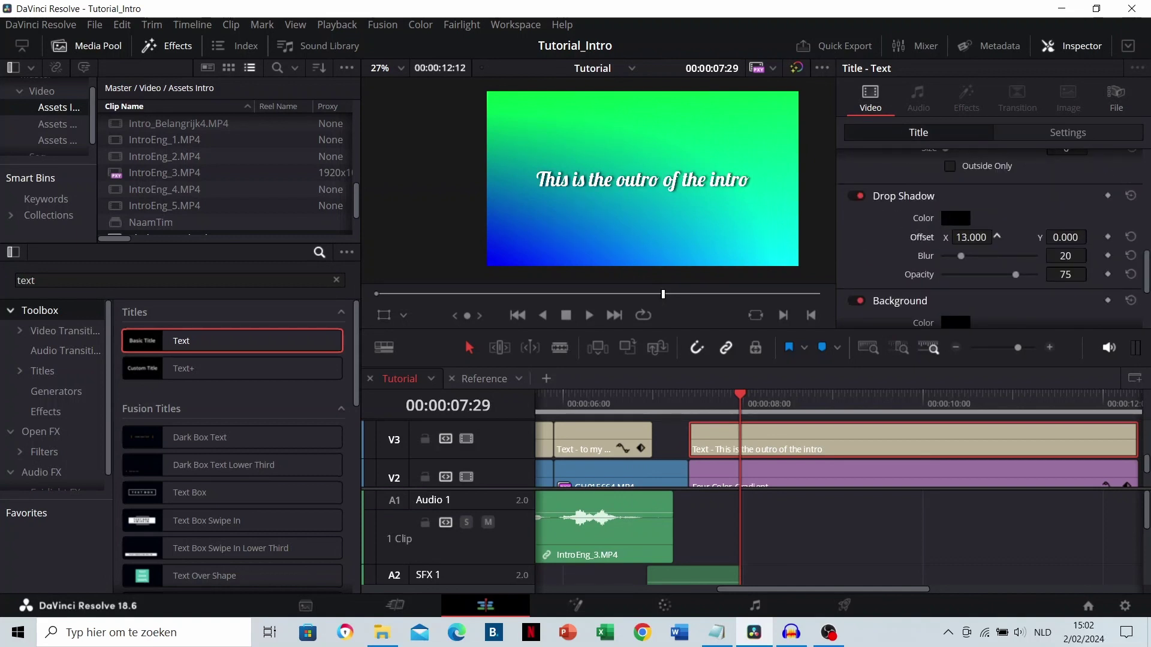
pyautogui.scroll(5, 656, 181)
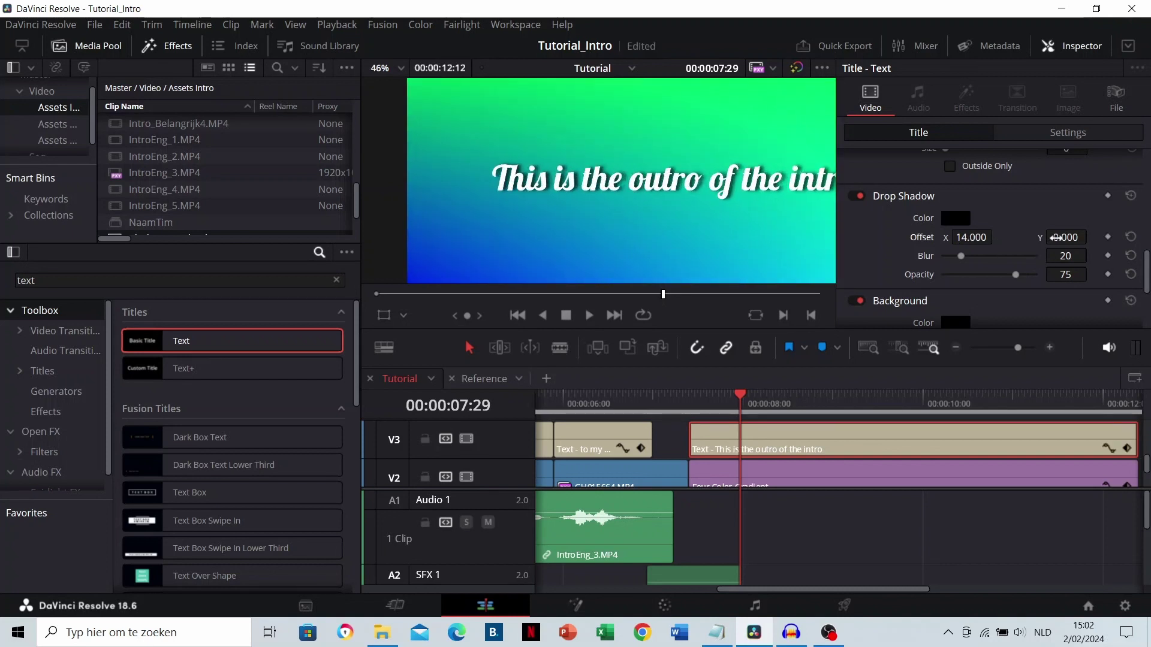
pyautogui.moveTo(1055, 237); pyautogui.dragTo(1047, 237)
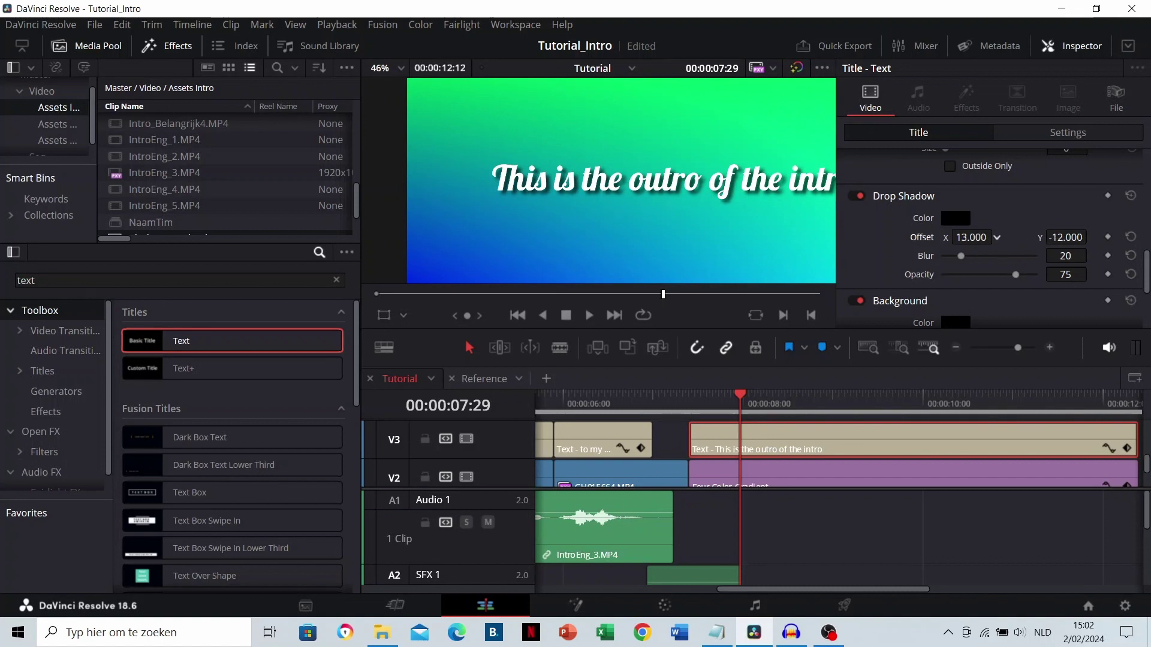
# Inspect the Camera Shake transition between the last B-roll clip and the Four Color Gradient in the Reference timeline
pyautogui.scroll(-5, 723, 206)
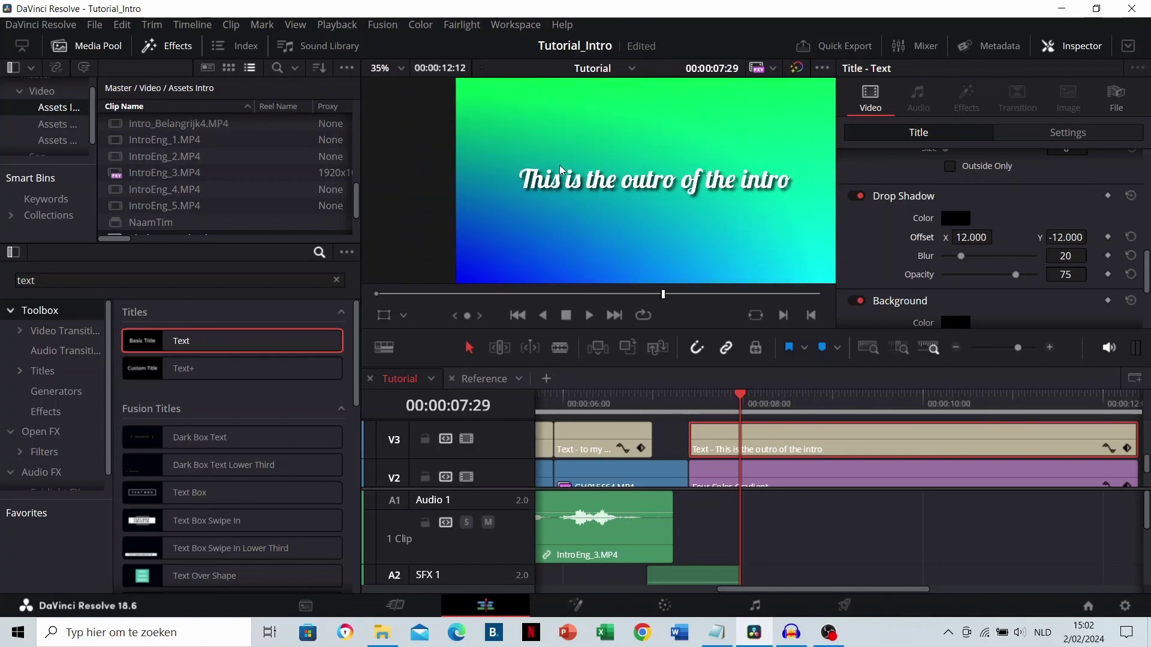
pyautogui.click(475, 379)
pyautogui.scroll(2, 687, 473)
pyautogui.hscroll(-3, 729, 459)
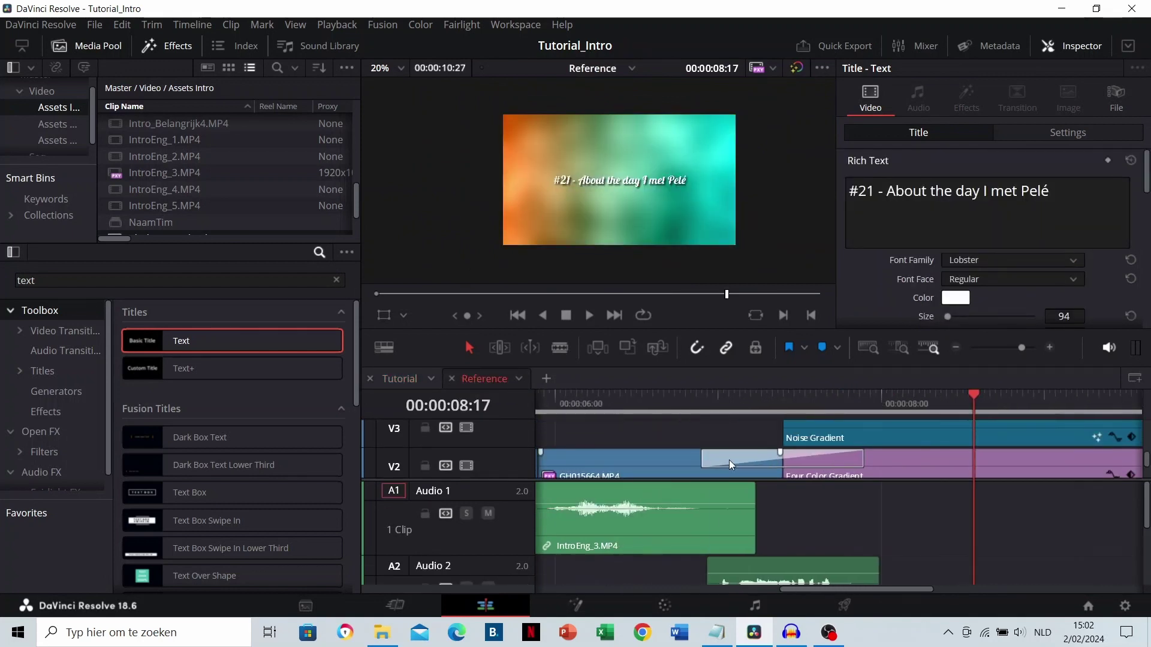
pyautogui.click(733, 459)
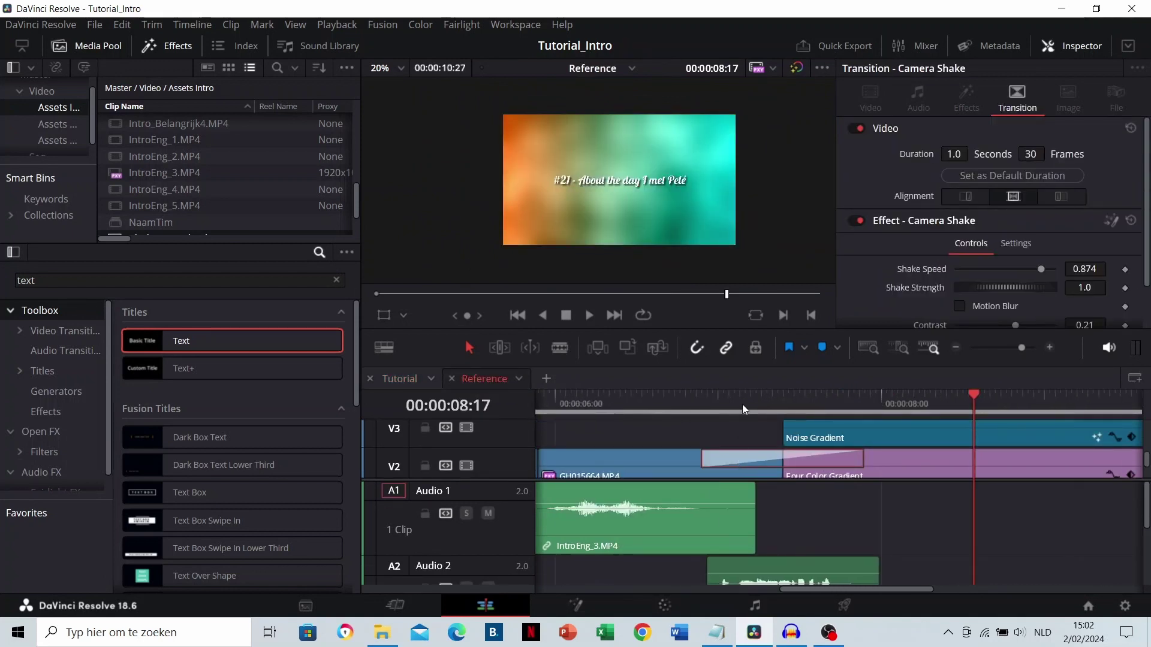
pyautogui.click(742, 404)
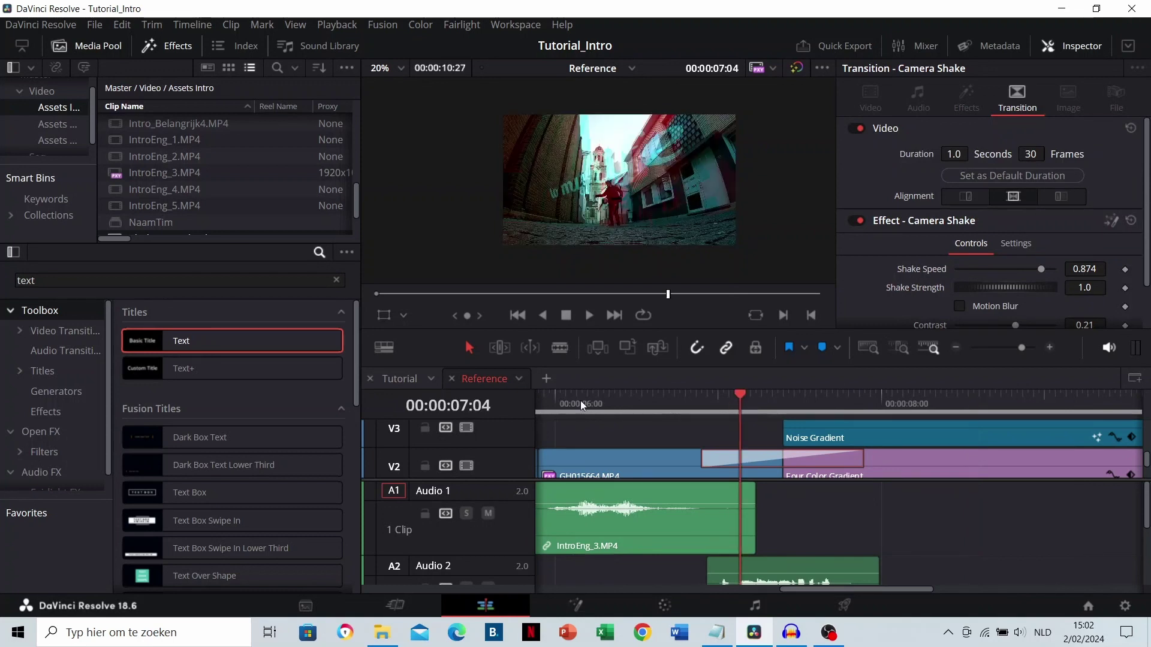
# Move the outro title in the Tutorial timeline up from V3 to the track above, keeping its start
pyautogui.click(412, 381)
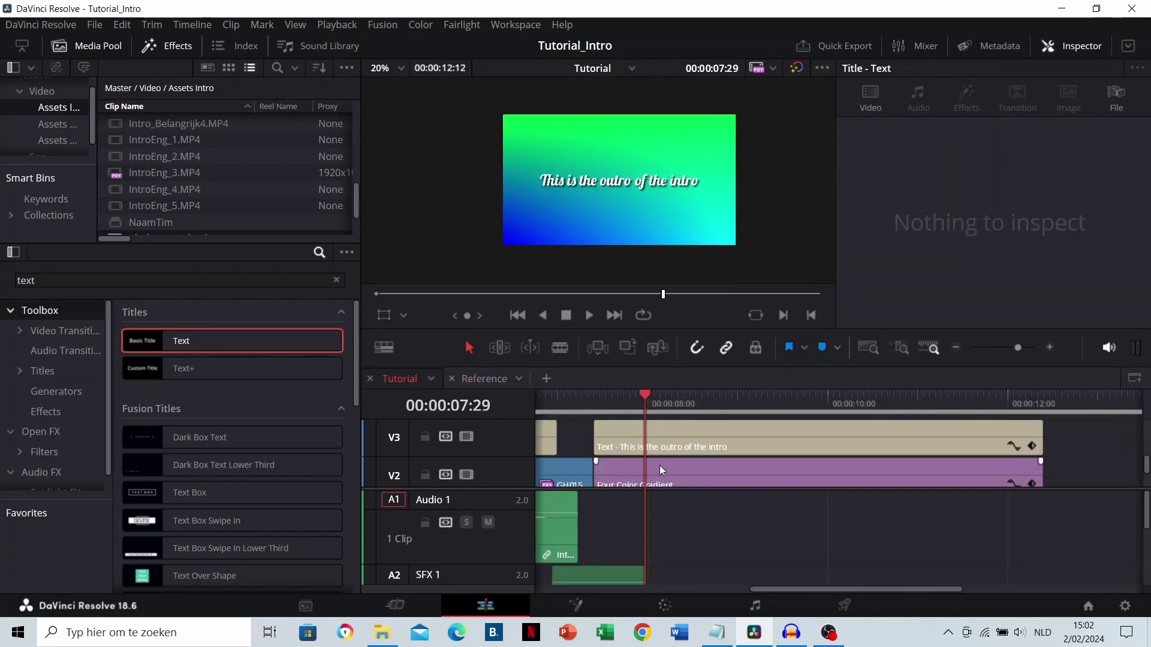
pyautogui.moveTo(663, 451); pyautogui.dragTo(661, 427)
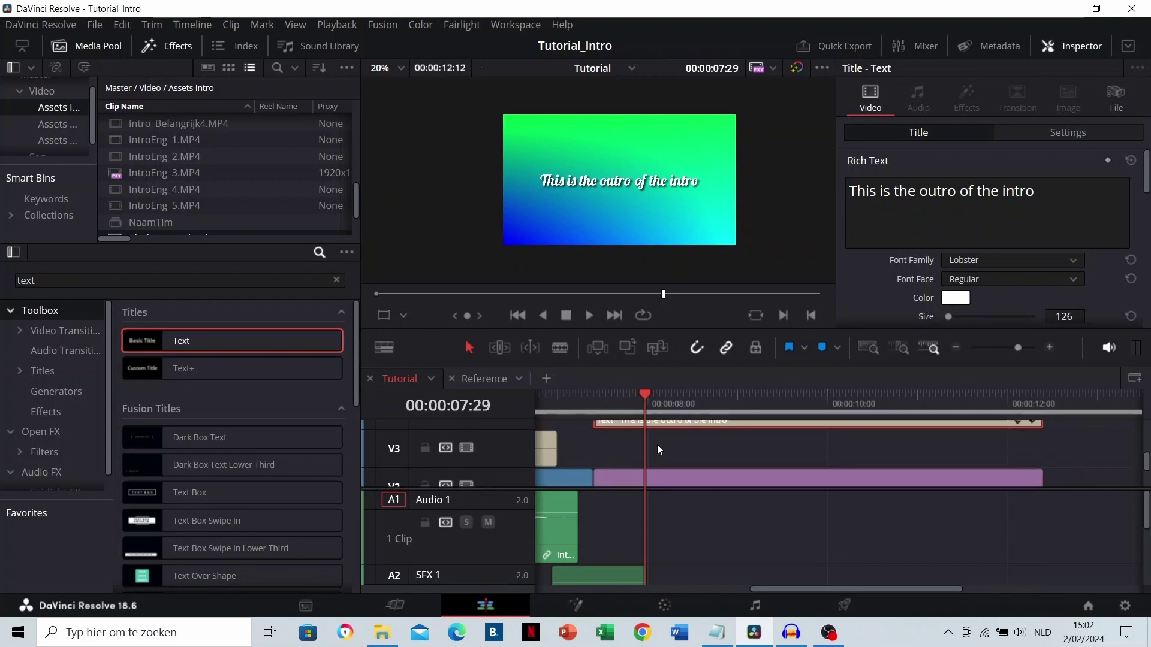
# Examine the Noise Gradient generator above the Four Color Gradient in the Reference timeline
pyautogui.click(484, 386)
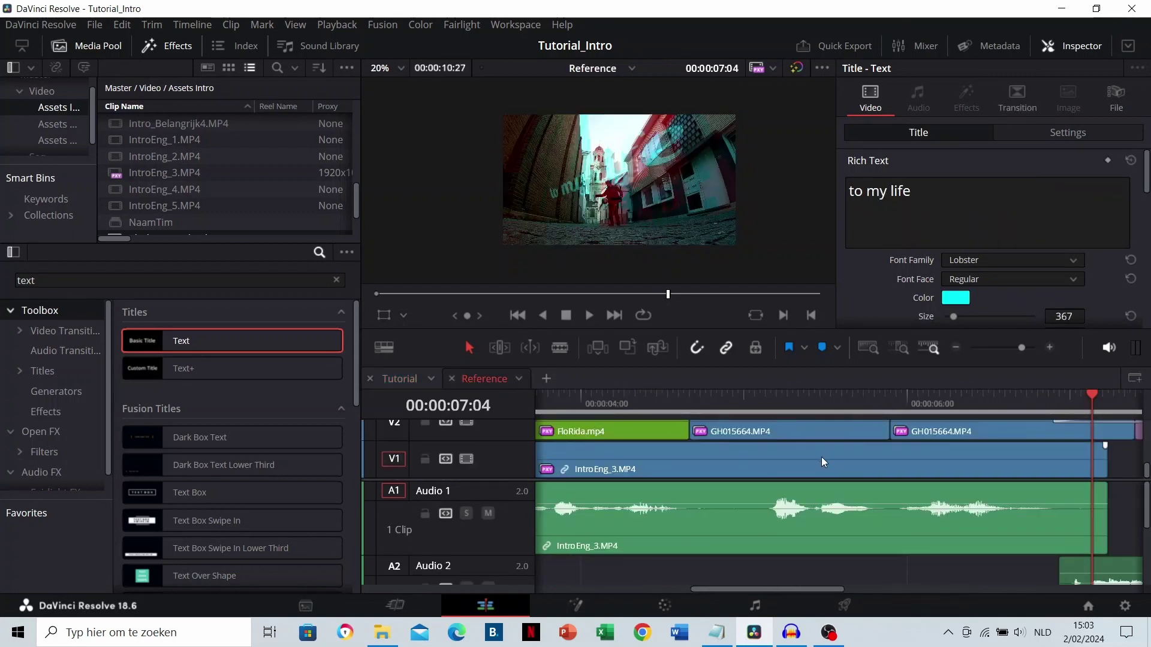
pyautogui.hscroll(5, 818, 455)
pyautogui.click(857, 404)
pyautogui.scroll(3, 873, 471)
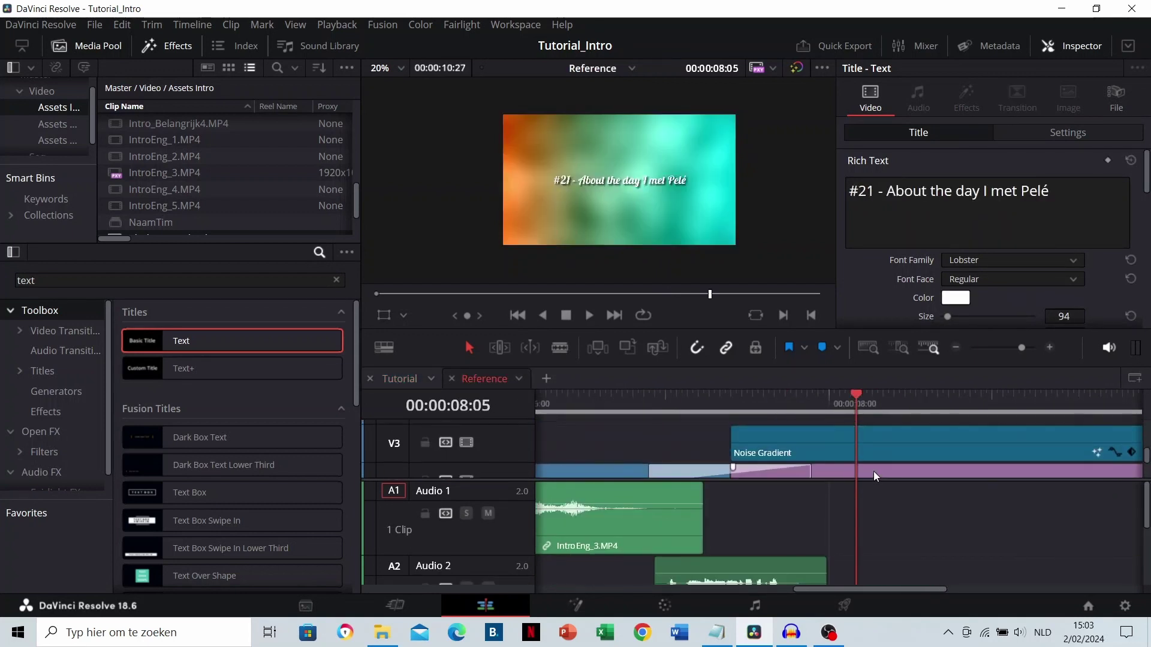
pyautogui.click(844, 458)
pyautogui.scroll(1, 839, 457)
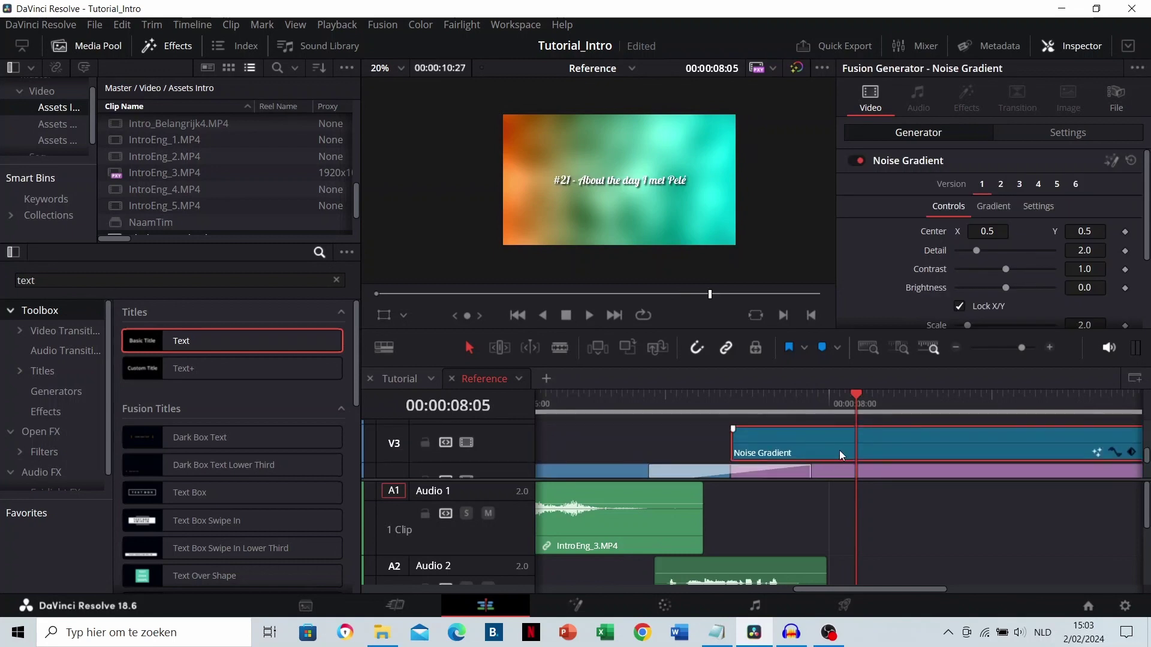
# Add a Noise Gradient generator on V3 of the Tutorial timeline, directly above the Four Color Gradient and aligned with its start
pyautogui.click(399, 379)
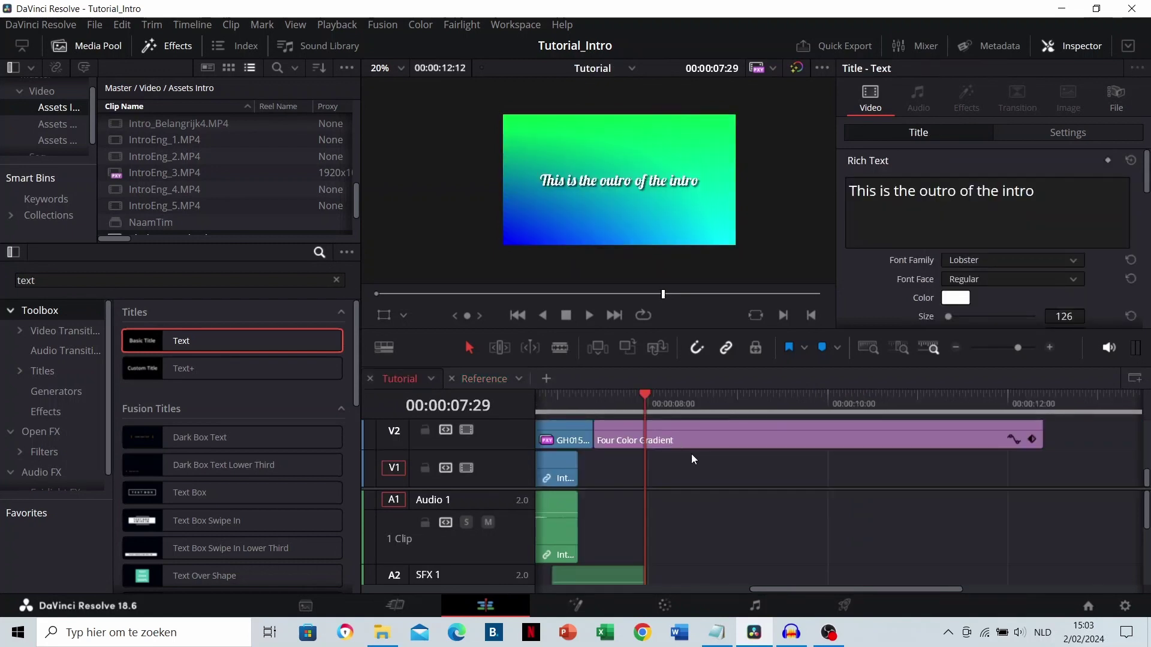
pyautogui.click(67, 276)
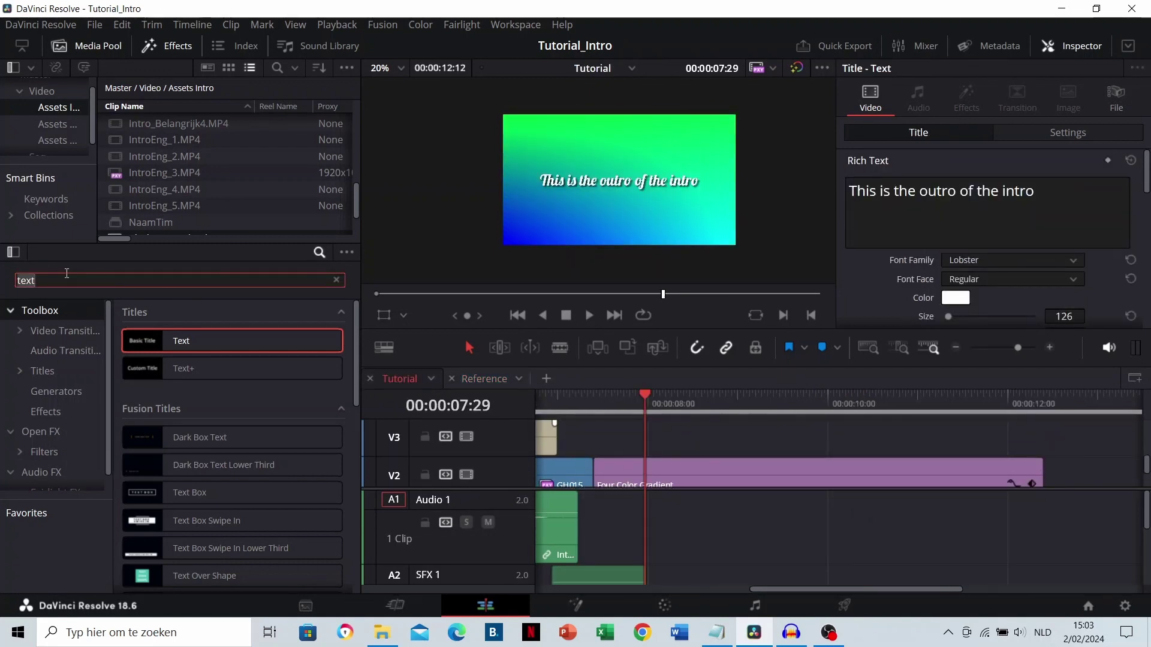
pyautogui.write('noise')
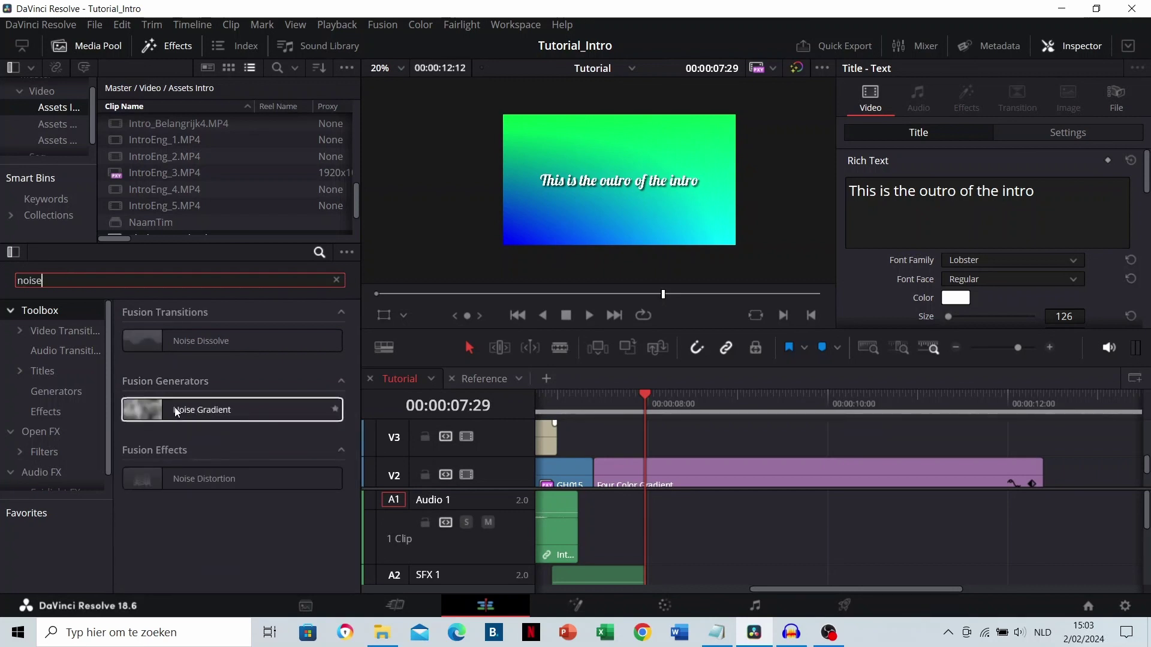
pyautogui.moveTo(174, 410); pyautogui.dragTo(602, 440)
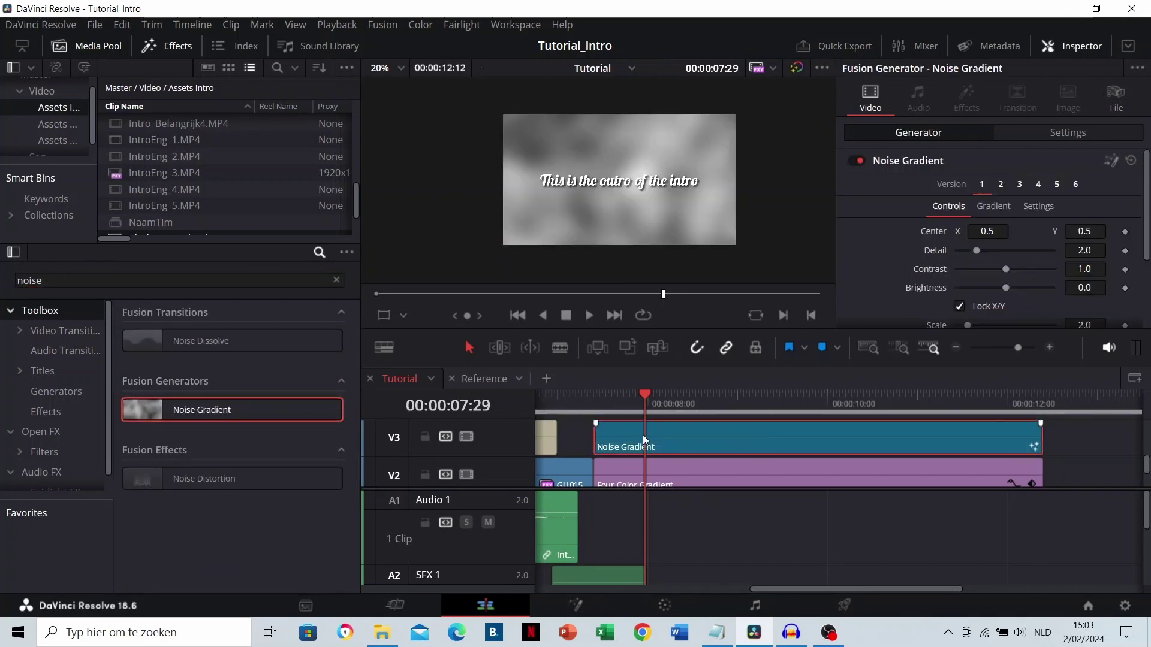
# Try the Darker Color composite mode on the Noise Gradient and play back the closing card
pyautogui.click(684, 407)
pyautogui.click(1037, 138)
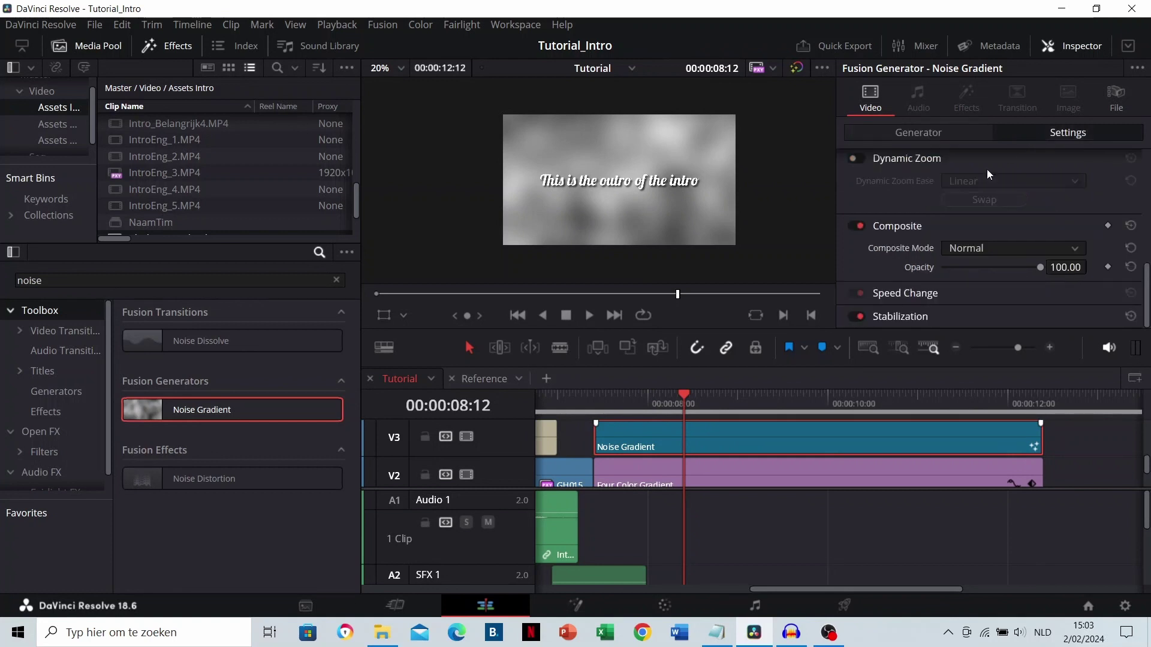
pyautogui.click(988, 248)
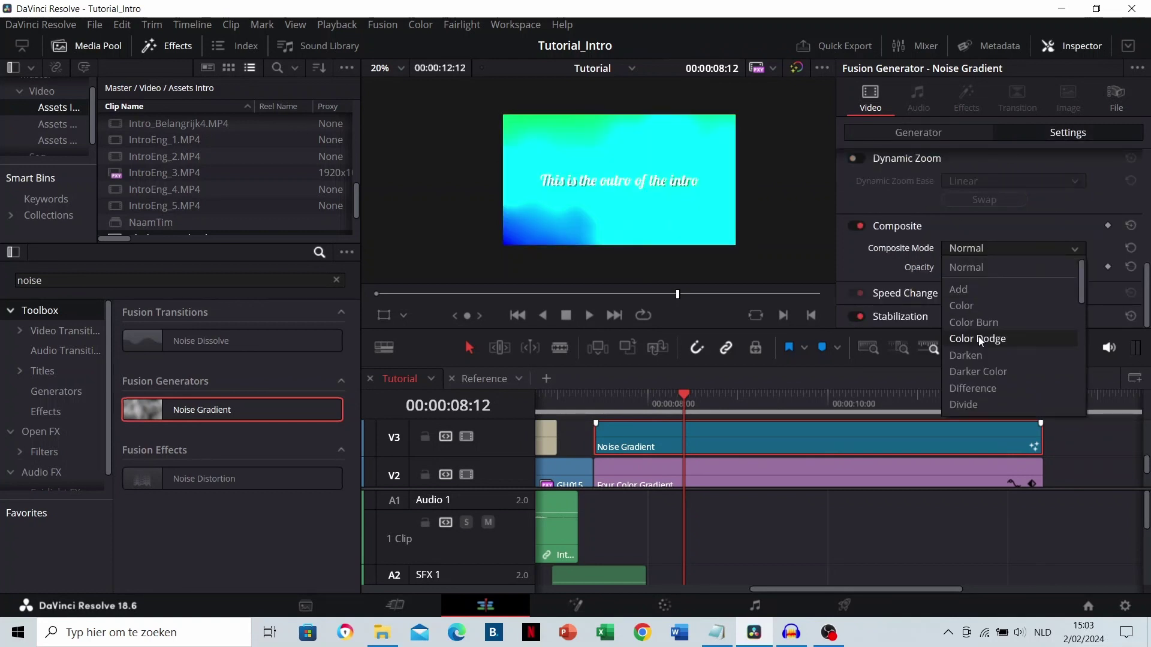
pyautogui.scroll(-2, 976, 353)
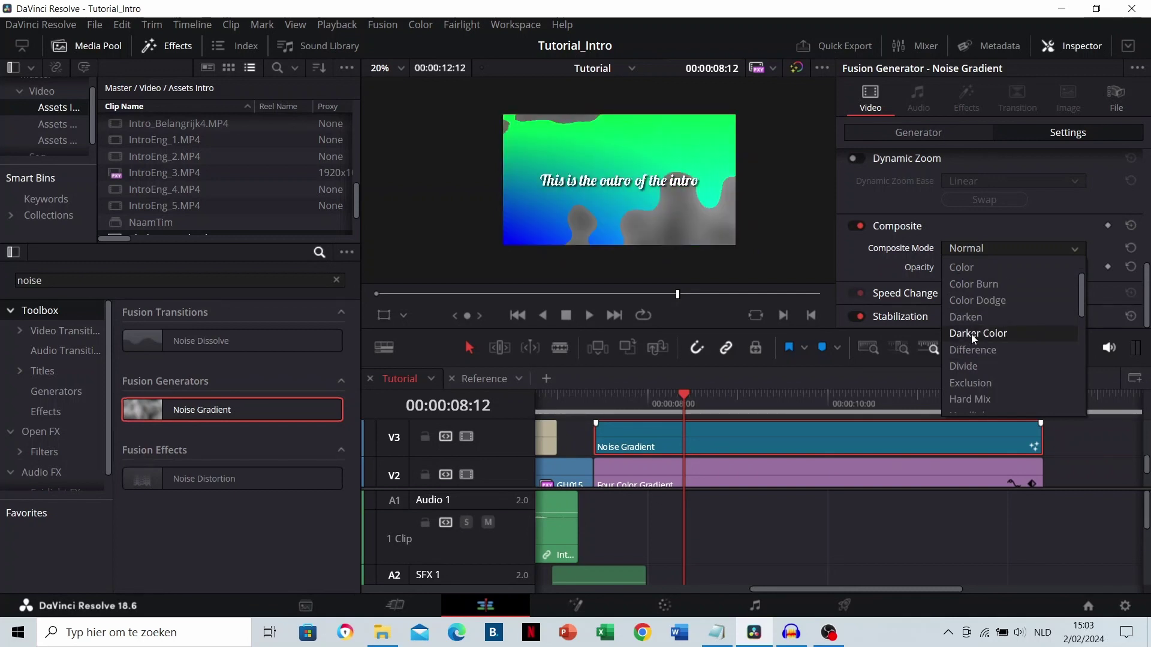
pyautogui.click(975, 333)
pyautogui.click(582, 409)
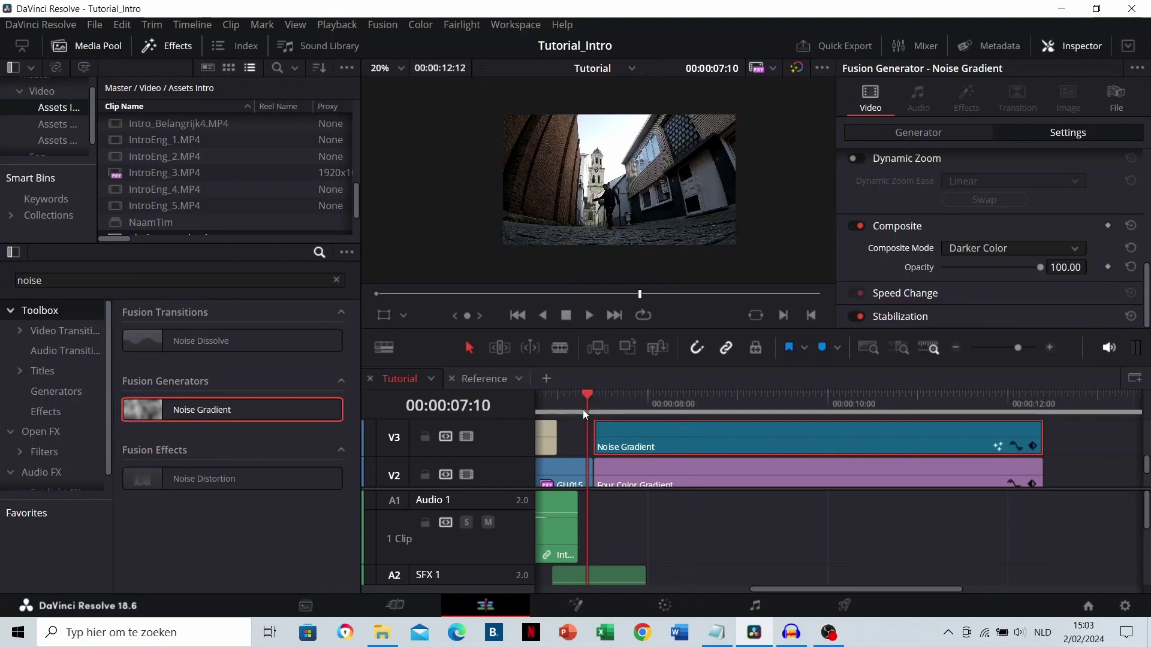
pyautogui.press('space')
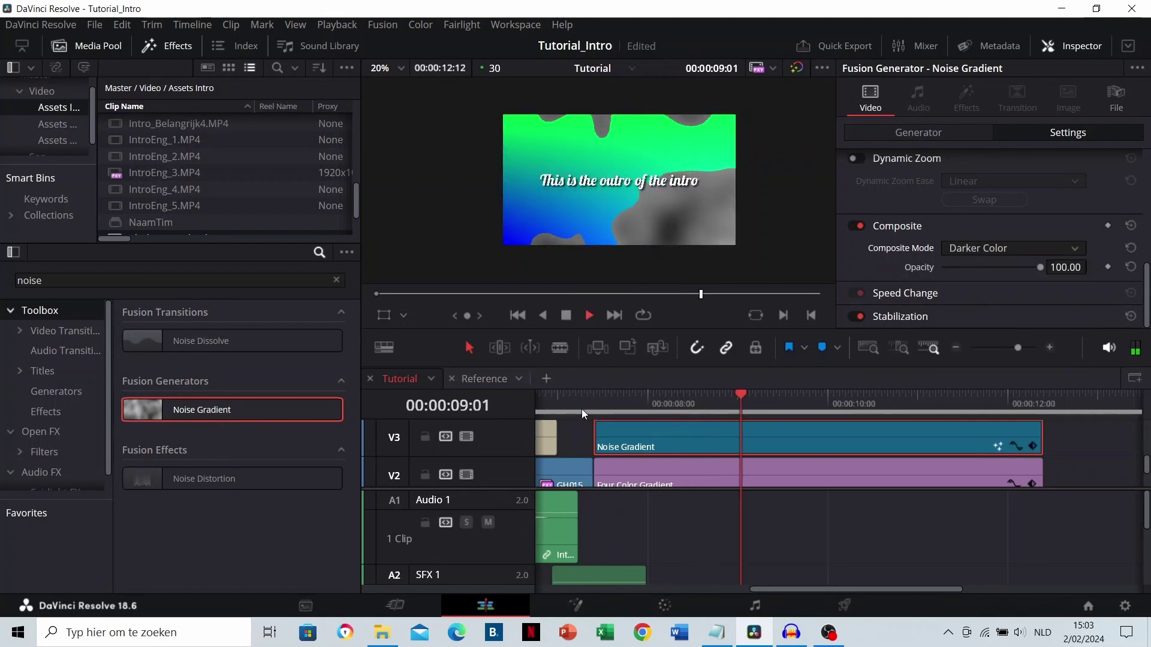
pyautogui.press('space')
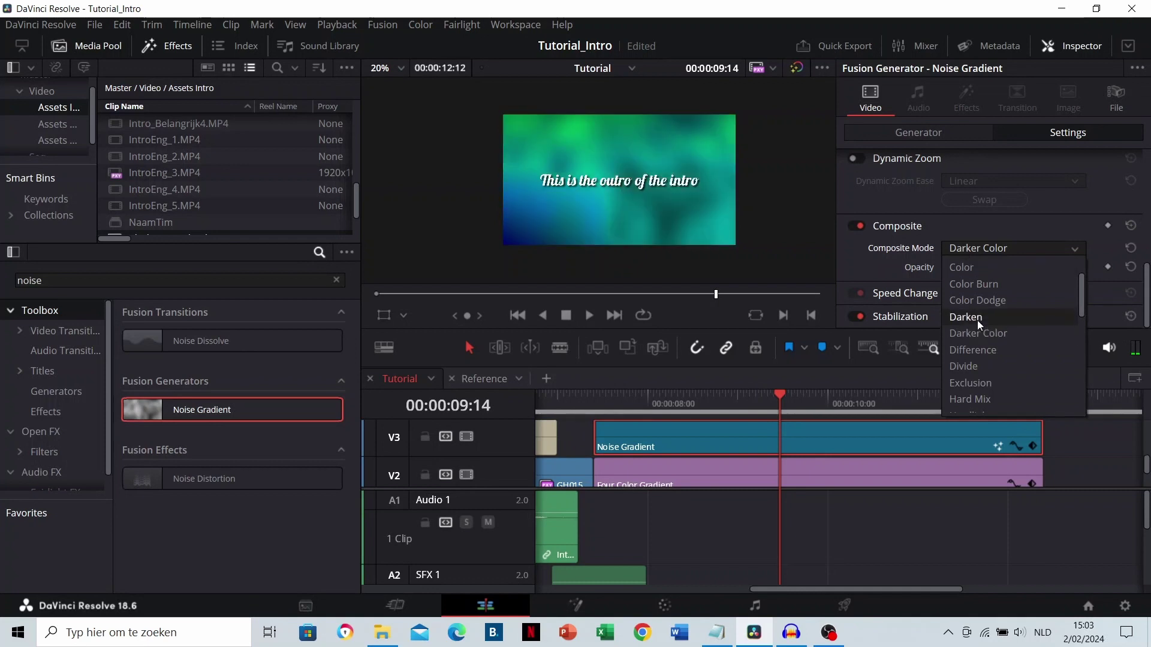
# Try the Hard Mix composite mode on the Noise Gradient and preview it in playback
pyautogui.scroll(-1, 975, 350)
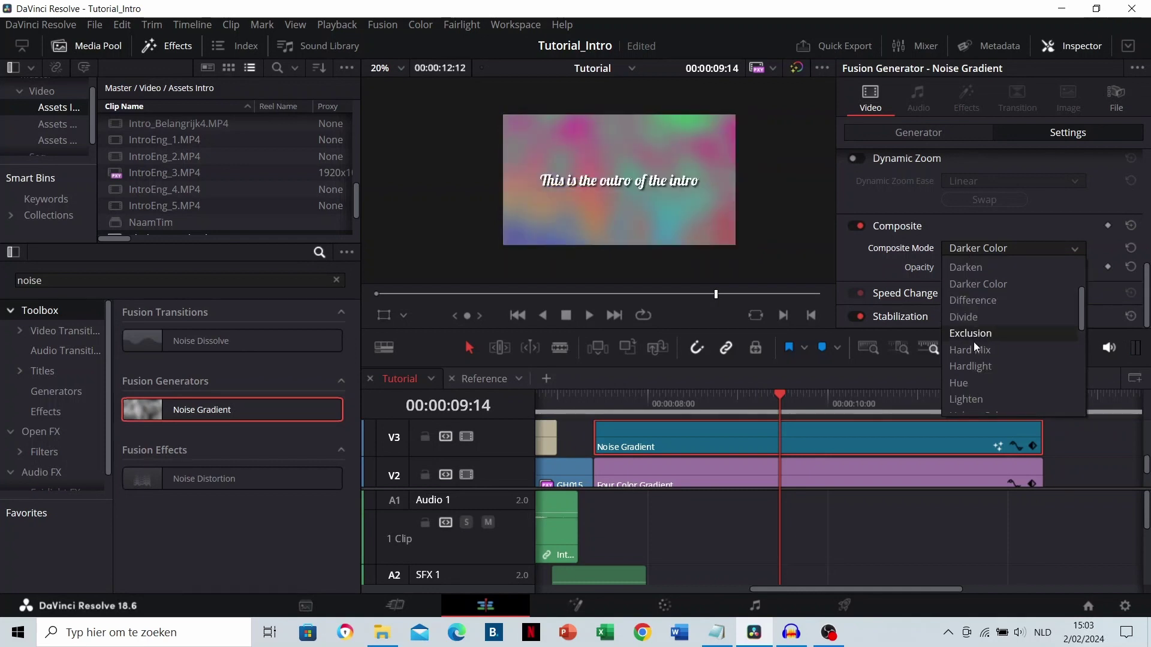
pyautogui.click(975, 350)
pyautogui.click(585, 398)
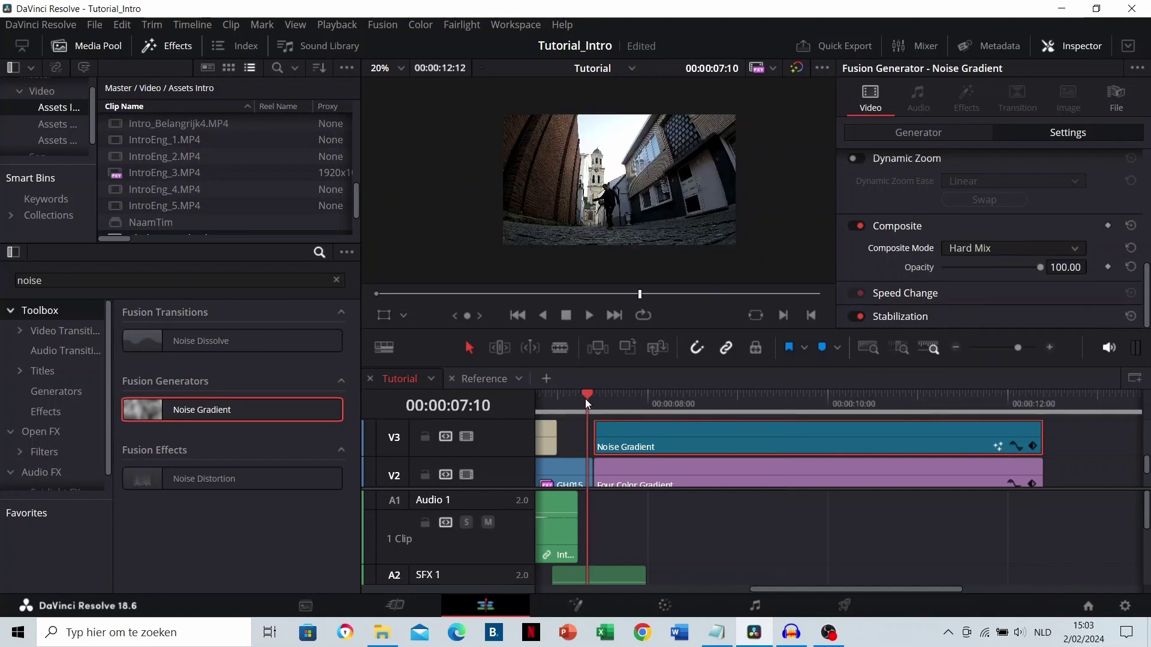
pyautogui.press('space')
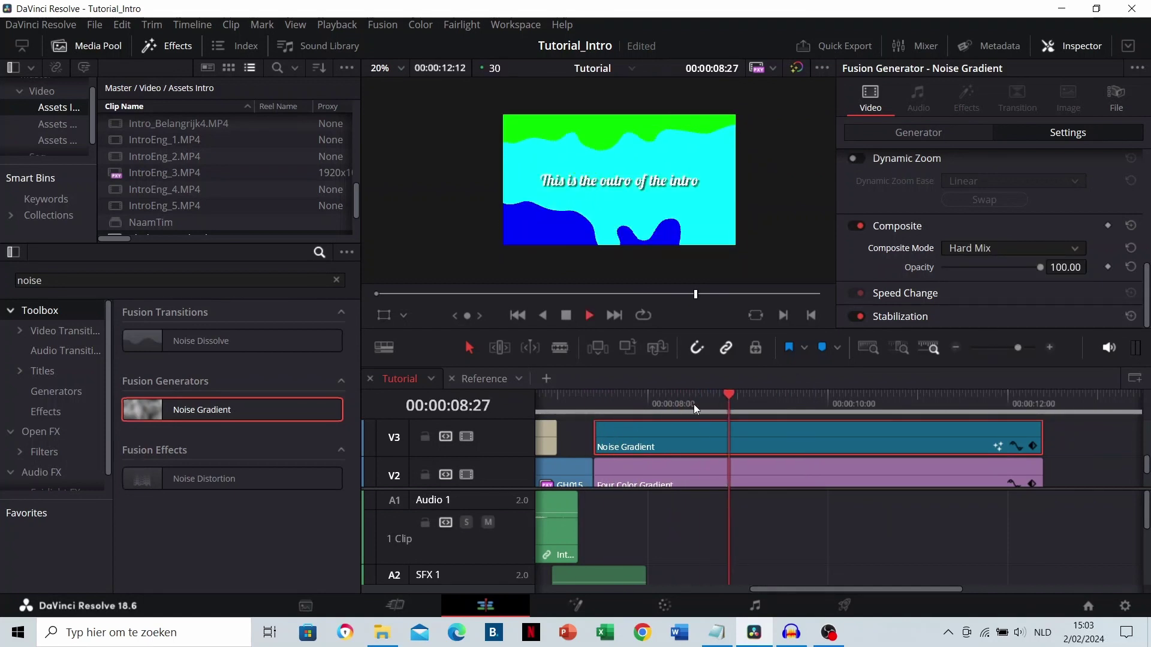
pyautogui.press('space')
# Set the Noise Gradient's composite mode to Hardlight and play back the blended background
pyautogui.click(964, 250)
pyautogui.scroll(-1, 972, 361)
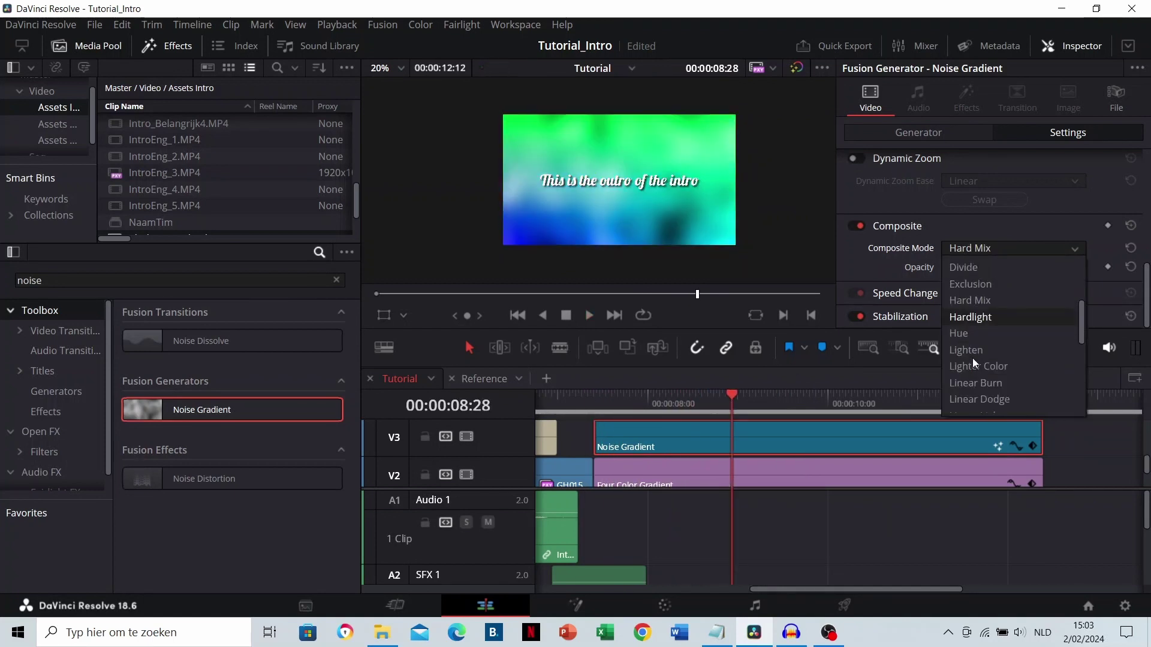
pyautogui.click(969, 324)
pyautogui.click(575, 398)
pyautogui.press('space')
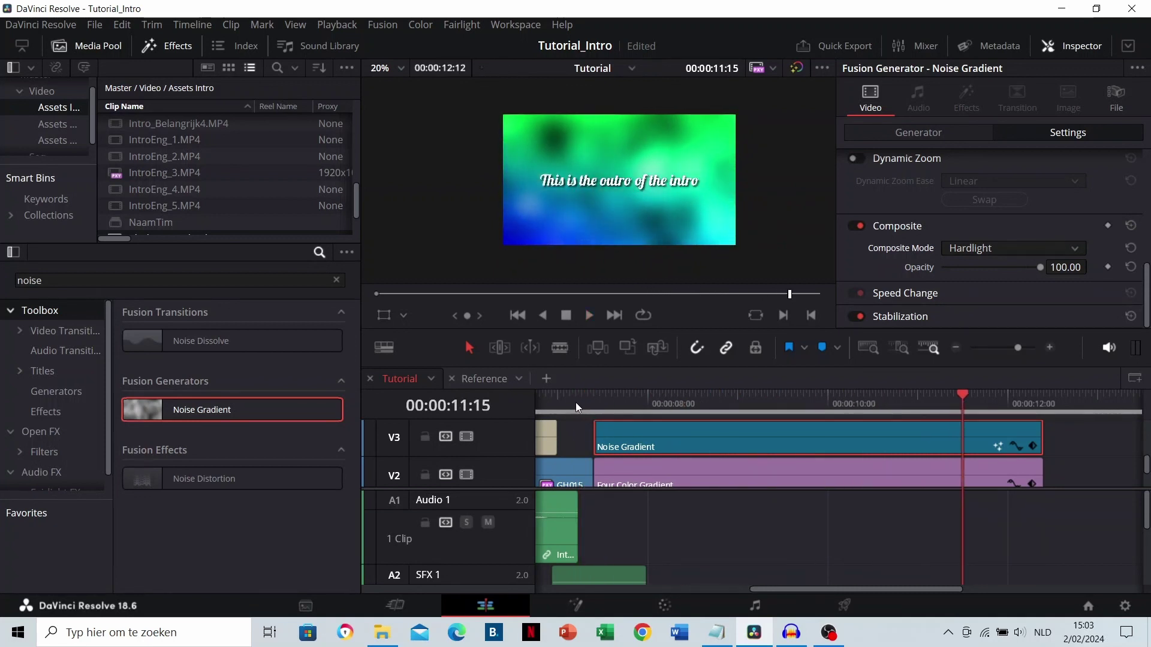
pyautogui.click(576, 402)
pyautogui.press('space')
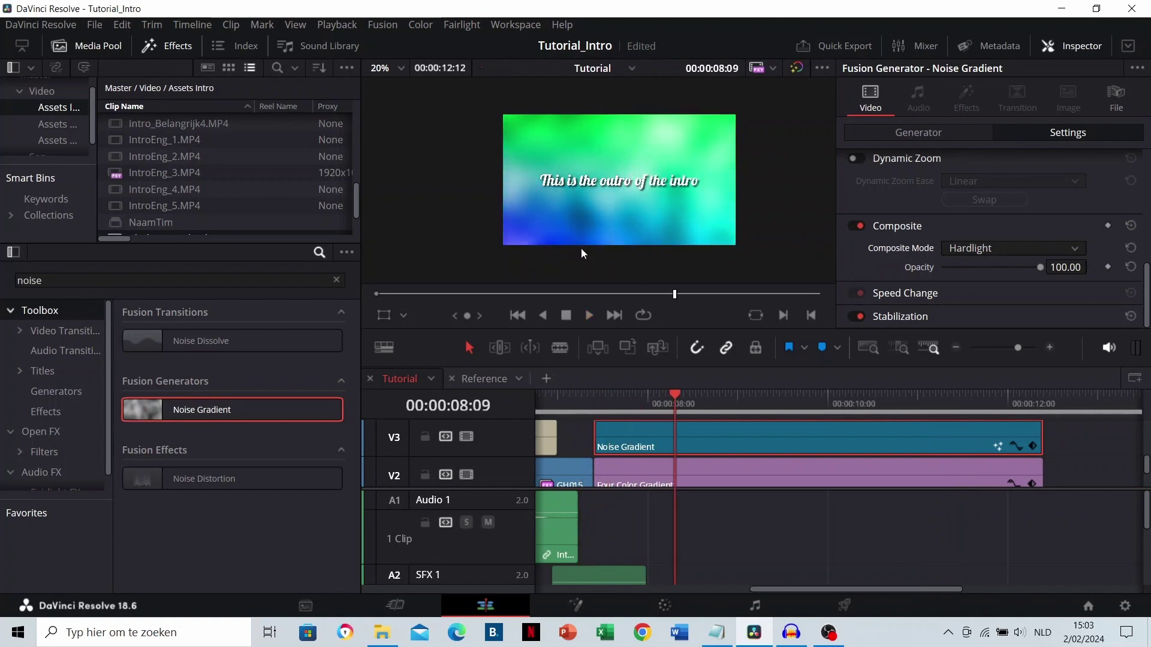
pyautogui.scroll(3, 582, 216)
pyautogui.scroll(2, 593, 217)
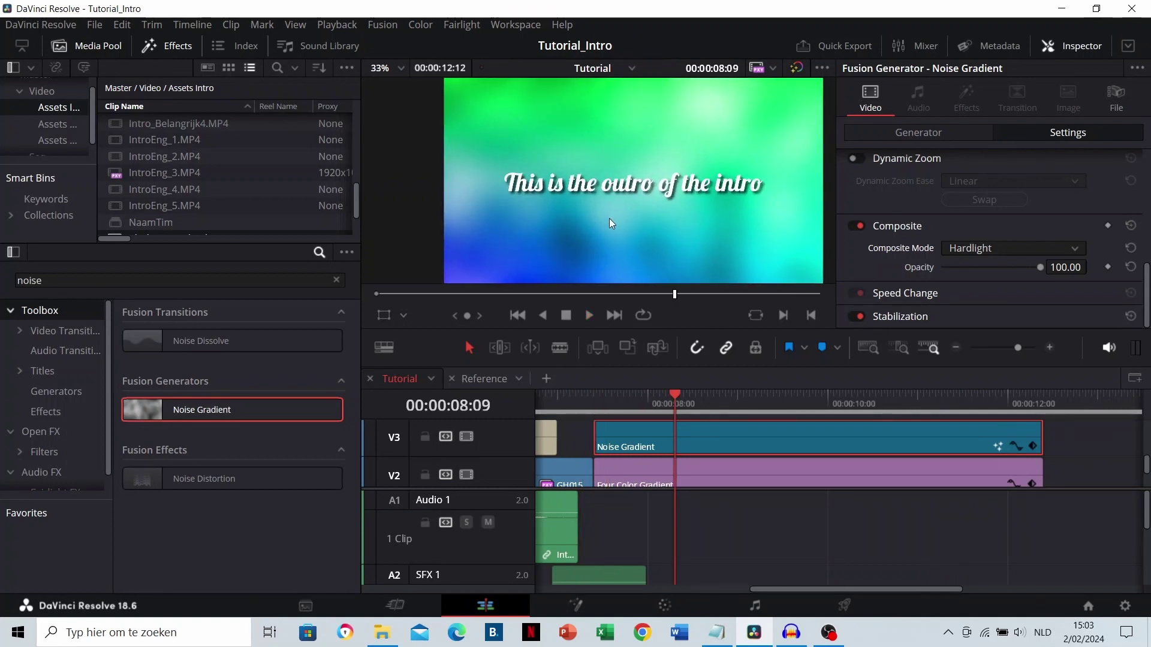
# Find the Camera Shake video transition and apply it on V2 between the last GH015664.MP4 clip and the Four Color Gradient
pyautogui.hscroll(-2, 688, 437)
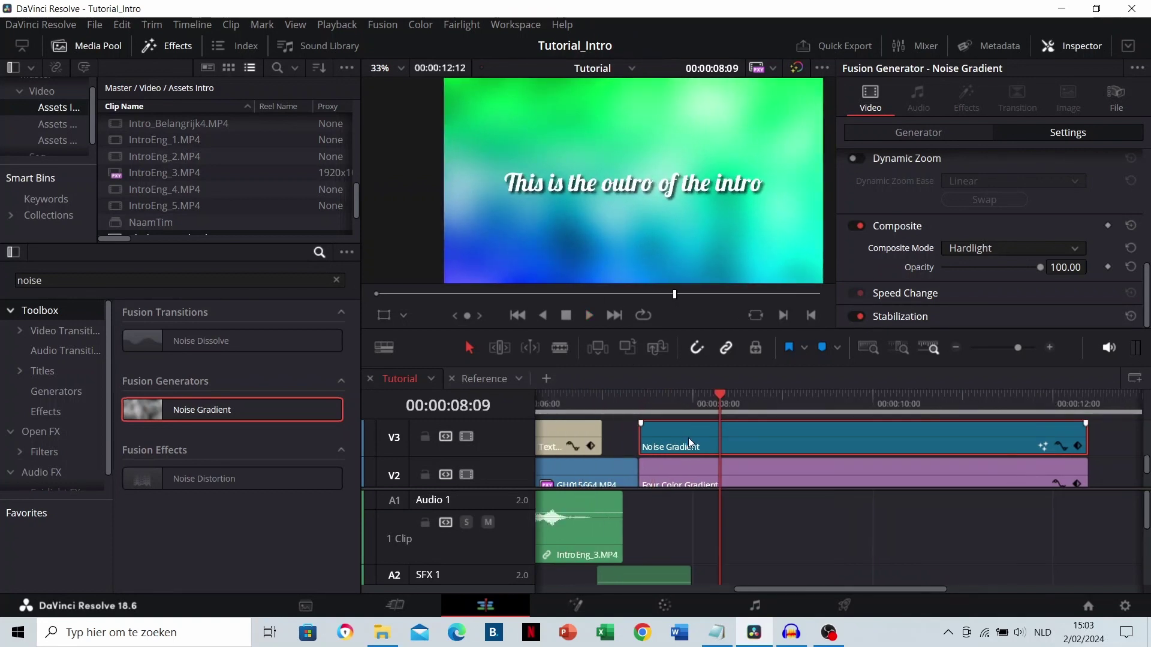
pyautogui.scroll(1, 688, 437)
pyautogui.scroll(-1, 688, 437)
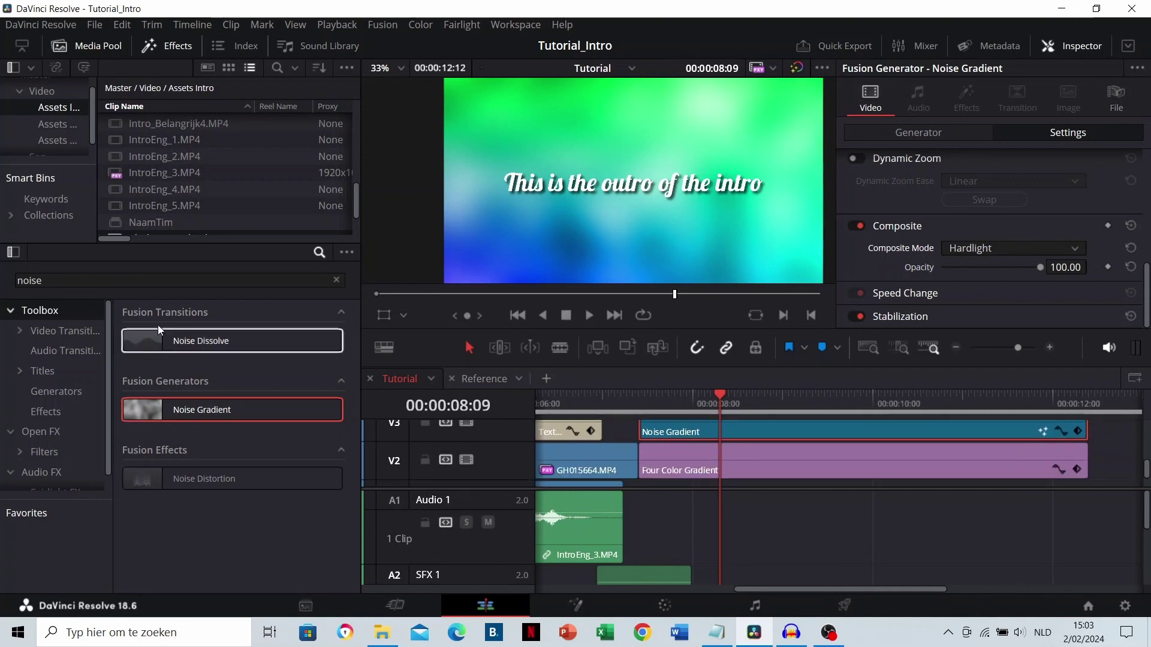
pyautogui.click(42, 430)
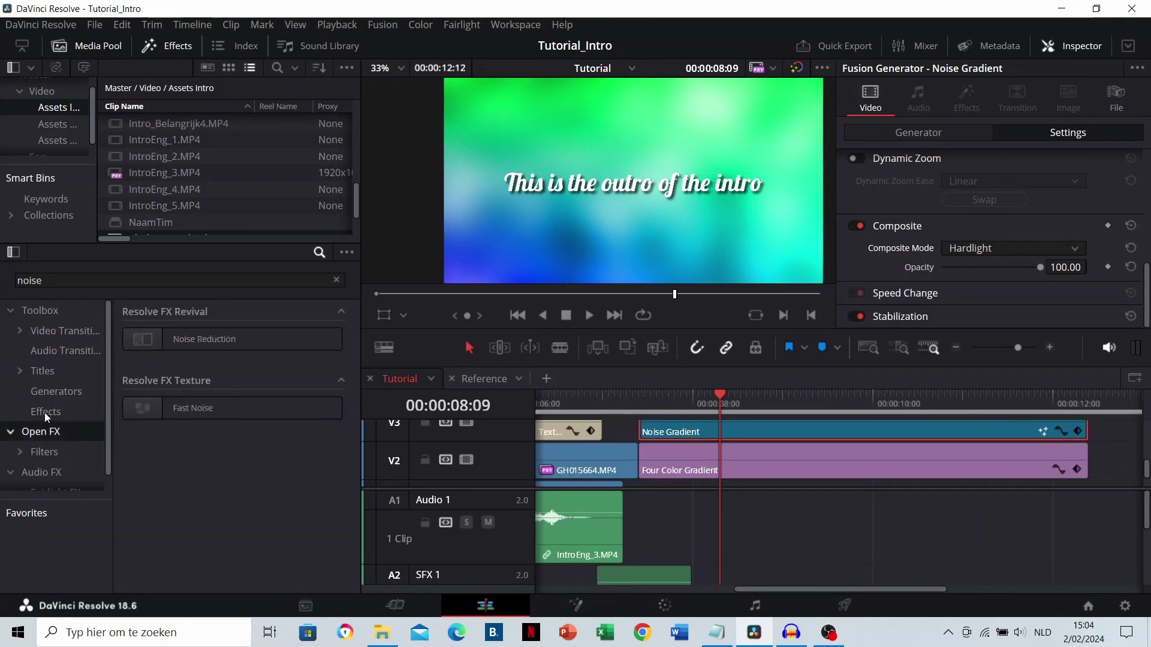
pyautogui.doubleClick(70, 284)
pyautogui.write('camera shake')
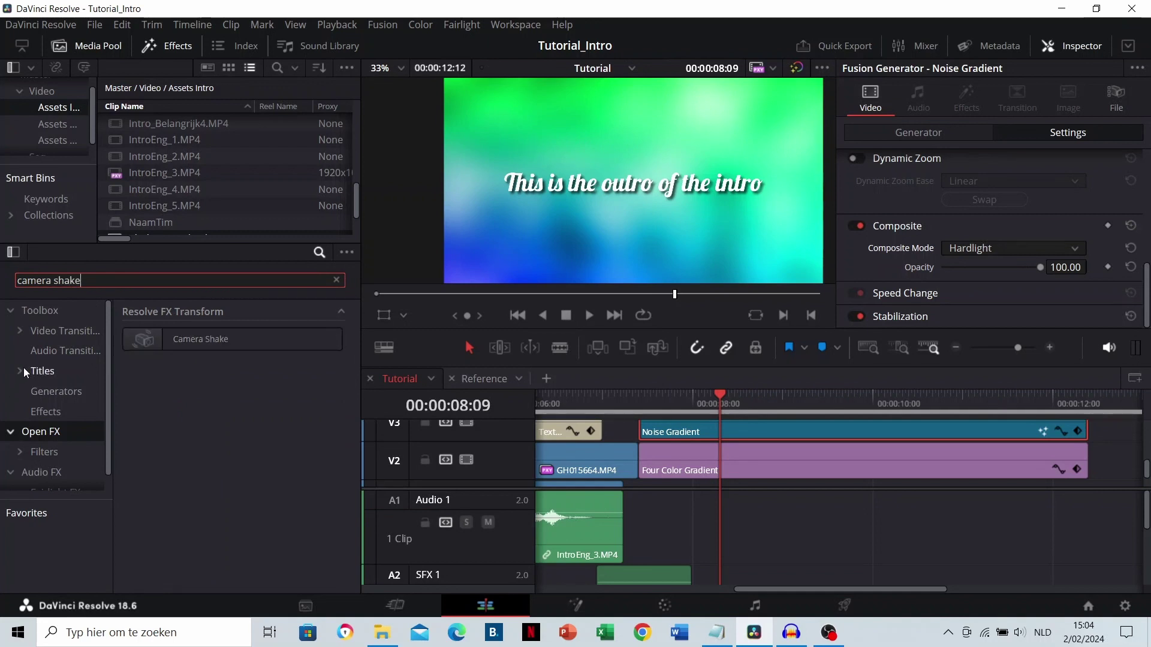
pyautogui.click(41, 336)
pyautogui.moveTo(173, 343); pyautogui.dragTo(614, 442)
# Play back the Camera Shake transition into the closing card and check the audio clips beneath it
pyautogui.click(561, 402)
pyautogui.press('space')
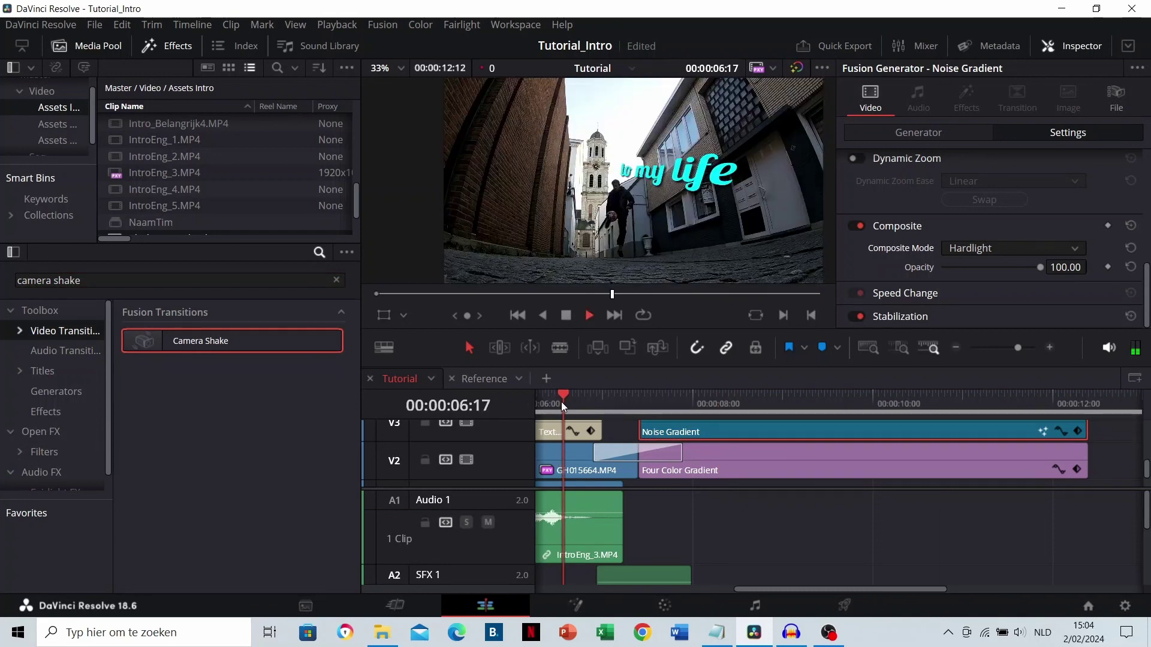
pyautogui.click(561, 402)
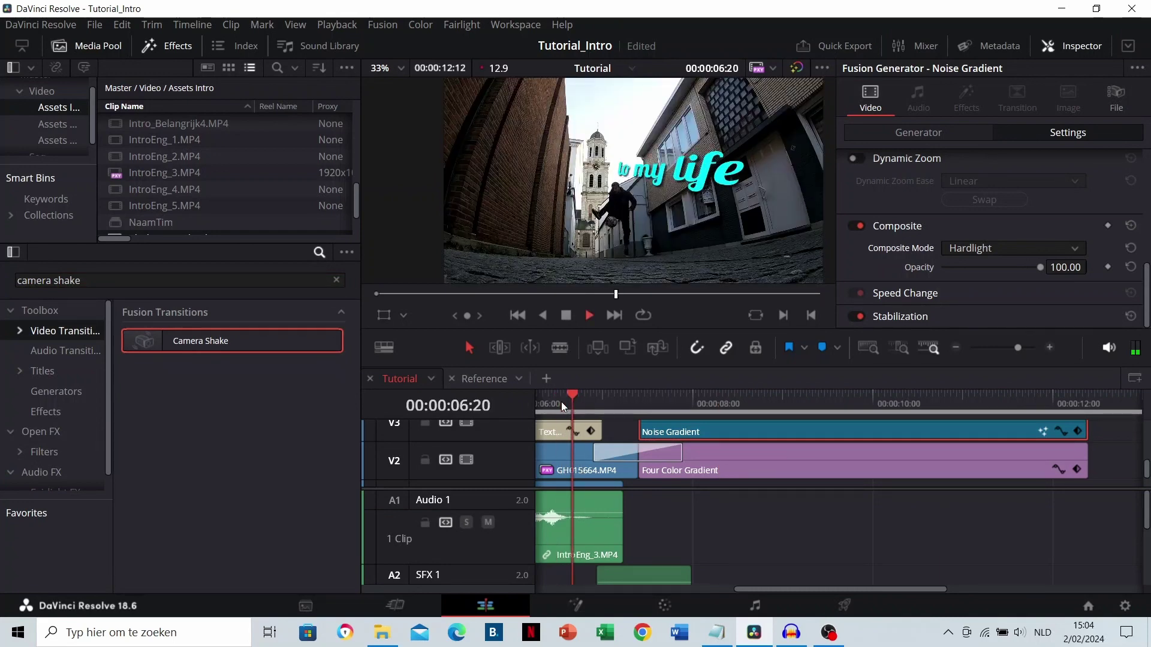
pyautogui.press('space')
pyautogui.scroll(-1, 620, 510)
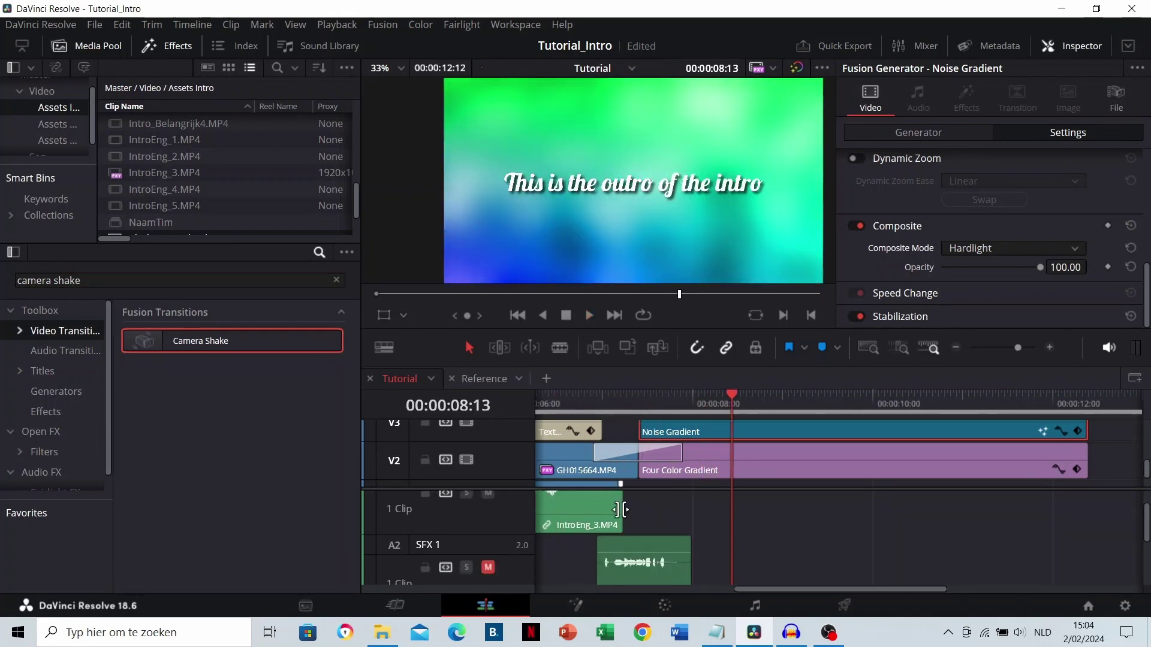
pyautogui.scroll(1, 620, 509)
pyautogui.click(585, 405)
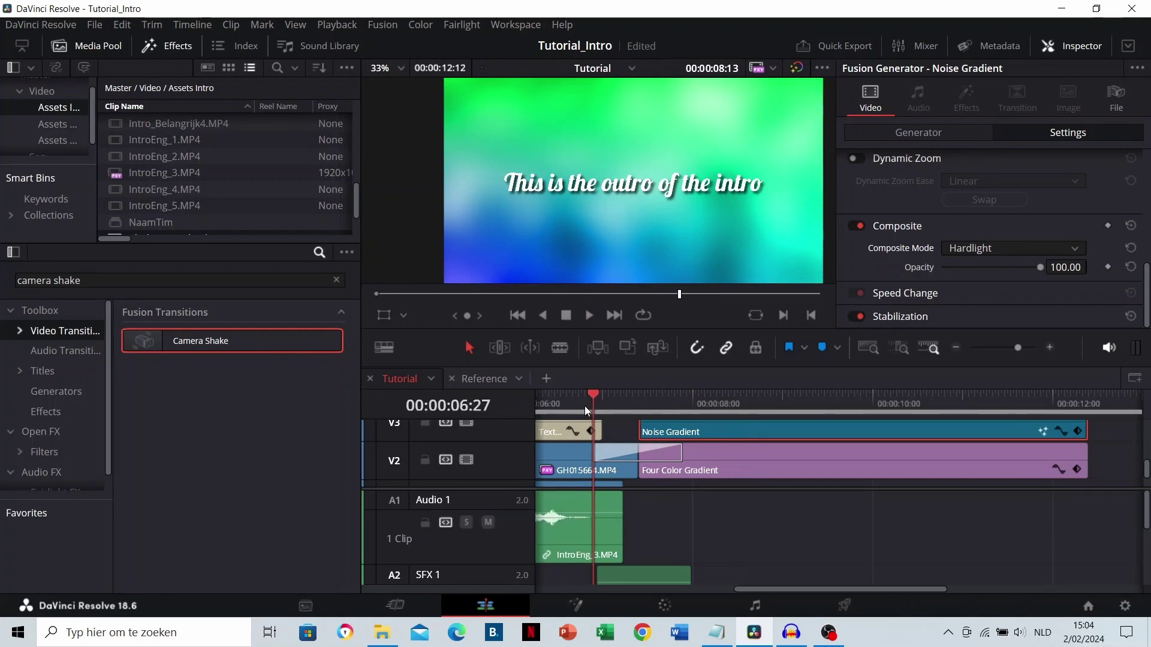
pyautogui.press('space')
pyautogui.press('space')
pyautogui.scroll(-2, 577, 492)
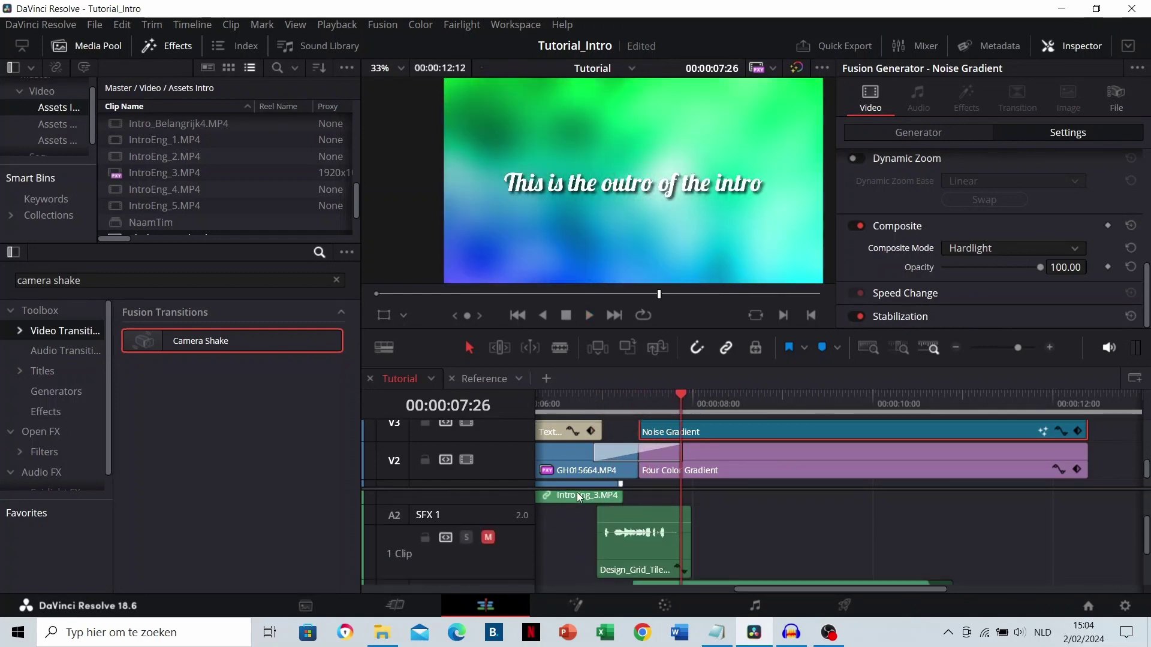
# Look over the audio clips beneath the closing card and play back the Tutorial timeline from its start
pyautogui.scroll(-4, 674, 544)
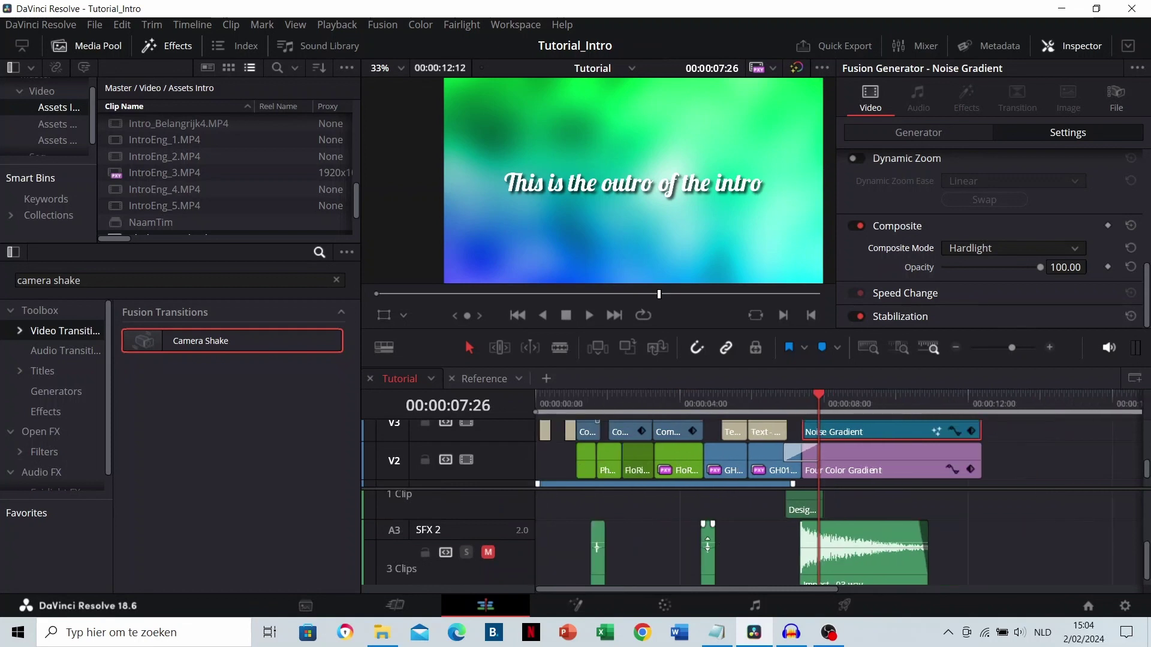
pyautogui.scroll(2, 654, 553)
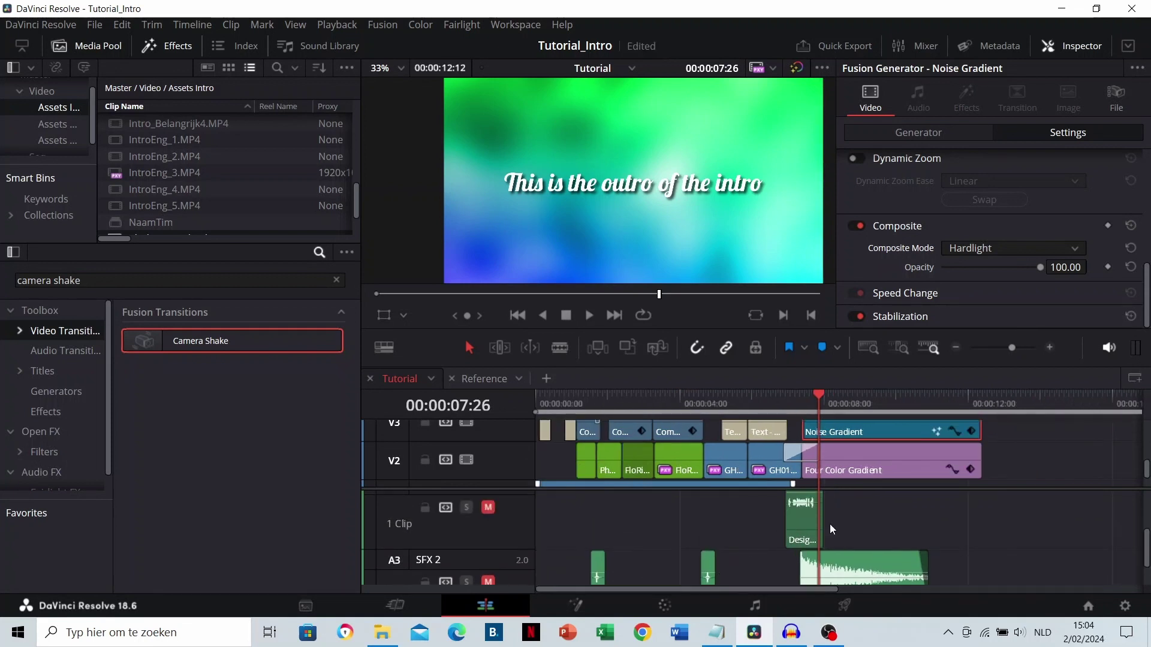
pyautogui.scroll(3, 745, 535)
pyautogui.scroll(2, 778, 523)
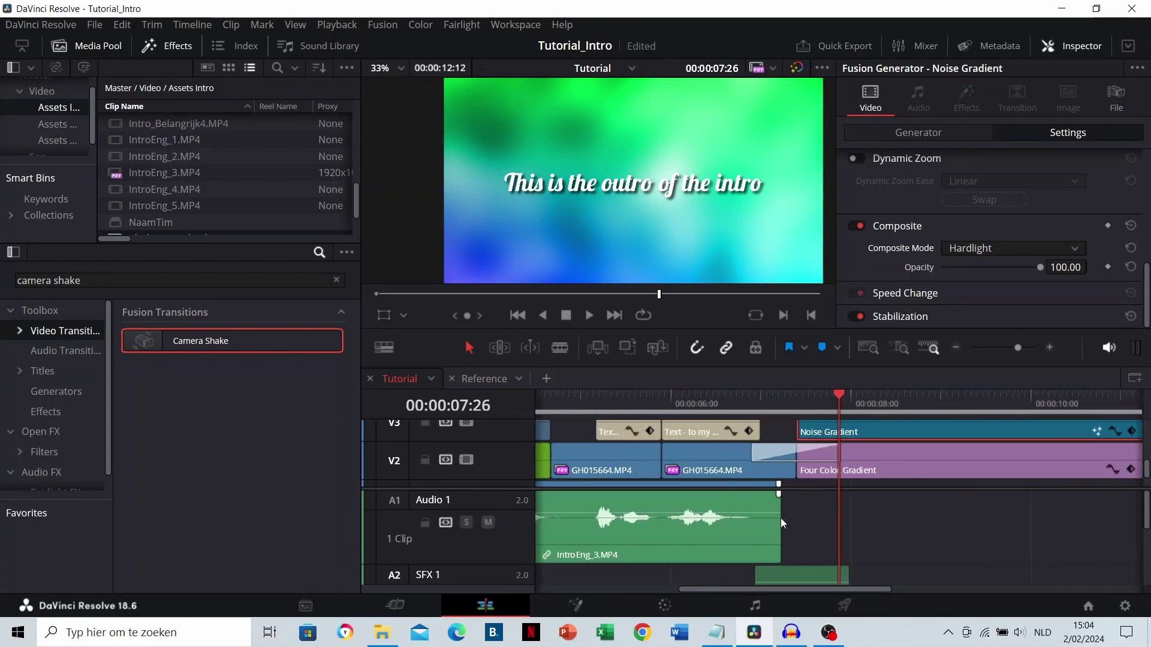
pyautogui.click(864, 408)
pyautogui.scroll(-5, 724, 484)
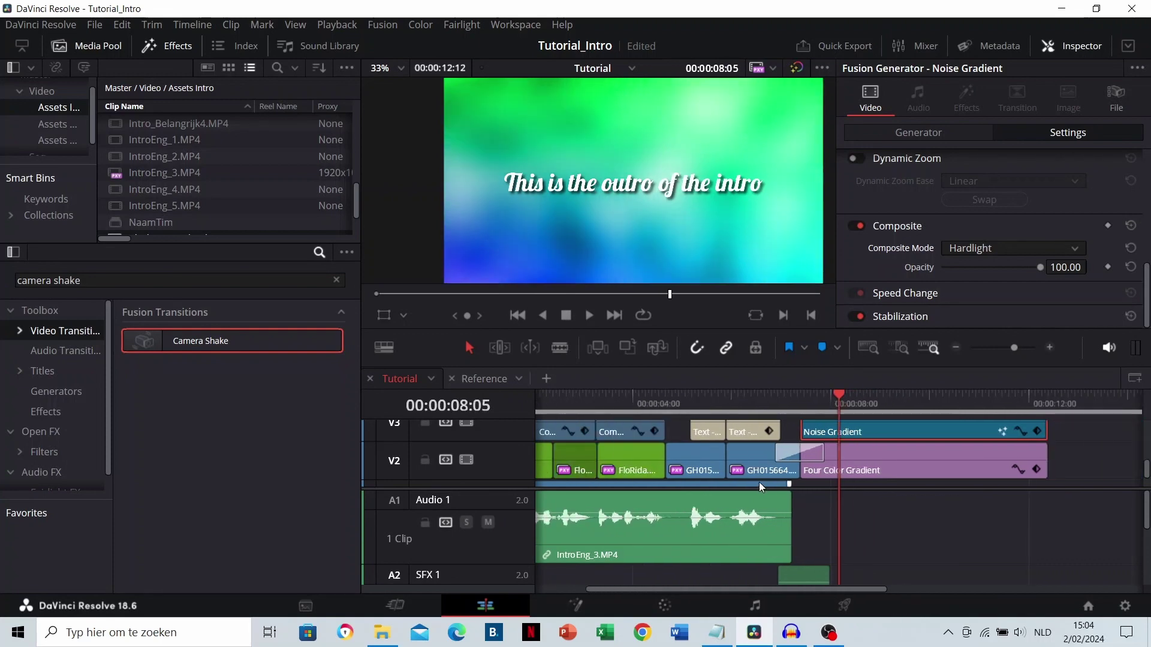
pyautogui.click(541, 408)
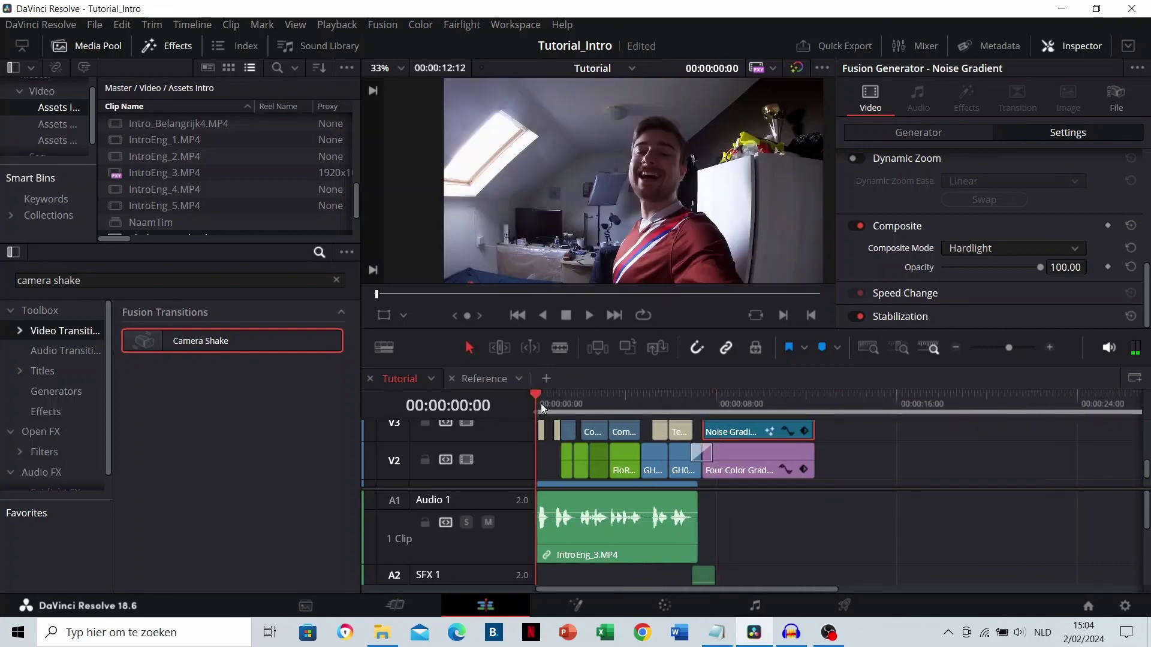
pyautogui.press('space')
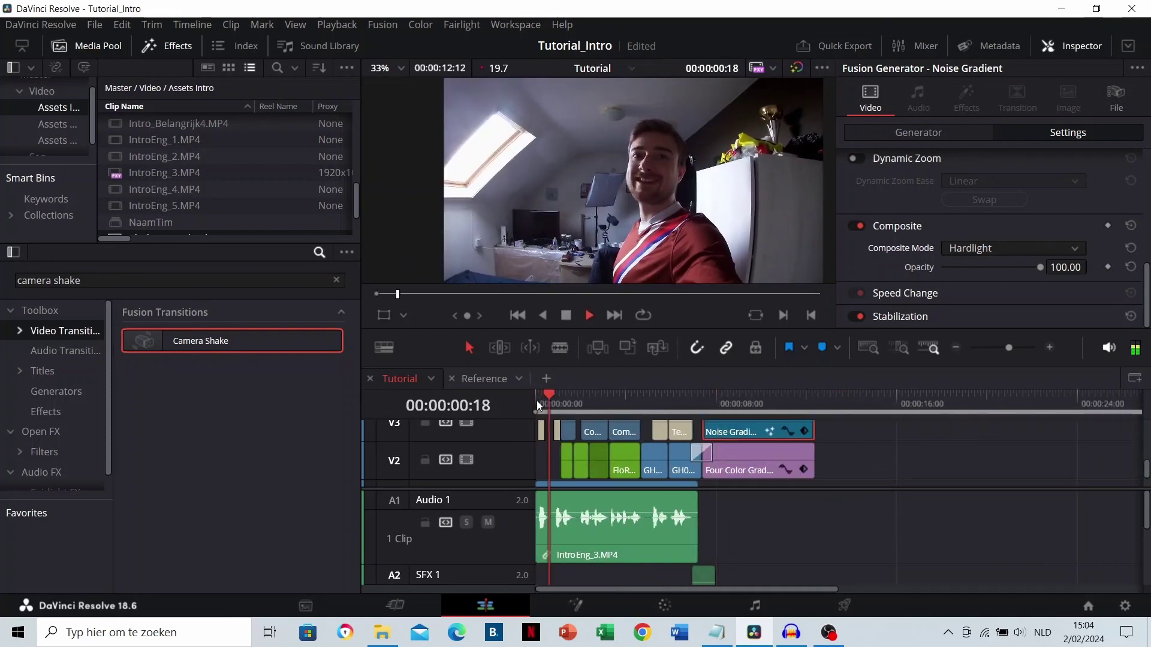
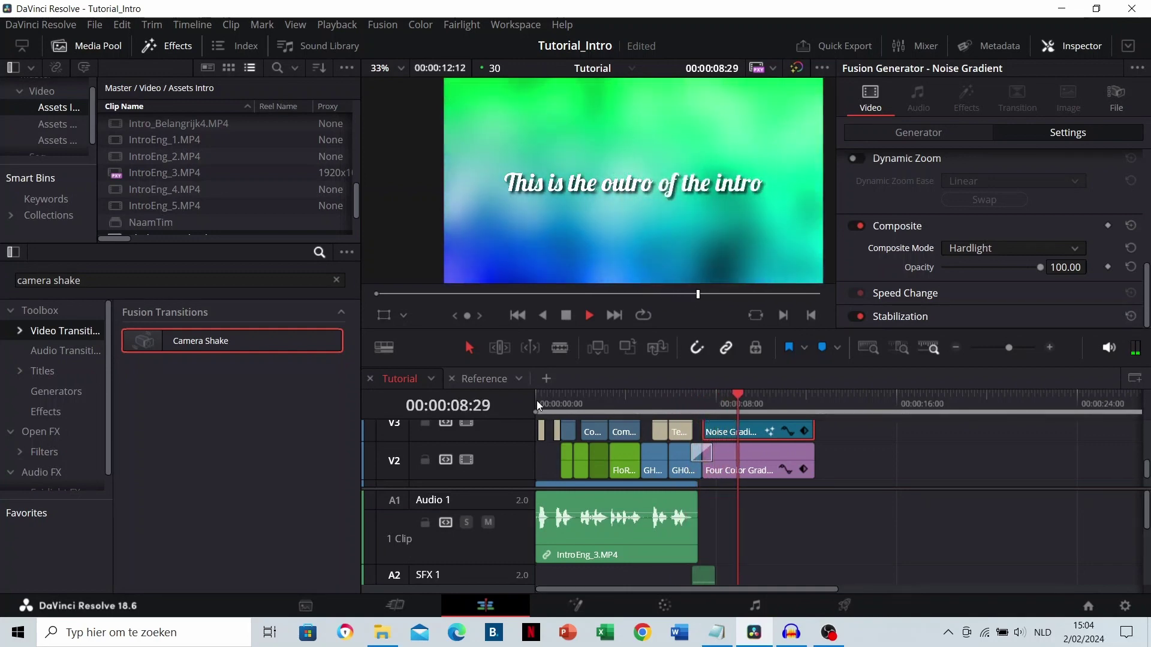
pyautogui.press('space')
# Open the Reference timeline and play it back from the start through the Freestyle football title
pyautogui.click(484, 379)
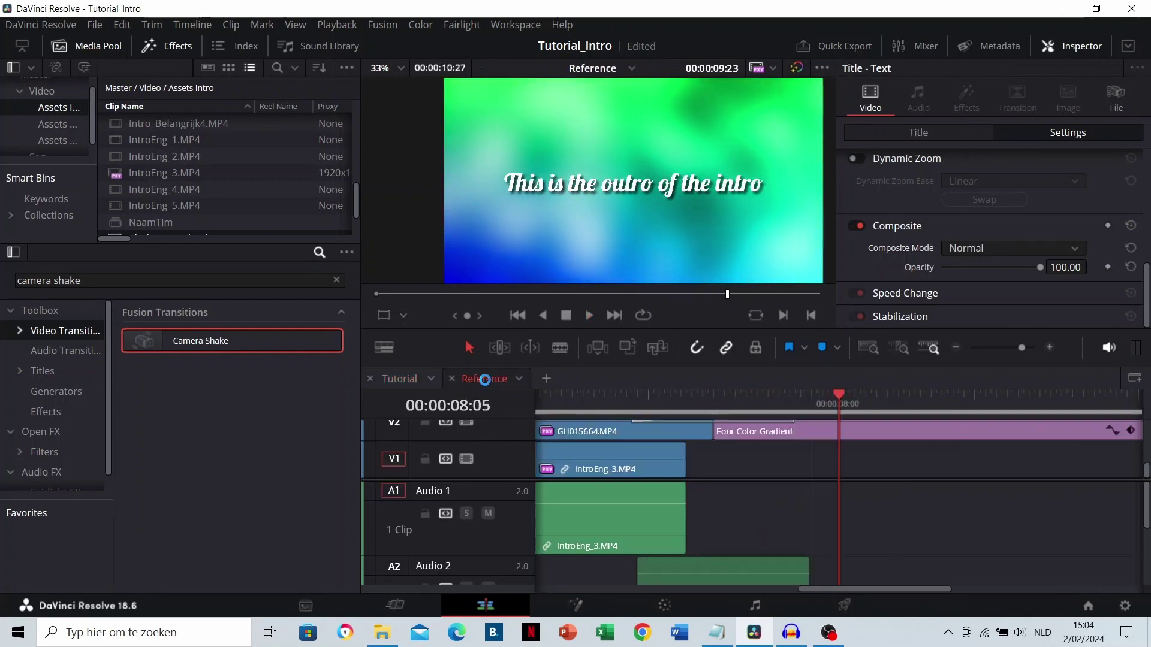
pyautogui.scroll(-4, 617, 424)
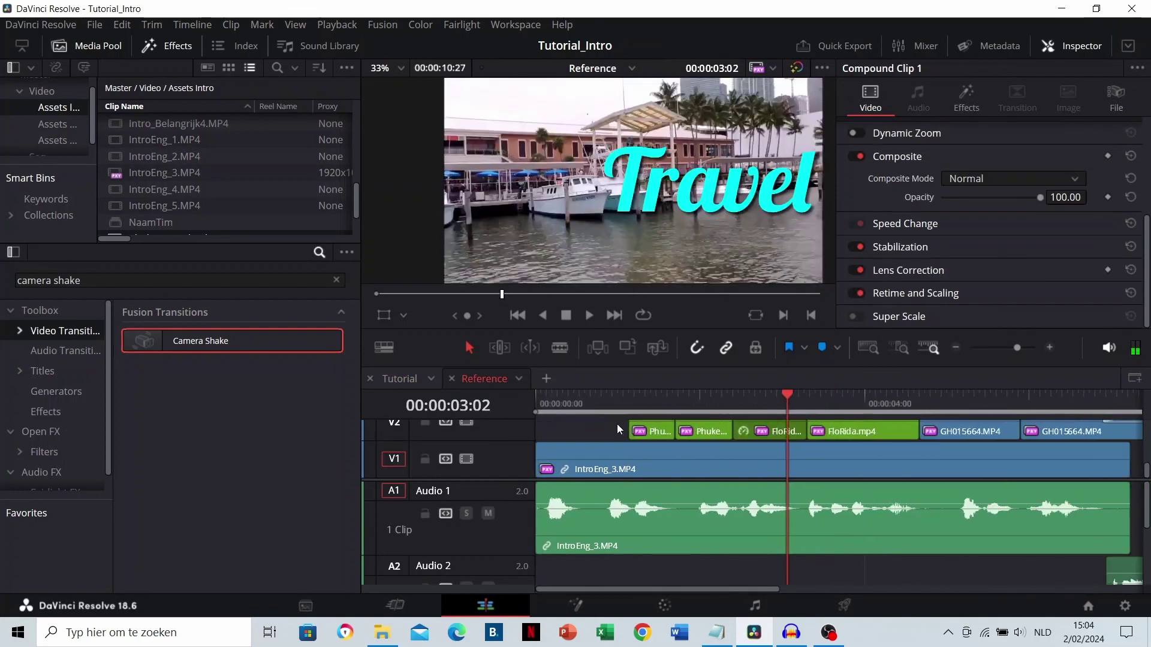
pyautogui.click(531, 406)
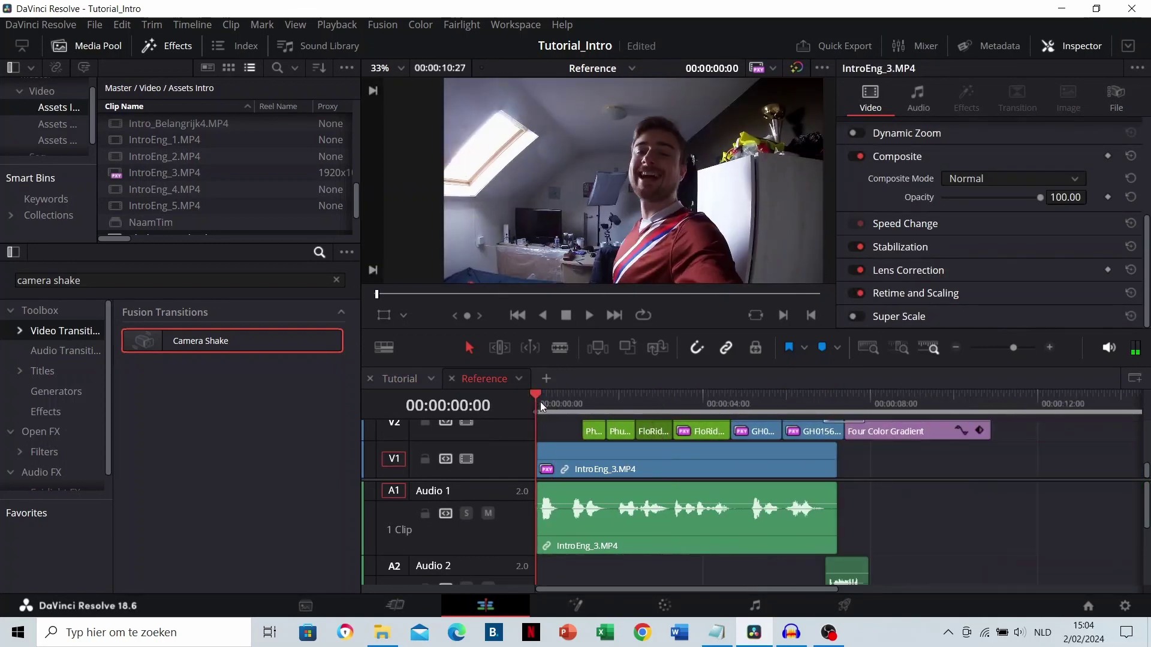
pyautogui.press('space')
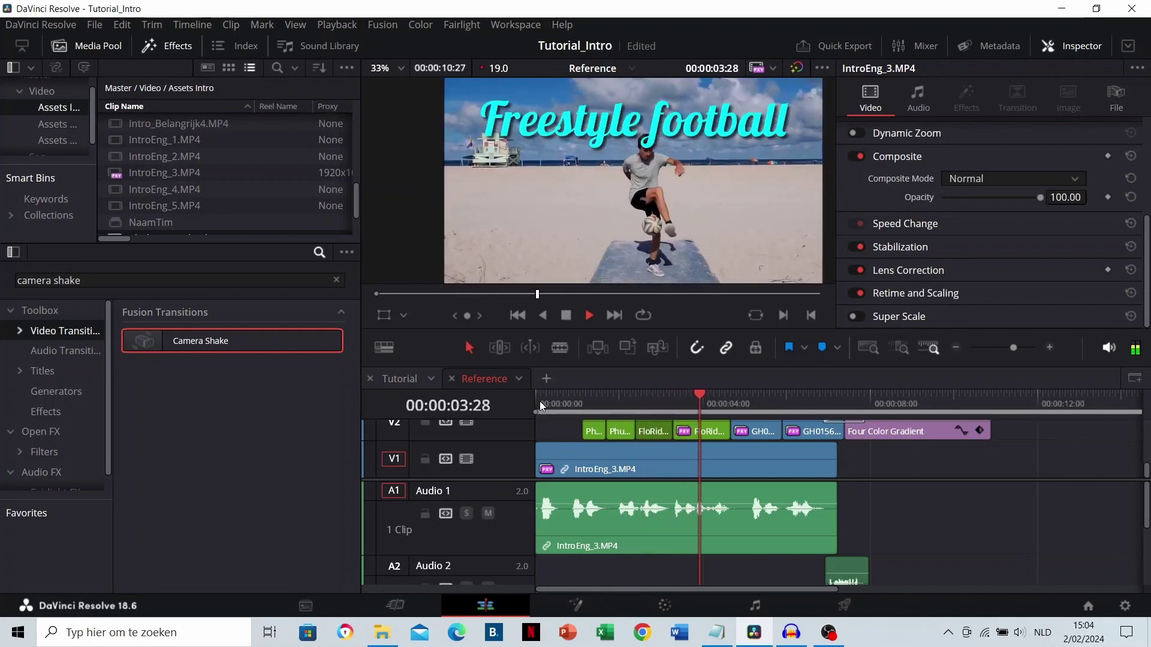
pyautogui.press('space')
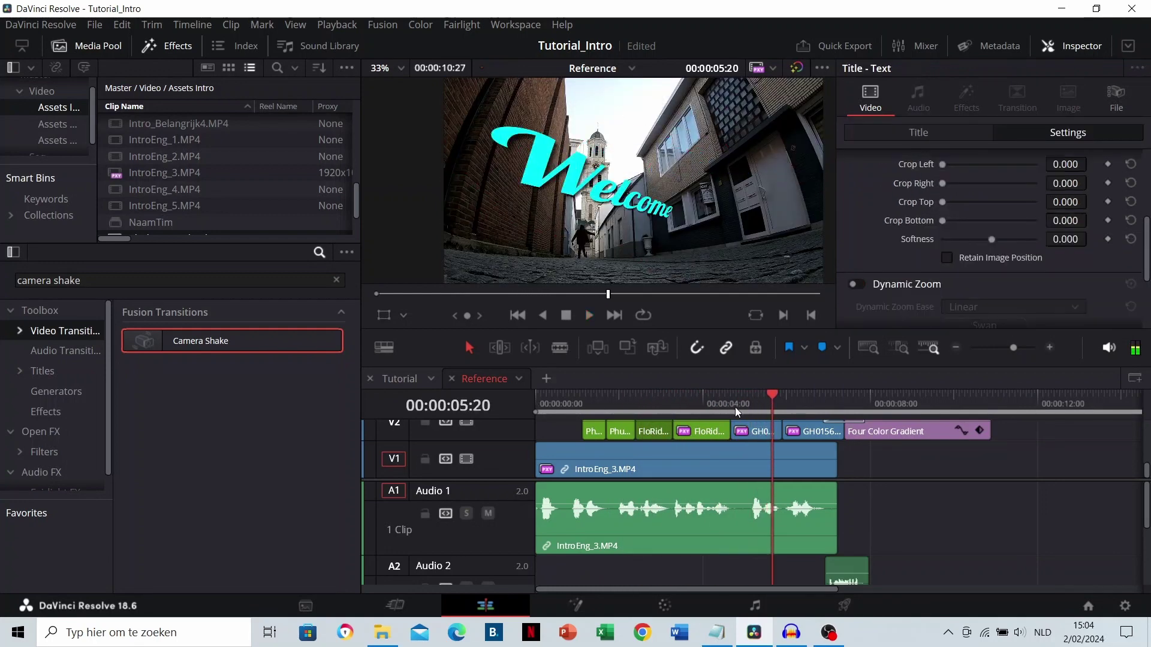
# Examine the transition at the end of Compound Clip 2 on V3 in the Reference timeline
pyautogui.click(731, 407)
pyautogui.scroll(2, 753, 442)
pyautogui.scroll(3, 774, 447)
pyautogui.scroll(1, 798, 450)
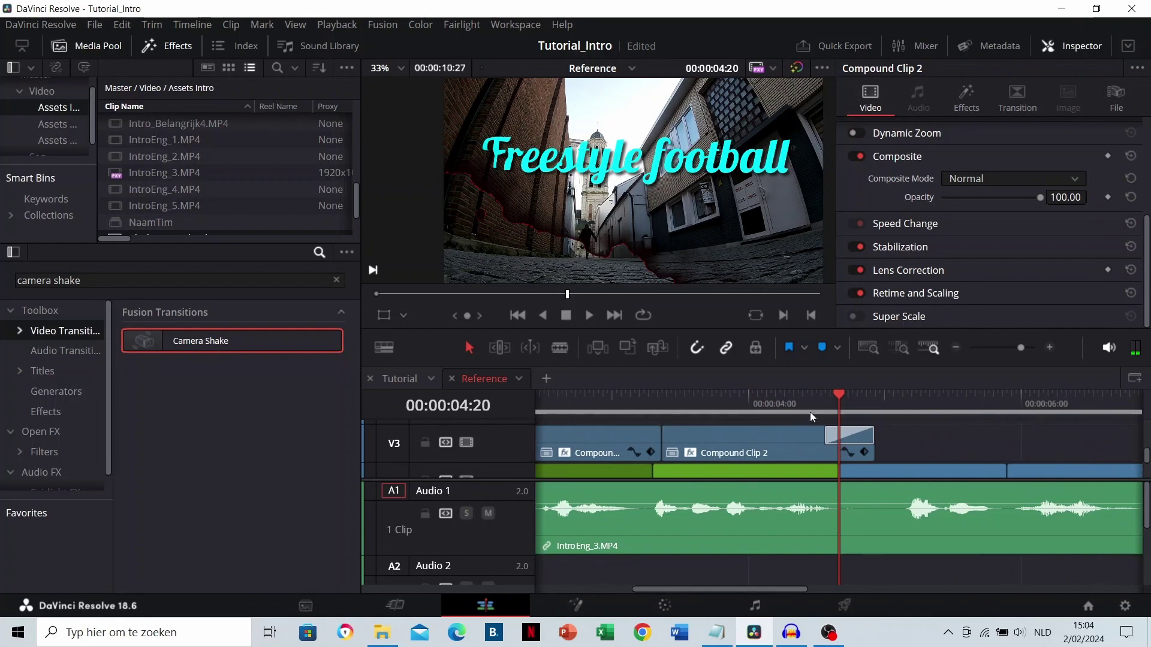
pyautogui.click(819, 406)
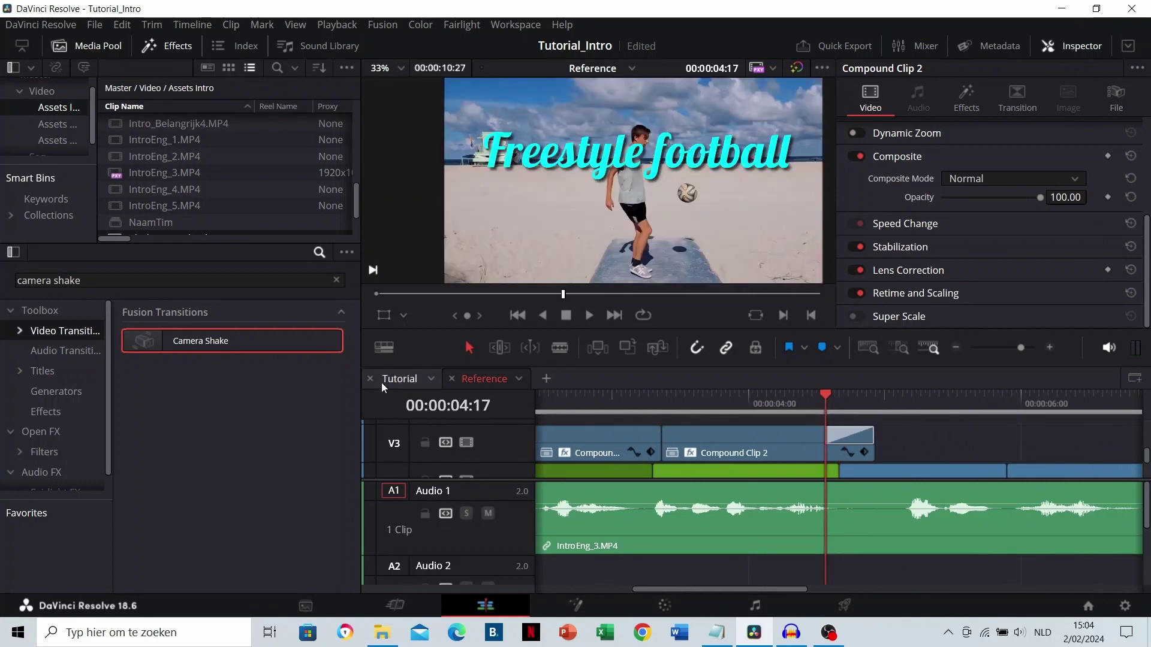
# In the Tutorial timeline, find the Burn Away video transition and apply it to the end of Compound Clip 5 on V3
pyautogui.click(406, 380)
pyautogui.scroll(2, 679, 443)
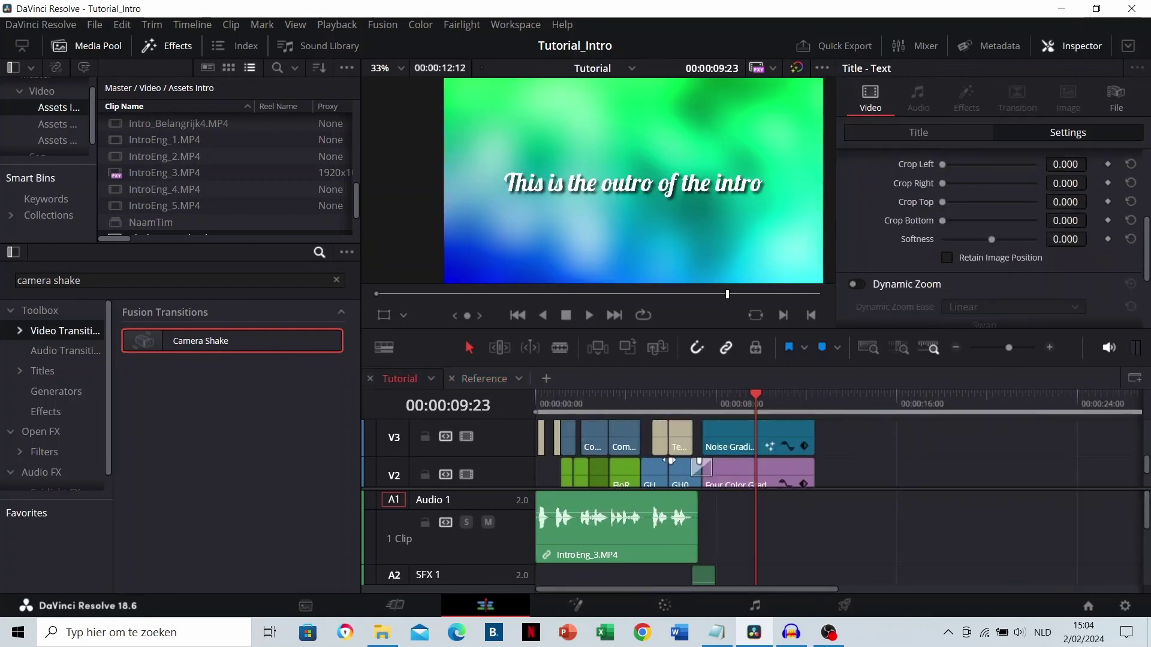
pyautogui.click(685, 405)
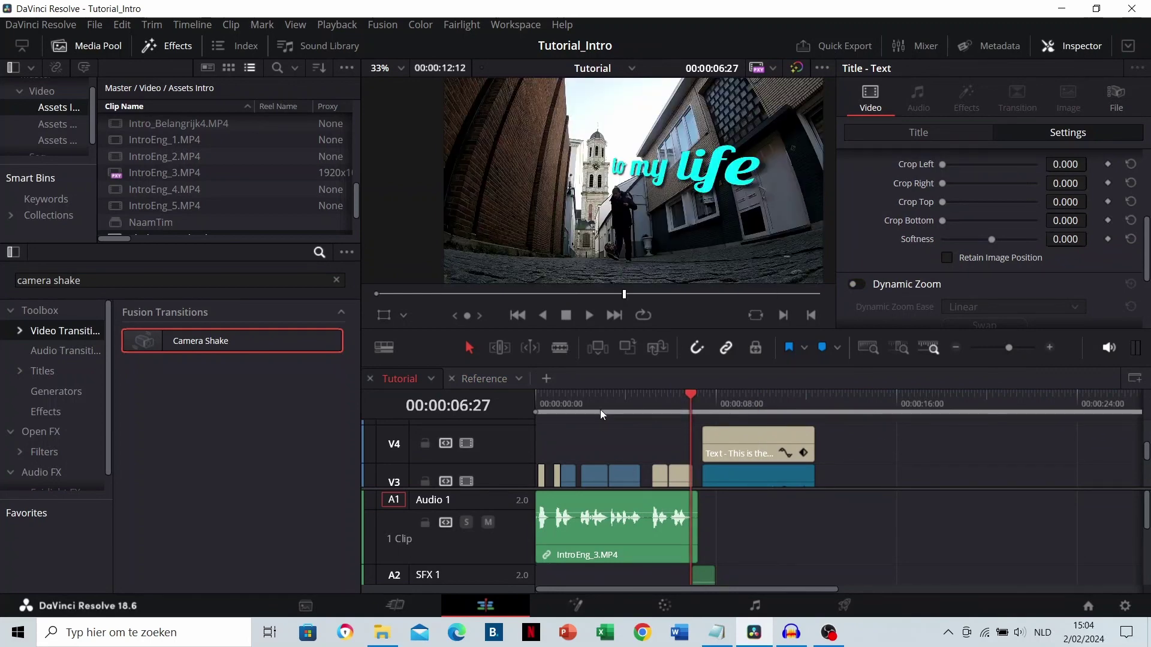
pyautogui.click(625, 406)
pyautogui.scroll(2, 638, 463)
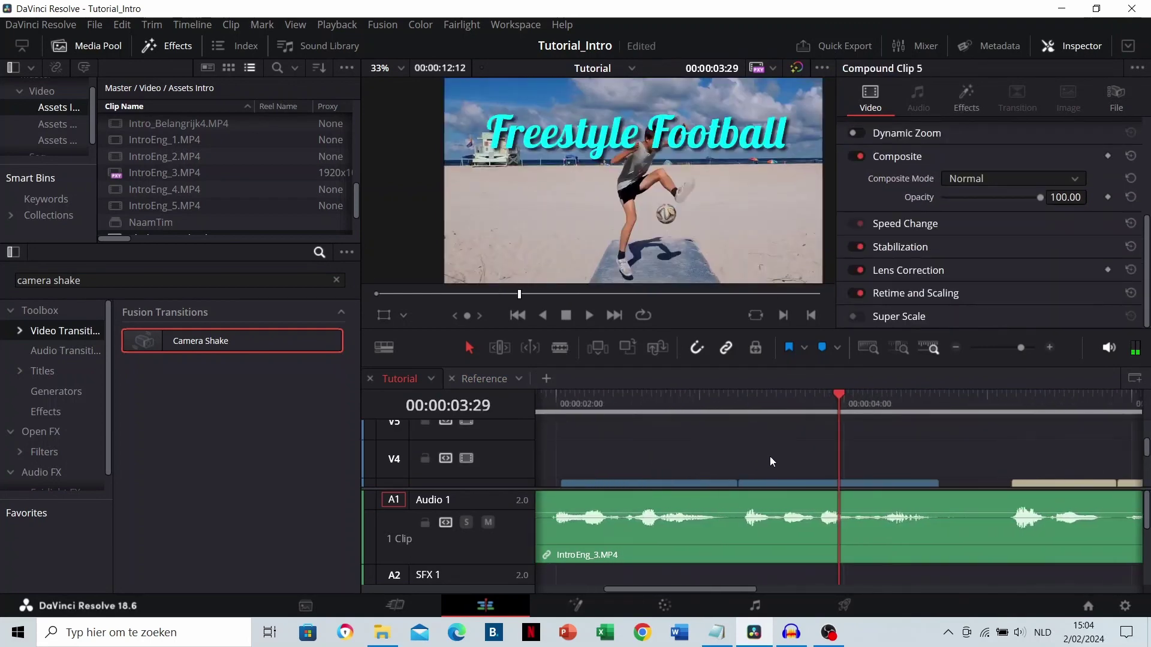
pyautogui.scroll(-1, 770, 456)
pyautogui.scroll(2, 707, 465)
pyautogui.tripleClick(70, 281)
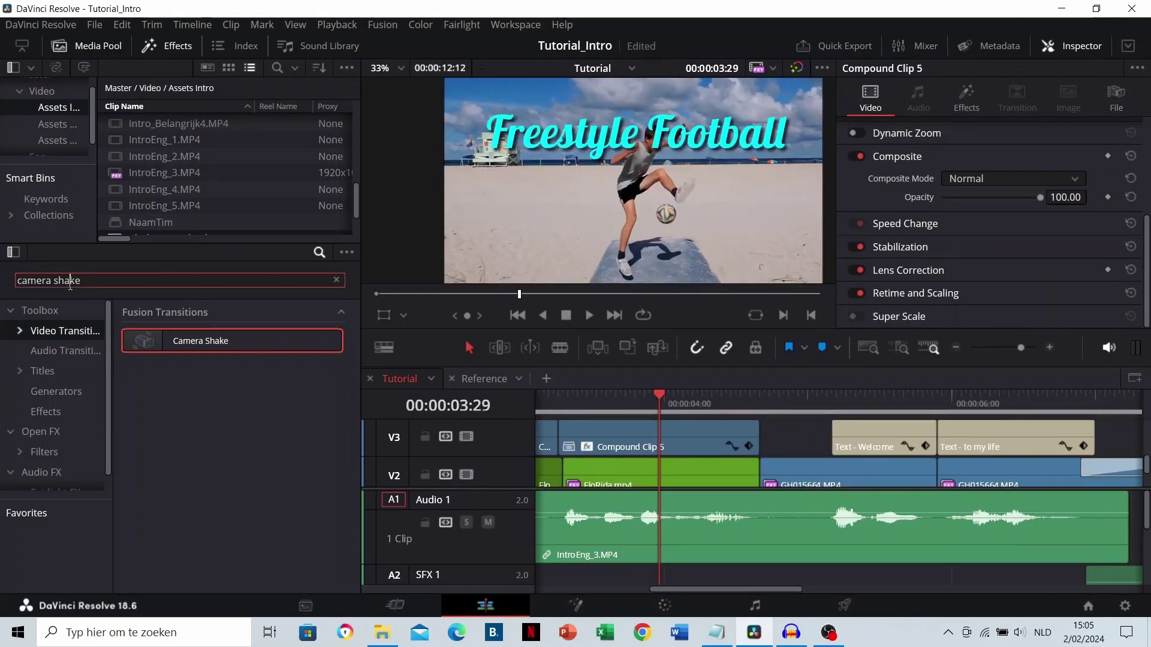
pyautogui.write('bur')
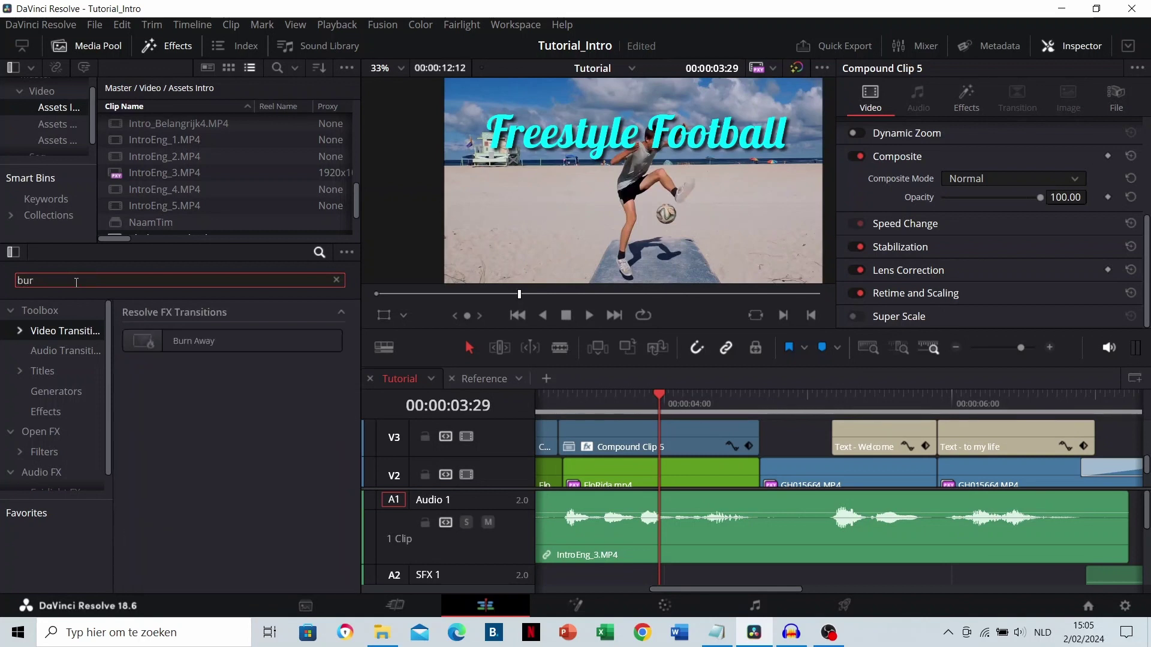
pyautogui.moveTo(180, 347)
pyautogui.mouseDown()
pyautogui.moveTo(717, 415)
pyautogui.moveTo(739, 447)
pyautogui.mouseUp()
# Shorten the Burn Away transition on Compound Clip 5 to 14 frames and play it back
pyautogui.moveTo(618, 444); pyautogui.dragTo(693, 444)
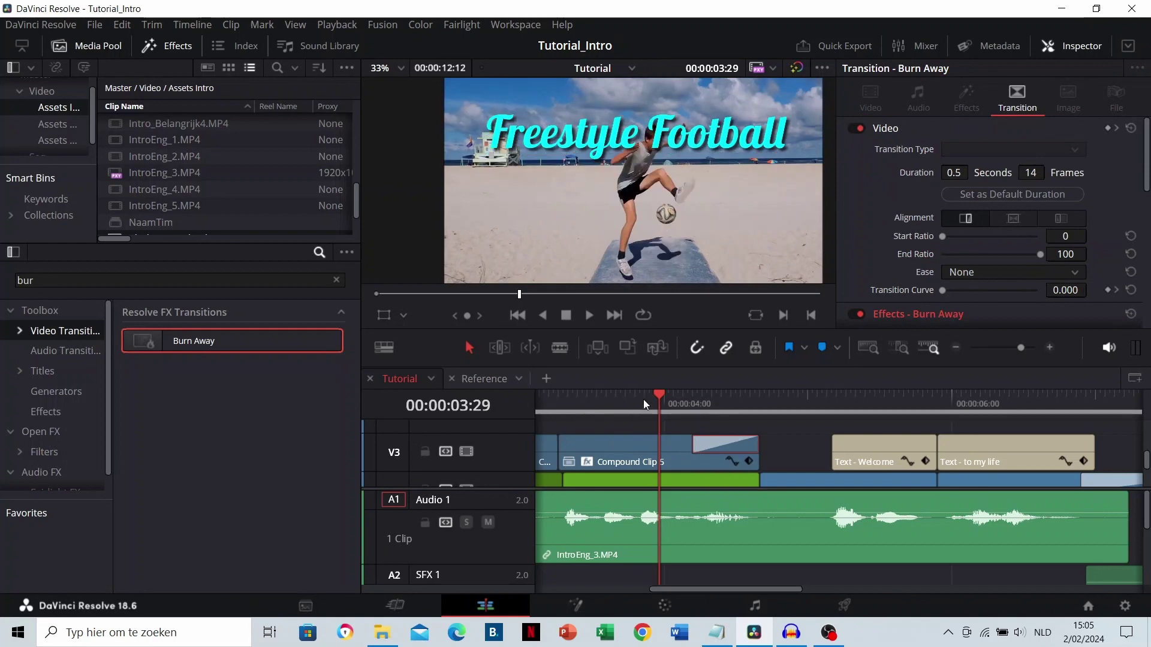
pyautogui.click(644, 399)
pyautogui.press('space')
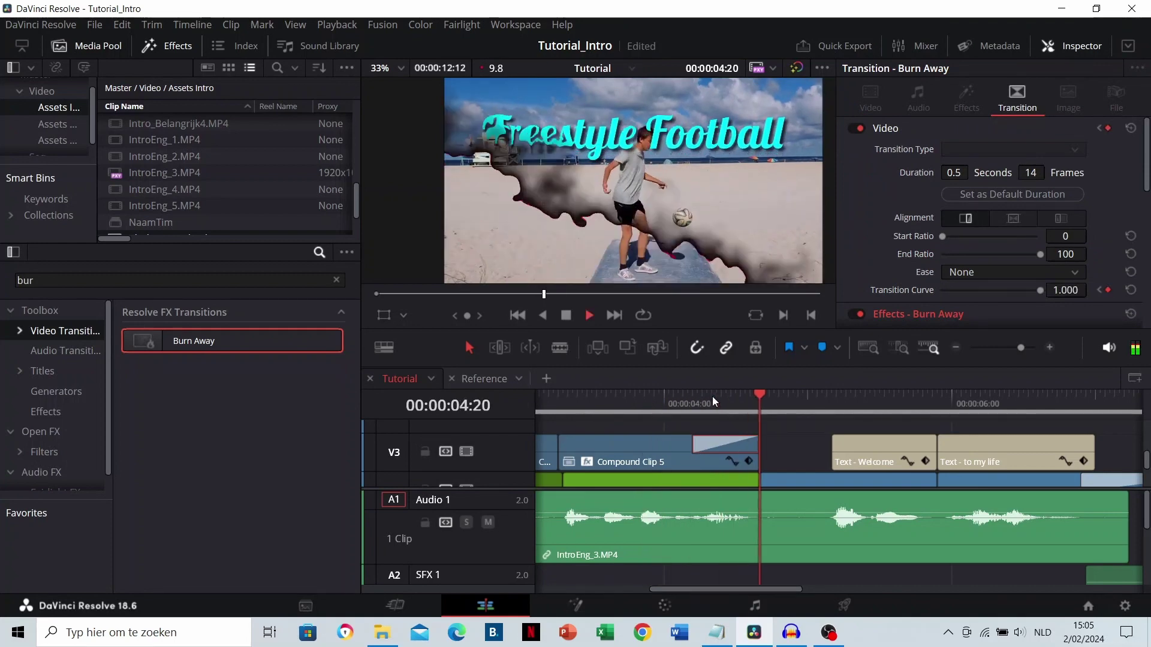
pyautogui.press('space')
# Try to extend the end of Compound Clip 5 on V3 past the end of the FloRida.mp4 clip
pyautogui.scroll(-1, 759, 438)
pyautogui.moveTo(757, 436); pyautogui.dragTo(765, 427)
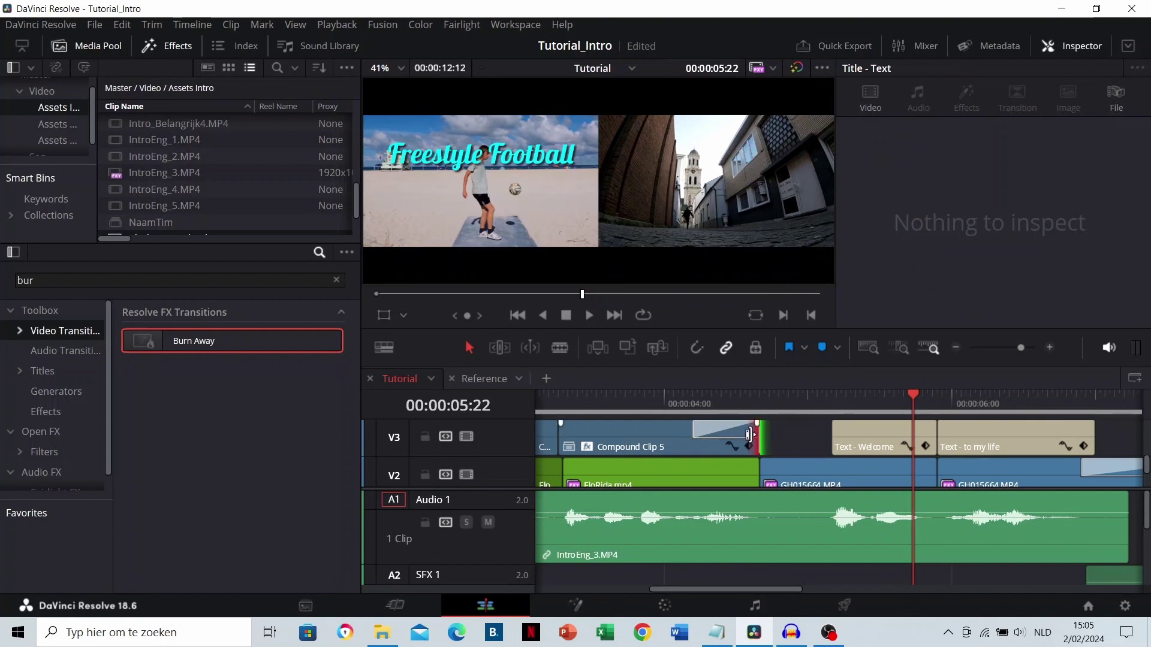
pyautogui.click(728, 438)
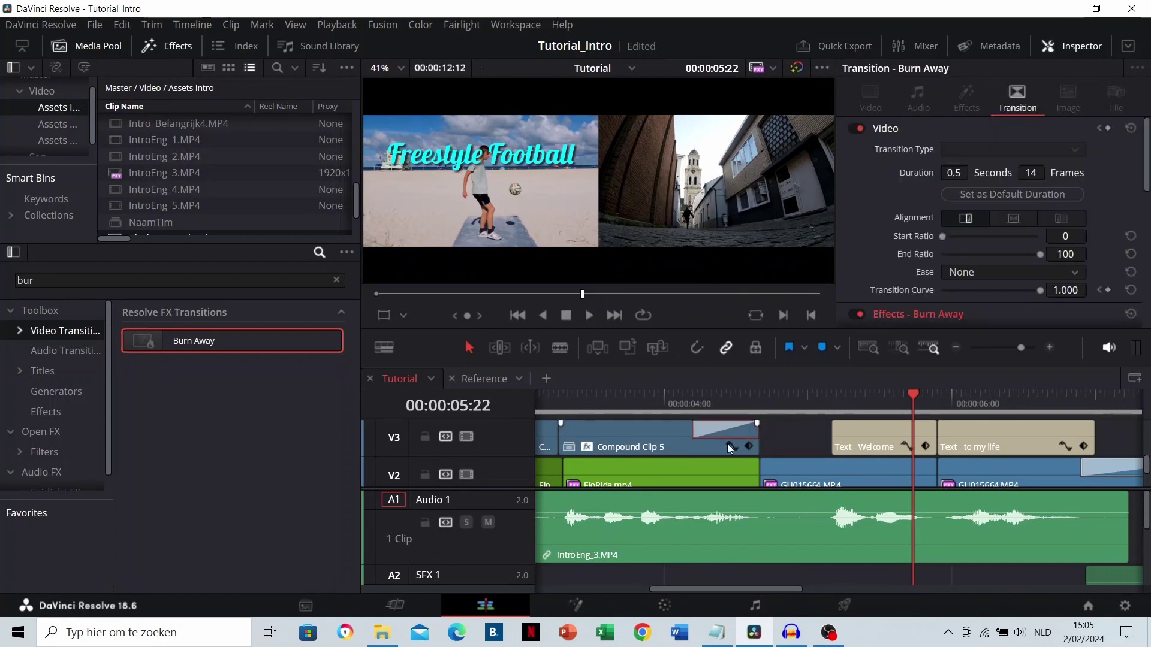
pyautogui.scroll(1, 659, 447)
pyautogui.moveTo(639, 433)
pyautogui.mouseDown()
pyautogui.moveTo(823, 440)
pyautogui.moveTo(640, 444)
pyautogui.mouseUp()
pyautogui.hscroll(-2, 655, 433)
pyautogui.click(654, 429)
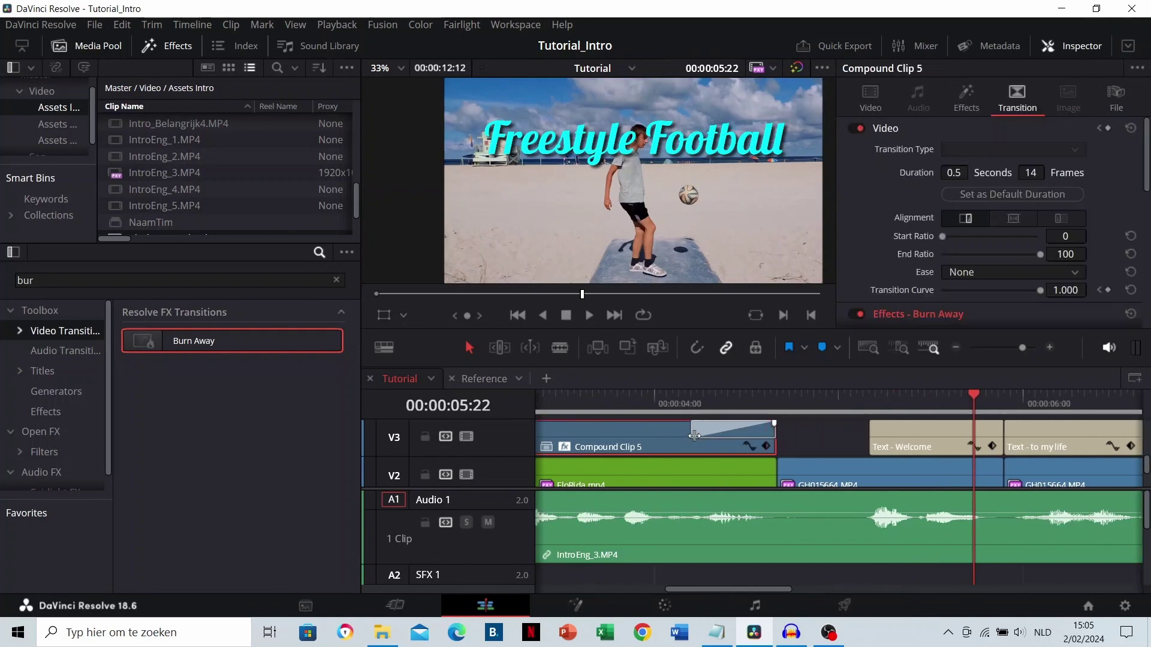
pyautogui.click(792, 403)
pyautogui.scroll(2, 794, 420)
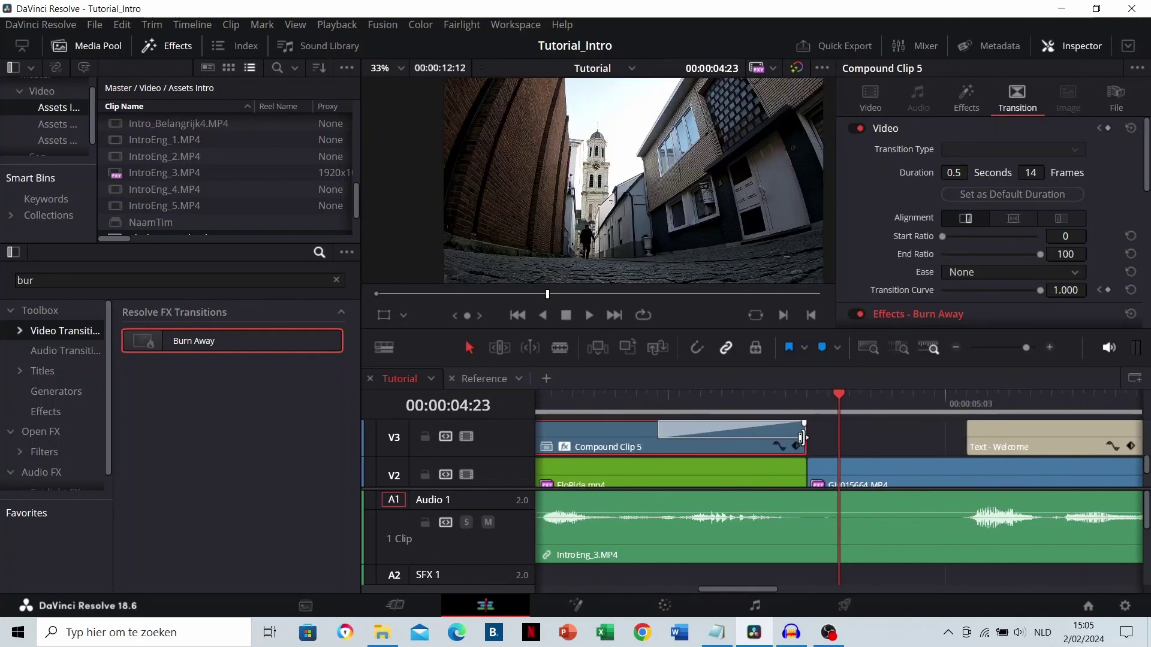
pyautogui.moveTo(802, 438)
pyautogui.mouseDown()
pyautogui.moveTo(749, 432)
pyautogui.moveTo(802, 438)
pyautogui.mouseUp()
pyautogui.hscroll(-2, 645, 443)
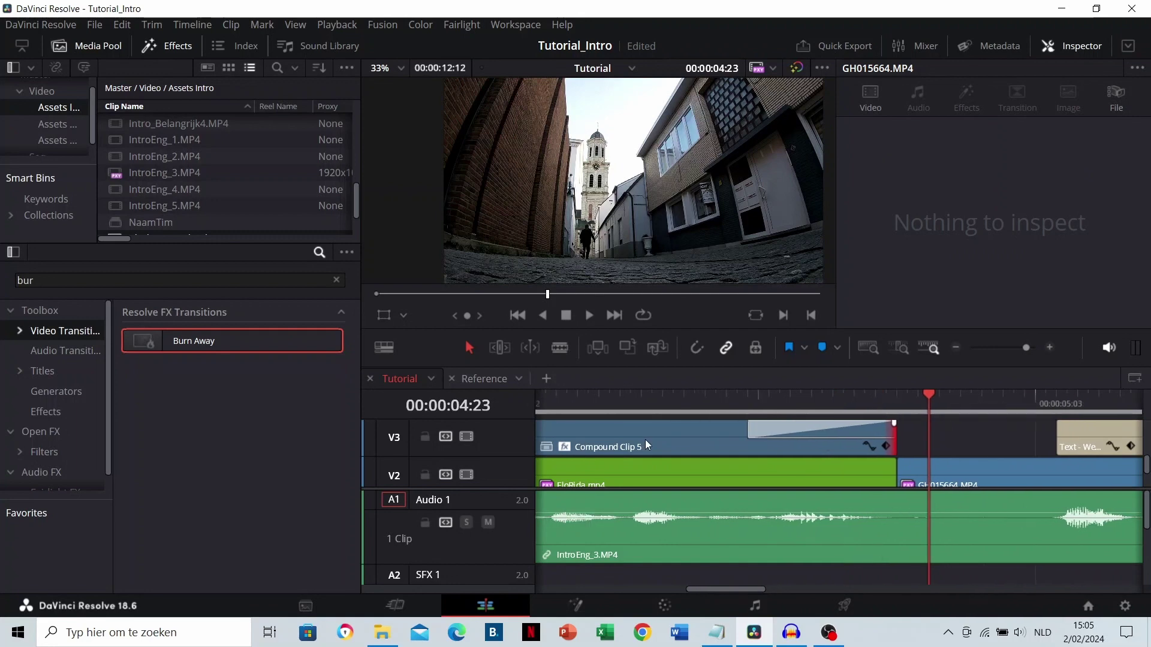
# Open Compound Clip 5 in its own timeline and lengthen its Freestyle Football text title to a duration of 00:00:02:04
pyautogui.rightClick(646, 441)
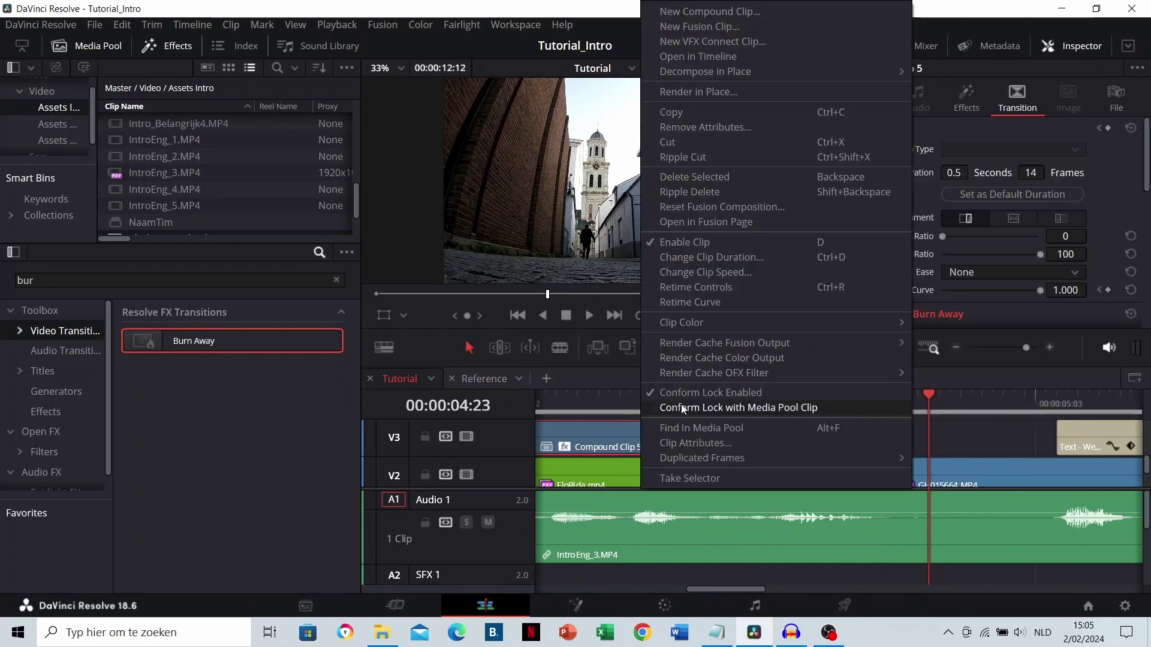
pyautogui.click(699, 56)
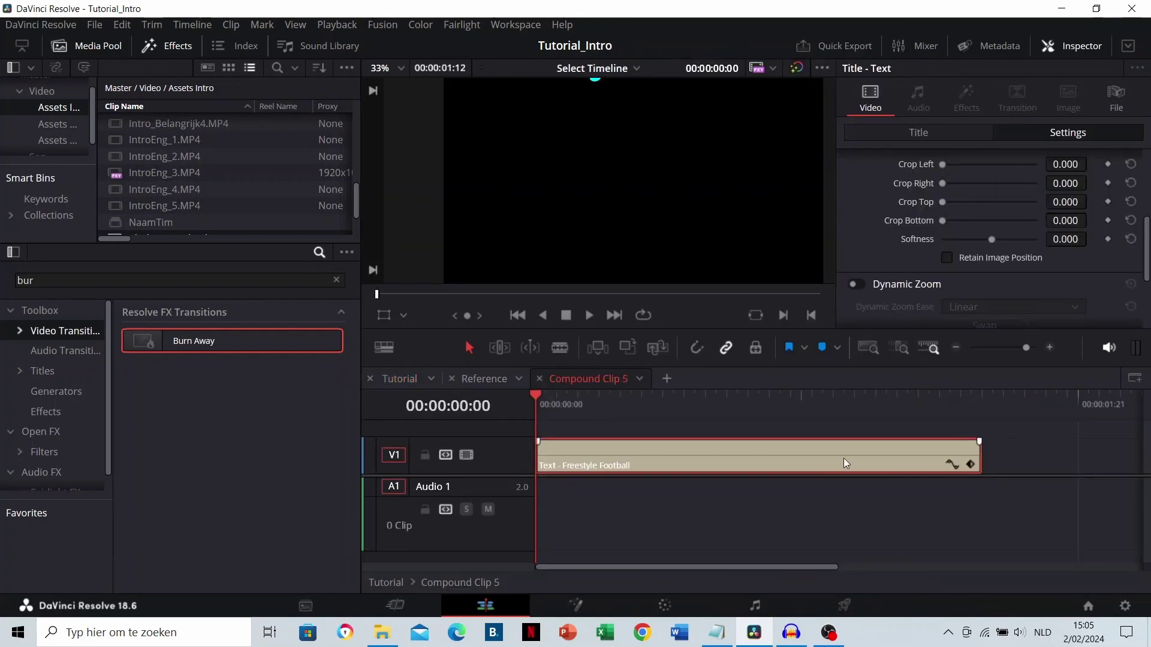
pyautogui.moveTo(971, 460); pyautogui.dragTo(1127, 459)
pyautogui.click(1066, 454)
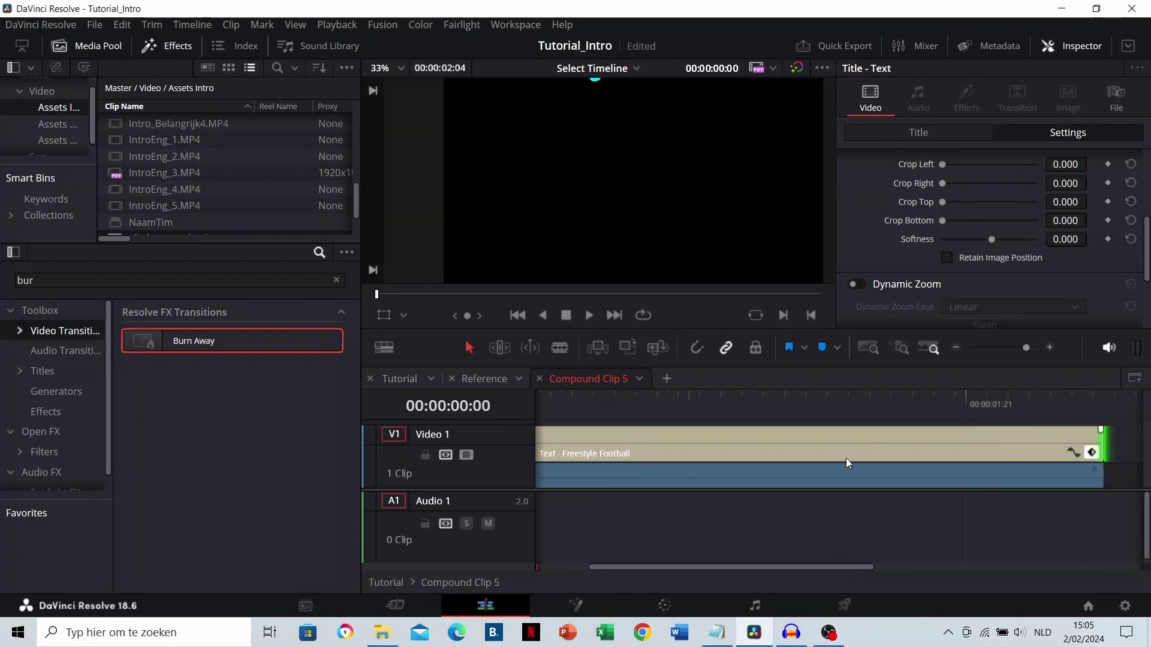
pyautogui.hscroll(-1, 878, 456)
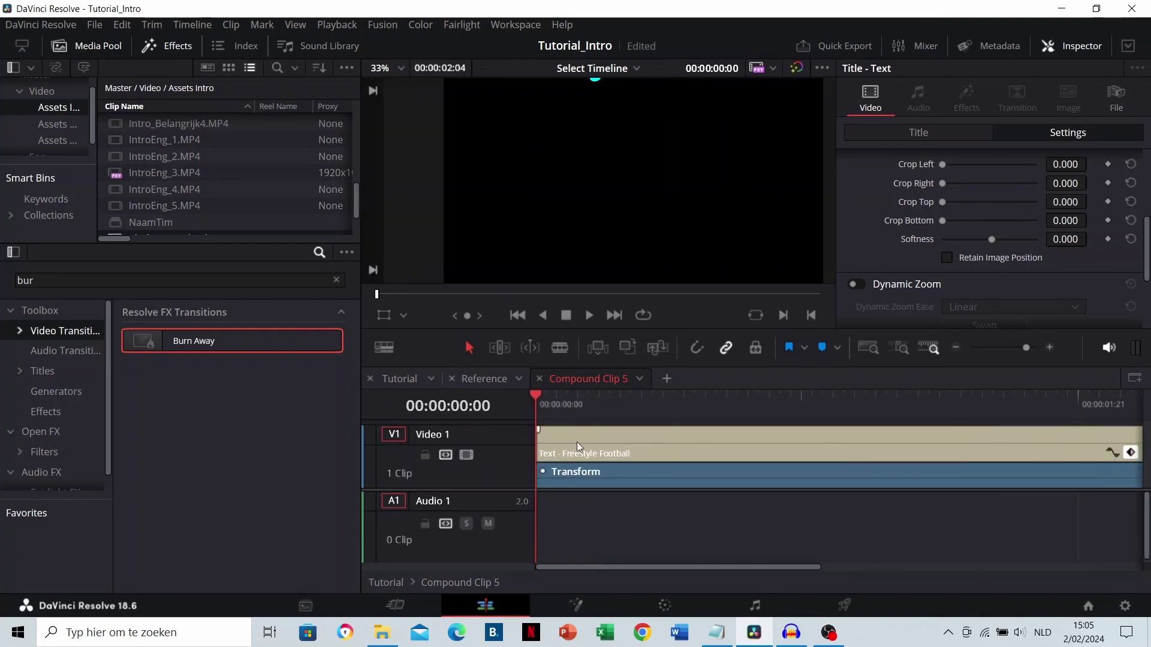
# Back in the Tutorial timeline, extend the end of Compound Clip 5 over the first GH015664.MP4 clip and preview it
pyautogui.click(401, 381)
pyautogui.scroll(-1, 790, 443)
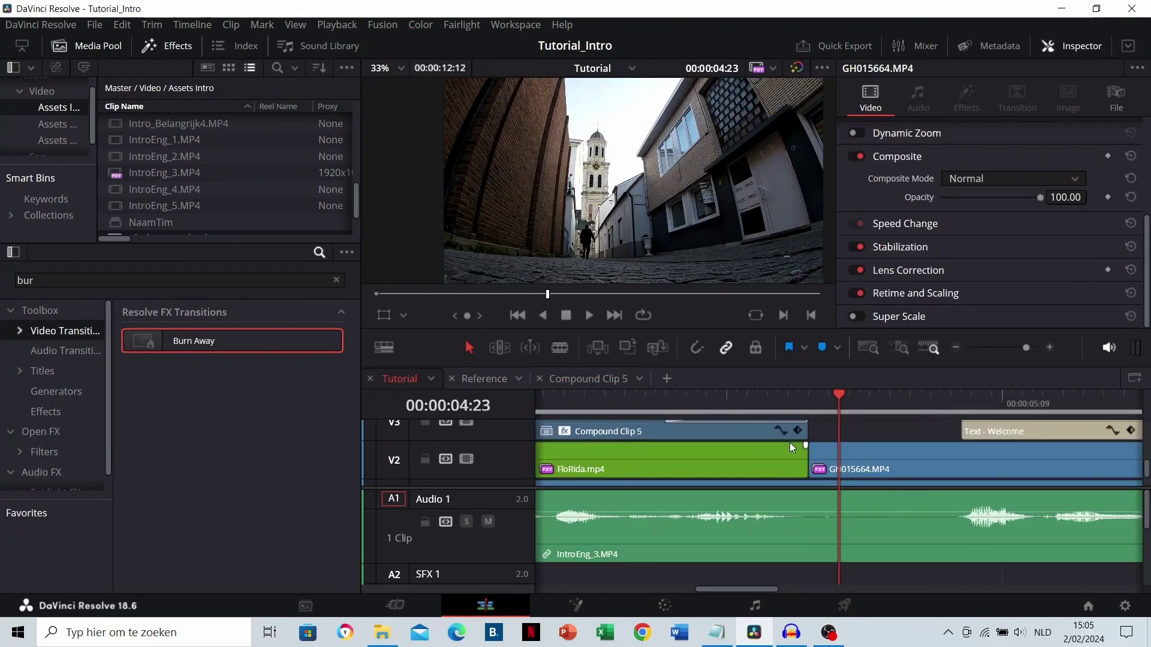
pyautogui.scroll(2, 798, 447)
pyautogui.moveTo(807, 462); pyautogui.dragTo(868, 462)
pyautogui.scroll(-1, 753, 471)
pyautogui.click(694, 409)
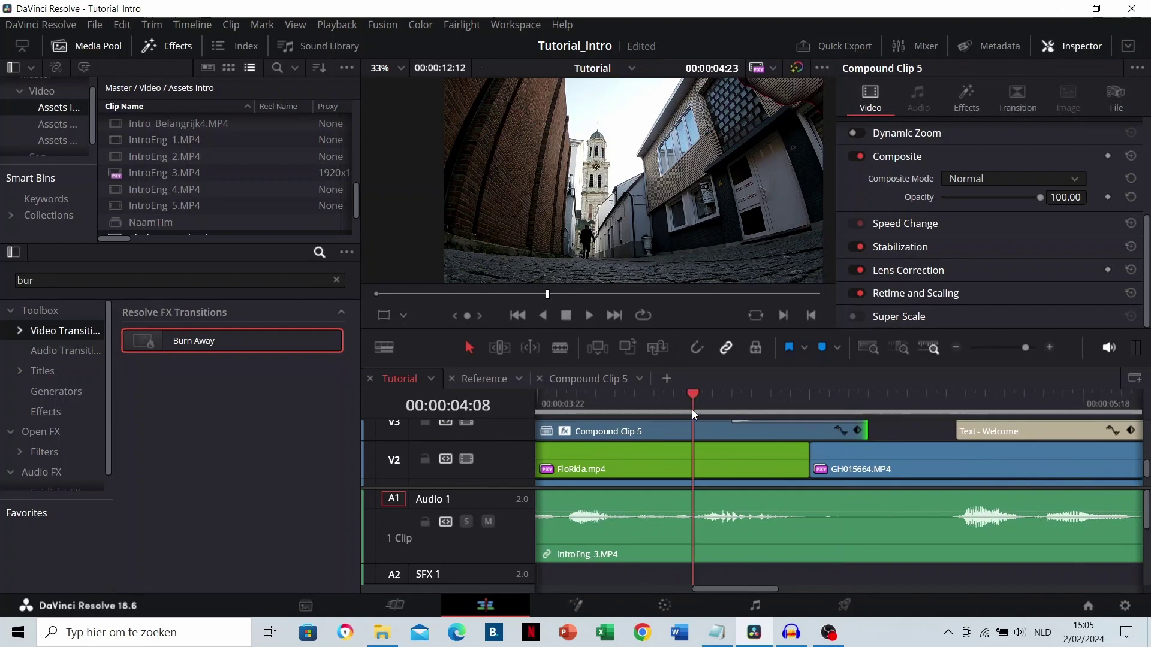
pyautogui.press('space')
pyautogui.click(702, 406)
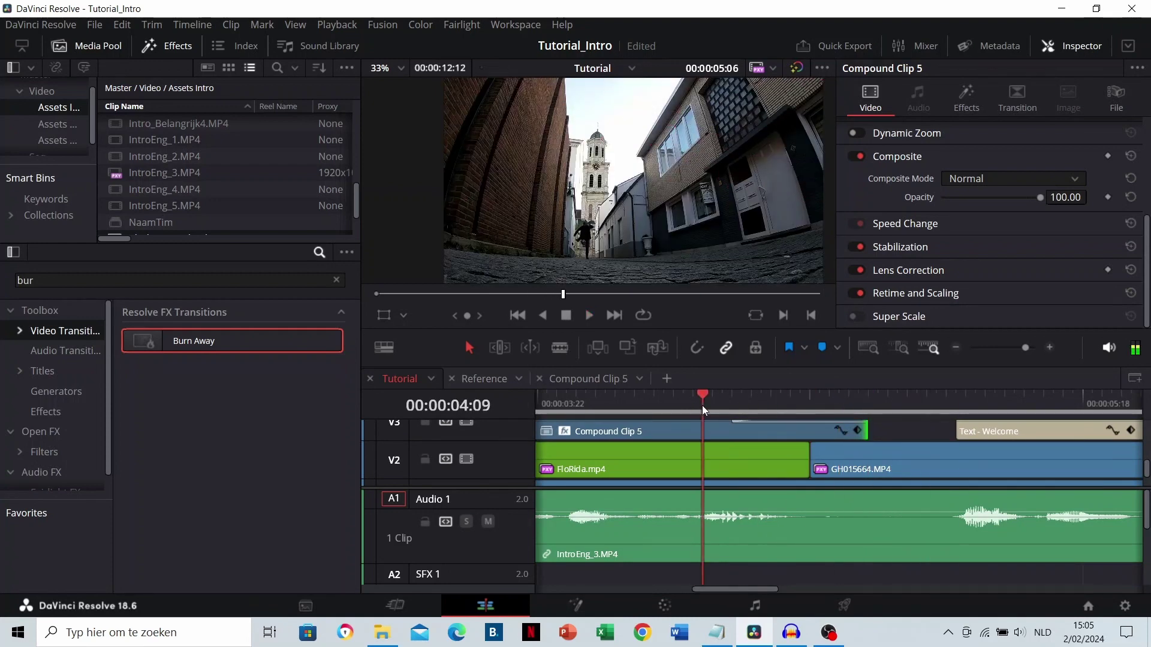
# Trim the end of Compound Clip 5 closer to the FloRida.mp4 cut with a 6-frame Burn Away transition and play it back
pyautogui.scroll(1, 744, 455)
pyautogui.moveTo(734, 445)
pyautogui.mouseDown()
pyautogui.moveTo(866, 446)
pyautogui.moveTo(838, 447)
pyautogui.mouseUp()
pyautogui.press('space')
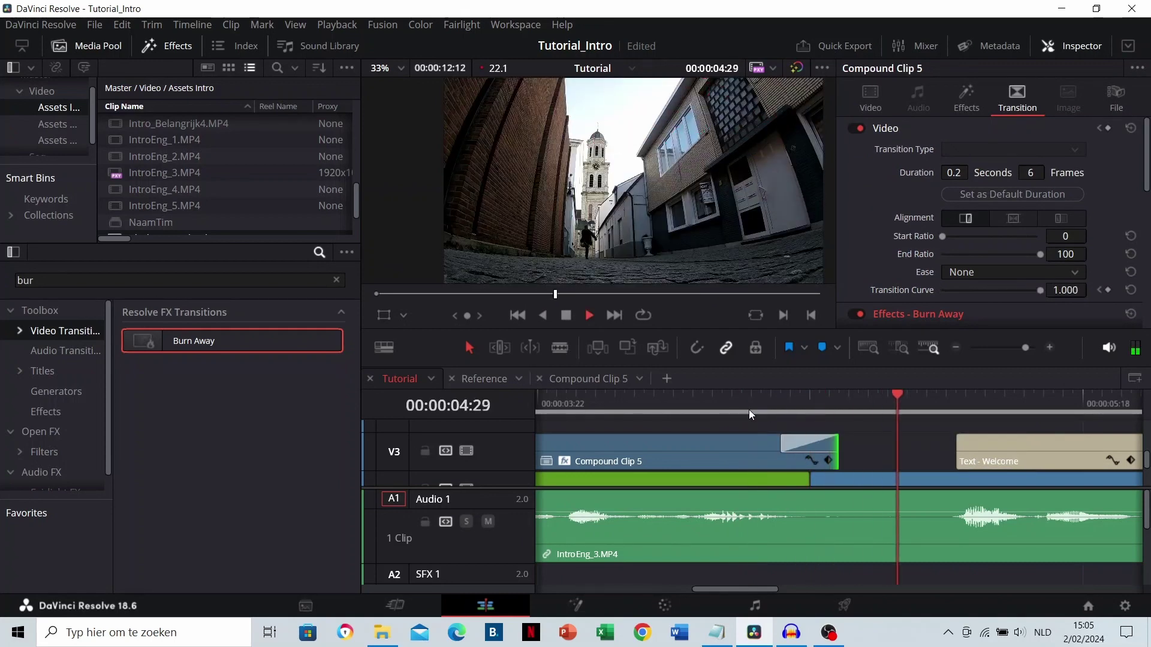
pyautogui.press('space')
pyautogui.click(852, 458)
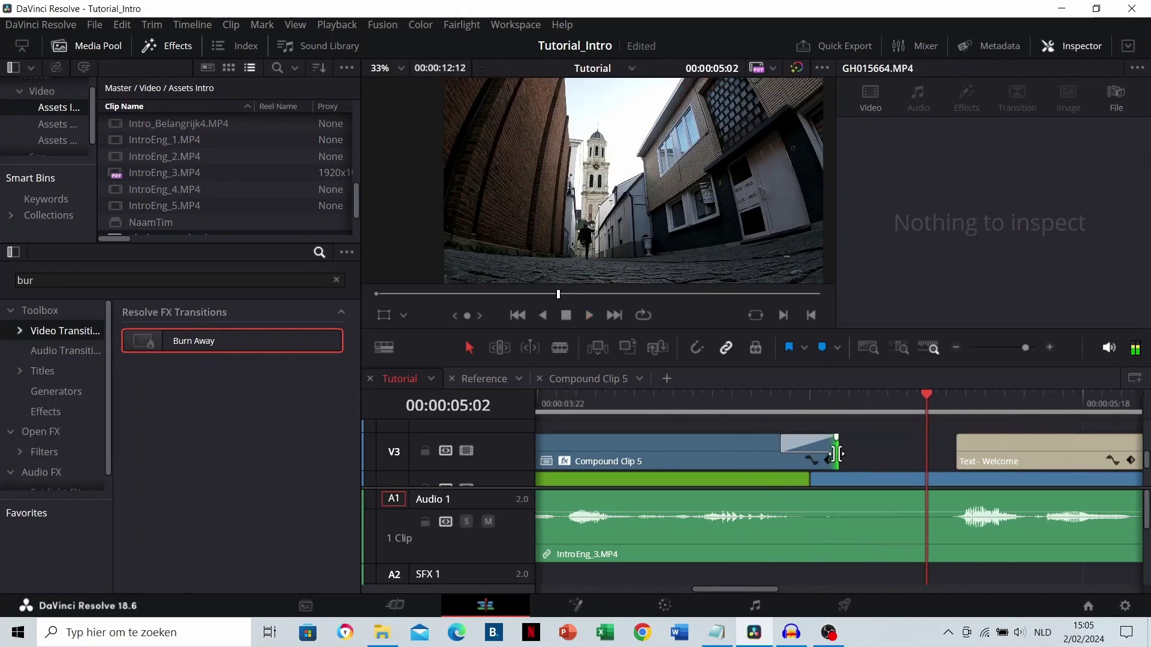
# Trim the end of Compound Clip 5 on V3 to just after the FloRida.mp4 cut and play back its Burn Away transition
pyautogui.moveTo(838, 451); pyautogui.dragTo(820, 451)
pyautogui.click(722, 409)
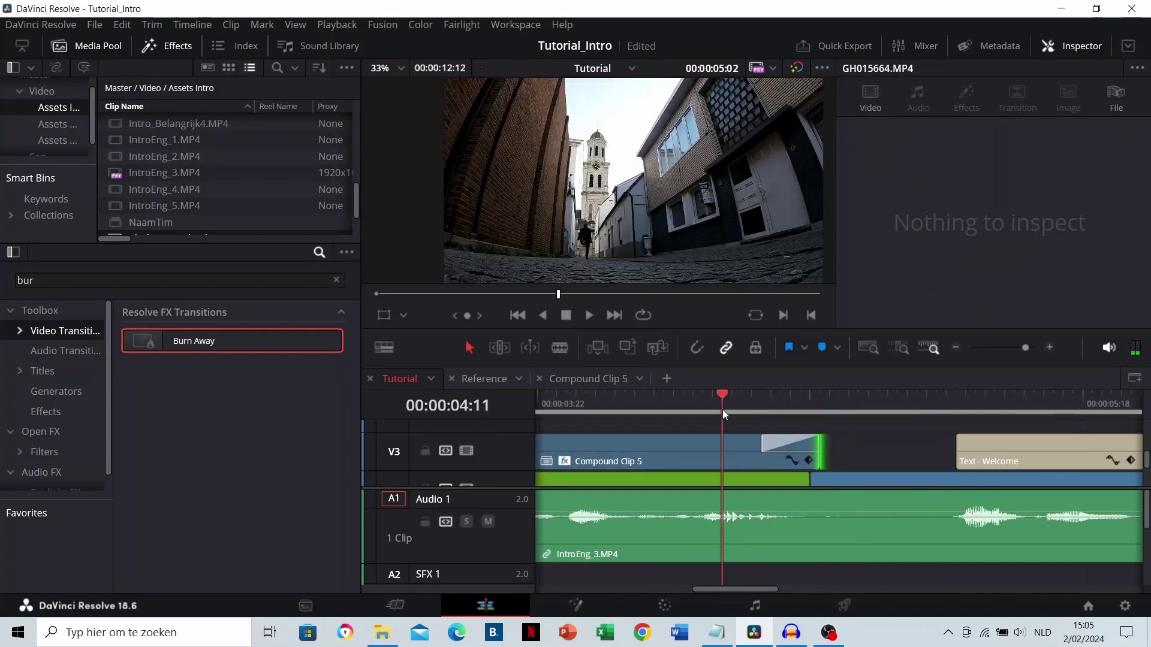
pyautogui.click(702, 410)
pyautogui.press('space')
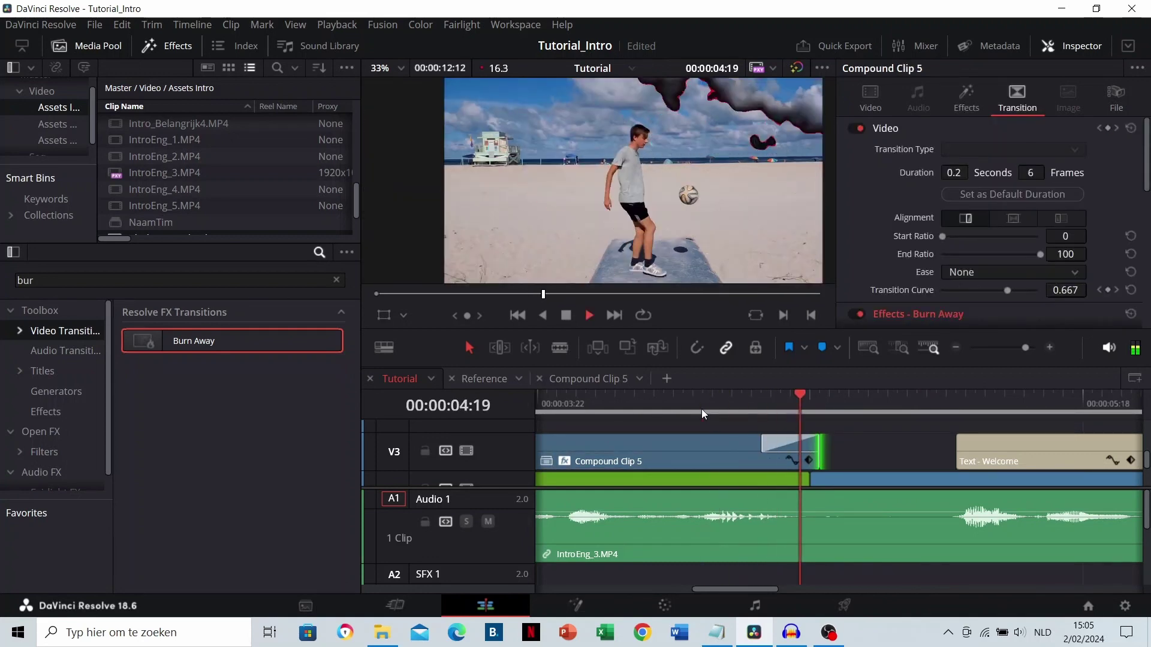
pyautogui.click(702, 409)
pyautogui.click(731, 412)
pyautogui.press('space')
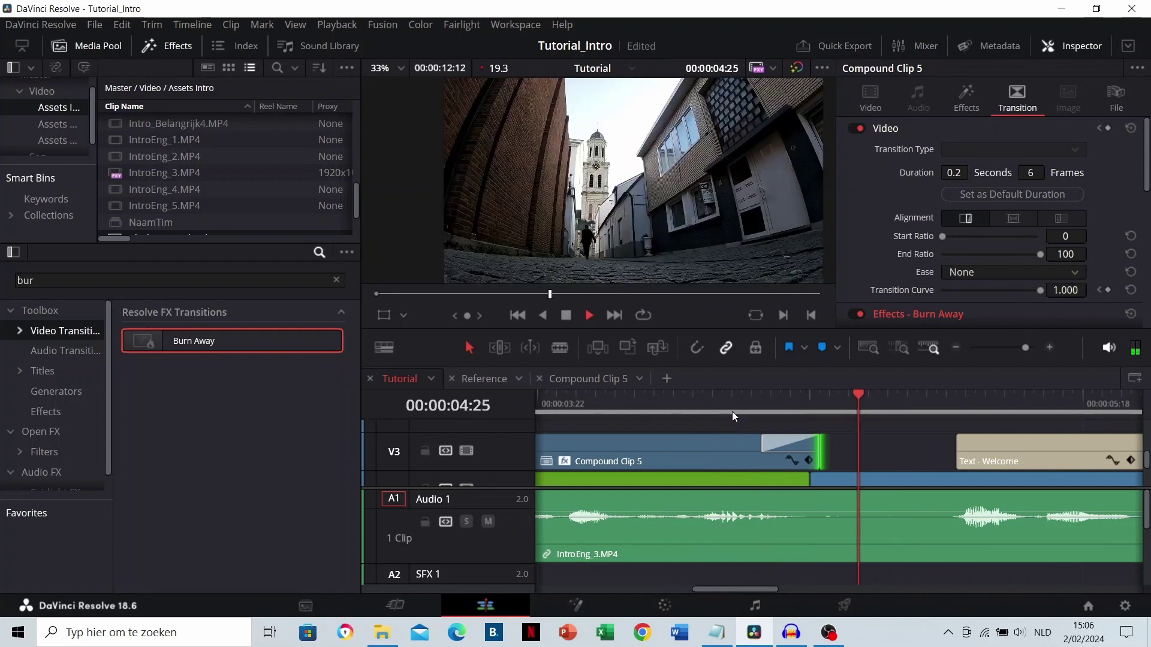
pyautogui.press('space')
# Extend the end of Compound Clip 5 further over the GH015664.MP4 clip and play back the transition
pyautogui.click(810, 413)
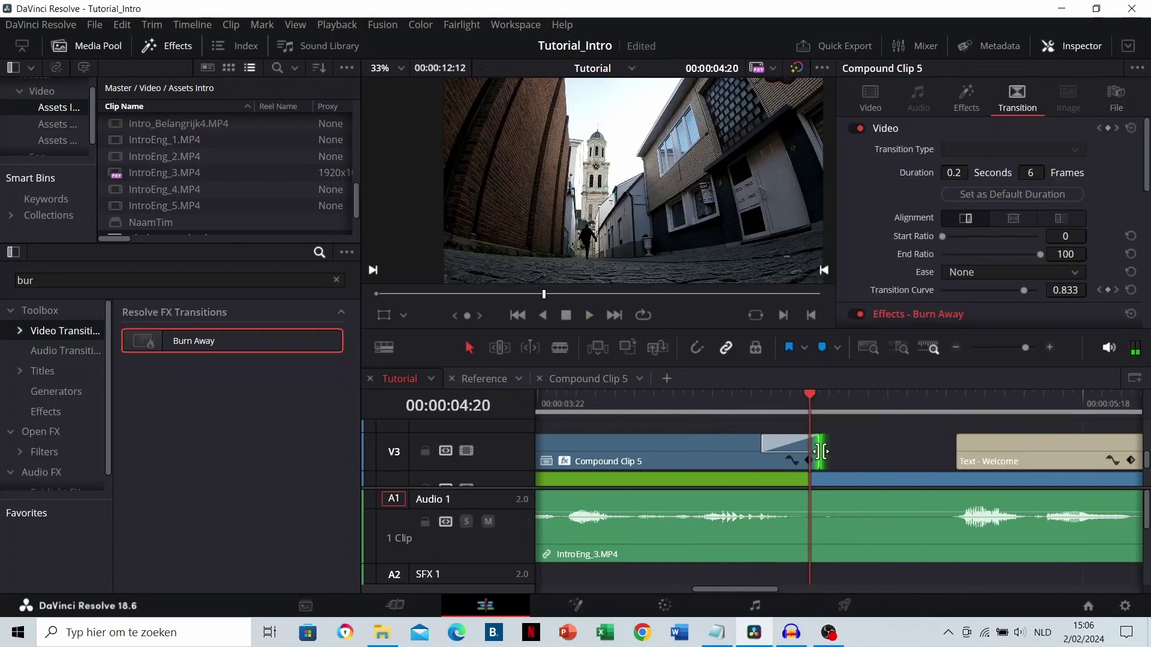
pyautogui.moveTo(821, 451); pyautogui.dragTo(861, 449)
pyautogui.click(770, 413)
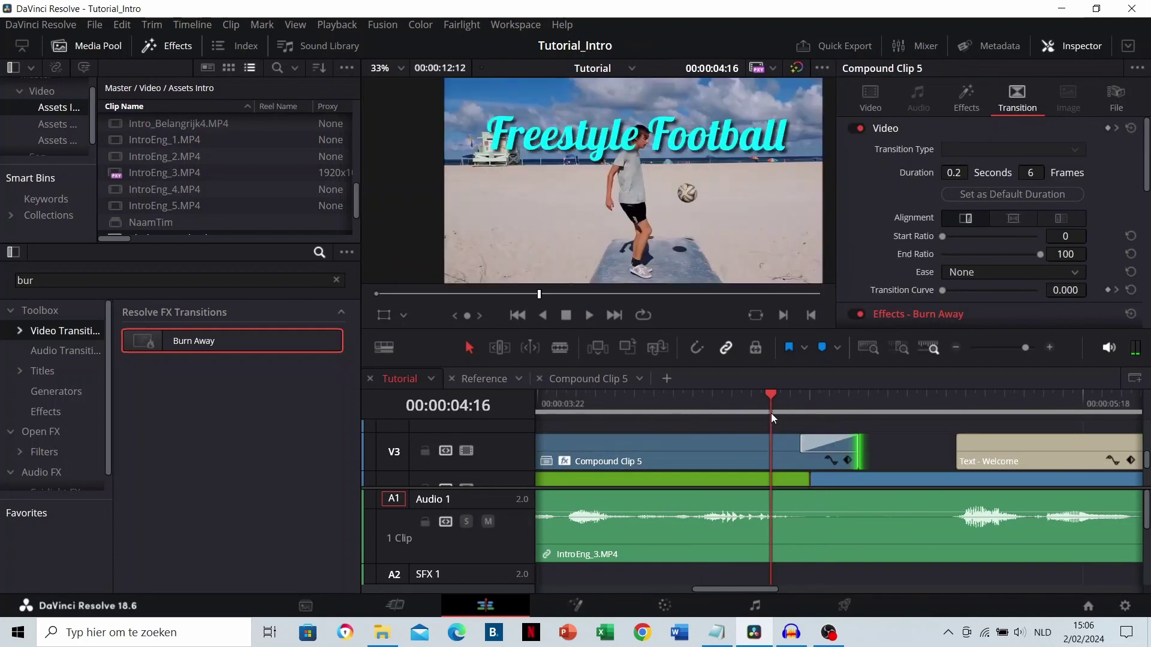
pyautogui.press('space')
pyautogui.click(770, 413)
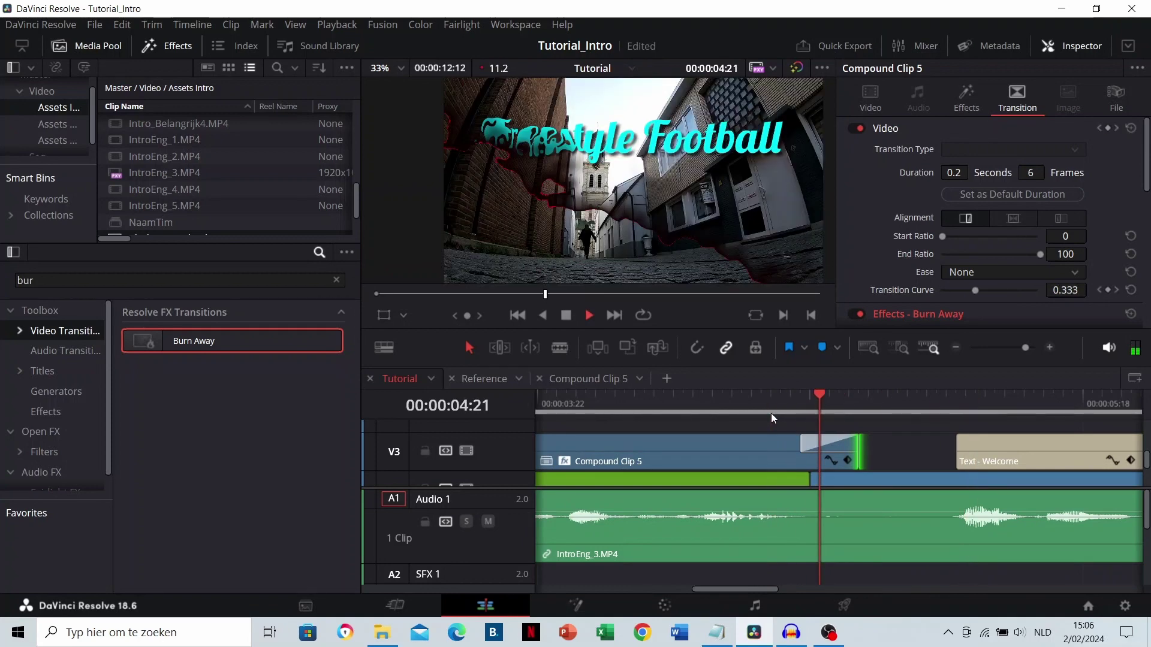
pyautogui.press('space')
# Trim one frame off the end of Compound Clip 5 and play back the Freestyle Football title burning away over the next clip
pyautogui.moveTo(862, 449); pyautogui.dragTo(849, 449)
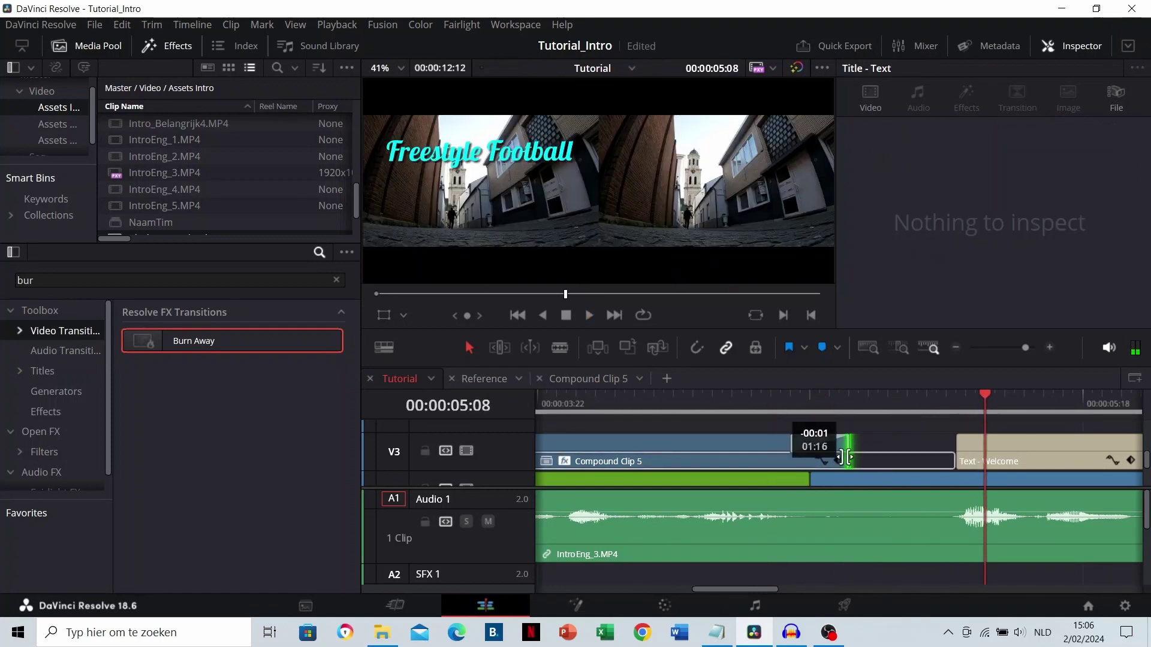
pyautogui.click(755, 414)
pyautogui.press('space')
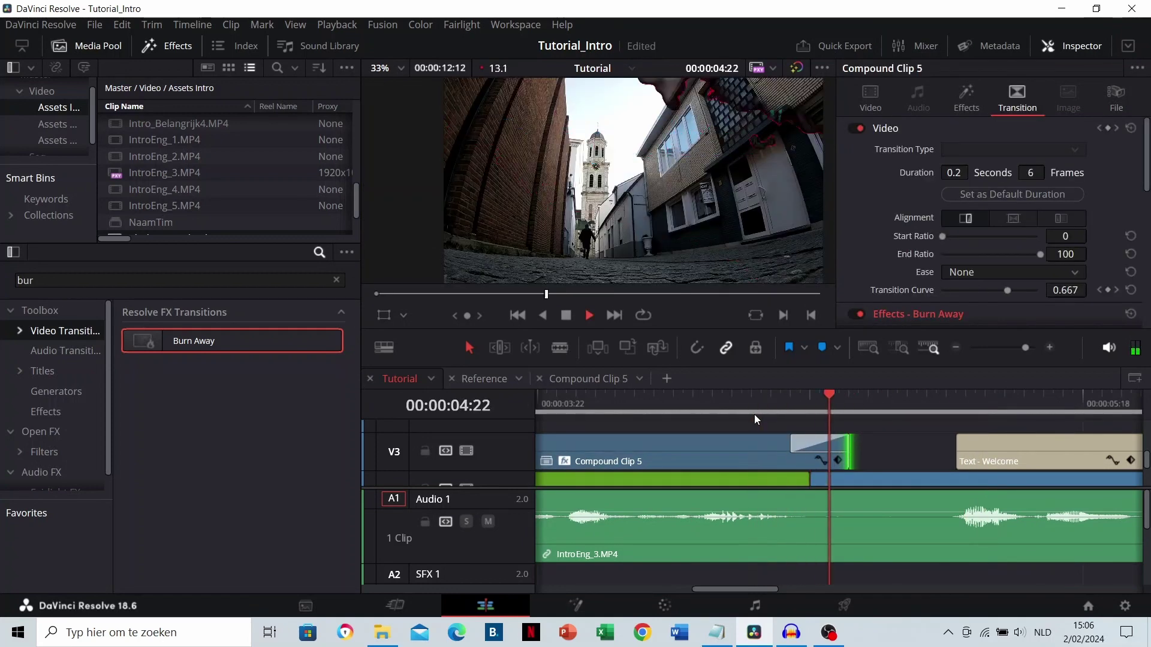
pyautogui.click(755, 414)
pyautogui.click(731, 412)
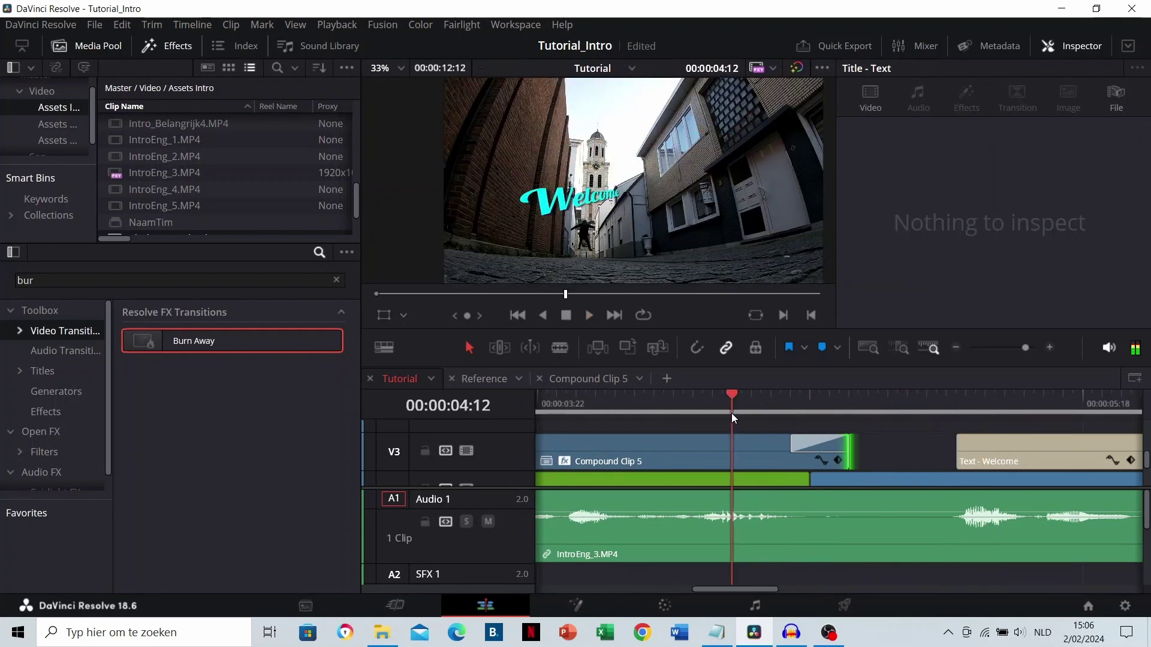
pyautogui.press('space')
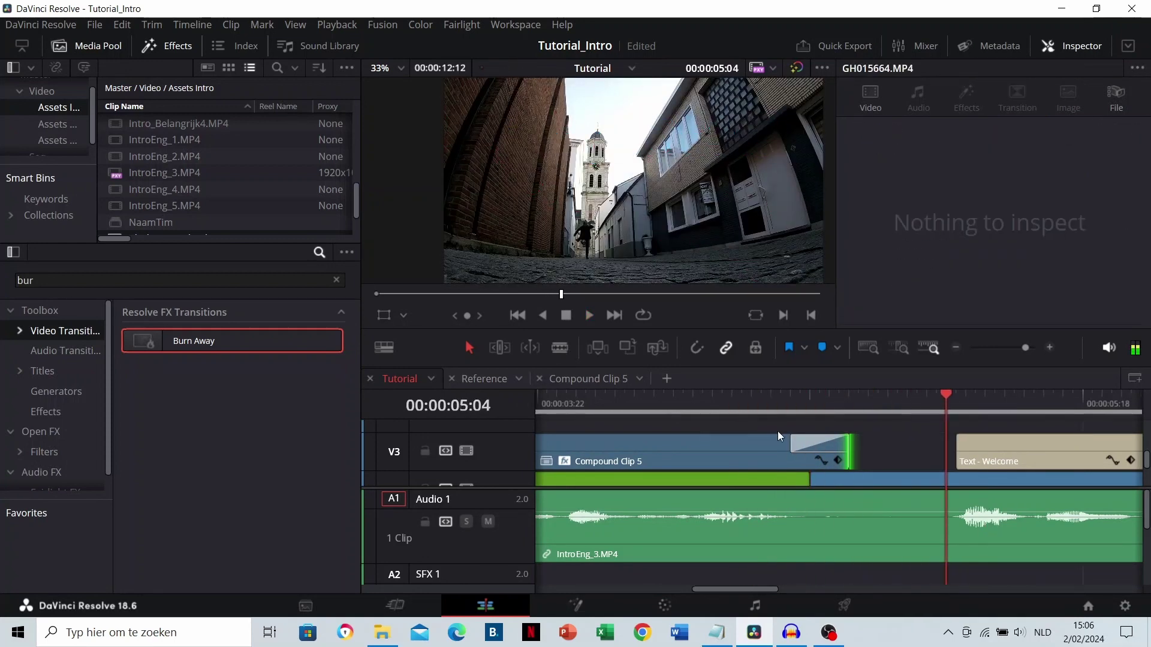
# Return to the start of the Tutorial timeline and examine the sound effect clips on the SFX 1 and SFX 2 tracks
pyautogui.scroll(-2, 777, 431)
pyautogui.scroll(-1, 798, 443)
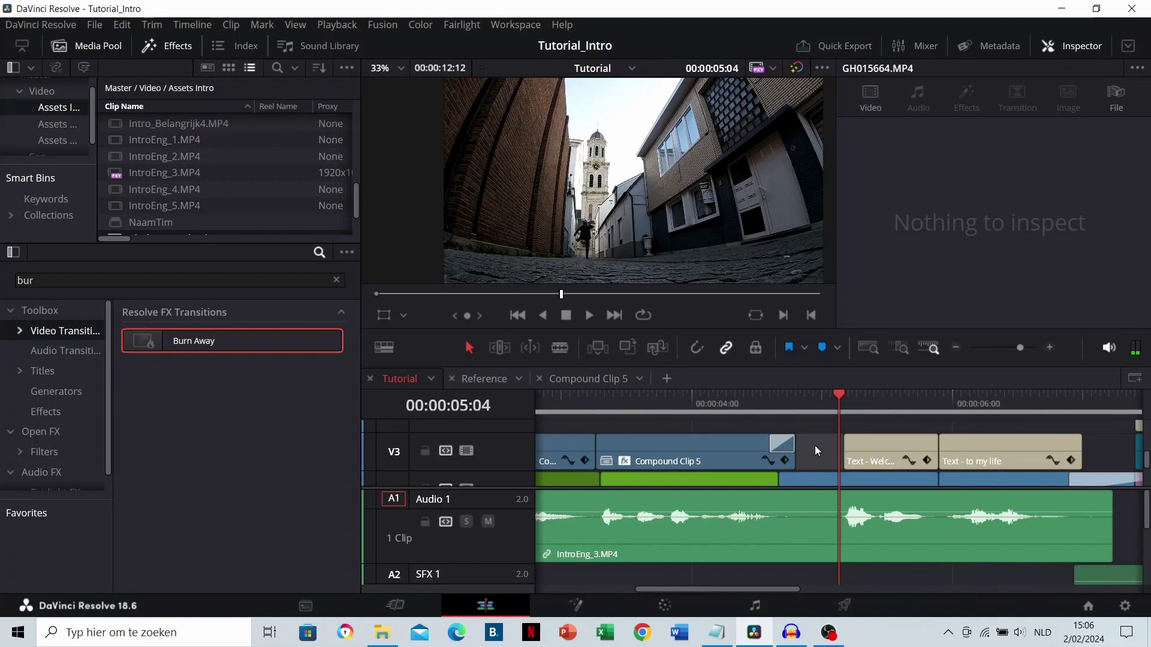
pyautogui.scroll(-4, 825, 452)
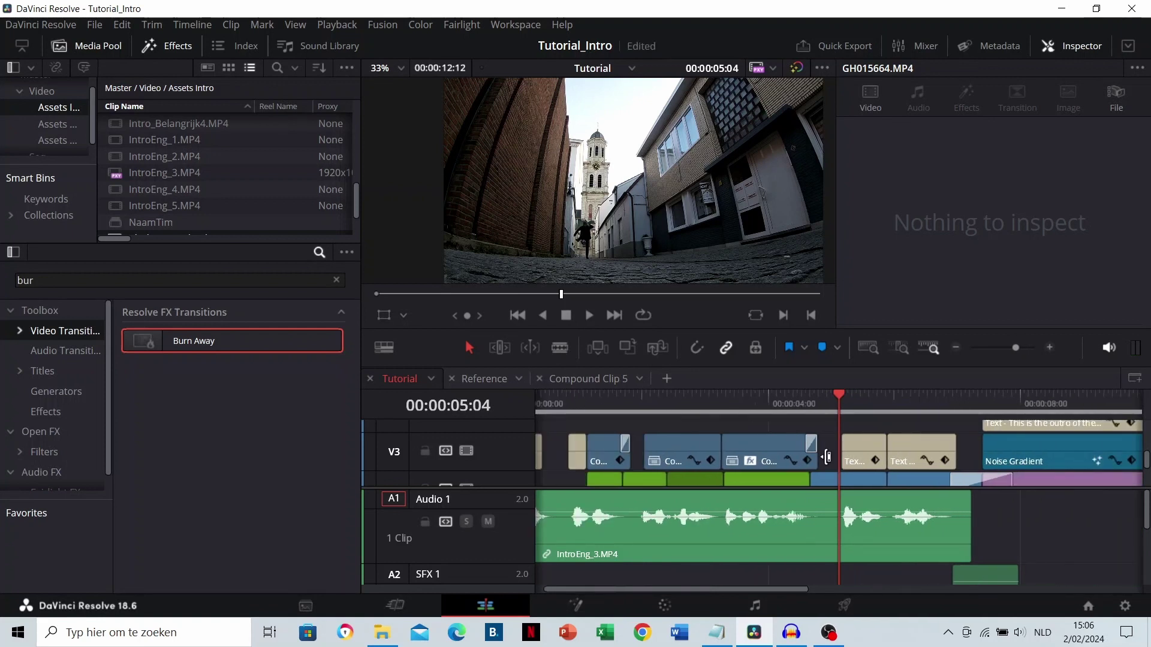
pyautogui.scroll(-2, 827, 457)
pyautogui.click(564, 406)
pyautogui.press('Home')
pyautogui.scroll(-3, 625, 510)
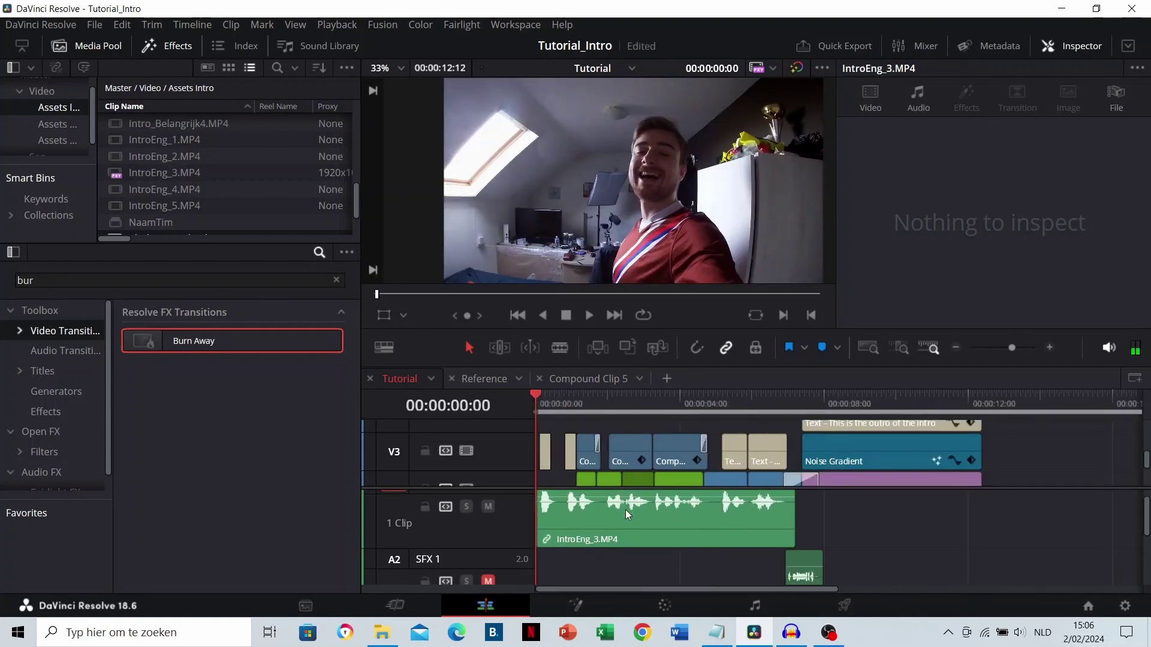
pyautogui.scroll(-1, 625, 510)
pyautogui.scroll(2, 650, 519)
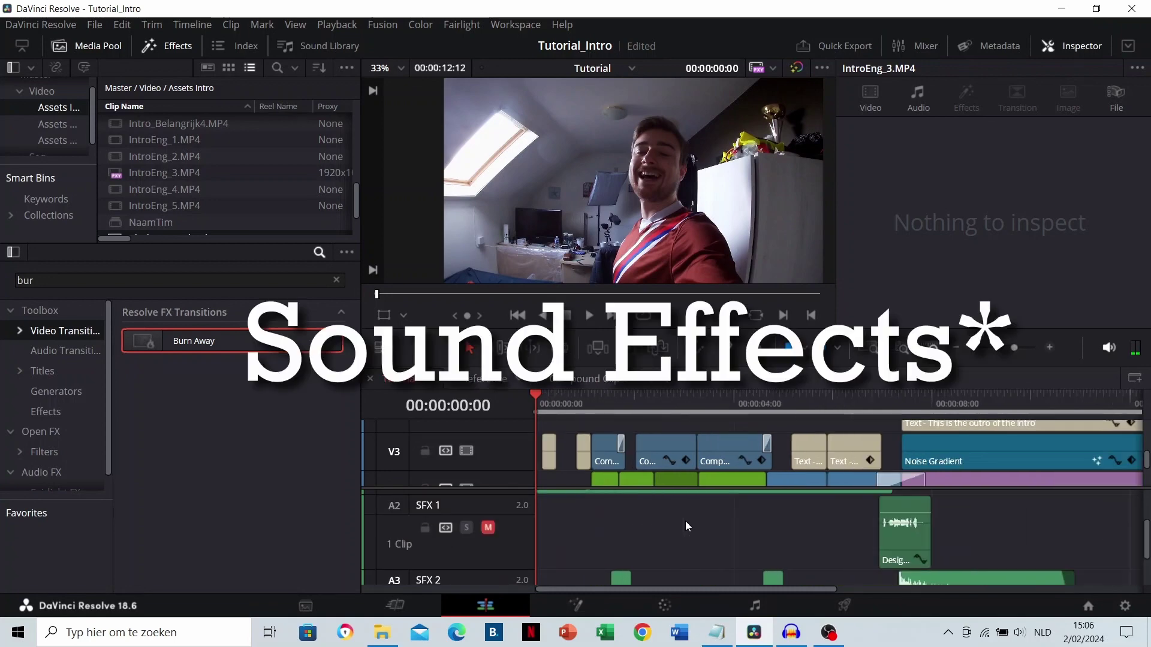
pyautogui.scroll(4, 685, 521)
pyautogui.scroll(-2, 685, 547)
pyautogui.hscroll(3, 654, 545)
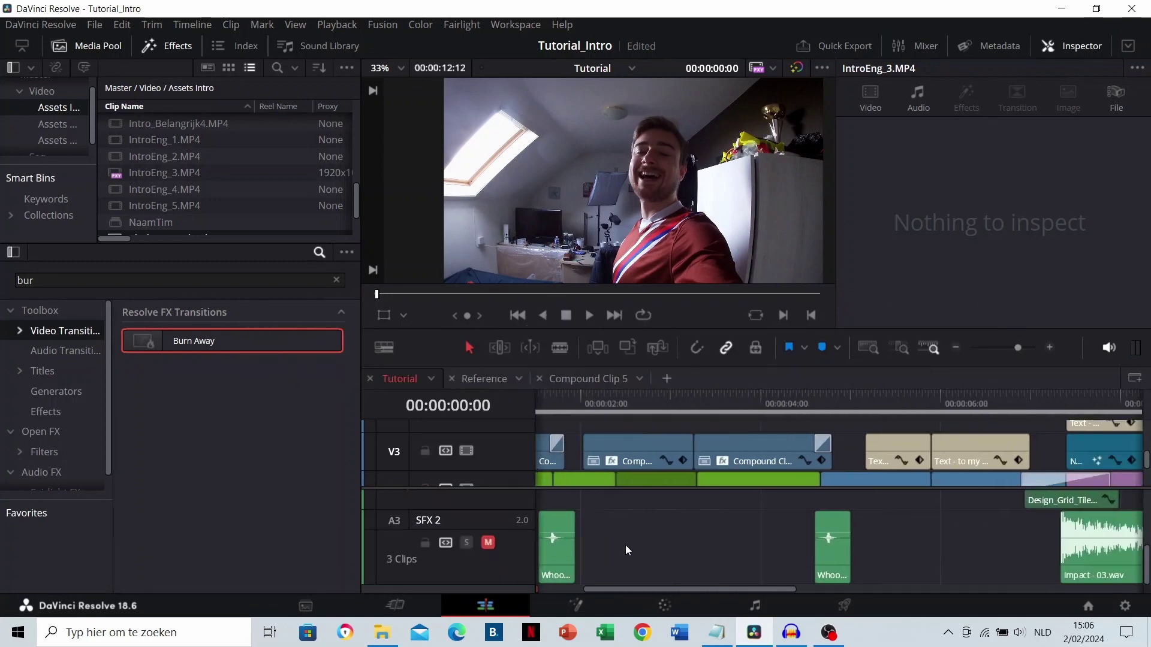
# Locate the source file of the two whoosh clips on the SFX 2 track in the media pool
pyautogui.click(559, 544)
pyautogui.rightClick(558, 549)
pyautogui.click(616, 492)
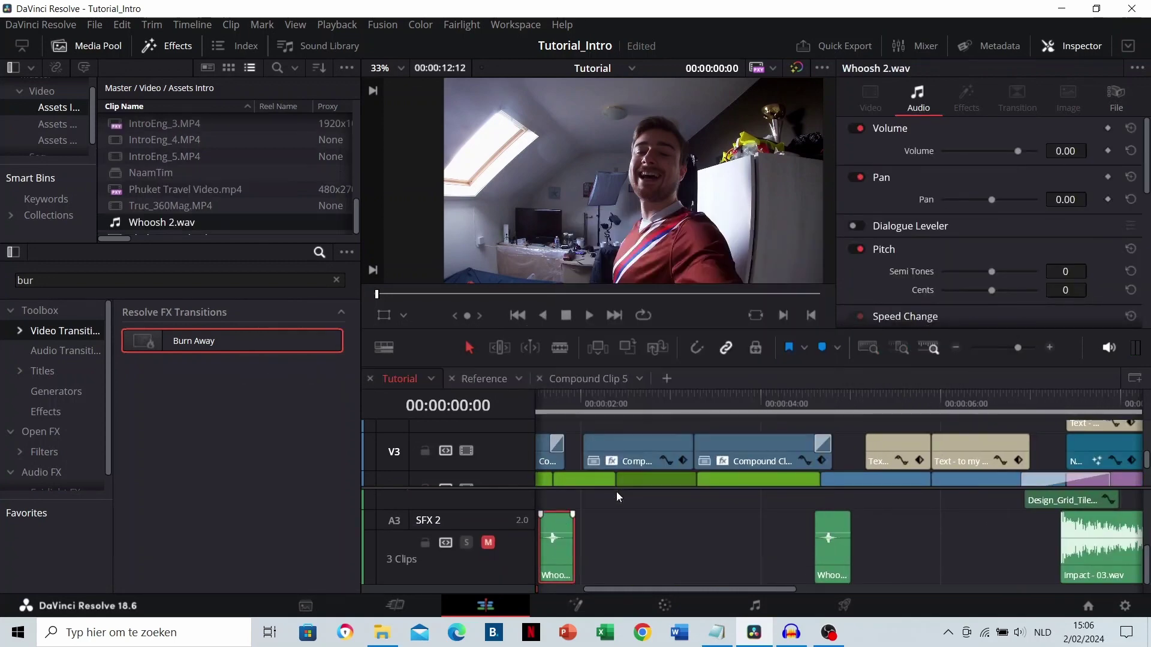
pyautogui.click(830, 546)
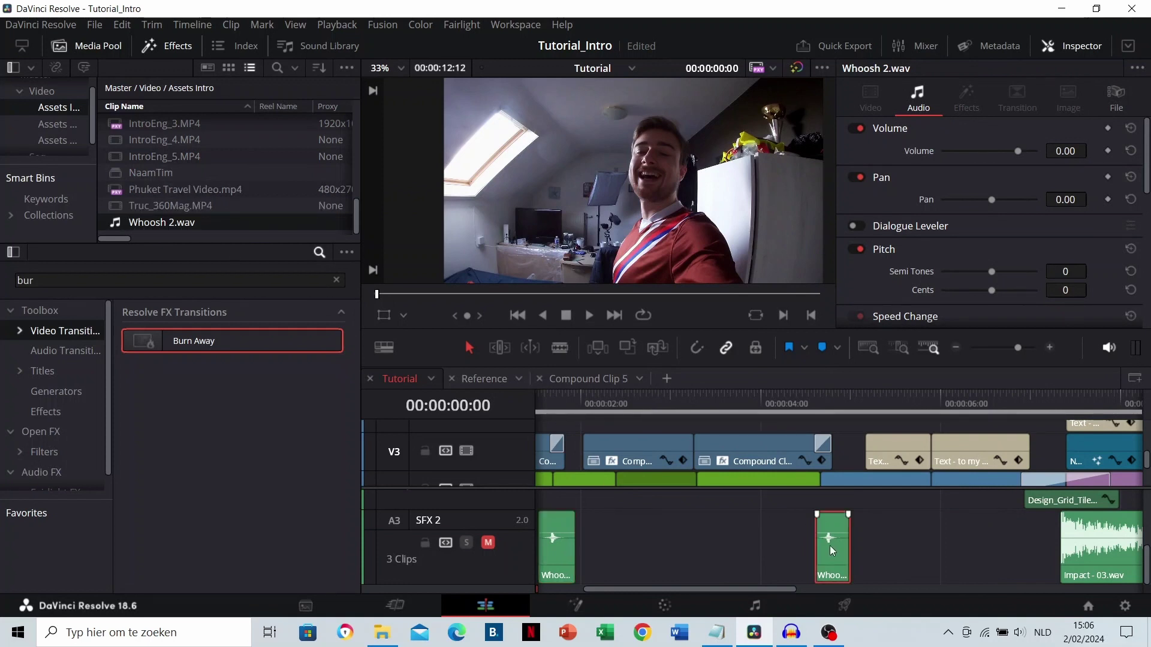
pyautogui.rightClick(829, 545)
pyautogui.click(861, 483)
# Unmute the SFX 2 track and play back the first whoosh under the end of Compound Clip 3
pyautogui.hscroll(-2, 896, 530)
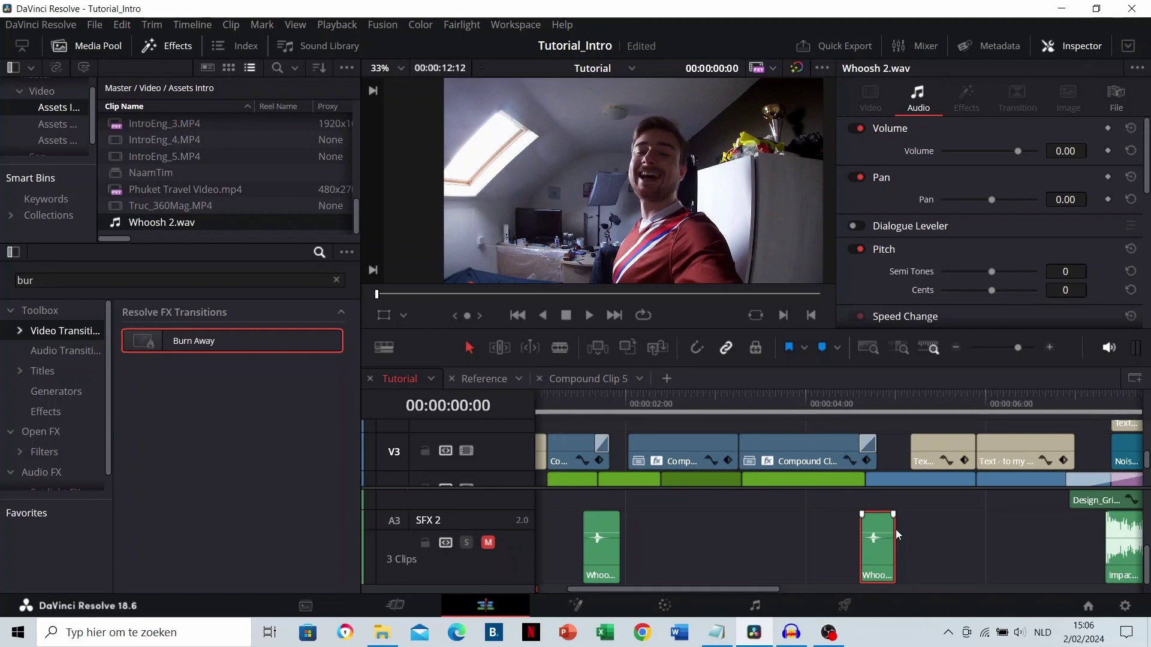
pyautogui.hscroll(-2, 896, 530)
pyautogui.hscroll(2, 895, 530)
pyautogui.hscroll(-2, 895, 530)
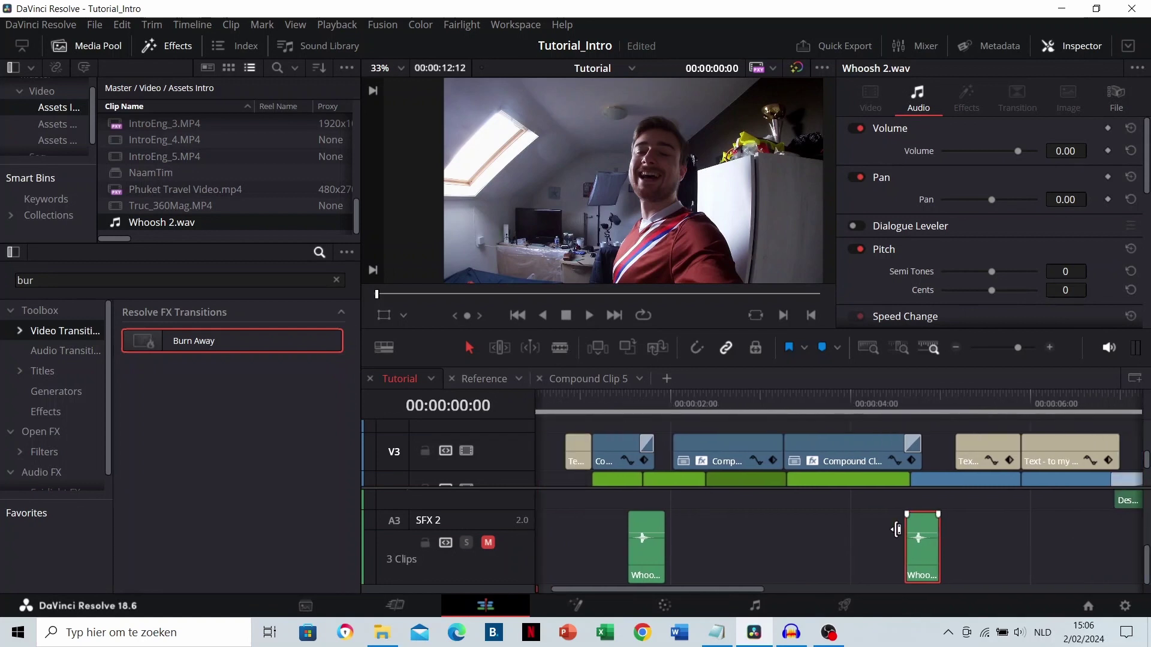
pyautogui.click(614, 408)
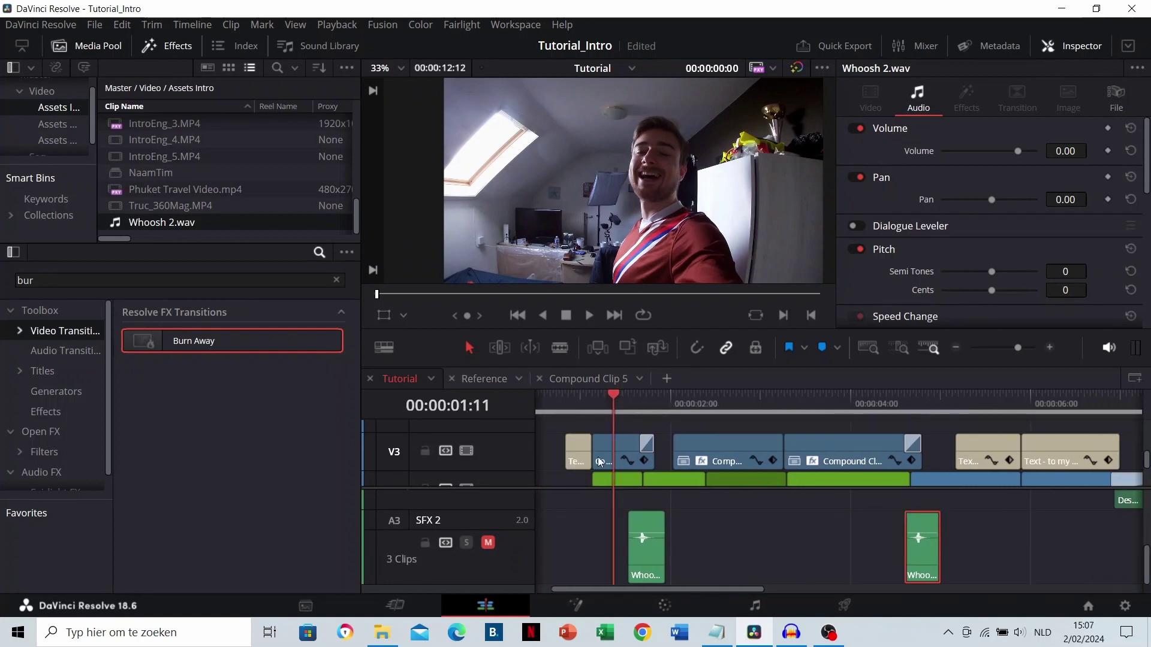
pyautogui.click(488, 542)
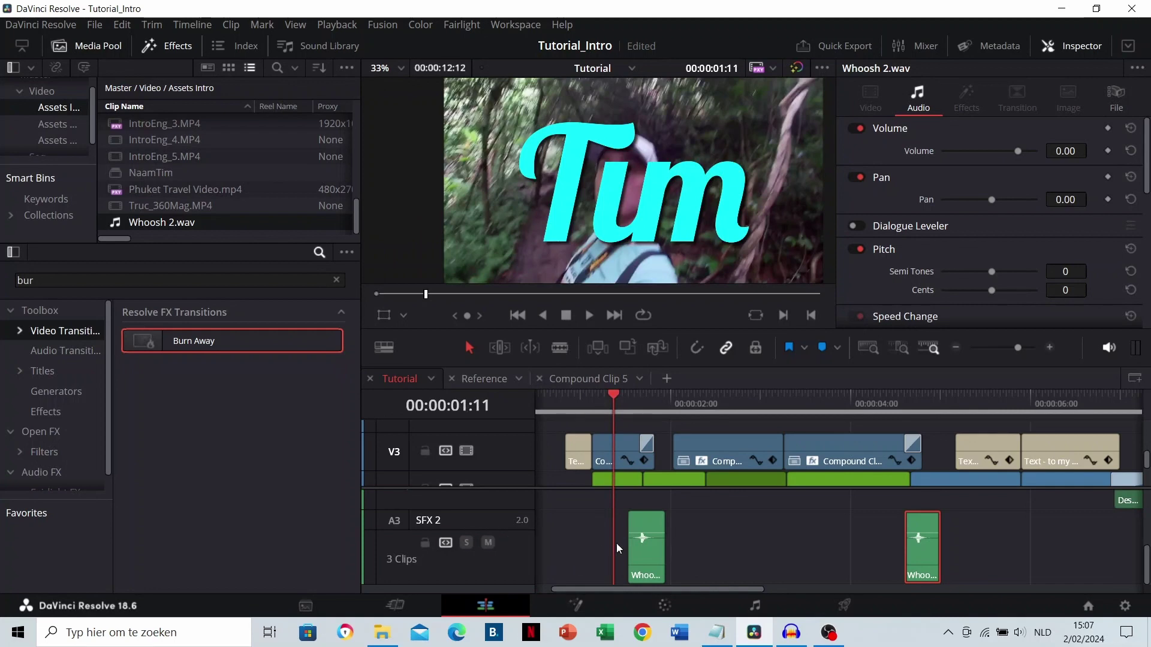
pyautogui.click(623, 411)
pyautogui.scroll(4, 701, 495)
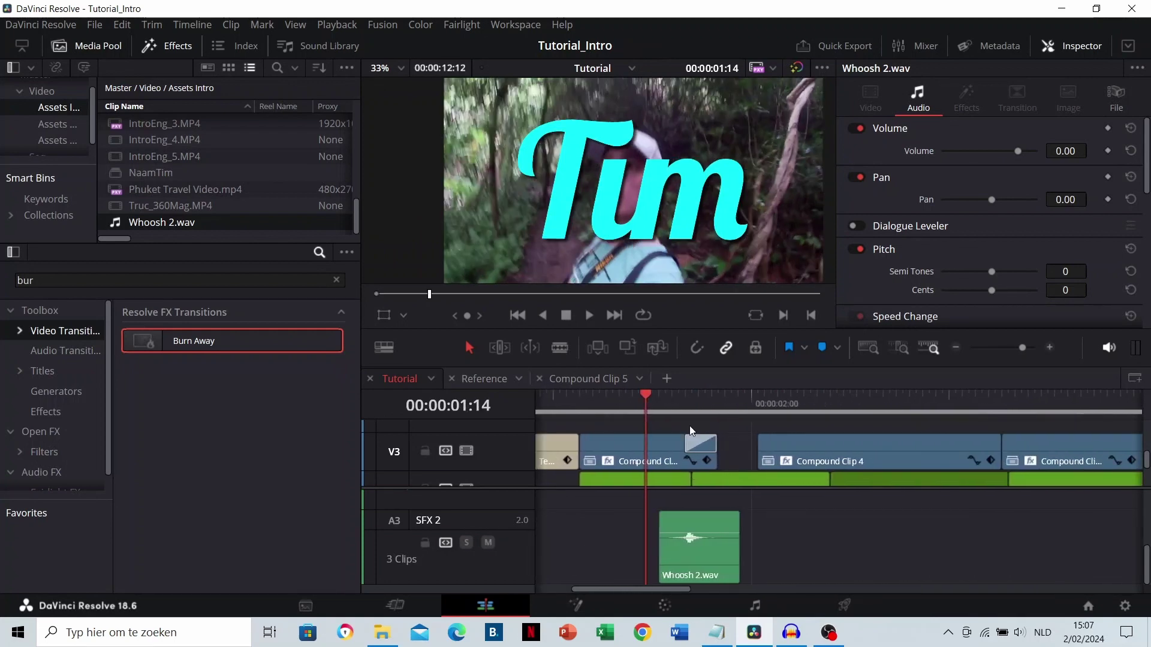
pyautogui.click(661, 403)
pyautogui.press('space')
pyautogui.click(654, 404)
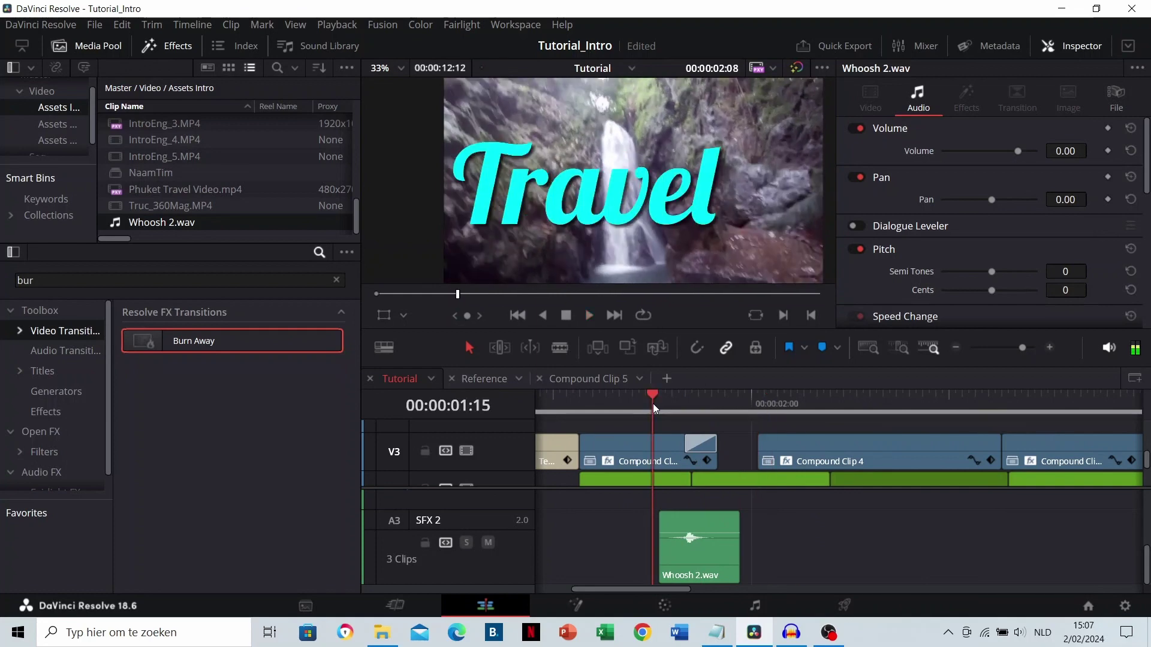
pyautogui.press('space')
# Shift the first Whoosh 2.wav on SFX 2 to start at 00:00:01:17 and play back the Compound Clip 3 transition
pyautogui.scroll(3, 727, 539)
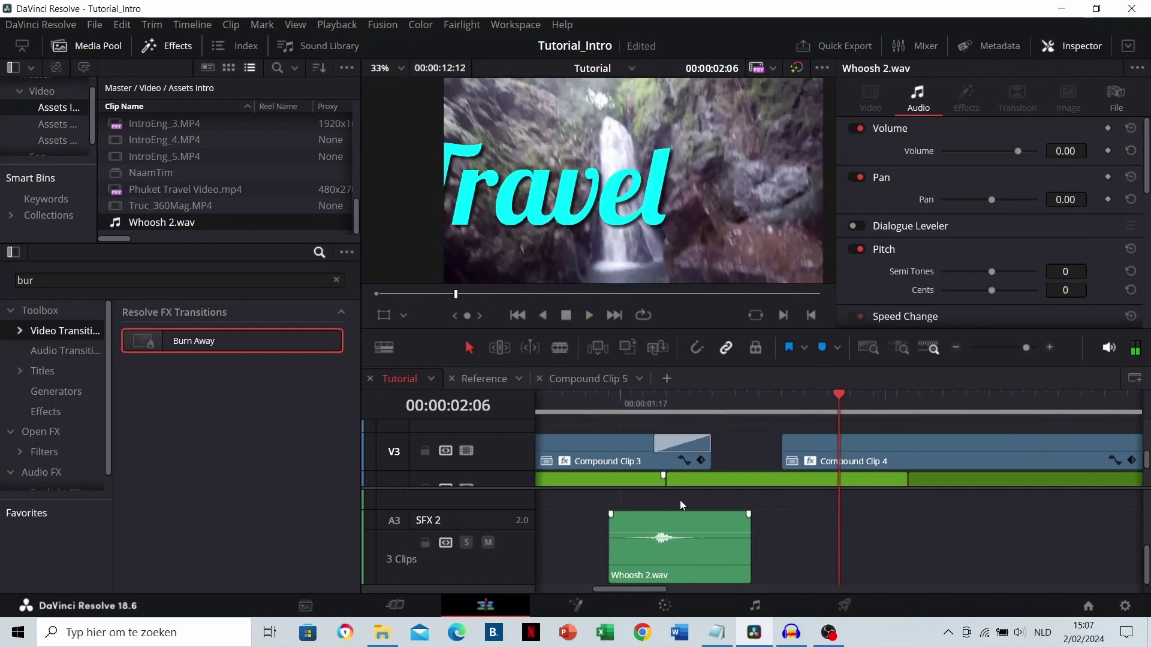
pyautogui.moveTo(681, 514); pyautogui.dragTo(769, 560)
pyautogui.click(710, 408)
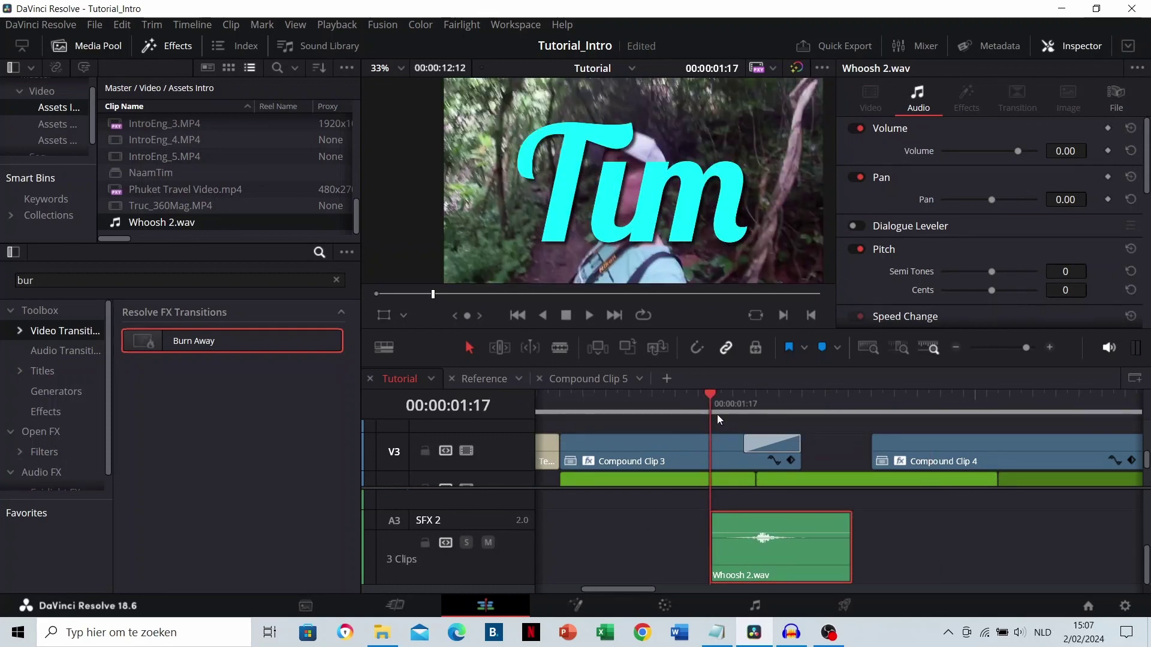
pyautogui.click(657, 401)
pyautogui.press('space')
pyautogui.click(657, 400)
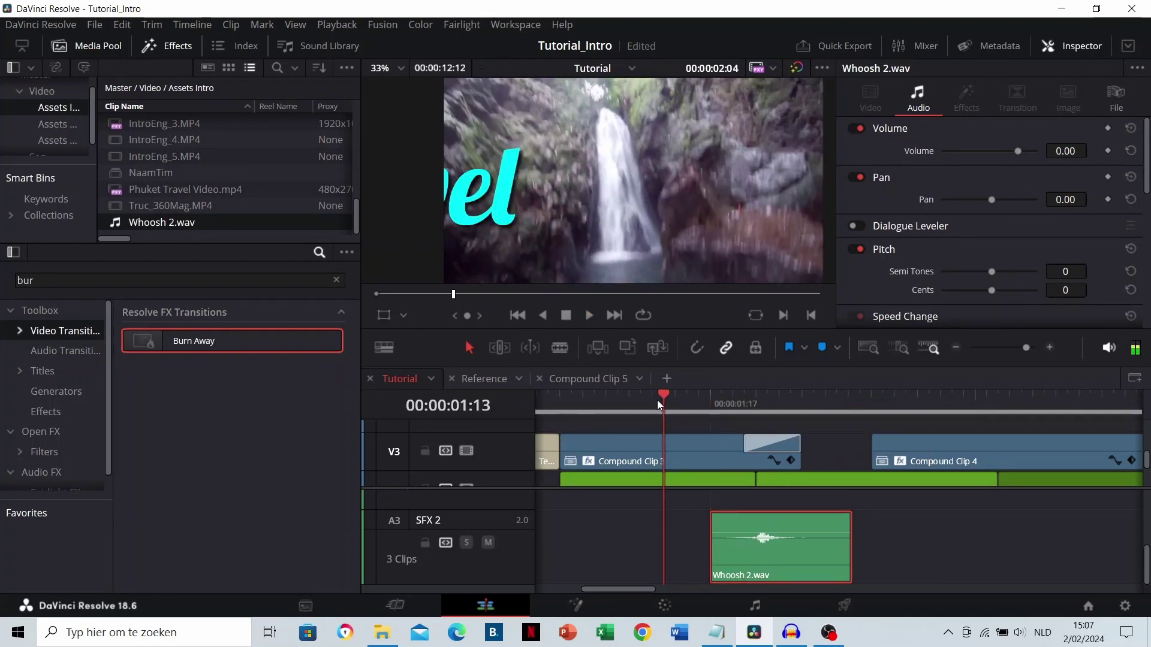
pyautogui.press('space')
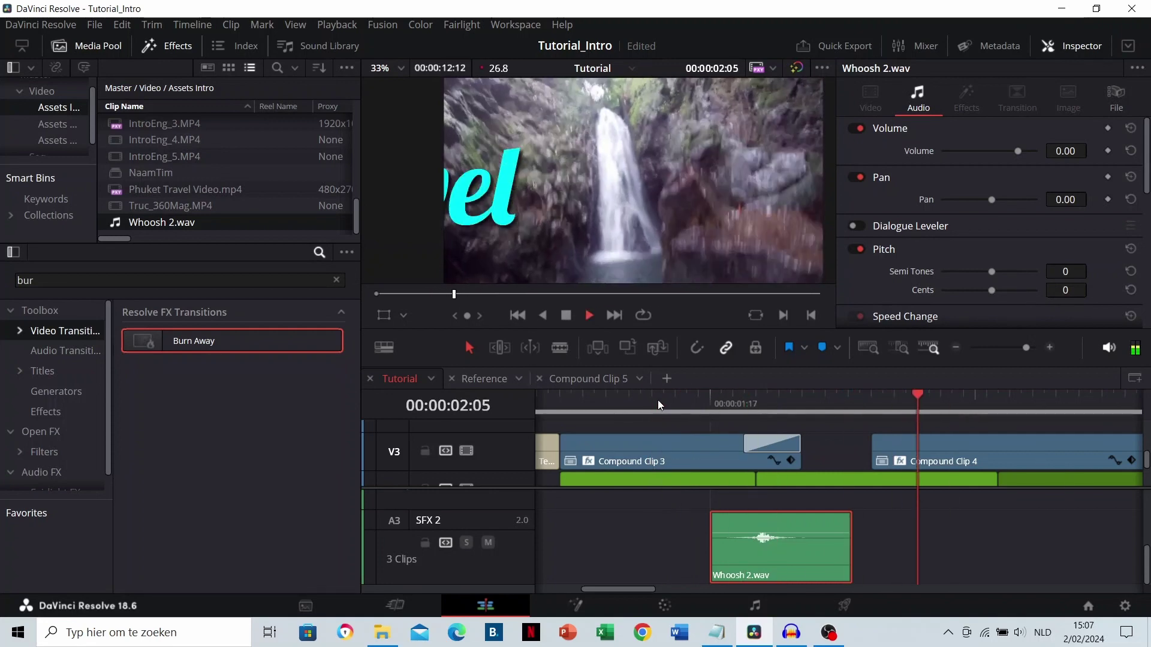
pyautogui.press('space')
# Move the second Whoosh 2.wav on SFX 2 two frames earlier to start at 00:00:04:16 and play back the Compound Clip 5 transition
pyautogui.scroll(-5, 803, 512)
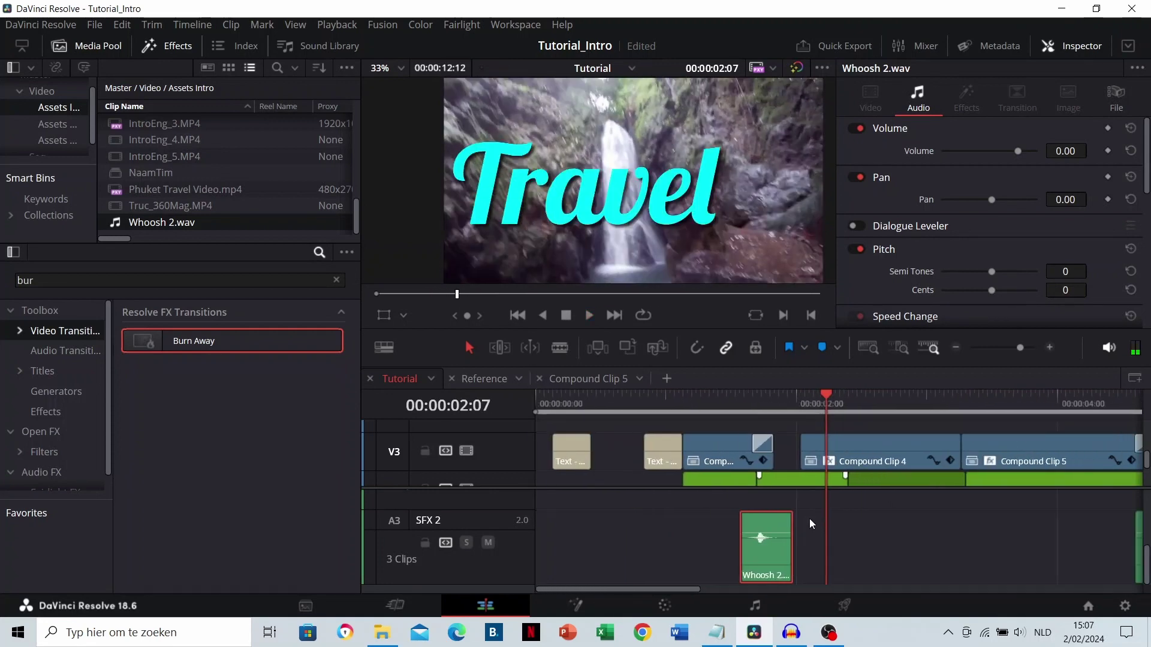
pyautogui.hscroll(8, 861, 528)
pyautogui.click(734, 412)
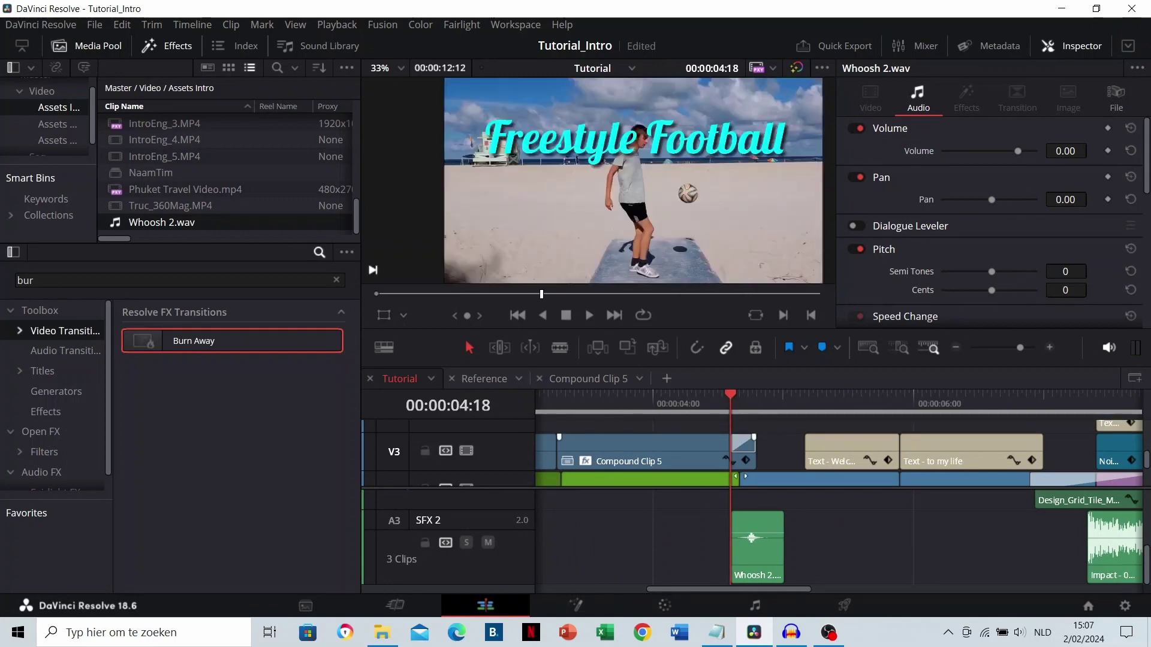
pyautogui.scroll(4, 861, 499)
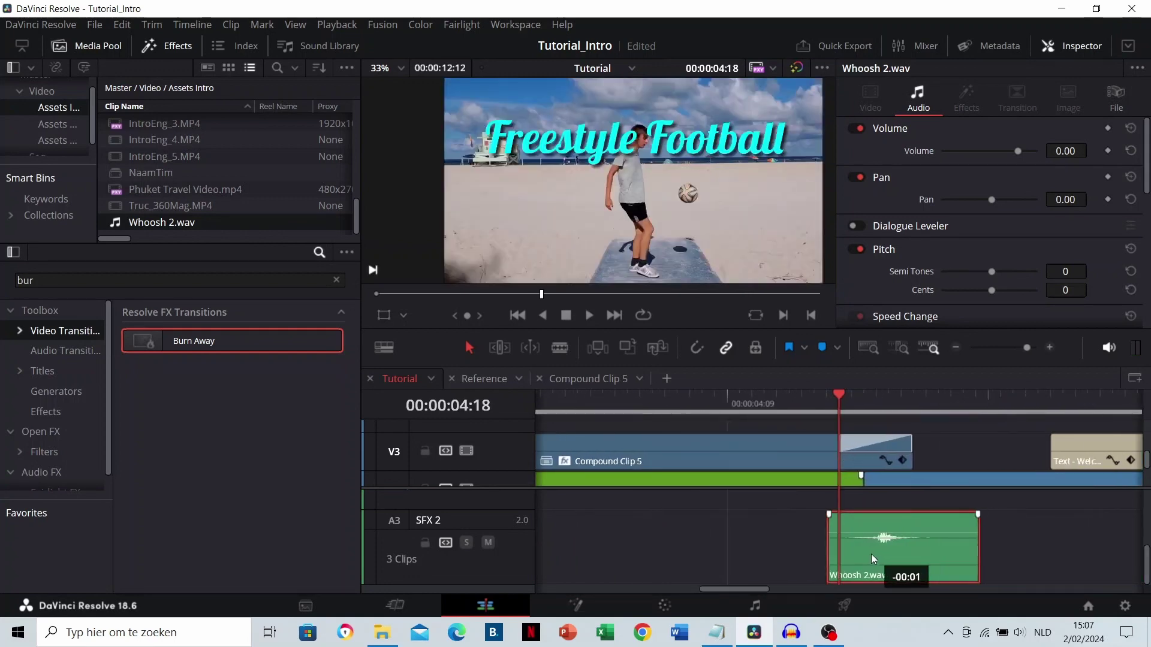
pyautogui.moveTo(872, 554); pyautogui.dragTo(862, 560)
pyautogui.click(799, 413)
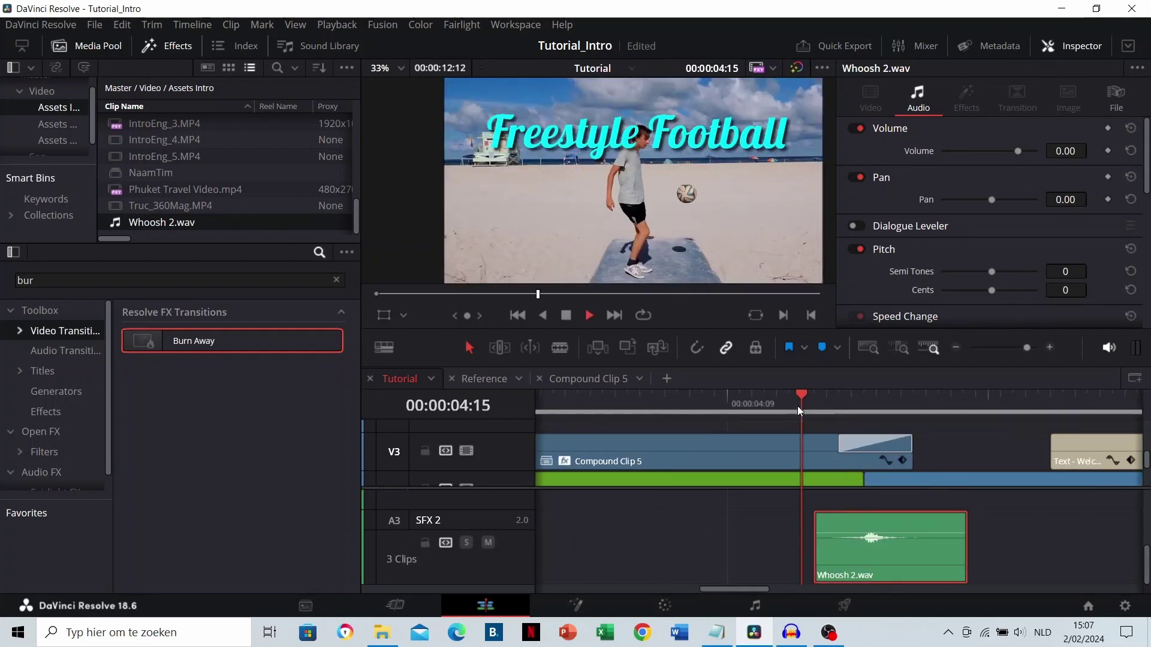
pyautogui.press('space')
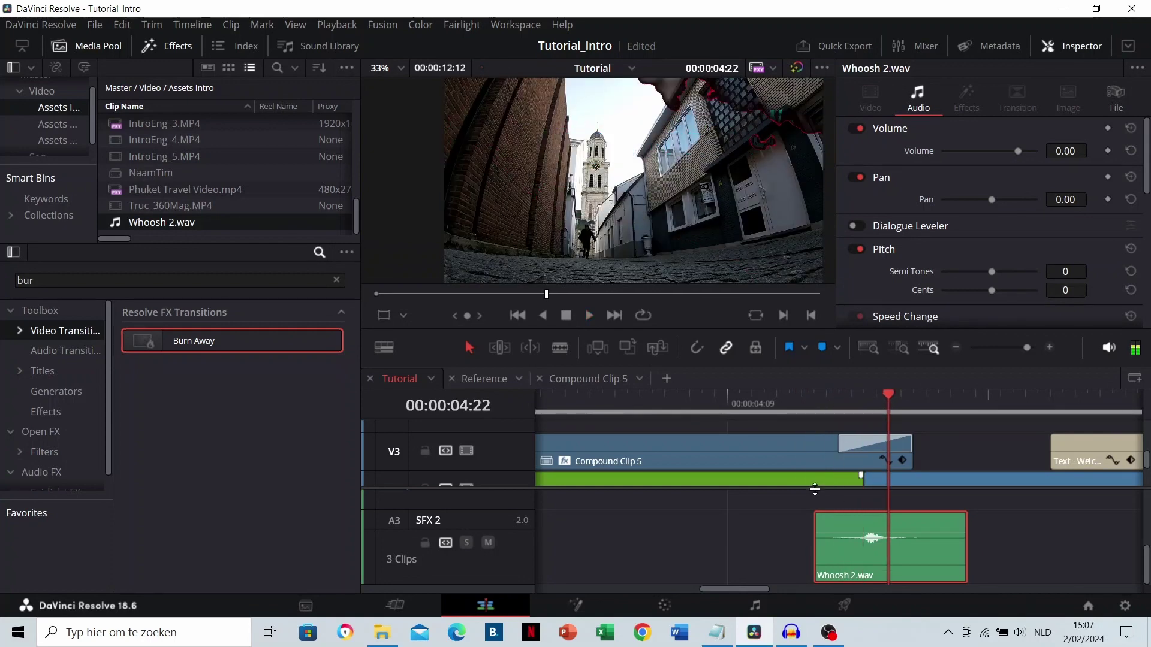
# Play back the transition from the "to my life" title into the outro, above the Design_Grid_Tile_Max.mp3 clip on SFX 1
pyautogui.scroll(-4, 815, 490)
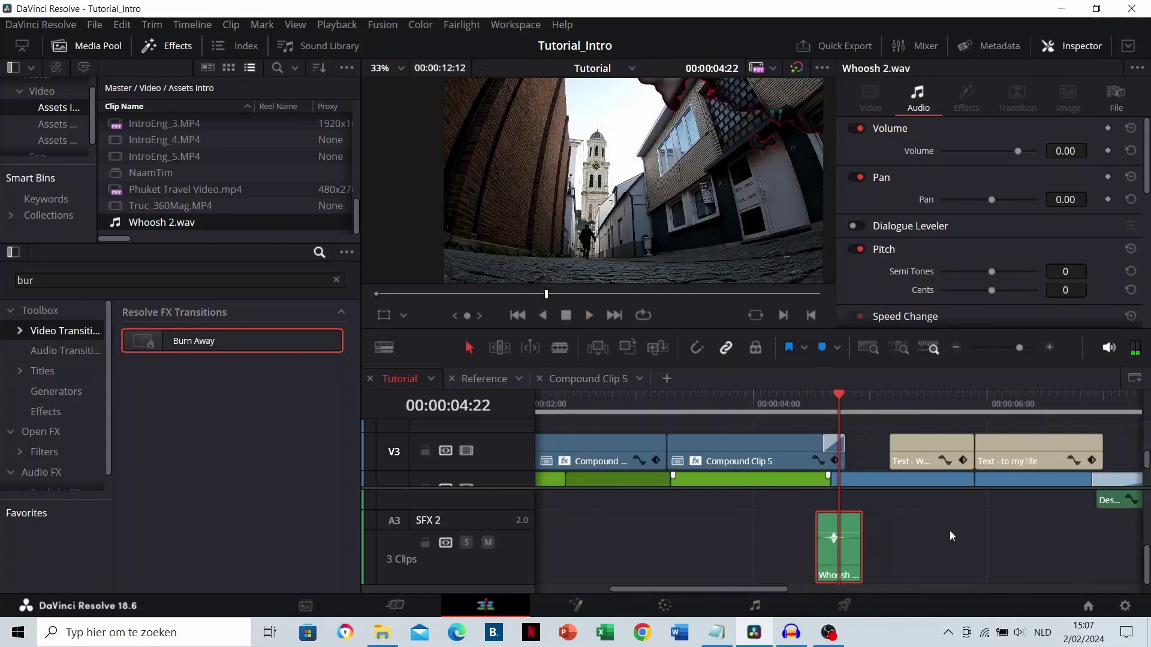
pyautogui.hscroll(5, 921, 529)
pyautogui.scroll(2, 765, 547)
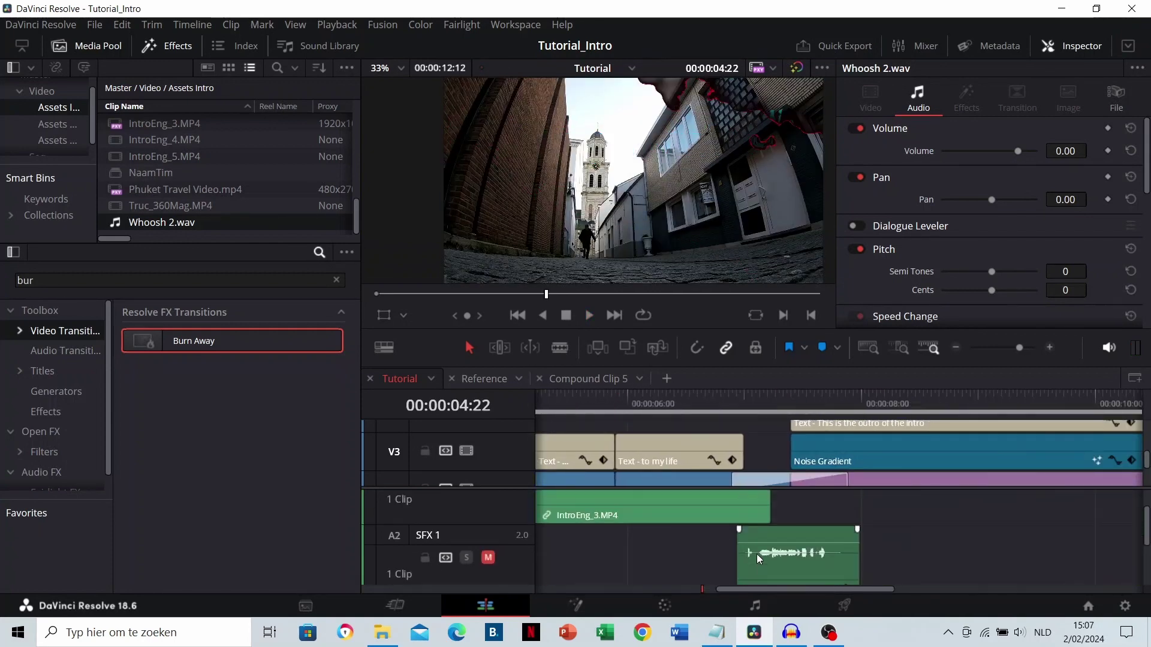
pyautogui.click(741, 393)
pyautogui.click(837, 395)
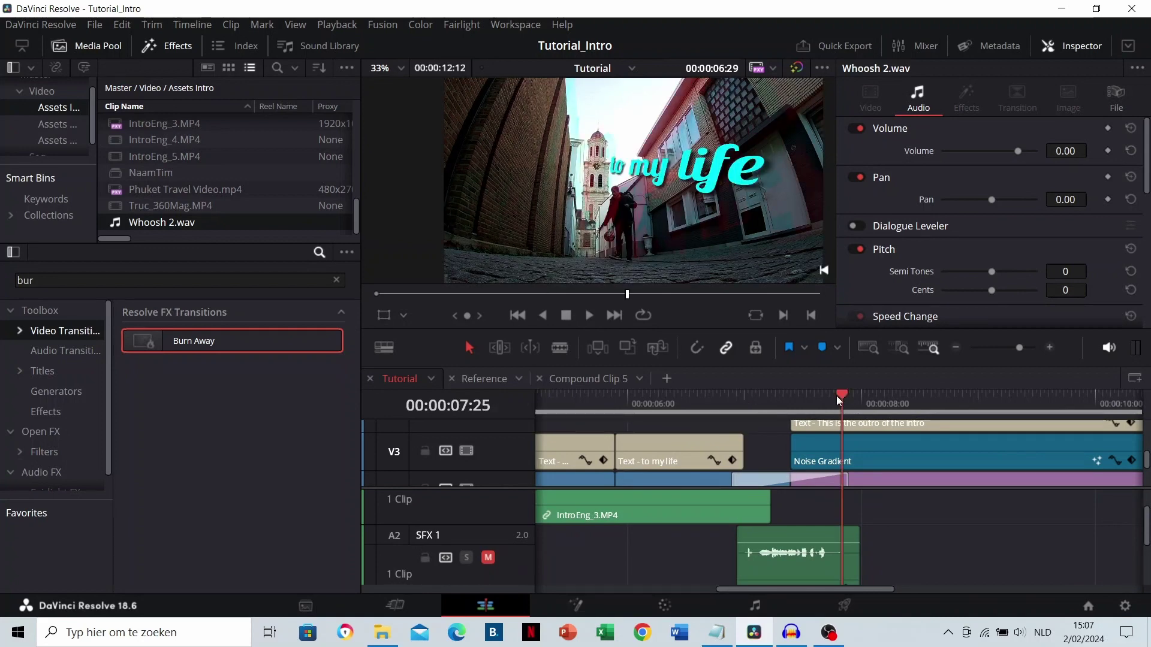
pyautogui.click(731, 389)
pyautogui.press('space')
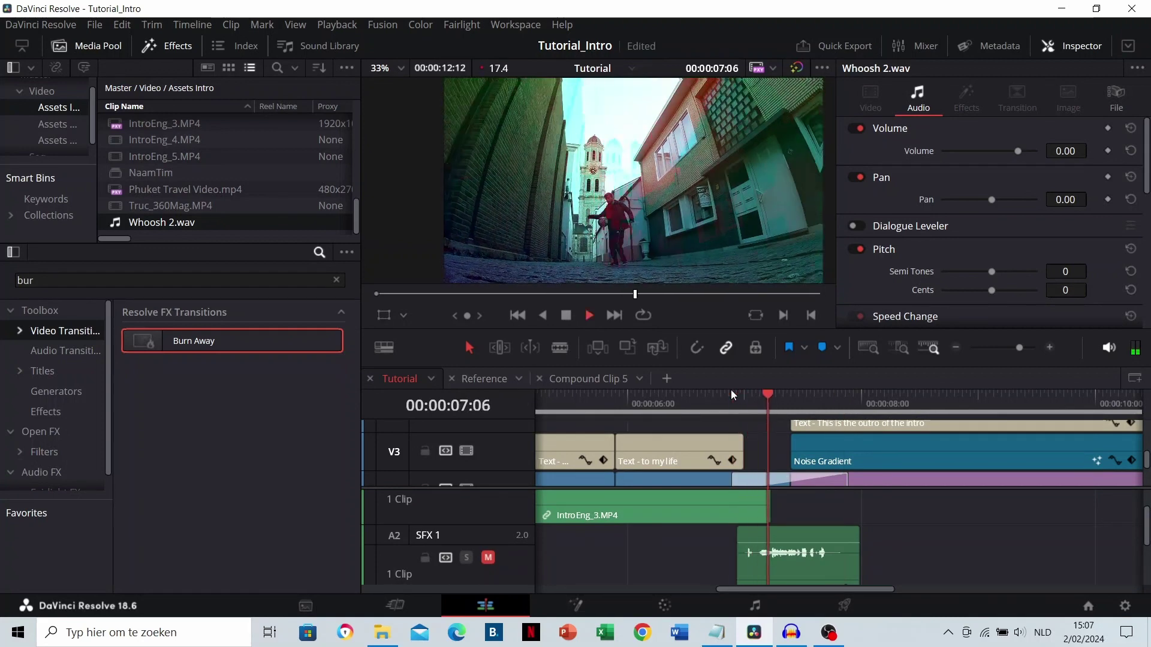
pyautogui.press('space')
# Unmute the SFX 1 track and play back Design_Grid_Tile_Max.mp3 under the outro transition from 00:00:06:29
pyautogui.click(741, 395)
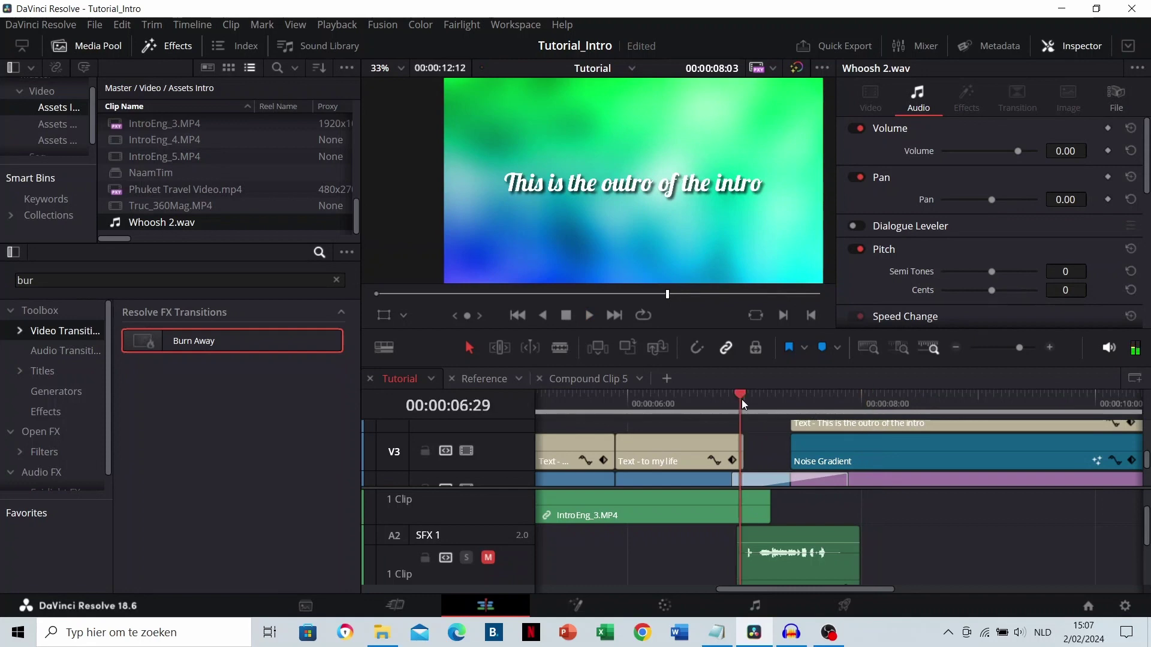
pyautogui.scroll(-2, 805, 535)
pyautogui.scroll(1, 732, 517)
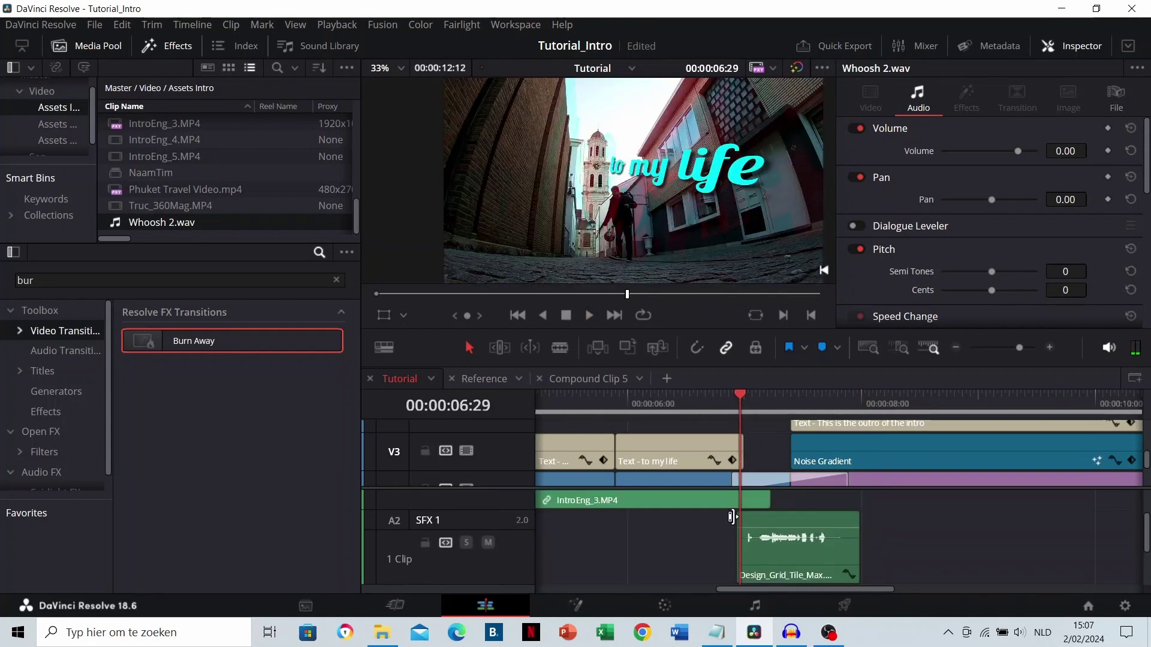
pyautogui.press('space')
pyautogui.press('space')
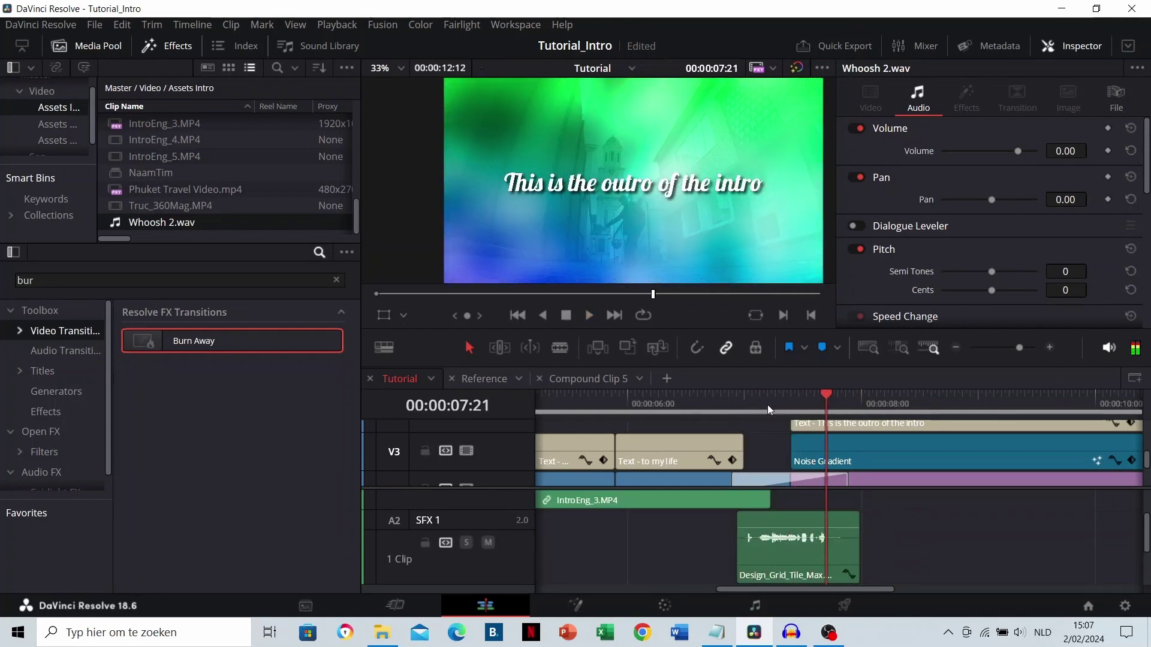
# Move Impact - 03.wav on SFX 2 to start with the Noise Gradient clip at 00:00:07:12 and play back the outro transition
pyautogui.scroll(-1, 782, 501)
pyautogui.scroll(-1, 782, 501)
pyautogui.moveTo(792, 409); pyautogui.dragTo(789, 410)
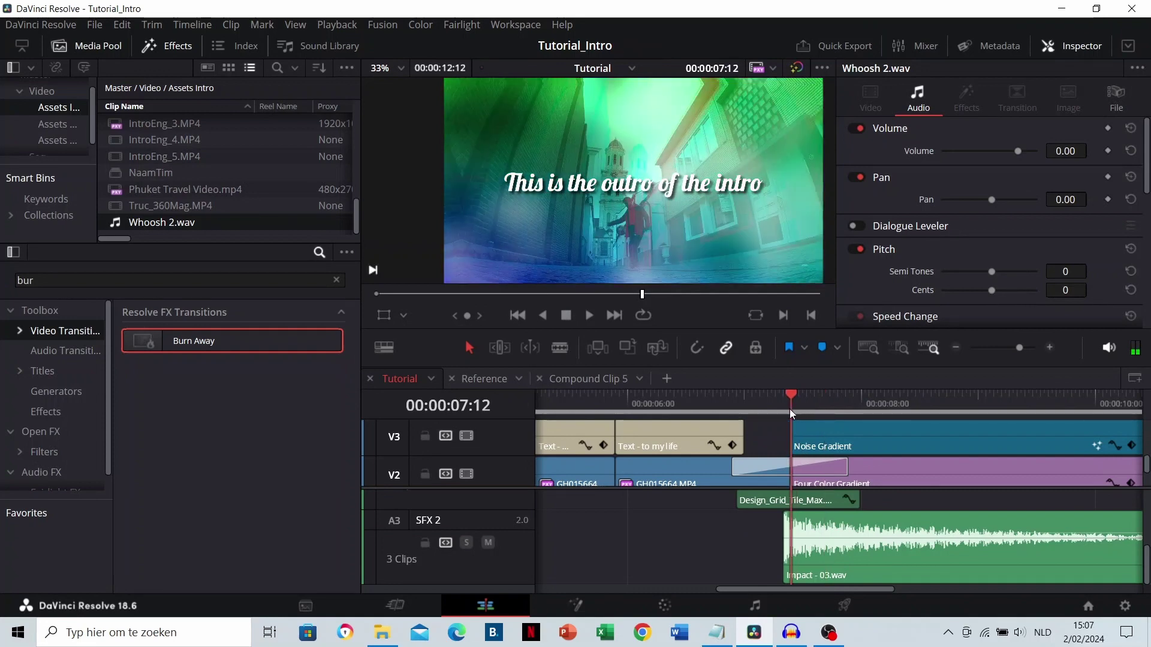
pyautogui.moveTo(818, 548); pyautogui.dragTo(825, 560)
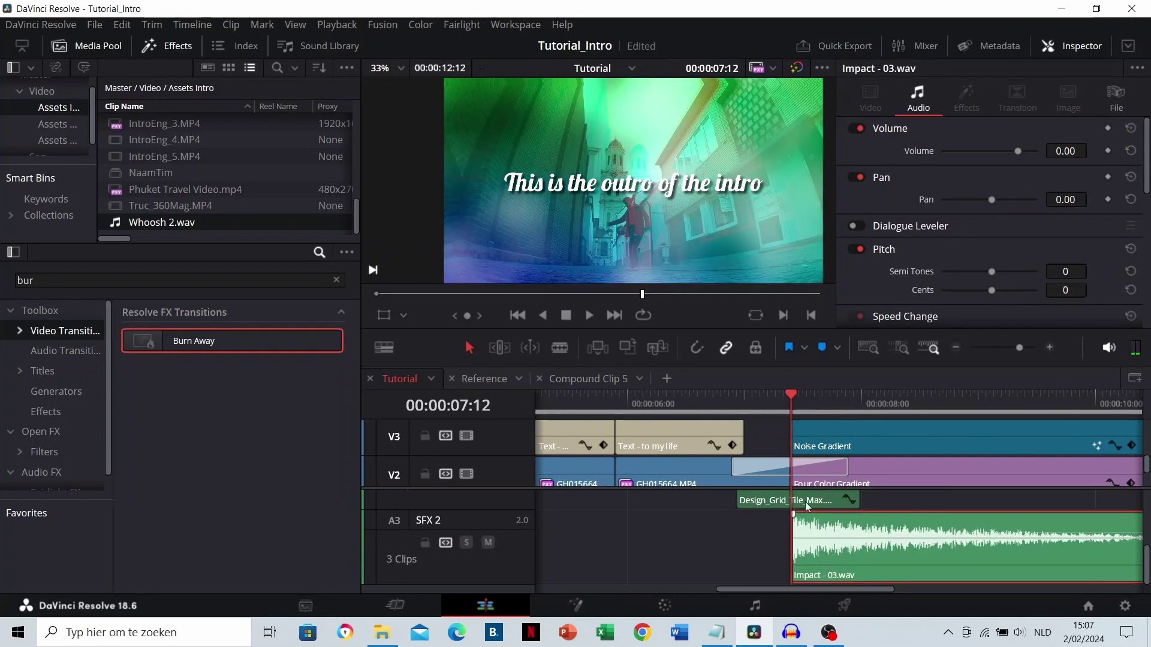
pyautogui.click(772, 404)
pyautogui.press('space')
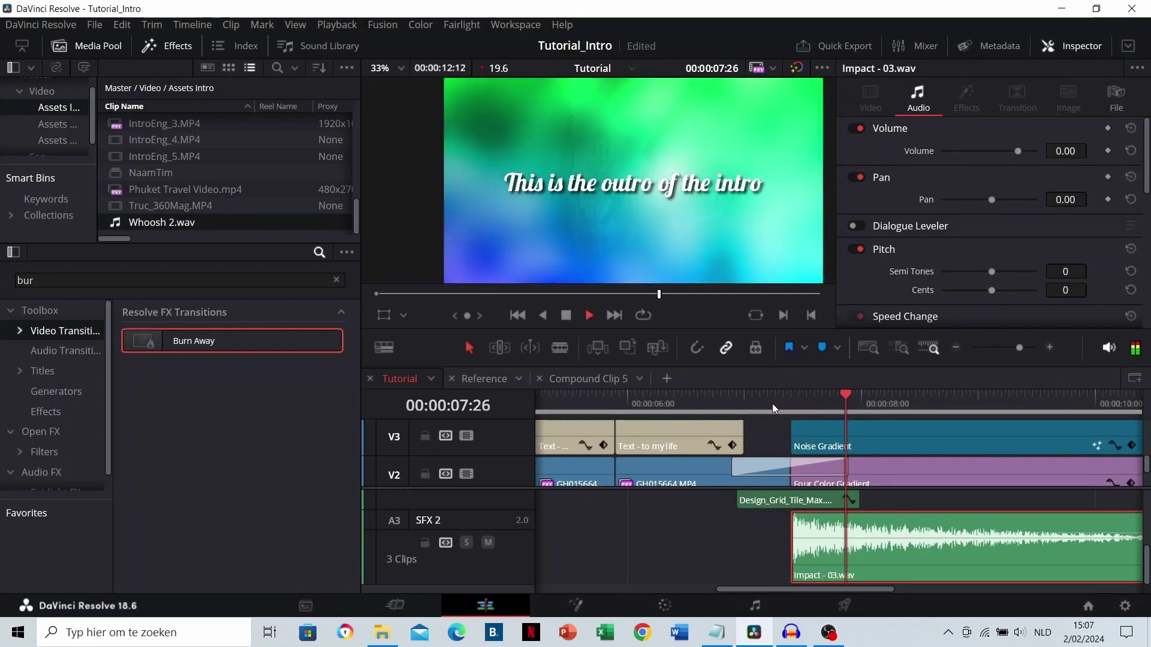
# Shorten the Camera Shake transition into the outro on V2 to 24 frames and play it back with the SFX 1 sound
pyautogui.scroll(1, 801, 470)
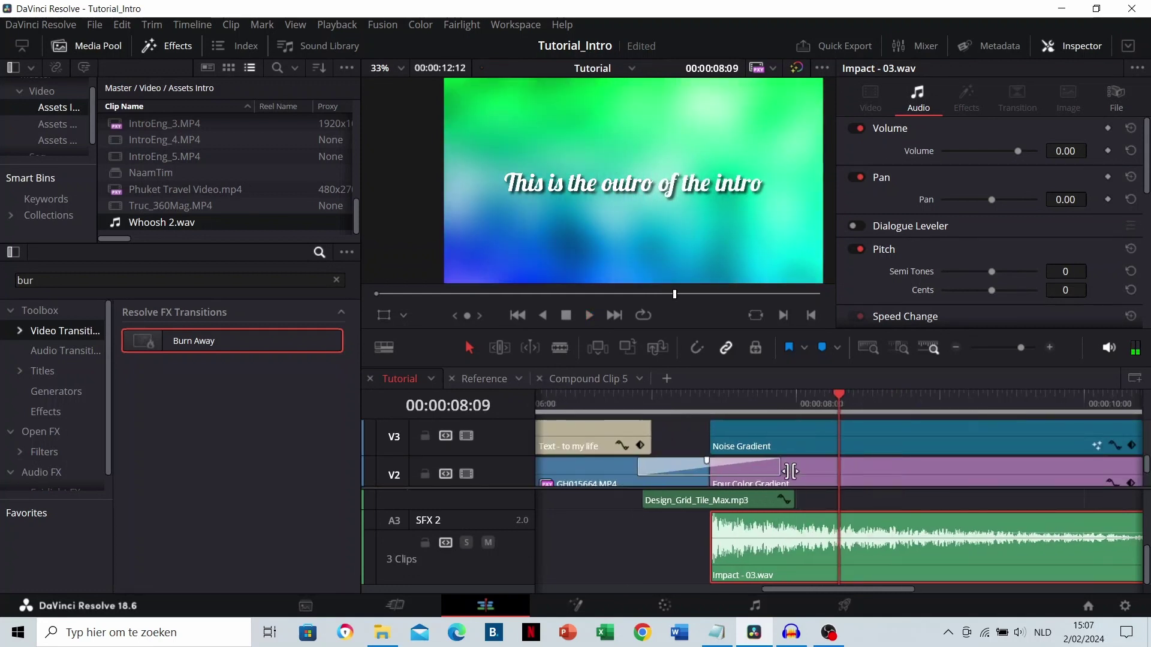
pyautogui.scroll(1, 661, 474)
pyautogui.scroll(3, 688, 521)
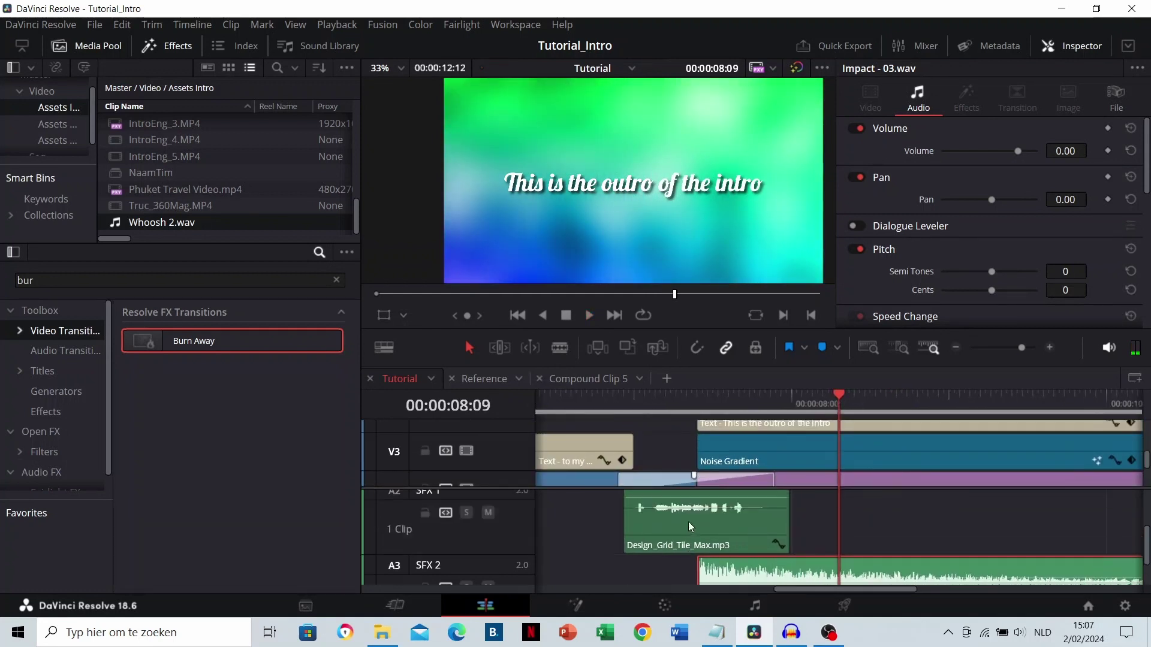
pyautogui.click(749, 403)
pyautogui.scroll(2, 771, 488)
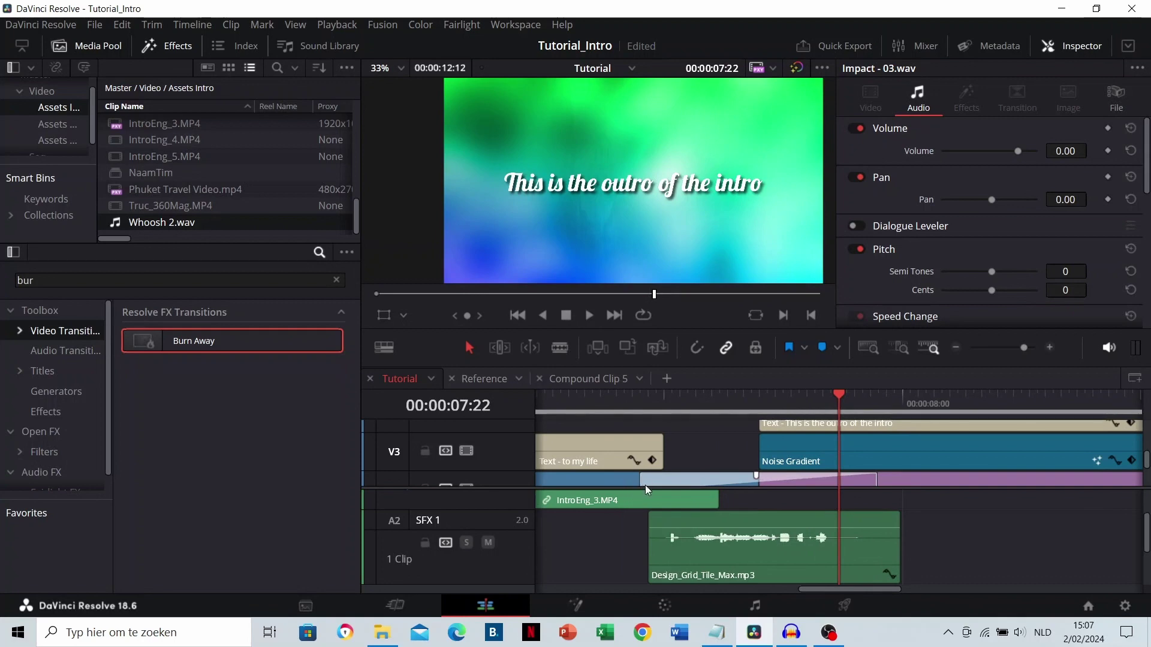
pyautogui.moveTo(640, 479); pyautogui.dragTo(660, 453)
pyautogui.click(599, 394)
pyautogui.press('space')
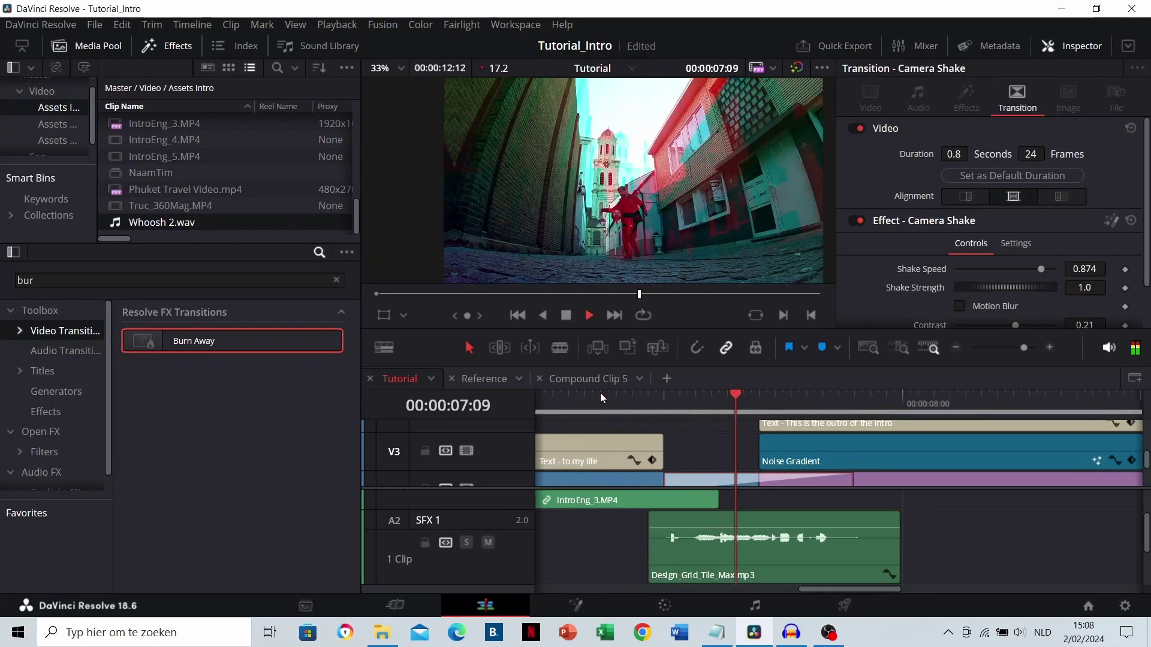
# Try a 16-frame duration for the Camera Shake transition, return it to 24 frames and play it back
pyautogui.moveTo(679, 394)
pyautogui.mouseDown()
pyautogui.moveTo(643, 393)
pyautogui.moveTo(665, 400)
pyautogui.mouseUp()
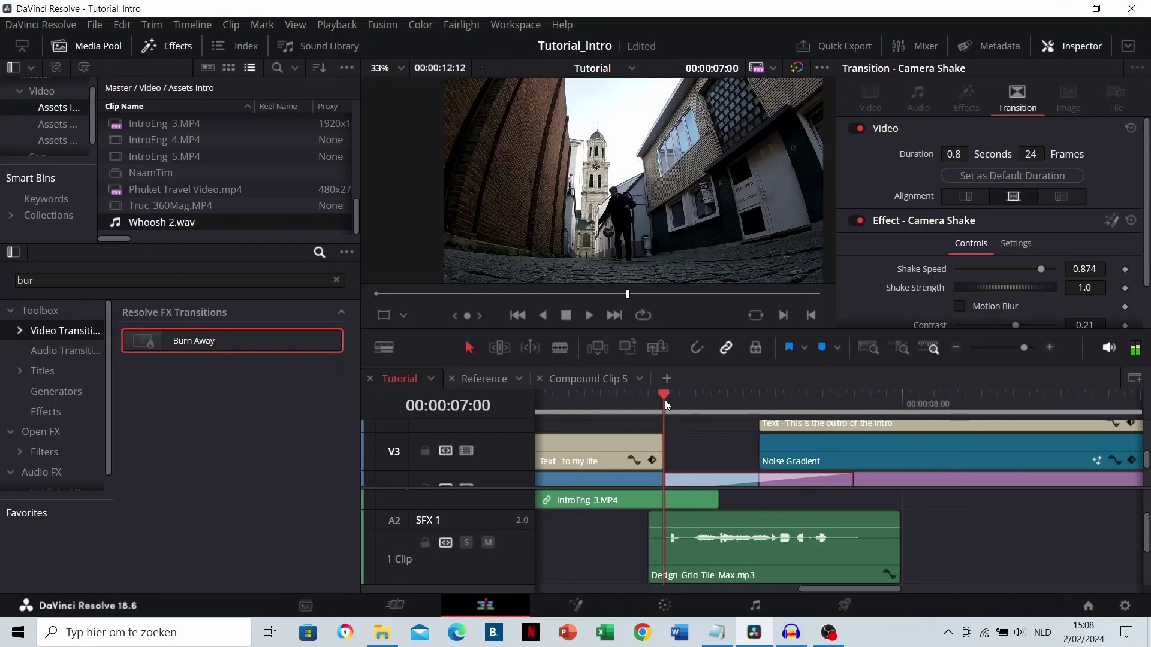
pyautogui.moveTo(635, 479); pyautogui.dragTo(663, 479)
pyautogui.moveTo(593, 479); pyautogui.dragTo(658, 477)
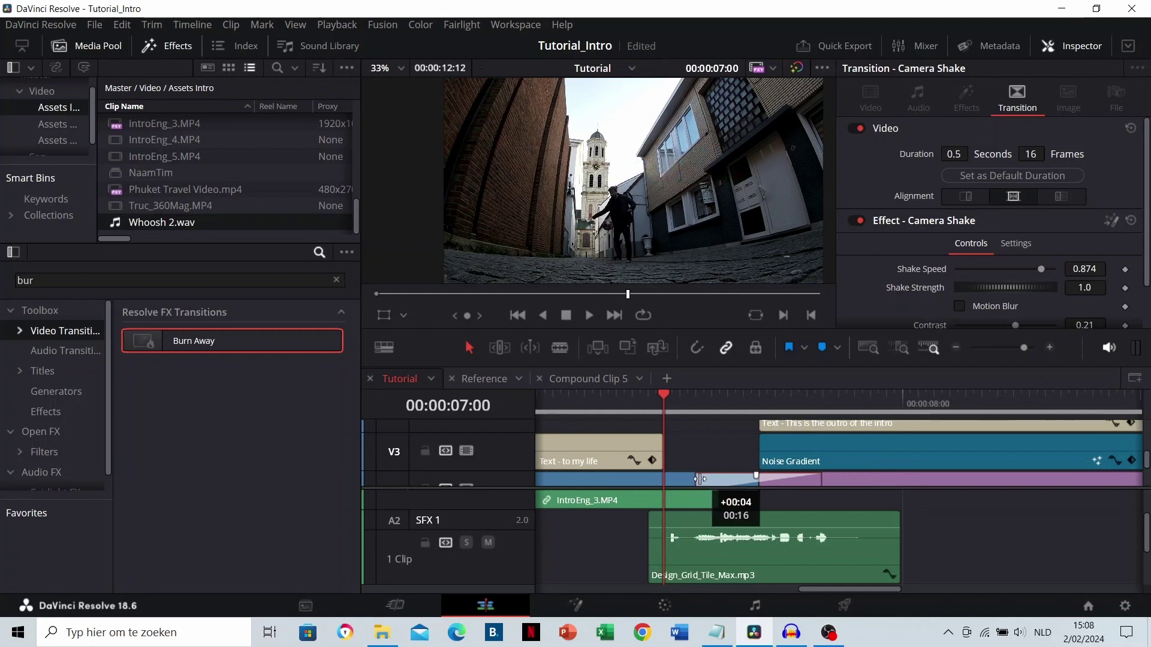
pyautogui.moveTo(717, 481); pyautogui.dragTo(659, 479)
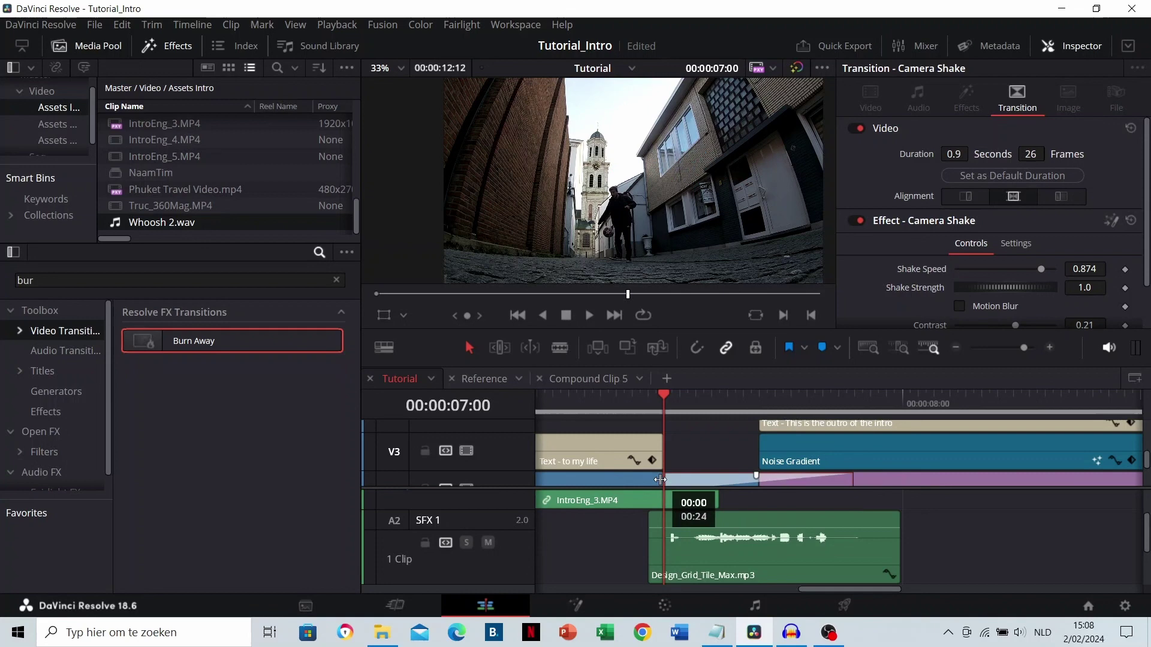
pyautogui.click(607, 393)
pyautogui.press('space')
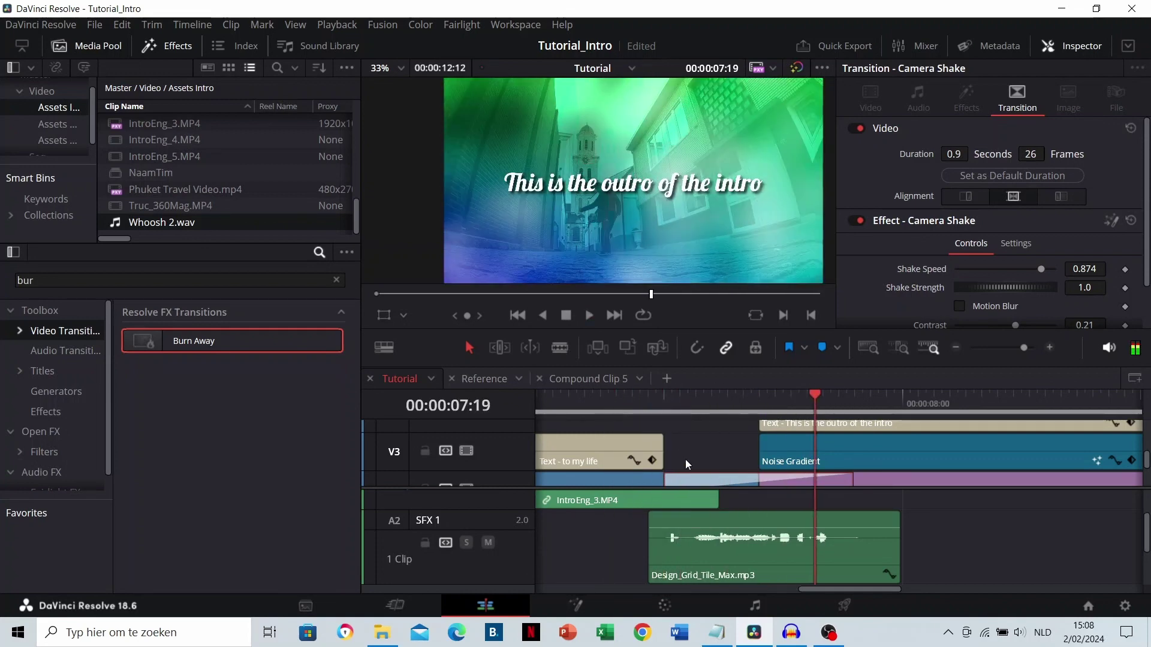
# Select Impact - 03.wav on SFX 2 and play back the outro with both sound effects from before the transition
pyautogui.scroll(-7, 689, 461)
pyautogui.click(931, 512)
pyautogui.scroll(-1, 920, 539)
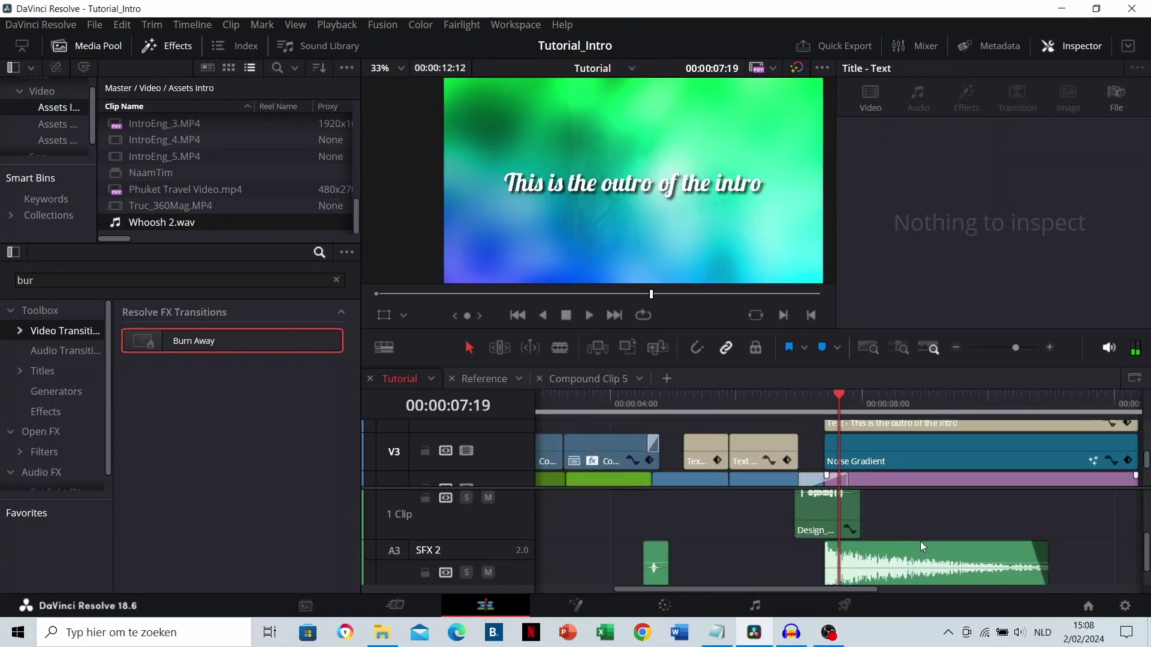
pyautogui.scroll(-1, 917, 541)
pyautogui.hscroll(3, 917, 542)
pyautogui.click(713, 537)
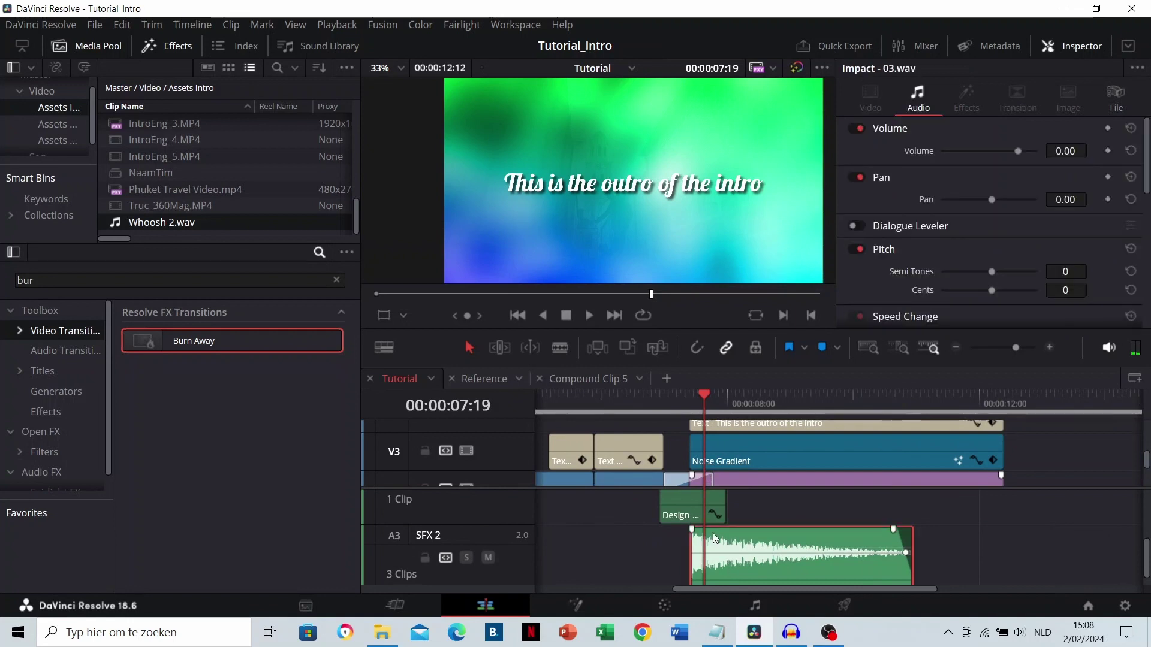
pyautogui.click(690, 406)
pyautogui.scroll(1, 748, 546)
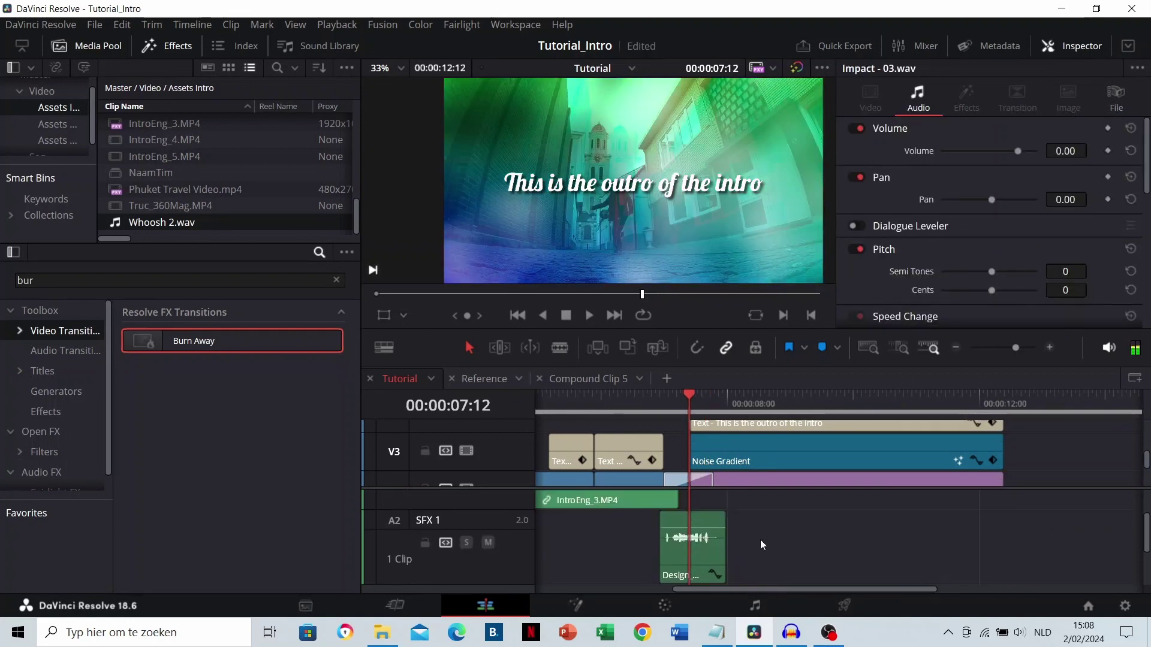
pyautogui.scroll(-1, 719, 542)
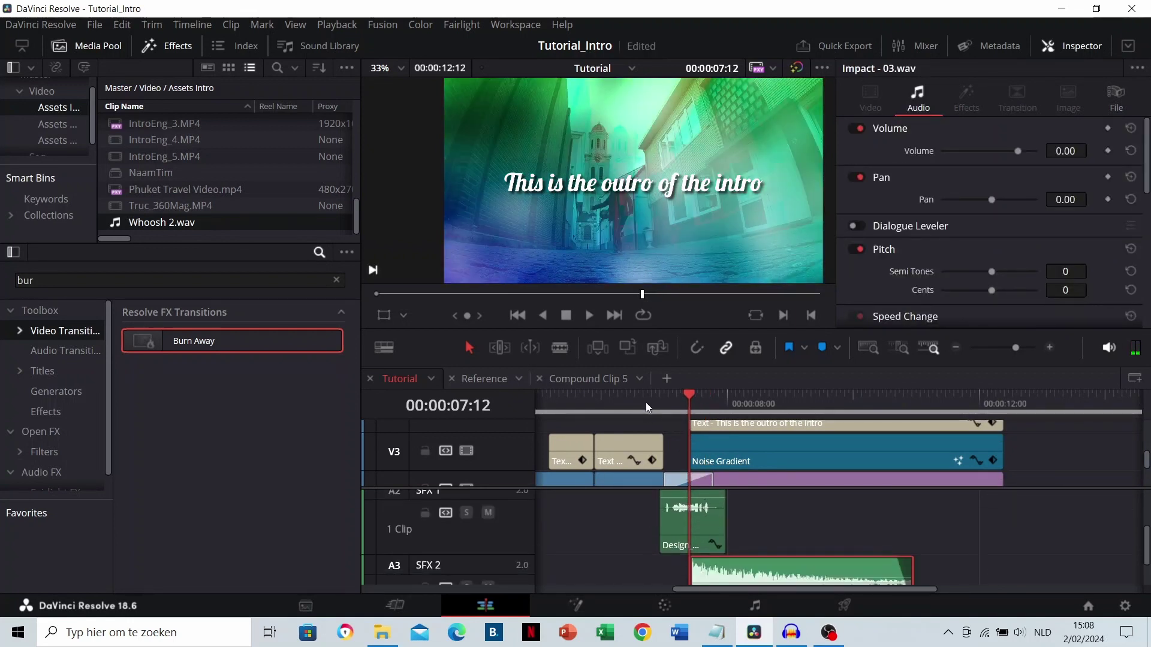
pyautogui.click(646, 402)
pyautogui.press('space')
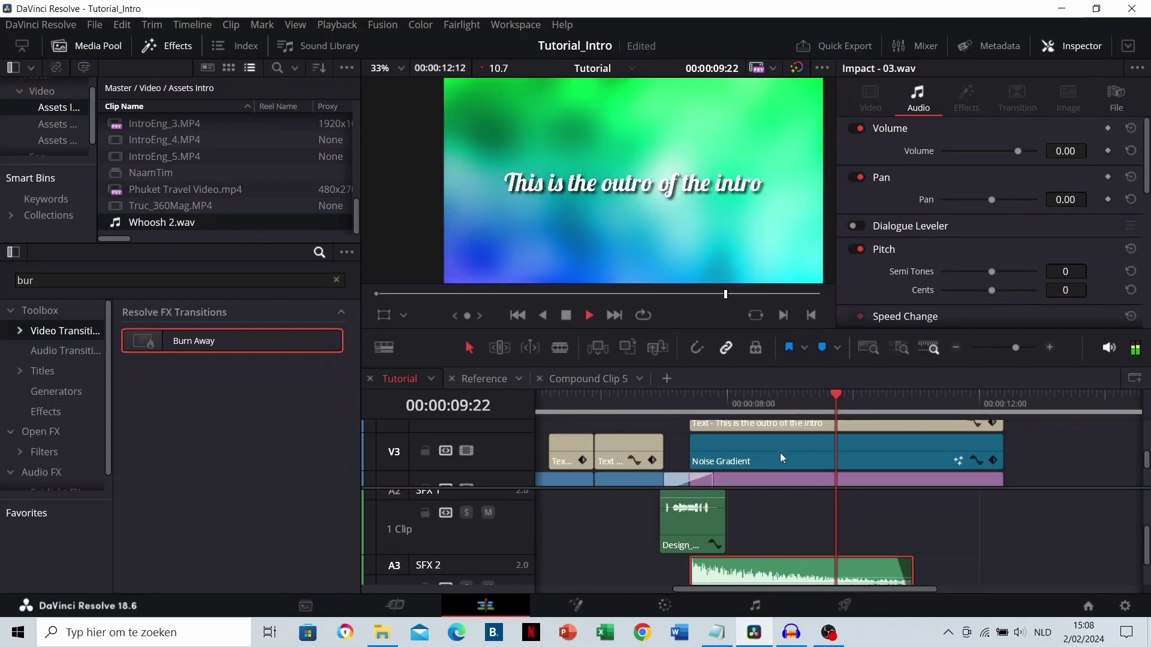
pyautogui.press('space')
# Change the outro title on V4 to read "This was the tutorial :)"
pyautogui.scroll(1, 816, 460)
pyautogui.click(812, 456)
pyautogui.click(898, 191)
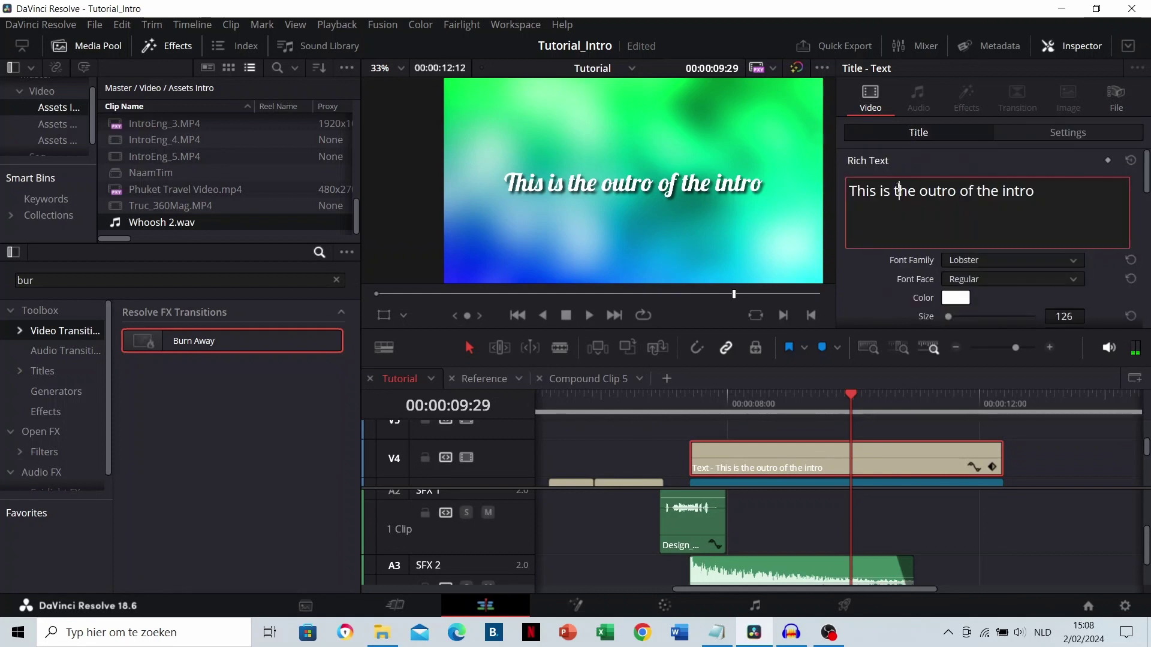
pyautogui.write('This')
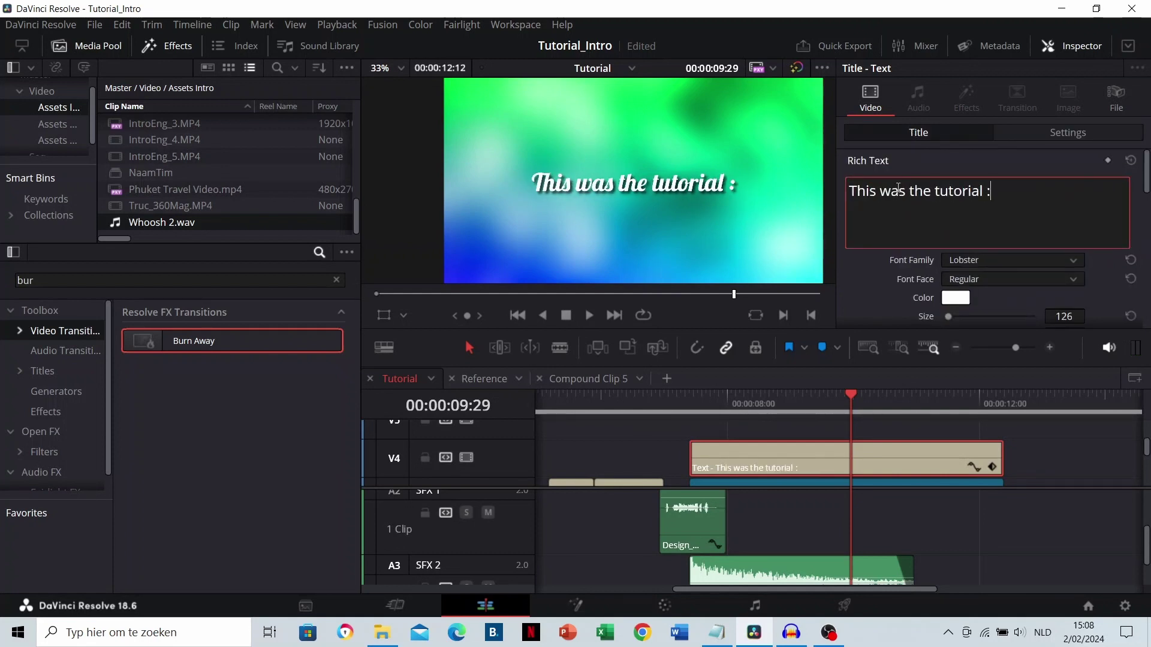
# Position the playhead near the end of the outro clips at 00:00:12:04
pyautogui.scroll(-3, 789, 443)
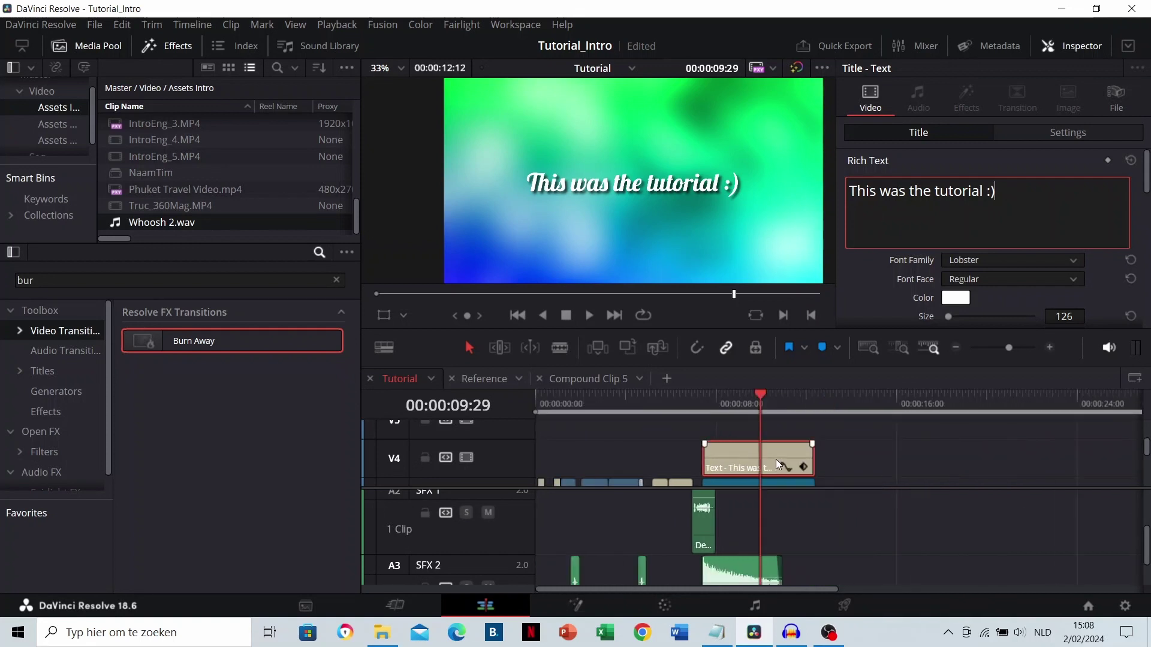
pyautogui.scroll(-1, 776, 459)
pyautogui.moveTo(591, 405); pyautogui.dragTo(525, 406)
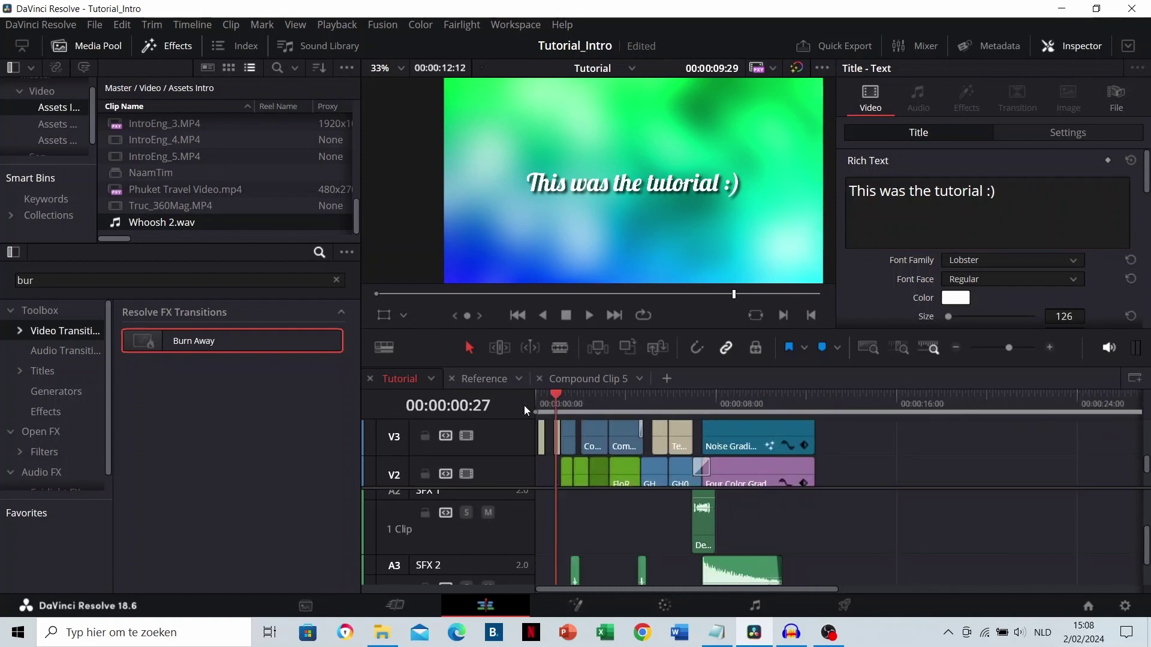
pyautogui.click(809, 400)
pyautogui.scroll(2, 839, 431)
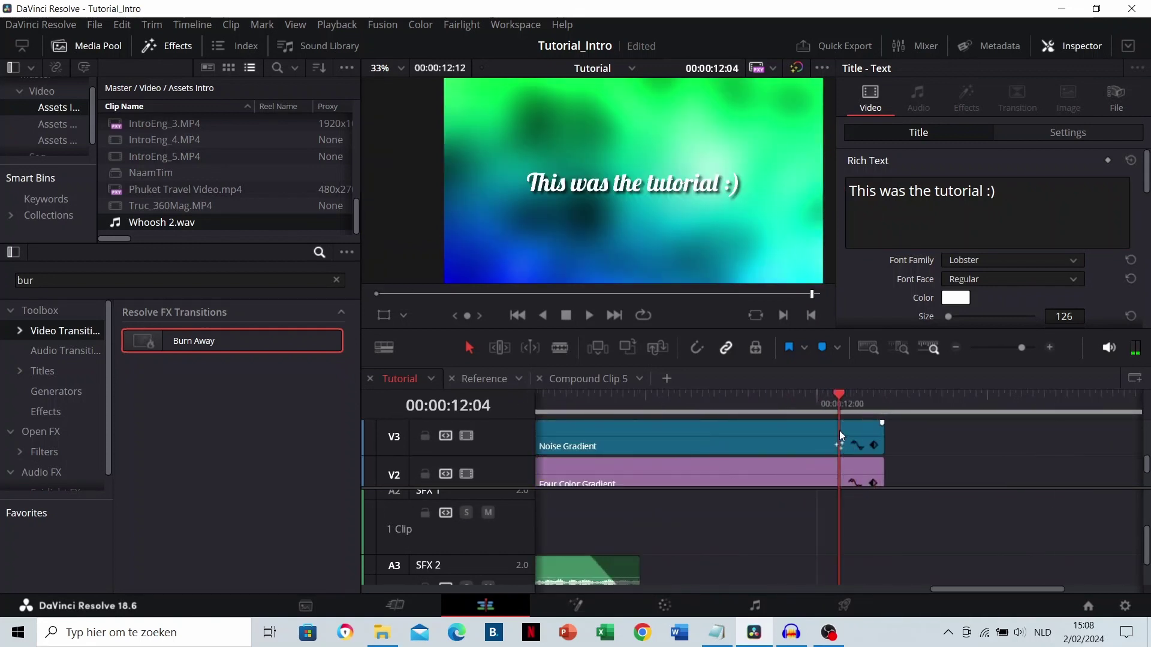